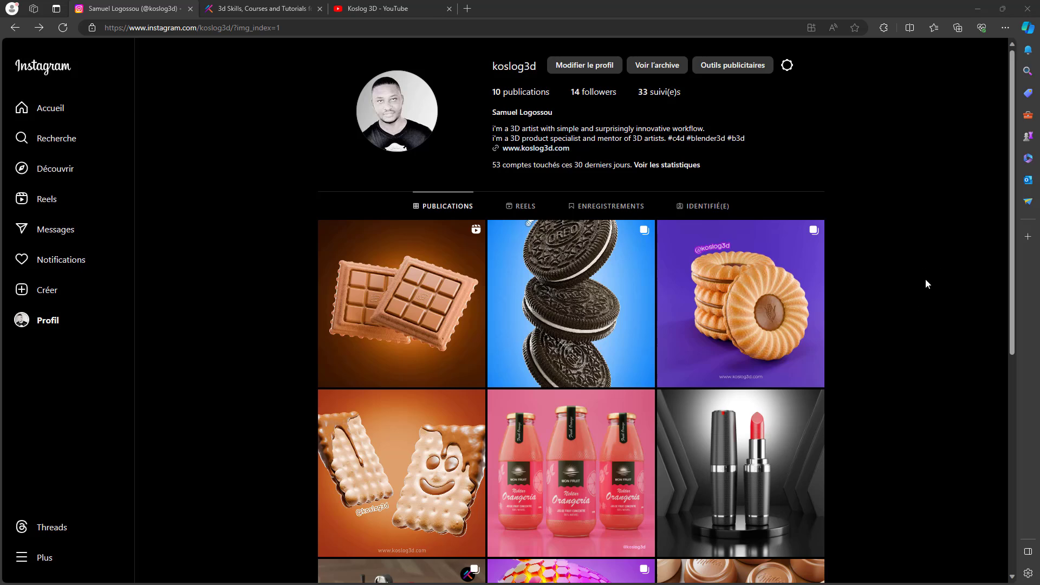
Step: View the Oreo biscuit post on the Instagram profile, and browse the courses and products on the koslog3d.com home page
{"action": "left_click", "coordinate": [607, 266]}
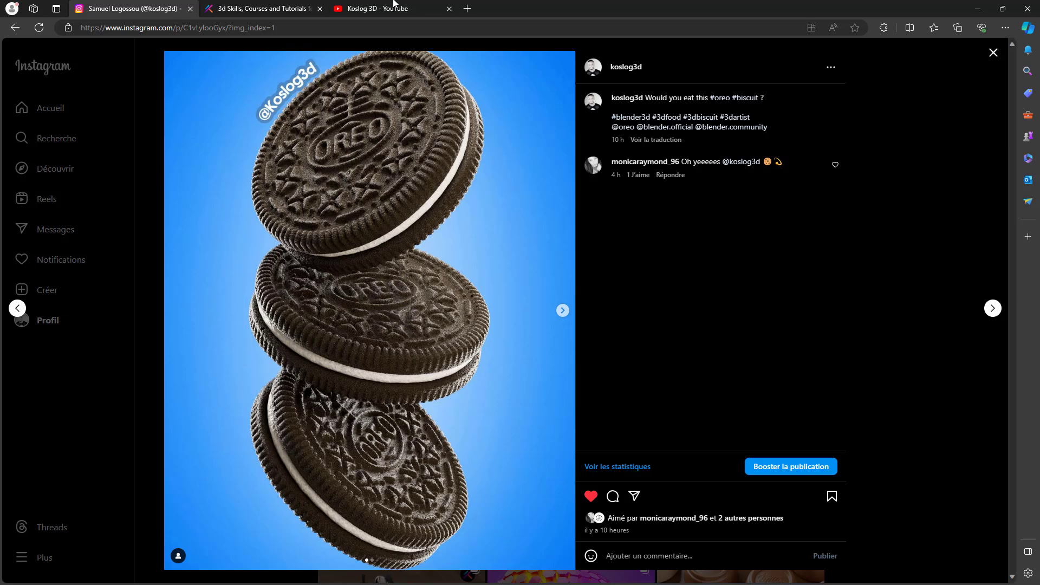
{"action": "left_click", "coordinate": [267, 9]}
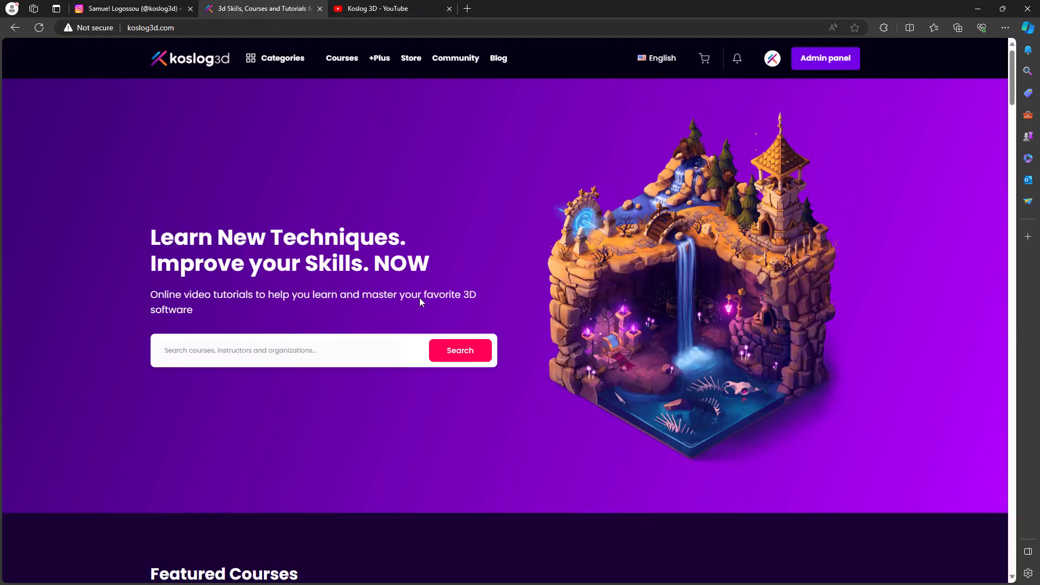
{"action": "scroll", "coordinate": [417, 298], "scroll_direction": "down", "scroll_amount": 15}
{"action": "scroll", "coordinate": [396, 330], "scroll_direction": "up", "scroll_amount": 2}
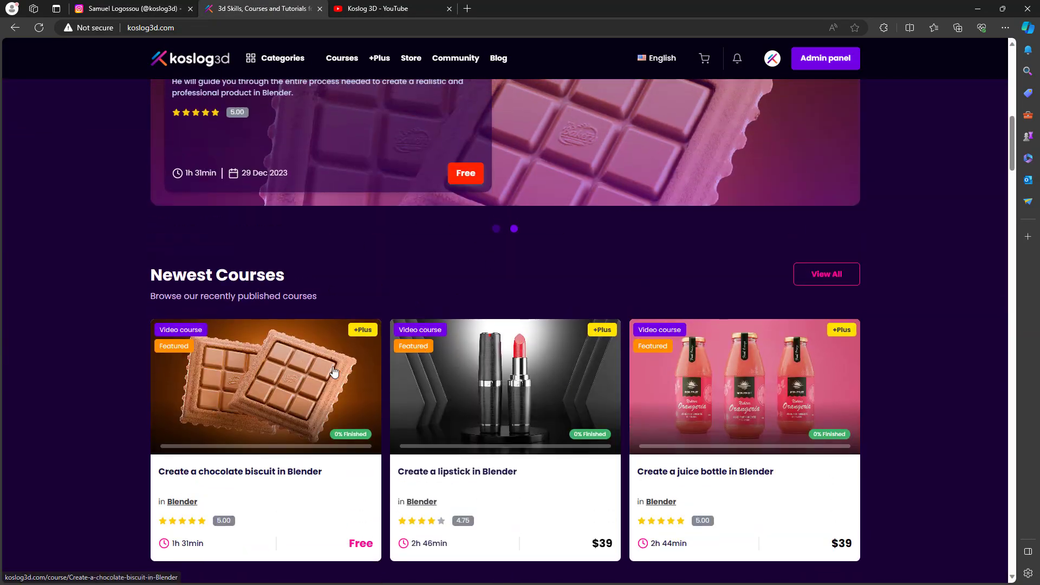
{"action": "scroll", "coordinate": [490, 398], "scroll_direction": "down", "scroll_amount": 4}
{"action": "scroll", "coordinate": [493, 400], "scroll_direction": "down", "scroll_amount": 20}
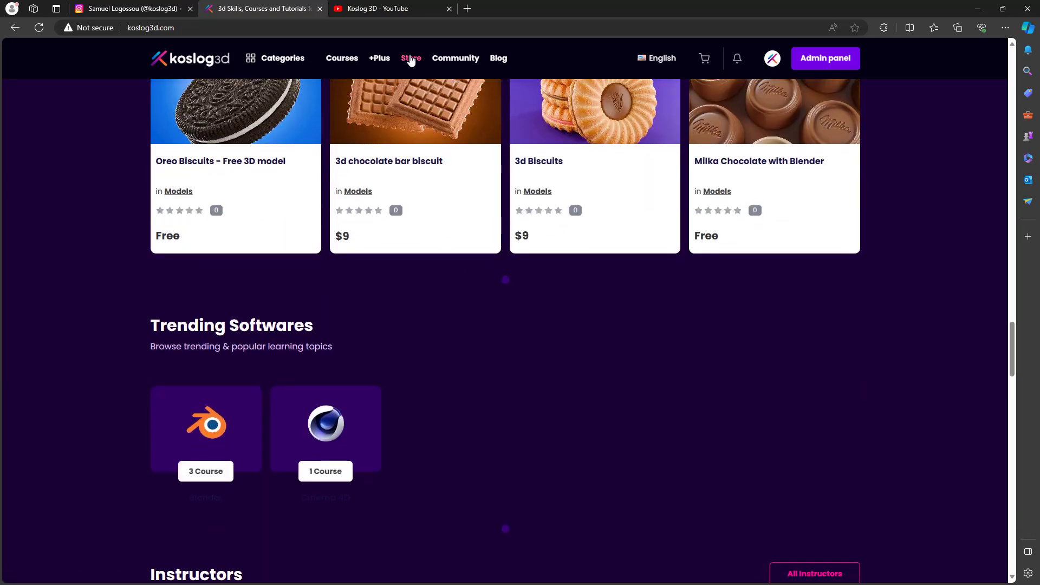
Step: Open the product page of the Oreo Biscuits - Free 3D model in the koslog3d.com store
{"action": "left_click", "coordinate": [412, 58]}
{"action": "scroll", "coordinate": [505, 353], "scroll_direction": "down", "scroll_amount": 4}
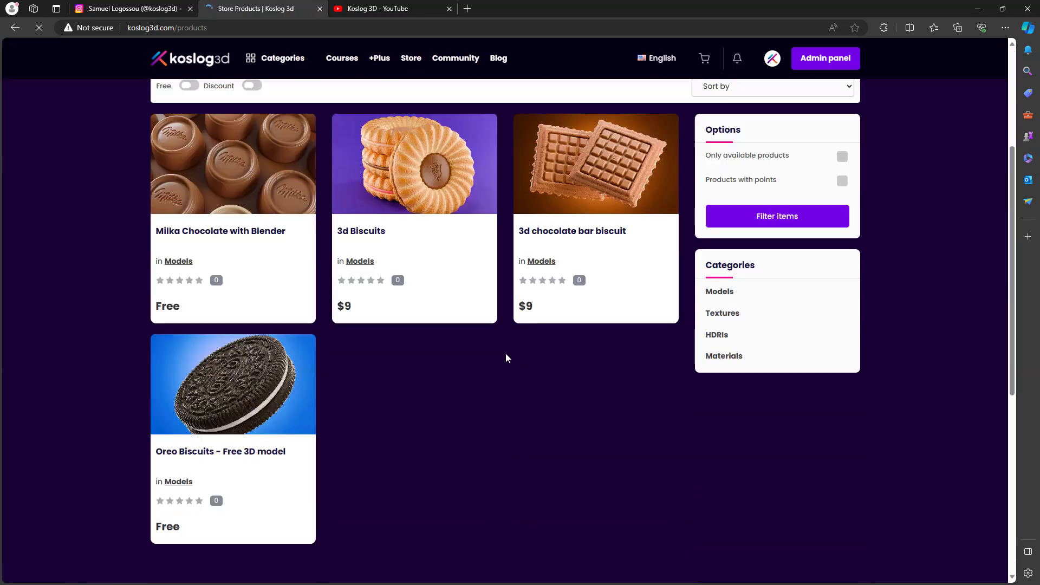
{"action": "left_click", "coordinate": [234, 362]}
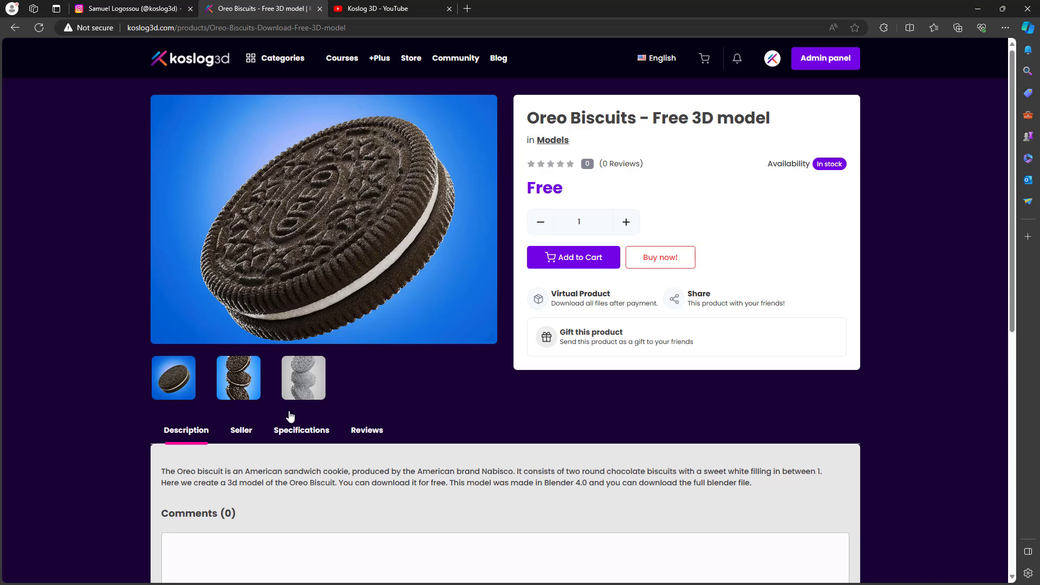
Step: Switch to Blender and delete the default camera, cube and light from the scene
{"action": "key", "text": "alt+Tab"}
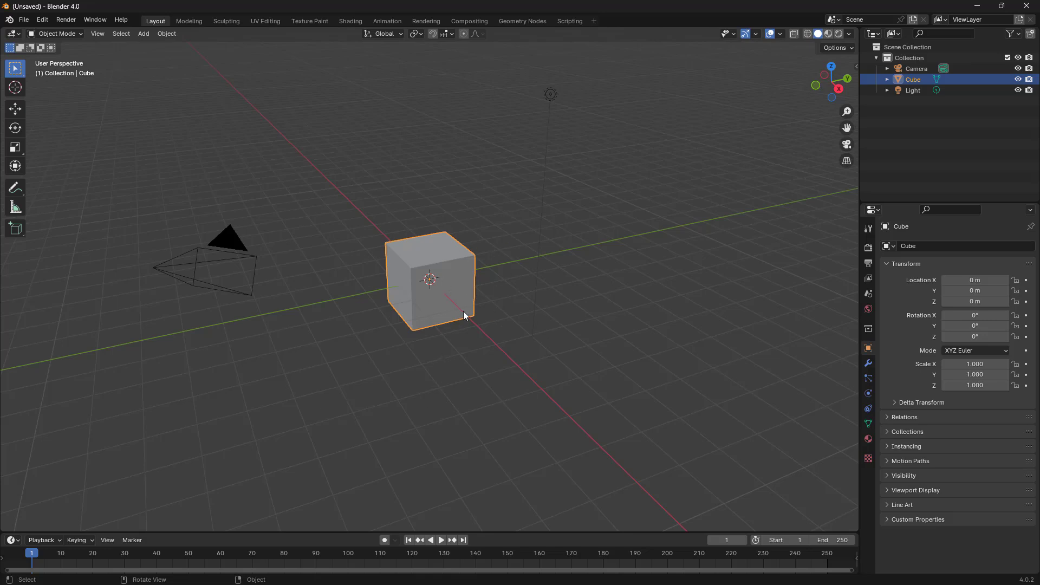
{"action": "left_click_drag", "start_coordinate": [133, 123], "coordinate": [650, 451]}
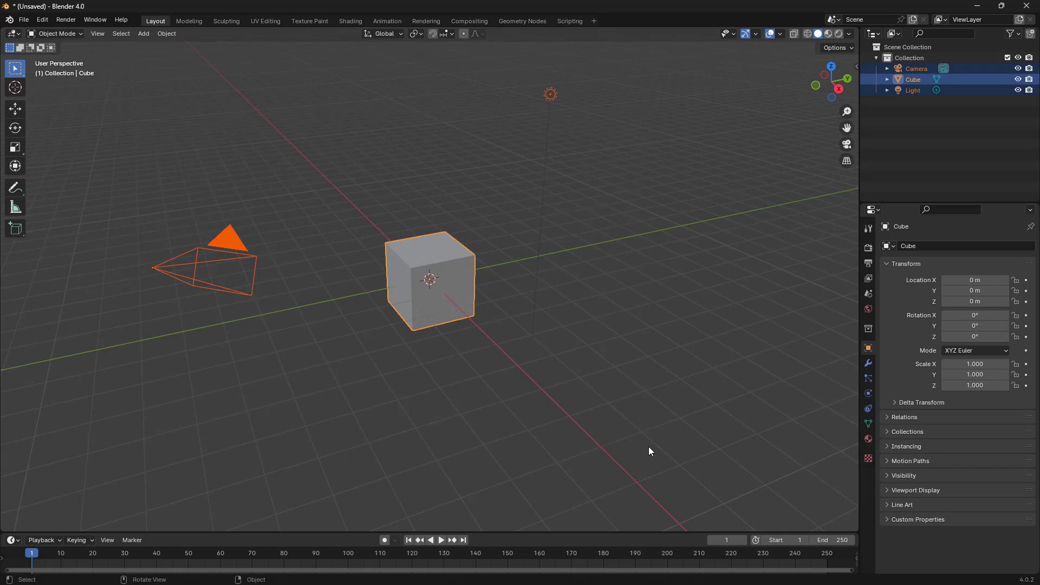
{"action": "key", "text": "Delete"}
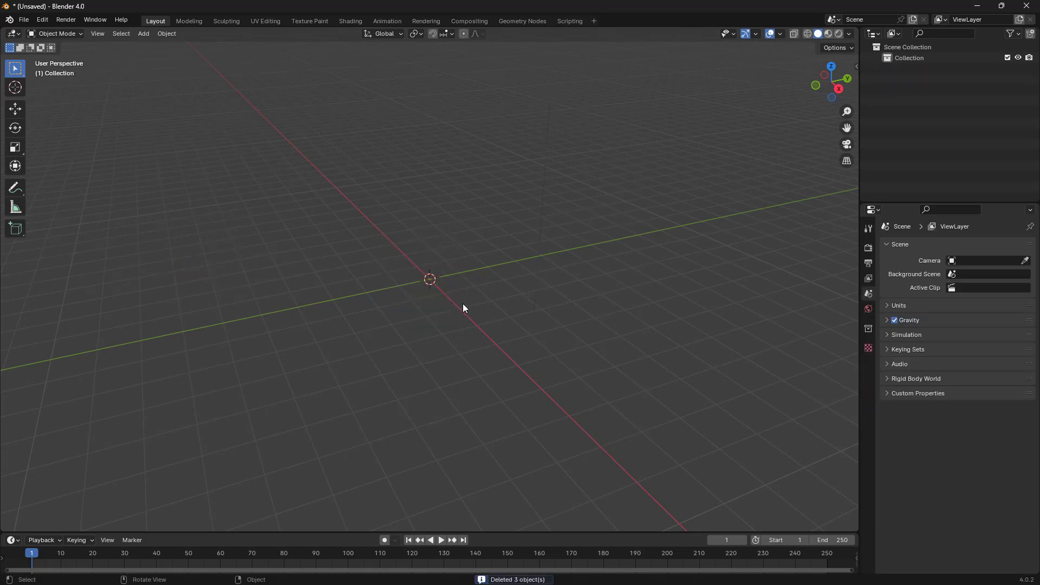
Step: Add a mesh circle at the world origin and set its vertices to 24
{"action": "key", "text": "shift"}
{"action": "key", "text": "shift+a"}
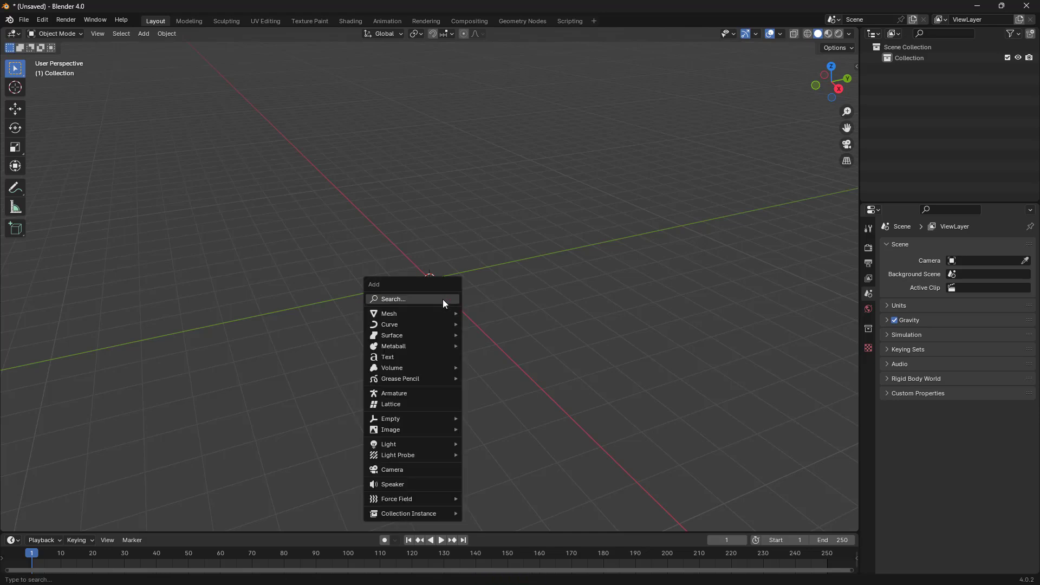
{"action": "mouse_move", "coordinate": [436, 317]}
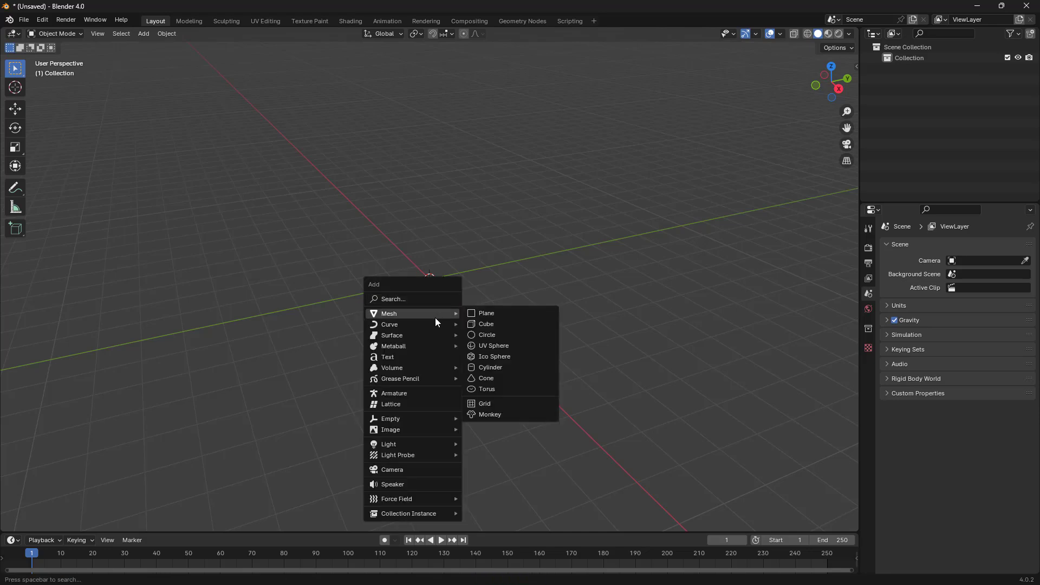
{"action": "left_click", "coordinate": [492, 334]}
{"action": "scroll", "coordinate": [467, 311], "scroll_direction": "up", "scroll_amount": 4}
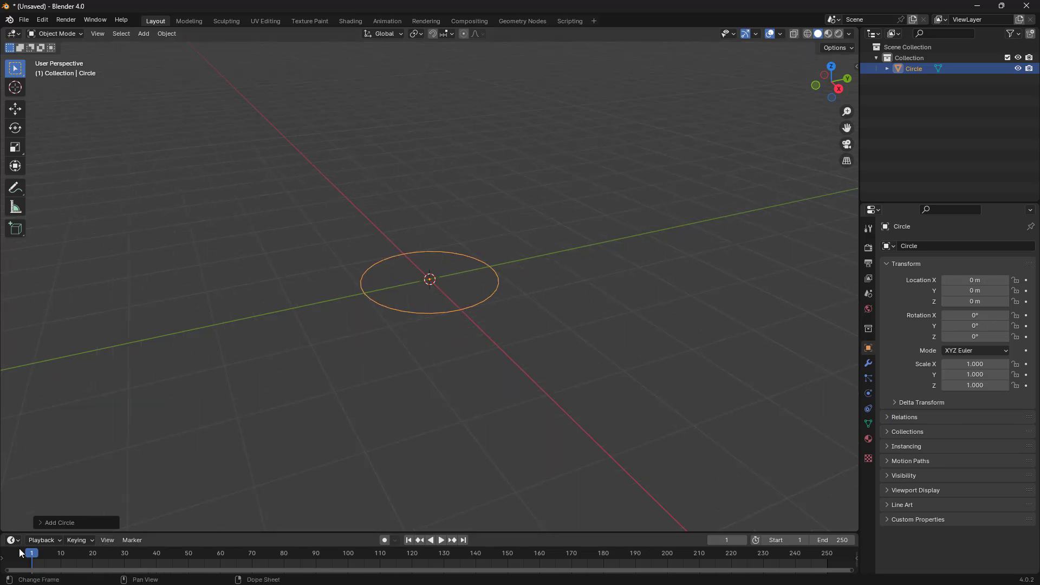
{"action": "left_click", "coordinate": [77, 522]}
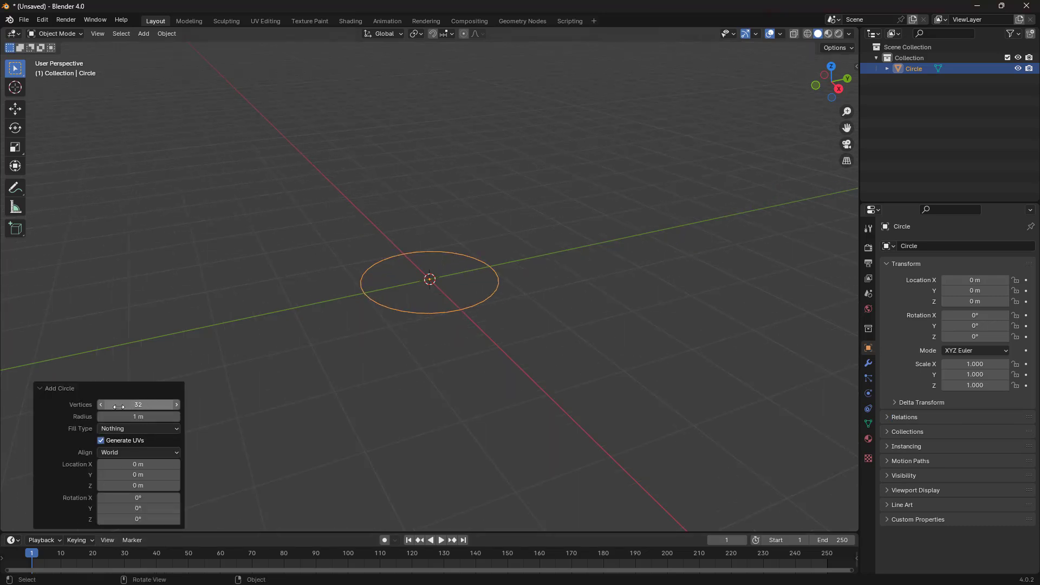
{"action": "left_click_drag", "start_coordinate": [103, 405], "coordinate": [156, 405]}
{"action": "middle_click_drag", "start_coordinate": [512, 315], "coordinate": [515, 356]}
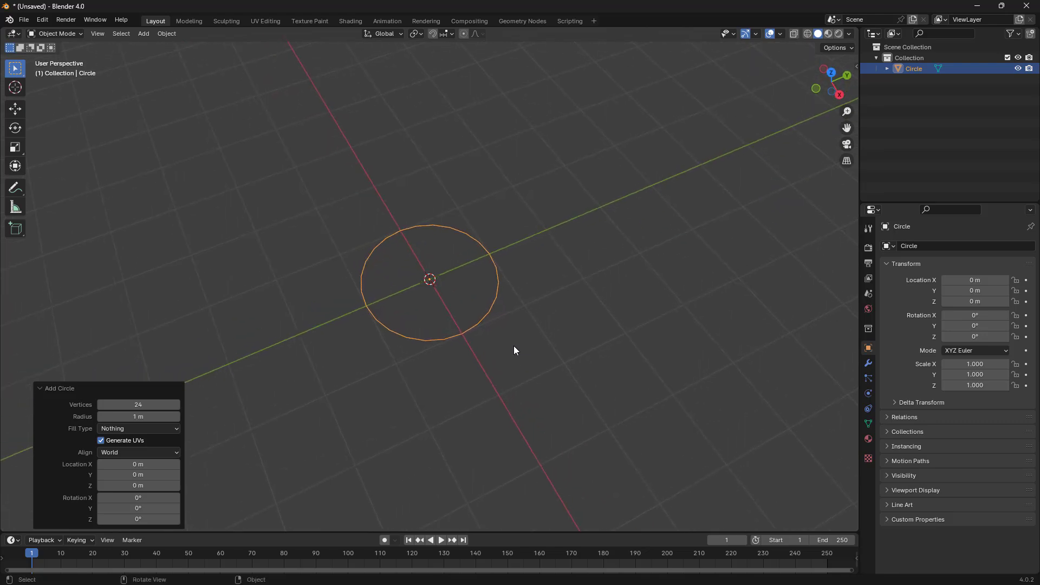
Step: Scale the circle's vertices by 2 in Edit Mode and fill the outline with a single face
{"action": "key", "text": "Tab"}
{"action": "key", "text": "s"}
{"action": "key", "text": "2"}
{"action": "key", "text": "Return"}
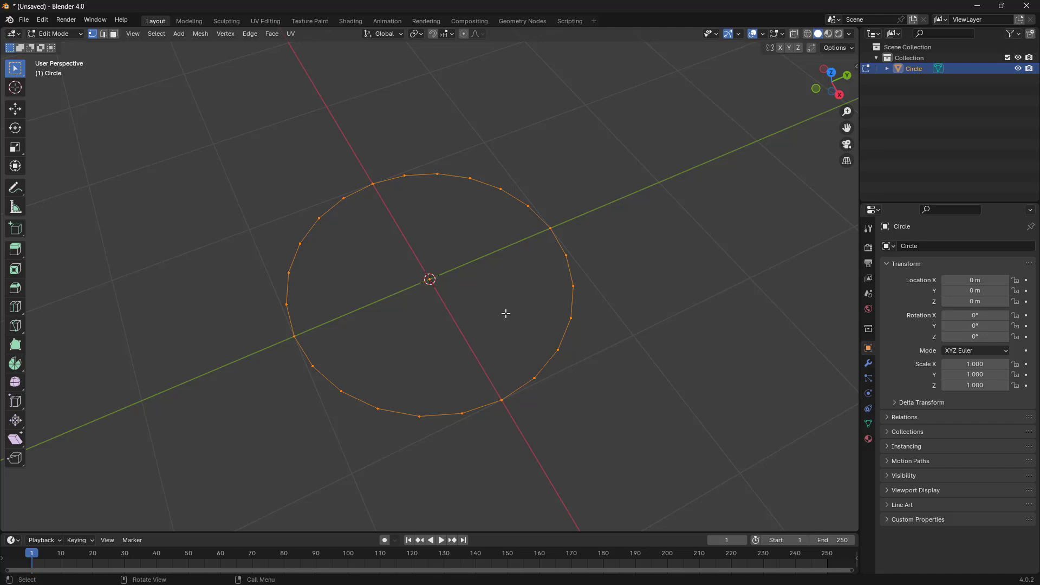
{"action": "key", "text": "f"}
{"action": "middle_click_drag", "start_coordinate": [423, 347], "coordinate": [426, 319]}
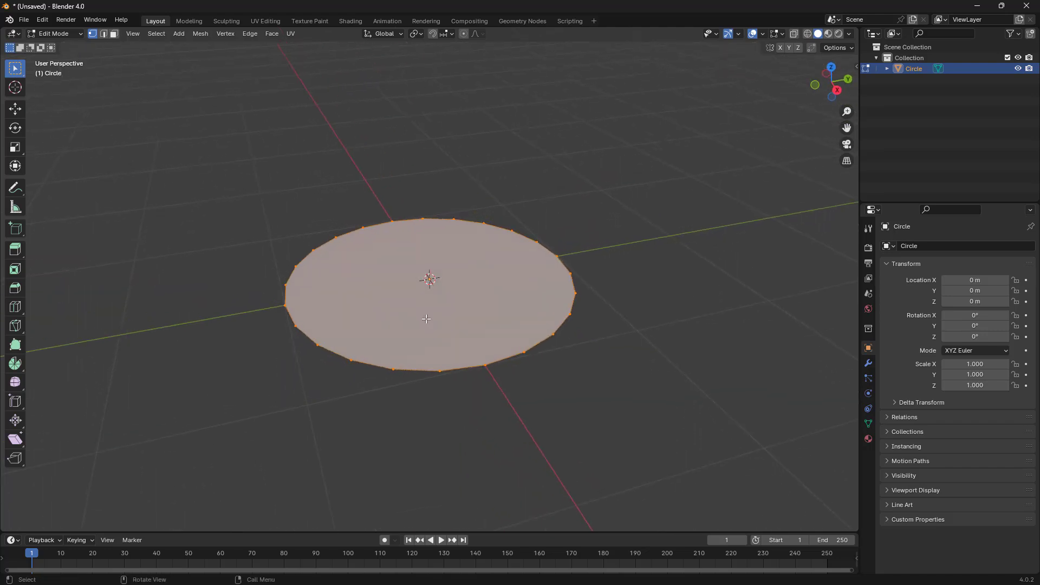
Step: Extrude the circular face upward about 0.21 m and lower the extruded top face by about 0.023 m
{"action": "key", "text": "e"}
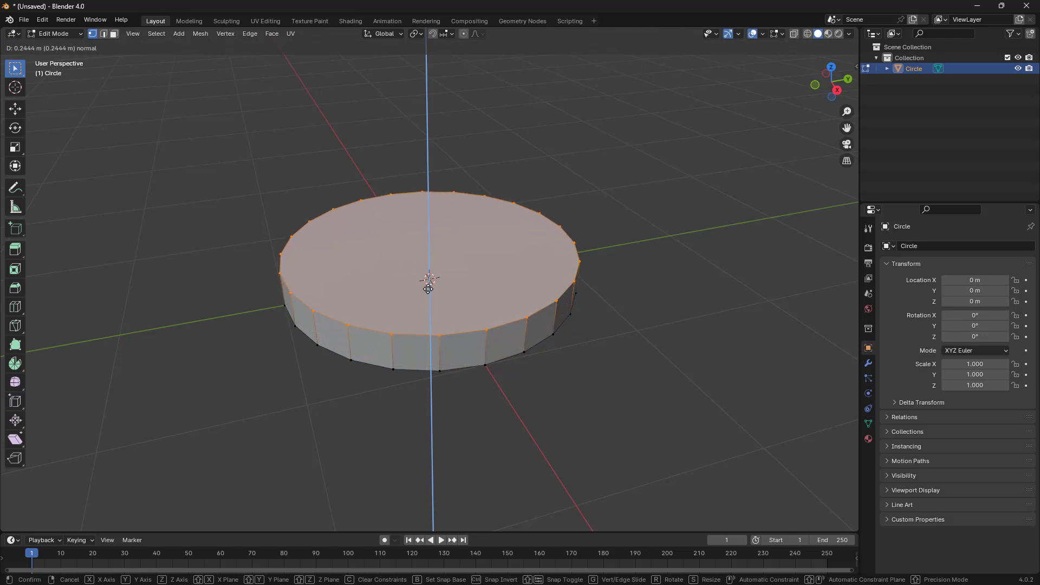
{"action": "left_click", "coordinate": [428, 288]}
{"action": "middle_click_drag", "start_coordinate": [431, 293], "coordinate": [527, 357]}
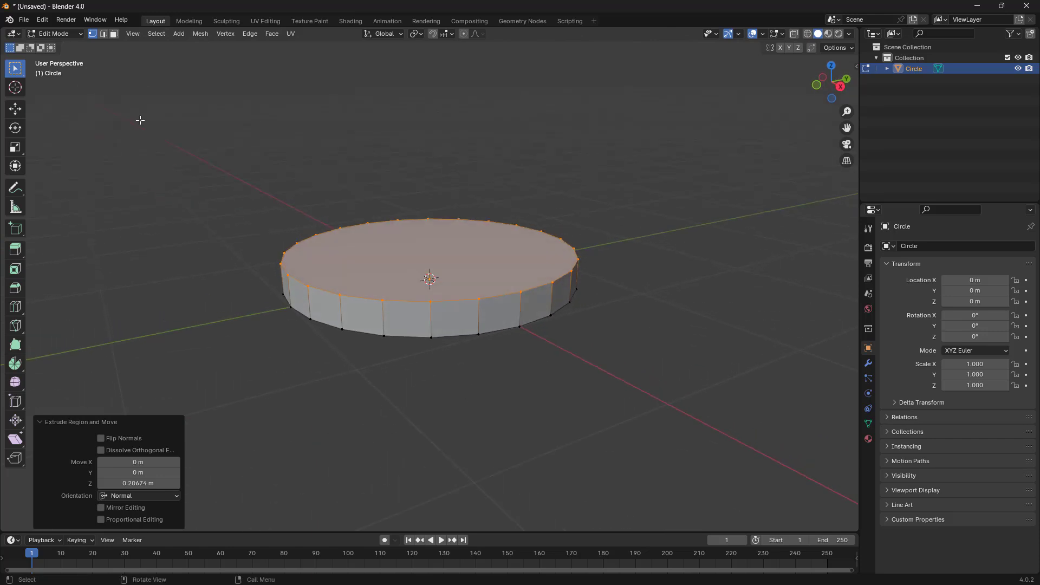
{"action": "left_click", "coordinate": [16, 111]}
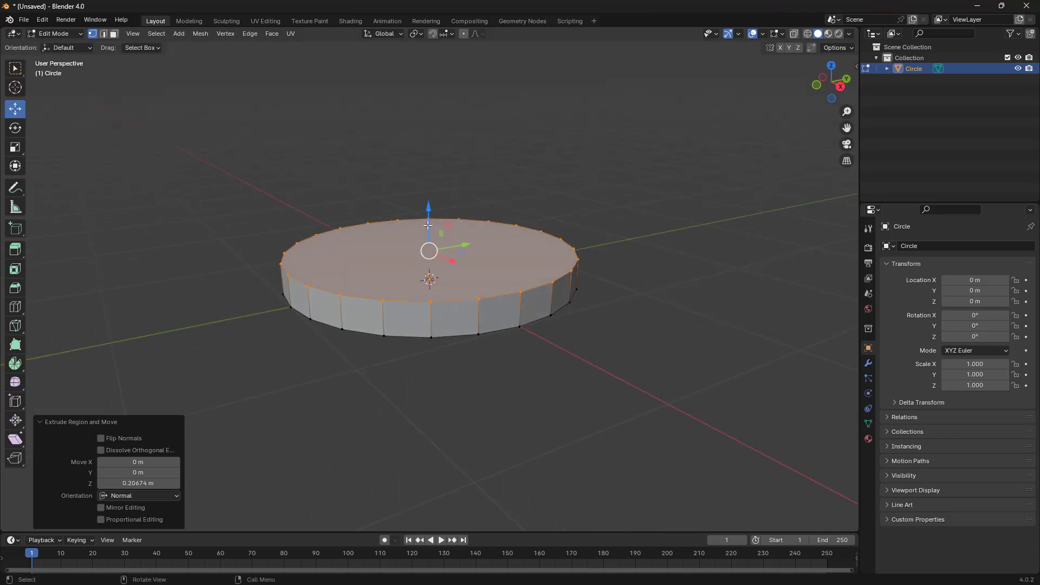
{"action": "left_click_drag", "start_coordinate": [429, 213], "coordinate": [429, 217]}
{"action": "scroll", "coordinate": [503, 320], "scroll_direction": "up", "scroll_amount": 3}
{"action": "scroll", "coordinate": [504, 320], "scroll_direction": "down", "scroll_amount": 2}
{"action": "scroll", "coordinate": [504, 320], "scroll_direction": "up", "scroll_amount": 2}
{"action": "middle_click_drag", "start_coordinate": [504, 320], "coordinate": [501, 270]}
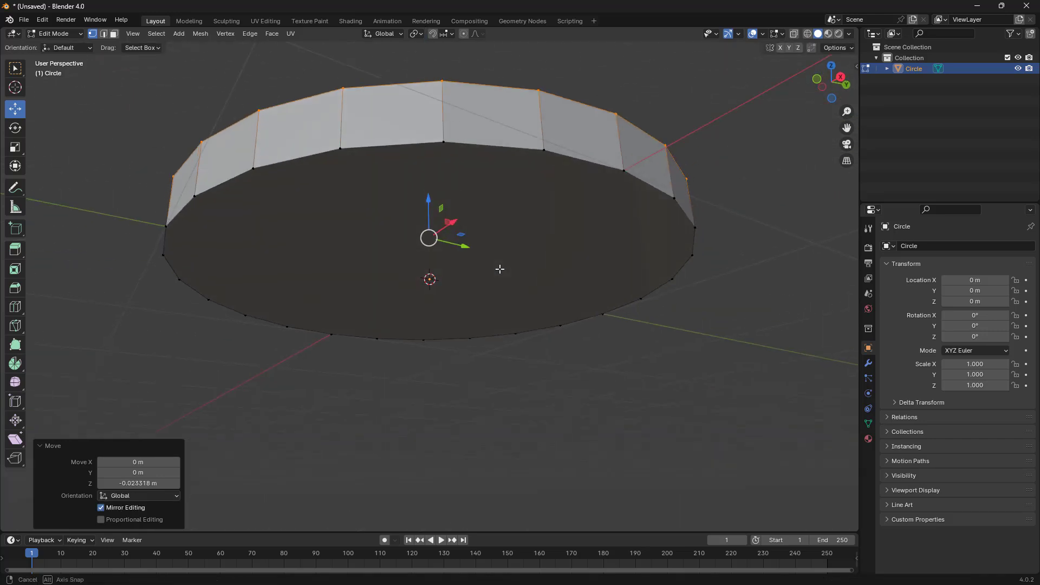
Step: Inset the disc's top and bottom faces together twice, the first time by about 0.085 m
{"action": "left_click", "coordinate": [114, 34]}
{"action": "left_click", "coordinate": [357, 236]}
{"action": "middle_click_drag", "start_coordinate": [534, 257], "coordinate": [533, 331]}
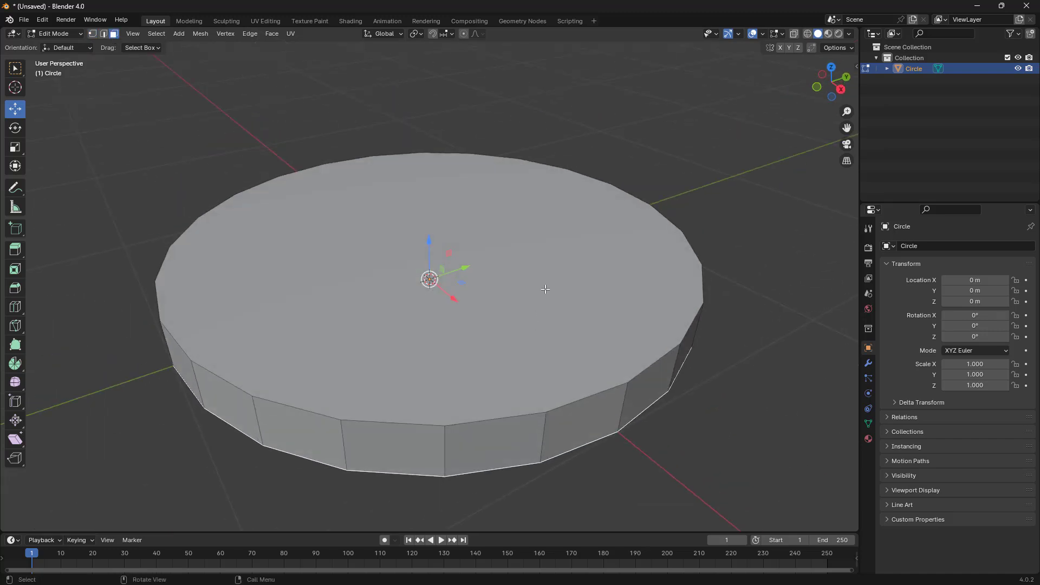
{"action": "left_click", "coordinate": [534, 260], "text": "shift"}
{"action": "middle_click_drag", "start_coordinate": [533, 260], "coordinate": [529, 333]}
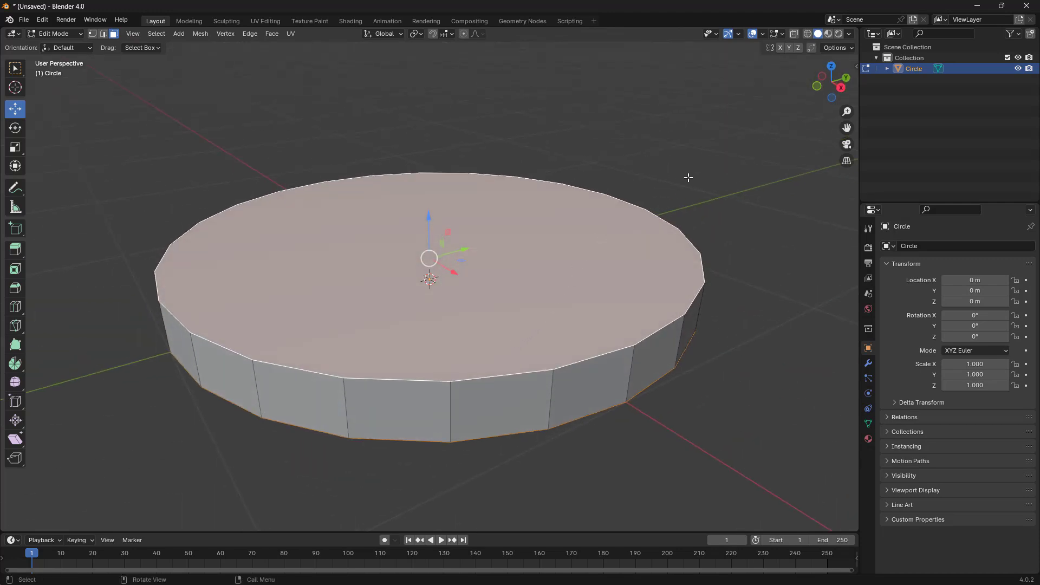
{"action": "key", "text": "i"}
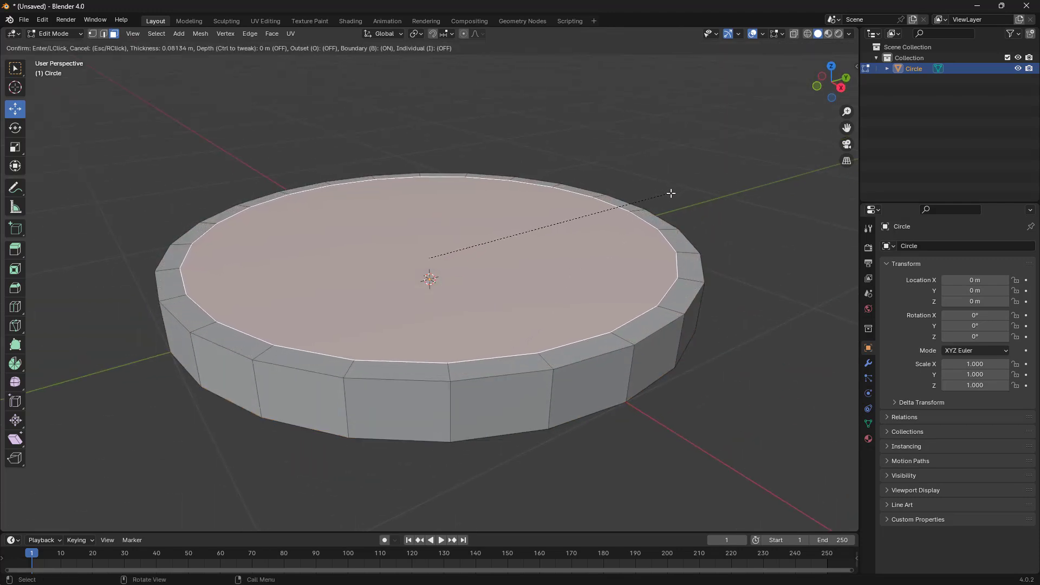
{"action": "left_click", "coordinate": [671, 194]}
{"action": "scroll", "coordinate": [670, 194], "scroll_direction": "up", "scroll_amount": 3}
{"action": "middle_click_drag", "start_coordinate": [670, 193], "coordinate": [545, 386]}
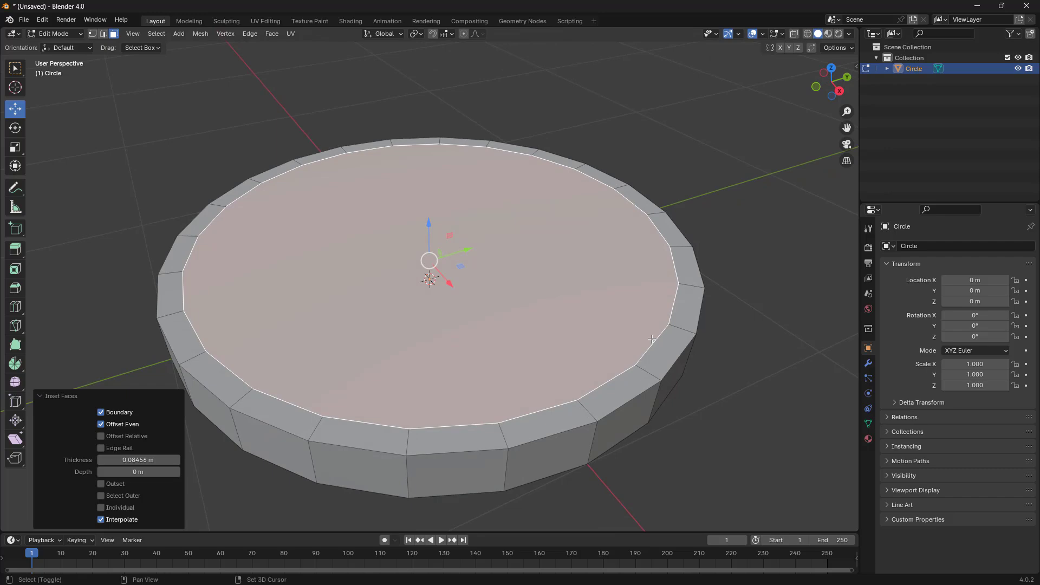
{"action": "middle_click_drag", "start_coordinate": [652, 339], "coordinate": [626, 310]}
Step: Delete the large inner faces on the top and bottom of the disc, leaving only the ring geometry
{"action": "left_click", "coordinate": [512, 256]}
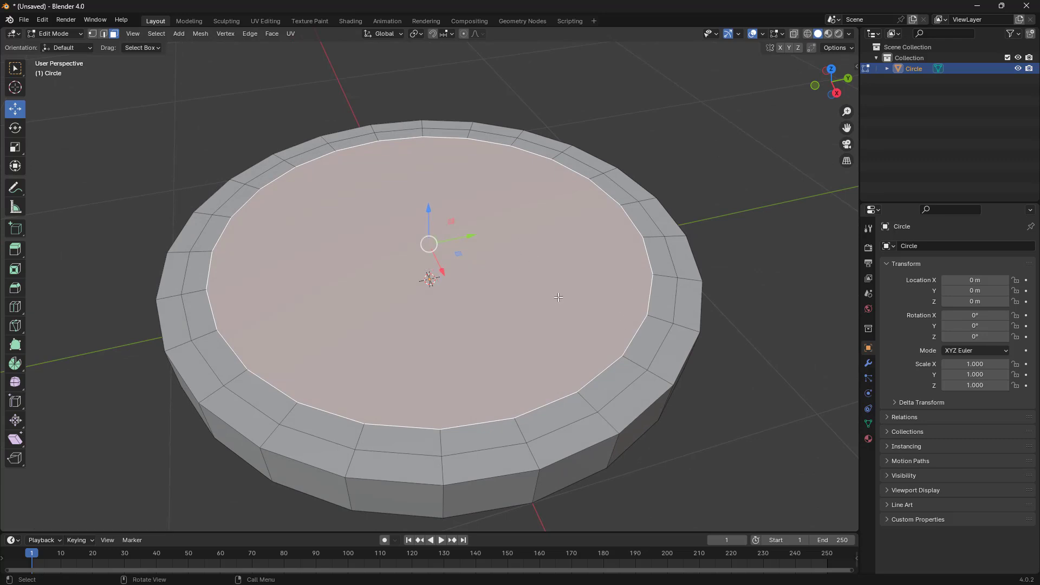
{"action": "key", "text": "x"}
{"action": "left_click", "coordinate": [506, 320]}
{"action": "middle_click_drag", "start_coordinate": [506, 321], "coordinate": [504, 276]}
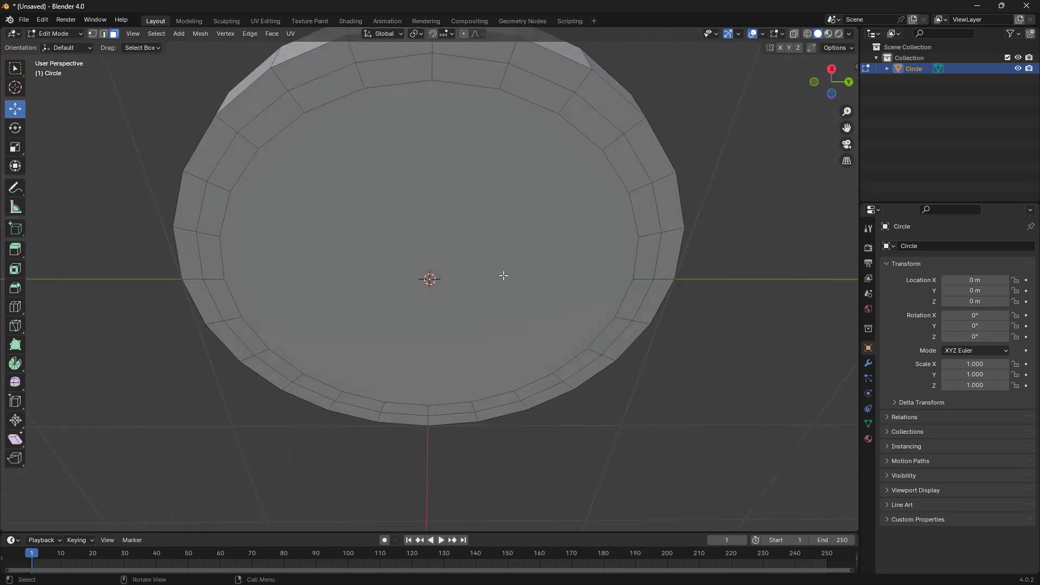
{"action": "left_click", "coordinate": [475, 217]}
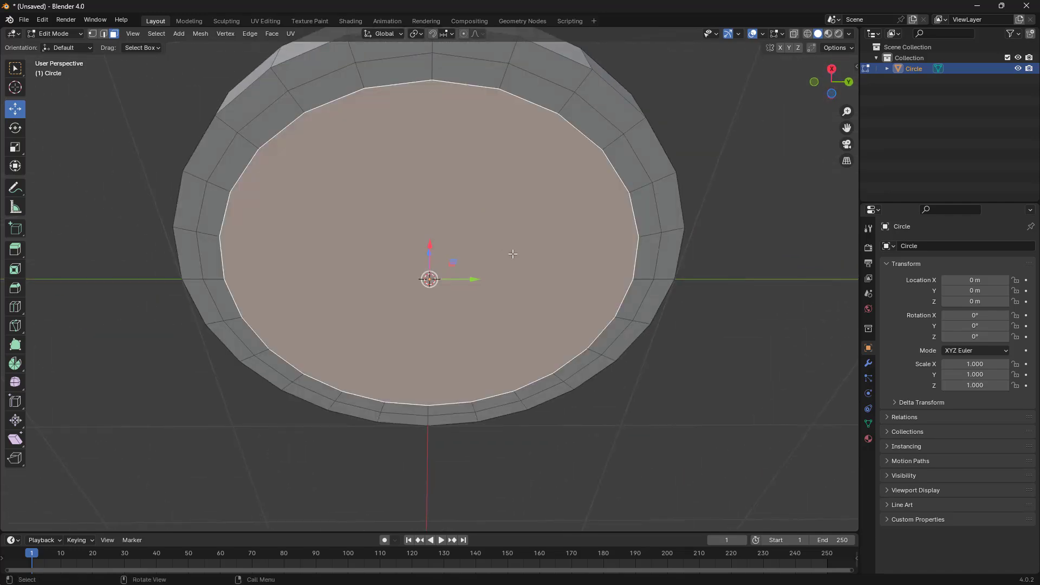
{"action": "middle_click_drag", "start_coordinate": [513, 258], "coordinate": [510, 309]}
{"action": "middle_click_drag", "start_coordinate": [564, 249], "coordinate": [624, 244]}
{"action": "key", "text": "x"}
{"action": "left_click", "coordinate": [531, 232]}
Step: Select the inner edge loop of the top opening and close it with Grid Fill
{"action": "left_click", "coordinate": [103, 34]}
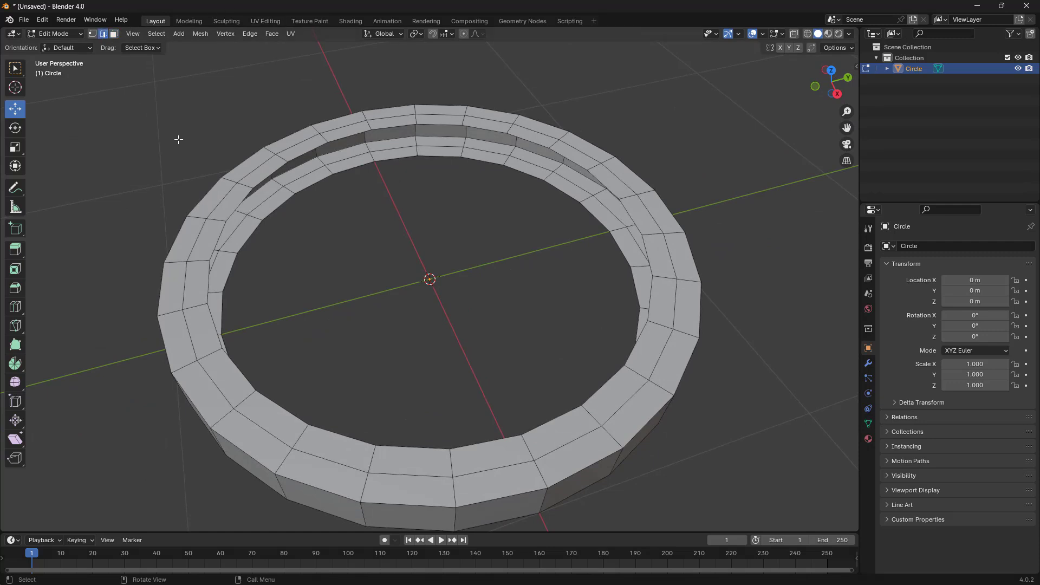
{"action": "left_click", "coordinate": [391, 125], "text": "alt"}
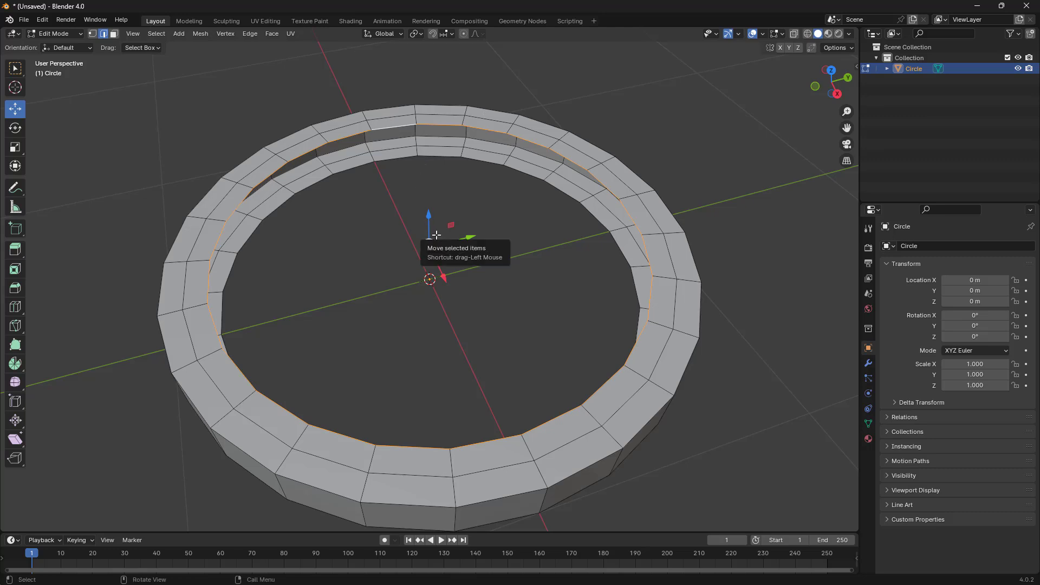
{"action": "key", "text": "ctrl+f"}
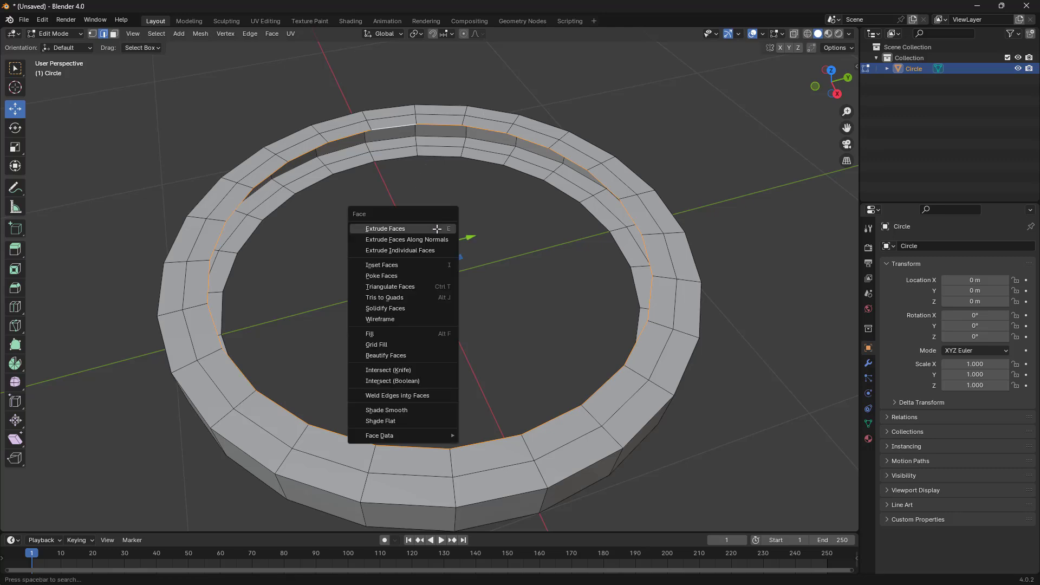
{"action": "left_click", "coordinate": [385, 346]}
{"action": "mouse_move", "coordinate": [386, 347]}
{"action": "middle_mouse_down"}
{"action": "mouse_move", "coordinate": [382, 380]}
{"action": "mouse_move", "coordinate": [390, 360]}
{"action": "middle_mouse_up"}
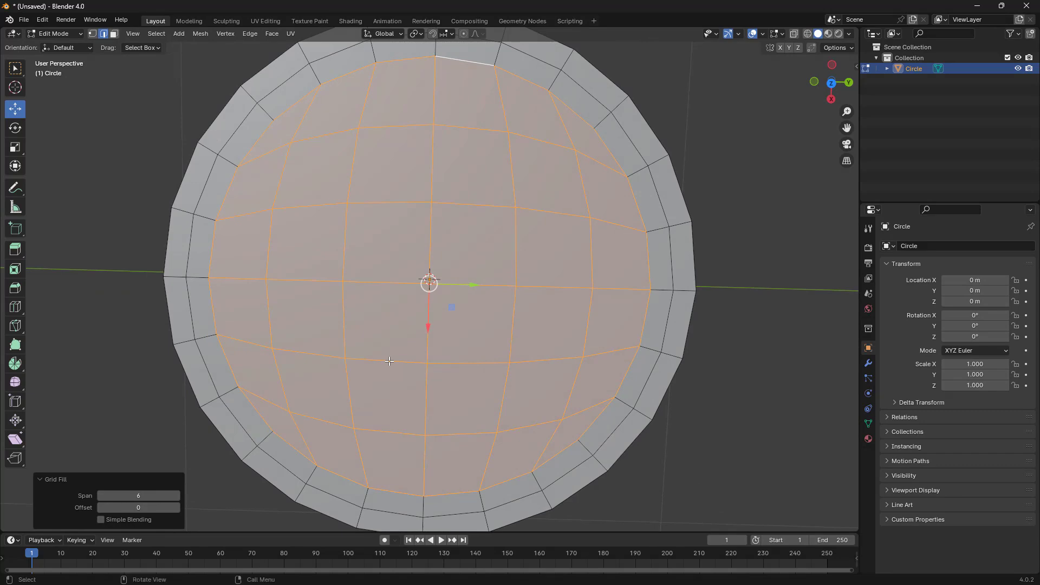
Step: Select the inner edge loop of the bottom opening and close it with Grid Fill
{"action": "scroll", "coordinate": [568, 303], "scroll_direction": "down", "scroll_amount": 2}
{"action": "middle_click_drag", "start_coordinate": [568, 303], "coordinate": [553, 172]}
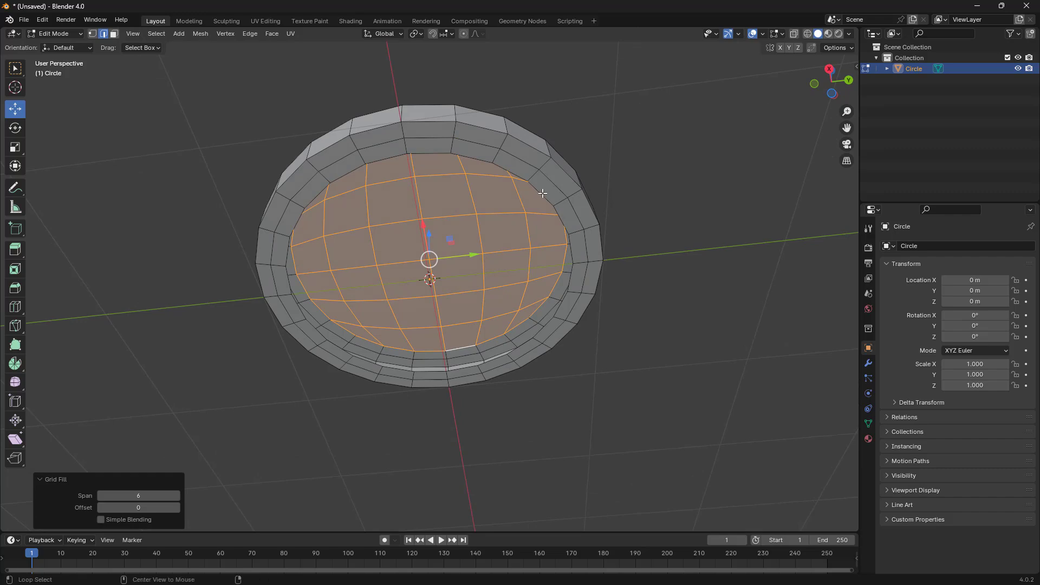
{"action": "left_click", "coordinate": [543, 193], "text": "alt"}
{"action": "middle_click_drag", "start_coordinate": [620, 275], "coordinate": [636, 244]}
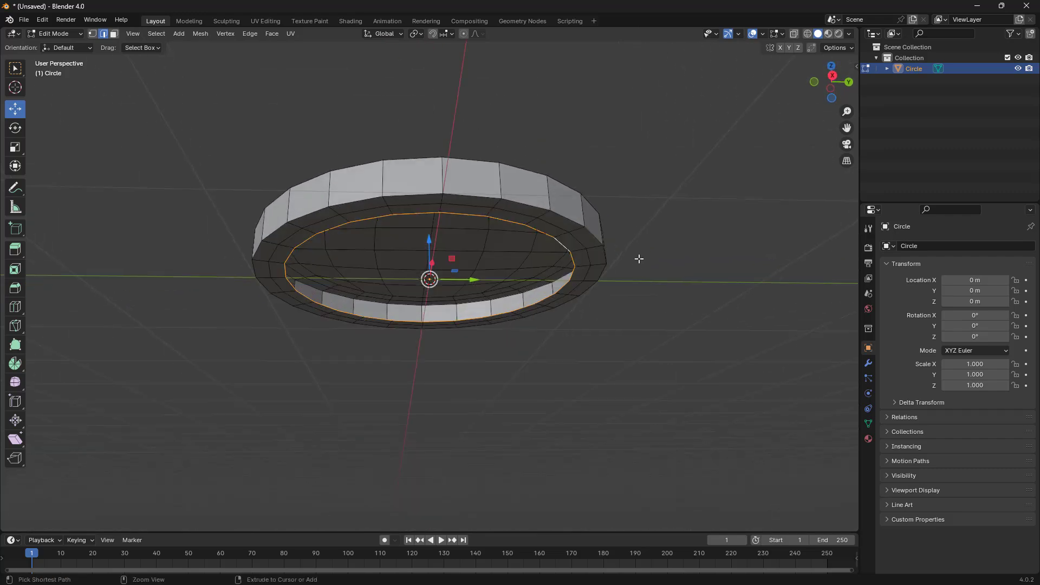
{"action": "key", "text": "ctrl+f"}
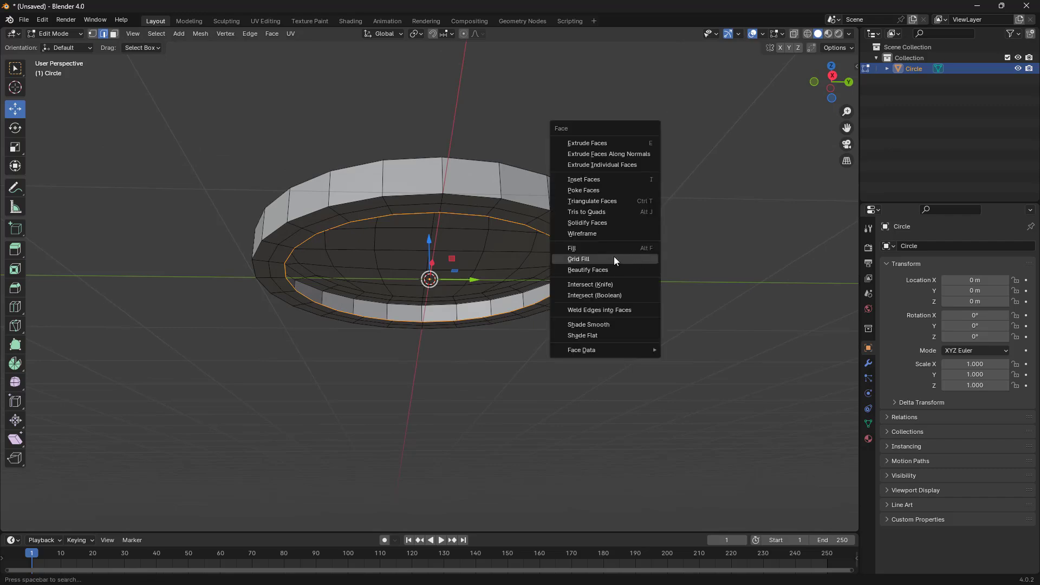
{"action": "left_click", "coordinate": [613, 258]}
{"action": "middle_click_drag", "start_coordinate": [634, 191], "coordinate": [638, 161]}
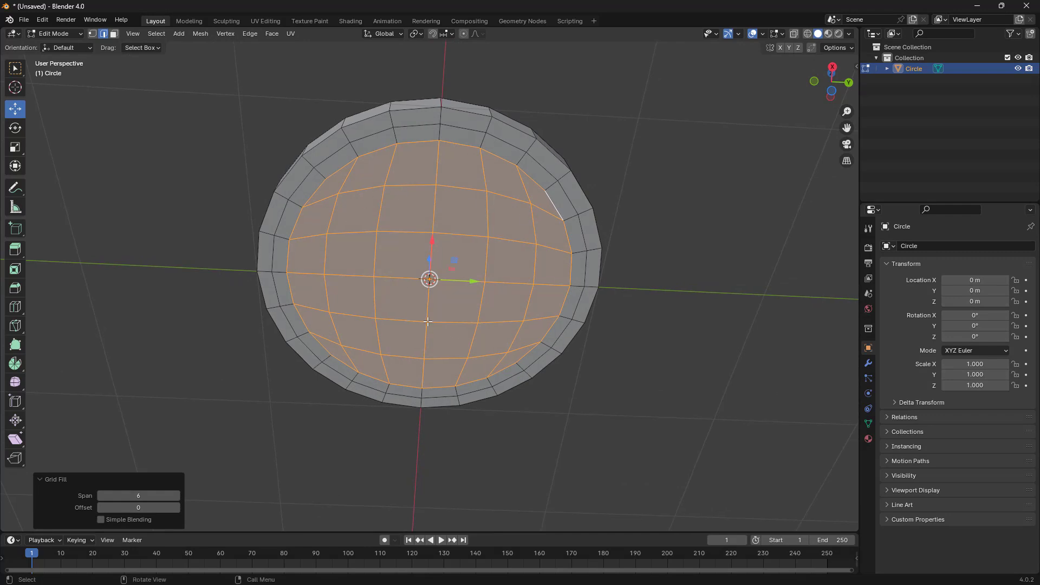
Step: Try different Offset values for the bottom Grid Fill and return the offset to 0
{"action": "mouse_move", "coordinate": [477, 292]}
{"action": "middle_mouse_down"}
{"action": "mouse_move", "coordinate": [476, 325]}
{"action": "mouse_move", "coordinate": [477, 293]}
{"action": "middle_mouse_up"}
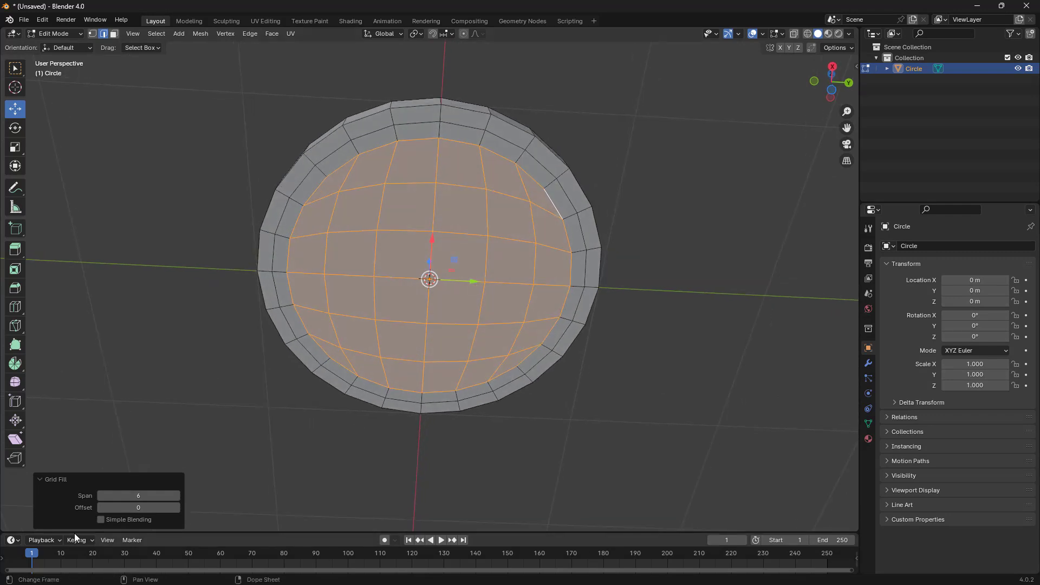
{"action": "left_click_drag", "start_coordinate": [176, 507], "coordinate": [193, 507]}
{"action": "left_click", "coordinate": [176, 507]}
{"action": "left_click", "coordinate": [100, 507]}
{"action": "left_click", "coordinate": [100, 507]}
{"action": "left_click", "coordinate": [101, 507]}
Step: Select the disc's outer top edge loop and bevel it by about 0.028 m with one segment
{"action": "middle_click_drag", "start_coordinate": [424, 345], "coordinate": [430, 471]}
{"action": "middle_click_drag", "start_coordinate": [465, 351], "coordinate": [499, 332]}
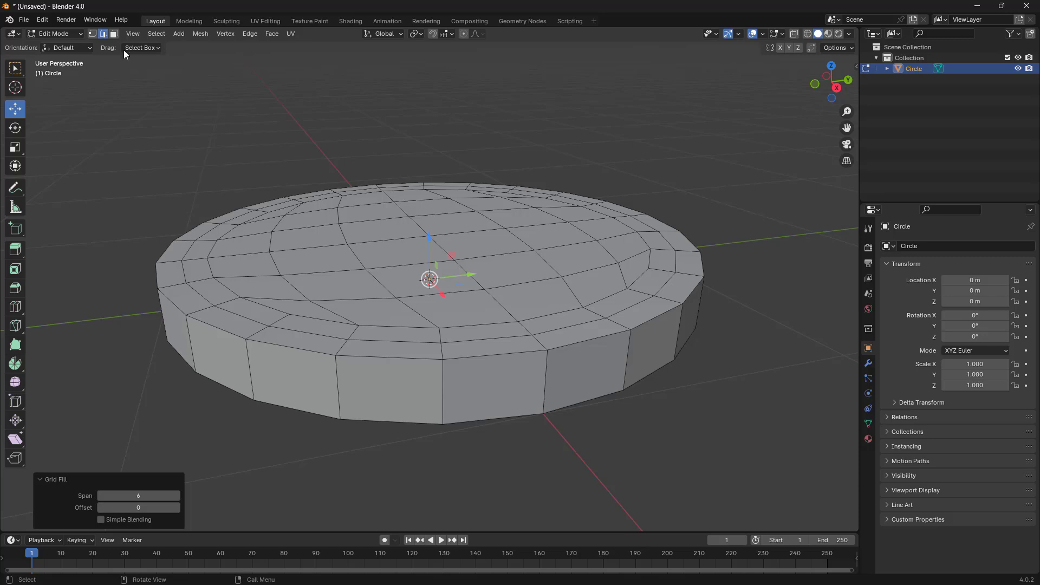
{"action": "left_click", "coordinate": [519, 352]}
{"action": "left_click", "coordinate": [519, 352], "text": "alt"}
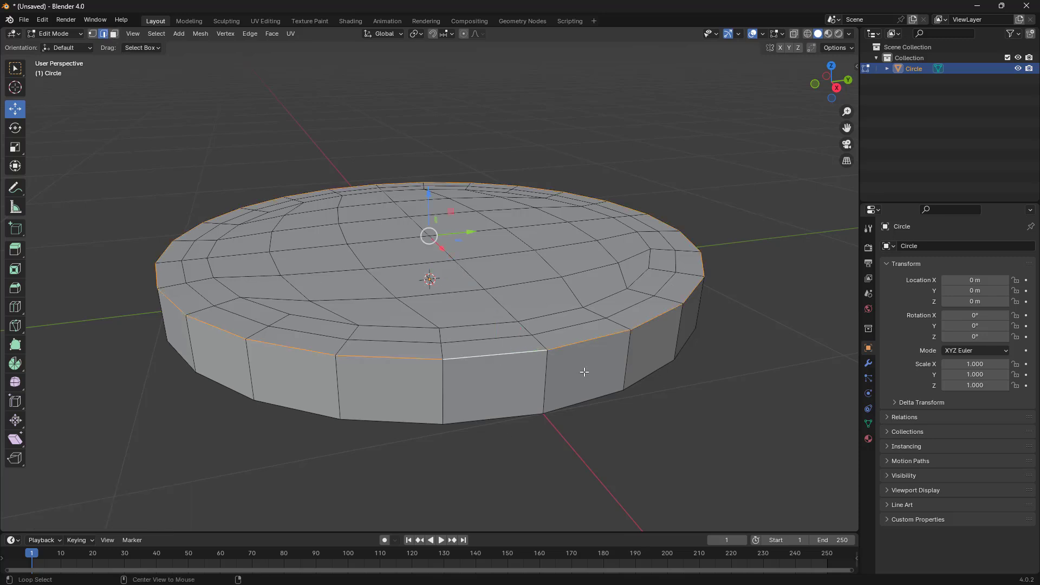
{"action": "middle_click_drag", "start_coordinate": [657, 412], "coordinate": [665, 417]}
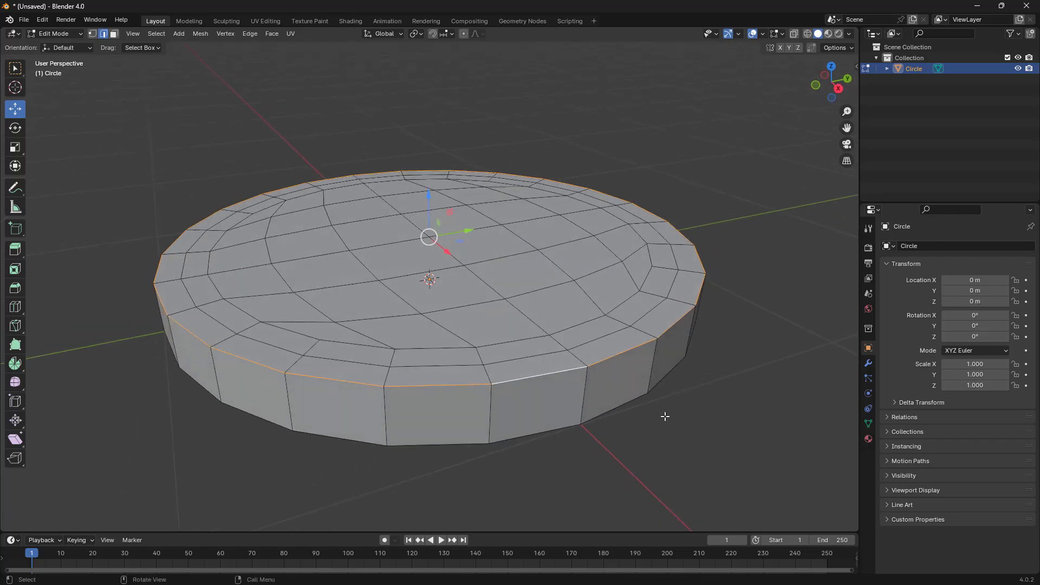
{"action": "key", "text": "ctrl+b"}
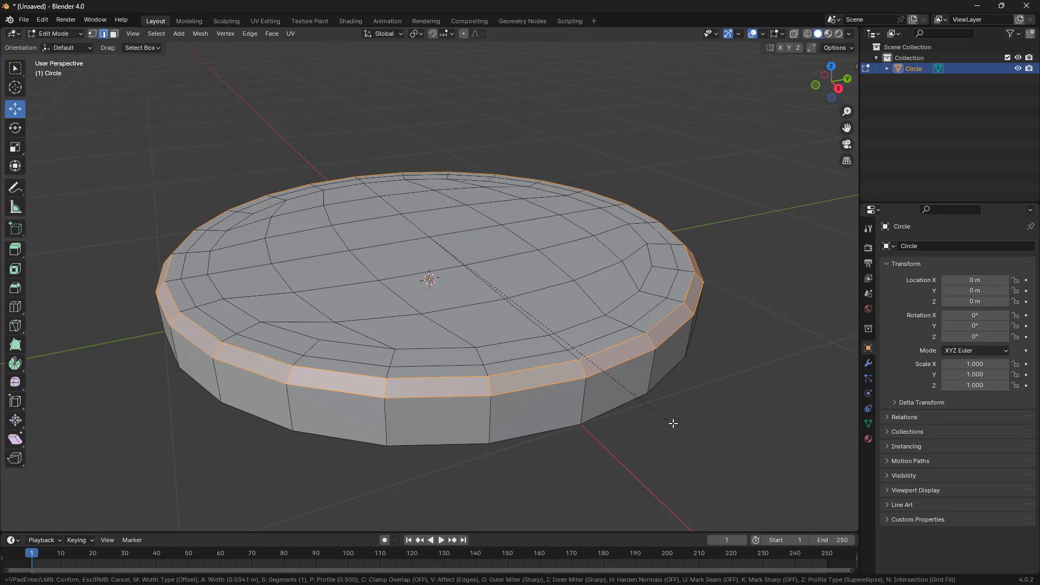
{"action": "left_click", "coordinate": [672, 421]}
Step: Select the disc's outer bottom edge loop and bevel it by about 0.013 m with one segment
{"action": "middle_click_drag", "start_coordinate": [521, 375], "coordinate": [520, 364]}
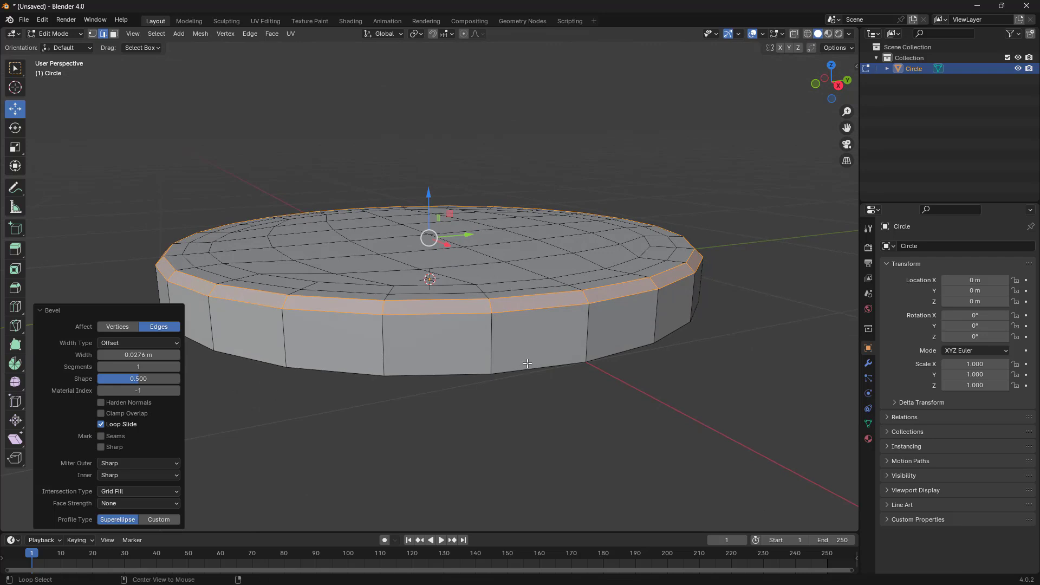
{"action": "left_click", "coordinate": [526, 369], "text": "alt"}
{"action": "middle_click_drag", "start_coordinate": [627, 361], "coordinate": [627, 362]}
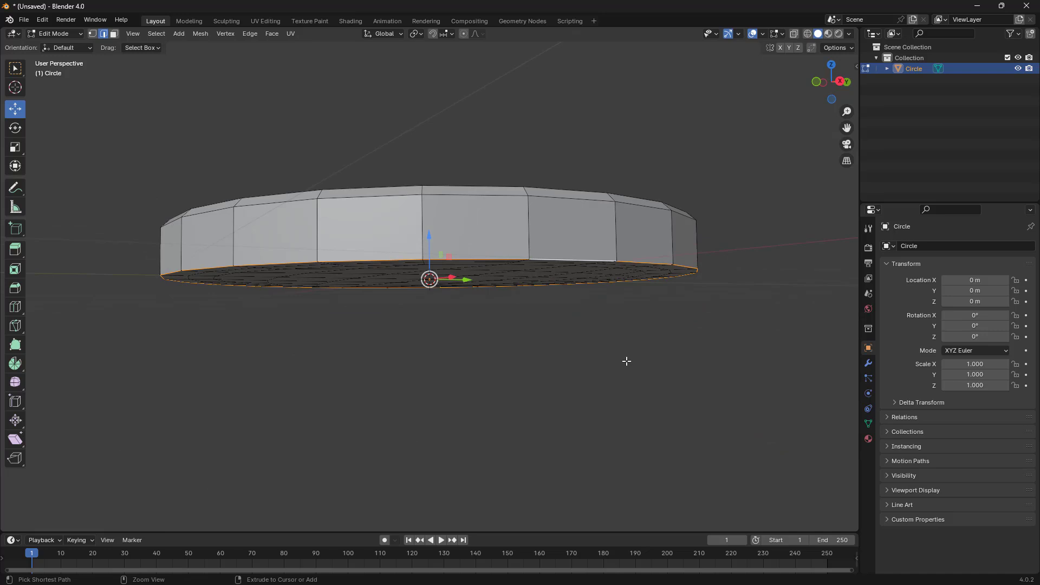
{"action": "key", "text": "ctrl+b"}
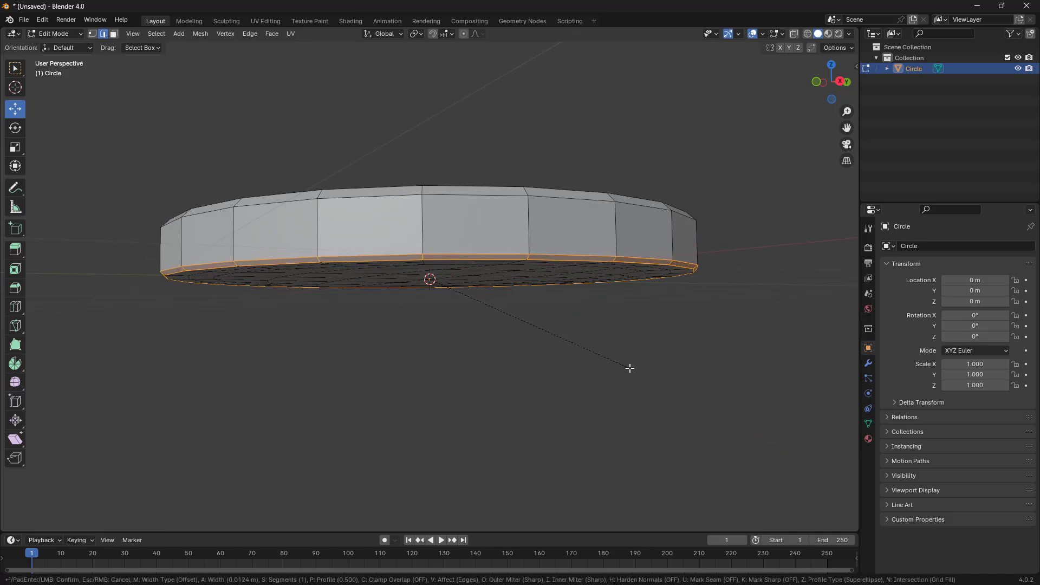
{"action": "left_click", "coordinate": [630, 368]}
Step: Select the edge loop just inside the top bevel and slide it inward by a factor of about 0.169
{"action": "middle_click_drag", "start_coordinate": [646, 325], "coordinate": [648, 375]}
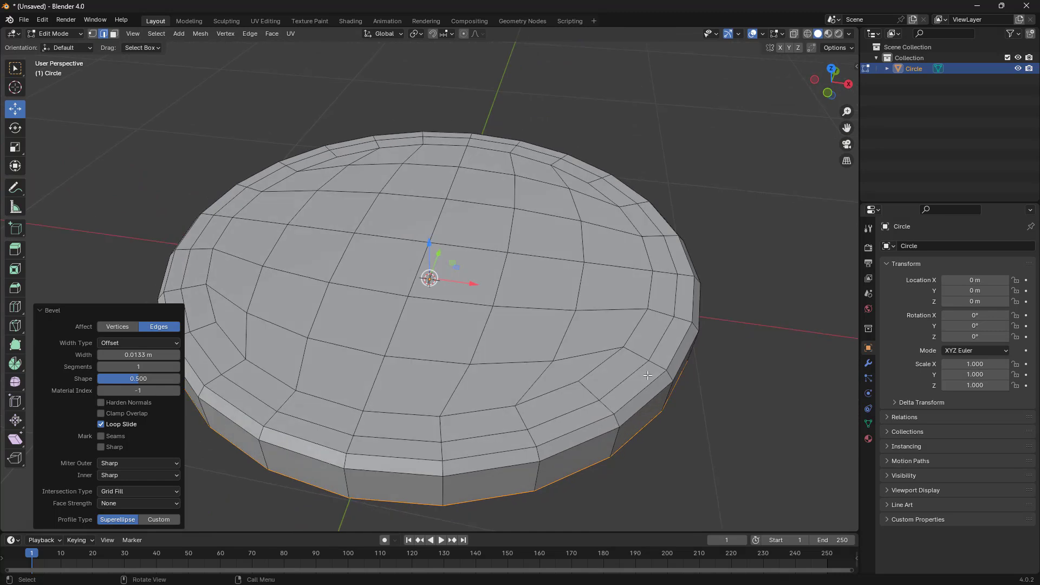
{"action": "left_click", "coordinate": [616, 382], "text": "alt"}
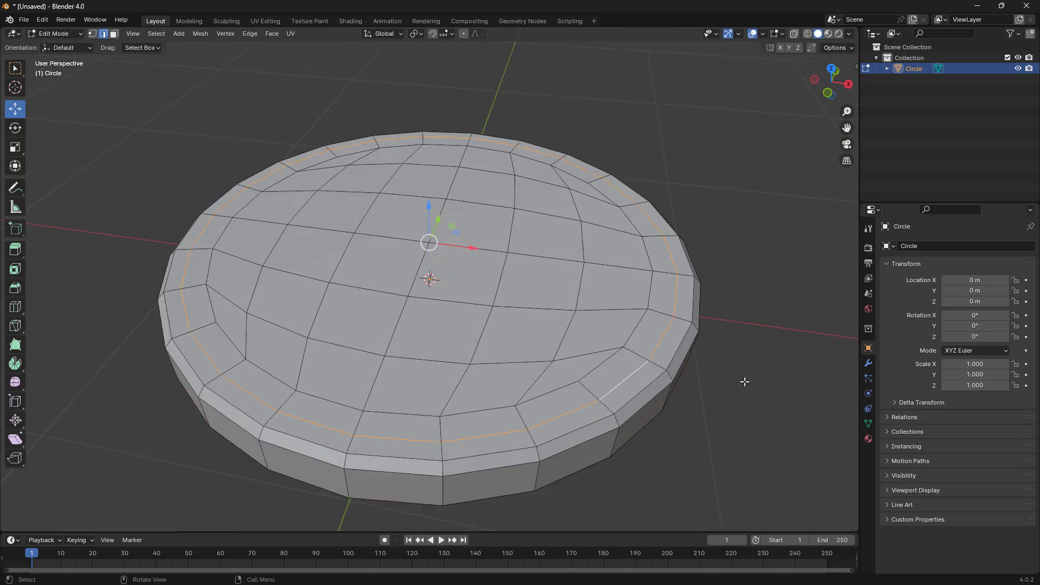
{"action": "key", "text": "g"}
{"action": "key", "text": "g"}
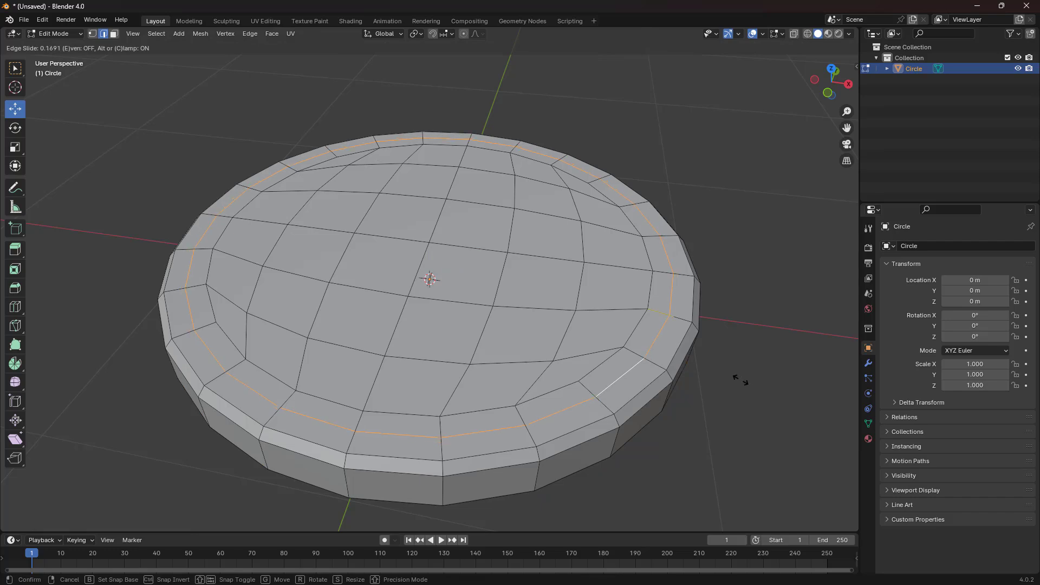
{"action": "left_click", "coordinate": [740, 379]}
Step: Add a Subdivision Surface modifier to the disc and set its viewport level to 2
{"action": "middle_click_drag", "start_coordinate": [678, 411], "coordinate": [643, 384]}
{"action": "scroll", "coordinate": [690, 397], "scroll_direction": "down", "scroll_amount": 4}
{"action": "middle_click_drag", "start_coordinate": [691, 410], "coordinate": [587, 343]}
{"action": "scroll", "coordinate": [573, 403], "scroll_direction": "up", "scroll_amount": 3}
{"action": "scroll", "coordinate": [573, 294], "scroll_direction": "down", "scroll_amount": 3}
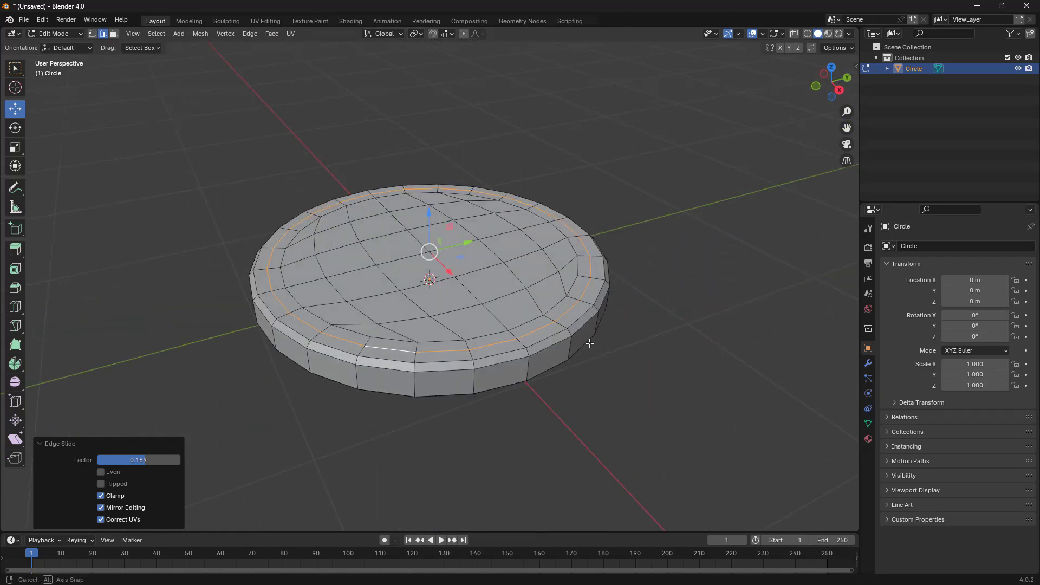
{"action": "scroll", "coordinate": [587, 344], "scroll_direction": "up", "scroll_amount": 4}
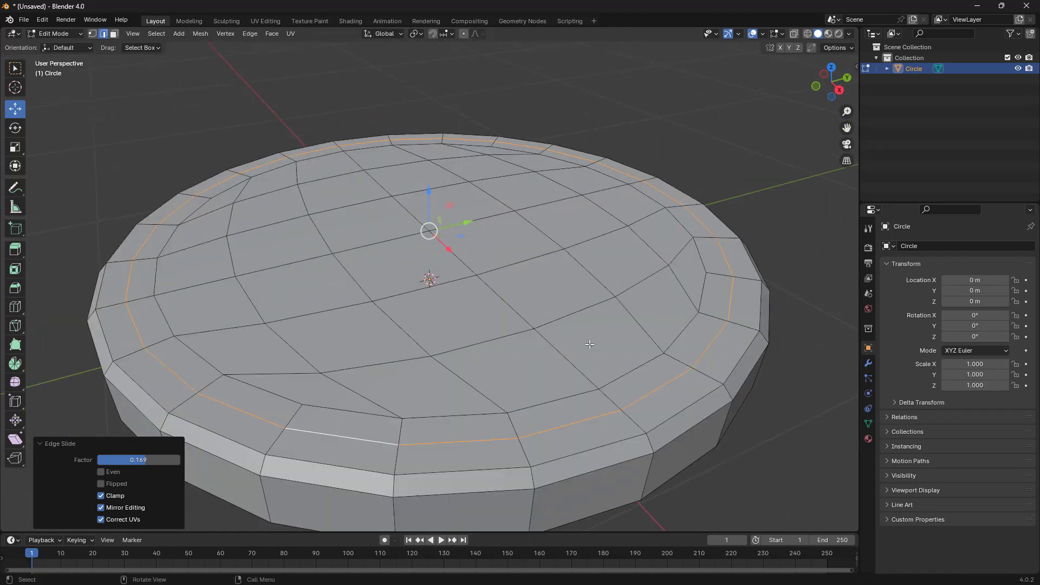
{"action": "left_click", "coordinate": [869, 363]}
{"action": "left_click", "coordinate": [942, 247]}
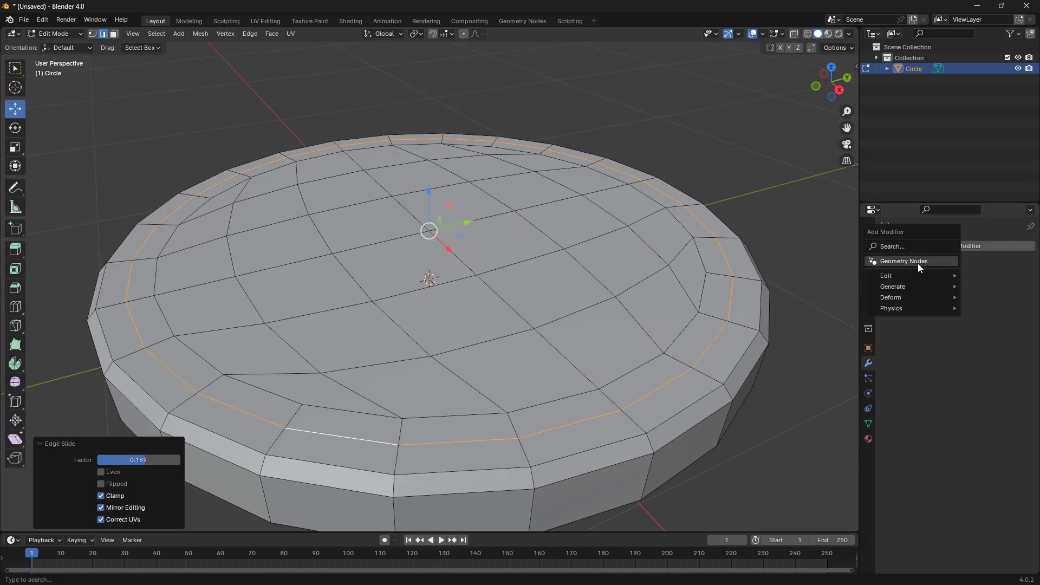
{"action": "mouse_move", "coordinate": [900, 289]}
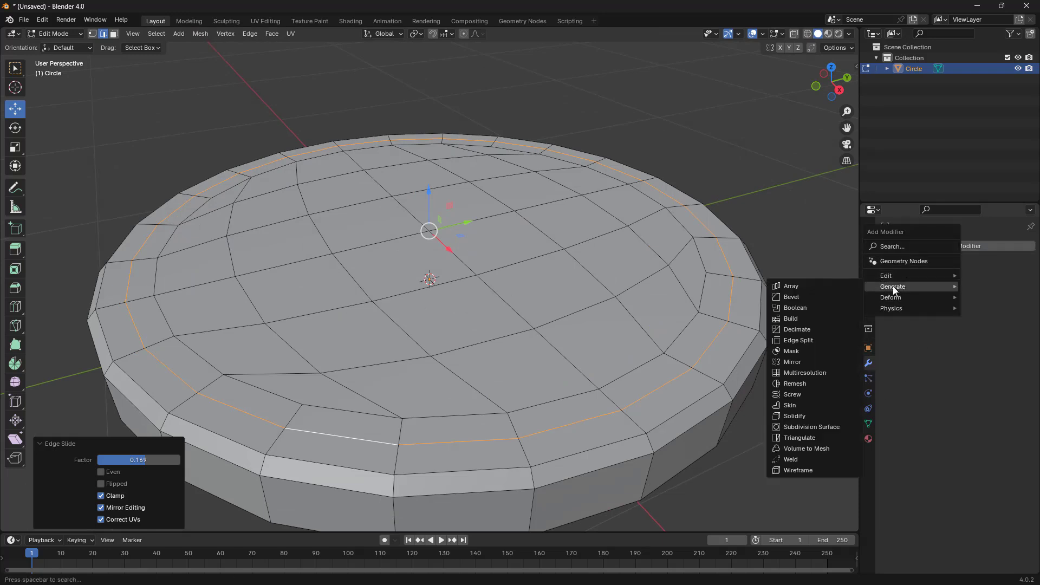
{"action": "left_click", "coordinate": [801, 427]}
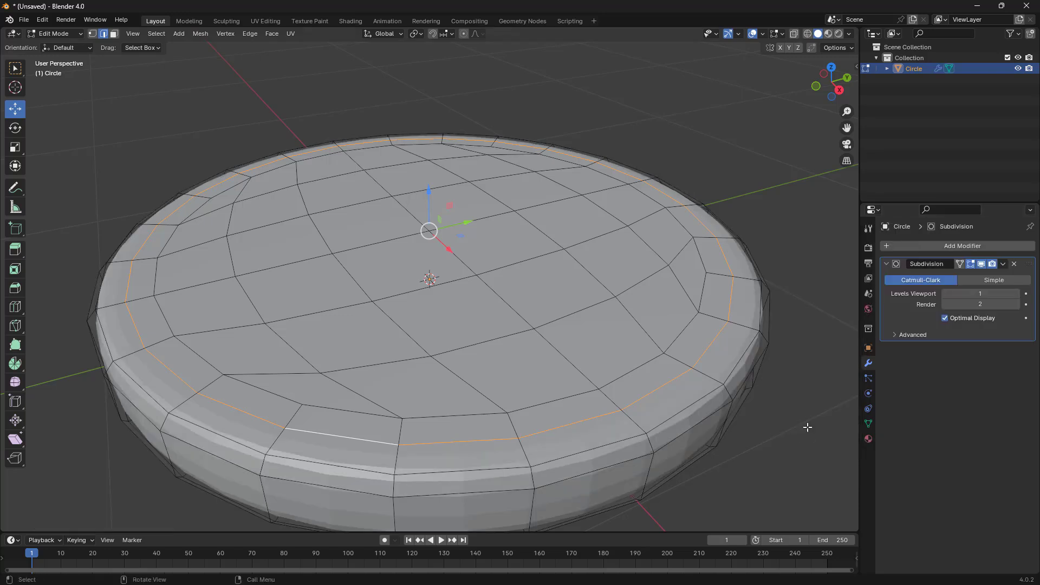
{"action": "left_click", "coordinate": [1014, 295]}
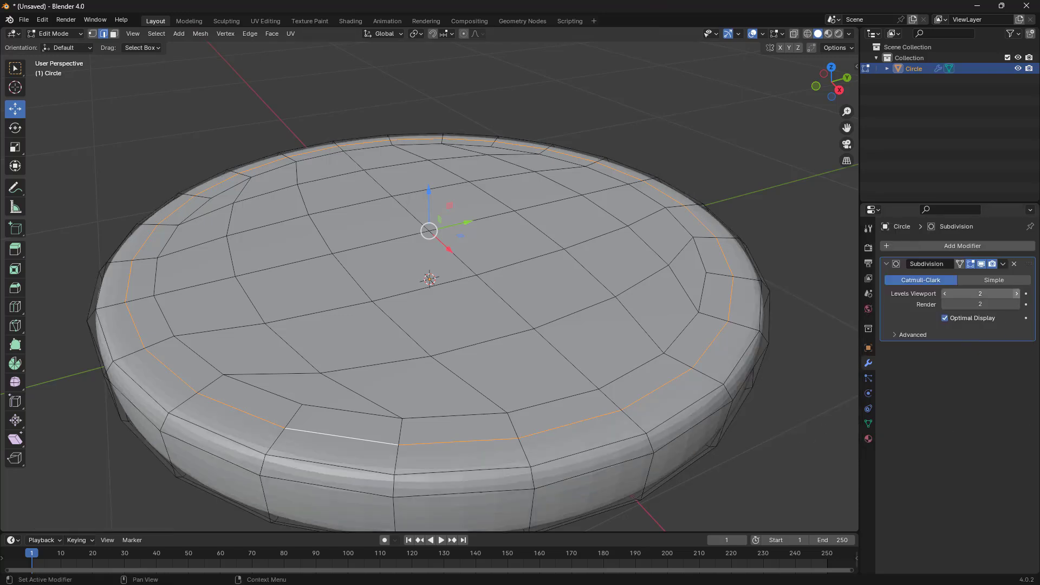
Step: Check the subdivided disc in Object Mode, return to Edit Mode and turn off the Subdivision modifier's viewport display
{"action": "middle_click_drag", "start_coordinate": [666, 514], "coordinate": [598, 420]}
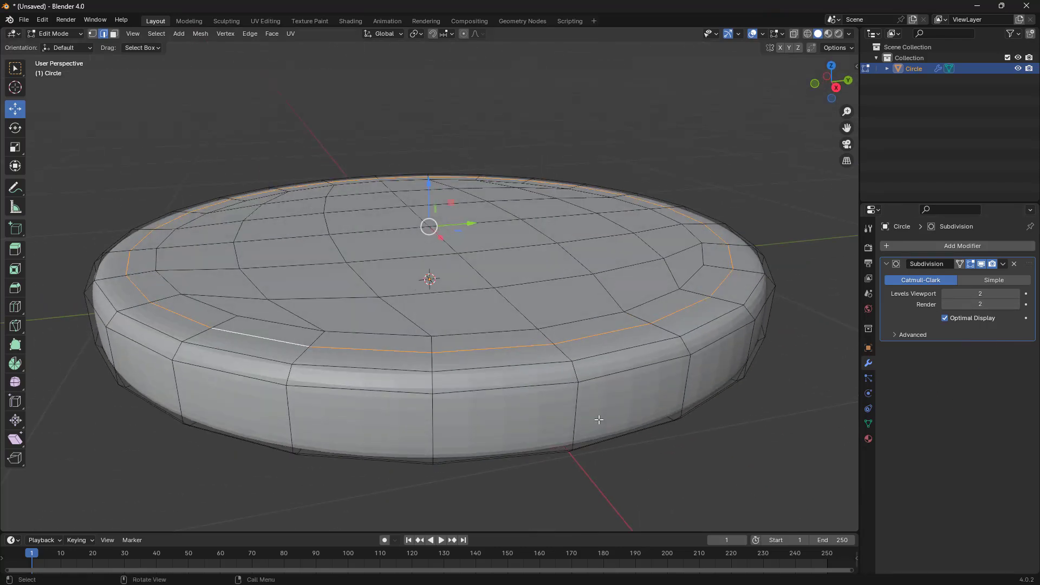
{"action": "key", "text": "Tab"}
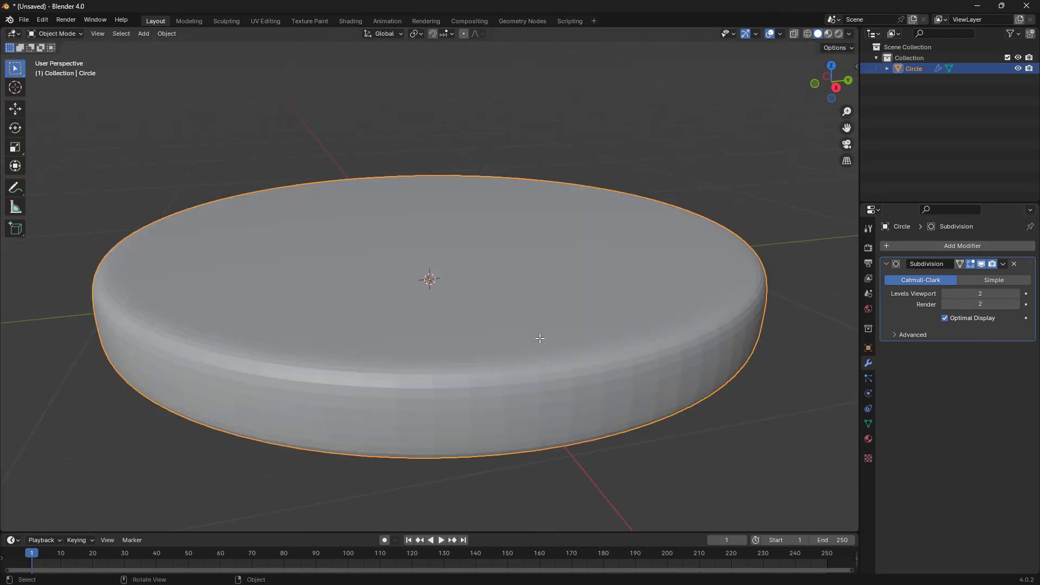
{"action": "middle_click_drag", "start_coordinate": [551, 361], "coordinate": [585, 307]}
{"action": "middle_click_drag", "start_coordinate": [479, 282], "coordinate": [531, 280]}
{"action": "key", "text": "Tab"}
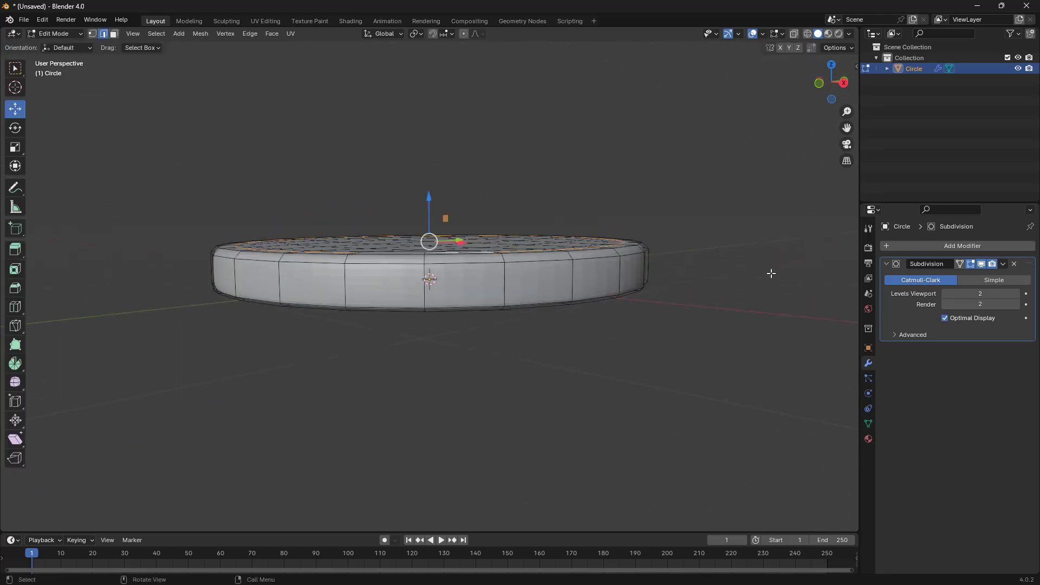
{"action": "left_click", "coordinate": [982, 264]}
Step: In front view with X-ray on, select all the upper vertices of the disc and lower them about 0.03 m along Z
{"action": "mouse_move", "coordinate": [558, 243]}
{"action": "middle_mouse_down"}
{"action": "mouse_move", "coordinate": [552, 304]}
{"action": "mouse_move", "coordinate": [555, 254]}
{"action": "middle_mouse_up"}
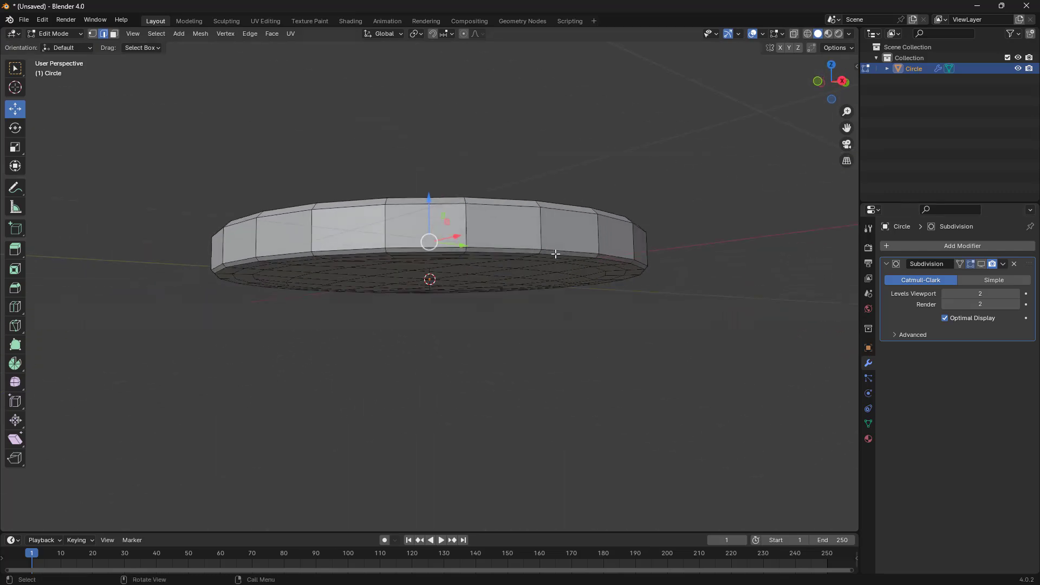
{"action": "key", "text": "KP_1"}
{"action": "scroll", "coordinate": [509, 272], "scroll_direction": "up", "scroll_amount": 3}
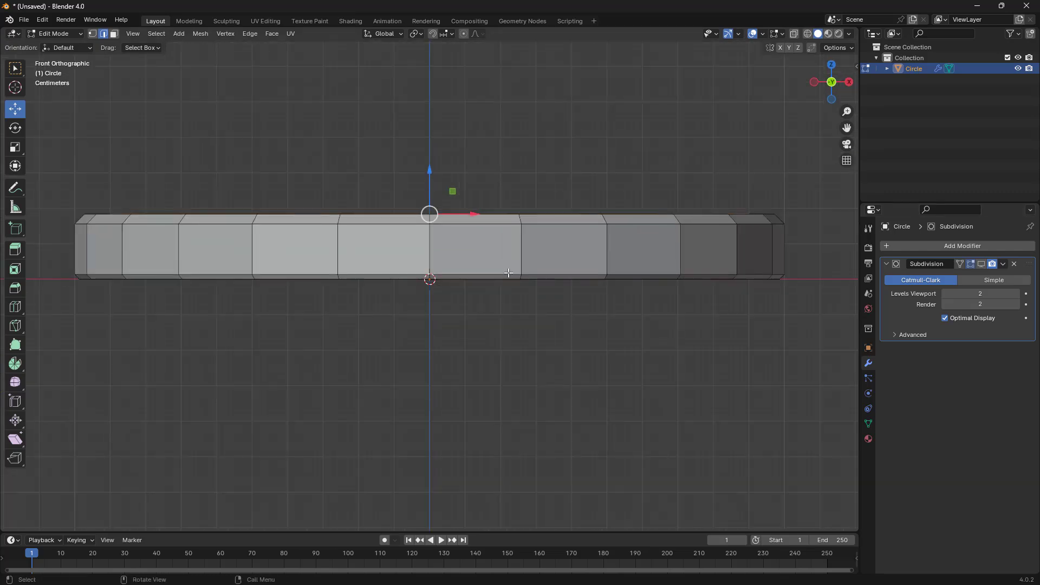
{"action": "middle_click_drag", "start_coordinate": [519, 259], "coordinate": [527, 357], "text": "shift"}
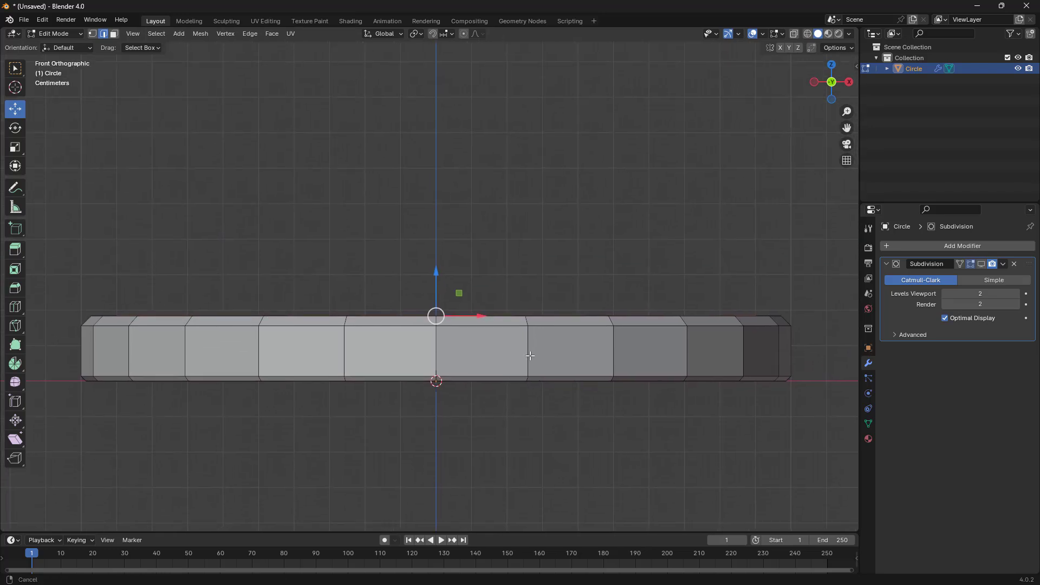
{"action": "left_click", "coordinate": [795, 33]}
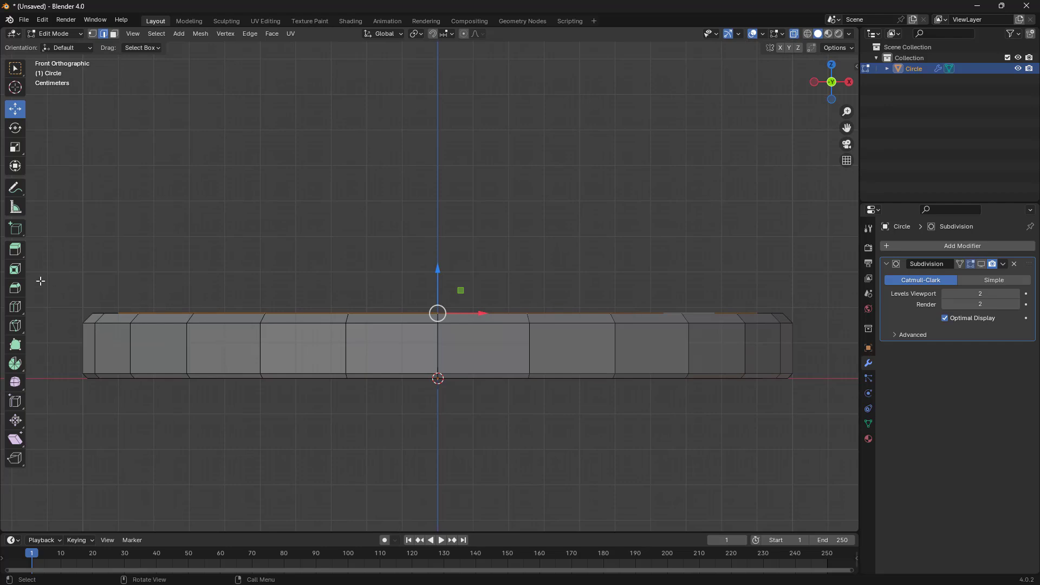
{"action": "left_click", "coordinate": [92, 34]}
{"action": "left_click_drag", "start_coordinate": [58, 264], "coordinate": [847, 344]}
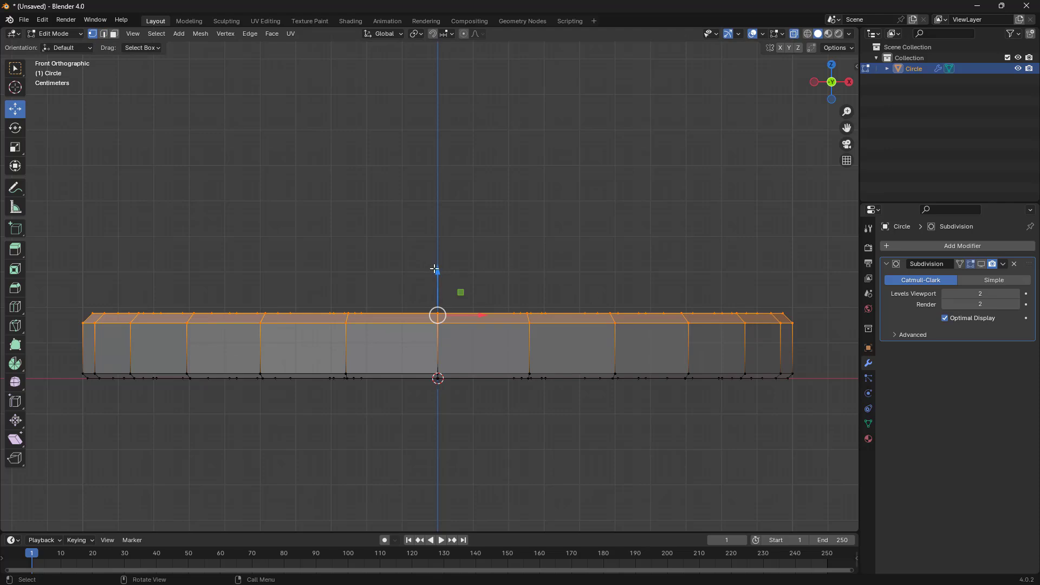
{"action": "left_click_drag", "start_coordinate": [438, 271], "coordinate": [438, 282]}
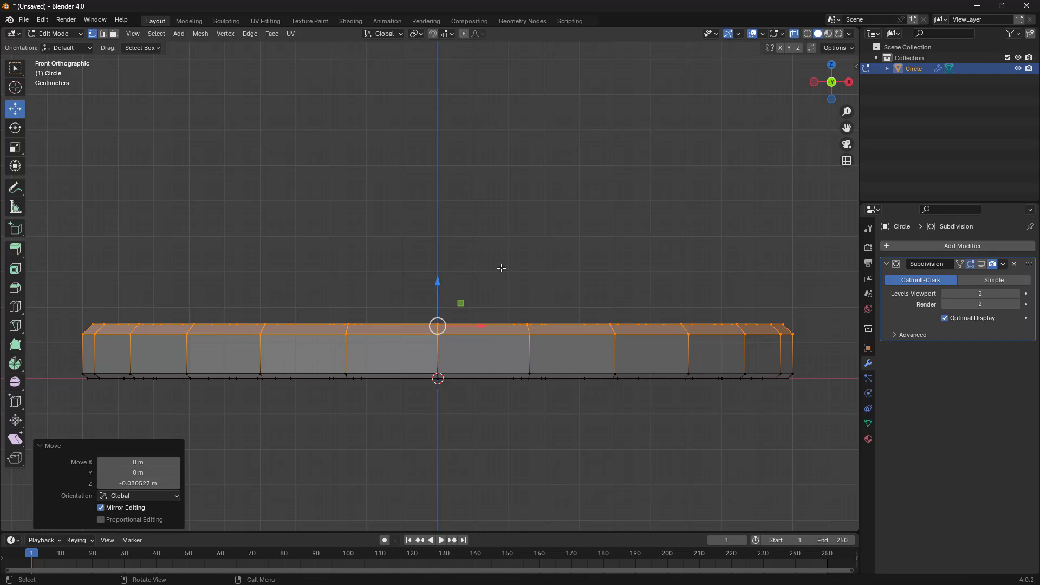
Step: Return to Object Mode, turn off X-ray and re-enable the Subdivision modifier's viewport display
{"action": "key", "text": "Tab"}
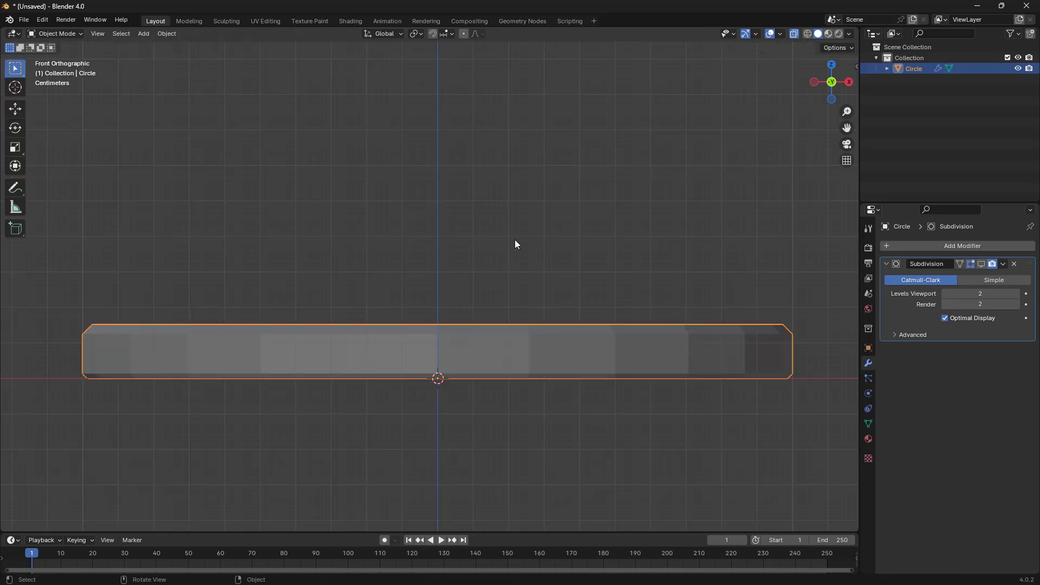
{"action": "middle_click_drag", "start_coordinate": [515, 244], "coordinate": [525, 277]}
{"action": "scroll", "coordinate": [524, 277], "scroll_direction": "down", "scroll_amount": 4}
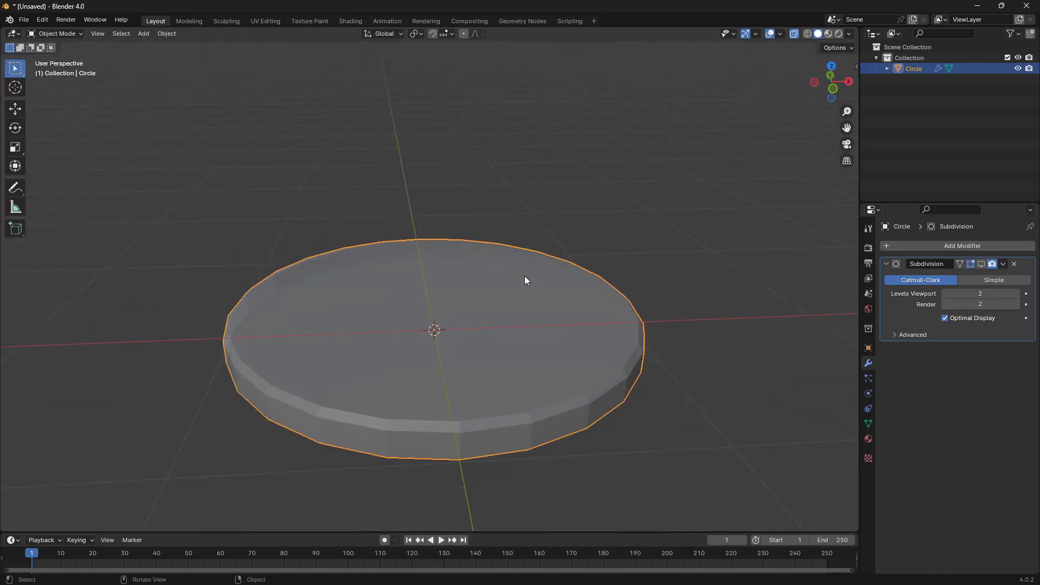
{"action": "left_click", "coordinate": [794, 34]}
{"action": "mouse_move", "coordinate": [517, 361]}
{"action": "middle_mouse_down"}
{"action": "mouse_move", "coordinate": [531, 353]}
{"action": "mouse_move", "coordinate": [529, 363]}
{"action": "mouse_move", "coordinate": [525, 339]}
{"action": "mouse_move", "coordinate": [530, 351]}
{"action": "middle_mouse_up"}
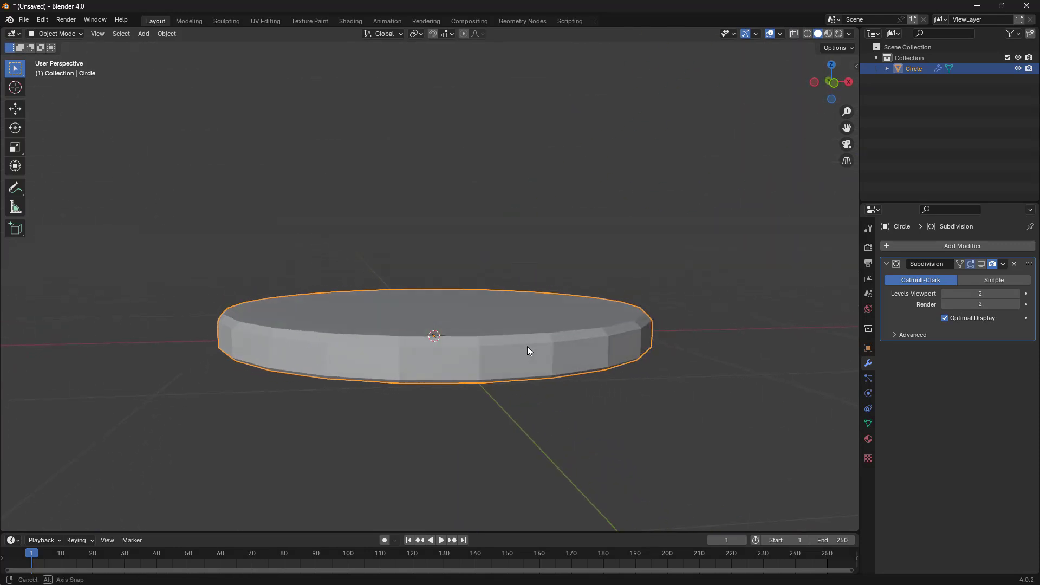
{"action": "left_click", "coordinate": [981, 264]}
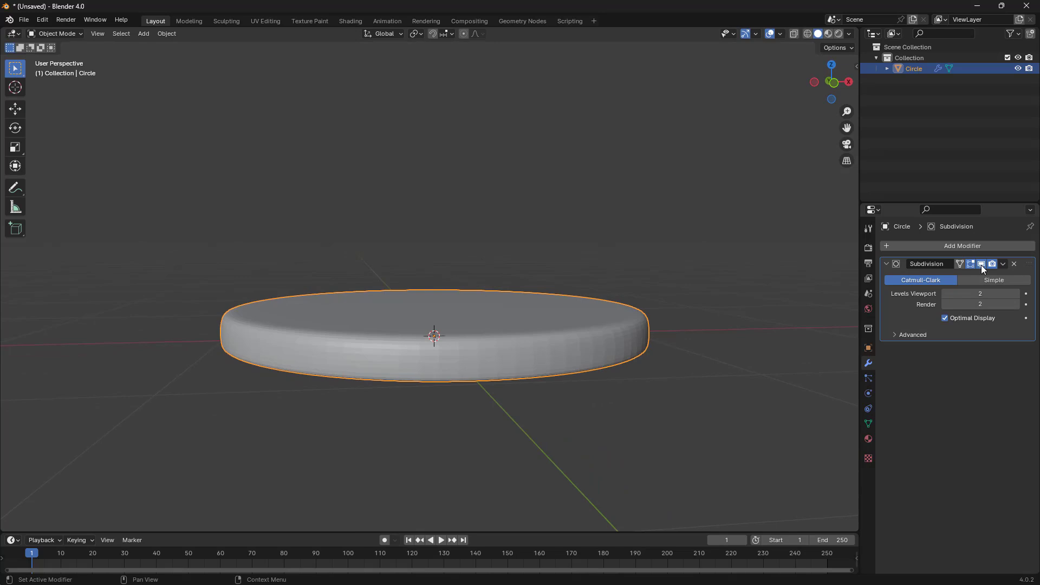
Step: Inspect the faceting around the disc's side and apply Shade Smooth to the disc
{"action": "middle_click_drag", "start_coordinate": [611, 361], "coordinate": [505, 335]}
{"action": "scroll", "coordinate": [505, 335], "scroll_direction": "up", "scroll_amount": 4}
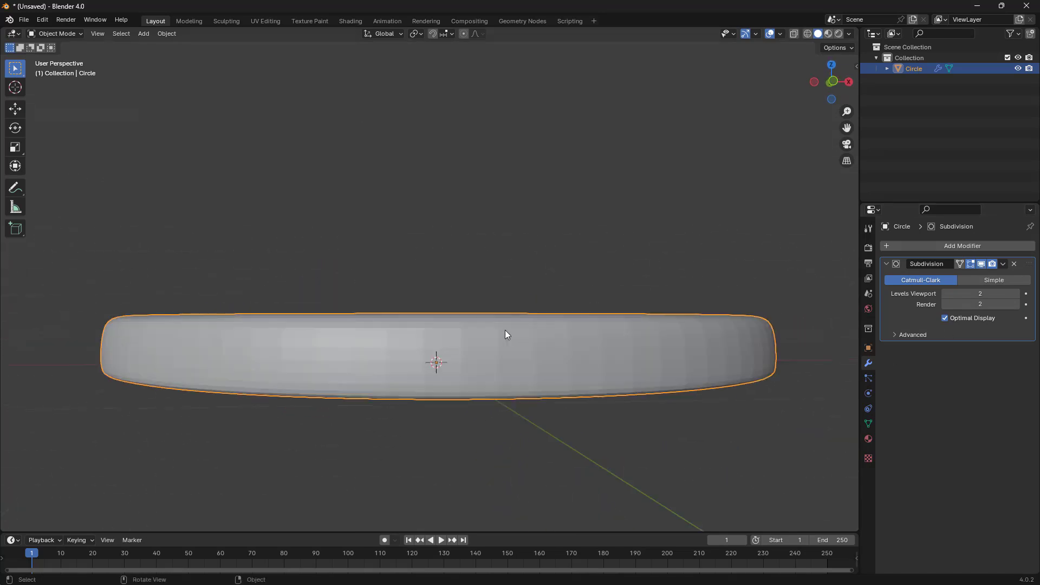
{"action": "middle_click_drag", "start_coordinate": [576, 357], "coordinate": [564, 379]}
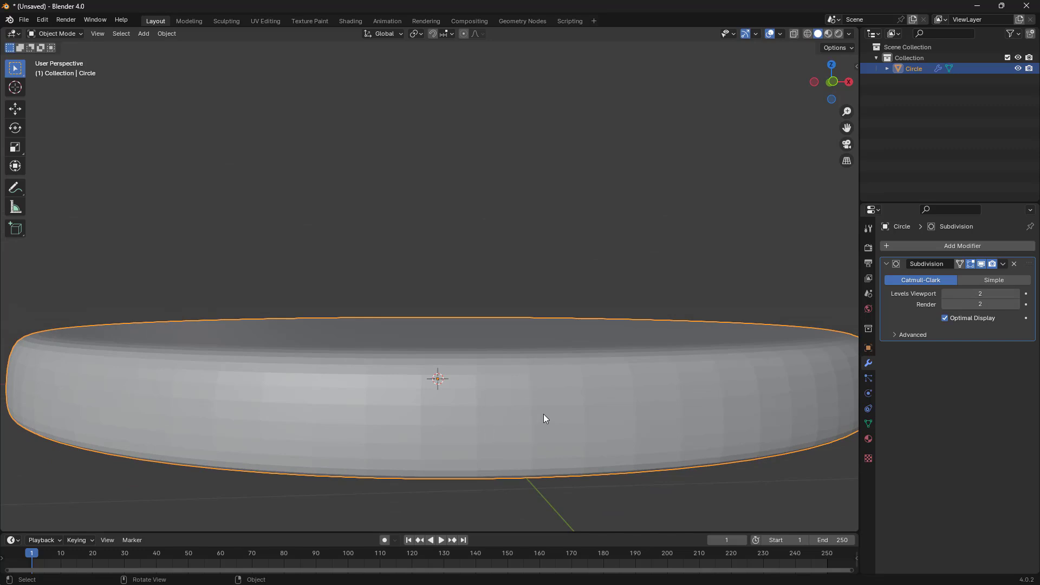
{"action": "scroll", "coordinate": [544, 414], "scroll_direction": "down", "scroll_amount": 3}
{"action": "middle_click_drag", "start_coordinate": [544, 409], "coordinate": [542, 391]}
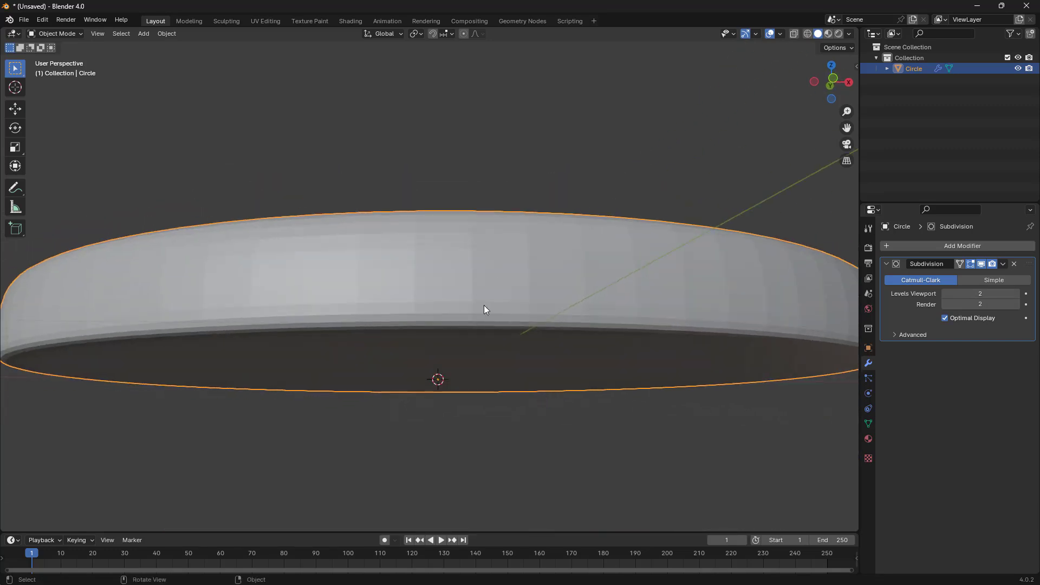
{"action": "right_click", "coordinate": [484, 269]}
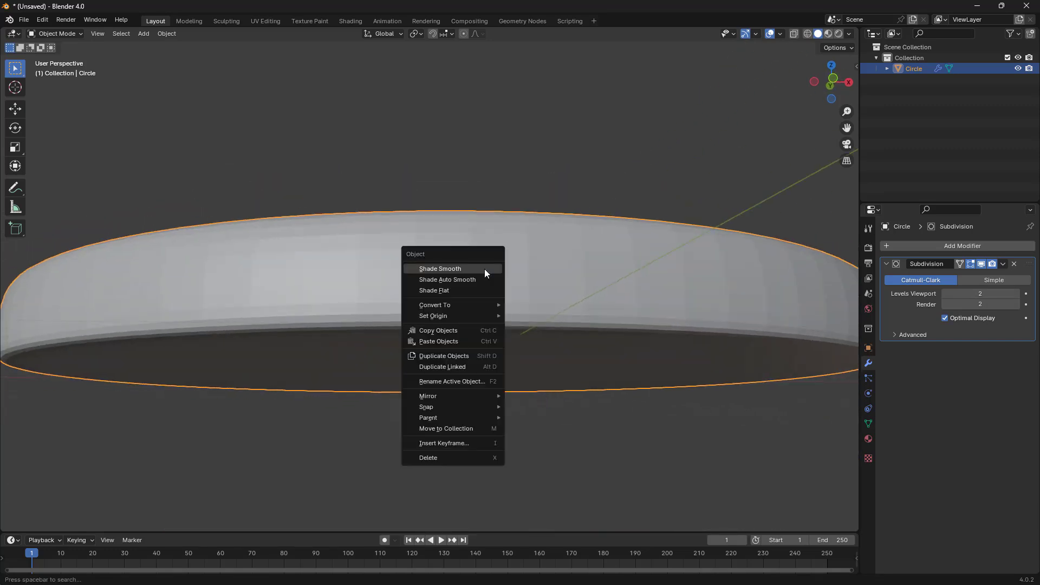
{"action": "left_click", "coordinate": [451, 268]}
{"action": "scroll", "coordinate": [452, 271], "scroll_direction": "down", "scroll_amount": 3}
{"action": "middle_click_drag", "start_coordinate": [452, 271], "coordinate": [519, 347]}
{"action": "scroll", "coordinate": [518, 347], "scroll_direction": "up", "scroll_amount": 2}
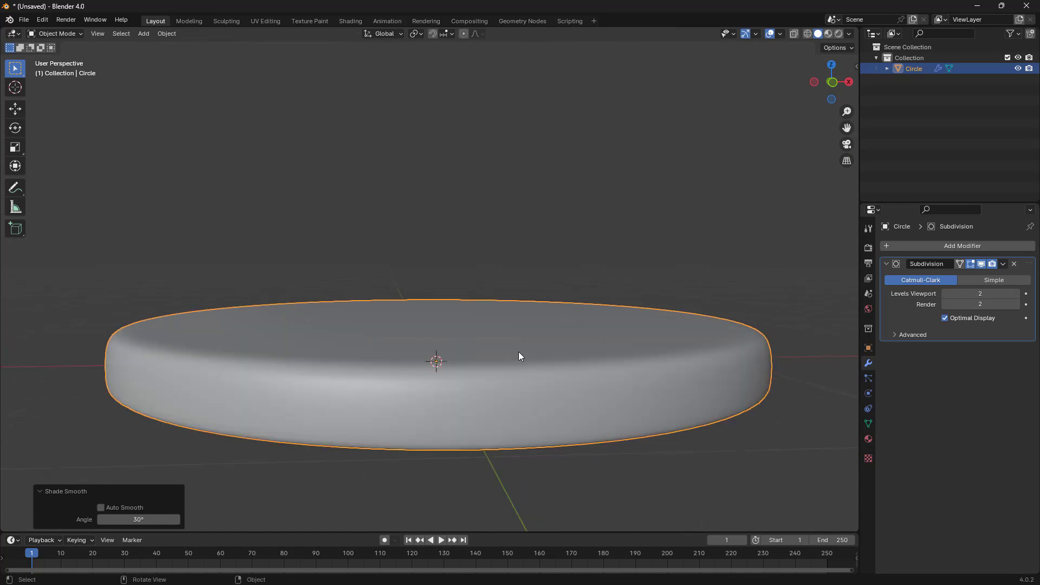
Step: Set the disc's Subdivision modifier to 5 levels for both viewport and render
{"action": "scroll", "coordinate": [518, 352], "scroll_direction": "down", "scroll_amount": 4}
{"action": "middle_click_drag", "start_coordinate": [519, 353], "coordinate": [523, 414]}
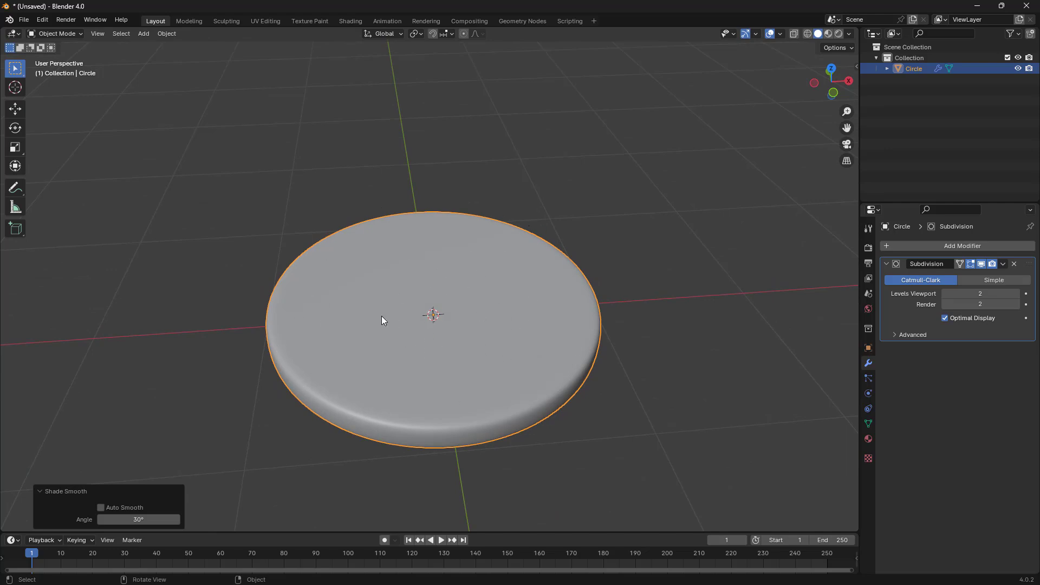
{"action": "middle_click_drag", "start_coordinate": [451, 383], "coordinate": [489, 376]}
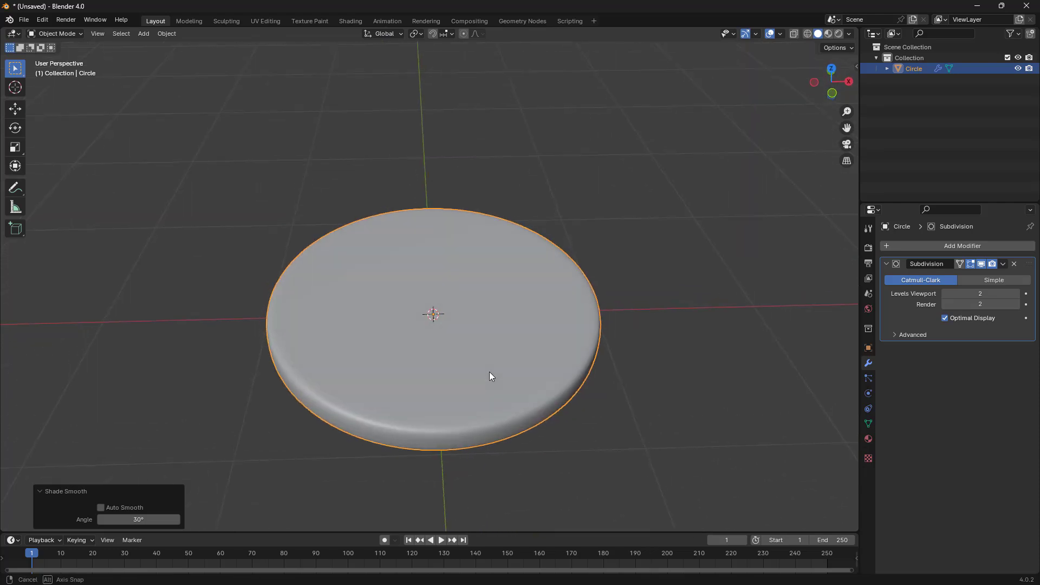
{"action": "left_click", "coordinate": [1017, 294]}
{"action": "left_click", "coordinate": [1018, 294]}
{"action": "left_click", "coordinate": [1018, 295]}
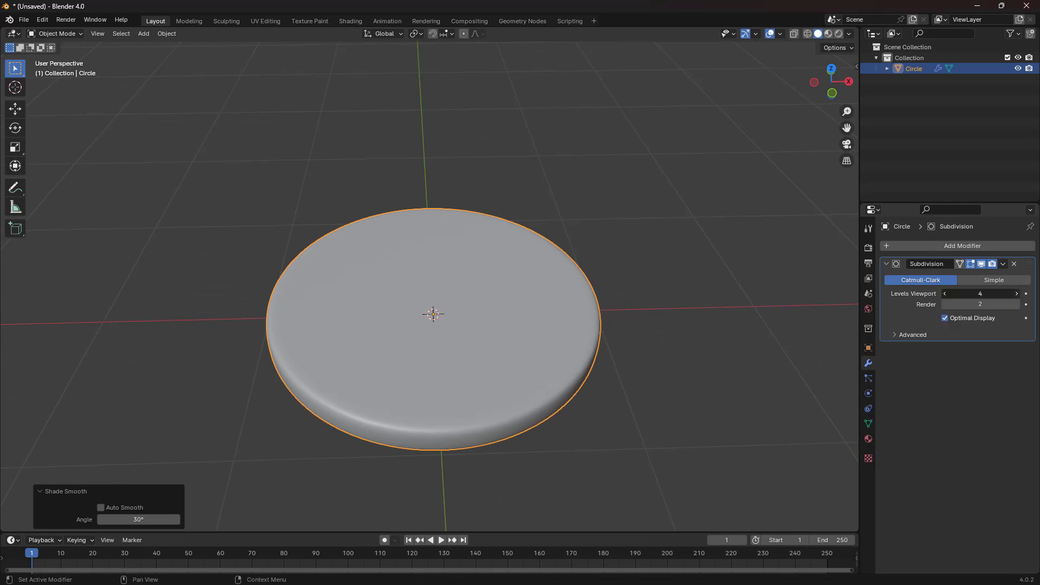
{"action": "left_click", "coordinate": [943, 293]}
{"action": "left_click", "coordinate": [1016, 305]}
{"action": "left_click", "coordinate": [1016, 304]}
{"action": "left_click", "coordinate": [1017, 304]}
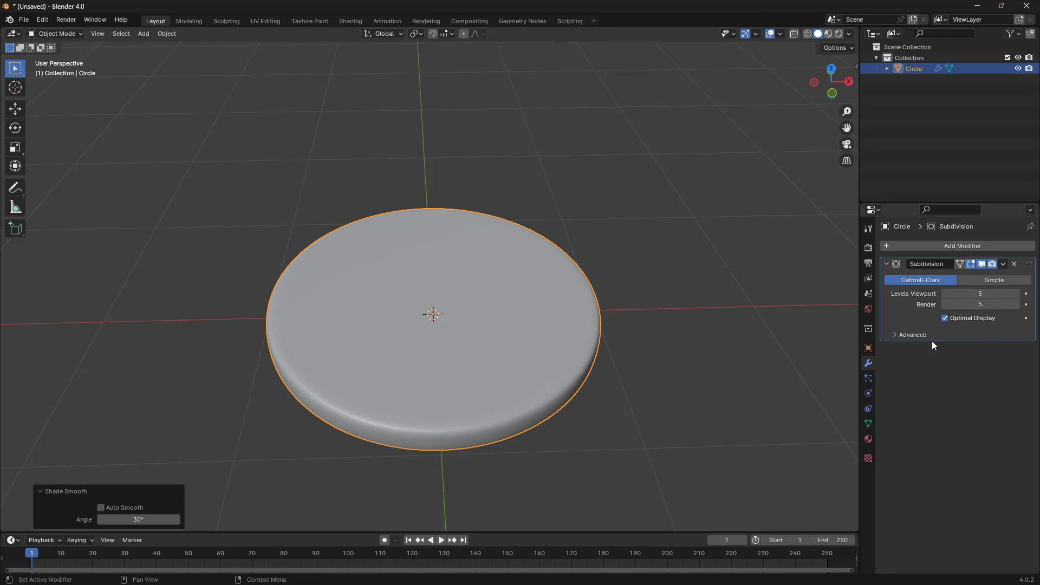
Step: Add a Displace modifier to the disc below the Subdivision modifier
{"action": "scroll", "coordinate": [521, 397], "scroll_direction": "up", "scroll_amount": 4}
{"action": "scroll", "coordinate": [521, 397], "scroll_direction": "down", "scroll_amount": 2}
{"action": "middle_click_drag", "start_coordinate": [521, 400], "coordinate": [539, 364]}
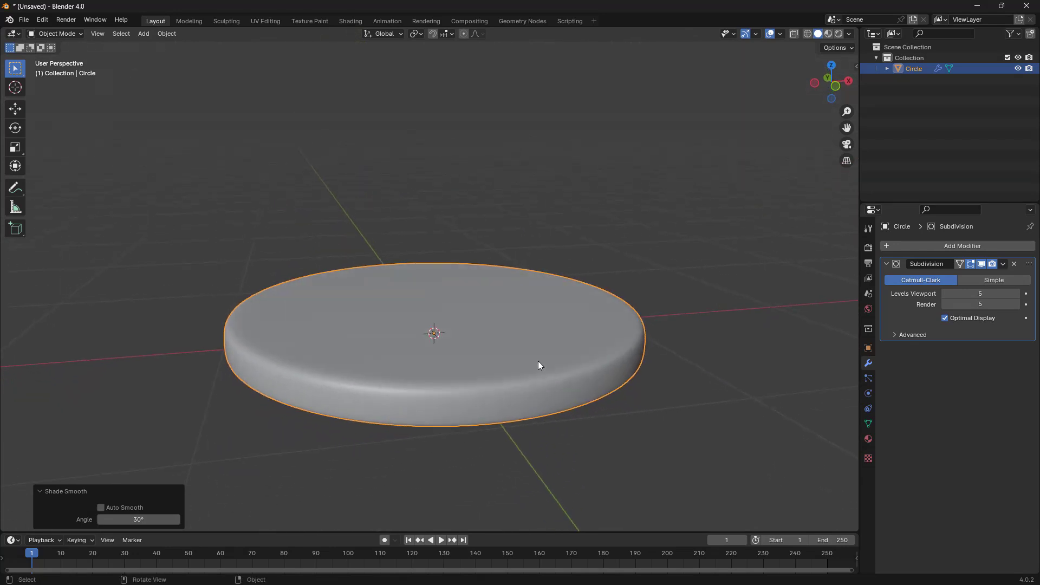
{"action": "left_click", "coordinate": [947, 245]}
{"action": "mouse_move", "coordinate": [947, 245]}
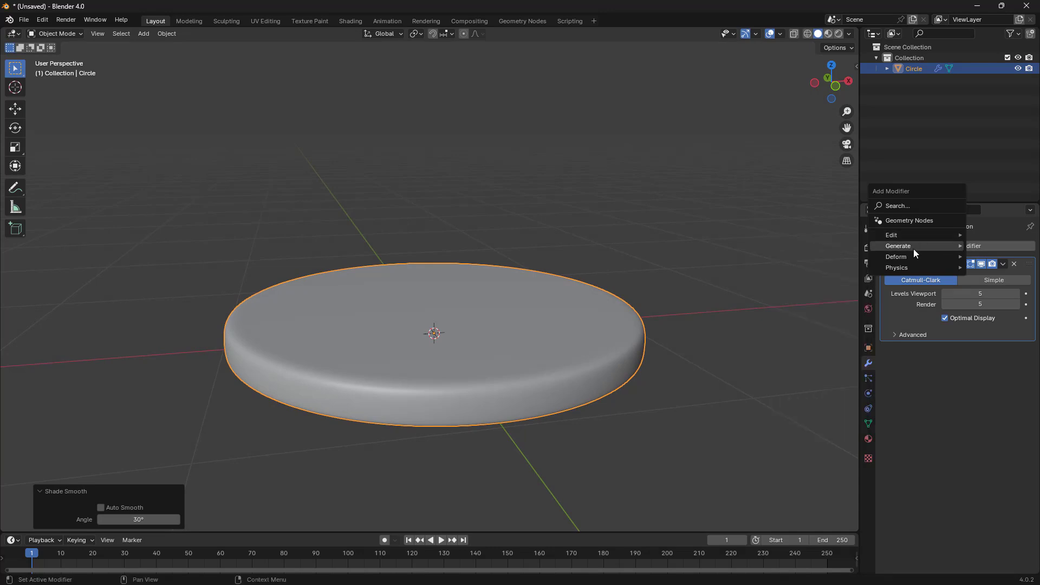
{"action": "mouse_move", "coordinate": [908, 264]}
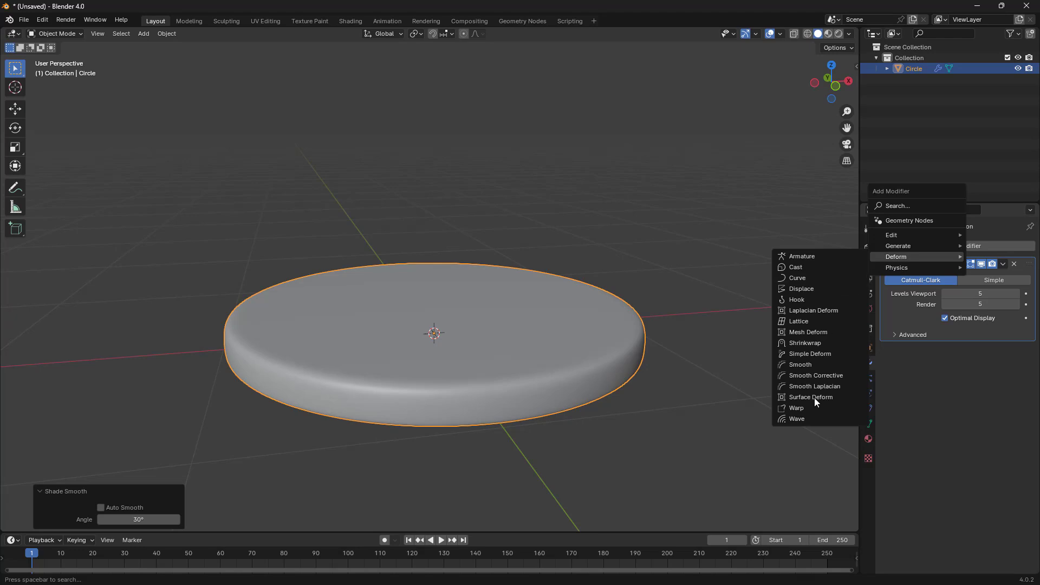
{"action": "left_click", "coordinate": [798, 287]}
Step: Set the Displace modifier's strength to 0.01
{"action": "scroll", "coordinate": [732, 407], "scroll_direction": "down", "scroll_amount": 3}
{"action": "mouse_move", "coordinate": [739, 408]}
{"action": "middle_mouse_down"}
{"action": "mouse_move", "coordinate": [740, 431]}
{"action": "mouse_move", "coordinate": [743, 409]}
{"action": "middle_mouse_up"}
{"action": "double_click", "coordinate": [980, 432]}
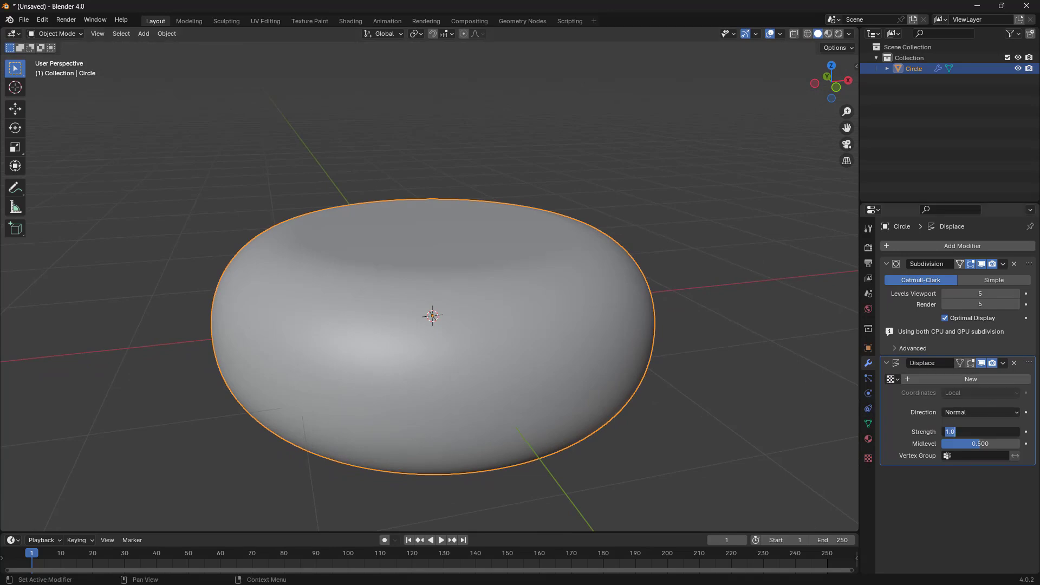
{"action": "type", "text": "0."}
{"action": "key", "text": "Return"}
{"action": "scroll", "coordinate": [435, 339], "scroll_direction": "up", "scroll_amount": 3}
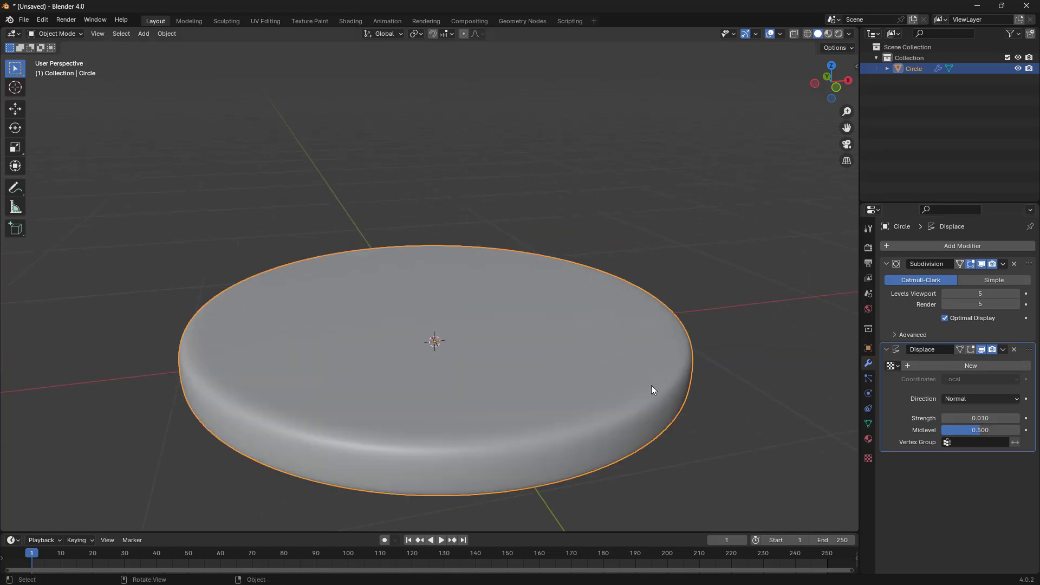
Step: Create a new texture for the Displace modifier and load oreo.png from the Desktop folder as its image
{"action": "left_click", "coordinate": [979, 366]}
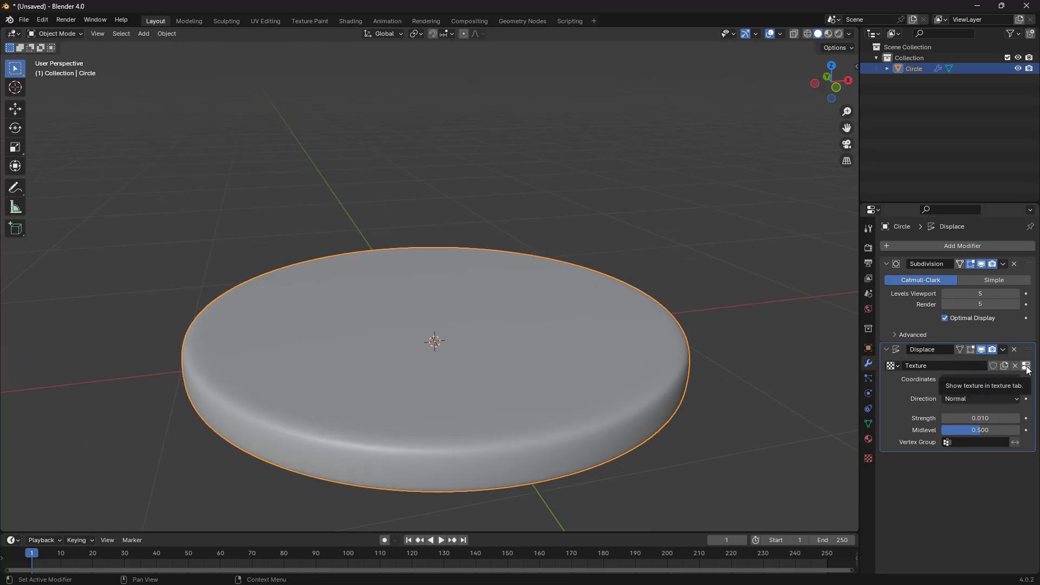
{"action": "left_click", "coordinate": [1027, 366]}
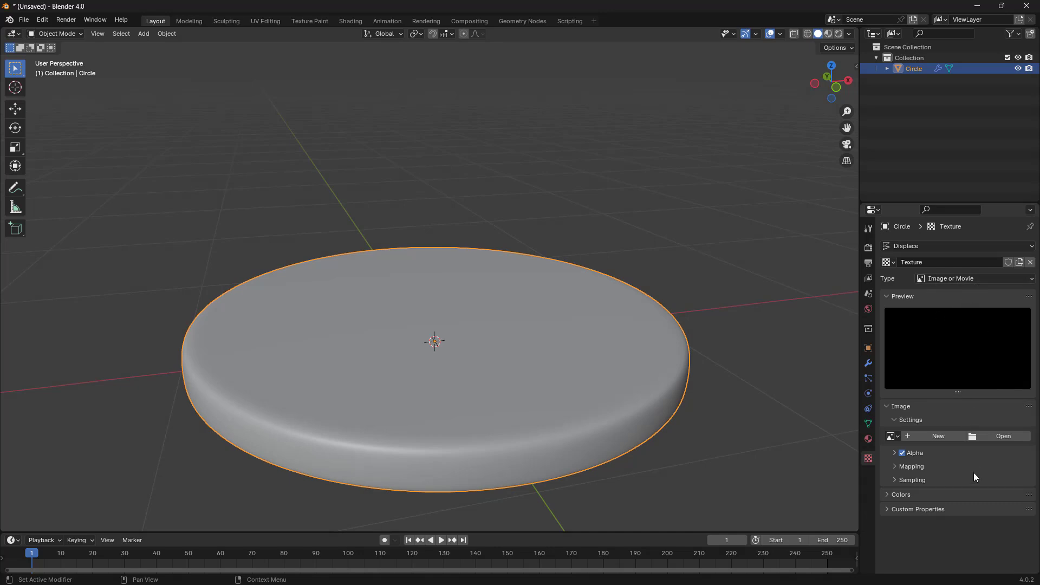
{"action": "left_click", "coordinate": [1007, 439]}
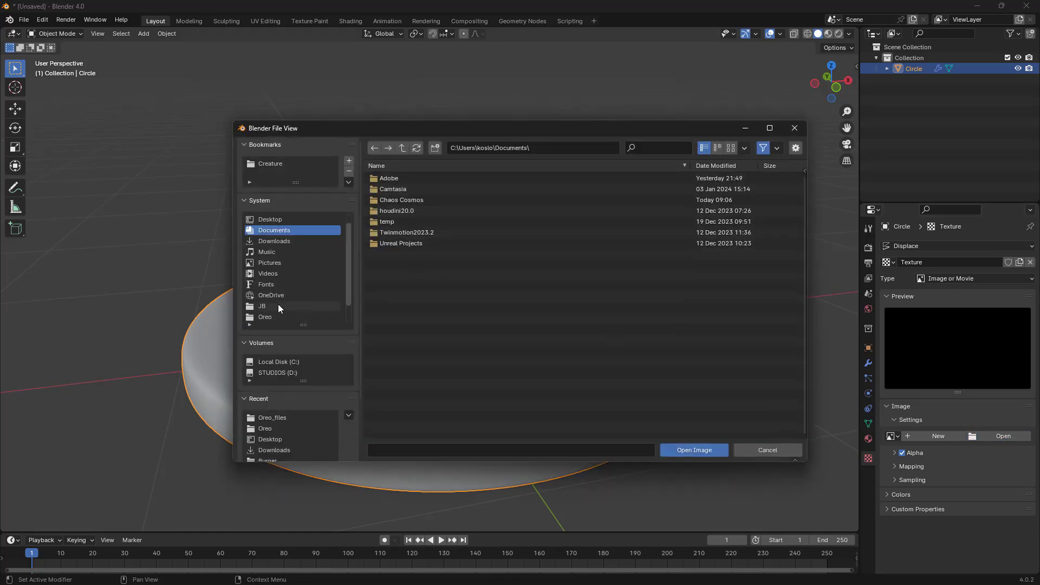
{"action": "left_click", "coordinate": [274, 229]}
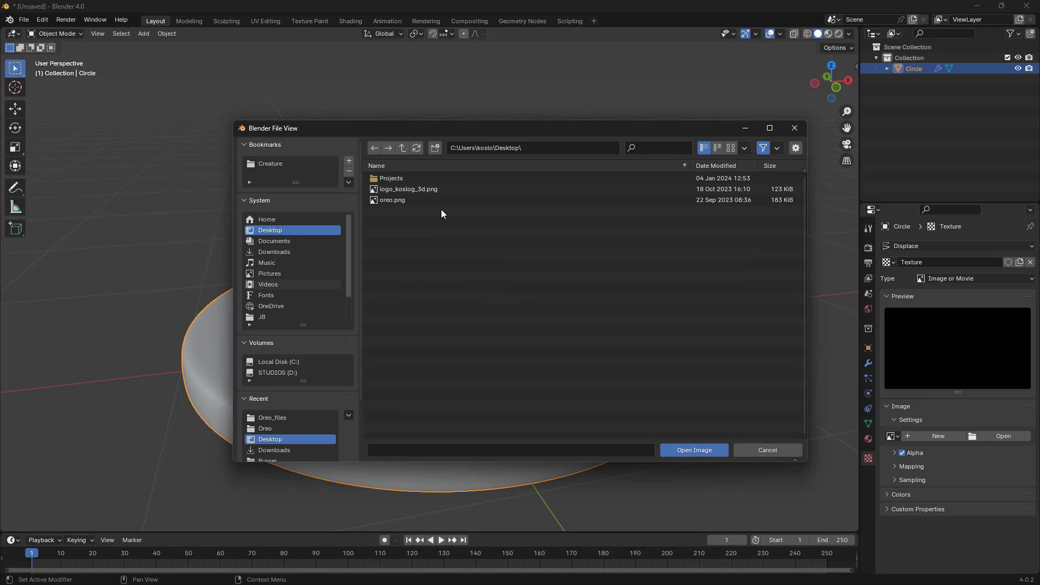
{"action": "left_click", "coordinate": [388, 200]}
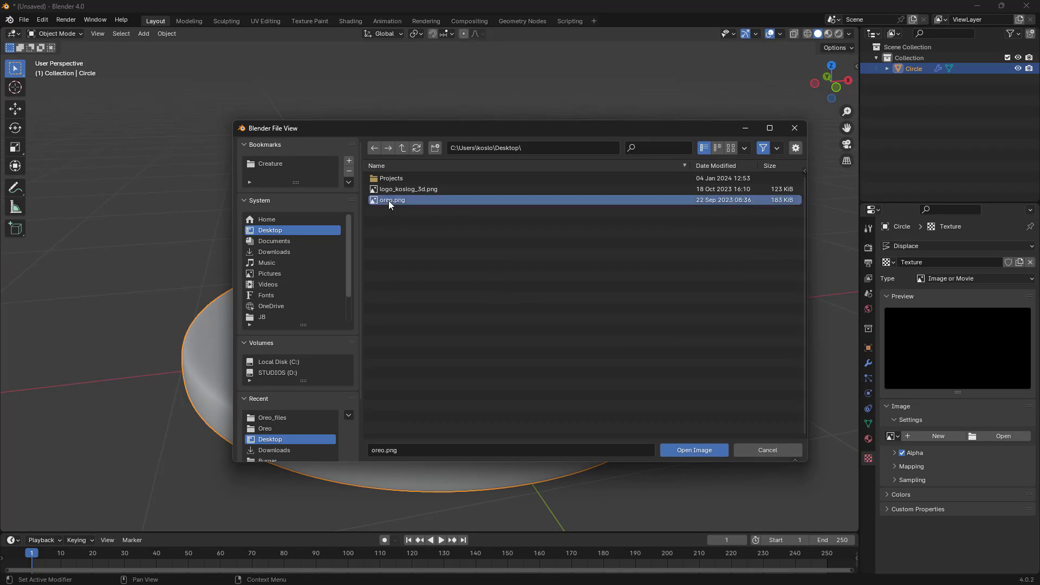
{"action": "left_click", "coordinate": [698, 451]}
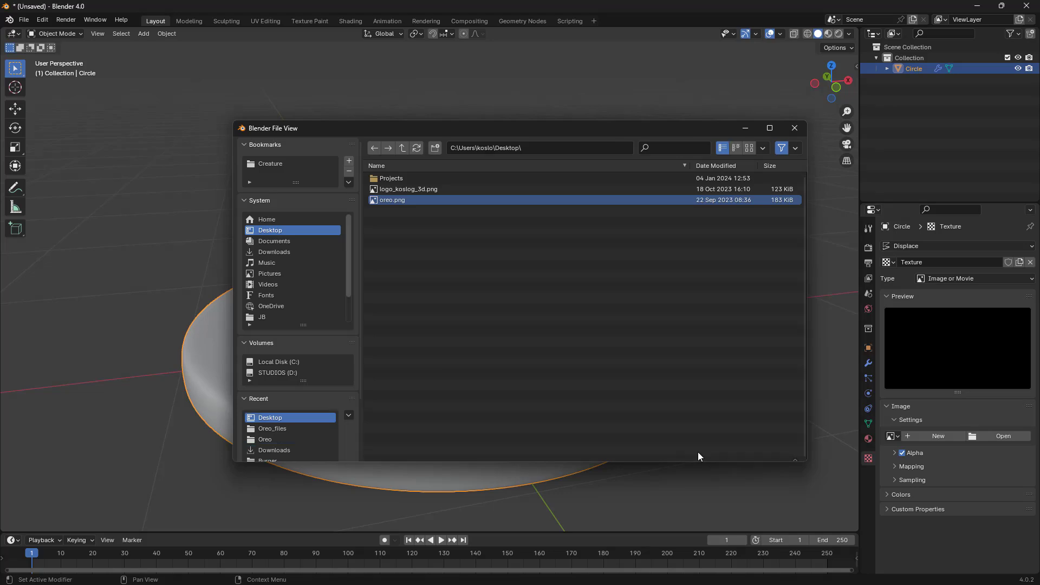
Step: Check the relief on the biscuit's side and set the Displace modifier's strength to 0.03
{"action": "middle_click_drag", "start_coordinate": [586, 414], "coordinate": [430, 282]}
{"action": "scroll", "coordinate": [415, 365], "scroll_direction": "up", "scroll_amount": 4}
{"action": "scroll", "coordinate": [454, 347], "scroll_direction": "down", "scroll_amount": 1}
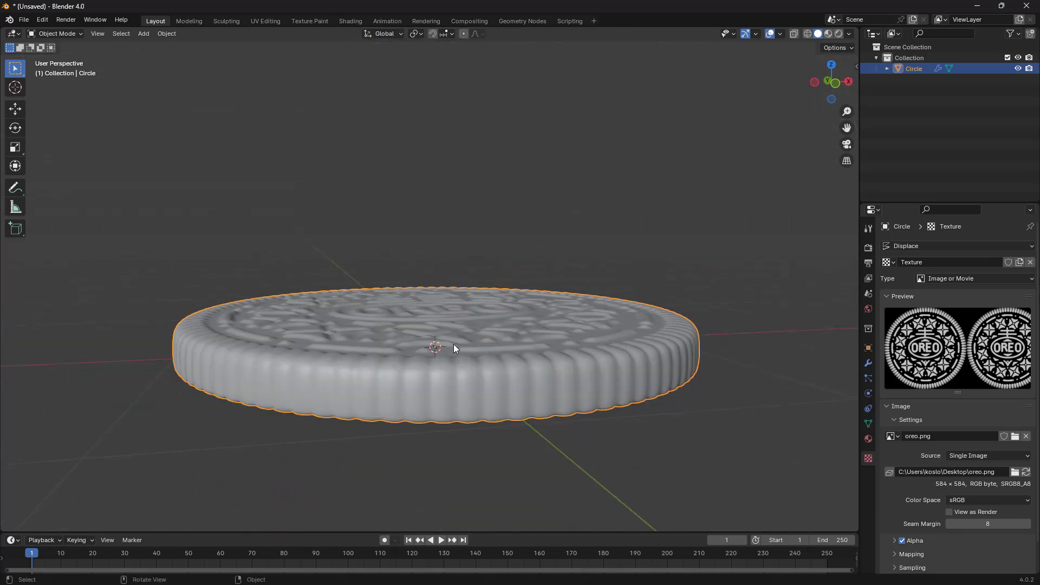
{"action": "scroll", "coordinate": [460, 332], "scroll_direction": "up", "scroll_amount": 4}
{"action": "middle_click_drag", "start_coordinate": [460, 332], "coordinate": [507, 358]}
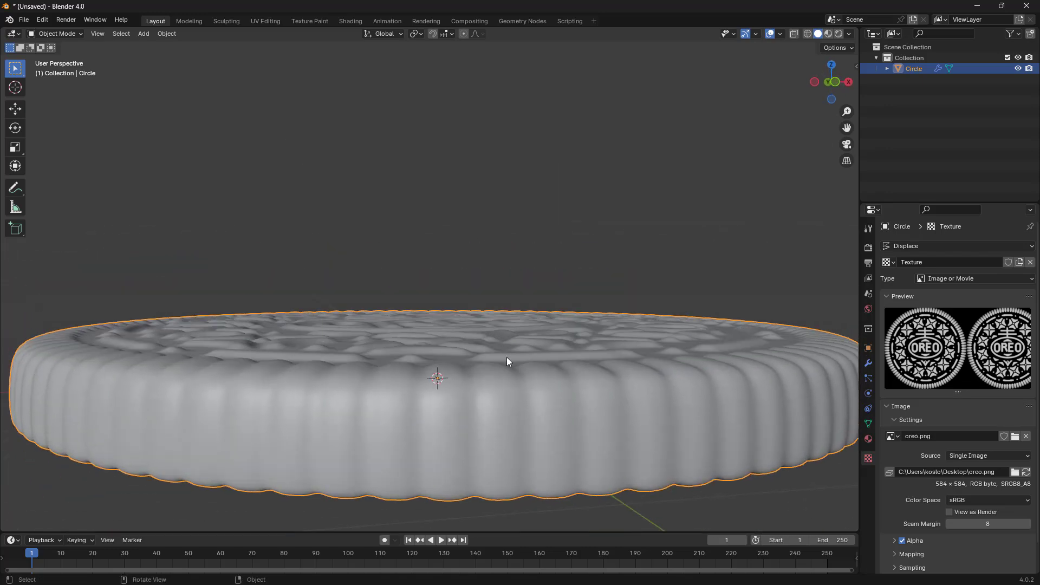
{"action": "left_click", "coordinate": [869, 363]}
{"action": "left_click", "coordinate": [975, 418]}
{"action": "left_click", "coordinate": [975, 419]}
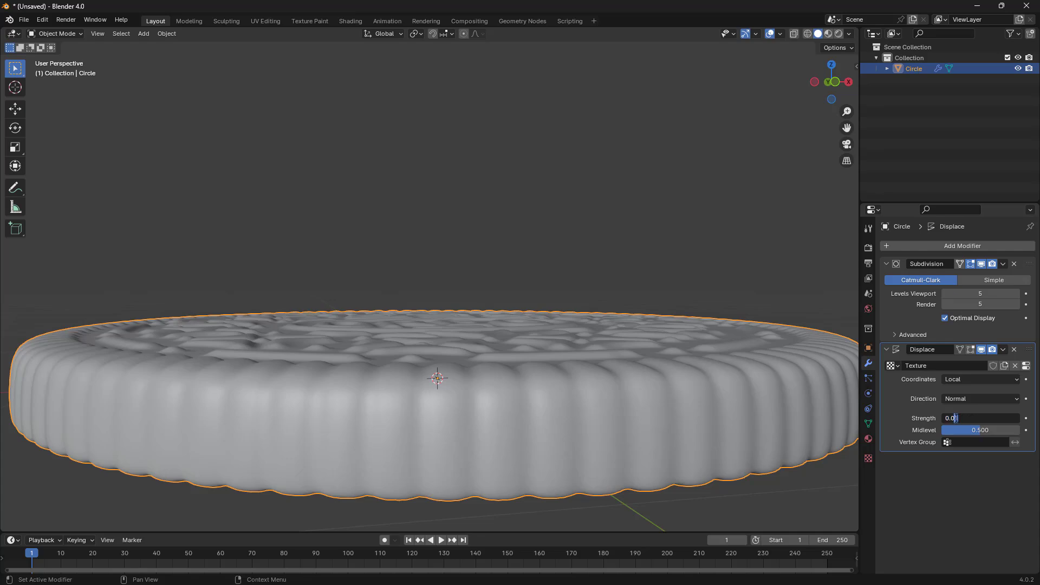
{"action": "key", "text": "Return"}
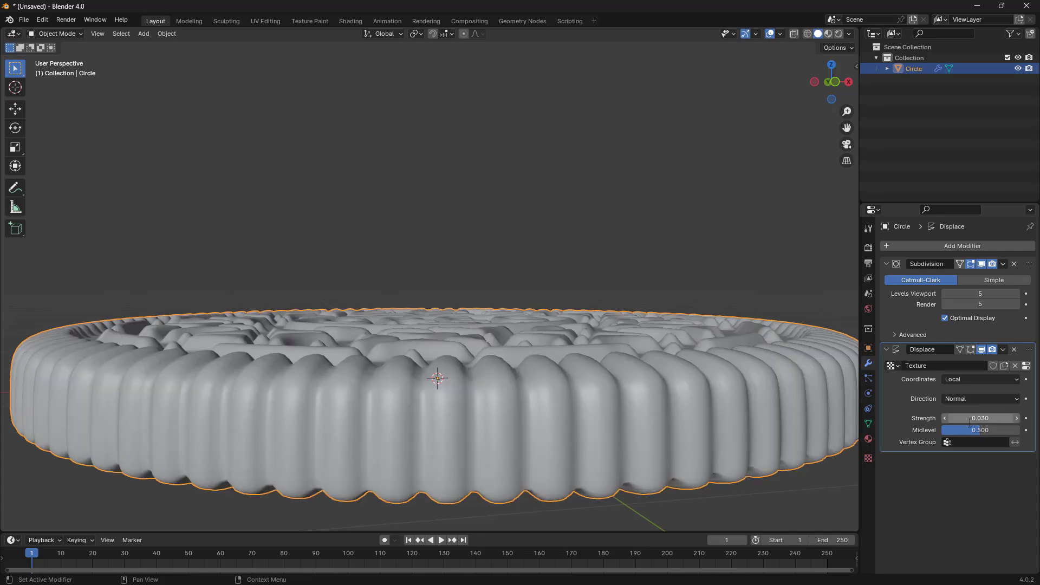
Step: Inspect the embossed OREO lettering up close and raise the Subdivision modifier's viewport level to 6
{"action": "scroll", "coordinate": [362, 386], "scroll_direction": "down", "scroll_amount": 2}
{"action": "middle_click_drag", "start_coordinate": [399, 450], "coordinate": [414, 342]}
{"action": "scroll", "coordinate": [414, 339], "scroll_direction": "up", "scroll_amount": 6}
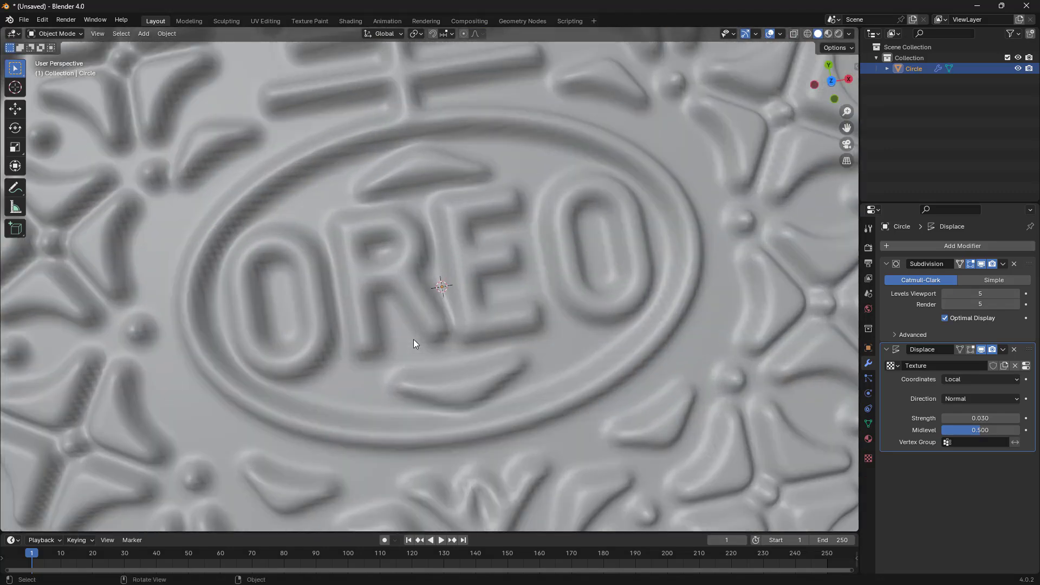
{"action": "scroll", "coordinate": [414, 340], "scroll_direction": "down", "scroll_amount": 3}
{"action": "scroll", "coordinate": [414, 339], "scroll_direction": "up", "scroll_amount": 1}
{"action": "scroll", "coordinate": [413, 340], "scroll_direction": "up", "scroll_amount": 1}
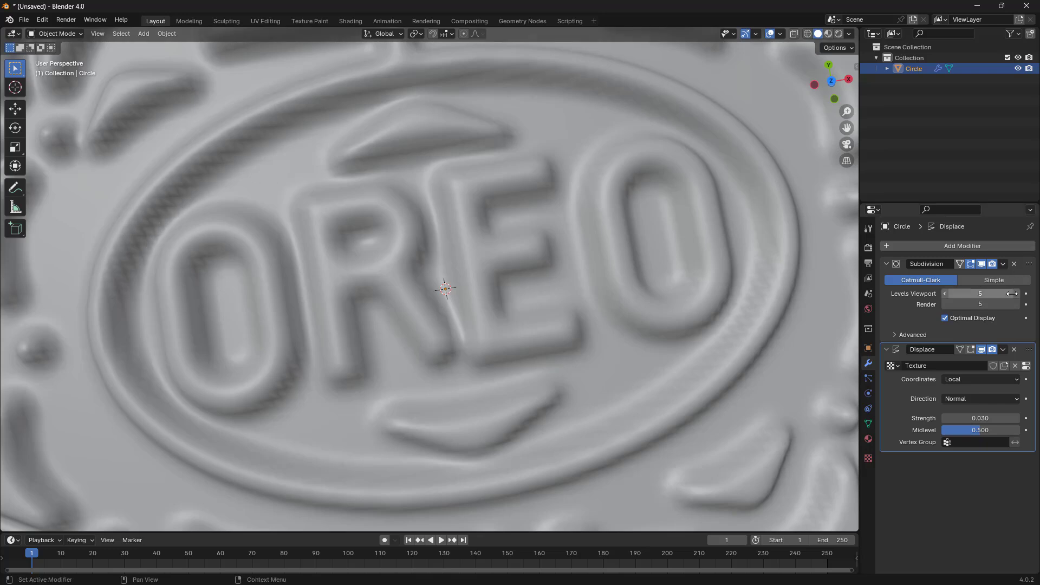
{"action": "left_click", "coordinate": [1017, 297]}
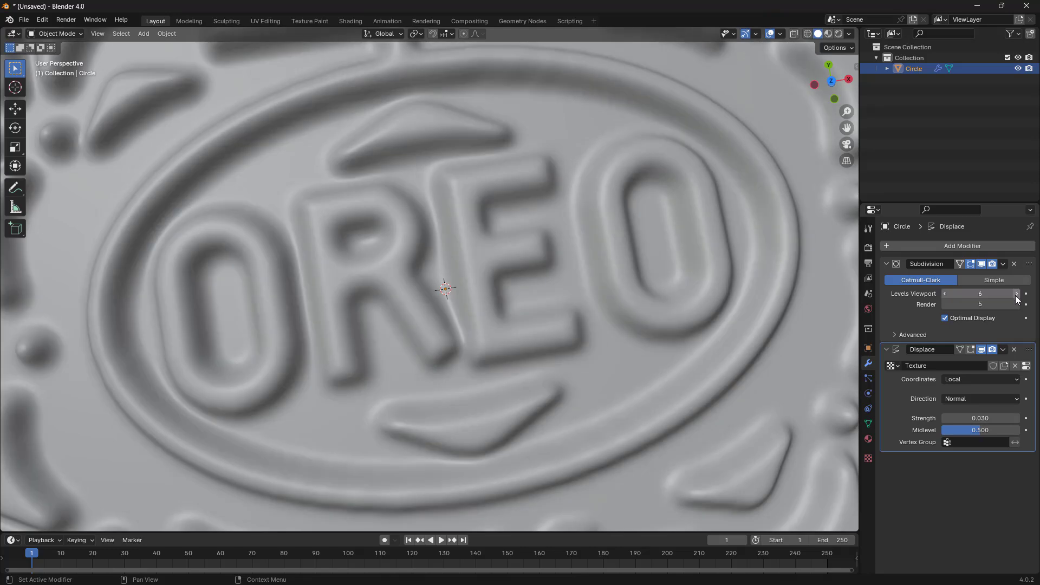
Step: Examine the relief's smoothness at the higher subdivision and return the modifier's viewport level to 5
{"action": "scroll", "coordinate": [401, 248], "scroll_direction": "down", "scroll_amount": 2}
{"action": "scroll", "coordinate": [402, 249], "scroll_direction": "down", "scroll_amount": 5}
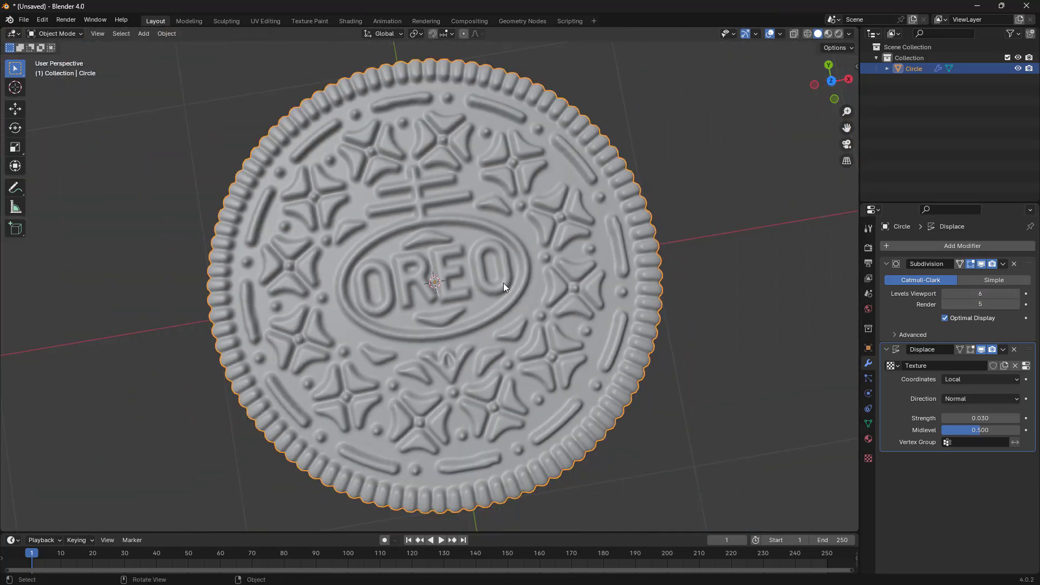
{"action": "scroll", "coordinate": [507, 297], "scroll_direction": "up", "scroll_amount": 7}
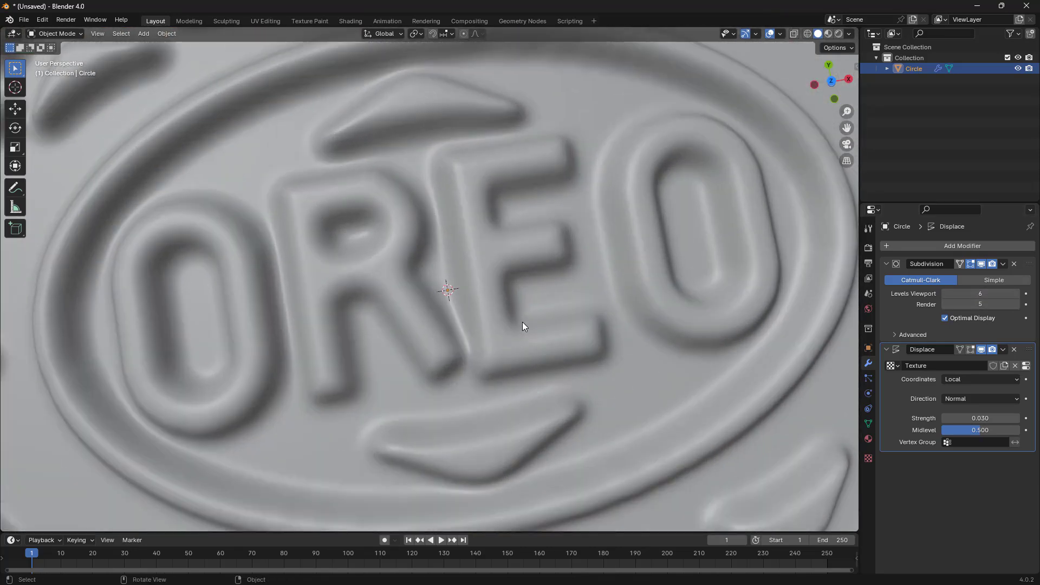
{"action": "scroll", "coordinate": [500, 354], "scroll_direction": "down", "scroll_amount": 2}
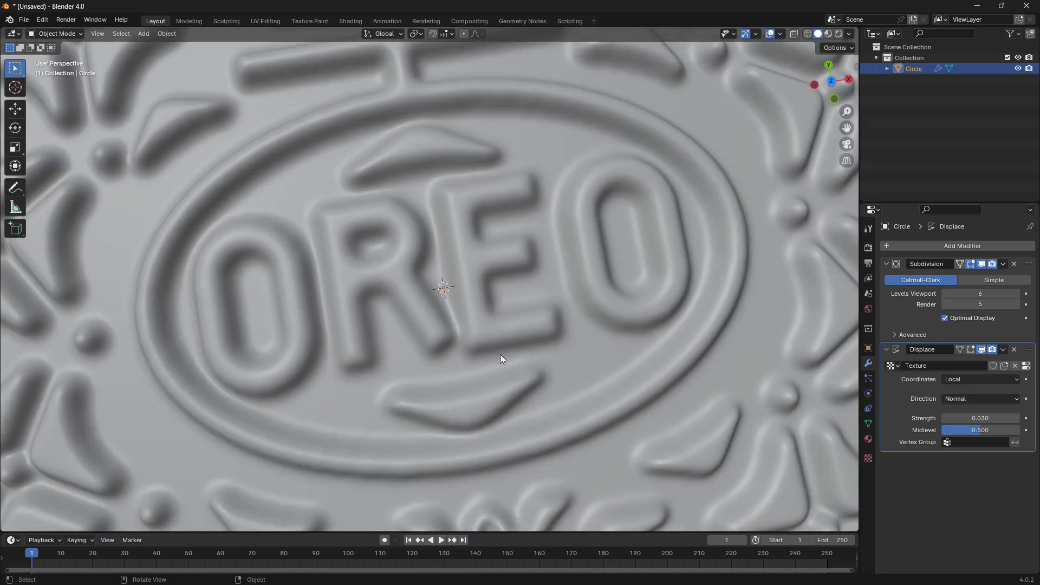
{"action": "left_click", "coordinate": [946, 293]}
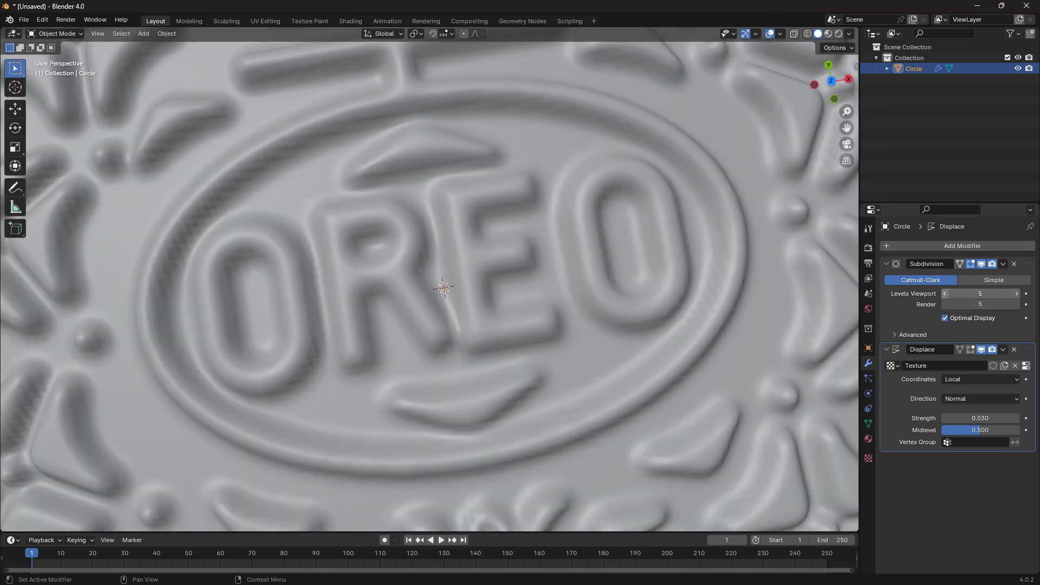
Step: Check the biscuit's underside and turn off the viewport display of the Subdivision and Displace modifiers
{"action": "scroll", "coordinate": [662, 388], "scroll_direction": "down", "scroll_amount": 4}
{"action": "middle_click_drag", "start_coordinate": [626, 397], "coordinate": [621, 249]}
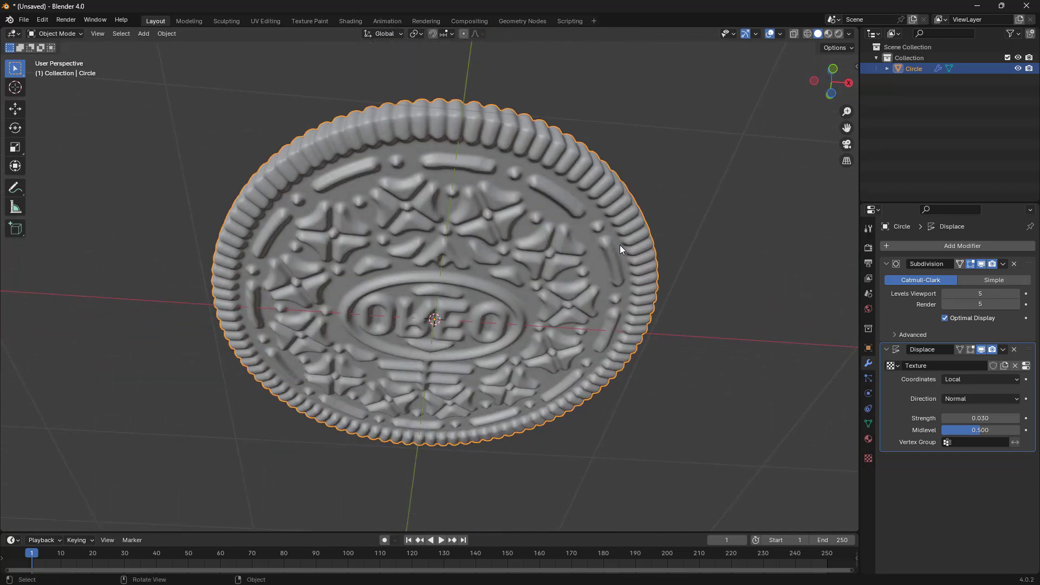
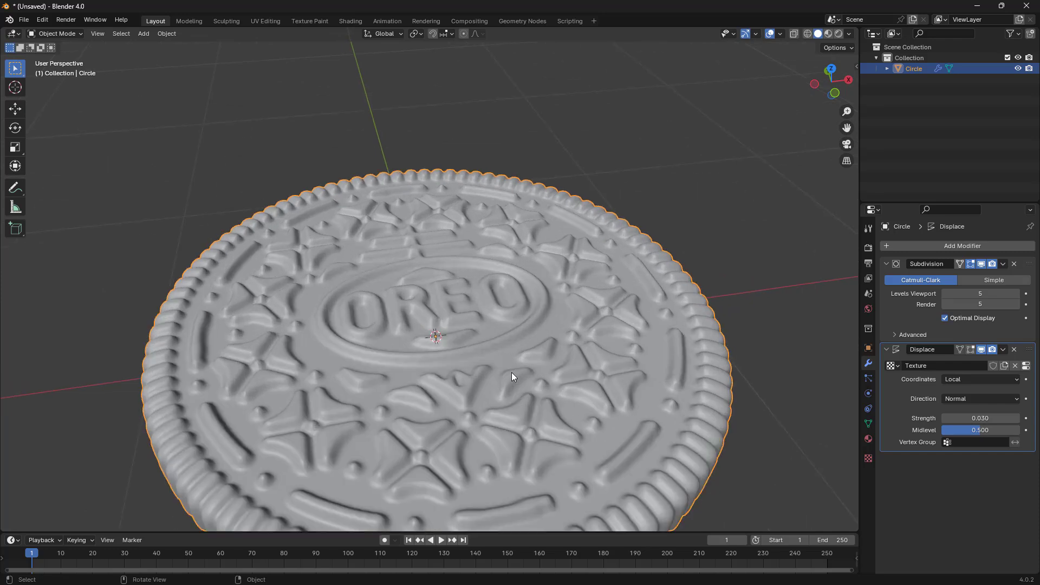
{"action": "left_click", "coordinate": [982, 264]}
{"action": "left_click", "coordinate": [981, 349]}
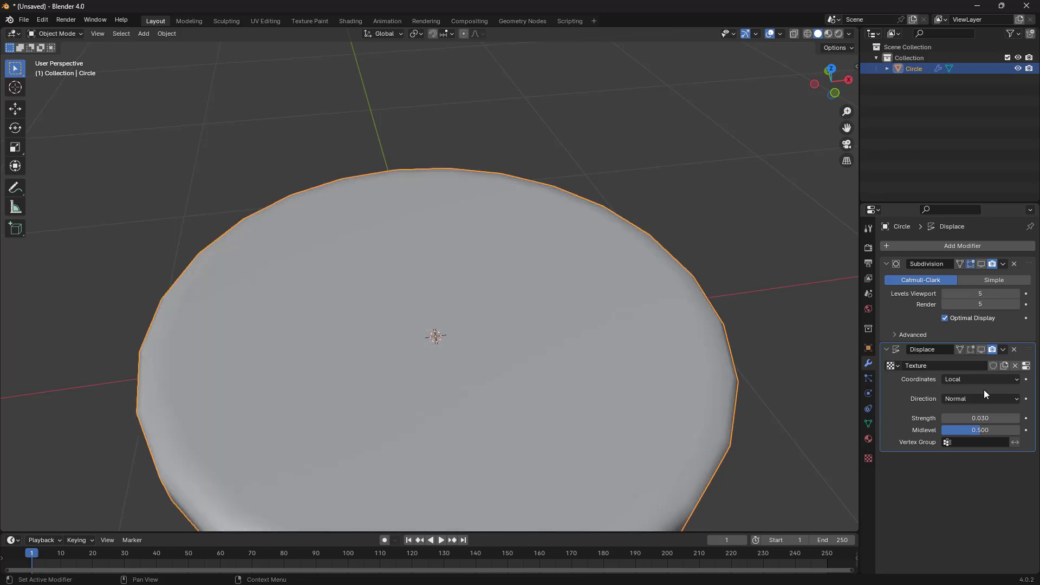
Step: Enter Edit Mode on the disc, switch to face selection and select the four central faces of its upper surface
{"action": "scroll", "coordinate": [577, 349], "scroll_direction": "down", "scroll_amount": 8}
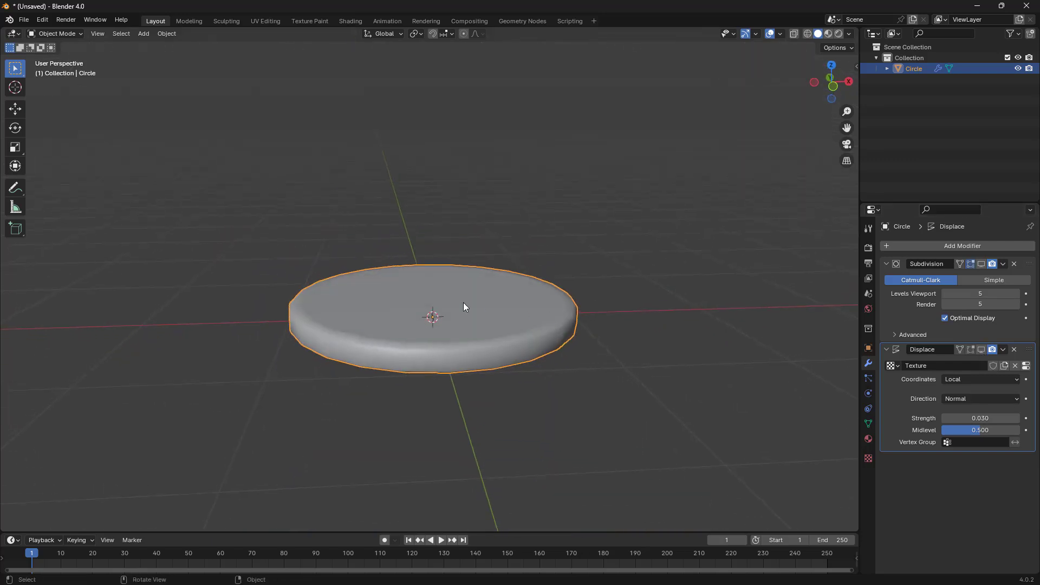
{"action": "scroll", "coordinate": [463, 303], "scroll_direction": "up", "scroll_amount": 4}
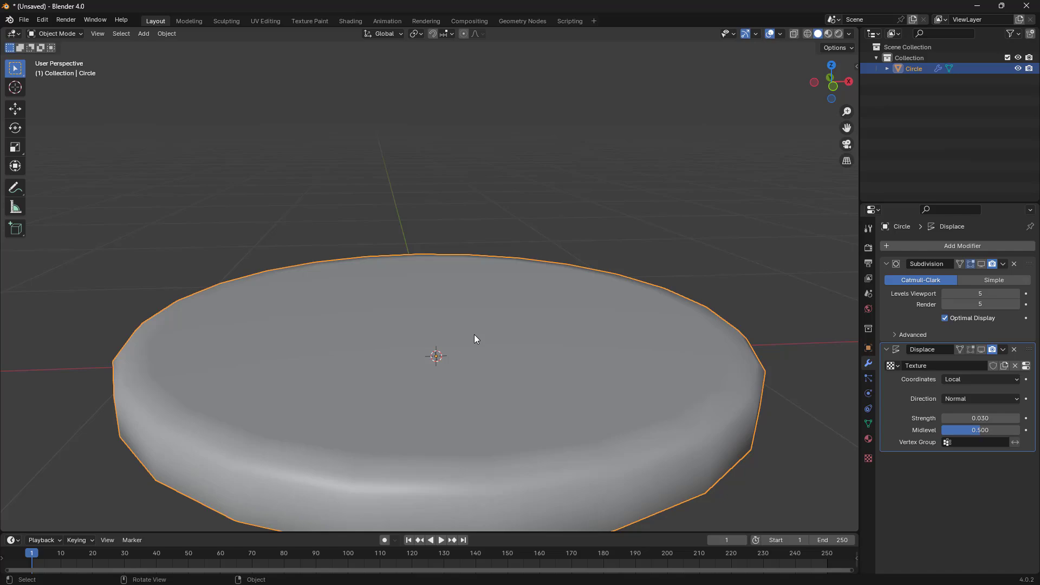
{"action": "key", "text": "Tab"}
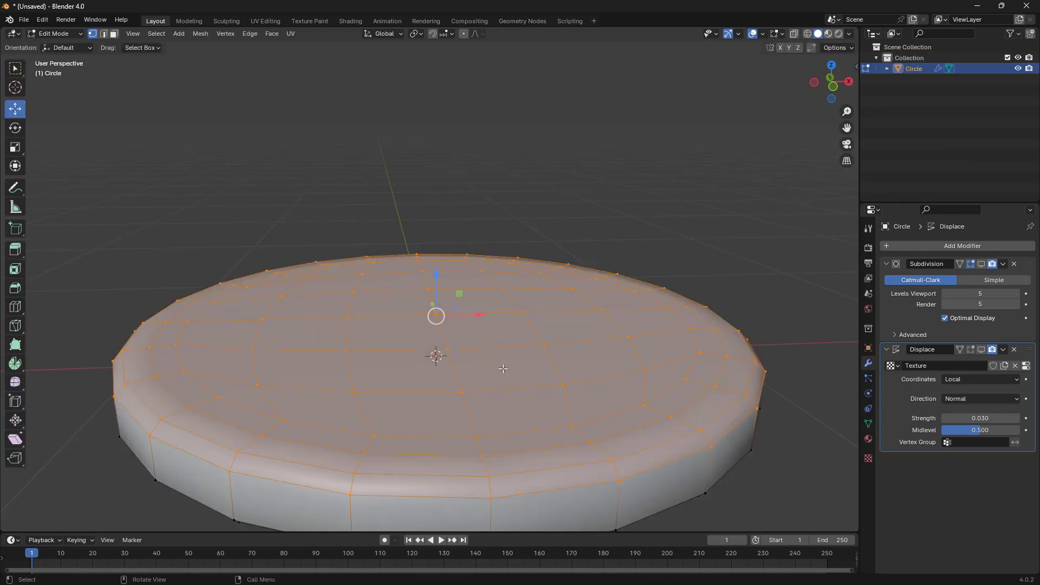
{"action": "scroll", "coordinate": [503, 369], "scroll_direction": "down", "scroll_amount": 3}
{"action": "middle_click_drag", "start_coordinate": [504, 372], "coordinate": [483, 412]}
{"action": "left_click", "coordinate": [114, 34]}
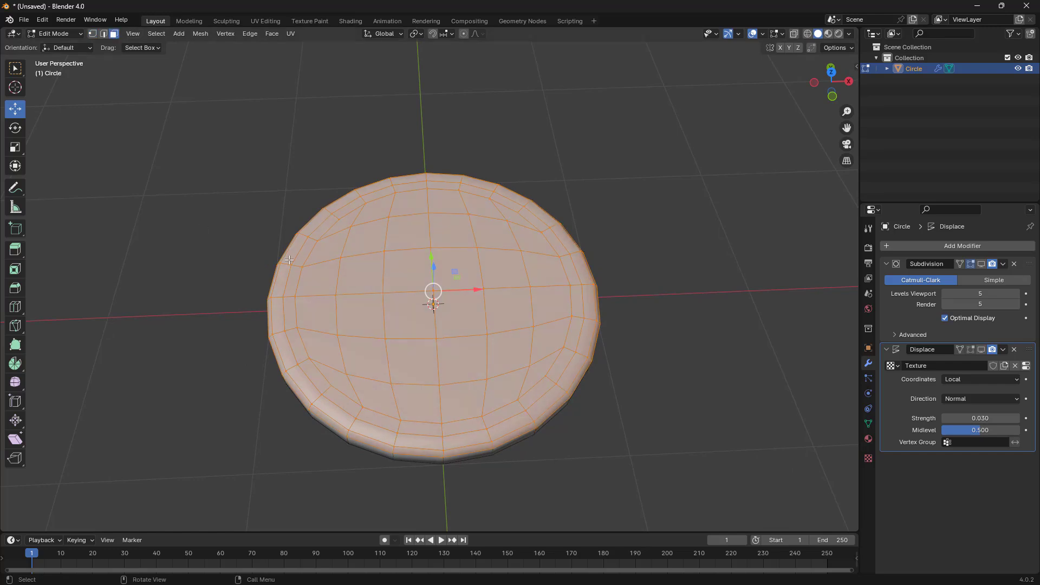
{"action": "scroll", "coordinate": [489, 356], "scroll_direction": "up", "scroll_amount": 2}
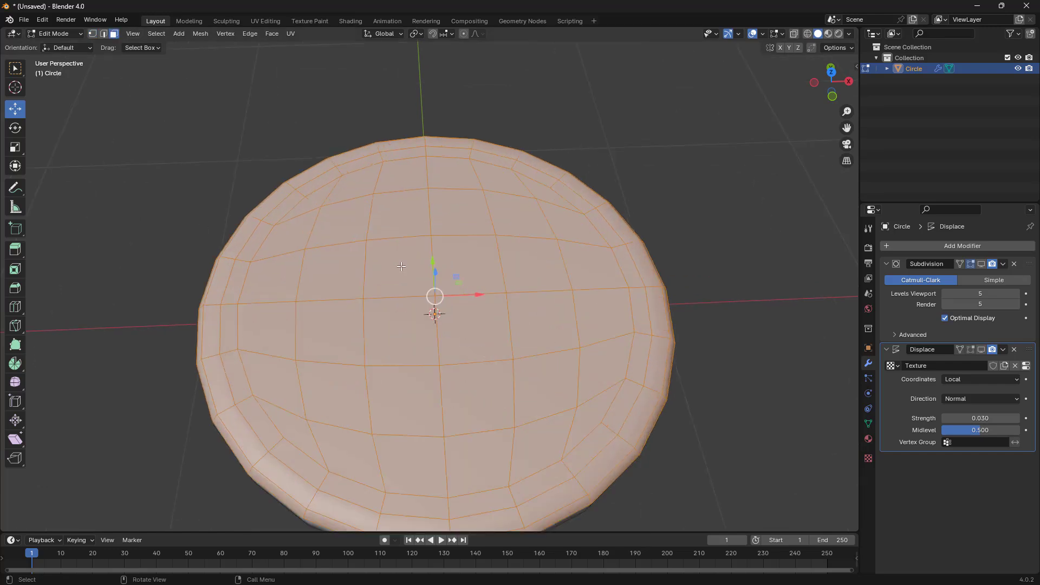
{"action": "left_click_drag", "start_coordinate": [401, 266], "coordinate": [502, 361]}
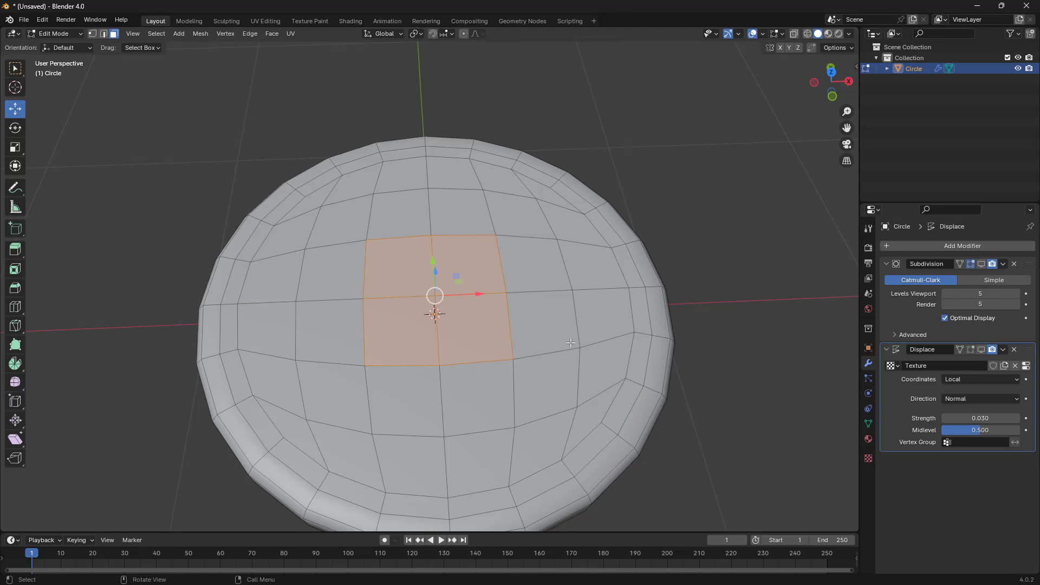
Step: Grow the face selection outward until it covers the whole upper surface and the side wall, leaving out the underside
{"action": "key", "text": "ctrl"}
{"action": "key", "text": "ctrl+KP_Add"}
{"action": "key", "text": "ctrl+KP_Add"}
{"action": "key", "text": "ctrl+KP_Add"}
{"action": "key", "text": "ctrl+KP_Add"}
{"action": "key", "text": "ctrl+KP_Add"}
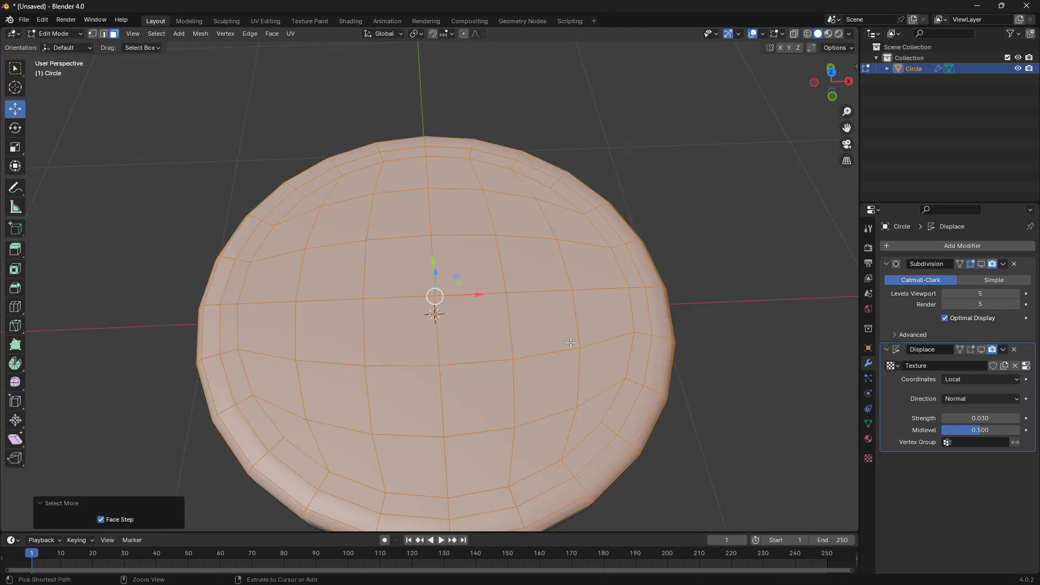
{"action": "middle_click_drag", "start_coordinate": [616, 352], "coordinate": [618, 286]}
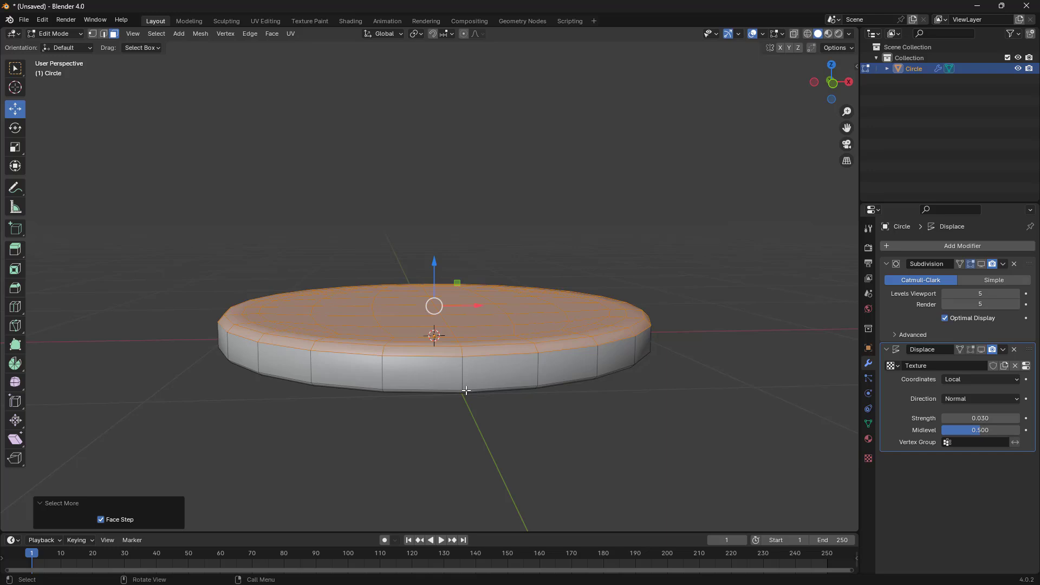
{"action": "key", "text": "ctrl+KP_Add"}
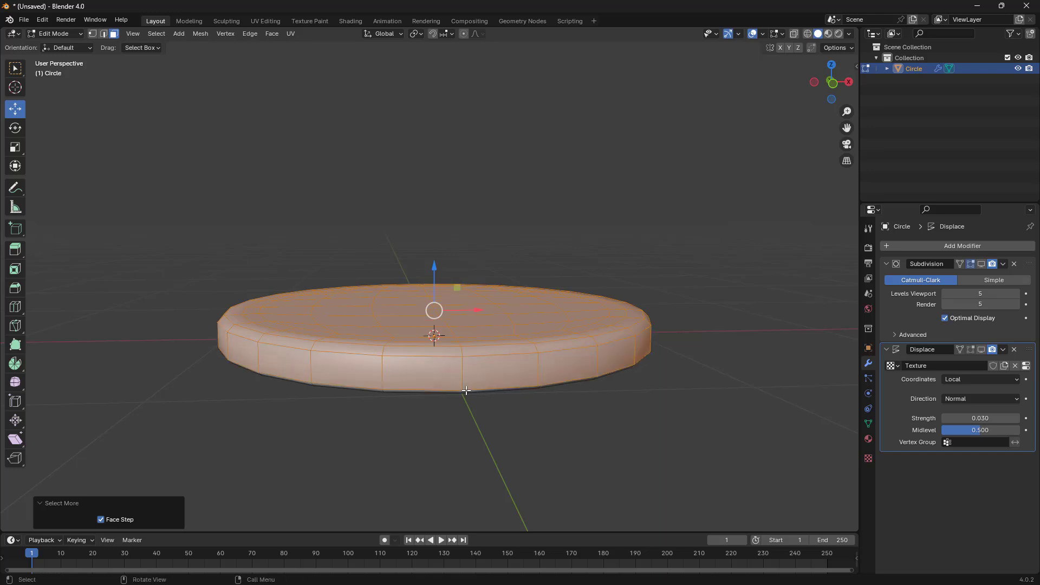
{"action": "middle_click_drag", "start_coordinate": [471, 385], "coordinate": [539, 367]}
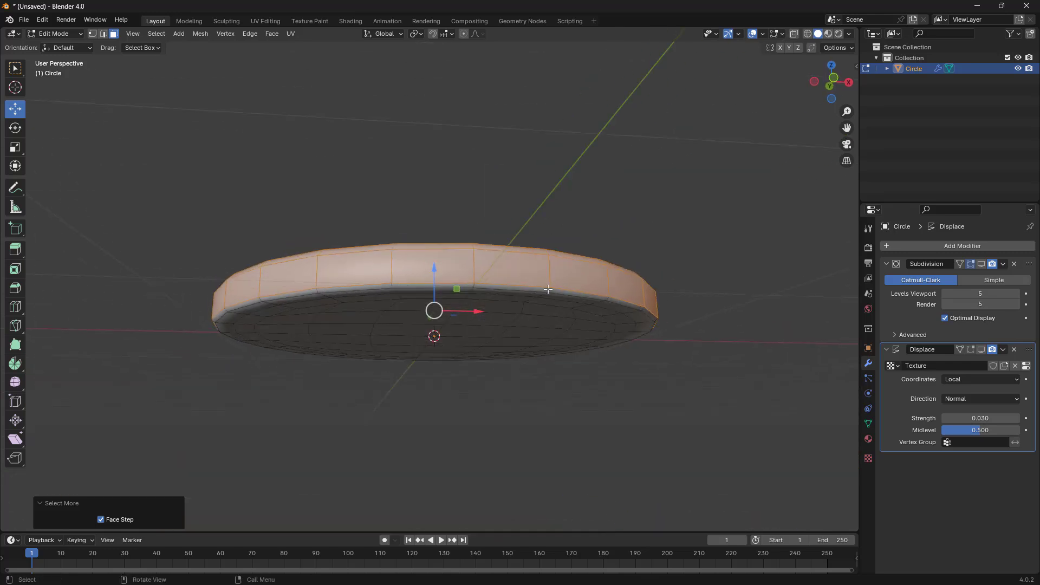
{"action": "middle_click_drag", "start_coordinate": [586, 311], "coordinate": [596, 355]}
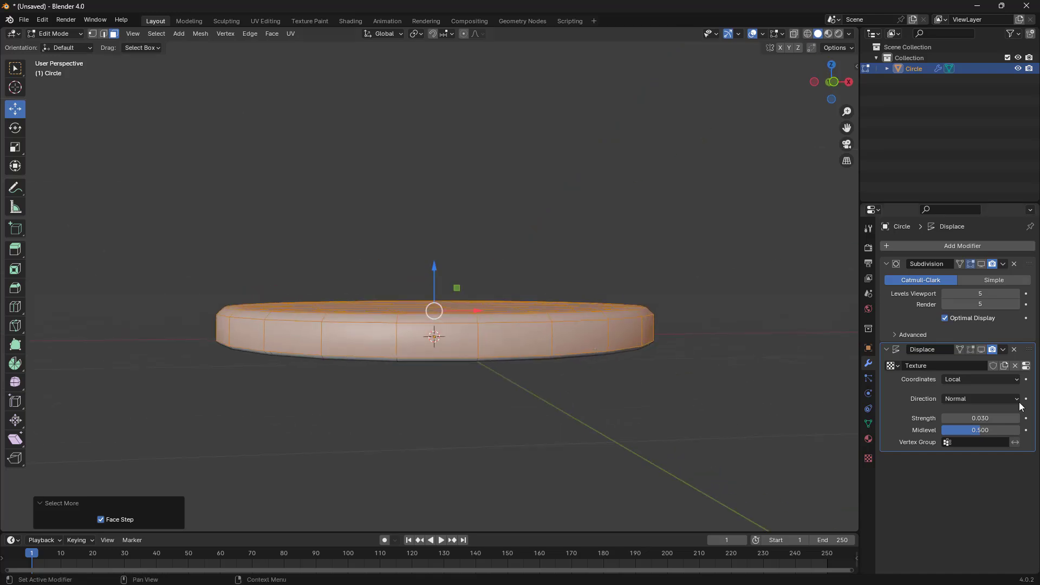
Step: Create a vertex group named "Displace logo" and assign the selected top and side faces to it
{"action": "left_click", "coordinate": [869, 425]}
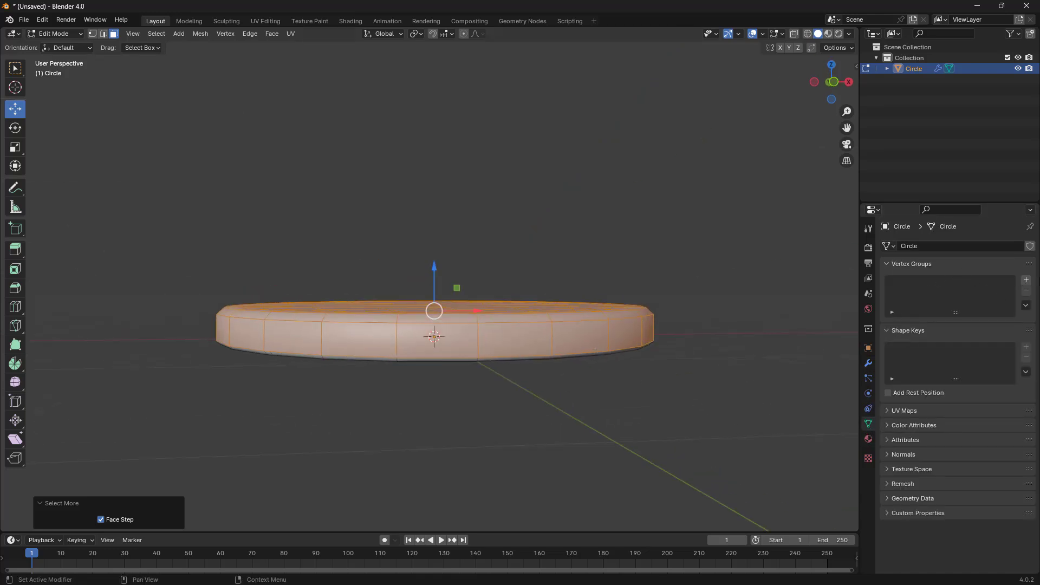
{"action": "left_click", "coordinate": [1026, 280]}
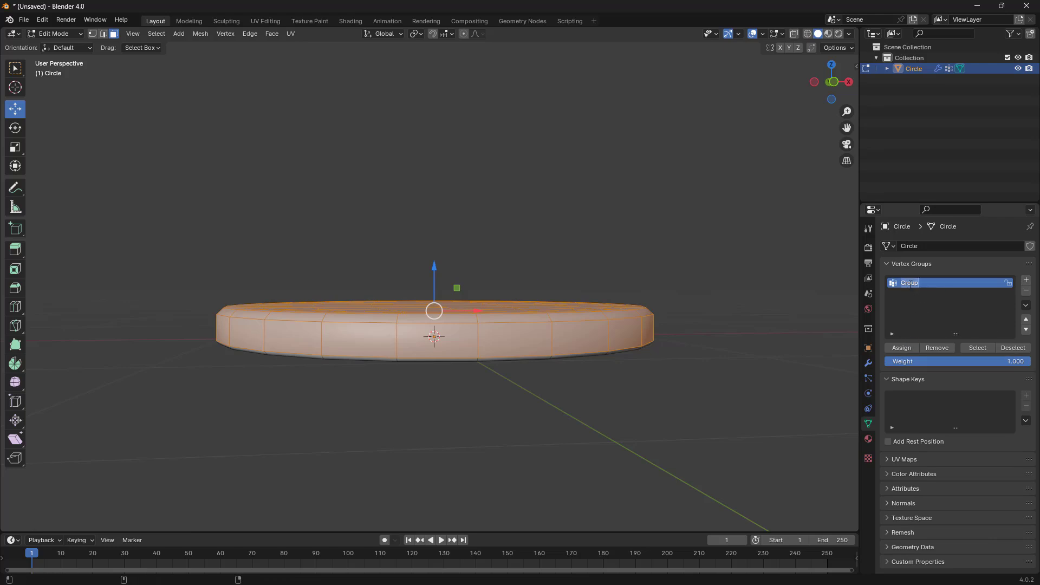
{"action": "type", "text": "Displace logo"}
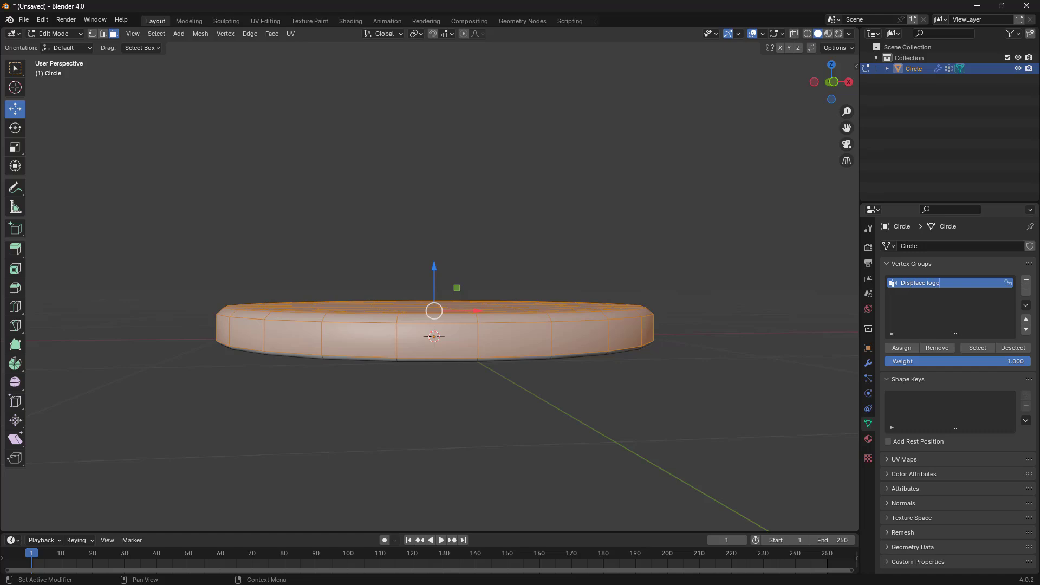
{"action": "left_click", "coordinate": [916, 348]}
{"action": "left_click", "coordinate": [899, 348]}
Step: Check which faces belong to the Displace logo group by deselecting everything and reselecting the group, and clear the selection
{"action": "mouse_move", "coordinate": [490, 333]}
{"action": "middle_mouse_down"}
{"action": "mouse_move", "coordinate": [498, 303]}
{"action": "mouse_move", "coordinate": [504, 331]}
{"action": "middle_mouse_up"}
{"action": "left_click", "coordinate": [748, 346]}
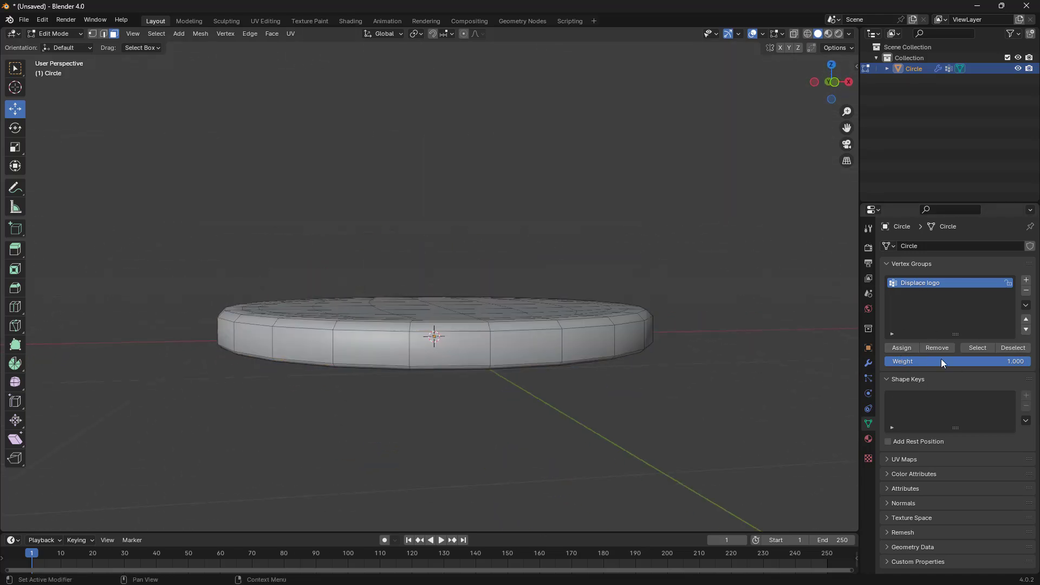
{"action": "left_click", "coordinate": [977, 349]}
{"action": "middle_click_drag", "start_coordinate": [513, 372], "coordinate": [528, 349]}
{"action": "middle_click_drag", "start_coordinate": [498, 286], "coordinate": [662, 395]}
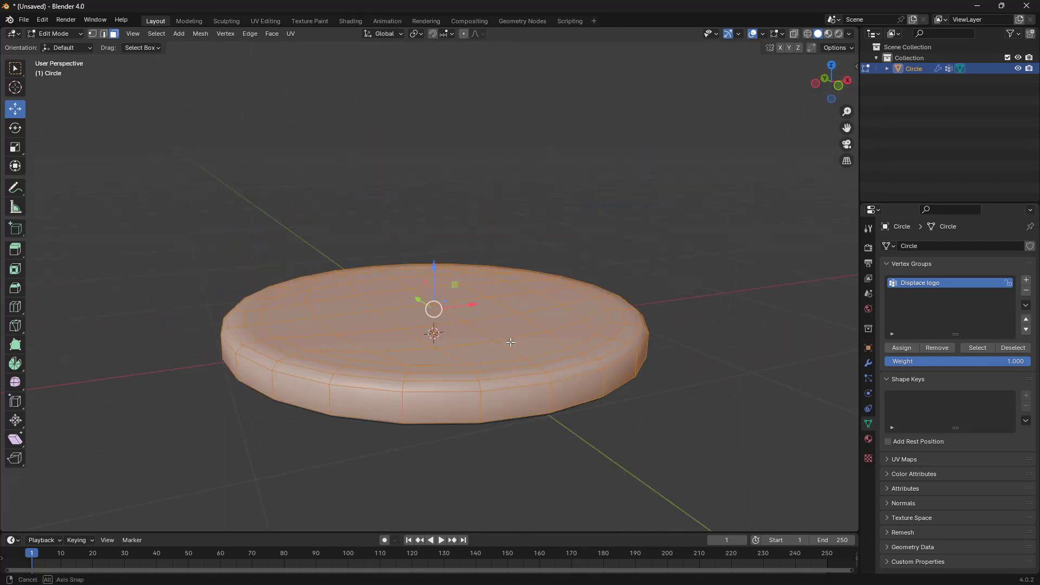
{"action": "scroll", "coordinate": [661, 394], "scroll_direction": "up", "scroll_amount": 2}
{"action": "scroll", "coordinate": [710, 395], "scroll_direction": "down", "scroll_amount": 2}
{"action": "left_click", "coordinate": [655, 347]}
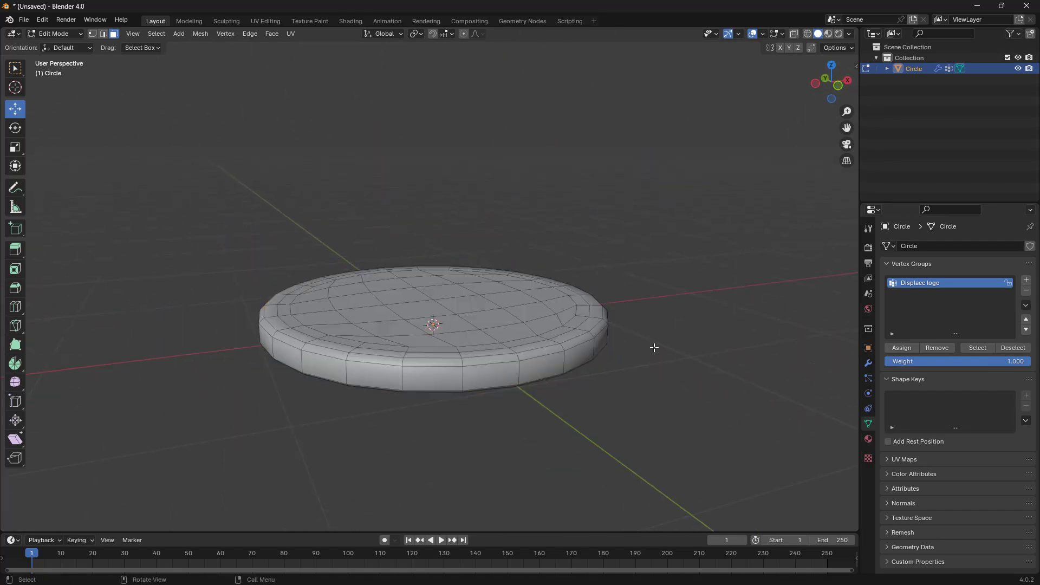
Step: Return to Object Mode and turn the viewport display of the Subdivision and Displace modifiers back on
{"action": "left_click", "coordinate": [868, 365]}
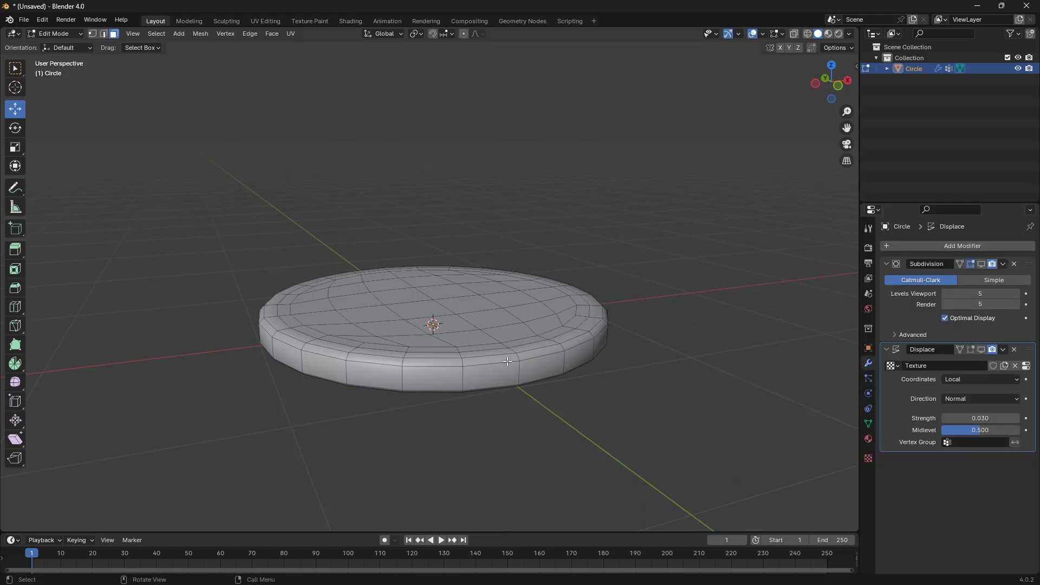
{"action": "key", "text": "Tab"}
{"action": "scroll", "coordinate": [515, 365], "scroll_direction": "up", "scroll_amount": 2}
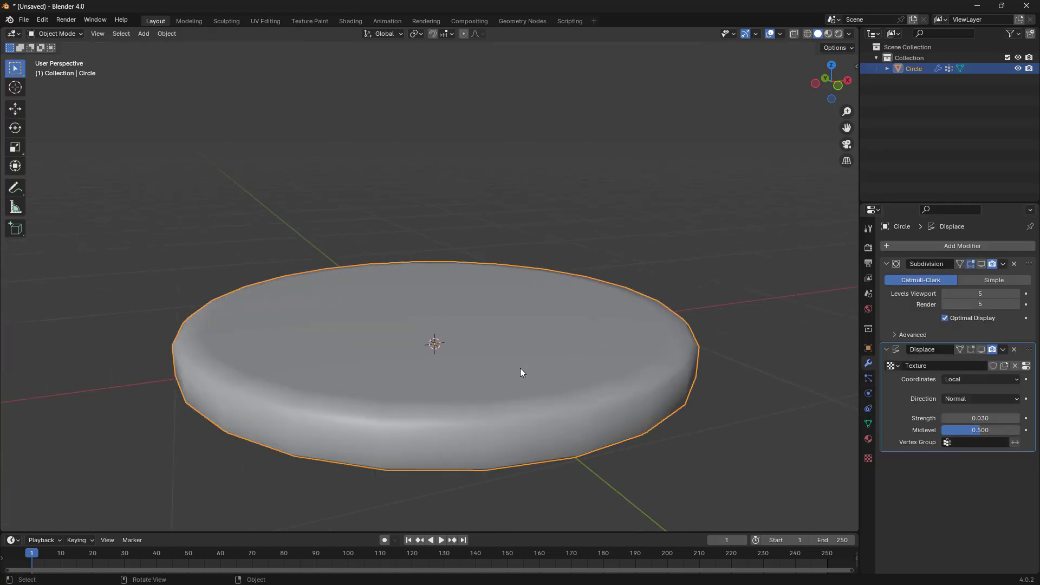
{"action": "left_click", "coordinate": [981, 264]}
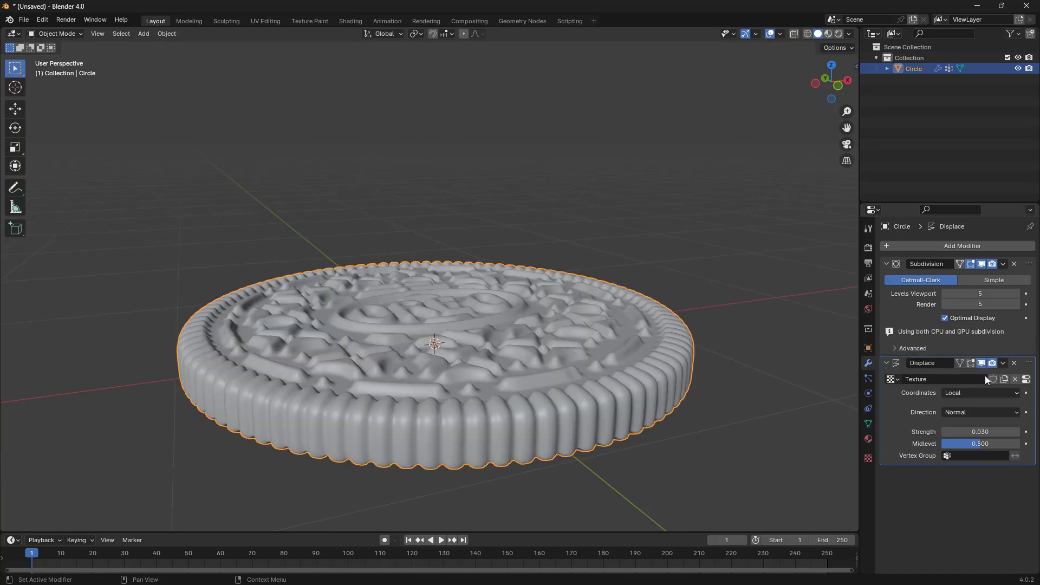
Step: Limit the Displace modifier to the Displace logo vertex group so the biscuit's underside stays flat
{"action": "middle_click_drag", "start_coordinate": [533, 368], "coordinate": [517, 321]}
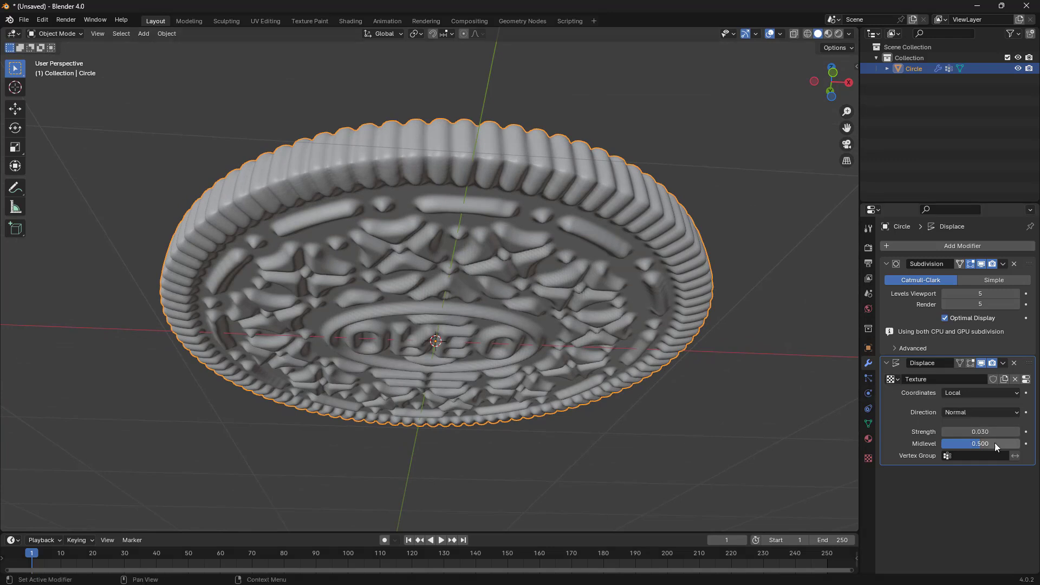
{"action": "left_click", "coordinate": [958, 456]}
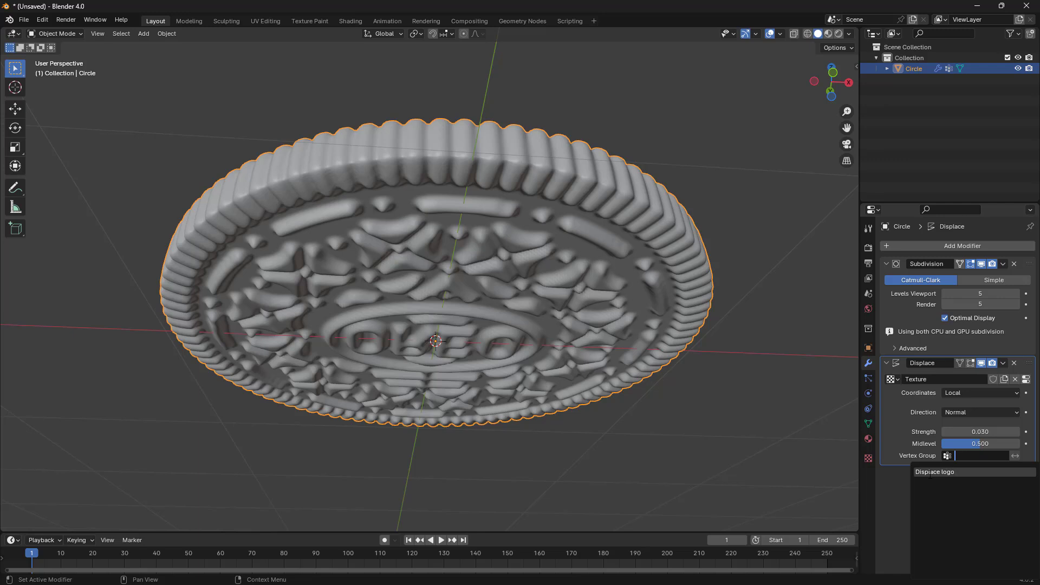
{"action": "left_click", "coordinate": [932, 472]}
{"action": "mouse_move", "coordinate": [438, 256]}
{"action": "middle_mouse_down"}
{"action": "mouse_move", "coordinate": [439, 286]}
{"action": "mouse_move", "coordinate": [436, 209]}
{"action": "mouse_move", "coordinate": [440, 236]}
{"action": "middle_mouse_up"}
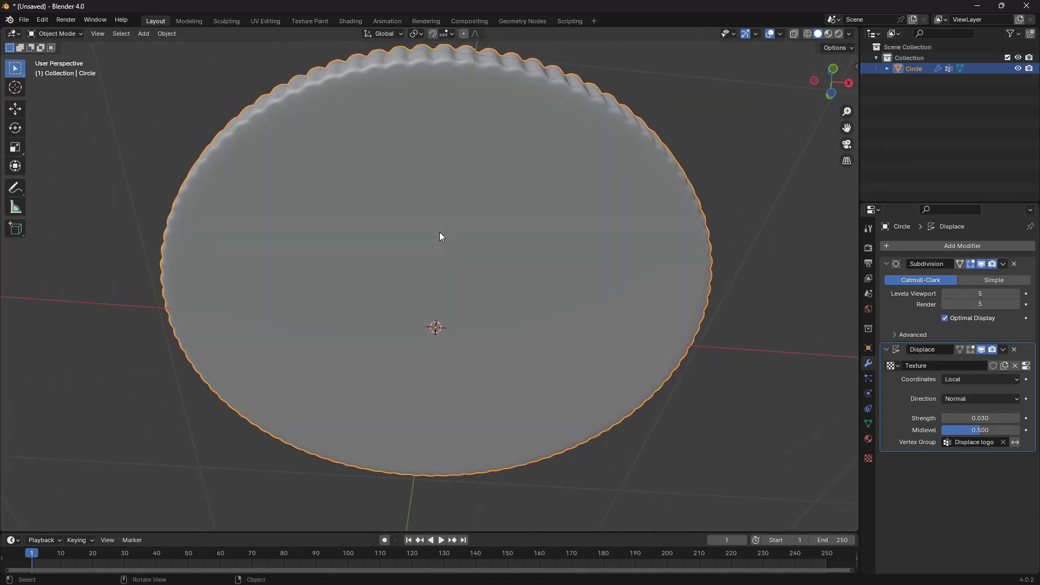
Step: Examine the ribbed side wall and the edge of the underside from several angles, up close and from farther away
{"action": "middle_click_drag", "start_coordinate": [348, 97], "coordinate": [341, 133]}
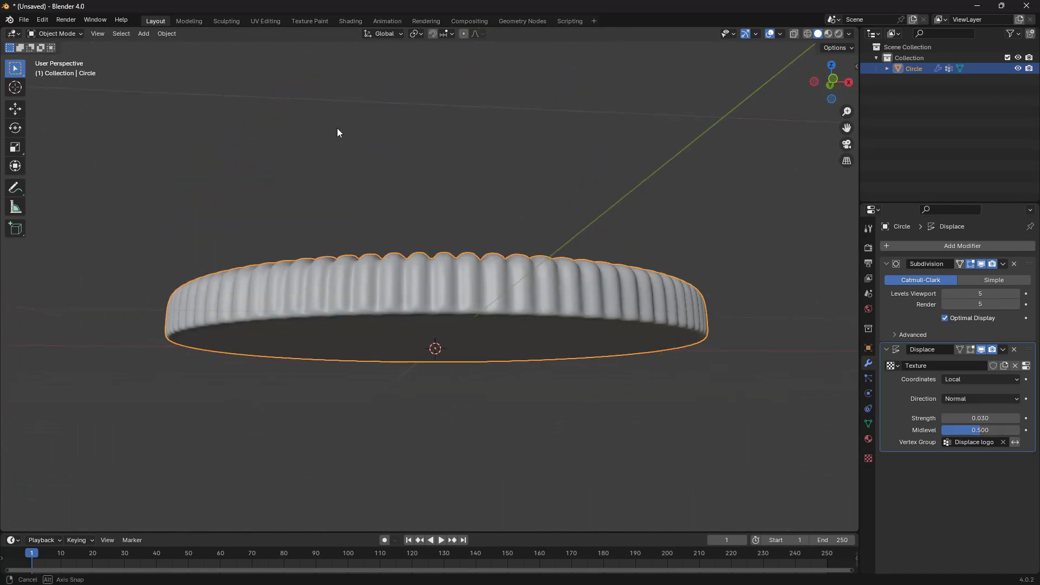
{"action": "scroll", "coordinate": [457, 326], "scroll_direction": "up", "scroll_amount": 5}
{"action": "scroll", "coordinate": [456, 327], "scroll_direction": "down", "scroll_amount": 4}
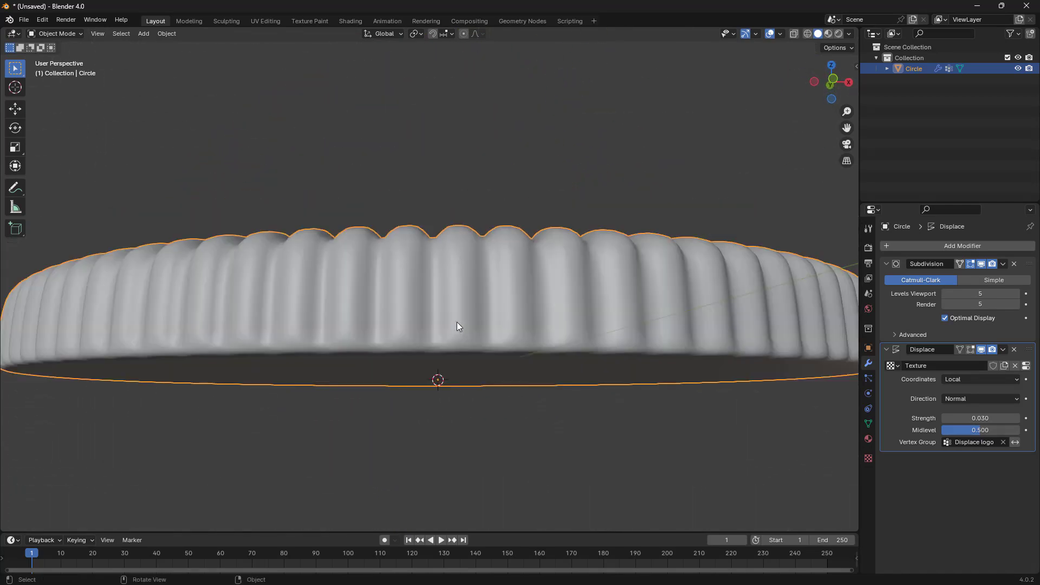
{"action": "middle_click_drag", "start_coordinate": [456, 326], "coordinate": [622, 233]}
{"action": "scroll", "coordinate": [512, 300], "scroll_direction": "up", "scroll_amount": 2}
{"action": "scroll", "coordinate": [512, 323], "scroll_direction": "up", "scroll_amount": 5}
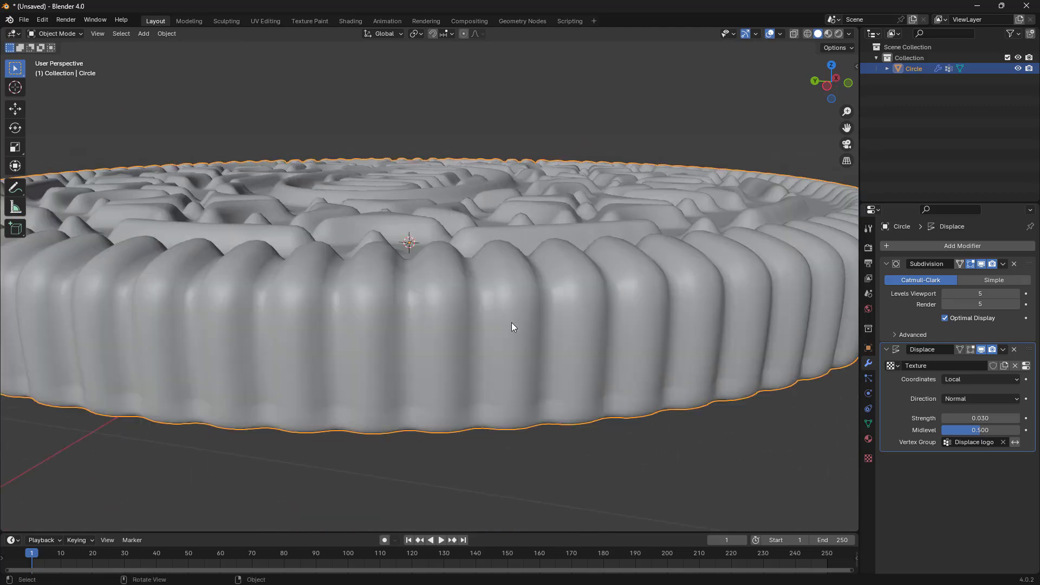
{"action": "scroll", "coordinate": [518, 310], "scroll_direction": "down", "scroll_amount": 2}
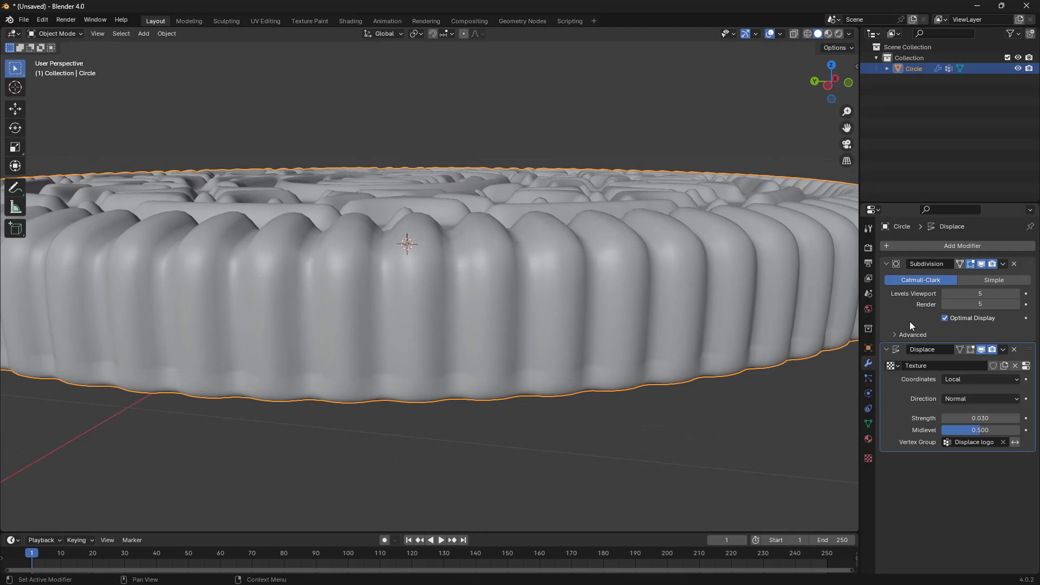
{"action": "scroll", "coordinate": [602, 302], "scroll_direction": "down", "scroll_amount": 4}
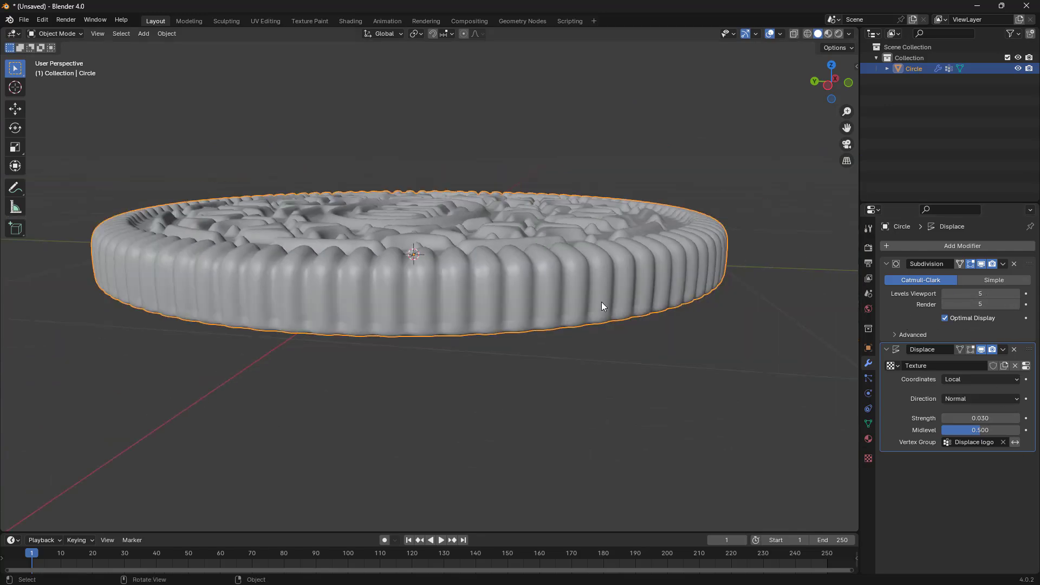
{"action": "middle_click_drag", "start_coordinate": [601, 301], "coordinate": [398, 185]}
{"action": "scroll", "coordinate": [398, 185], "scroll_direction": "up", "scroll_amount": 5}
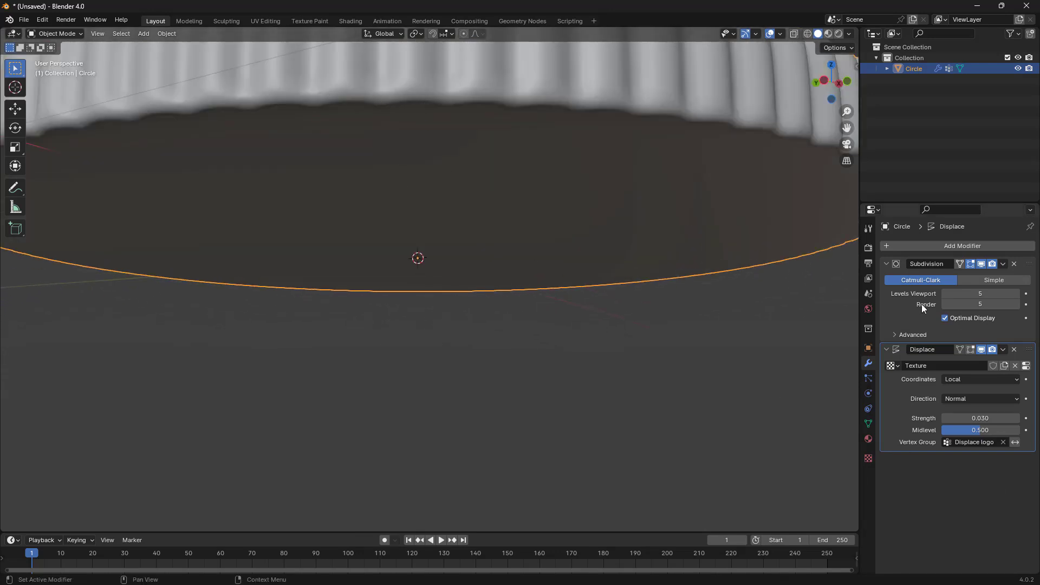
Step: Apply the Subdivision modifier and the Displace modifier to the biscuit and check the resulting mesh all around
{"action": "left_click", "coordinate": [1003, 264]}
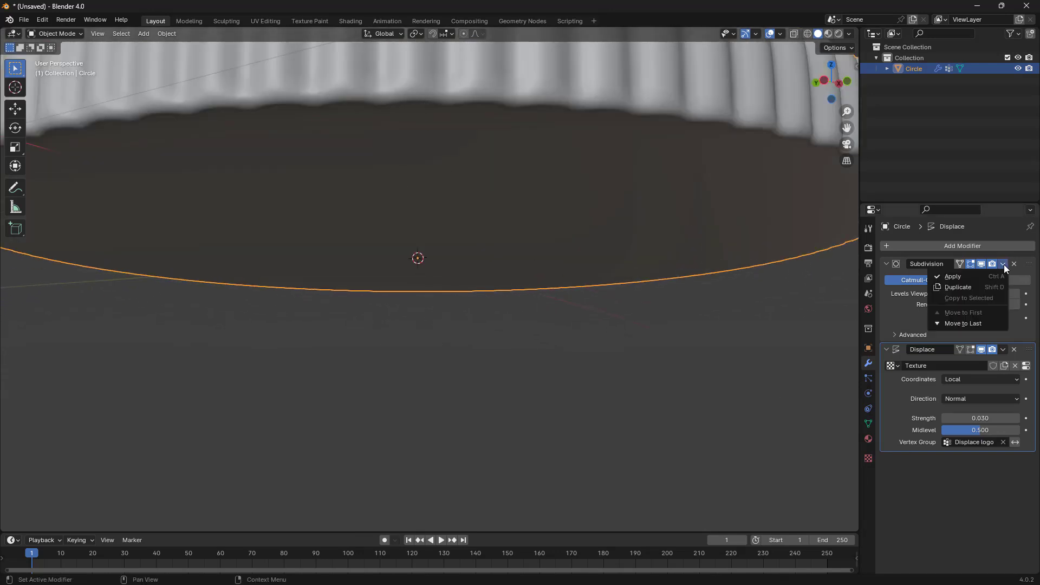
{"action": "left_click", "coordinate": [951, 276]}
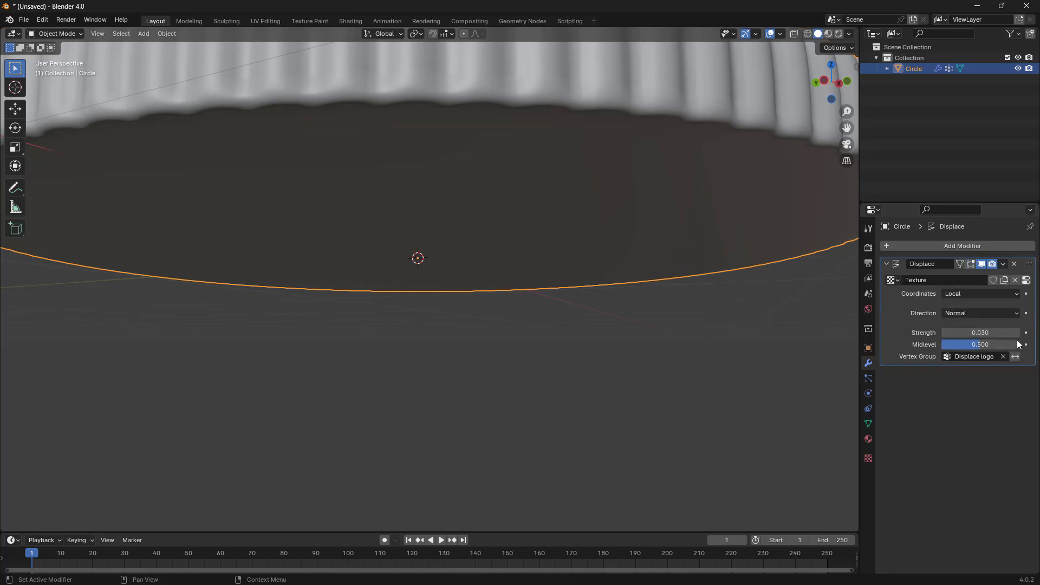
{"action": "left_click", "coordinate": [1003, 264]}
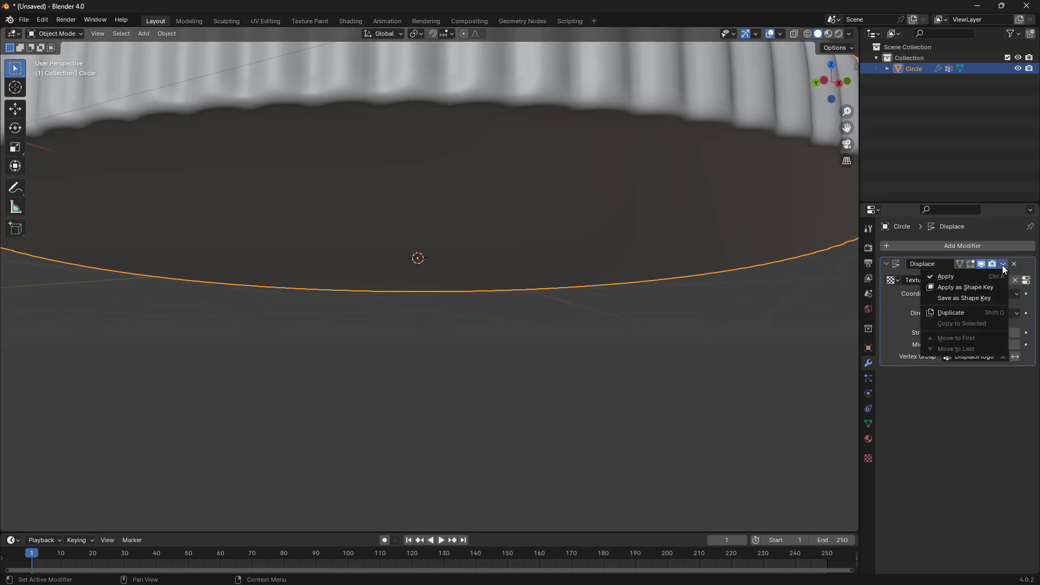
{"action": "left_click", "coordinate": [950, 278]}
{"action": "scroll", "coordinate": [548, 226], "scroll_direction": "down", "scroll_amount": 5}
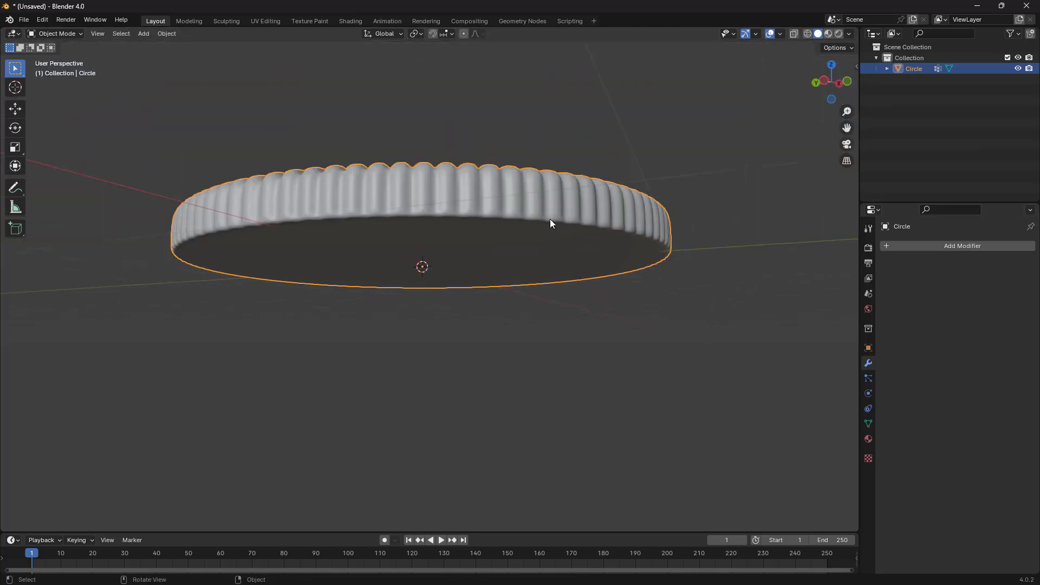
{"action": "middle_click_drag", "start_coordinate": [550, 219], "coordinate": [467, 230]}
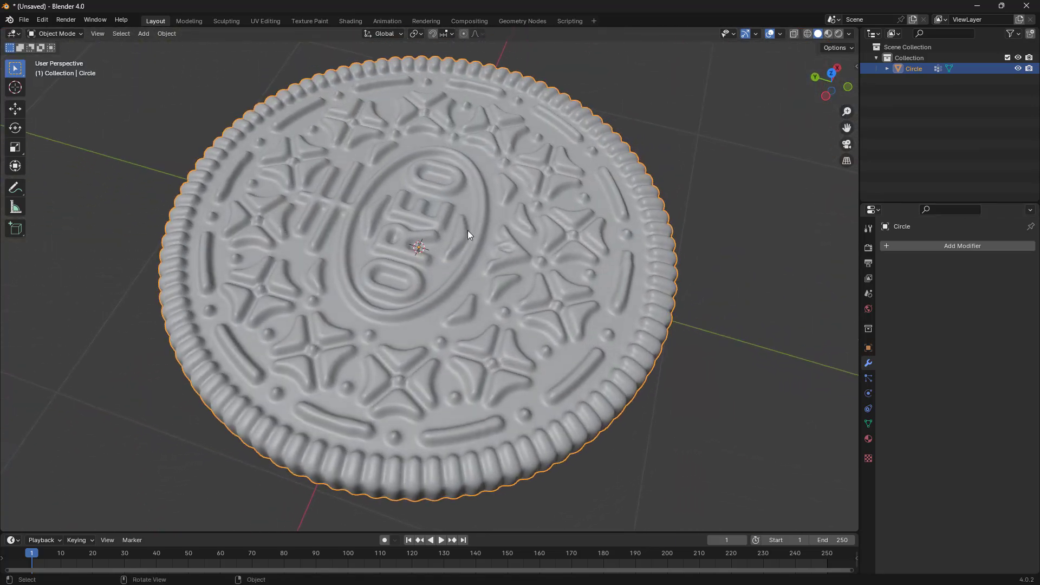
{"action": "middle_click_drag", "start_coordinate": [492, 315], "coordinate": [476, 280]}
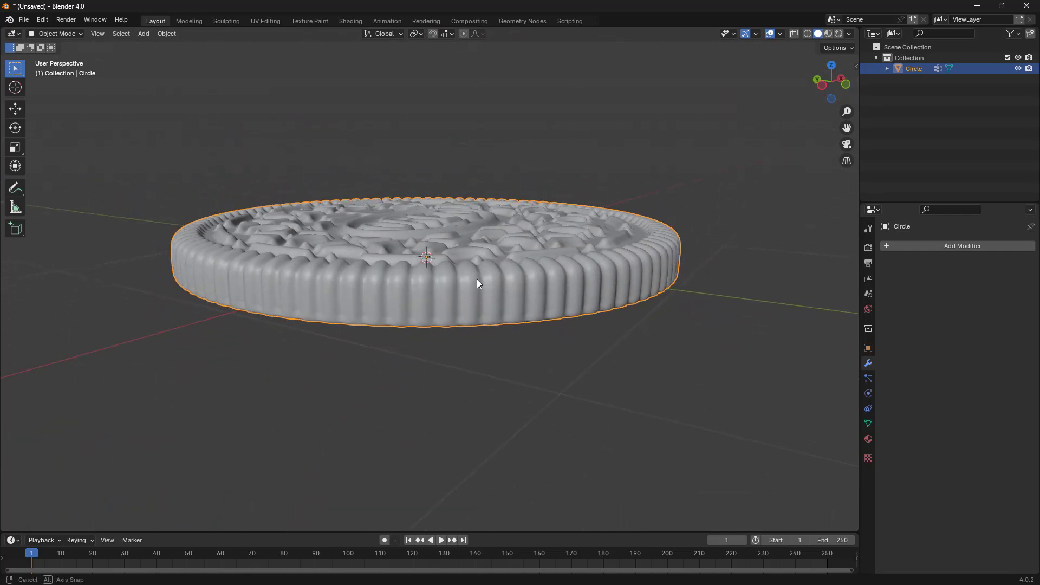
Step: Examine the embossed top and ribbed side of the biscuit, including its dense mesh in Edit Mode, up close and from farther away
{"action": "middle_click_drag", "start_coordinate": [538, 291], "coordinate": [539, 312]}
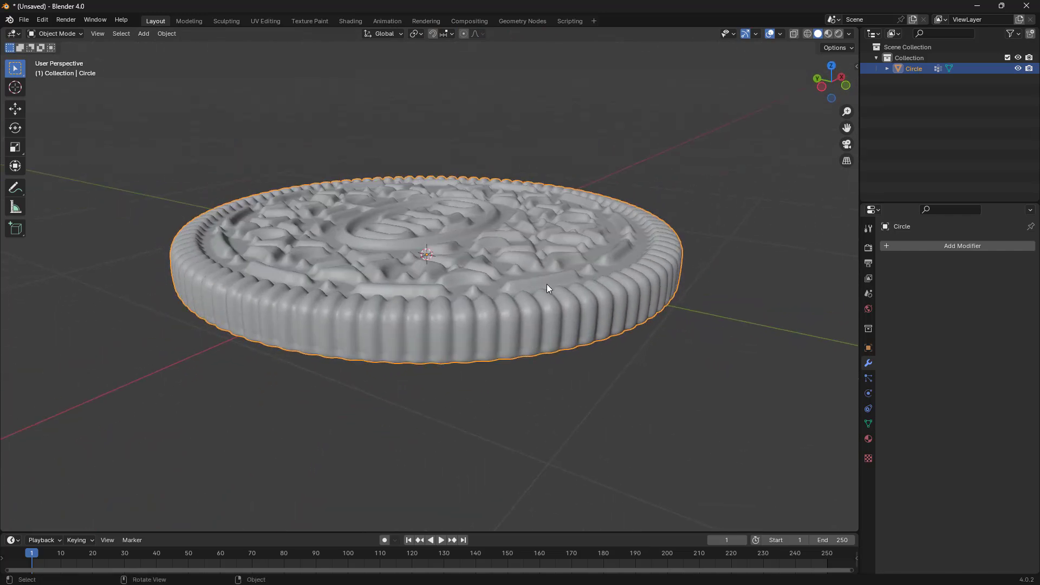
{"action": "scroll", "coordinate": [540, 327], "scroll_direction": "up", "scroll_amount": 2}
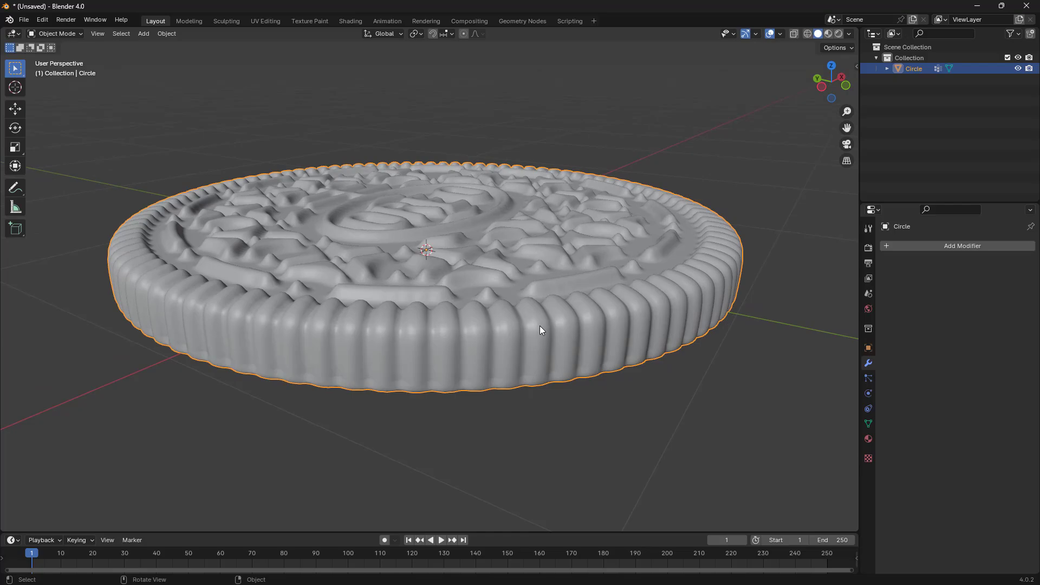
{"action": "key", "text": "Tab"}
{"action": "mouse_move", "coordinate": [540, 326]}
{"action": "middle_mouse_down"}
{"action": "mouse_move", "coordinate": [541, 379]}
{"action": "mouse_move", "coordinate": [550, 340]}
{"action": "middle_mouse_up"}
{"action": "scroll", "coordinate": [463, 431], "scroll_direction": "up", "scroll_amount": 2}
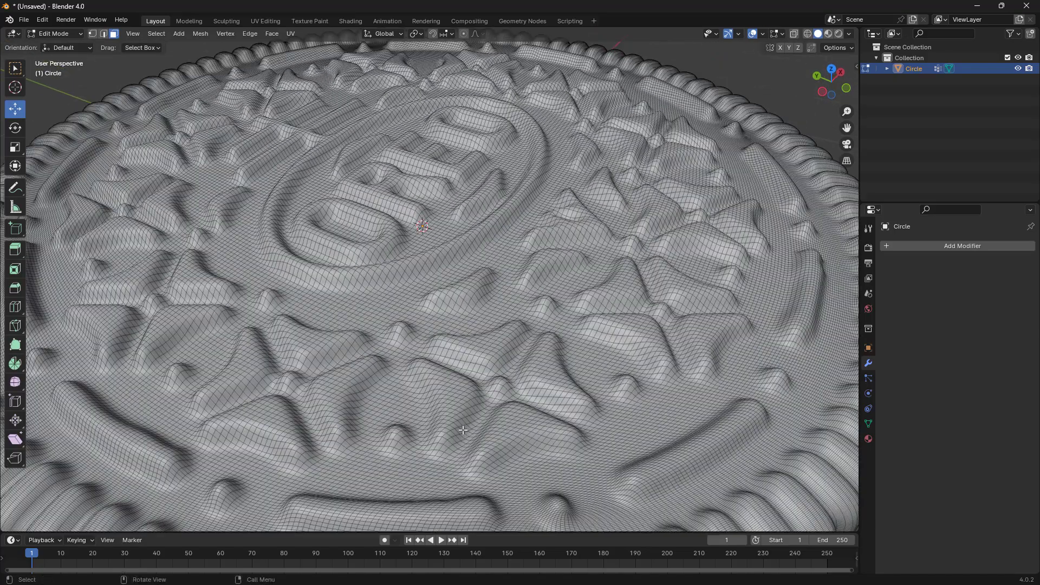
{"action": "scroll", "coordinate": [475, 420], "scroll_direction": "down", "scroll_amount": 1}
{"action": "scroll", "coordinate": [475, 421], "scroll_direction": "down", "scroll_amount": 3}
{"action": "key", "text": "Tab"}
{"action": "scroll", "coordinate": [483, 392], "scroll_direction": "down", "scroll_amount": 2}
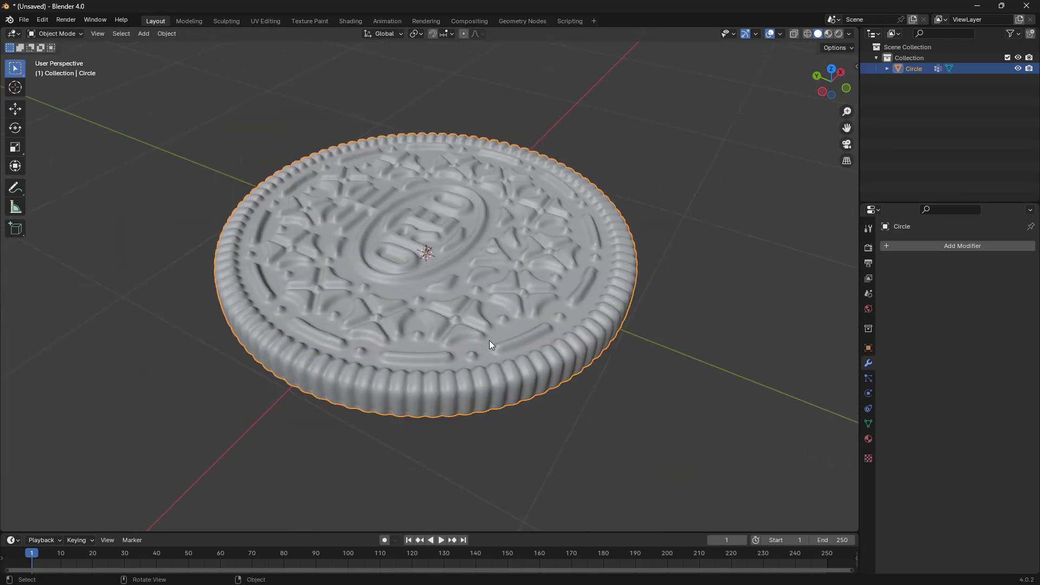
{"action": "middle_click_drag", "start_coordinate": [489, 342], "coordinate": [494, 378]}
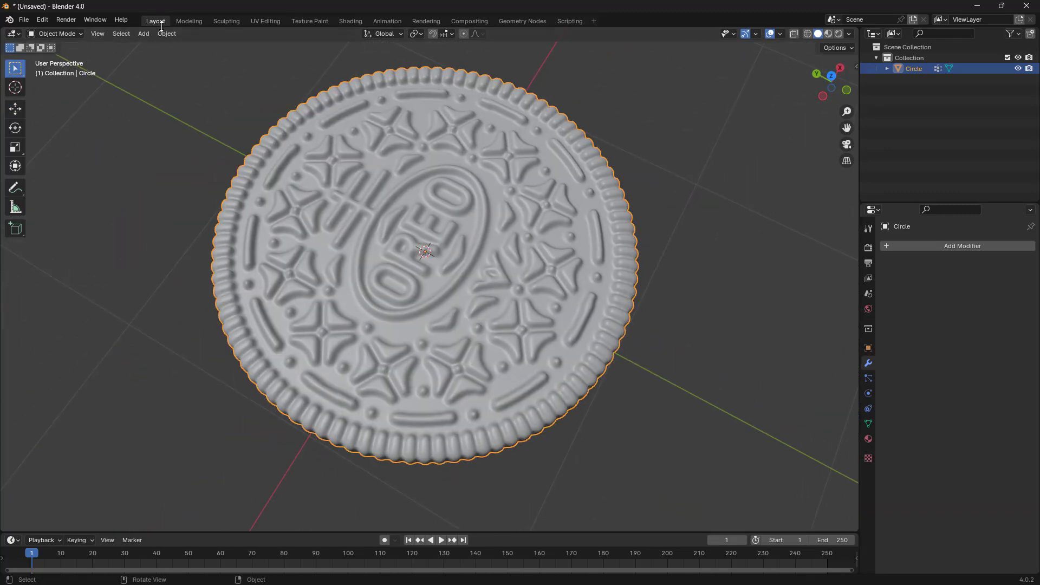
Step: Switch to the Sculpting workspace and box-mask the biscuit in front view, leaving only its bottom edge unmasked
{"action": "left_click", "coordinate": [226, 21]}
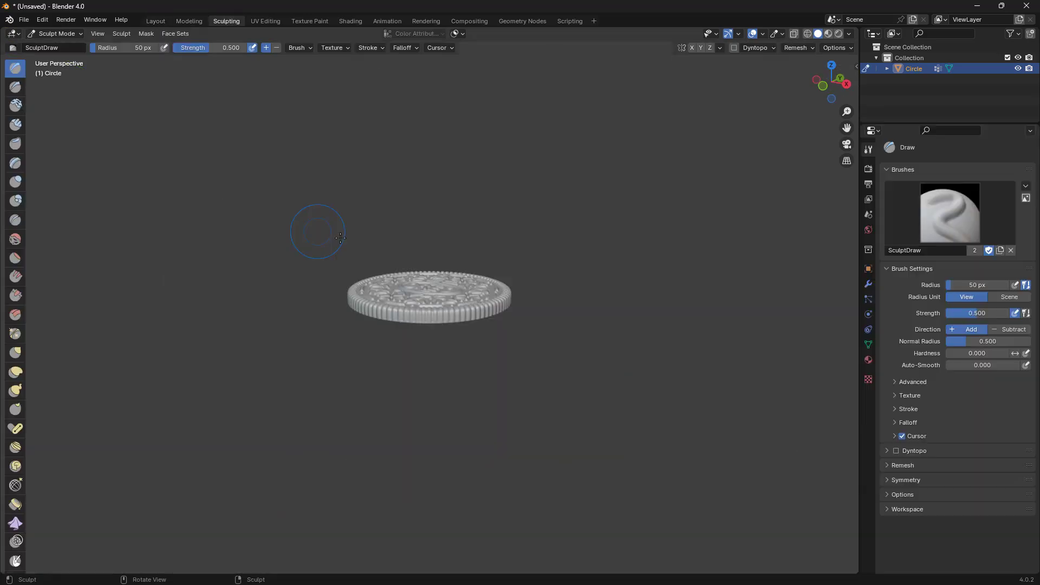
{"action": "scroll", "coordinate": [477, 336], "scroll_direction": "up", "scroll_amount": 5}
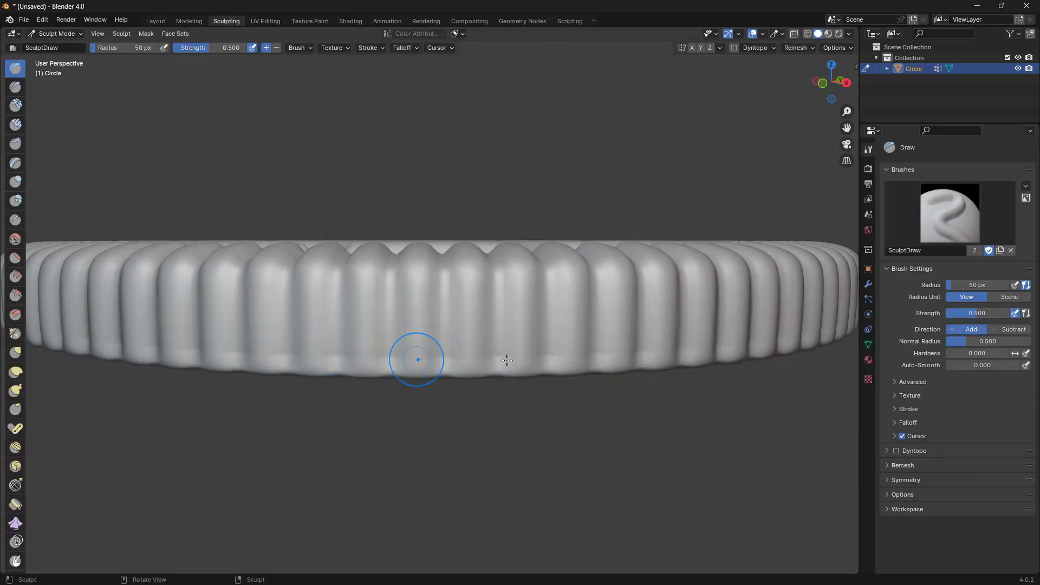
{"action": "mouse_move", "coordinate": [529, 348]}
{"action": "middle_mouse_down"}
{"action": "mouse_move", "coordinate": [529, 301]}
{"action": "mouse_move", "coordinate": [528, 339]}
{"action": "middle_mouse_up"}
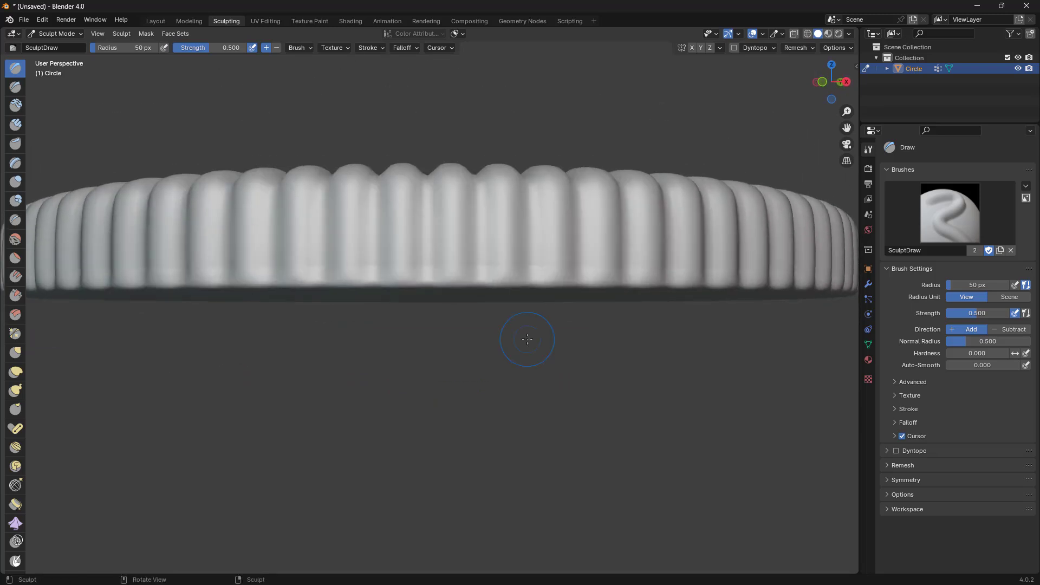
{"action": "key", "text": "KP_1"}
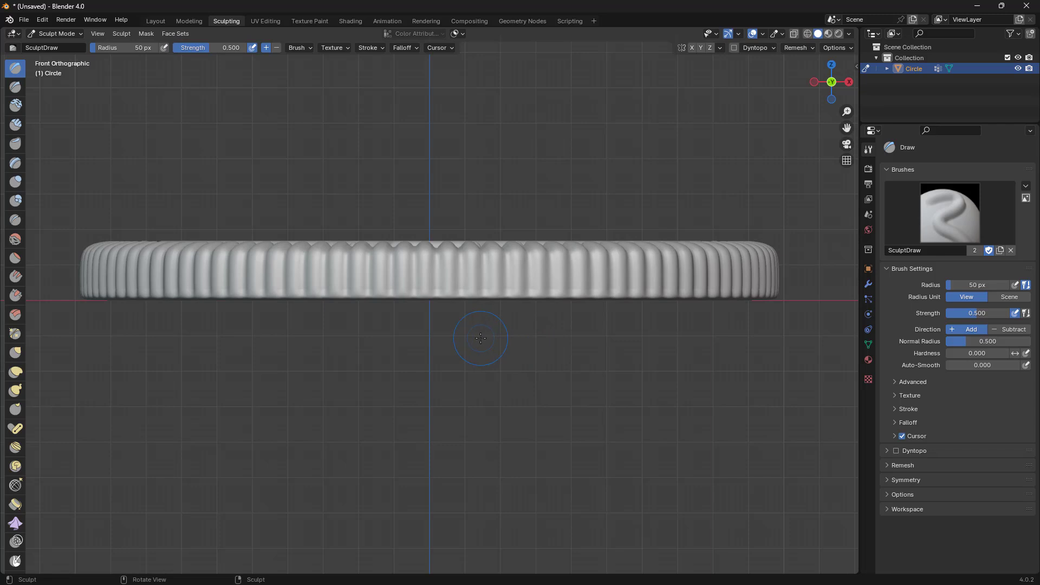
{"action": "key", "text": "b"}
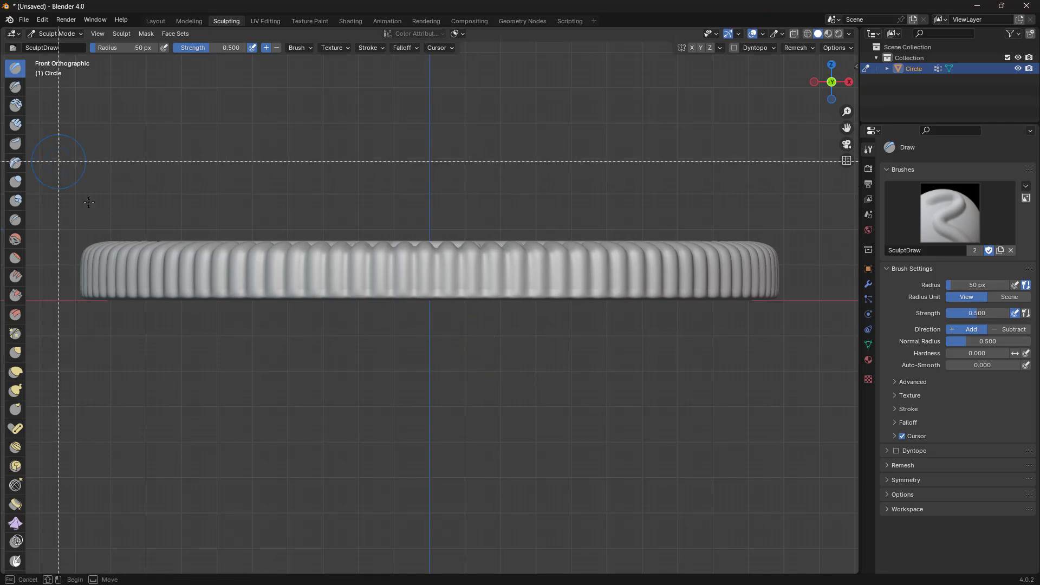
{"action": "left_click_drag", "start_coordinate": [55, 208], "coordinate": [831, 293]}
Step: Smooth the mask to soften its boundary along the biscuit's bottom edge
{"action": "scroll", "coordinate": [384, 282], "scroll_direction": "up", "scroll_amount": 3}
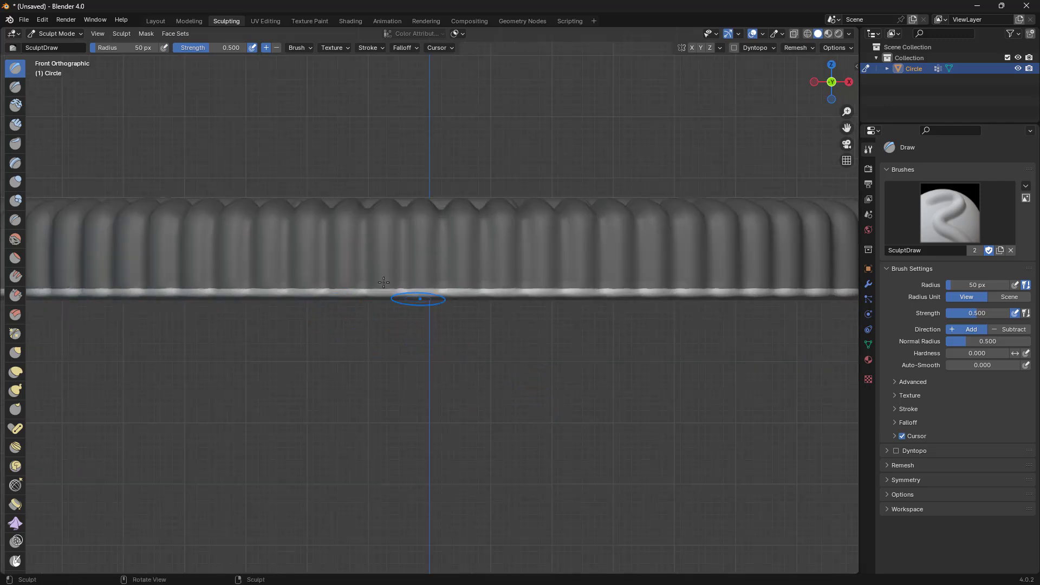
{"action": "left_click", "coordinate": [147, 34]}
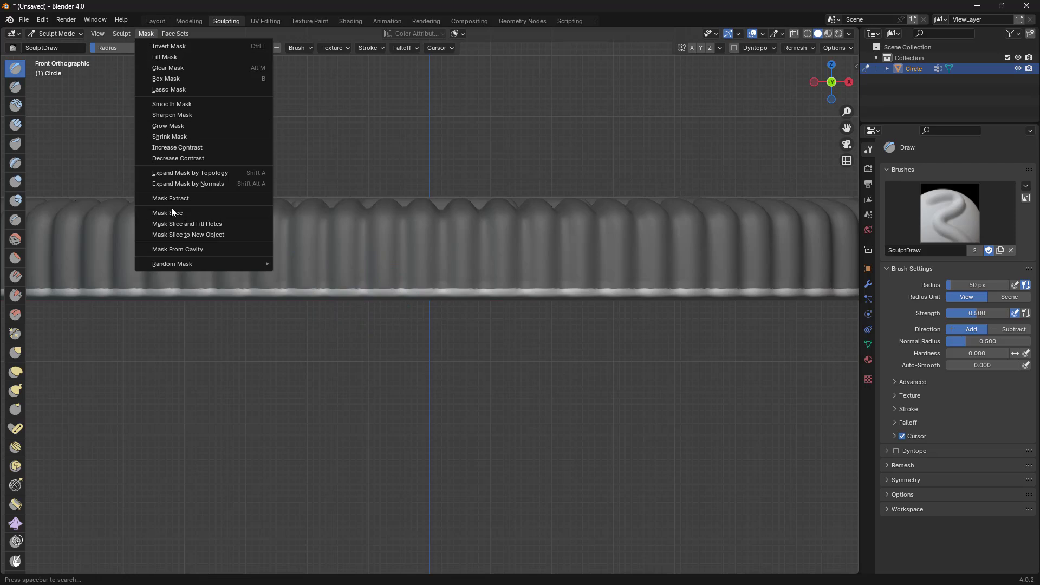
{"action": "left_click", "coordinate": [182, 104]}
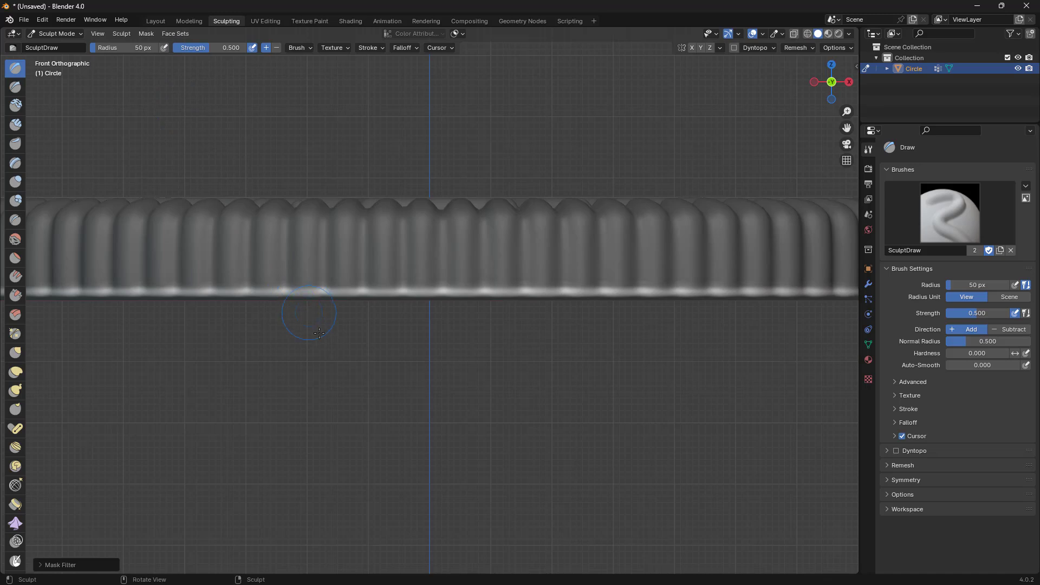
{"action": "scroll", "coordinate": [342, 360], "scroll_direction": "up", "scroll_amount": 4}
{"action": "scroll", "coordinate": [342, 360], "scroll_direction": "up", "scroll_amount": 2}
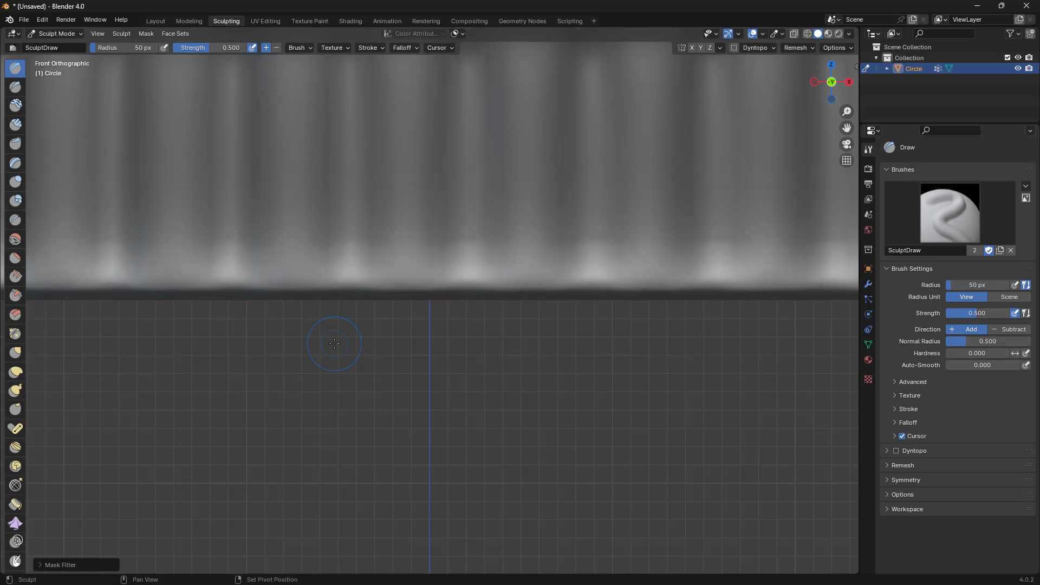
{"action": "scroll", "coordinate": [335, 343], "scroll_direction": "down", "scroll_amount": 4}
{"action": "scroll", "coordinate": [334, 343], "scroll_direction": "up", "scroll_amount": 3}
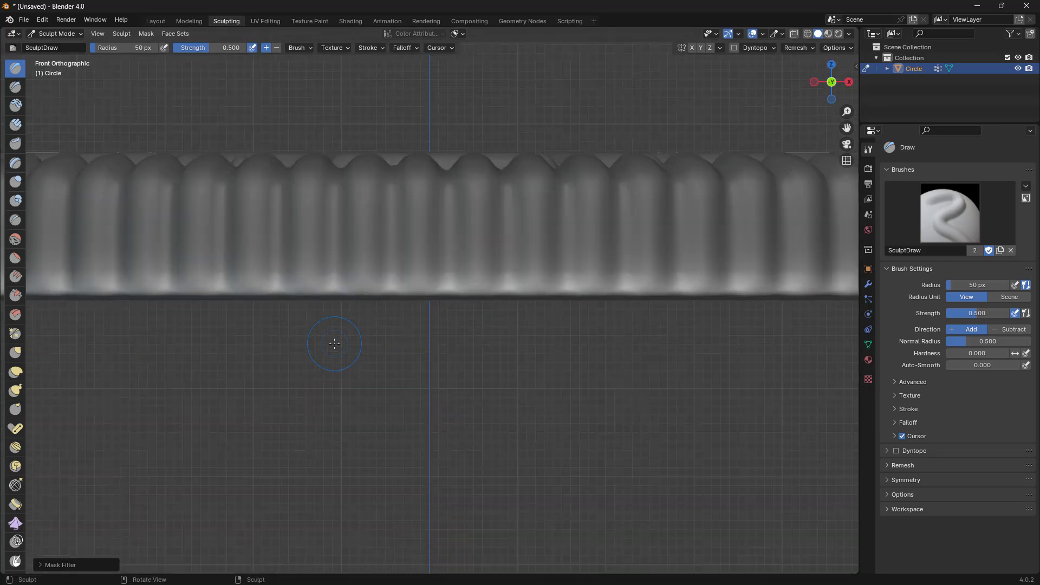
Step: Examine the softened mask boundary from beneath the biscuit and along the lower ends of the side ribs
{"action": "middle_click_drag", "start_coordinate": [334, 343], "coordinate": [333, 298]}
{"action": "scroll", "coordinate": [333, 298], "scroll_direction": "down", "scroll_amount": 5}
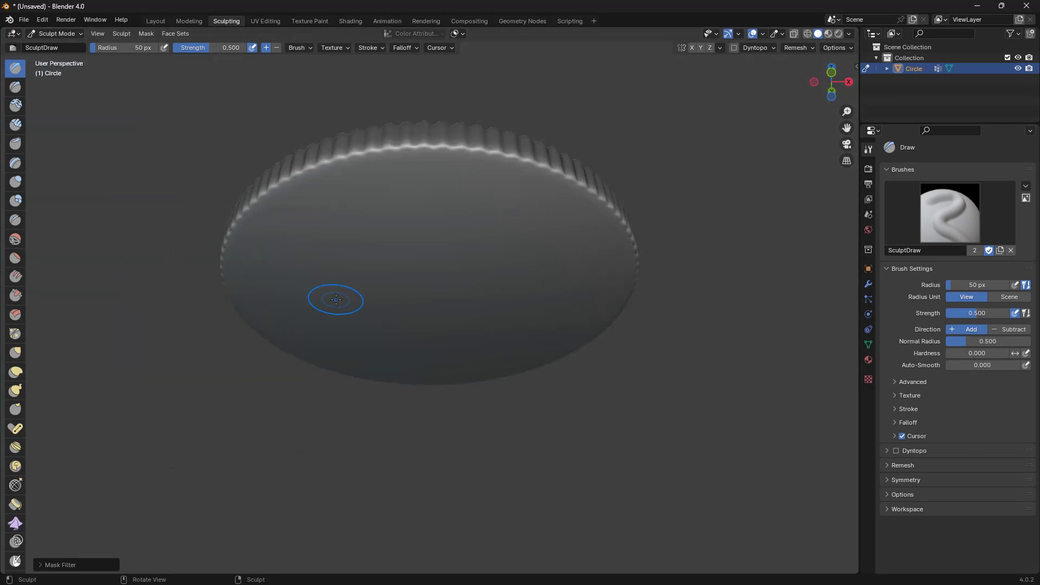
{"action": "scroll", "coordinate": [336, 300], "scroll_direction": "up", "scroll_amount": 3}
{"action": "mouse_move", "coordinate": [360, 249]}
{"action": "middle_mouse_down"}
{"action": "mouse_move", "coordinate": [360, 260]}
{"action": "mouse_move", "coordinate": [361, 233]}
{"action": "mouse_move", "coordinate": [360, 249]}
{"action": "middle_mouse_up"}
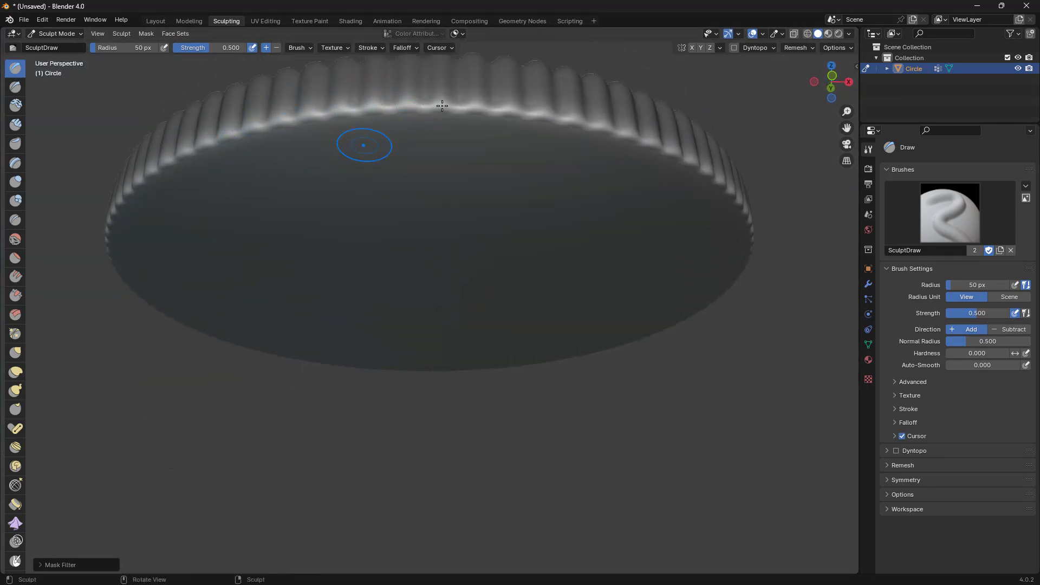
{"action": "mouse_move", "coordinate": [515, 155]}
{"action": "middle_mouse_down"}
{"action": "mouse_move", "coordinate": [516, 174]}
{"action": "mouse_move", "coordinate": [464, 212]}
{"action": "middle_mouse_up"}
{"action": "scroll", "coordinate": [458, 181], "scroll_direction": "up", "scroll_amount": 2}
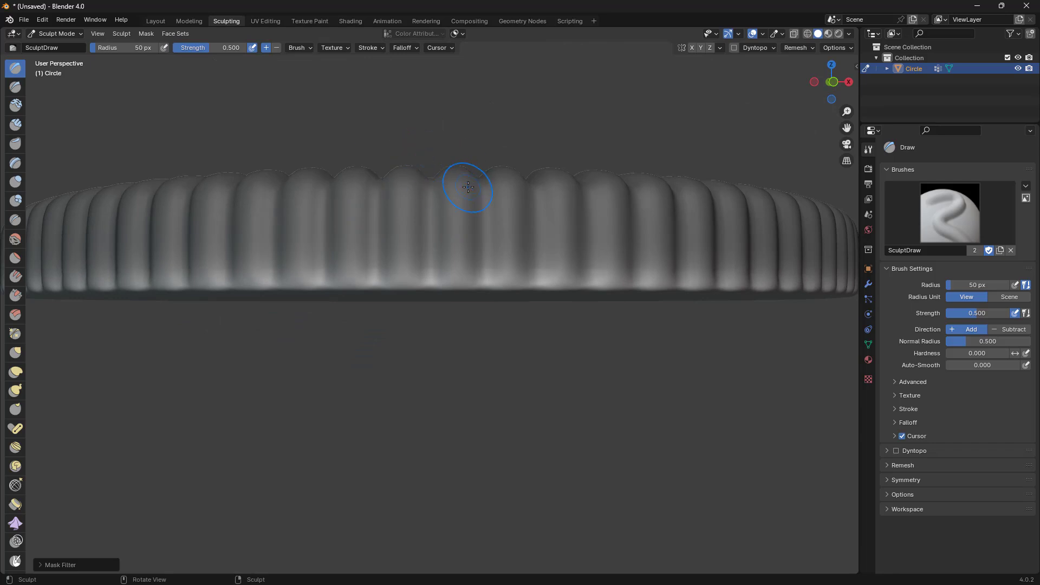
{"action": "scroll", "coordinate": [468, 187], "scroll_direction": "up", "scroll_amount": 3}
{"action": "middle_click_drag", "start_coordinate": [466, 161], "coordinate": [466, 177]}
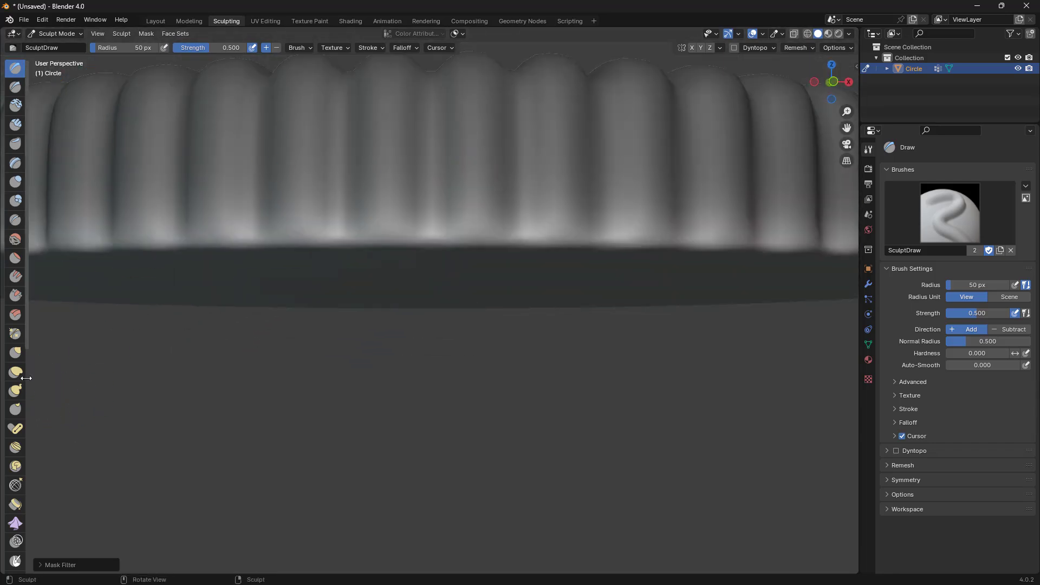
Step: Activate the Mesh Filter tool and set its filter type to Smooth
{"action": "left_click_drag", "start_coordinate": [26, 377], "coordinate": [55, 382]}
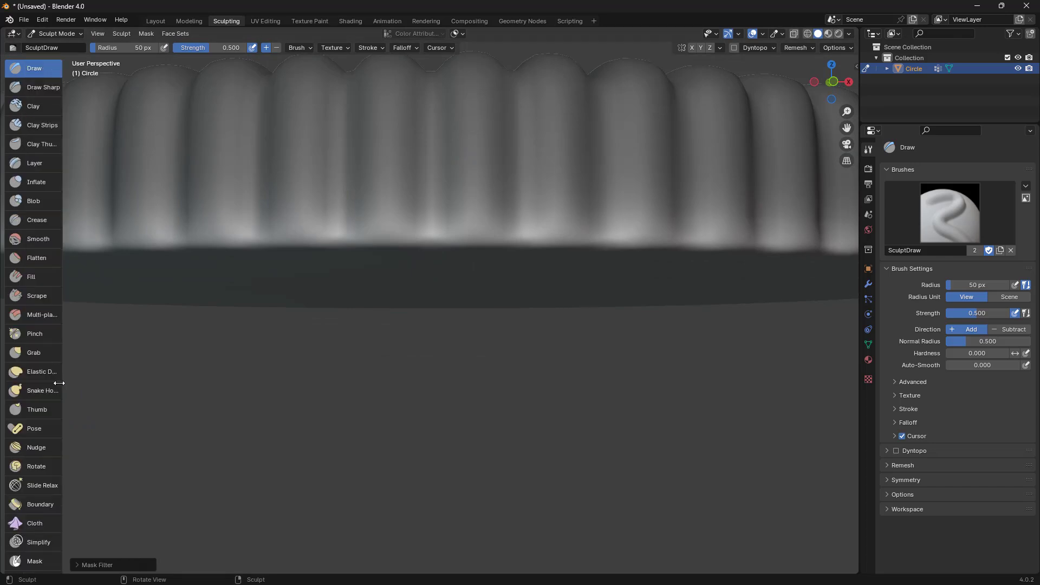
{"action": "scroll", "coordinate": [47, 403], "scroll_direction": "down", "scroll_amount": 15}
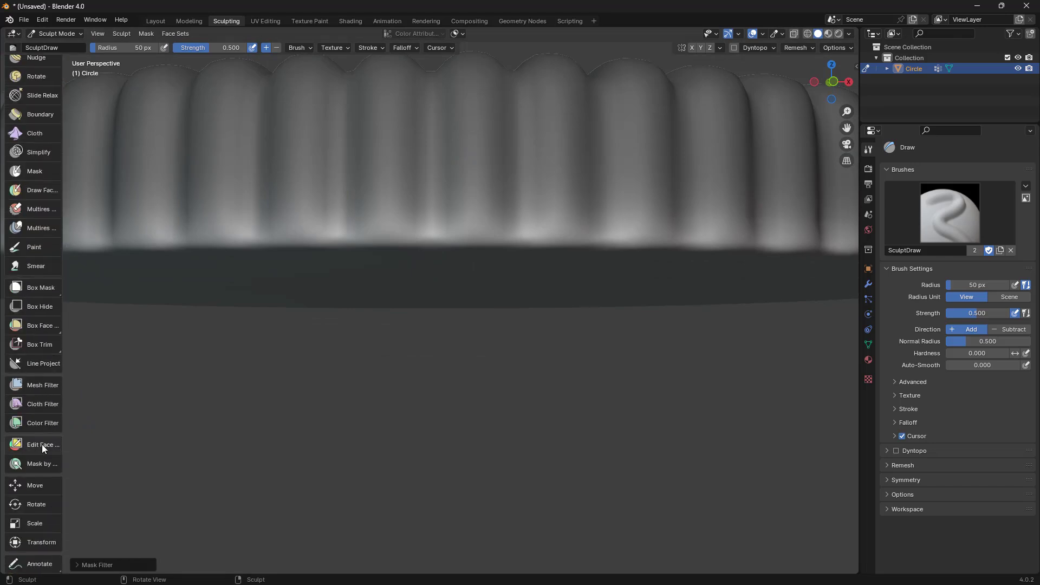
{"action": "scroll", "coordinate": [43, 448], "scroll_direction": "down", "scroll_amount": 1}
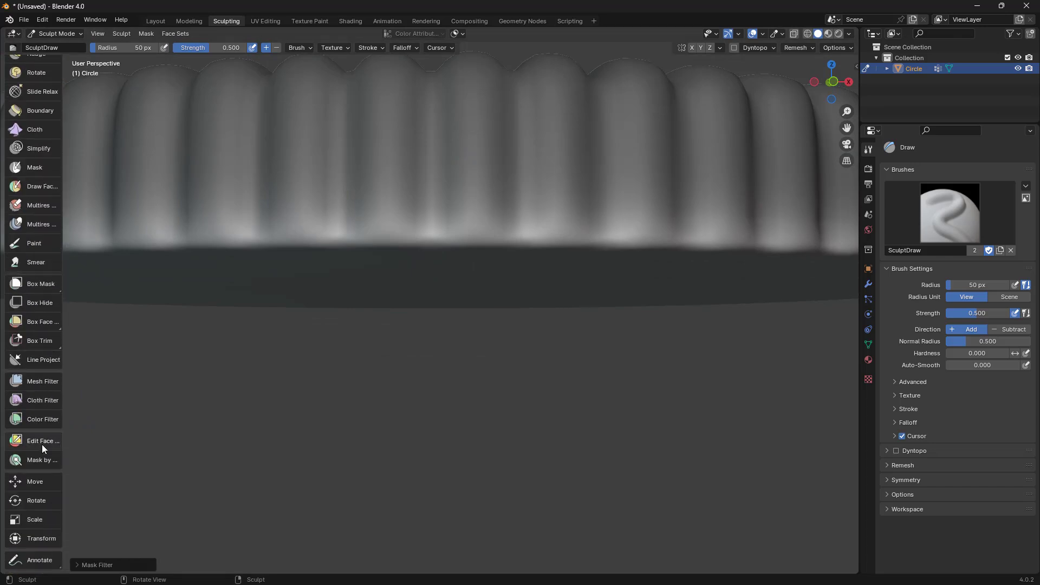
{"action": "left_click", "coordinate": [44, 382]}
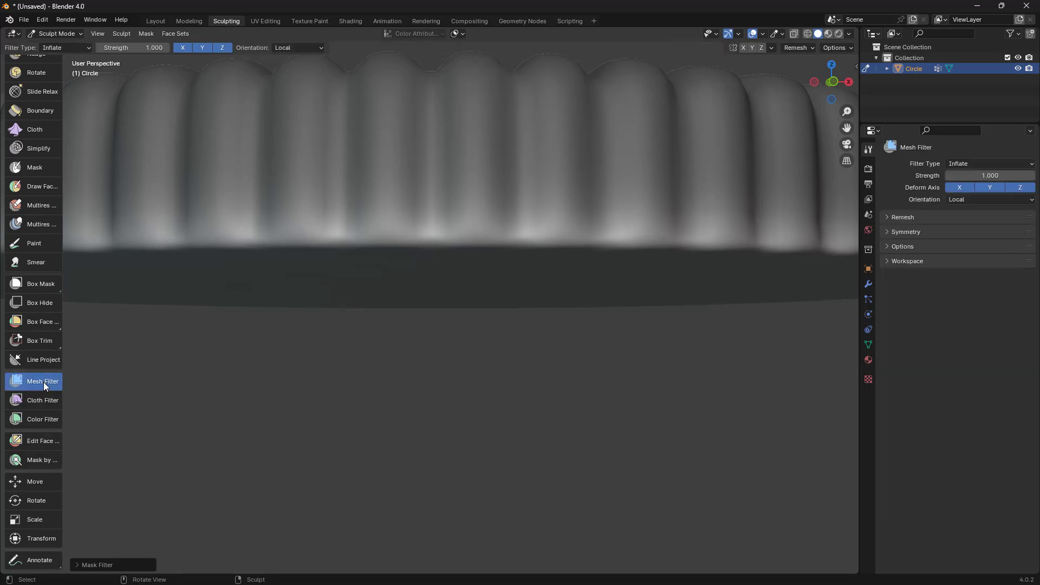
{"action": "left_click", "coordinate": [61, 47]}
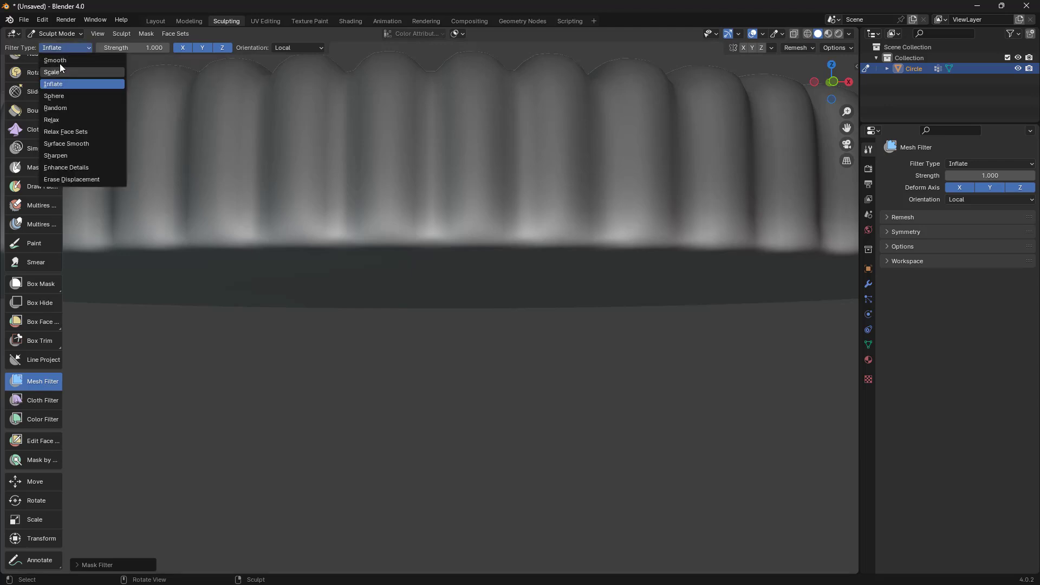
{"action": "left_click", "coordinate": [55, 60]}
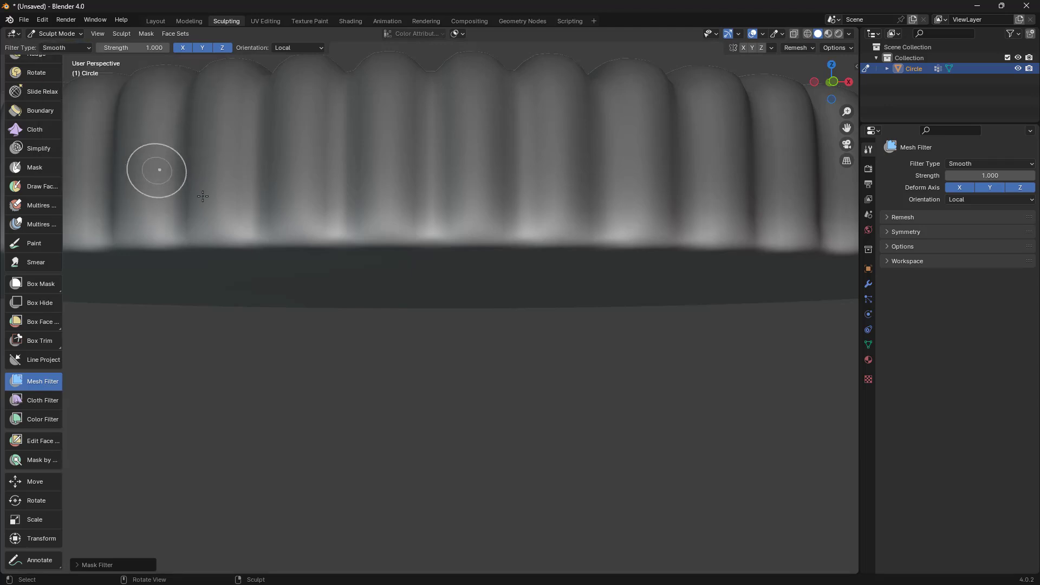
Step: Apply the Smooth mesh filter to the unmasked bottom edge of the biscuit
{"action": "middle_click_drag", "start_coordinate": [203, 196], "coordinate": [307, 192]}
{"action": "scroll", "coordinate": [309, 201], "scroll_direction": "down", "scroll_amount": 5}
{"action": "key", "text": "ctrl+z"}
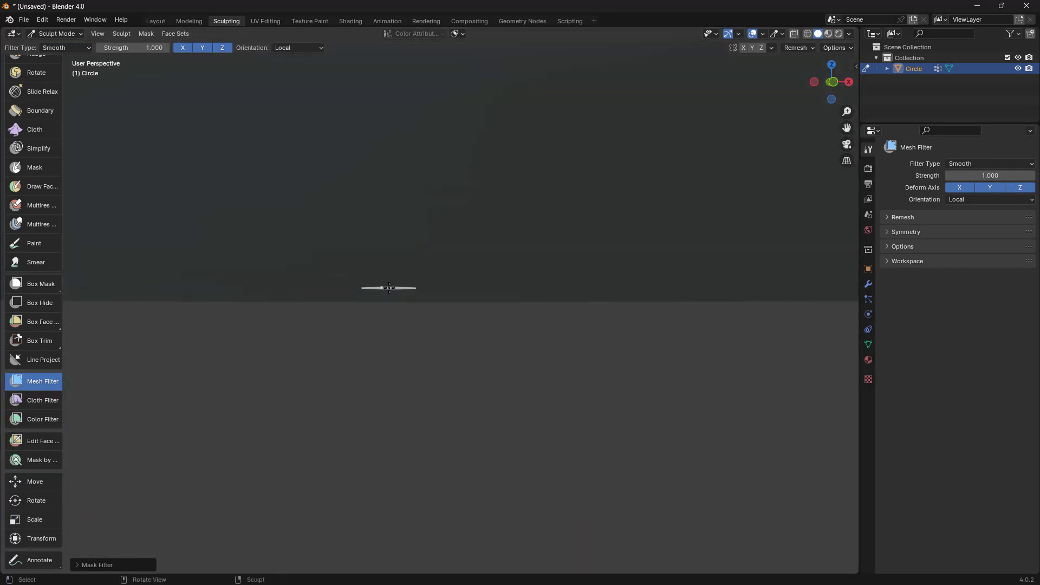
{"action": "key", "text": "ctrl+shift+z"}
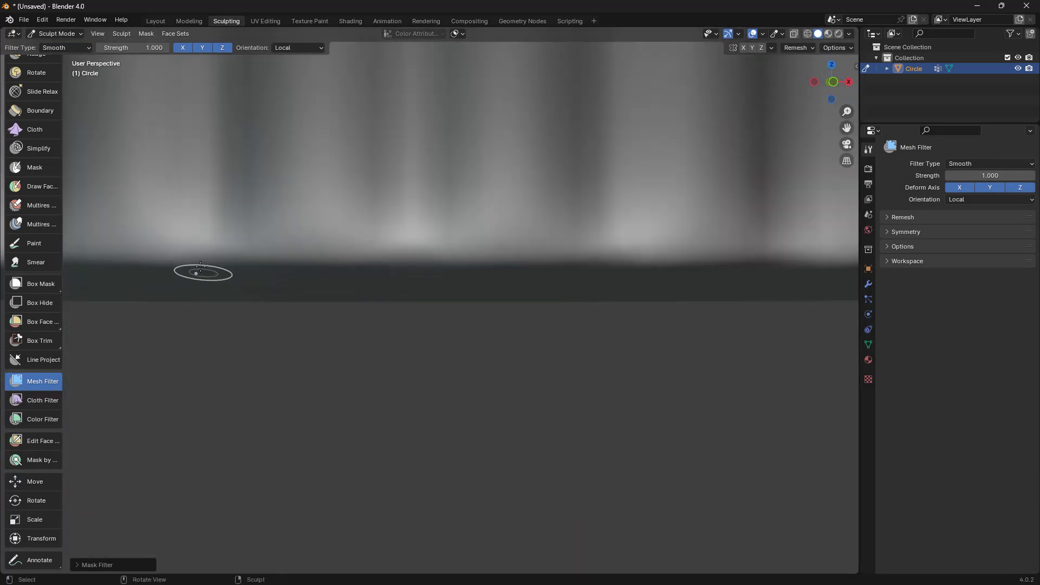
{"action": "left_click_drag", "start_coordinate": [189, 258], "coordinate": [779, 251]}
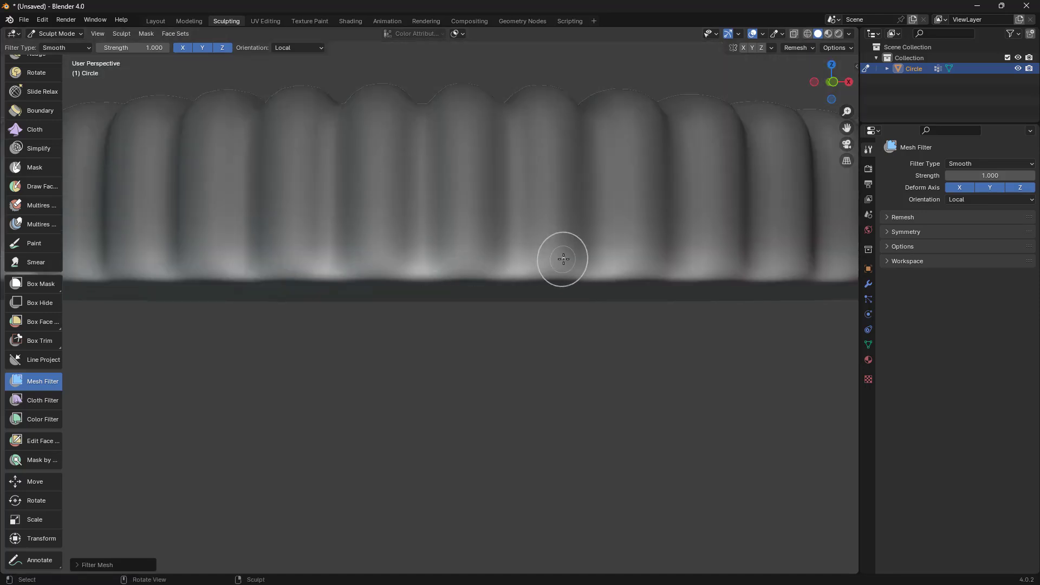
Step: Repeat the Smooth mesh filter on the unmasked bottom edge, undoing and redoing it to compare the rib ends
{"action": "key", "text": "ctrl+z"}
{"action": "left_click_drag", "start_coordinate": [559, 251], "coordinate": [559, 266]}
{"action": "key", "text": "ctrl+z"}
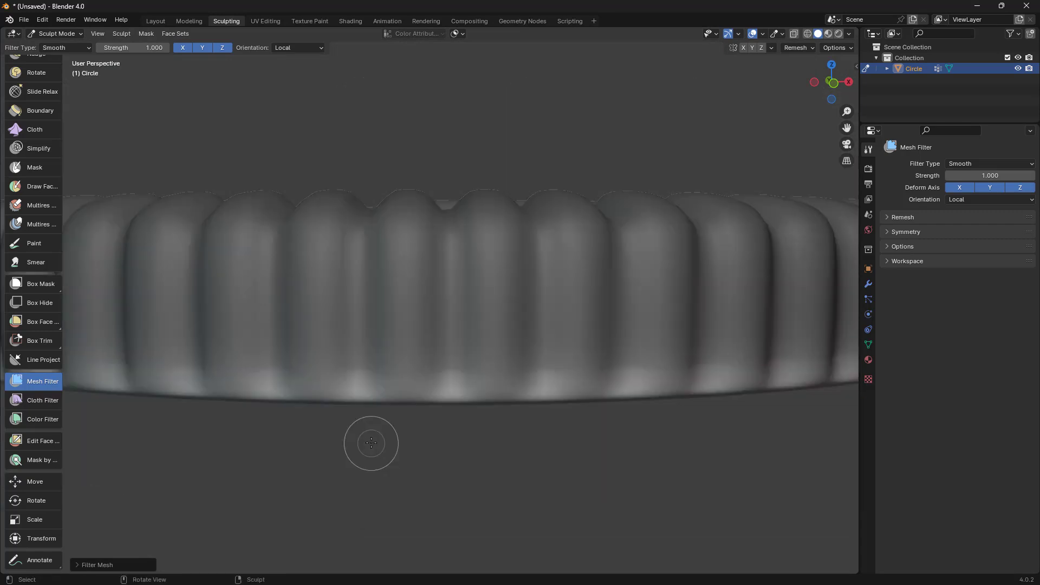
{"action": "key", "text": "ctrl+shift+z"}
{"action": "scroll", "coordinate": [358, 438], "scroll_direction": "down", "scroll_amount": 4}
{"action": "left_click_drag", "start_coordinate": [324, 379], "coordinate": [507, 394]}
{"action": "scroll", "coordinate": [509, 394], "scroll_direction": "up", "scroll_amount": 5}
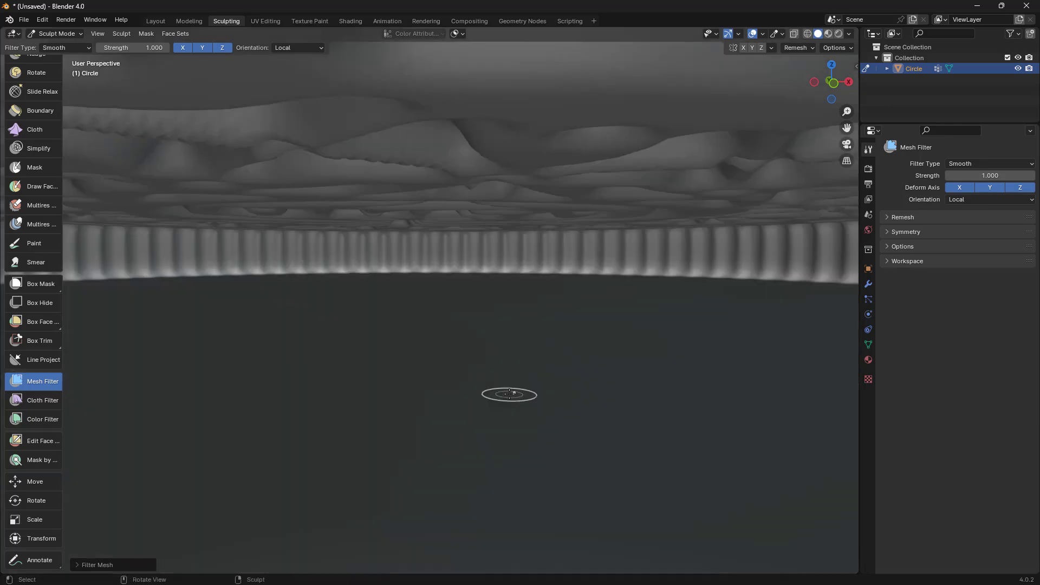
{"action": "scroll", "coordinate": [455, 409], "scroll_direction": "down", "scroll_amount": 5}
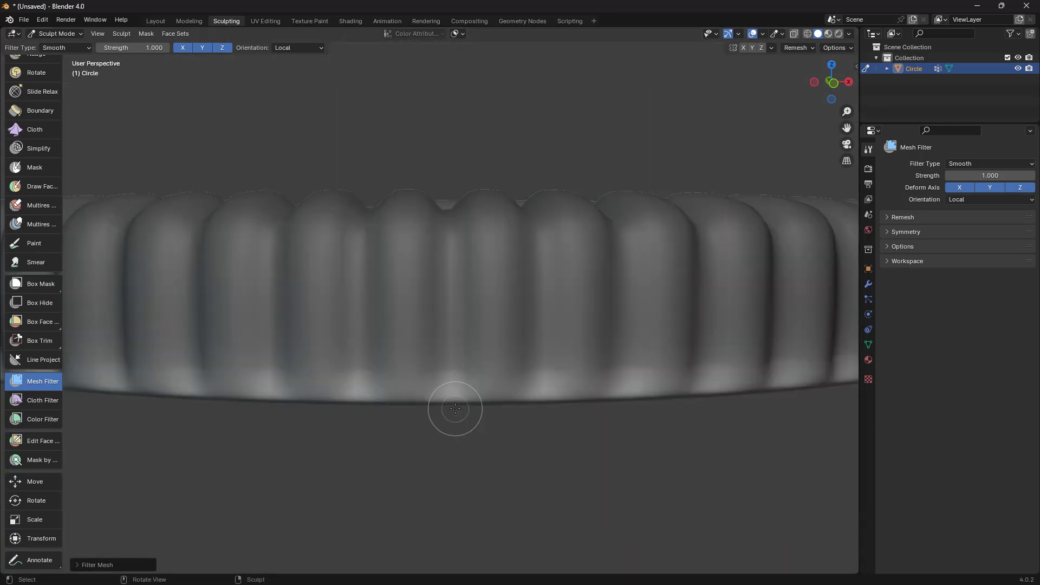
Step: Check the smoothed bottom edge along the ribbed side from below and level with it, and clear the mask
{"action": "mouse_move", "coordinate": [443, 339]}
{"action": "middle_mouse_down"}
{"action": "mouse_move", "coordinate": [448, 248]}
{"action": "mouse_move", "coordinate": [413, 102]}
{"action": "mouse_move", "coordinate": [386, 67]}
{"action": "mouse_move", "coordinate": [390, 107]}
{"action": "mouse_move", "coordinate": [438, 141]}
{"action": "middle_mouse_up"}
{"action": "scroll", "coordinate": [424, 172], "scroll_direction": "up", "scroll_amount": 2}
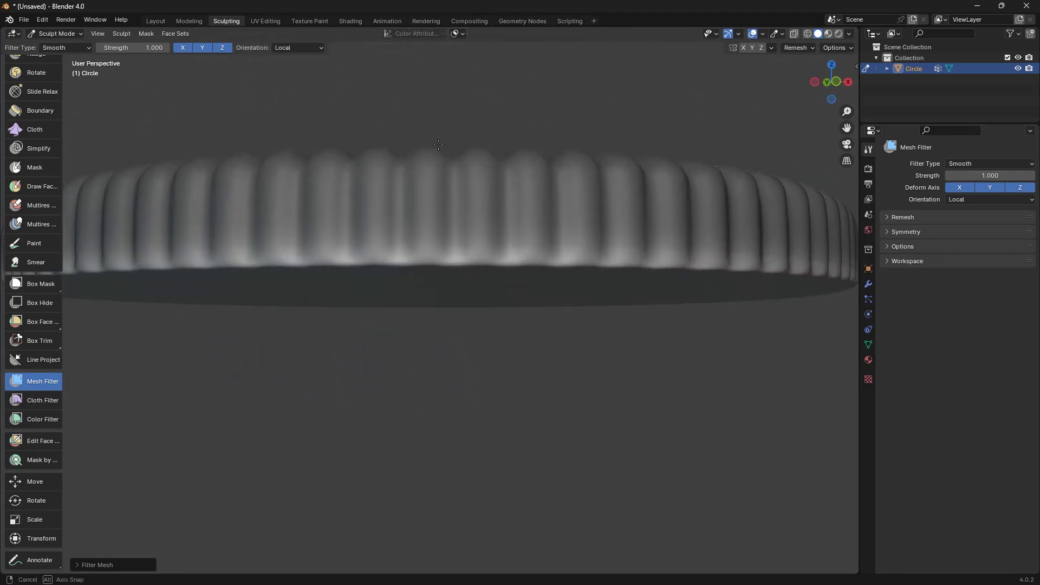
{"action": "scroll", "coordinate": [401, 214], "scroll_direction": "up", "scroll_amount": 3}
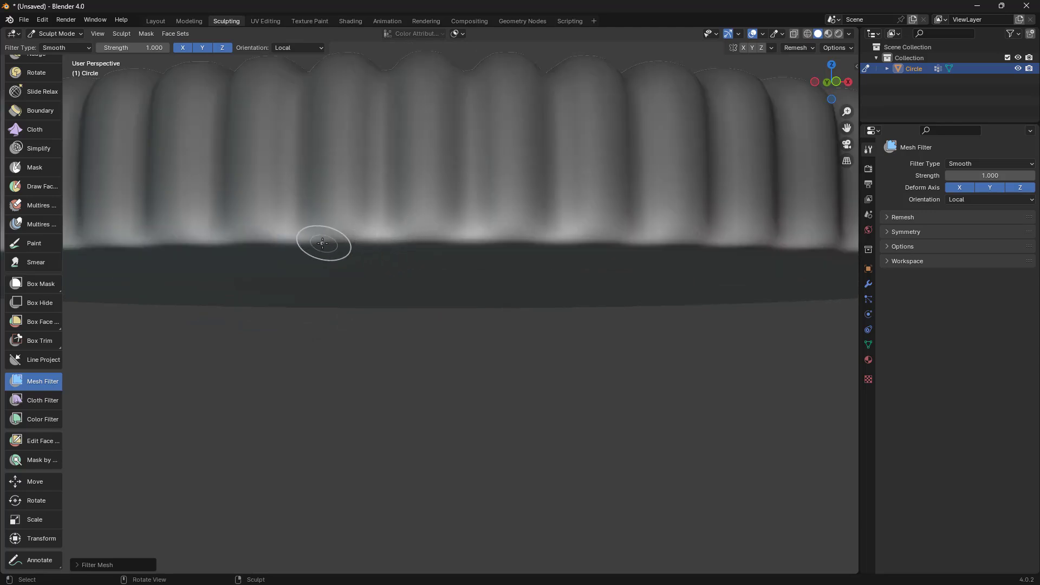
{"action": "scroll", "coordinate": [482, 220], "scroll_direction": "down", "scroll_amount": 4}
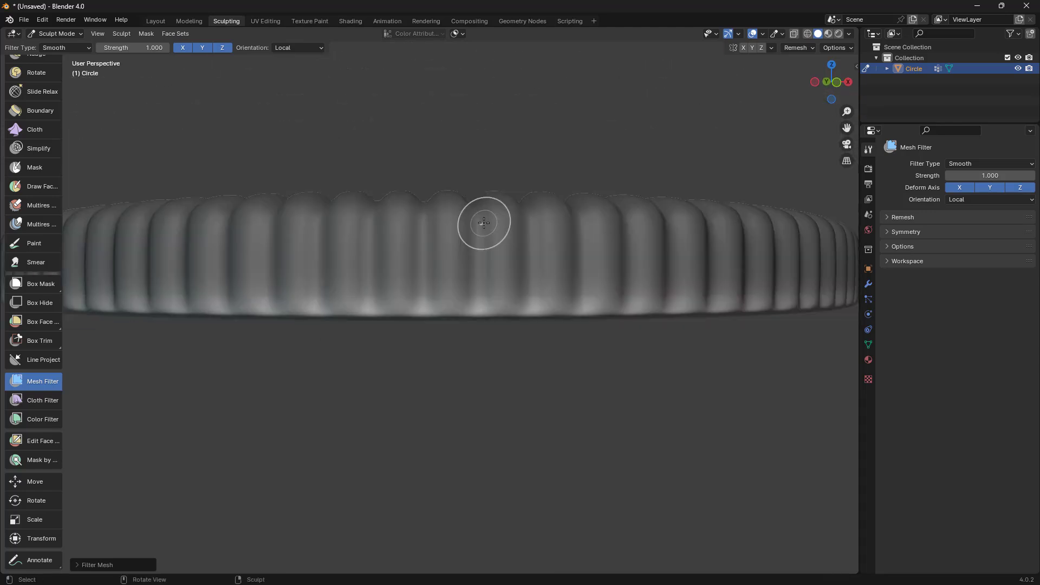
{"action": "scroll", "coordinate": [484, 227], "scroll_direction": "down", "scroll_amount": 2}
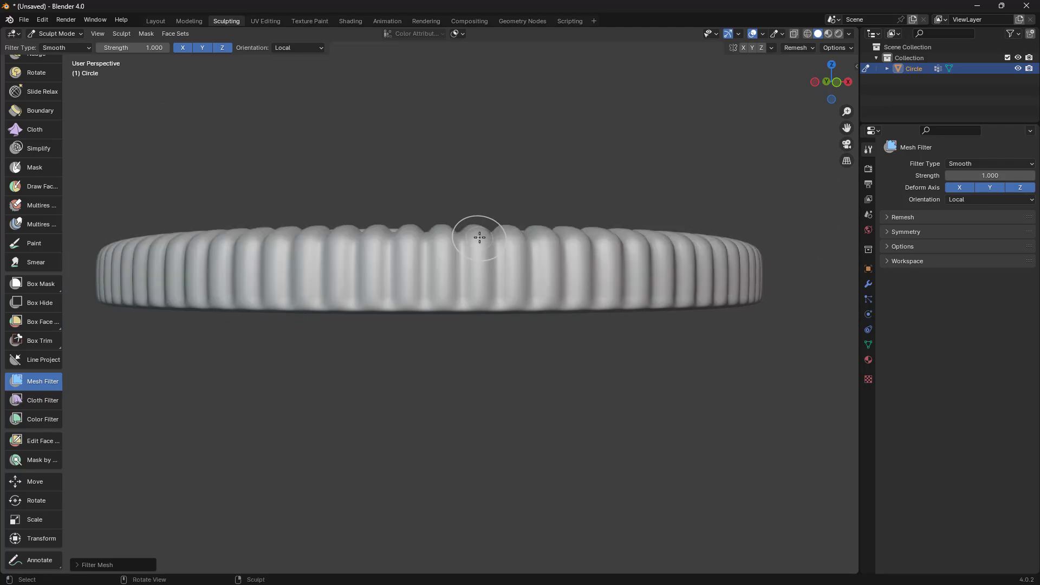
Step: Inspect the rib ends along the biscuit's bottom edge and activate the Smooth brush
{"action": "scroll", "coordinate": [420, 304], "scroll_direction": "up", "scroll_amount": 5}
{"action": "scroll", "coordinate": [422, 305], "scroll_direction": "down", "scroll_amount": 6}
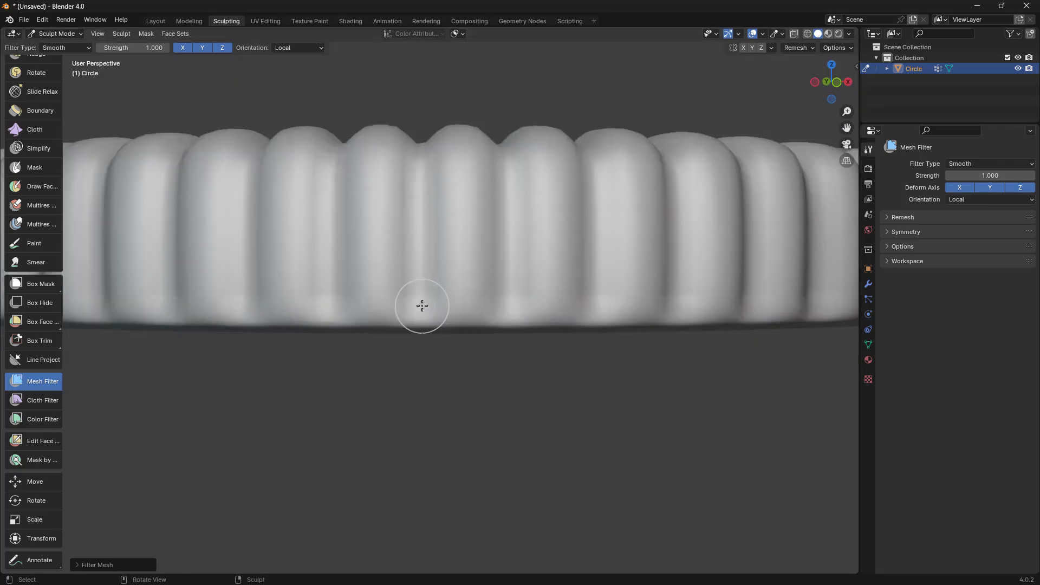
{"action": "middle_click_drag", "start_coordinate": [422, 303], "coordinate": [420, 336]}
{"action": "scroll", "coordinate": [388, 382], "scroll_direction": "up", "scroll_amount": 2}
{"action": "middle_click_drag", "start_coordinate": [387, 381], "coordinate": [388, 379]}
{"action": "scroll", "coordinate": [387, 379], "scroll_direction": "up", "scroll_amount": 2}
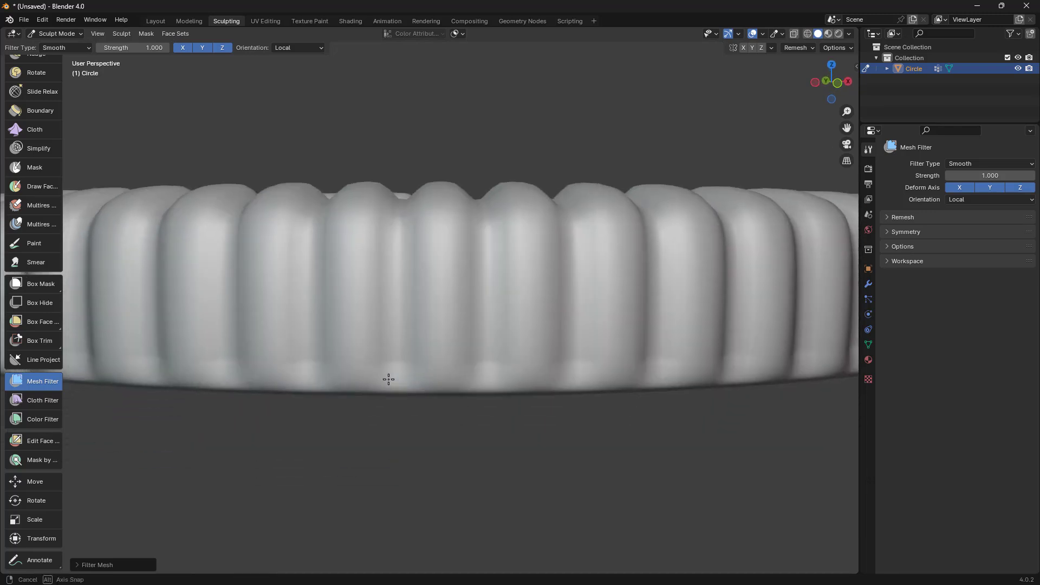
{"action": "scroll", "coordinate": [27, 196], "scroll_direction": "up", "scroll_amount": 10}
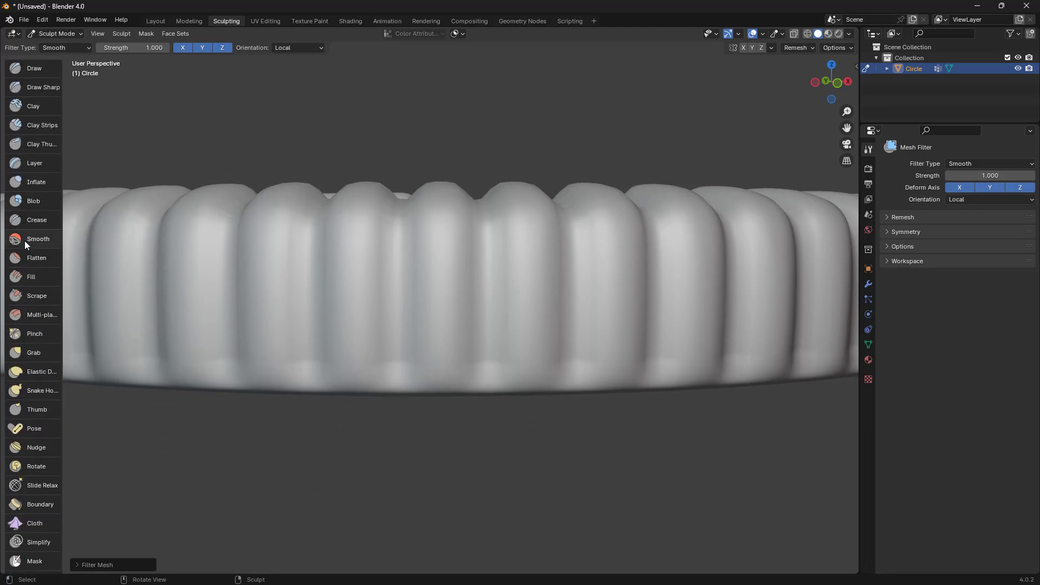
{"action": "left_click", "coordinate": [36, 238]}
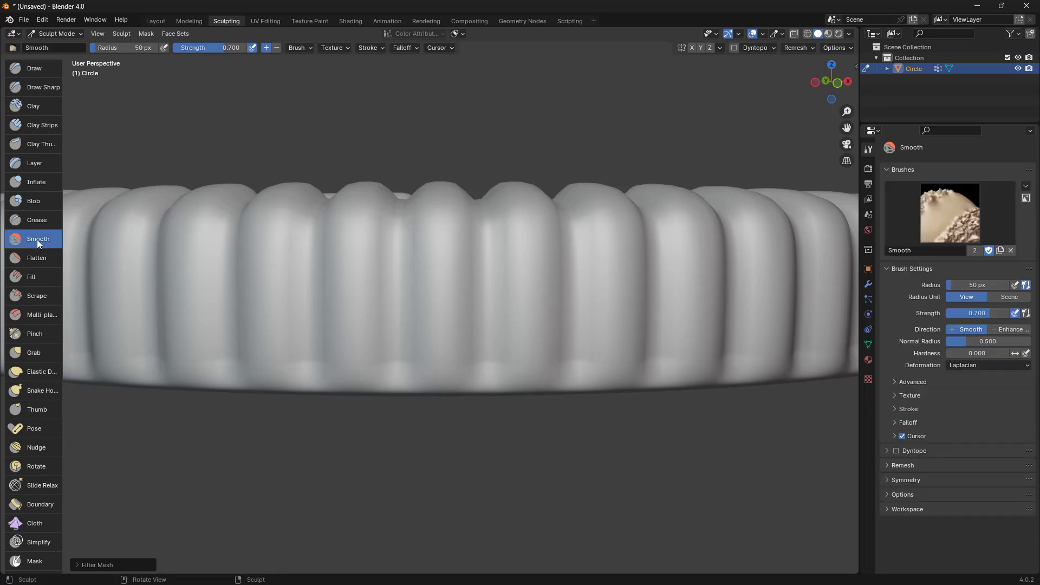
Step: Set the Smooth brush to strength 0.062 and radius 128 px, trying it on the lower rib ends
{"action": "scroll", "coordinate": [536, 348], "scroll_direction": "down", "scroll_amount": 3}
{"action": "scroll", "coordinate": [537, 347], "scroll_direction": "up", "scroll_amount": 3}
{"action": "scroll", "coordinate": [482, 370], "scroll_direction": "up", "scroll_amount": 4}
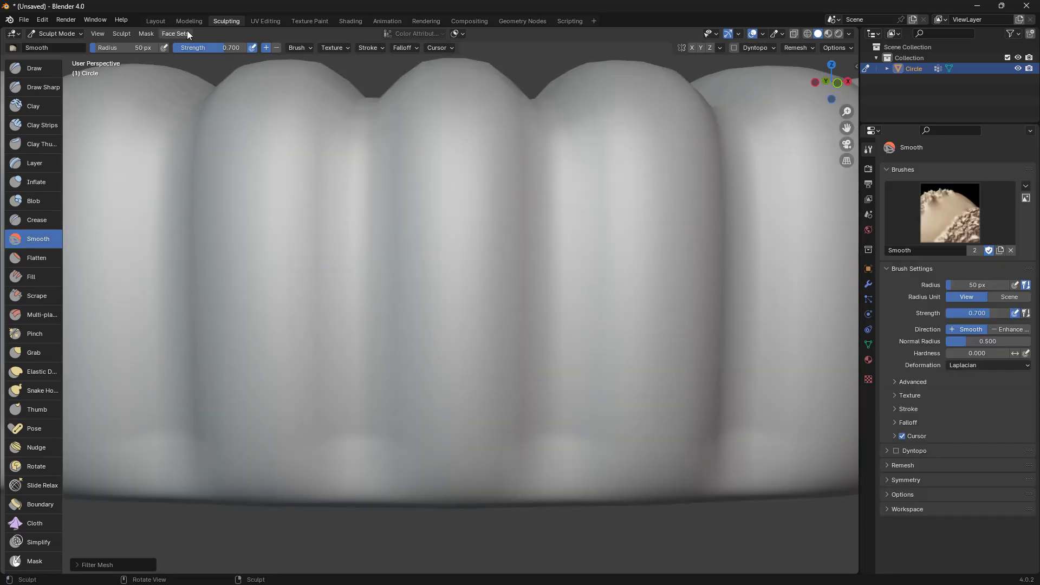
{"action": "left_click_drag", "start_coordinate": [218, 46], "coordinate": [211, 46]}
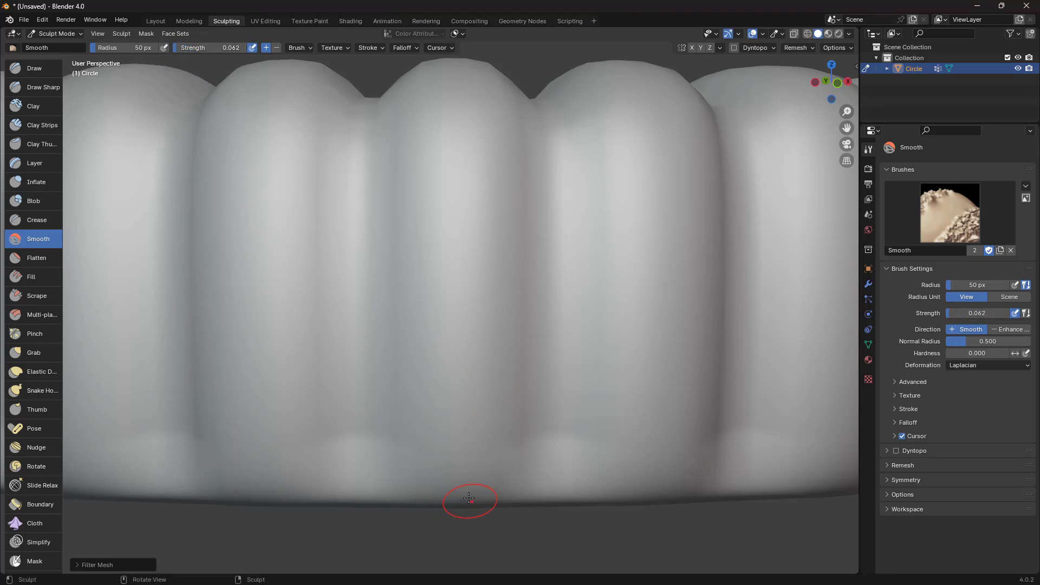
{"action": "key", "text": "b"}
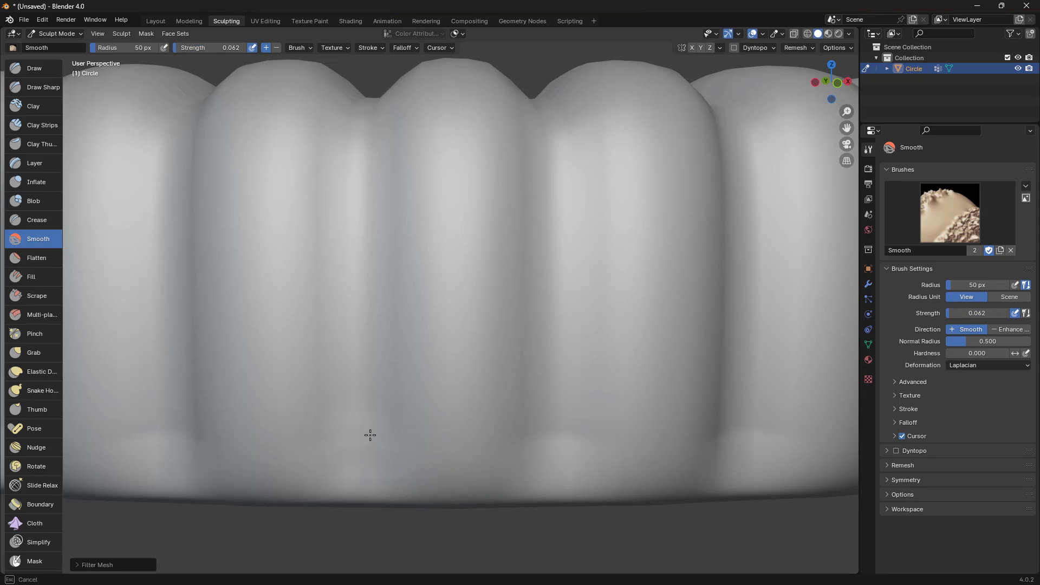
{"action": "key", "text": "Escape"}
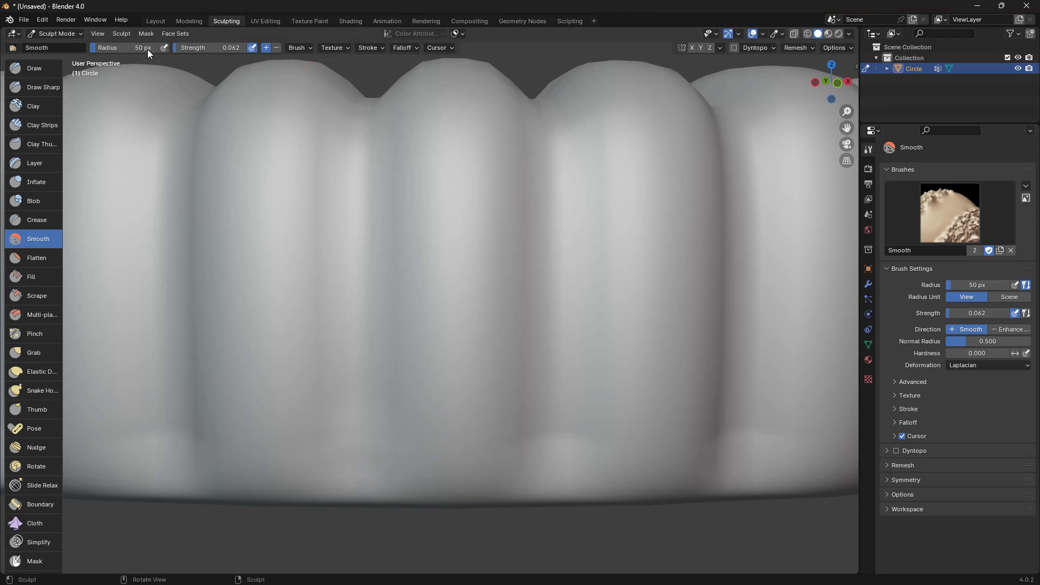
{"action": "left_click_drag", "start_coordinate": [102, 46], "coordinate": [144, 47]}
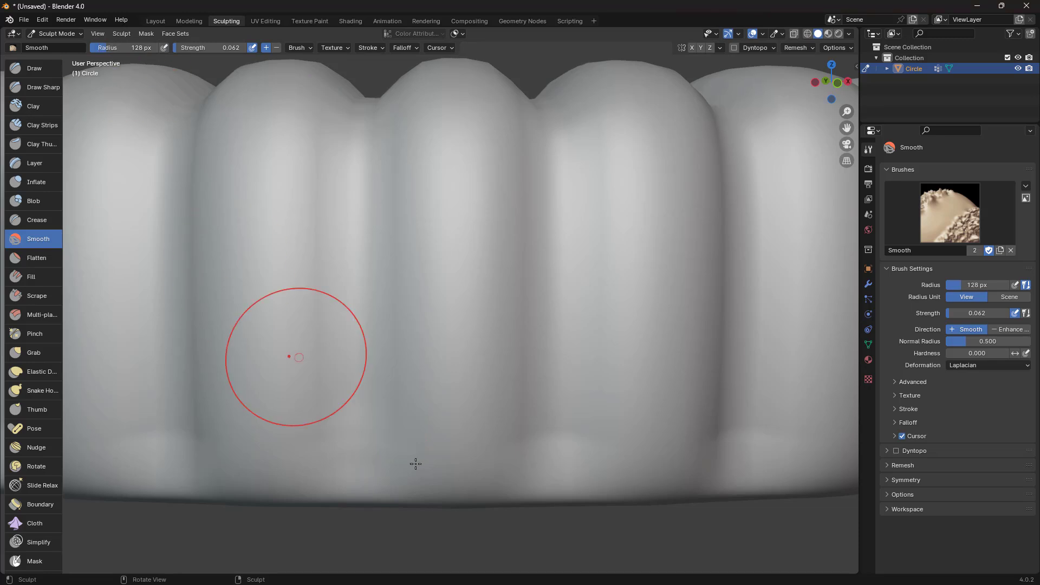
{"action": "key", "text": "b"}
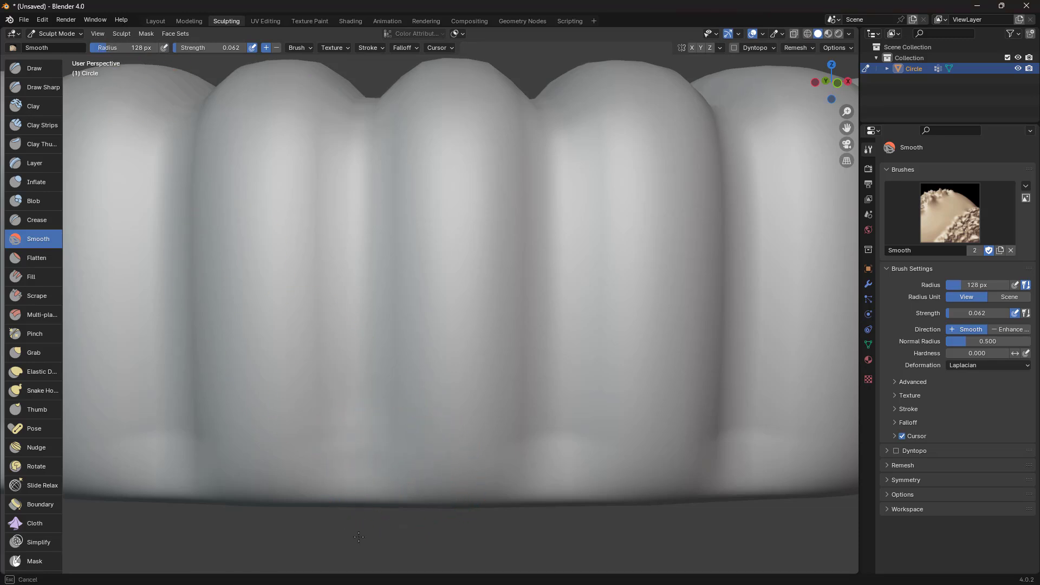
{"action": "key", "text": "Escape"}
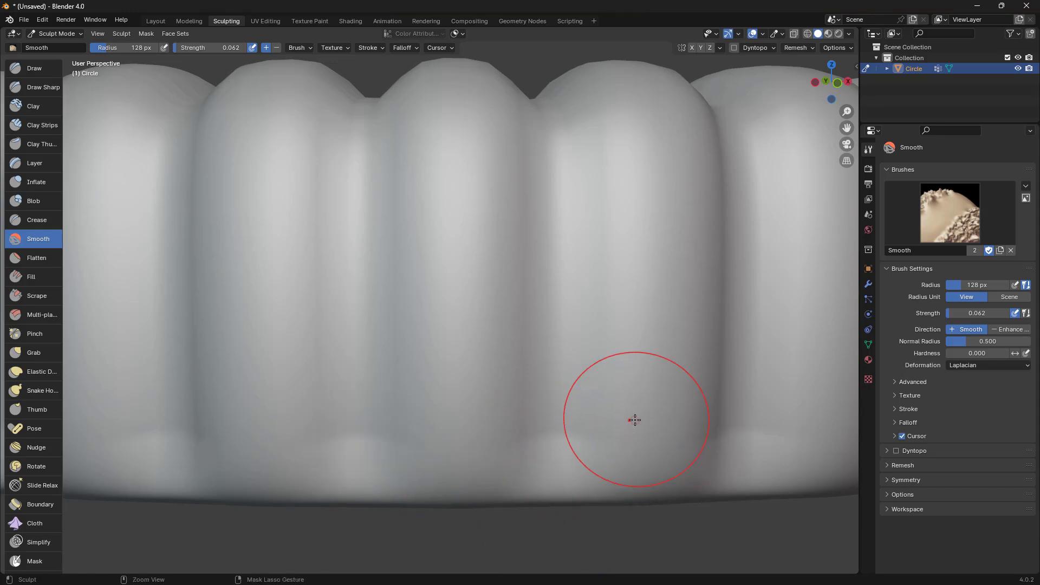
{"action": "scroll", "coordinate": [635, 419], "scroll_direction": "down", "scroll_amount": 5}
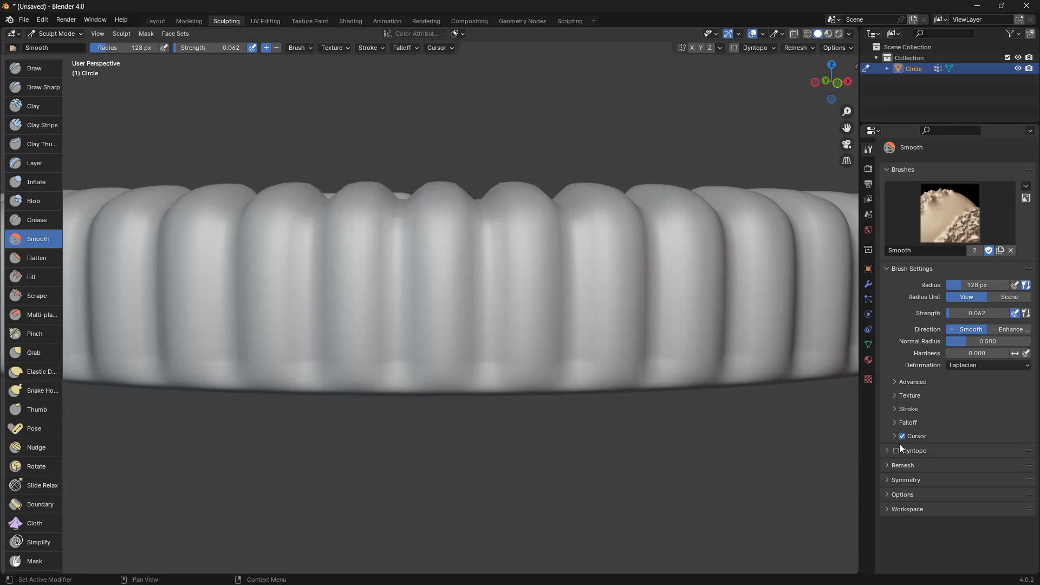
Step: Set the brush's radial symmetry to 50 around the Z axis
{"action": "left_click", "coordinate": [902, 480]}
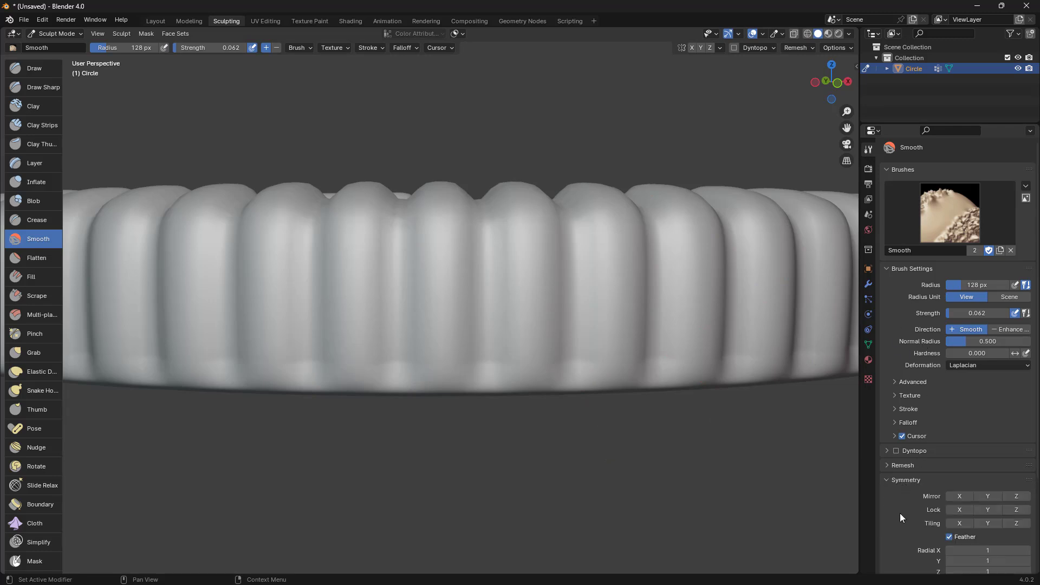
{"action": "scroll", "coordinate": [899, 512], "scroll_direction": "down", "scroll_amount": 3}
{"action": "scroll", "coordinate": [680, 389], "scroll_direction": "down", "scroll_amount": 3}
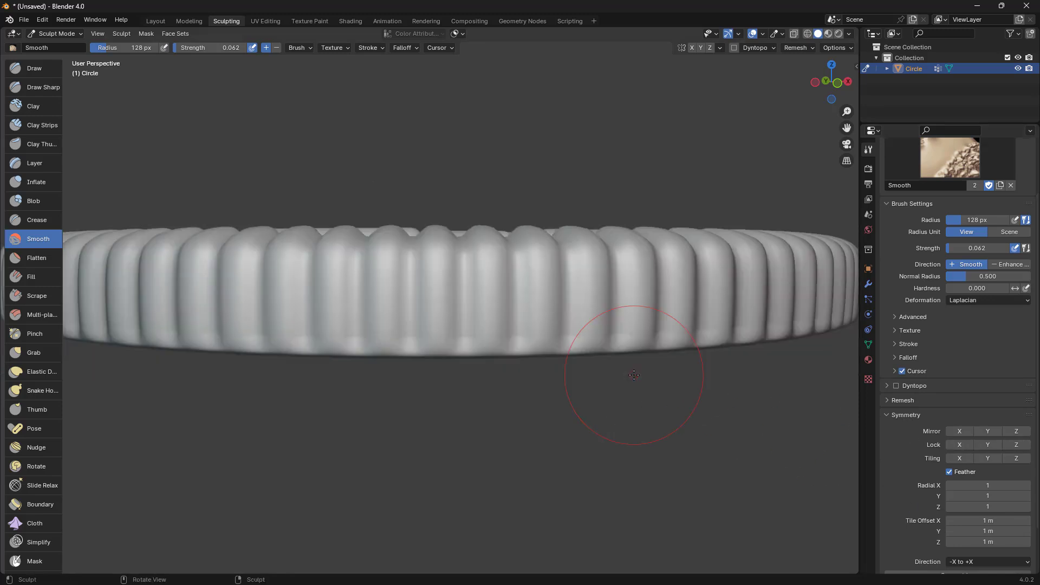
{"action": "scroll", "coordinate": [901, 485], "scroll_direction": "down", "scroll_amount": 1}
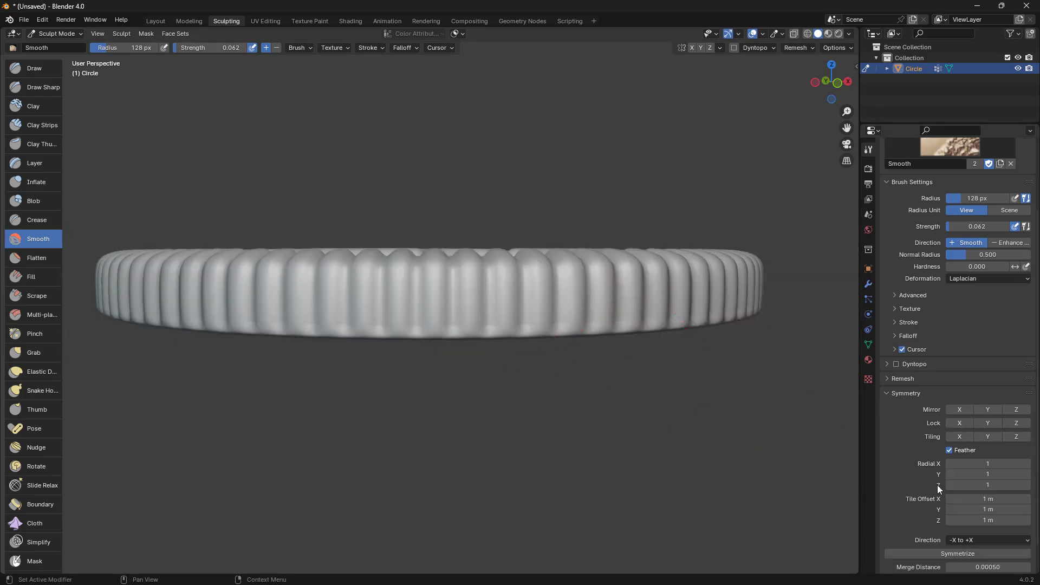
{"action": "left_click", "coordinate": [985, 485]}
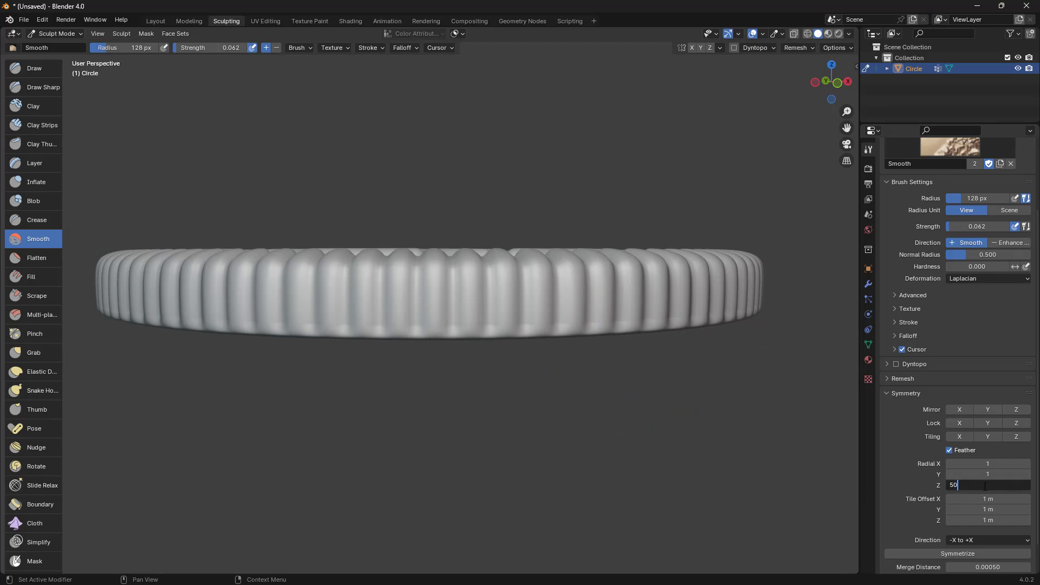
{"action": "type", "text": "50"}
{"action": "key", "text": "Return"}
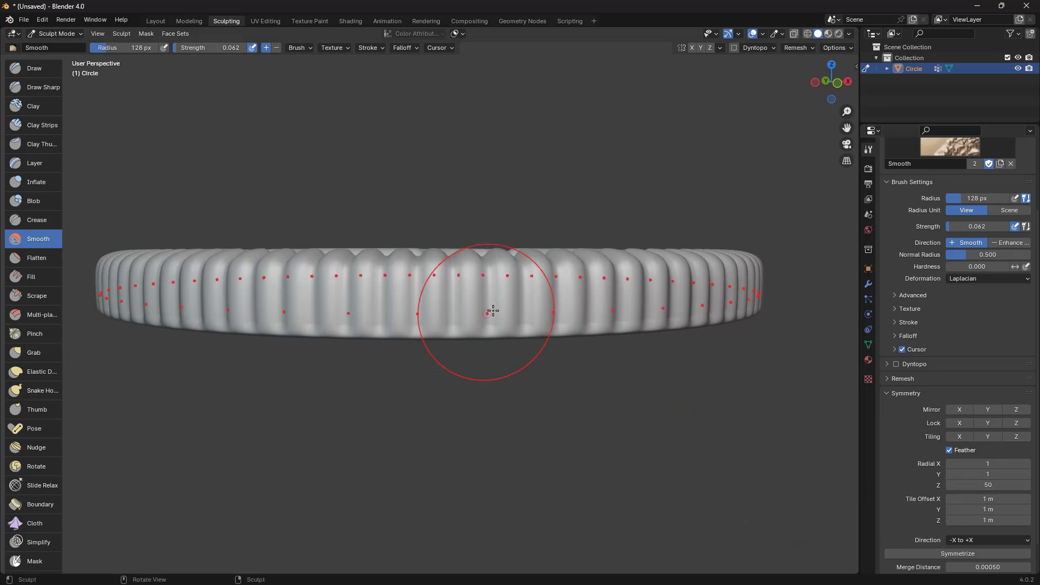
{"action": "mouse_move", "coordinate": [526, 302]}
{"action": "left_mouse_down"}
{"action": "mouse_move", "coordinate": [494, 306]}
{"action": "mouse_move", "coordinate": [534, 316]}
{"action": "mouse_move", "coordinate": [502, 318]}
{"action": "mouse_move", "coordinate": [545, 314]}
{"action": "mouse_move", "coordinate": [534, 314]}
{"action": "left_mouse_up"}
{"action": "scroll", "coordinate": [534, 315], "scroll_direction": "up", "scroll_amount": 4}
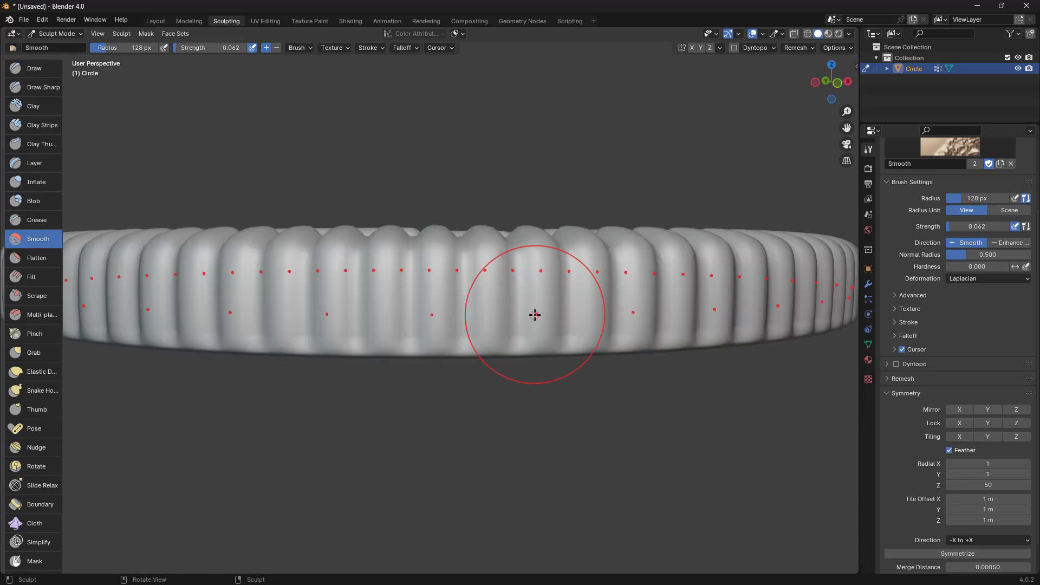
Step: Try a radial symmetry of 50 on the X axis and set it back to 1
{"action": "scroll", "coordinate": [535, 314], "scroll_direction": "down", "scroll_amount": 1}
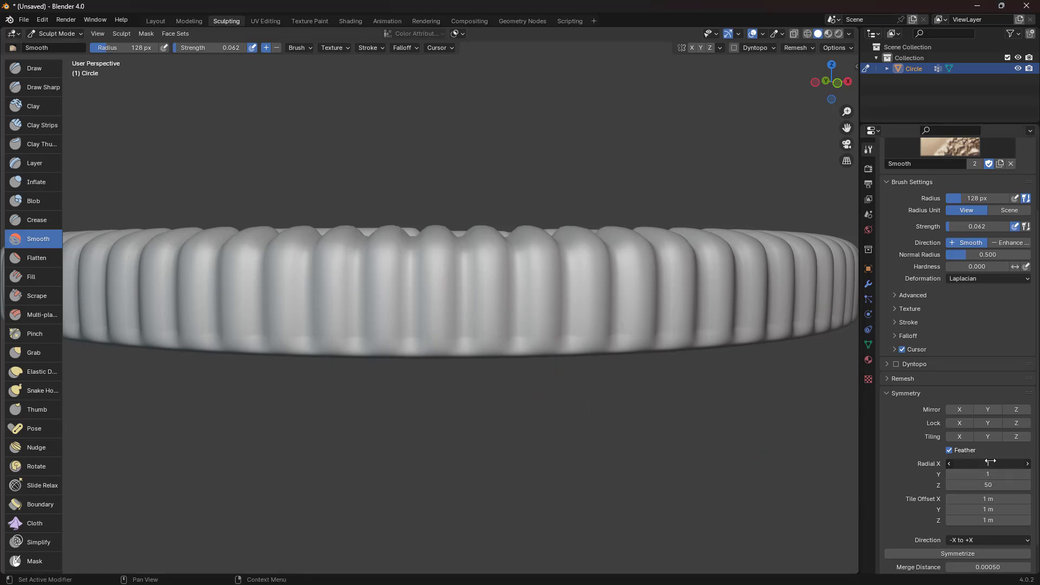
{"action": "type", "text": "50"}
{"action": "key", "text": "Return"}
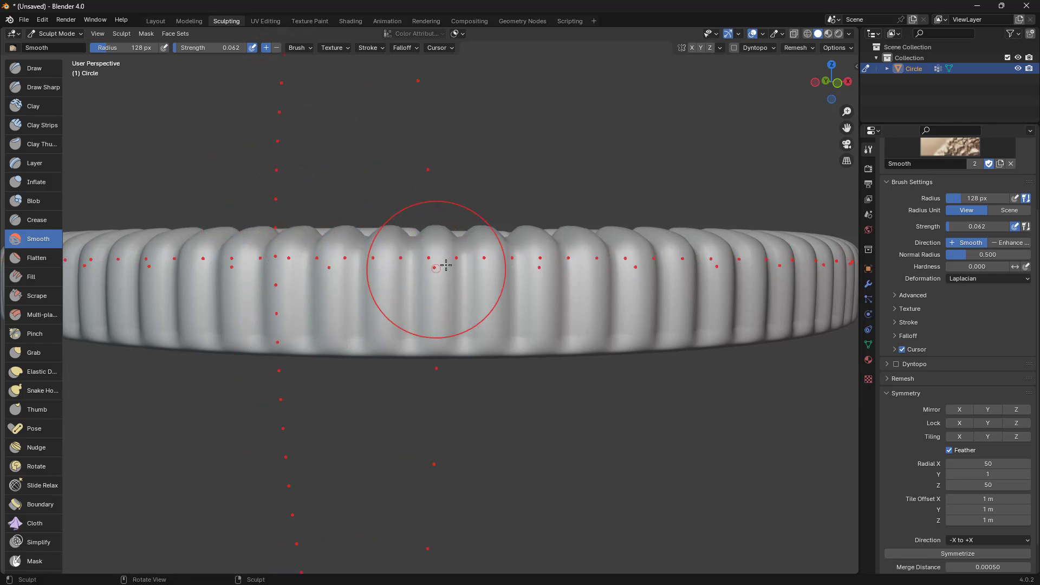
{"action": "left_click", "coordinate": [981, 463]}
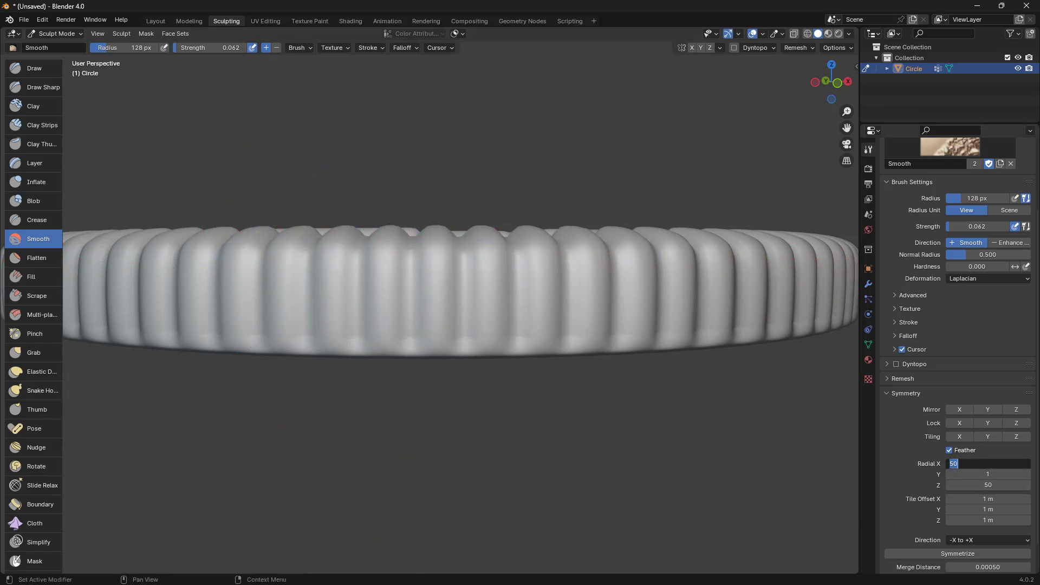
{"action": "type", "text": "1"}
{"action": "key", "text": "Return"}
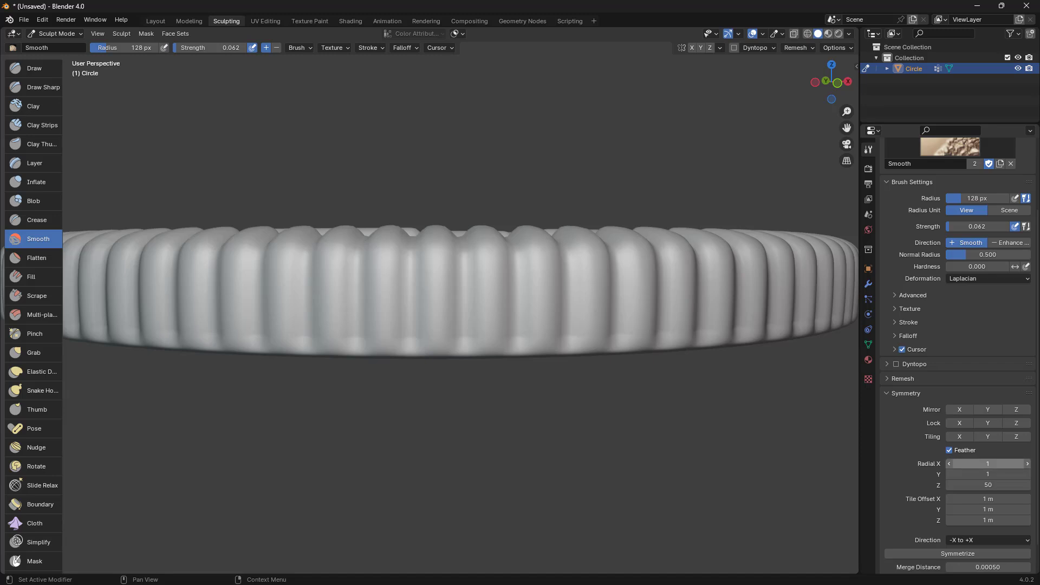
Step: Smooth the lower rib ends with short strokes near the bottom edge, using the radially symmetric Smooth brush
{"action": "scroll", "coordinate": [428, 333], "scroll_direction": "up", "scroll_amount": 7}
{"action": "middle_click_drag", "start_coordinate": [440, 346], "coordinate": [451, 350]}
{"action": "mouse_move", "coordinate": [401, 385]}
{"action": "left_mouse_down"}
{"action": "mouse_move", "coordinate": [352, 393]}
{"action": "mouse_move", "coordinate": [375, 399]}
{"action": "mouse_move", "coordinate": [388, 420]}
{"action": "left_mouse_up"}
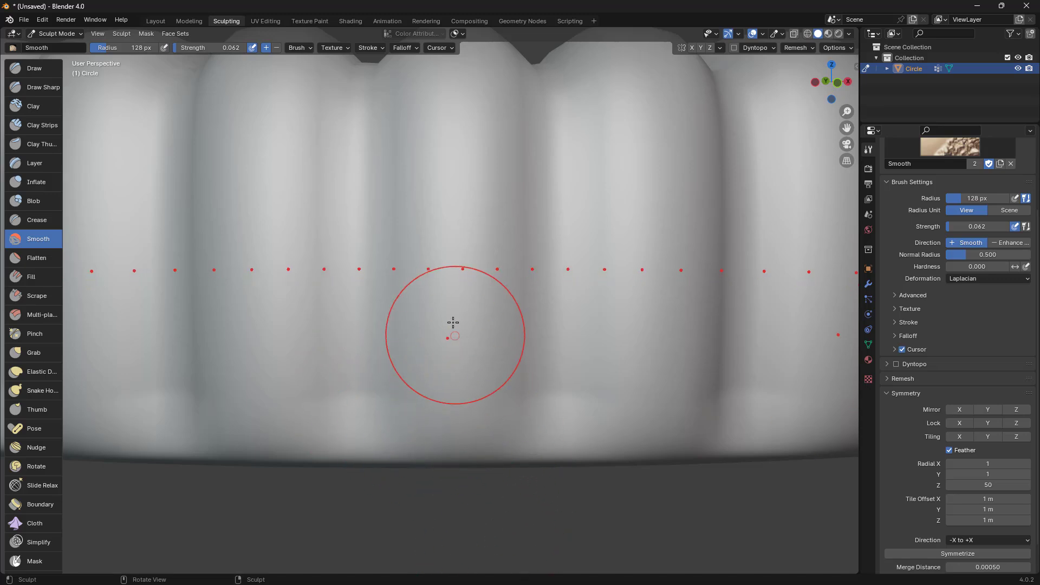
{"action": "scroll", "coordinate": [452, 400], "scroll_direction": "down", "scroll_amount": 8}
{"action": "mouse_move", "coordinate": [473, 324]}
{"action": "left_mouse_down"}
{"action": "mouse_move", "coordinate": [476, 294]}
{"action": "mouse_move", "coordinate": [462, 315]}
{"action": "mouse_move", "coordinate": [372, 318]}
{"action": "mouse_move", "coordinate": [416, 317]}
{"action": "left_mouse_up"}
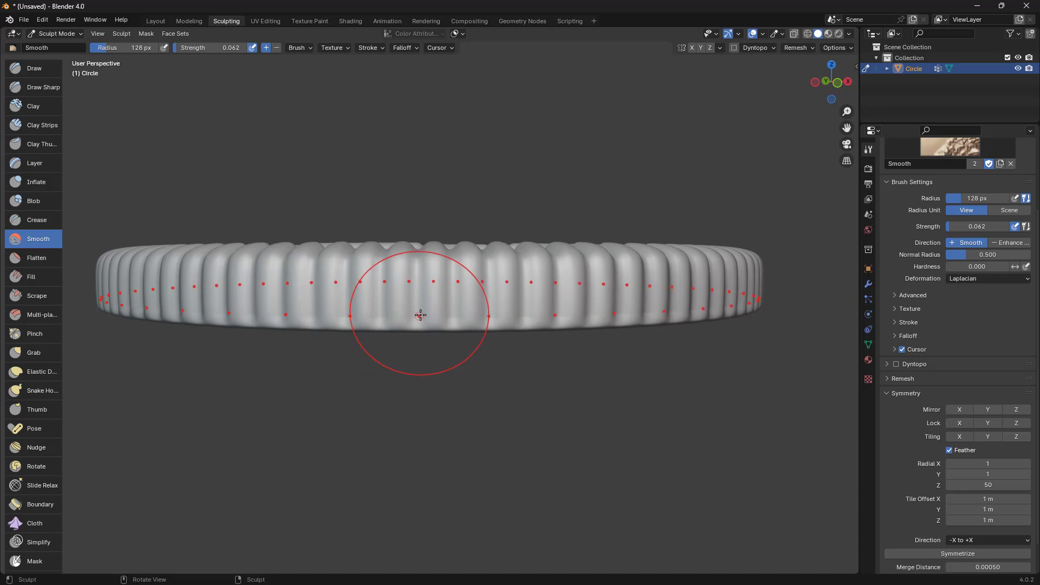
{"action": "scroll", "coordinate": [417, 316], "scroll_direction": "up", "scroll_amount": 4}
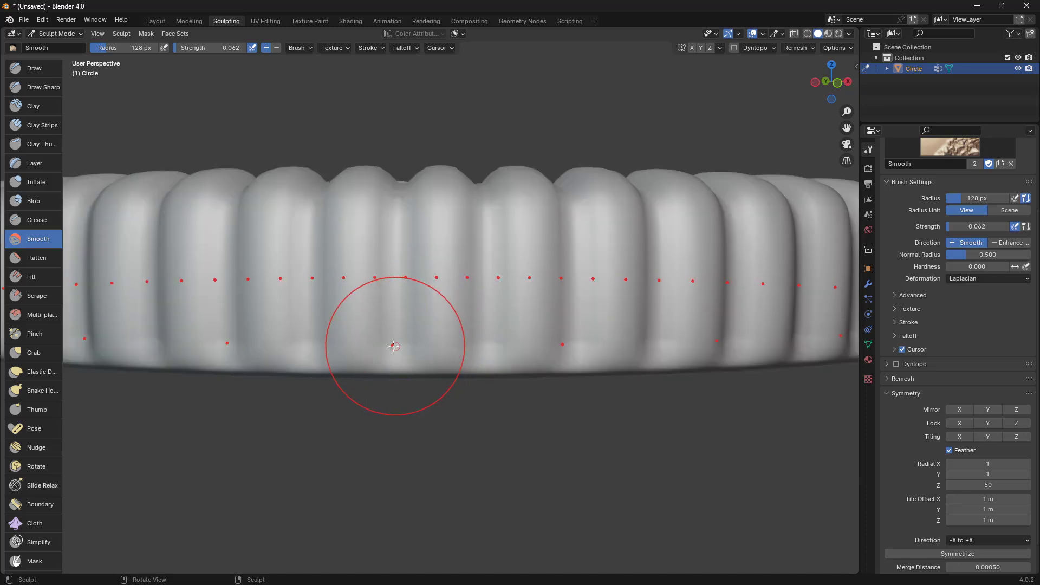
{"action": "mouse_move", "coordinate": [394, 343]}
{"action": "left_mouse_down"}
{"action": "mouse_move", "coordinate": [432, 346]}
{"action": "mouse_move", "coordinate": [385, 344]}
{"action": "mouse_move", "coordinate": [413, 338]}
{"action": "mouse_move", "coordinate": [392, 340]}
{"action": "left_mouse_up"}
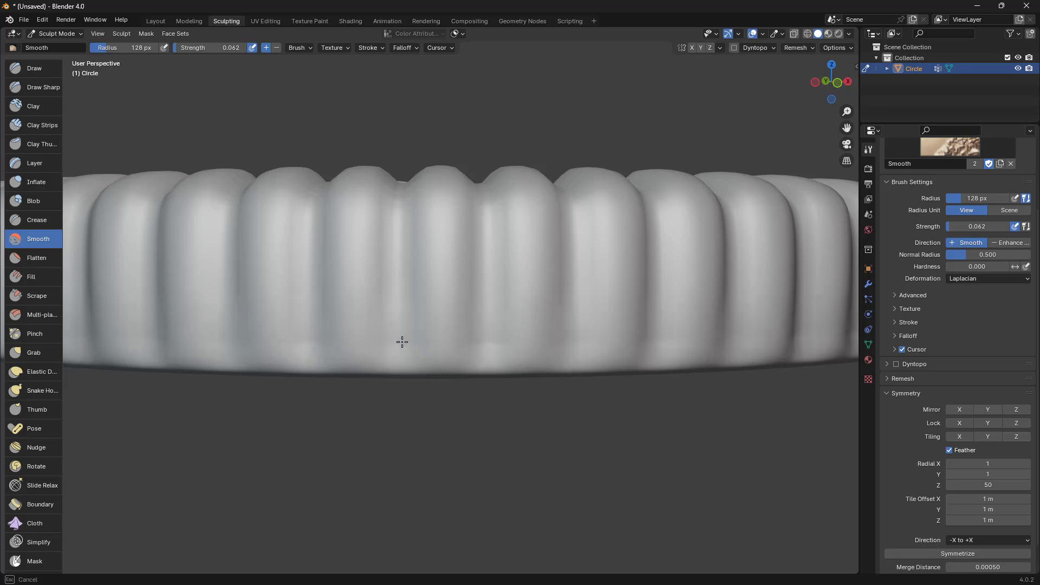
Step: Smooth across several neighbouring ribs with long horizontal strokes so their lower ends blend into the bottom edge
{"action": "scroll", "coordinate": [450, 335], "scroll_direction": "up", "scroll_amount": 5}
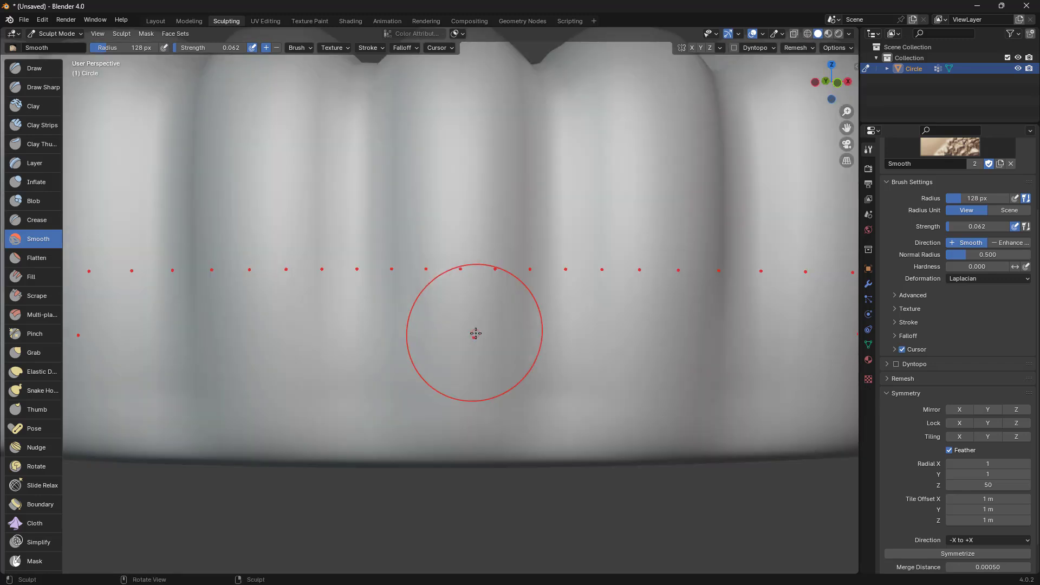
{"action": "mouse_move", "coordinate": [554, 423]}
{"action": "left_mouse_down"}
{"action": "mouse_move", "coordinate": [558, 450]}
{"action": "mouse_move", "coordinate": [545, 399]}
{"action": "mouse_move", "coordinate": [341, 405]}
{"action": "left_mouse_up"}
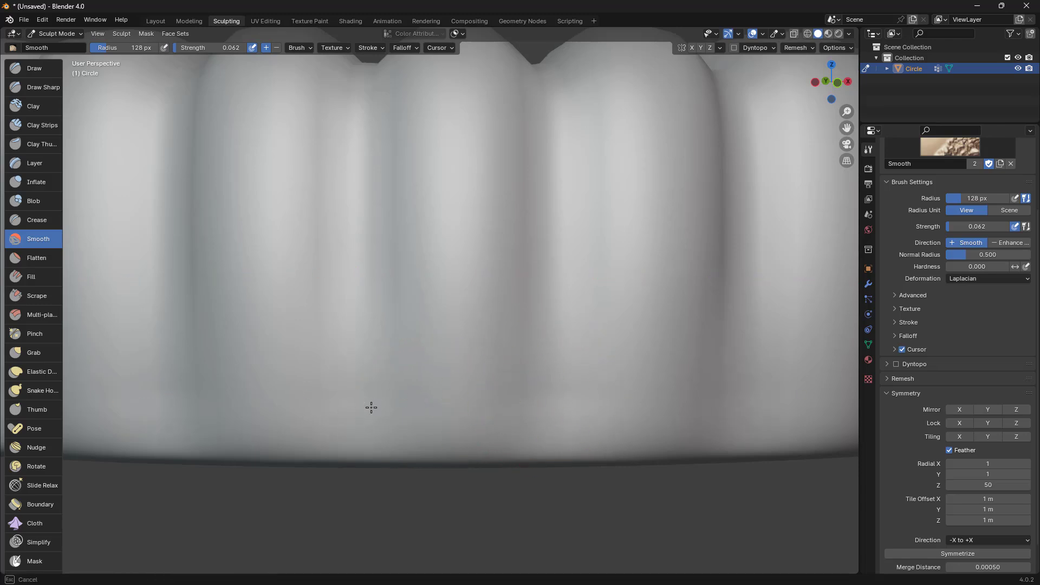
{"action": "left_click_drag", "start_coordinate": [122, 399], "coordinate": [206, 393]}
{"action": "scroll", "coordinate": [411, 363], "scroll_direction": "down", "scroll_amount": 4}
{"action": "left_click_drag", "start_coordinate": [618, 325], "coordinate": [642, 338]}
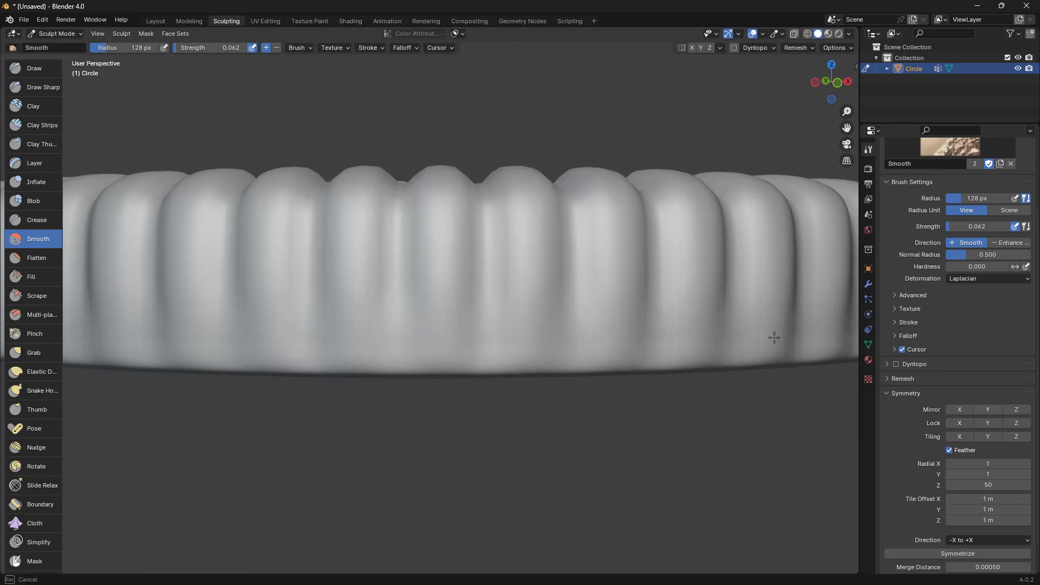
{"action": "mouse_move", "coordinate": [721, 341]}
{"action": "left_mouse_down"}
{"action": "mouse_move", "coordinate": [102, 318]}
{"action": "mouse_move", "coordinate": [238, 325]}
{"action": "left_mouse_up"}
Step: Check the smoothed bottom edge around the biscuit's side and from underneath
{"action": "scroll", "coordinate": [463, 304], "scroll_direction": "down", "scroll_amount": 4}
{"action": "middle_click_drag", "start_coordinate": [637, 296], "coordinate": [569, 293]}
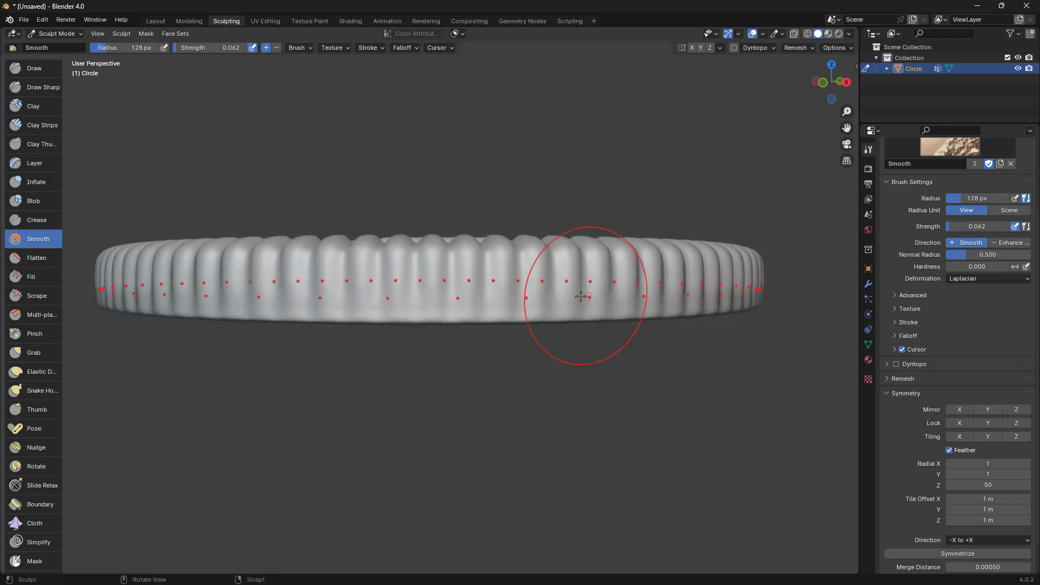
{"action": "middle_click_drag", "start_coordinate": [309, 302], "coordinate": [294, 309]}
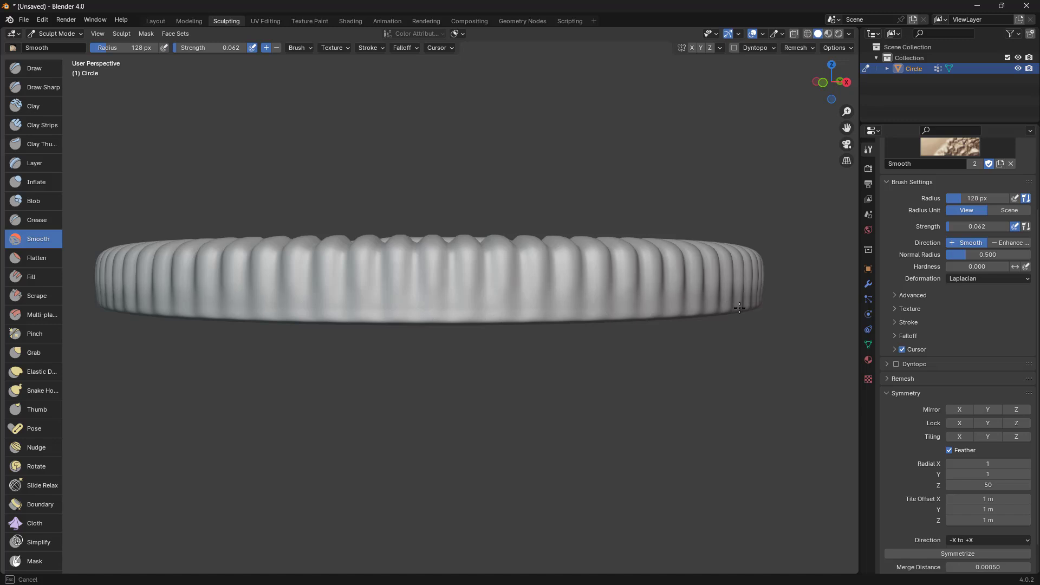
{"action": "mouse_move", "coordinate": [740, 307]}
{"action": "middle_mouse_down"}
{"action": "mouse_move", "coordinate": [692, 292]}
{"action": "mouse_move", "coordinate": [625, 239]}
{"action": "mouse_move", "coordinate": [622, 216]}
{"action": "middle_mouse_up"}
{"action": "middle_click_drag", "start_coordinate": [340, 66], "coordinate": [337, 69]}
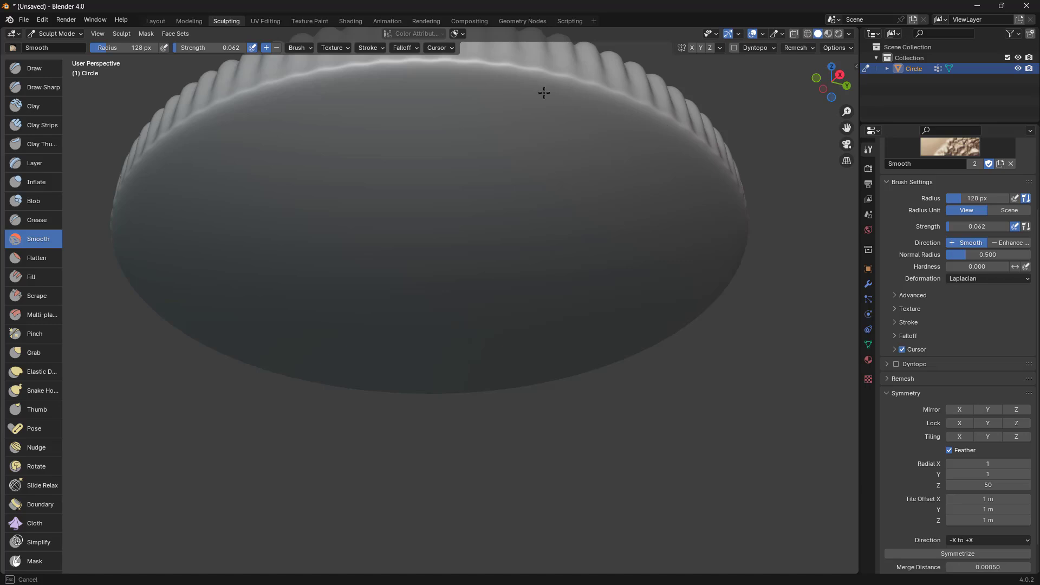
{"action": "mouse_move", "coordinate": [336, 96]}
{"action": "middle_mouse_down"}
{"action": "mouse_move", "coordinate": [248, 96]}
{"action": "mouse_move", "coordinate": [347, 86]}
{"action": "mouse_move", "coordinate": [495, 172]}
{"action": "middle_mouse_up"}
Step: Smooth the lower rib ends again from slightly above and raise the brush strength to 0.207
{"action": "scroll", "coordinate": [520, 268], "scroll_direction": "up", "scroll_amount": 4}
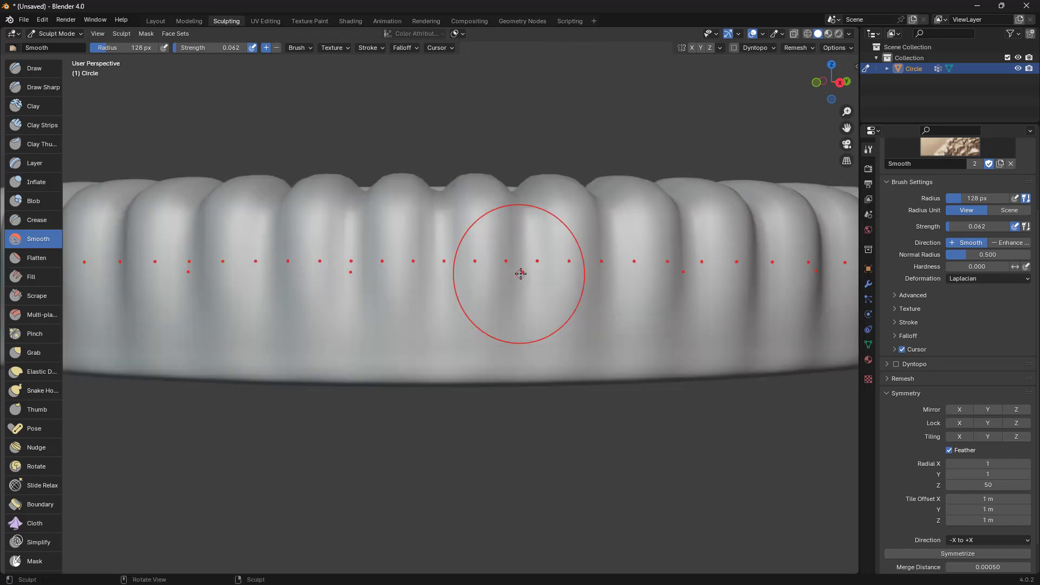
{"action": "middle_click_drag", "start_coordinate": [520, 274], "coordinate": [517, 325]}
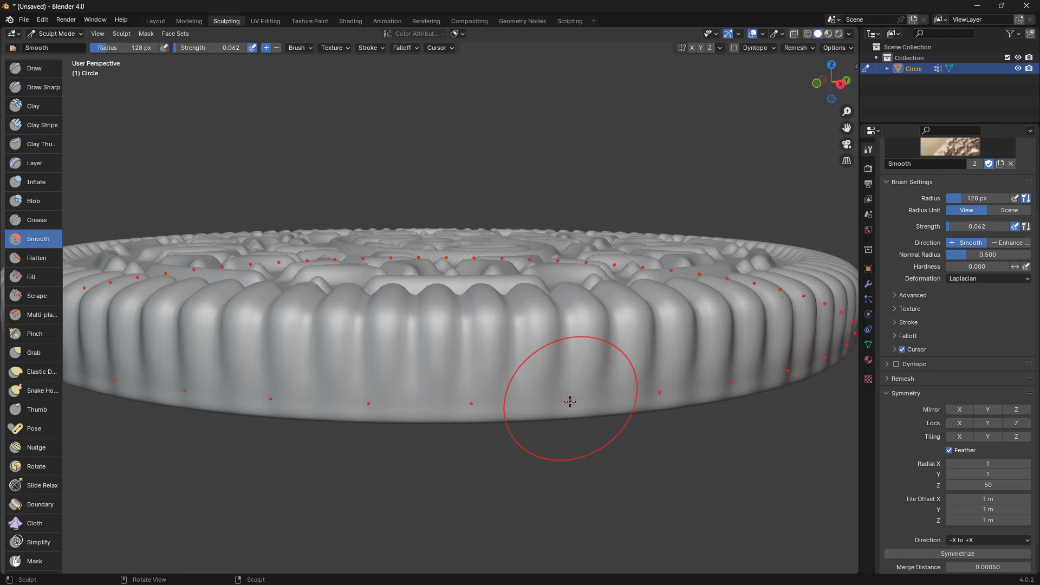
{"action": "mouse_move", "coordinate": [579, 400]}
{"action": "left_mouse_down"}
{"action": "mouse_move", "coordinate": [594, 406]}
{"action": "mouse_move", "coordinate": [563, 379]}
{"action": "left_mouse_up"}
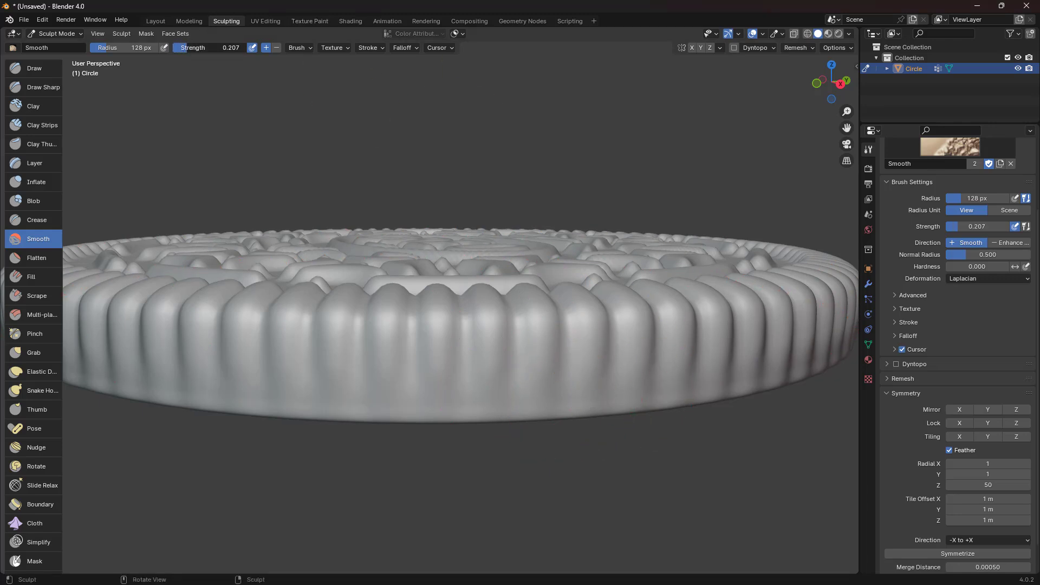
Step: Raise the Smooth brush strength to 0.251 and smooth the lower rib ends along the biscuit's bottom edge
{"action": "left_click_drag", "start_coordinate": [522, 411], "coordinate": [523, 404]}
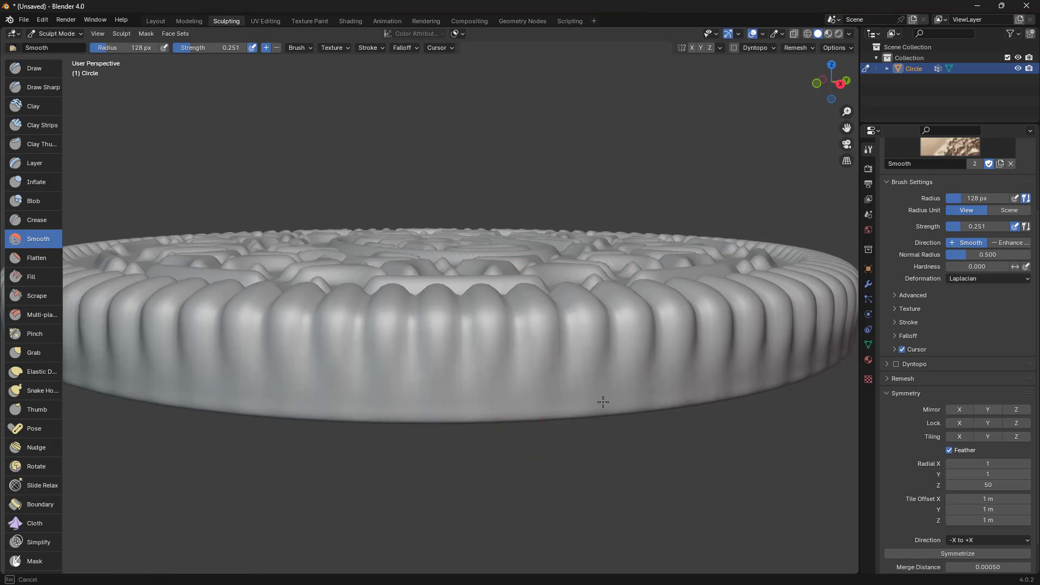
{"action": "mouse_move", "coordinate": [702, 402]}
{"action": "left_mouse_down"}
{"action": "mouse_move", "coordinate": [688, 418]}
{"action": "mouse_move", "coordinate": [650, 395]}
{"action": "left_mouse_up"}
{"action": "mouse_move", "coordinate": [650, 395]}
{"action": "middle_mouse_down"}
{"action": "mouse_move", "coordinate": [633, 377]}
{"action": "mouse_move", "coordinate": [645, 347]}
{"action": "middle_mouse_up"}
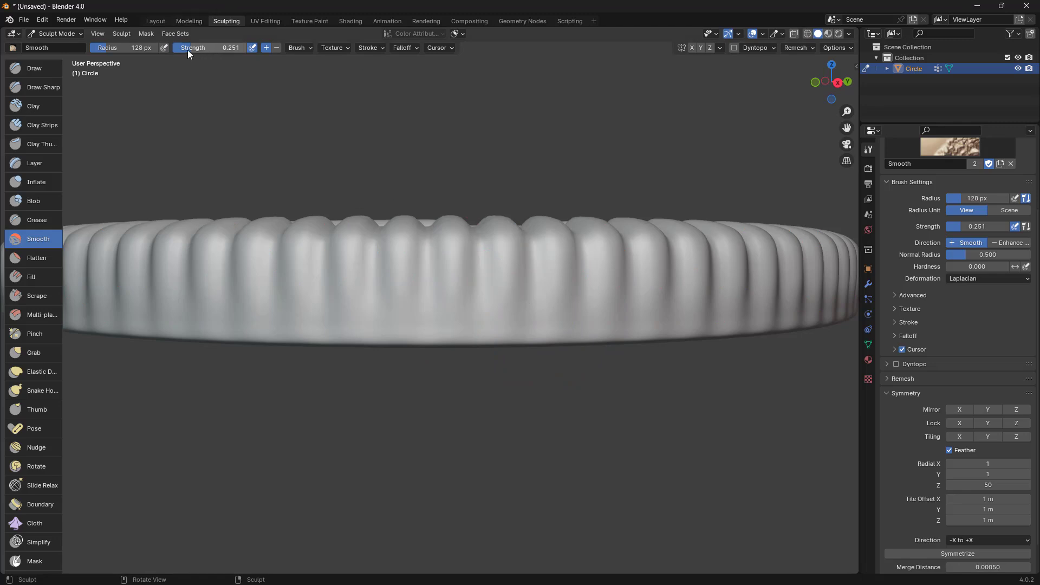
Step: Set the Smooth brush radius to 27 px and try short strokes along the lower band of the ribs
{"action": "left_click_drag", "start_coordinate": [130, 48], "coordinate": [100, 47]}
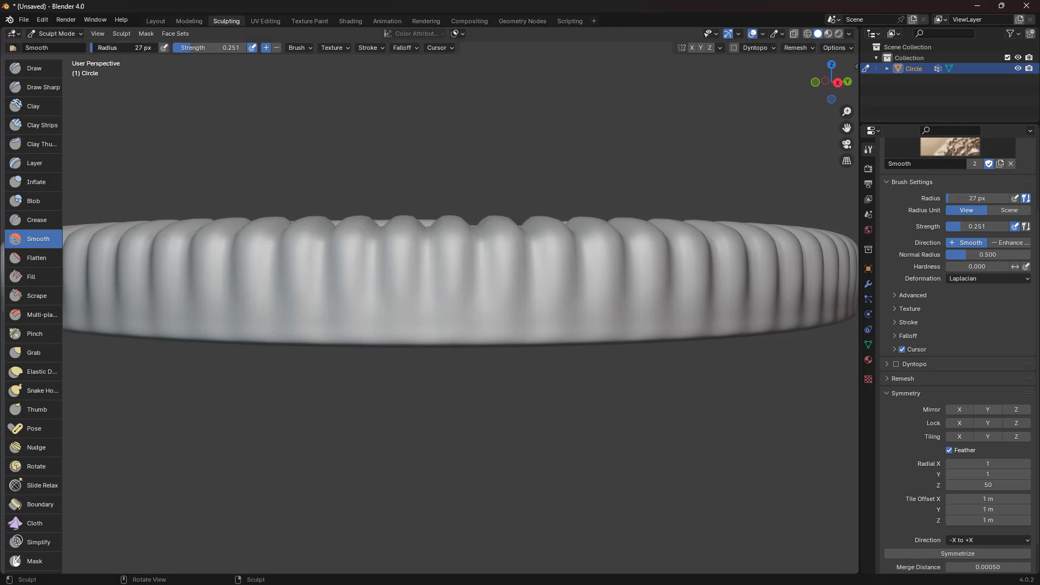
{"action": "left_click_drag", "start_coordinate": [488, 320], "coordinate": [528, 326]}
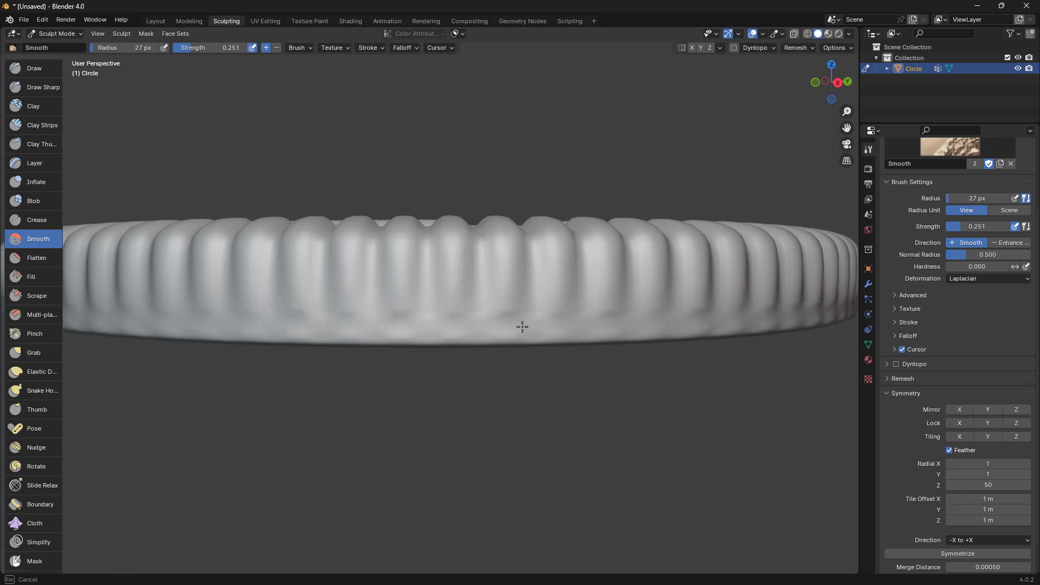
{"action": "left_click_drag", "start_coordinate": [610, 326], "coordinate": [626, 343]}
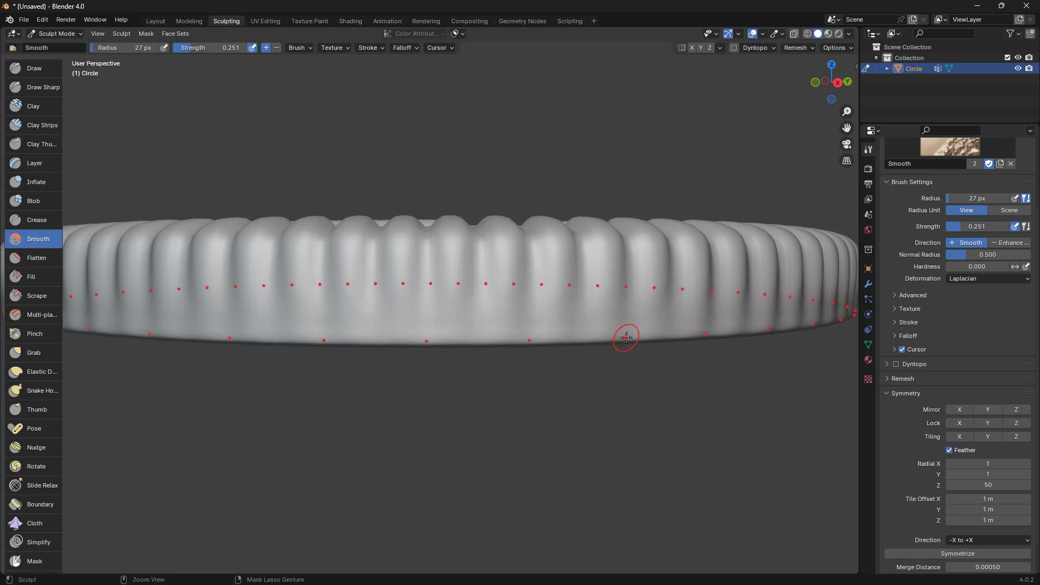
{"action": "scroll", "coordinate": [645, 325], "scroll_direction": "down", "scroll_amount": 4}
{"action": "middle_click_drag", "start_coordinate": [647, 325], "coordinate": [713, 350]}
{"action": "scroll", "coordinate": [597, 364], "scroll_direction": "up", "scroll_amount": 3}
{"action": "scroll", "coordinate": [604, 372], "scroll_direction": "down", "scroll_amount": 3}
{"action": "middle_click_drag", "start_coordinate": [604, 371], "coordinate": [607, 368]}
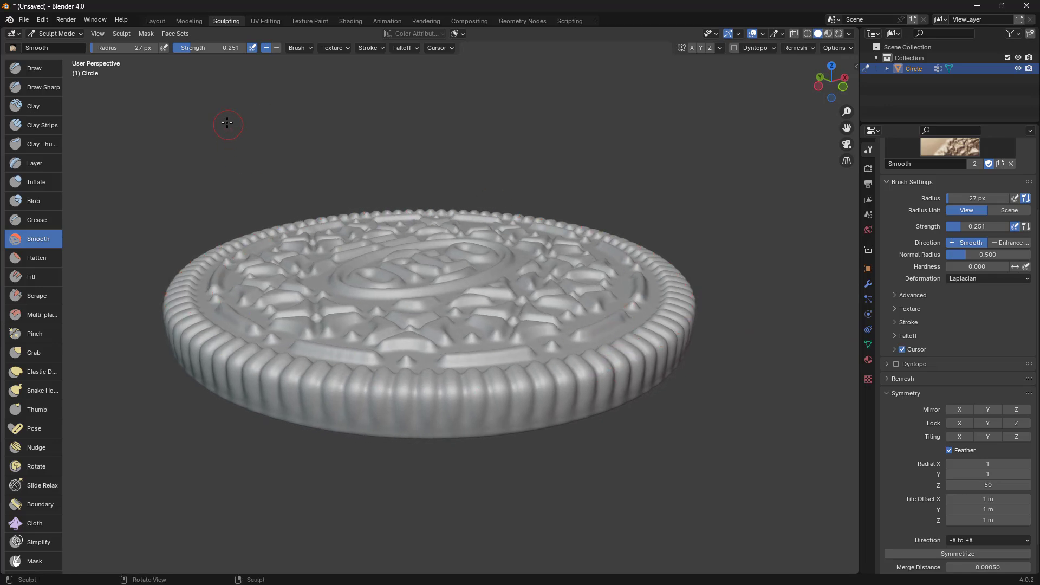
Step: Reduce the Smooth brush strength to 0.070 and lightly smooth the lower rib ends
{"action": "middle_click_drag", "start_coordinate": [228, 124], "coordinate": [198, 61]}
{"action": "scroll", "coordinate": [197, 59], "scroll_direction": "up", "scroll_amount": 5}
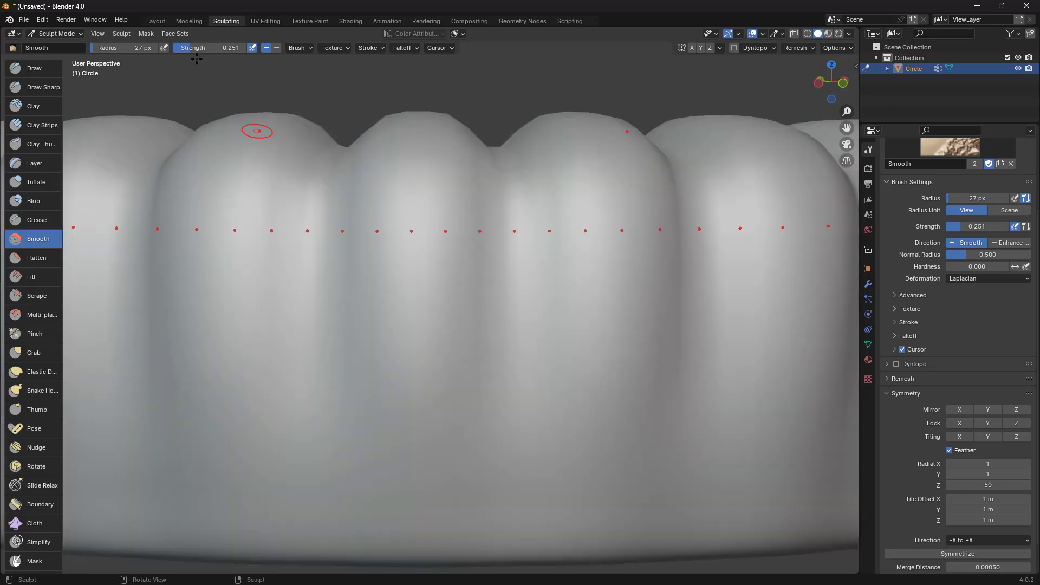
{"action": "left_click_drag", "start_coordinate": [188, 51], "coordinate": [178, 50]}
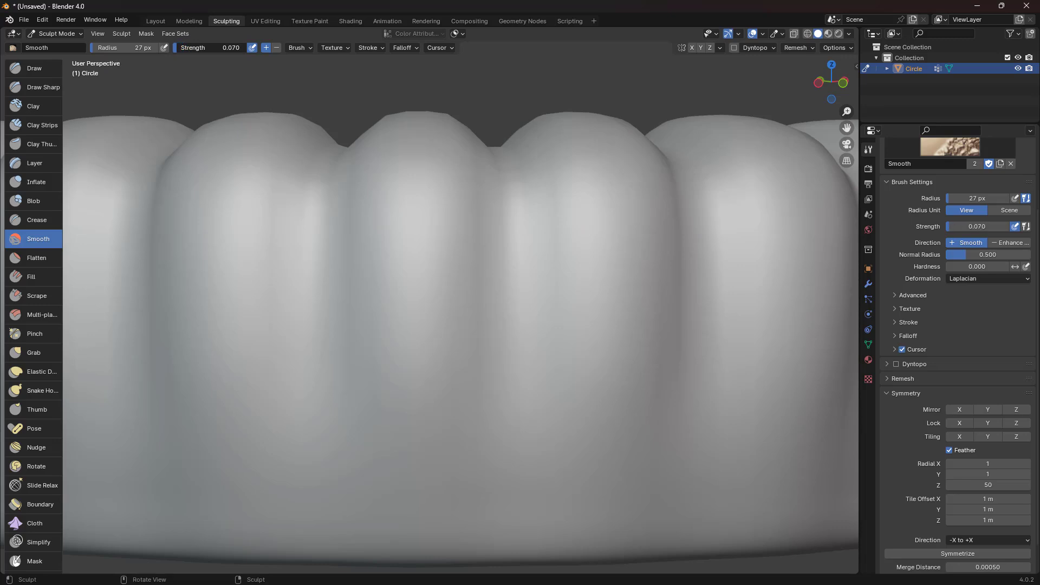
{"action": "scroll", "coordinate": [243, 184], "scroll_direction": "down", "scroll_amount": 5}
{"action": "scroll", "coordinate": [332, 258], "scroll_direction": "up", "scroll_amount": 3}
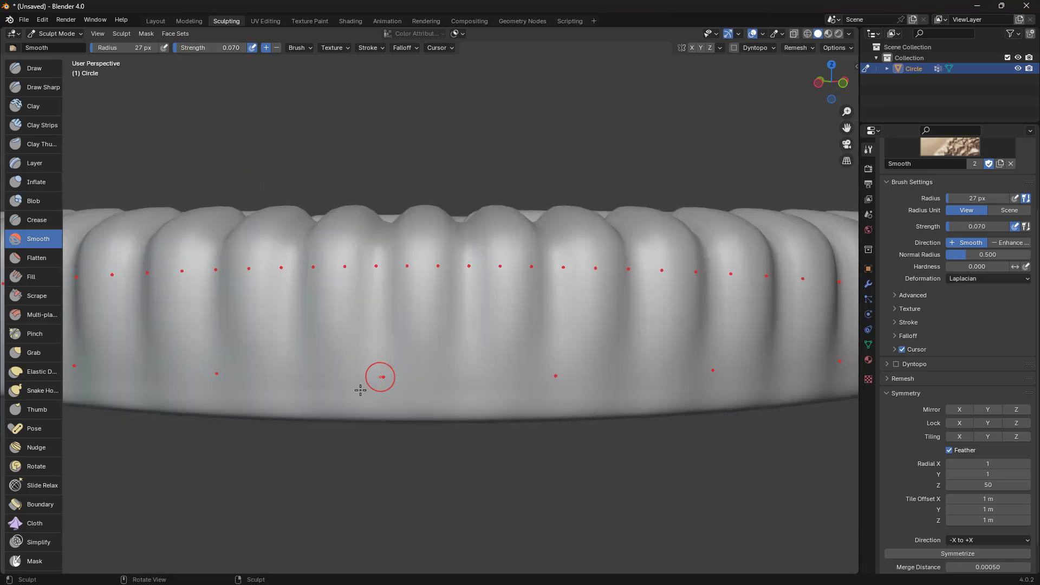
{"action": "mouse_move", "coordinate": [241, 371]}
{"action": "left_mouse_down"}
{"action": "mouse_move", "coordinate": [243, 397]}
{"action": "mouse_move", "coordinate": [273, 395]}
{"action": "mouse_move", "coordinate": [259, 383]}
{"action": "mouse_move", "coordinate": [248, 403]}
{"action": "mouse_move", "coordinate": [308, 391]}
{"action": "mouse_move", "coordinate": [216, 379]}
{"action": "left_mouse_up"}
Step: Smooth the bottom edge with long horizontal strokes from several sides of the biscuit
{"action": "middle_click_drag", "start_coordinate": [217, 379], "coordinate": [281, 385]}
{"action": "scroll", "coordinate": [281, 385], "scroll_direction": "down", "scroll_amount": 3}
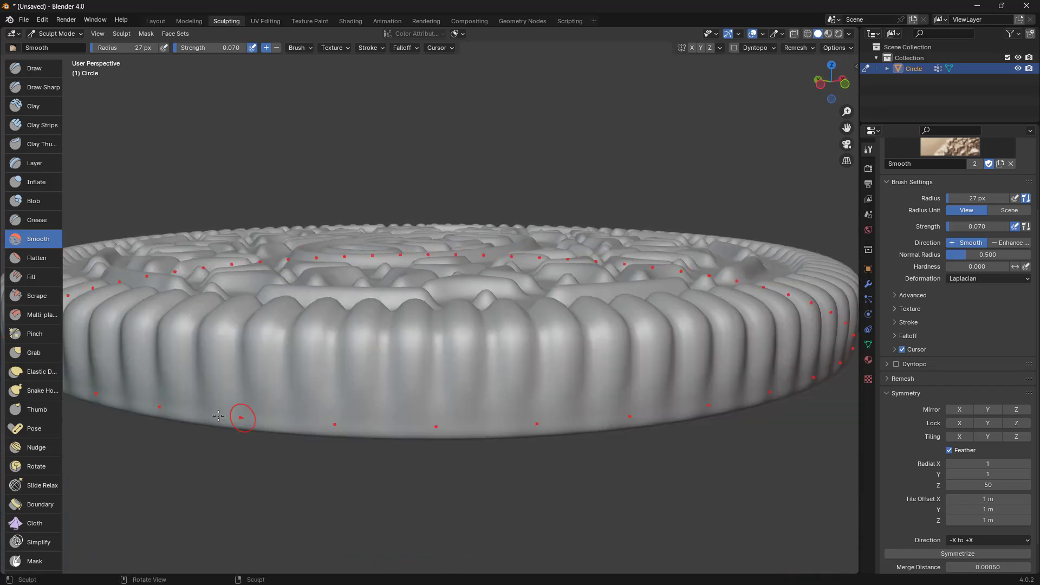
{"action": "left_click_drag", "start_coordinate": [189, 407], "coordinate": [102, 398]}
{"action": "left_click_drag", "start_coordinate": [183, 402], "coordinate": [158, 390]}
{"action": "middle_click_drag", "start_coordinate": [158, 390], "coordinate": [464, 424]}
{"action": "left_click_drag", "start_coordinate": [488, 425], "coordinate": [583, 424]}
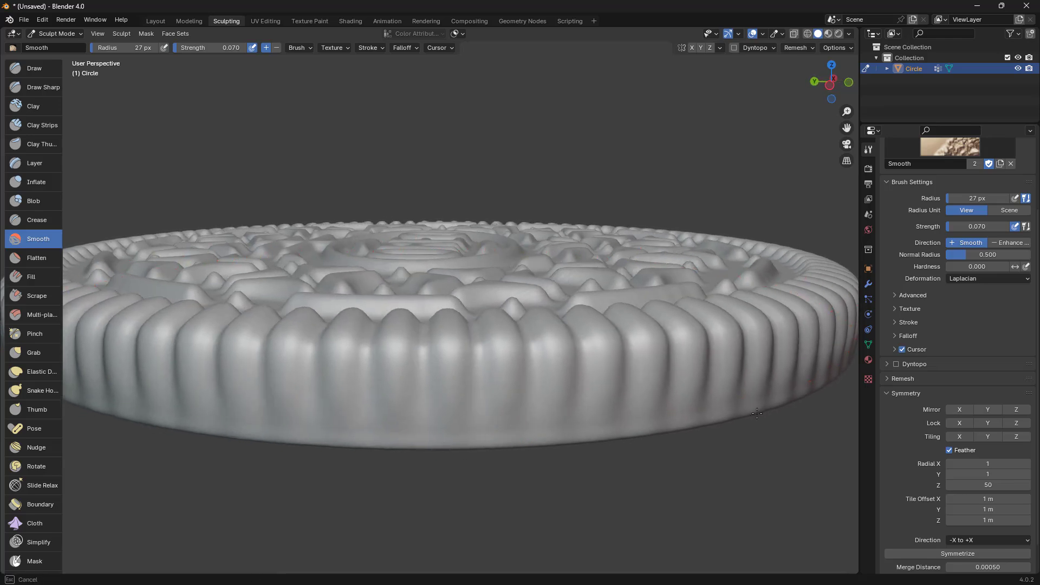
{"action": "left_click_drag", "start_coordinate": [757, 414], "coordinate": [757, 414]}
Step: Switch to the Layout workspace and inspect the sculpted ribs and embossed top with the biscuit selected
{"action": "scroll", "coordinate": [455, 341], "scroll_direction": "down", "scroll_amount": 4}
{"action": "mouse_move", "coordinate": [455, 342]}
{"action": "middle_mouse_down"}
{"action": "mouse_move", "coordinate": [471, 341]}
{"action": "mouse_move", "coordinate": [464, 327]}
{"action": "middle_mouse_up"}
{"action": "scroll", "coordinate": [464, 327], "scroll_direction": "up", "scroll_amount": 1}
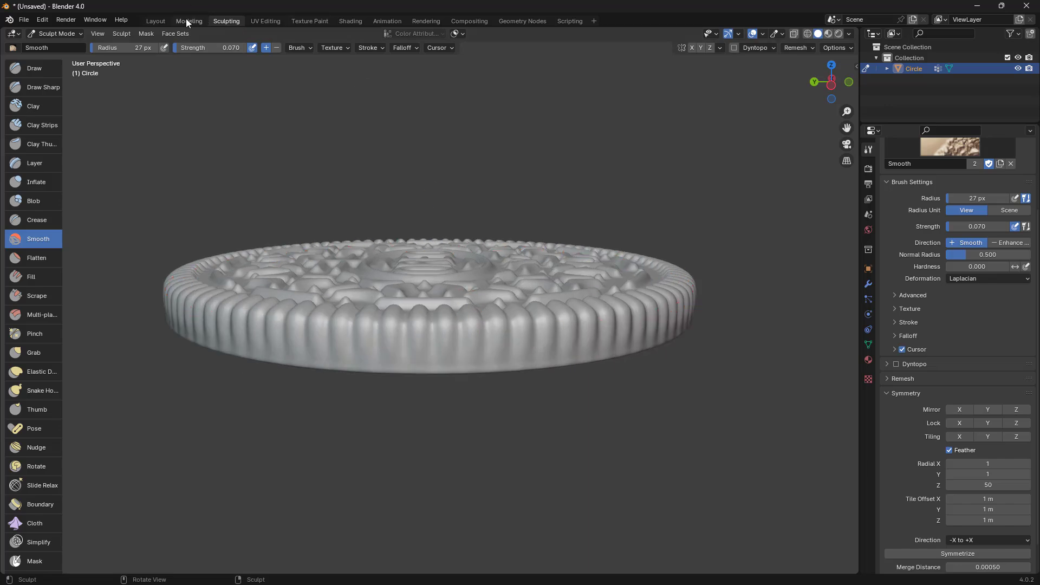
{"action": "left_click", "coordinate": [155, 20]}
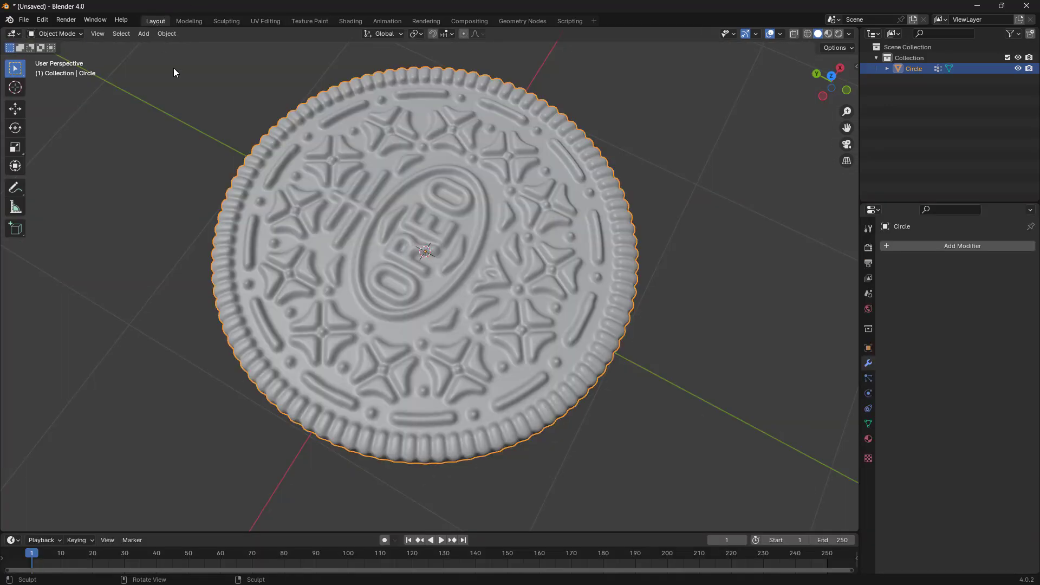
{"action": "scroll", "coordinate": [419, 285], "scroll_direction": "up", "scroll_amount": 2}
{"action": "middle_click_drag", "start_coordinate": [457, 330], "coordinate": [452, 261]}
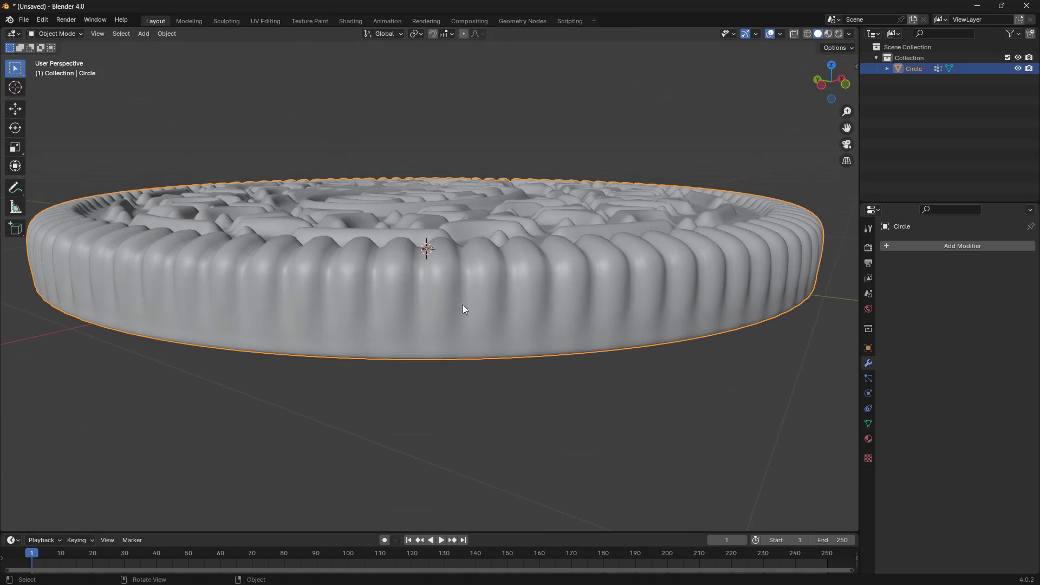
{"action": "scroll", "coordinate": [467, 311], "scroll_direction": "down", "scroll_amount": 2}
{"action": "left_click", "coordinate": [469, 374]}
{"action": "middle_click_drag", "start_coordinate": [513, 332], "coordinate": [517, 360]}
{"action": "left_click", "coordinate": [527, 336]}
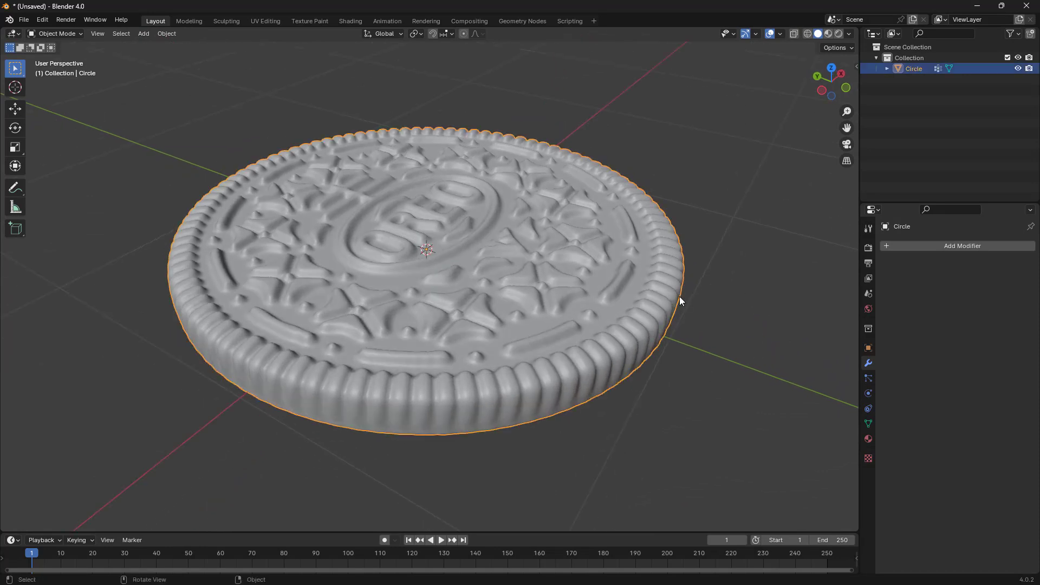
Step: Add a Smooth deform modifier to the biscuit to soften the embossed pattern
{"action": "scroll", "coordinate": [623, 306], "scroll_direction": "up", "scroll_amount": 2}
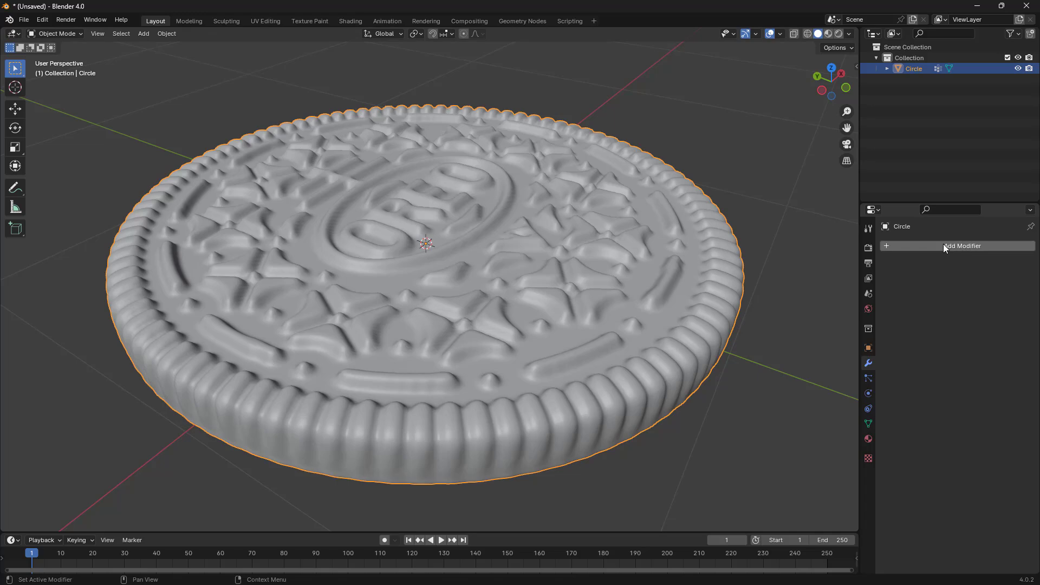
{"action": "scroll", "coordinate": [583, 281], "scroll_direction": "up", "scroll_amount": 3}
{"action": "middle_click_drag", "start_coordinate": [582, 280], "coordinate": [574, 334]}
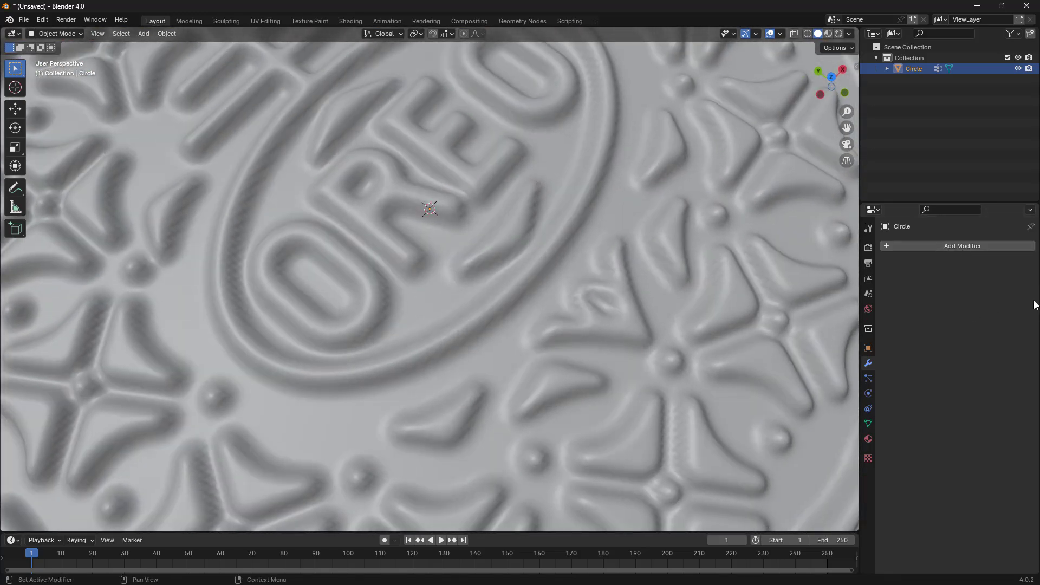
{"action": "left_click", "coordinate": [937, 244]}
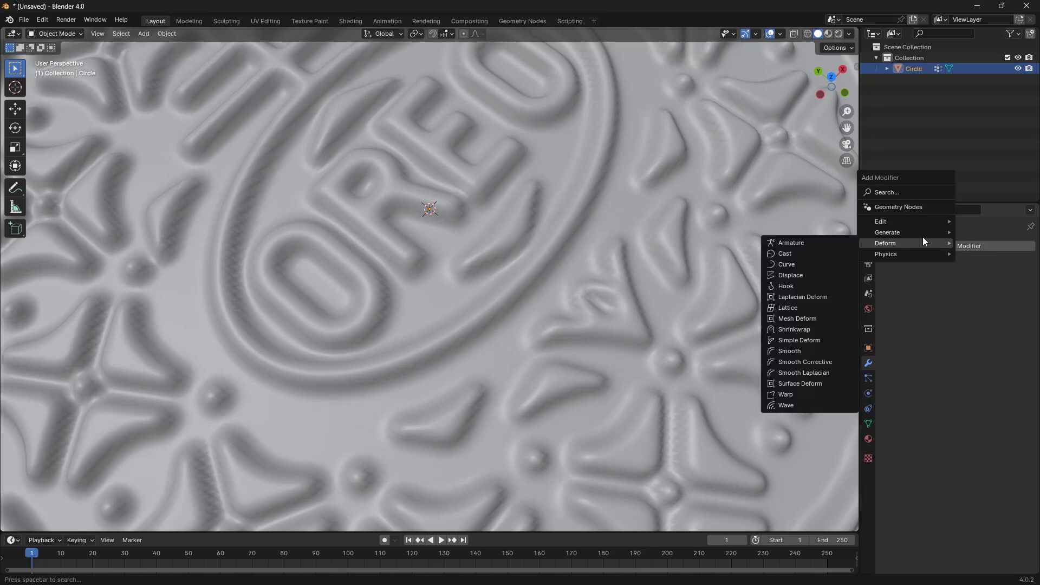
{"action": "left_click", "coordinate": [789, 352]}
Step: Set the Smooth modifier's repeat count to 4 and examine the embossed top up close
{"action": "scroll", "coordinate": [612, 295], "scroll_direction": "down", "scroll_amount": 4}
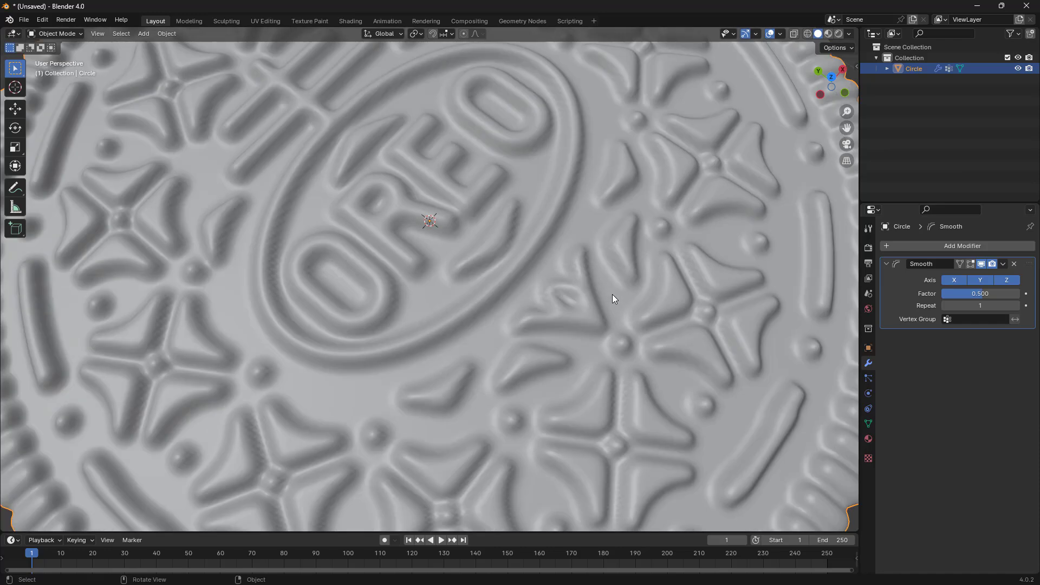
{"action": "middle_click_drag", "start_coordinate": [639, 302], "coordinate": [622, 272]}
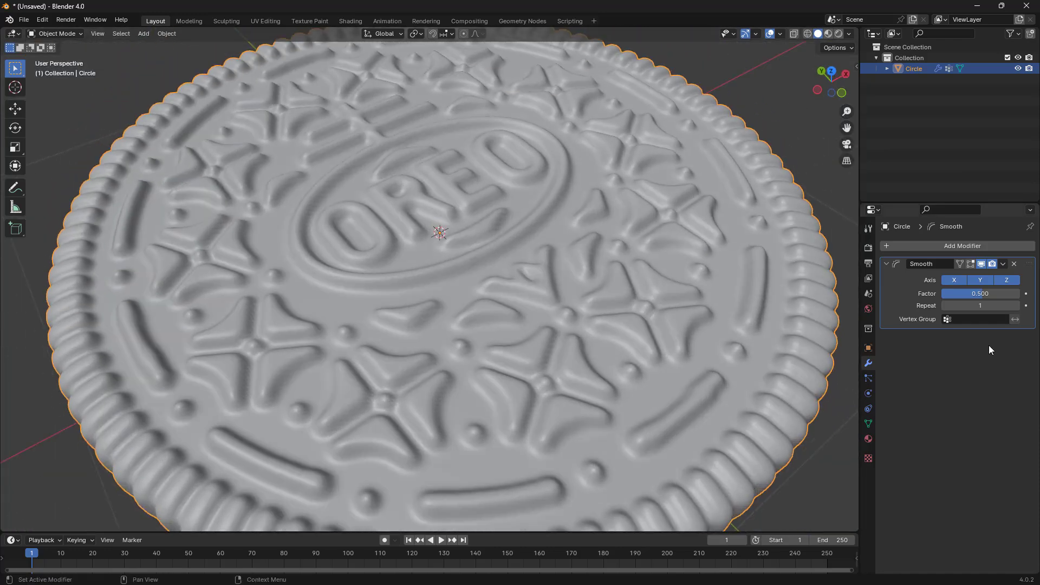
{"action": "left_click", "coordinate": [1017, 306]}
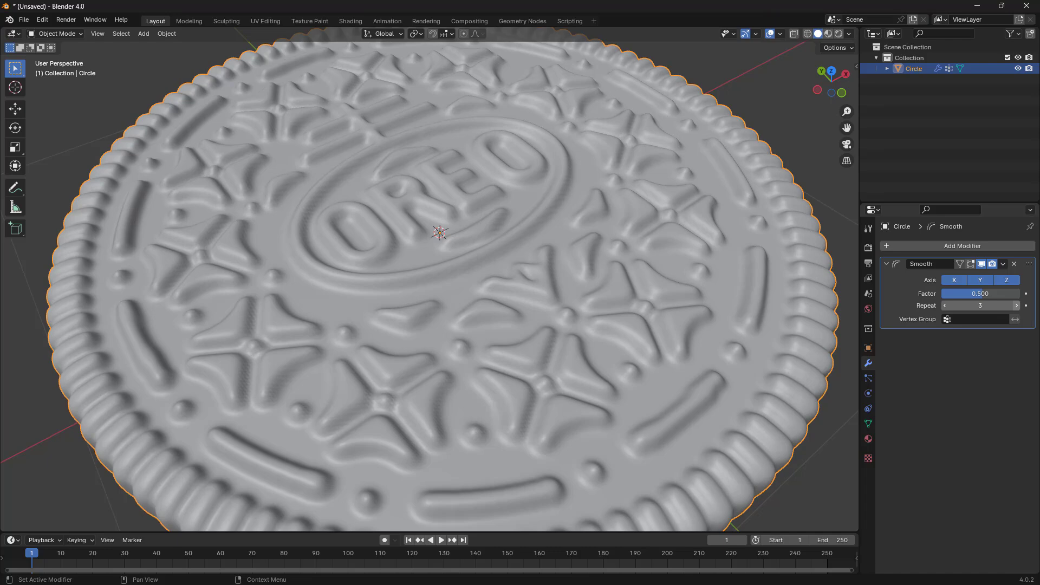
{"action": "scroll", "coordinate": [272, 255], "scroll_direction": "up", "scroll_amount": 8}
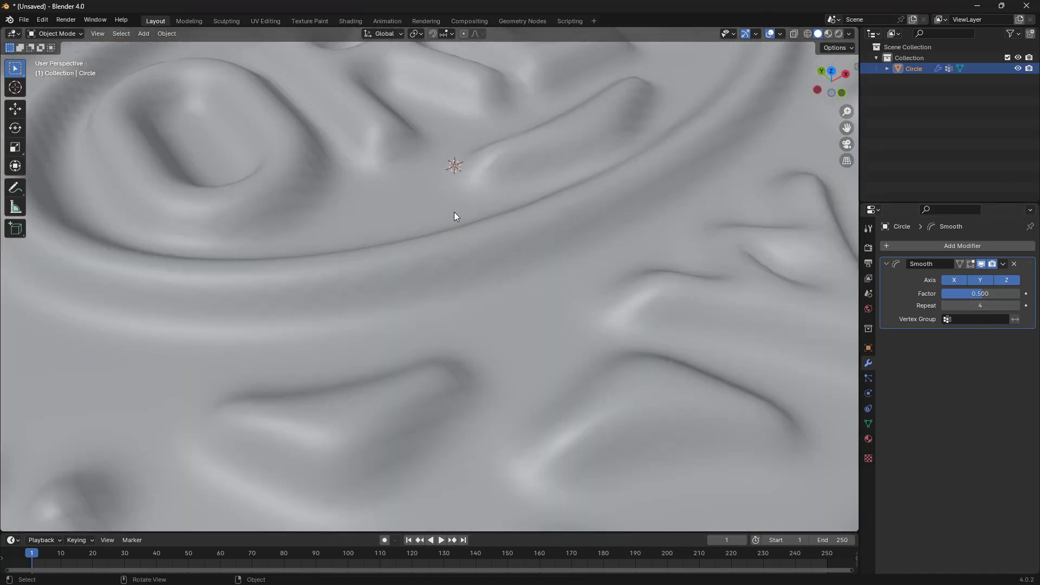
{"action": "middle_click_drag", "start_coordinate": [454, 212], "coordinate": [522, 186]}
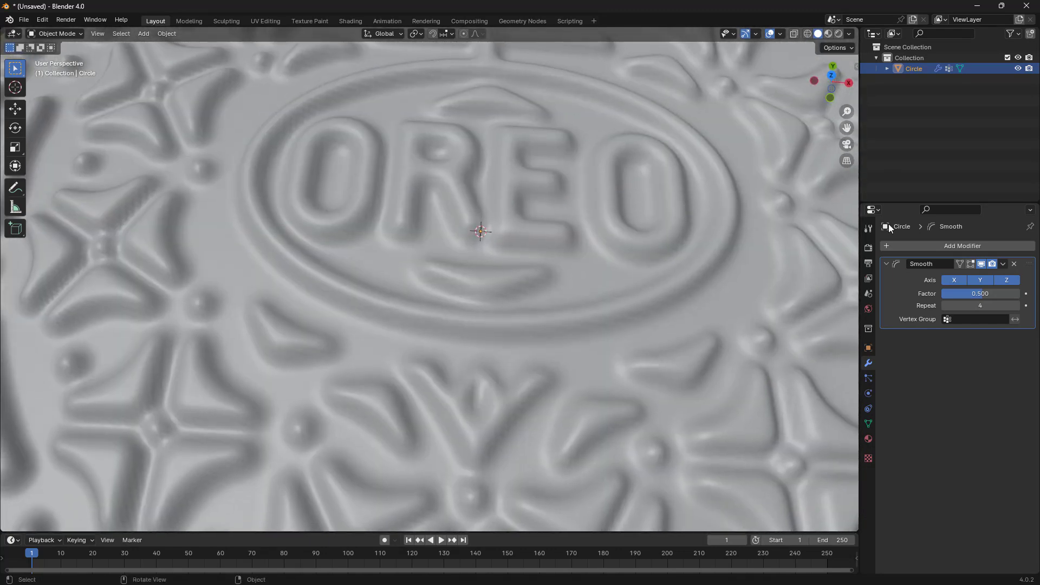
Step: Lower the Smooth modifier's repeat count to 0 to compare the relief, and return it to 4
{"action": "left_click", "coordinate": [945, 306]}
{"action": "left_click", "coordinate": [944, 305]}
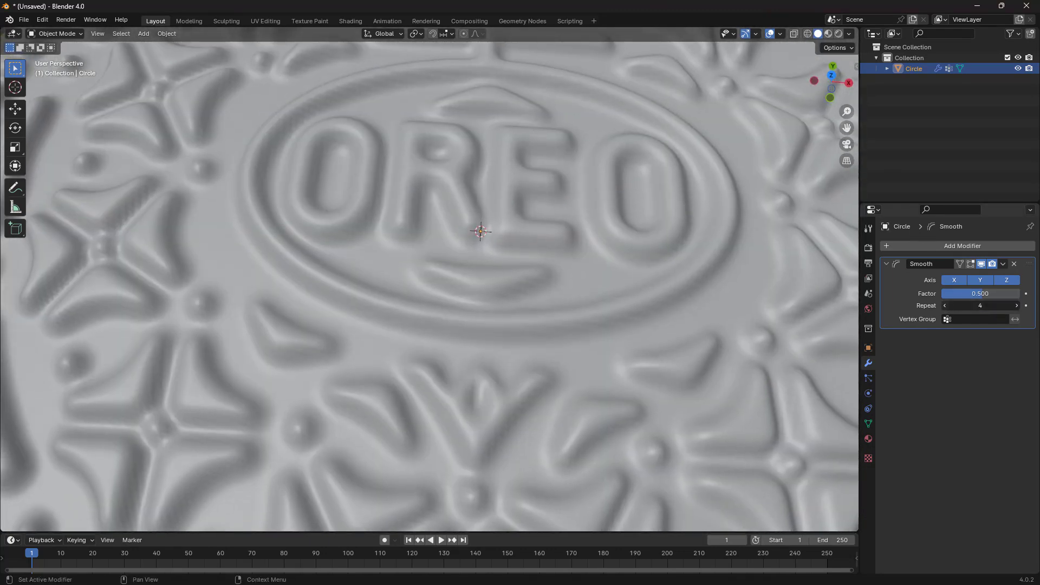
{"action": "left_click", "coordinate": [944, 306]}
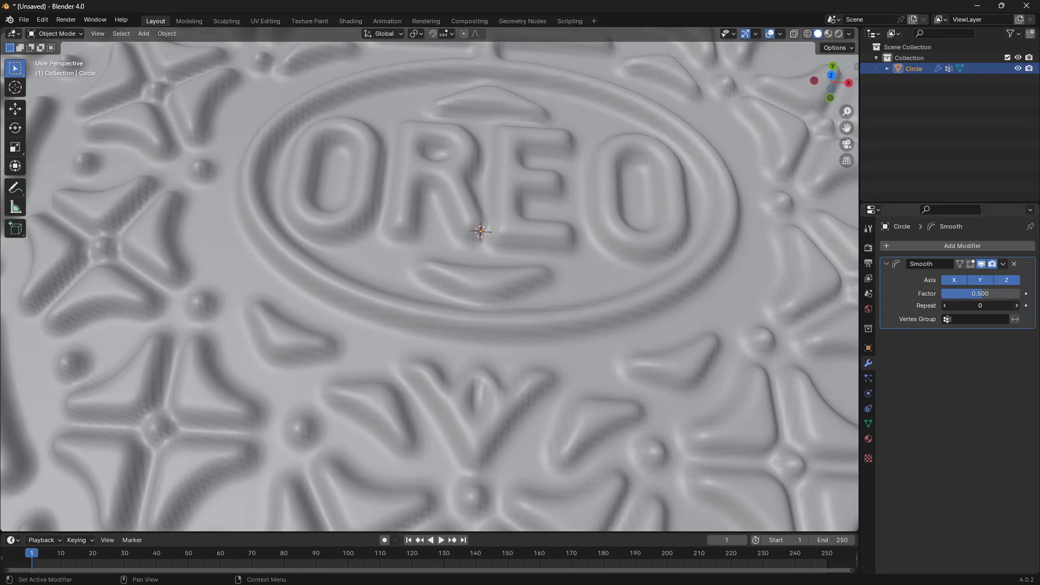
{"action": "left_click", "coordinate": [1017, 305]}
{"action": "left_click", "coordinate": [1017, 305]}
{"action": "left_click", "coordinate": [1017, 306]}
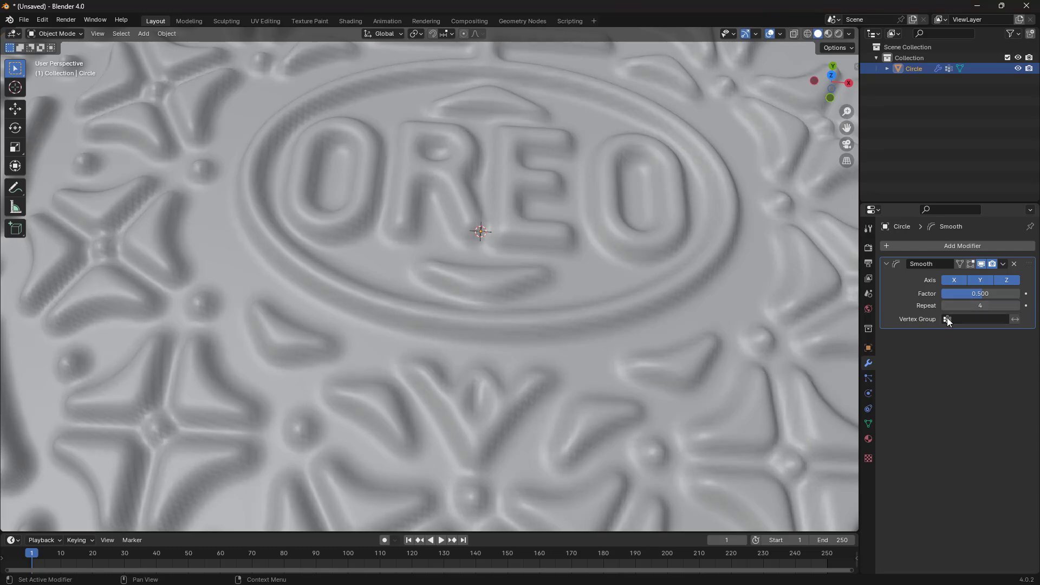
Step: Apply the Smooth modifier to the biscuit mesh
{"action": "middle_click_drag", "start_coordinate": [242, 184], "coordinate": [382, 234]}
{"action": "scroll", "coordinate": [244, 188], "scroll_direction": "down", "scroll_amount": 5}
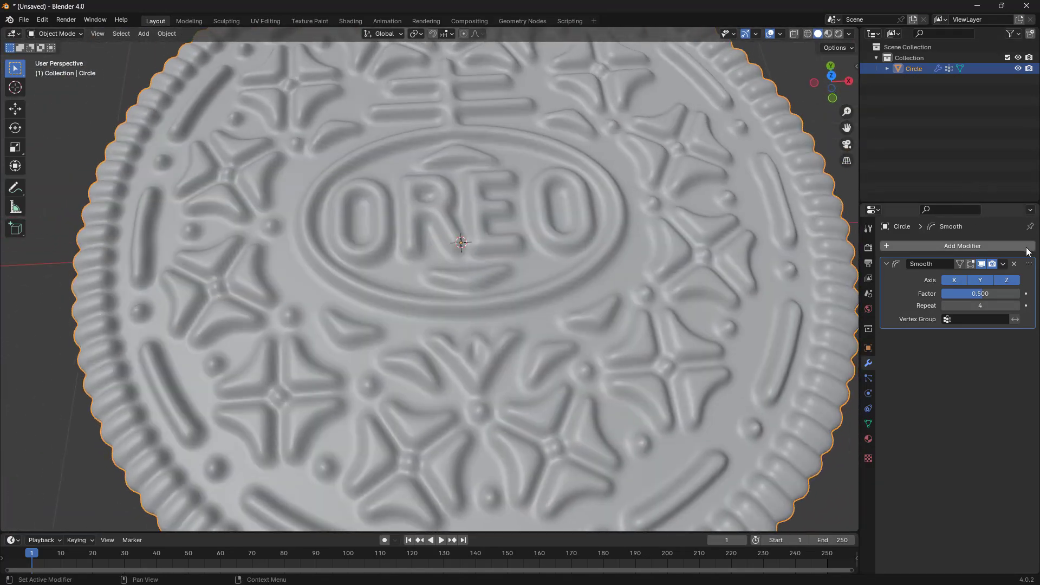
{"action": "left_click", "coordinate": [1004, 265]}
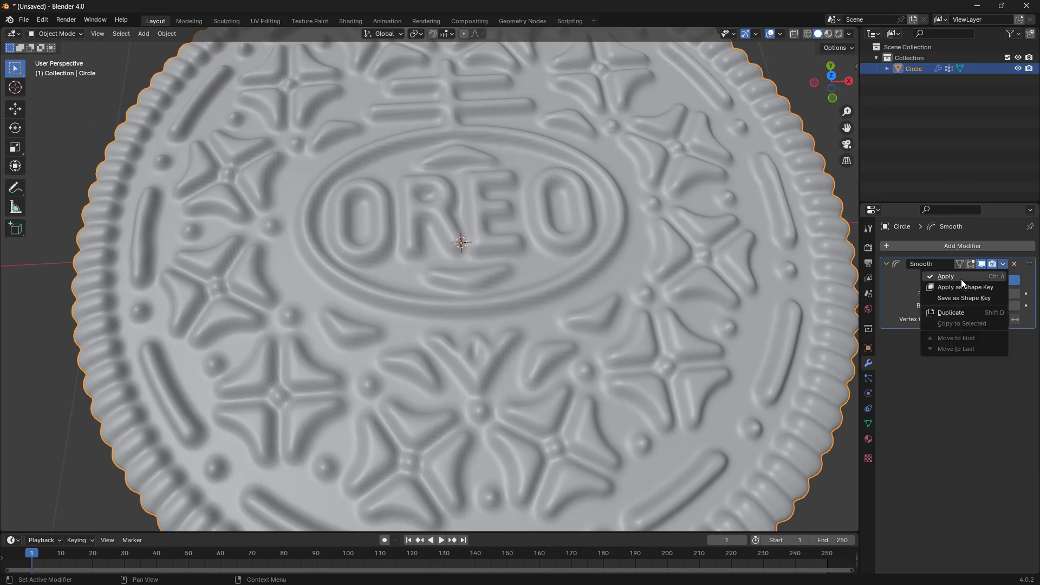
{"action": "left_click", "coordinate": [961, 278]}
{"action": "scroll", "coordinate": [543, 220], "scroll_direction": "down", "scroll_amount": 5}
{"action": "middle_click_drag", "start_coordinate": [549, 220], "coordinate": [545, 187]}
{"action": "scroll", "coordinate": [460, 225], "scroll_direction": "up", "scroll_amount": 3}
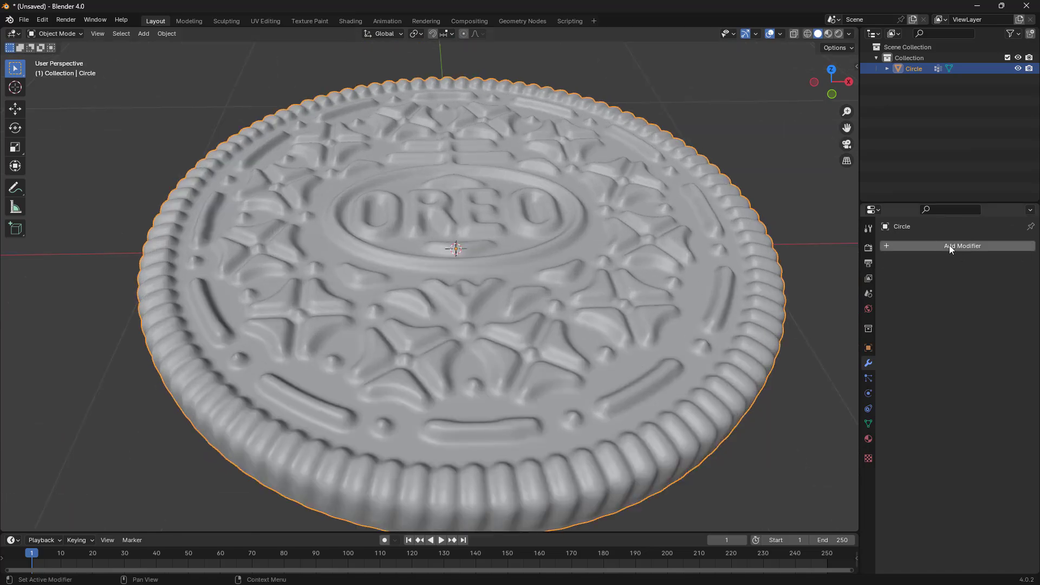
Step: Add a Mirror modifier to the biscuit, mirroring on the Z axis only to form the lower wafer
{"action": "middle_click_drag", "start_coordinate": [741, 268], "coordinate": [630, 213]}
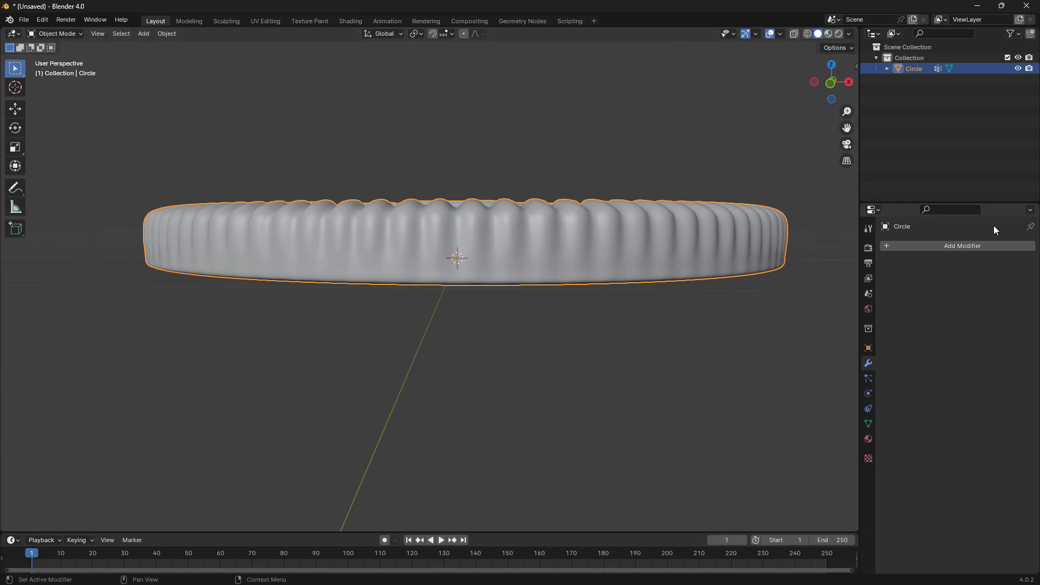
{"action": "left_click", "coordinate": [978, 243]}
{"action": "mouse_move", "coordinate": [978, 241]}
{"action": "mouse_move", "coordinate": [928, 232]}
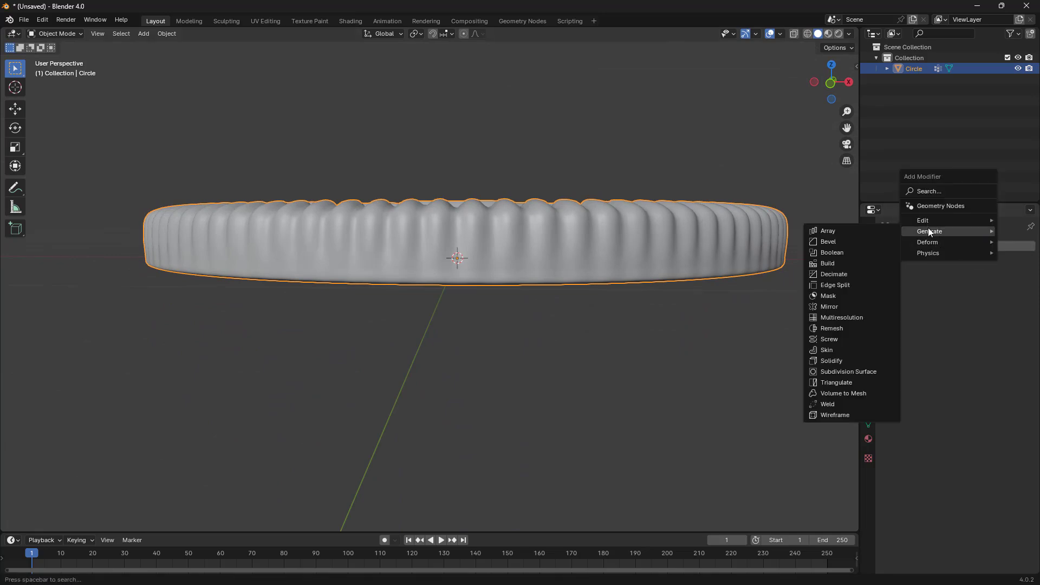
{"action": "left_click", "coordinate": [844, 306]}
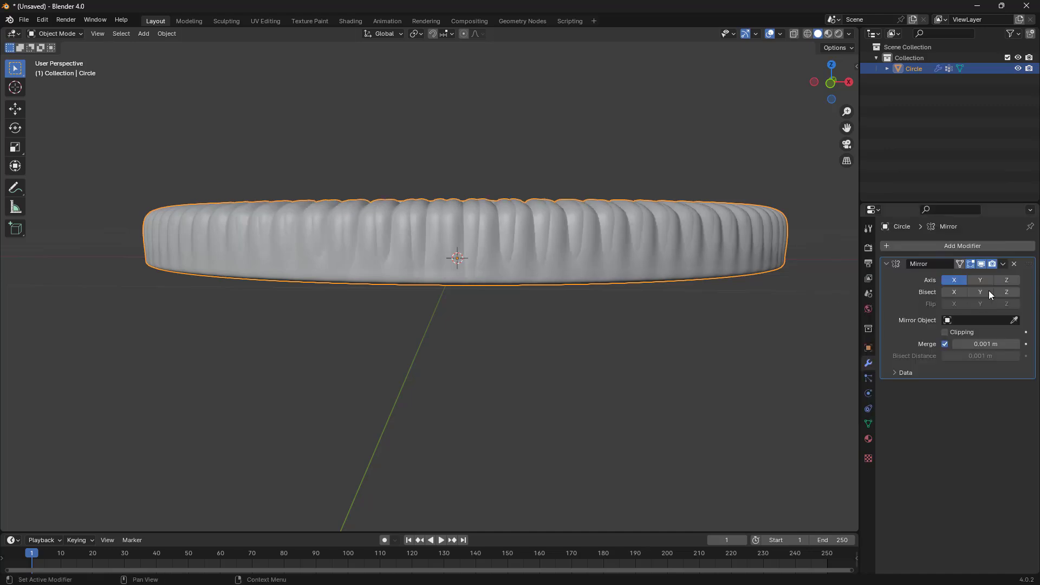
{"action": "left_click", "coordinate": [955, 281]}
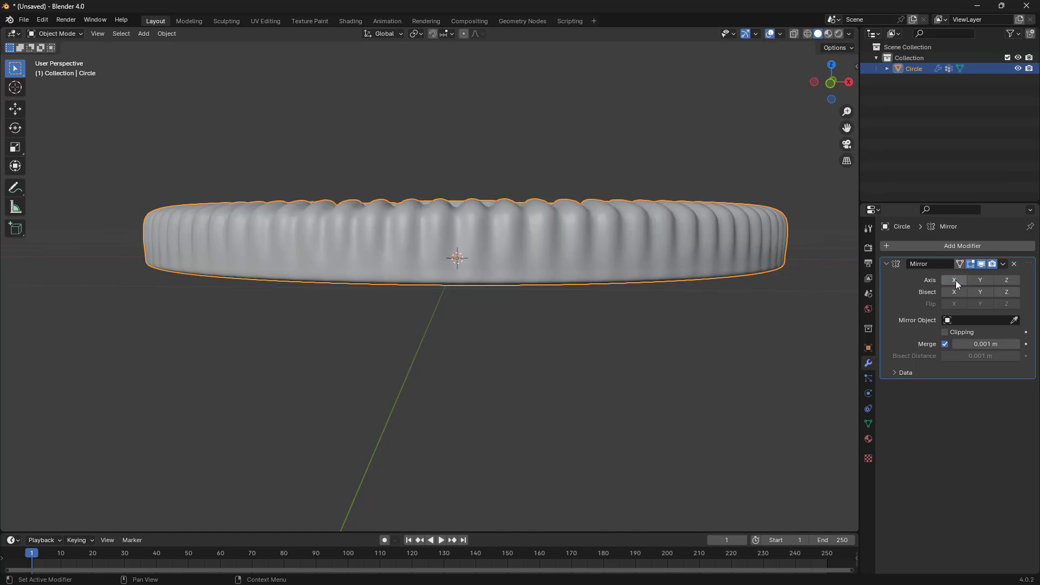
{"action": "left_click", "coordinate": [1007, 279]}
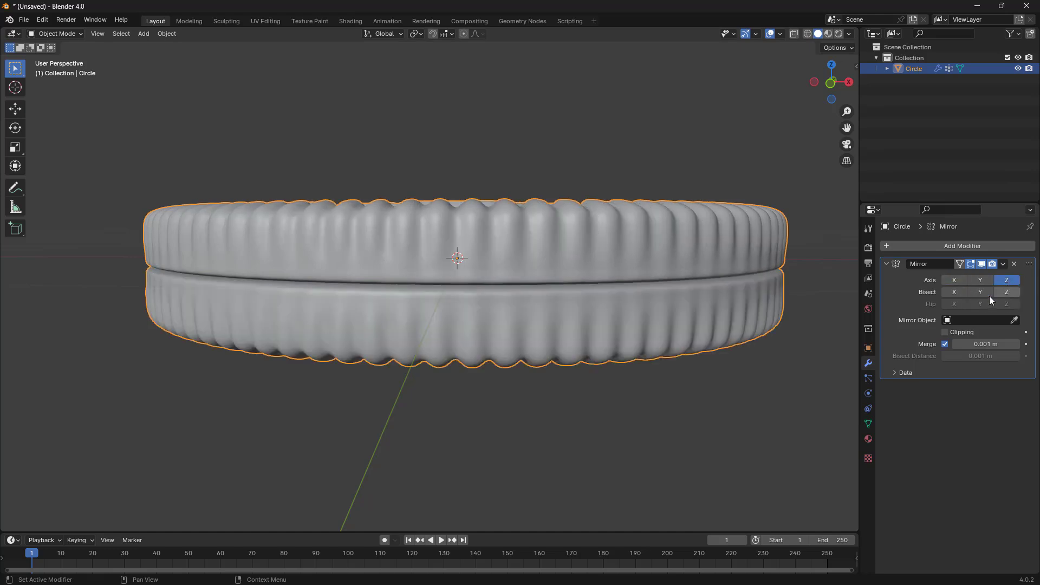
{"action": "scroll", "coordinate": [515, 234], "scroll_direction": "down", "scroll_amount": 2}
{"action": "middle_click_drag", "start_coordinate": [514, 234], "coordinate": [294, 256]}
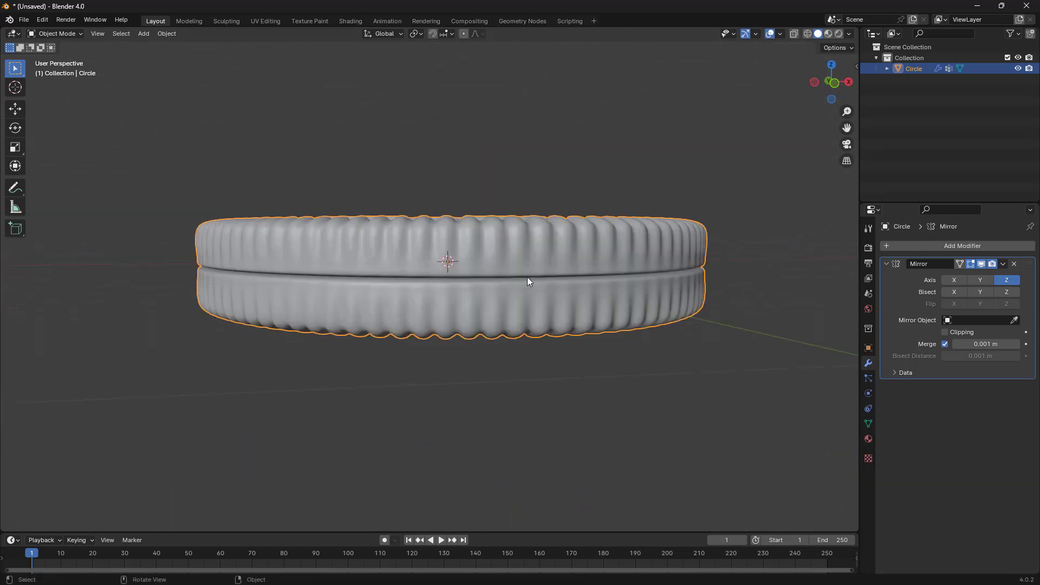
Step: Add a plain axes empty at the world origin, at the centre of the biscuit
{"action": "middle_click_drag", "start_coordinate": [533, 264], "coordinate": [576, 253]}
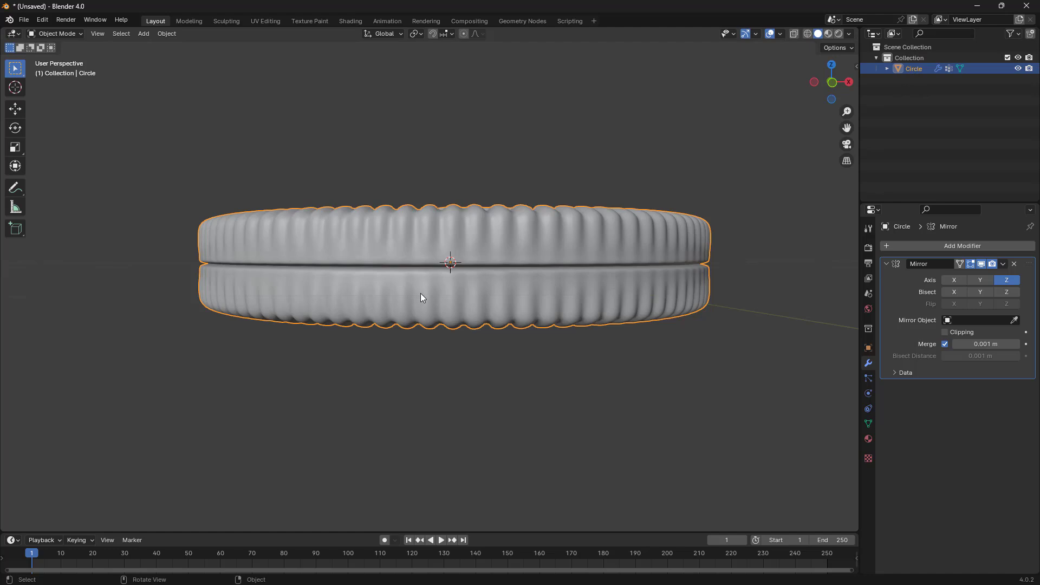
{"action": "key", "text": "shift+a"}
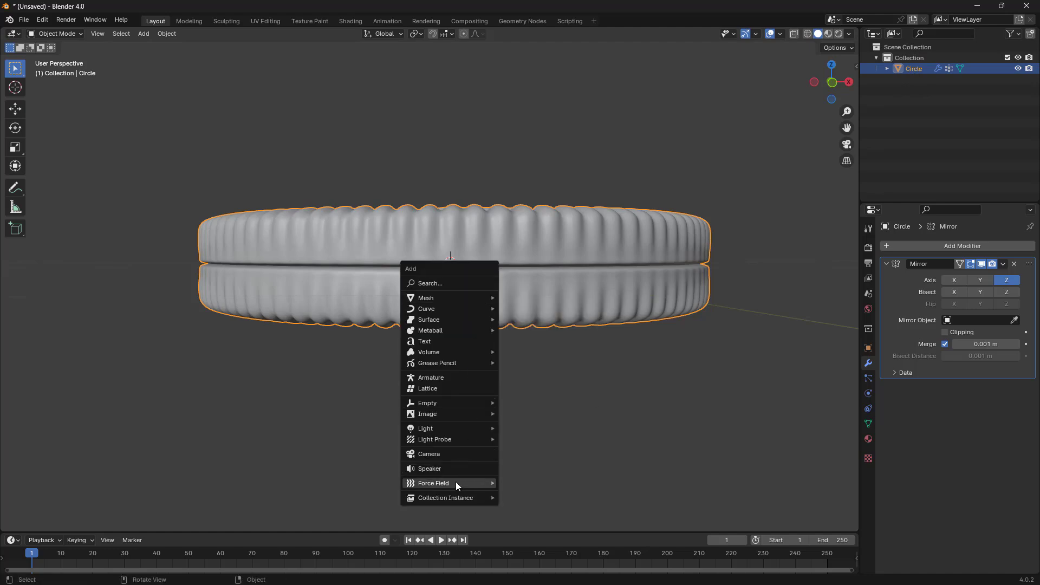
{"action": "mouse_move", "coordinate": [429, 403]}
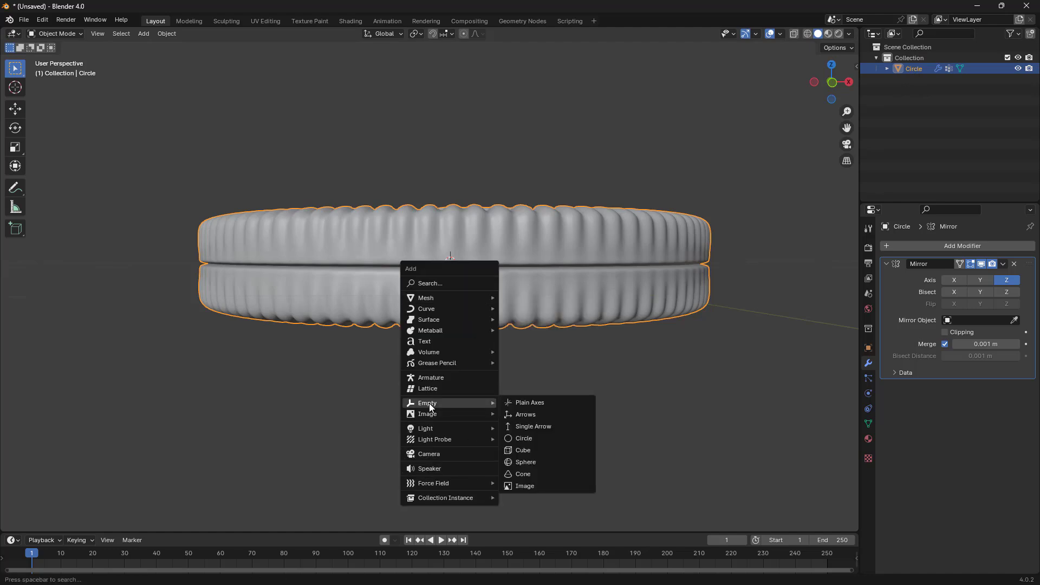
{"action": "left_click", "coordinate": [538, 402]}
{"action": "middle_click_drag", "start_coordinate": [534, 415], "coordinate": [478, 273]}
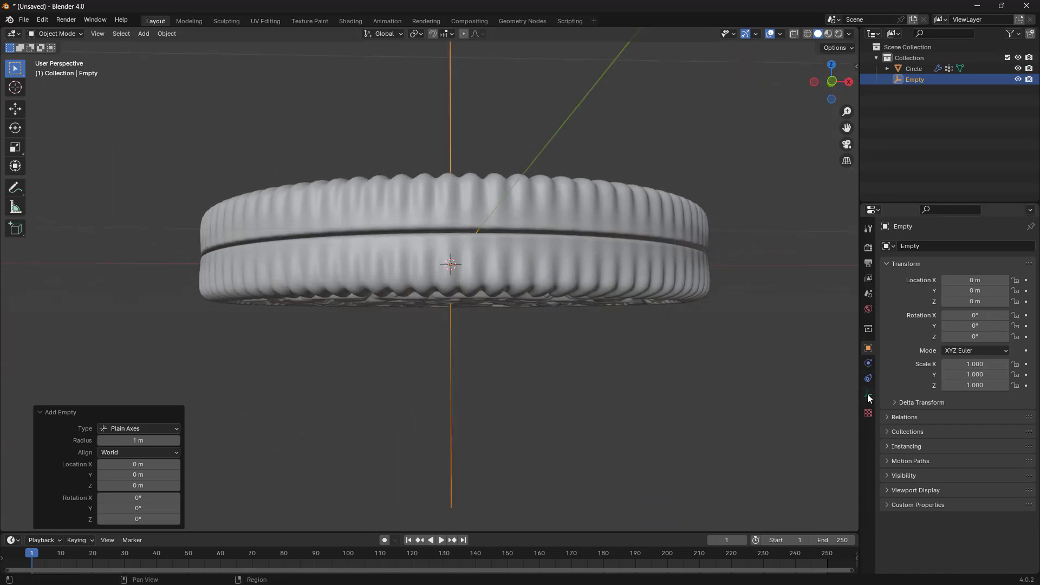
Step: Set the empty as the mirror object of the biscuit's Mirror modifier
{"action": "left_click", "coordinate": [635, 212]}
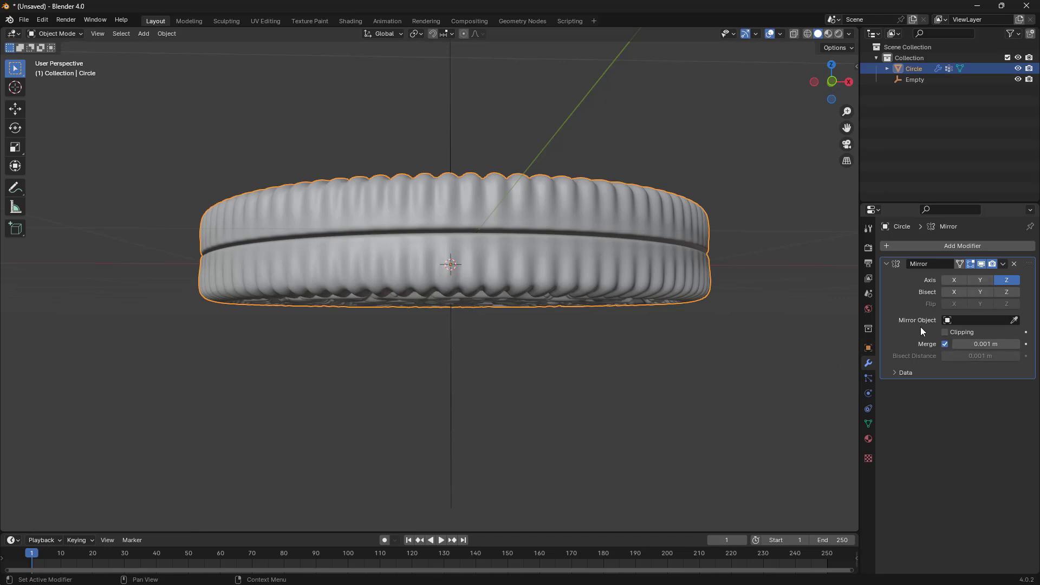
{"action": "left_click", "coordinate": [971, 321]}
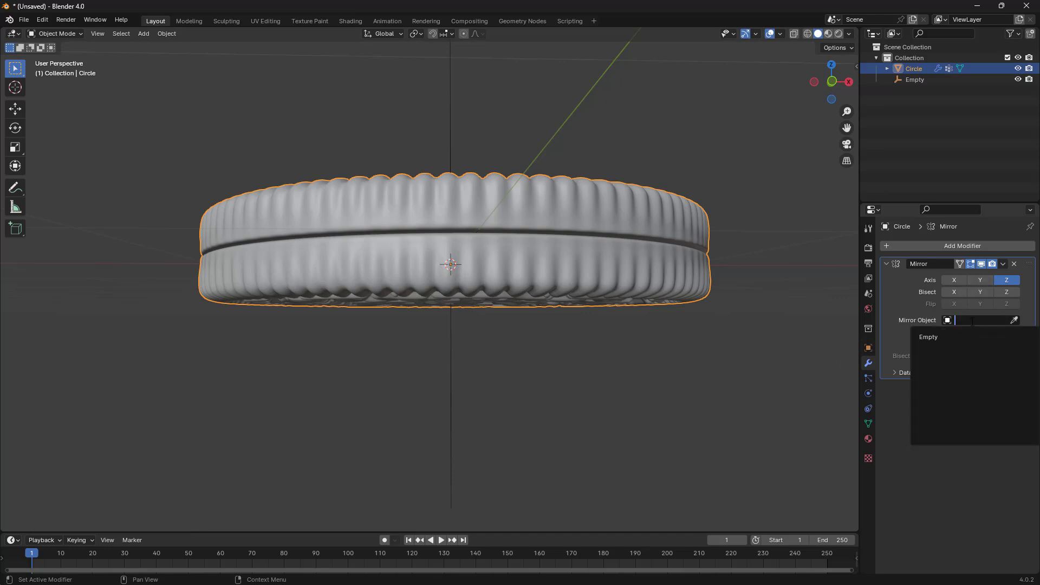
{"action": "left_click", "coordinate": [930, 337]}
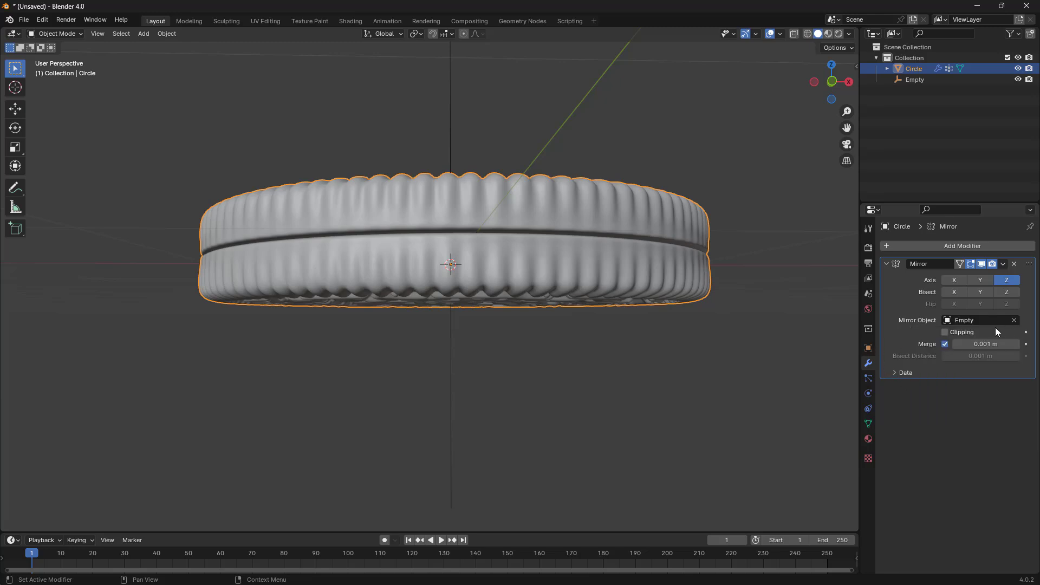
{"action": "middle_click_drag", "start_coordinate": [582, 256], "coordinate": [580, 268]}
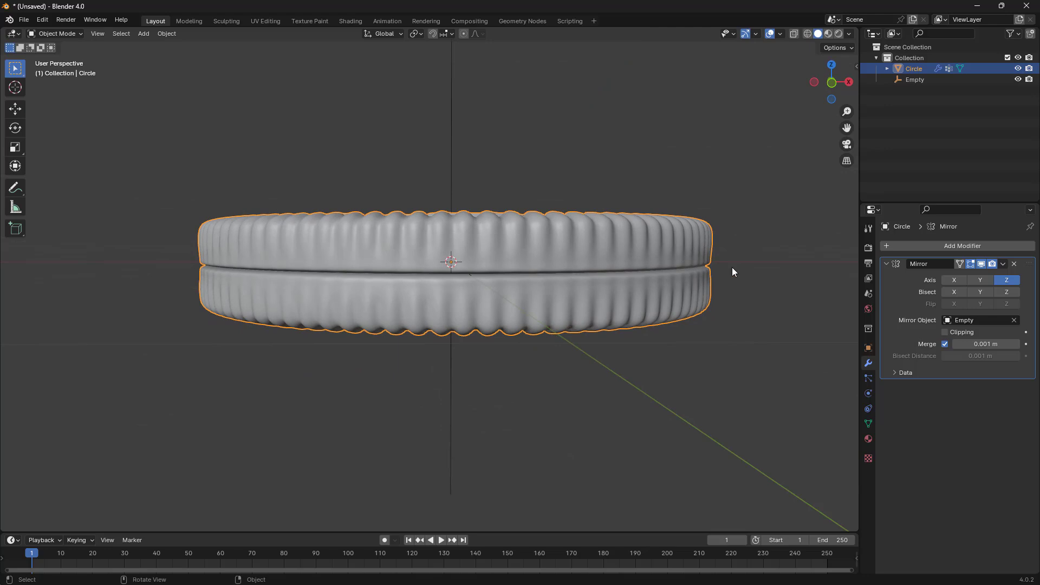
Step: Move the biscuit upward along Z to open a gap between the two mirrored wafers
{"action": "left_click", "coordinate": [16, 110]}
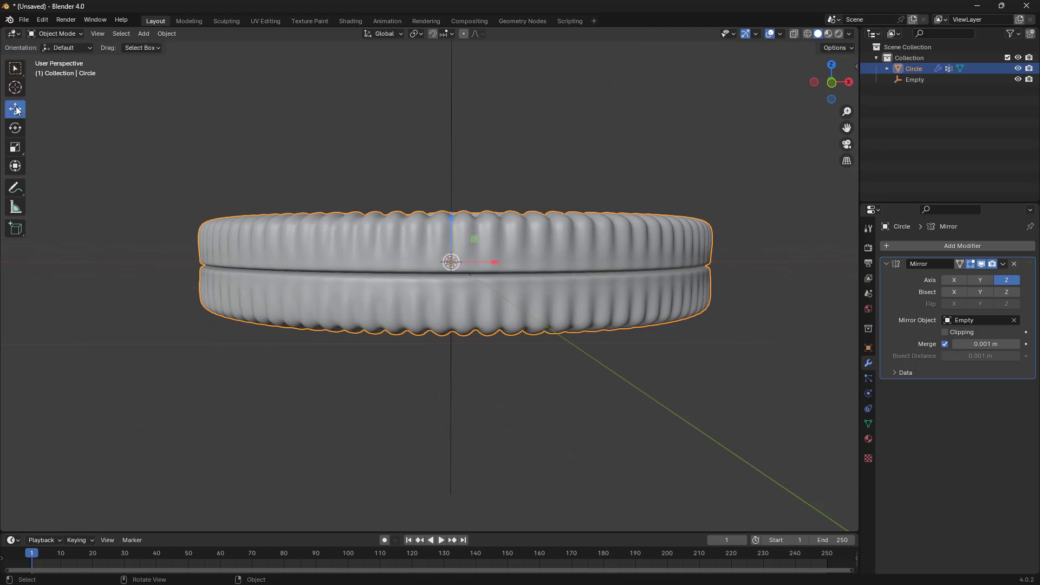
{"action": "left_click_drag", "start_coordinate": [450, 219], "coordinate": [453, 208]}
{"action": "left_click", "coordinate": [544, 394]}
{"action": "middle_click_drag", "start_coordinate": [544, 394], "coordinate": [524, 249]}
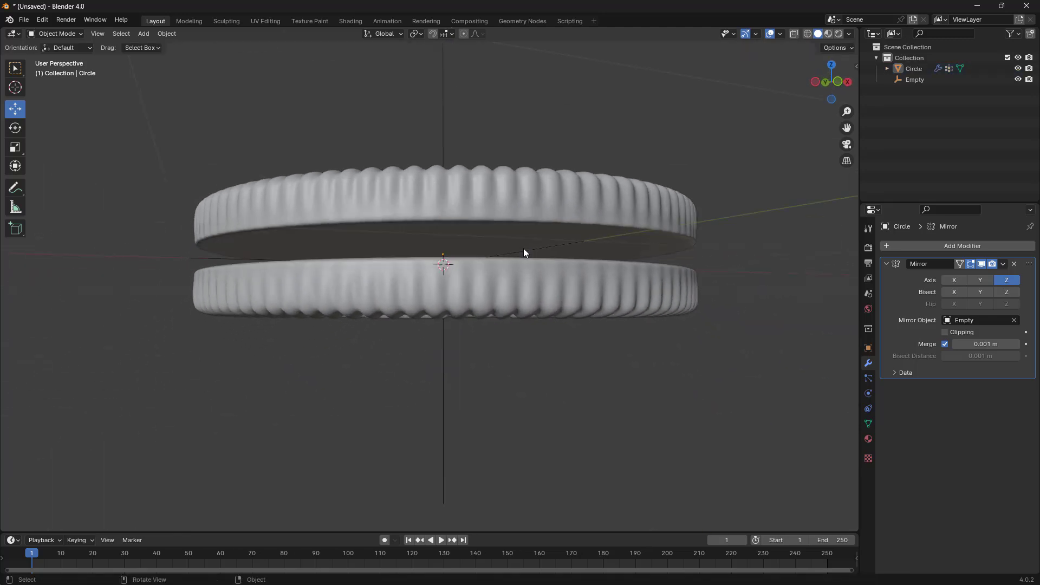
Step: Lower the biscuit by about 0.004 m along Z to narrow the gap between the wafers, and check it from several angles
{"action": "key", "text": "KP_1"}
{"action": "scroll", "coordinate": [523, 249], "scroll_direction": "up", "scroll_amount": 4}
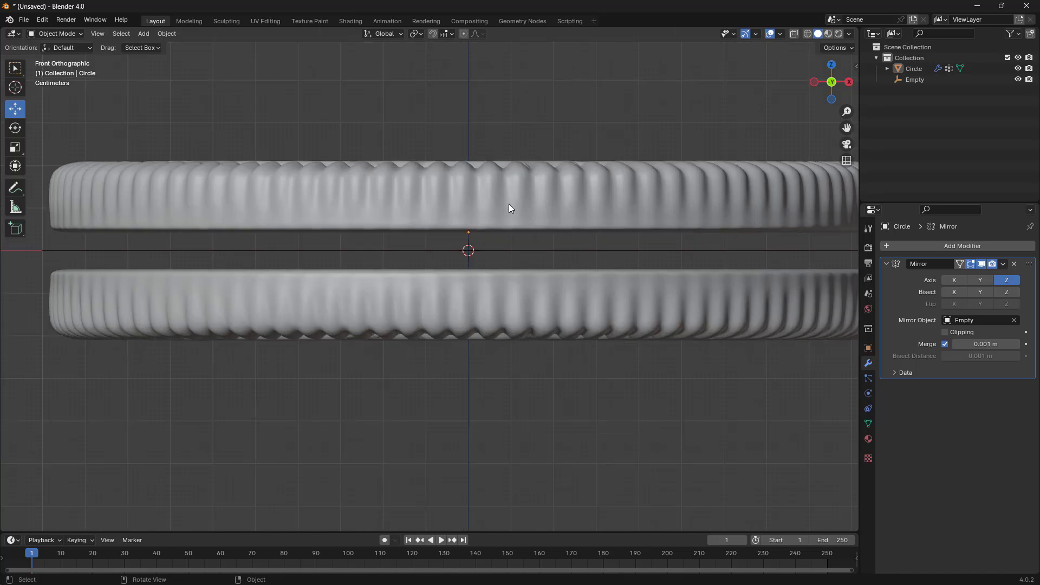
{"action": "left_click", "coordinate": [509, 208]}
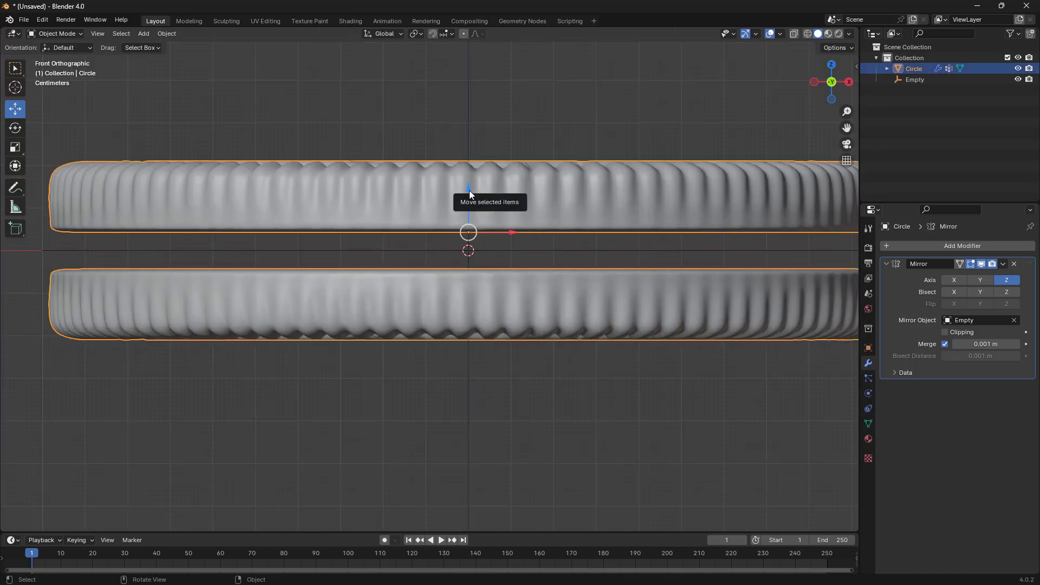
{"action": "left_click_drag", "start_coordinate": [469, 190], "coordinate": [473, 194]}
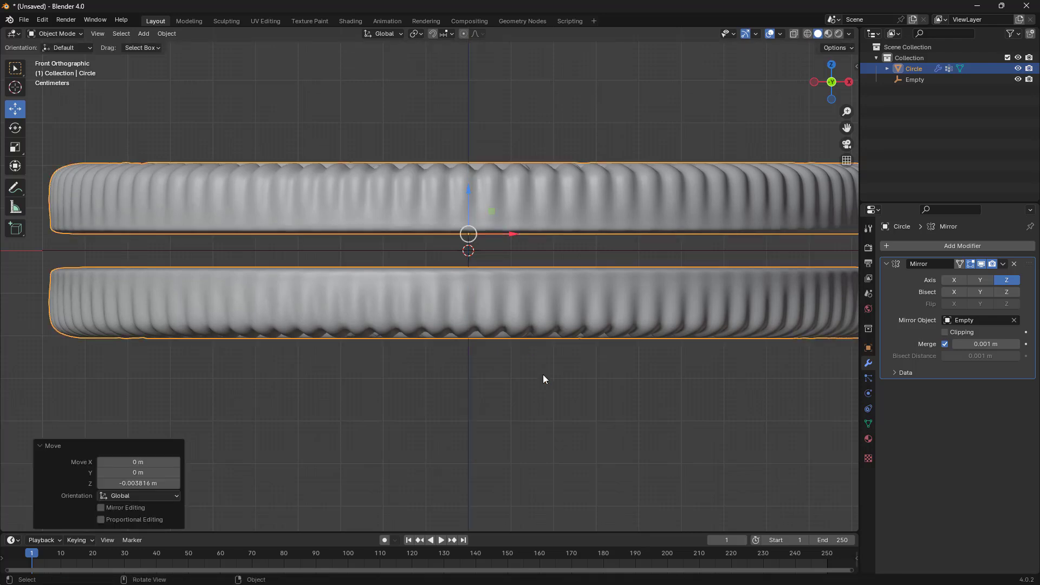
{"action": "left_click", "coordinate": [545, 379]}
{"action": "scroll", "coordinate": [551, 349], "scroll_direction": "down", "scroll_amount": 3}
{"action": "middle_click_drag", "start_coordinate": [551, 350], "coordinate": [531, 329]}
{"action": "scroll", "coordinate": [585, 351], "scroll_direction": "up", "scroll_amount": 3}
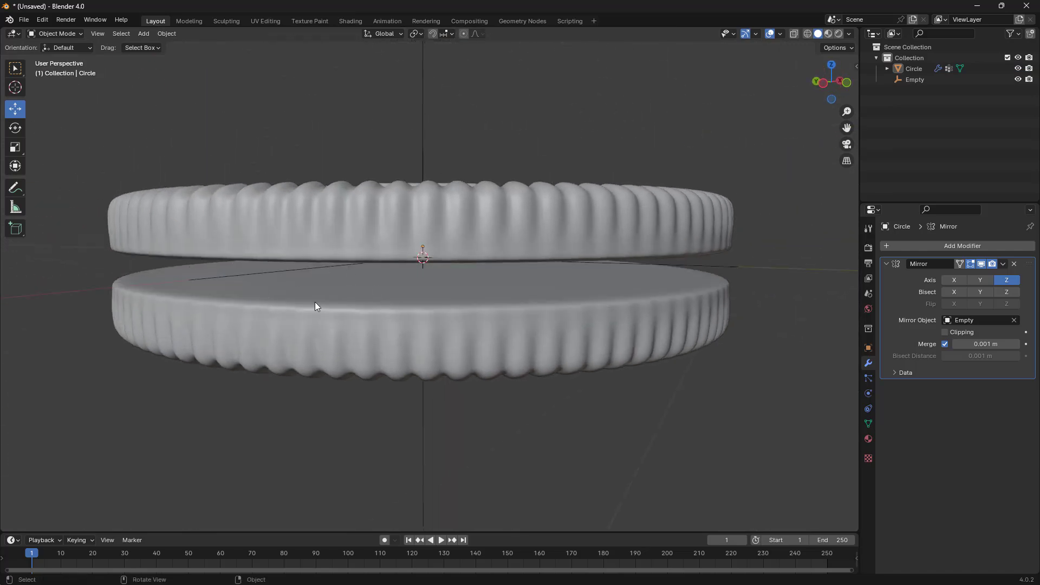
{"action": "middle_click_drag", "start_coordinate": [396, 278], "coordinate": [443, 272]}
{"action": "scroll", "coordinate": [438, 280], "scroll_direction": "down", "scroll_amount": 3}
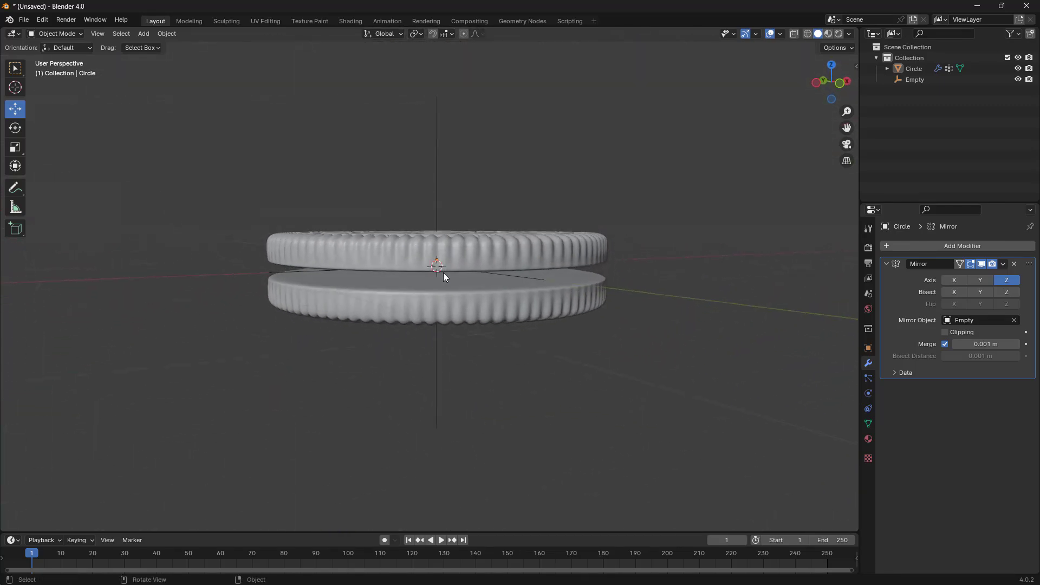
{"action": "scroll", "coordinate": [450, 278], "scroll_direction": "up", "scroll_amount": 2}
Step: Add a 24-vertex mesh circle at the world origin, between the two wafers, as the base of the cream filling
{"action": "left_click", "coordinate": [657, 235]}
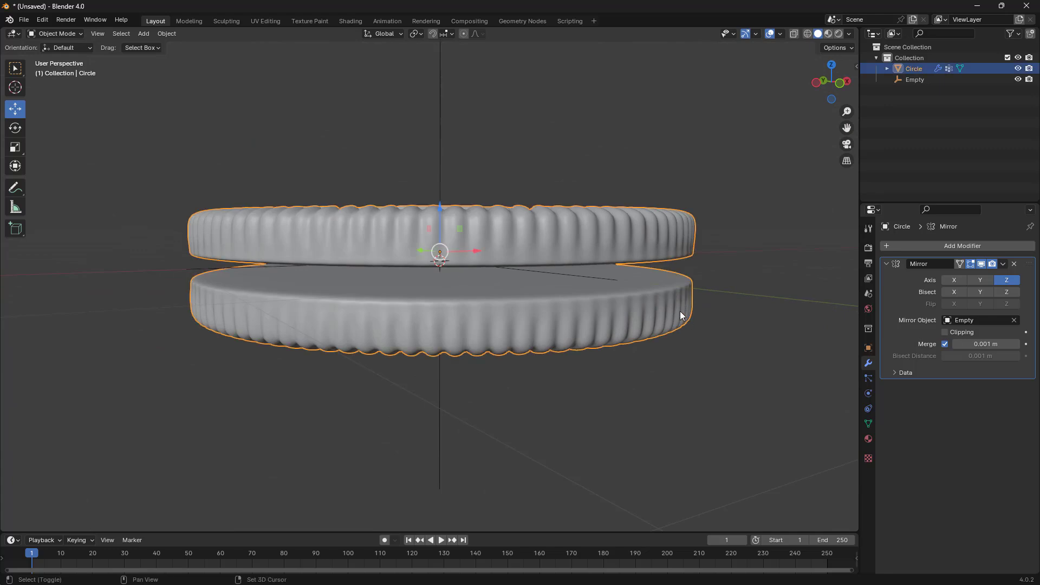
{"action": "key", "text": "shift+a"}
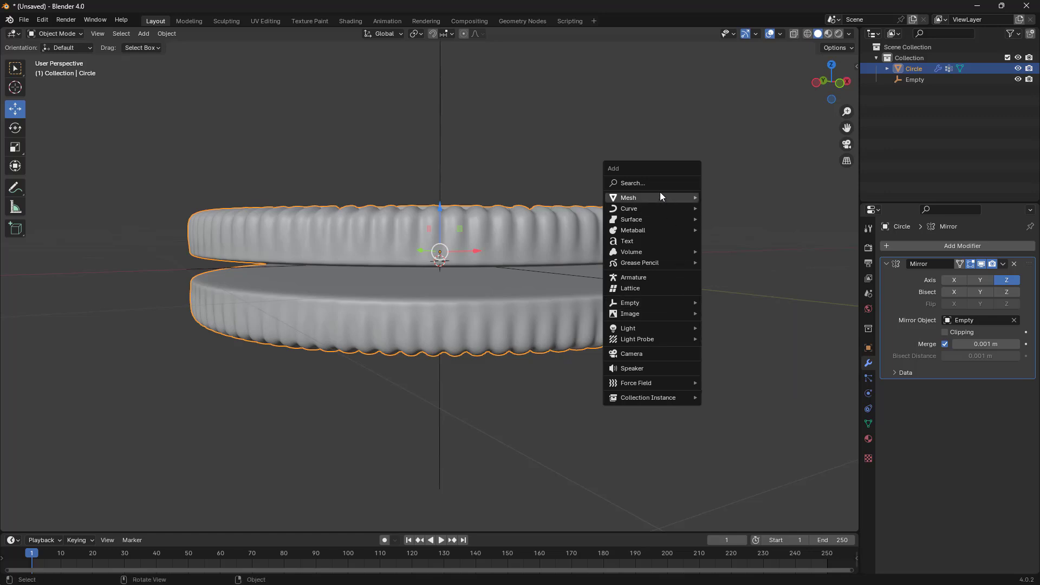
{"action": "mouse_move", "coordinate": [655, 198]}
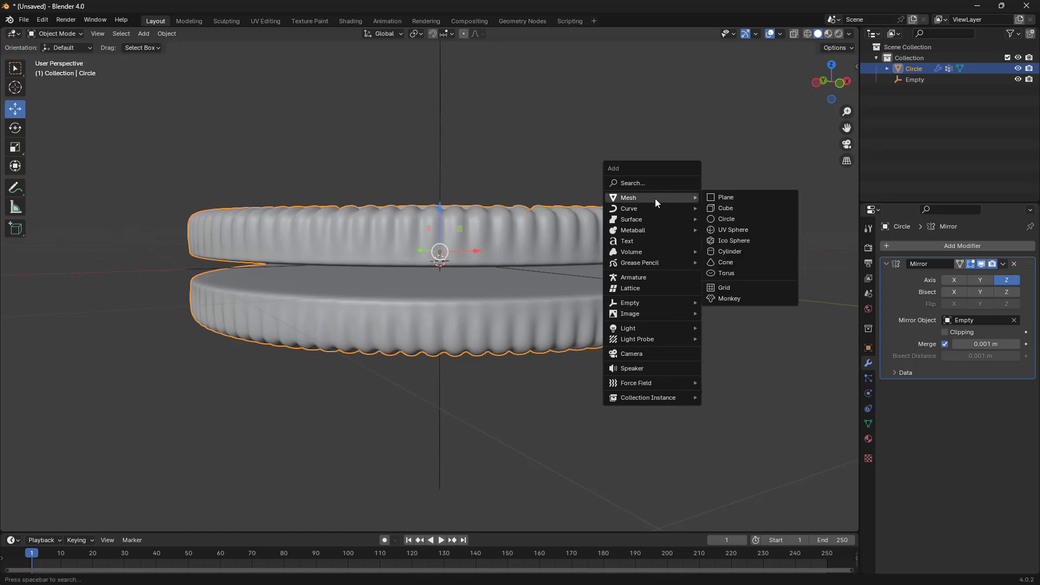
{"action": "left_click", "coordinate": [735, 217]}
{"action": "scroll", "coordinate": [510, 306], "scroll_direction": "up", "scroll_amount": 3}
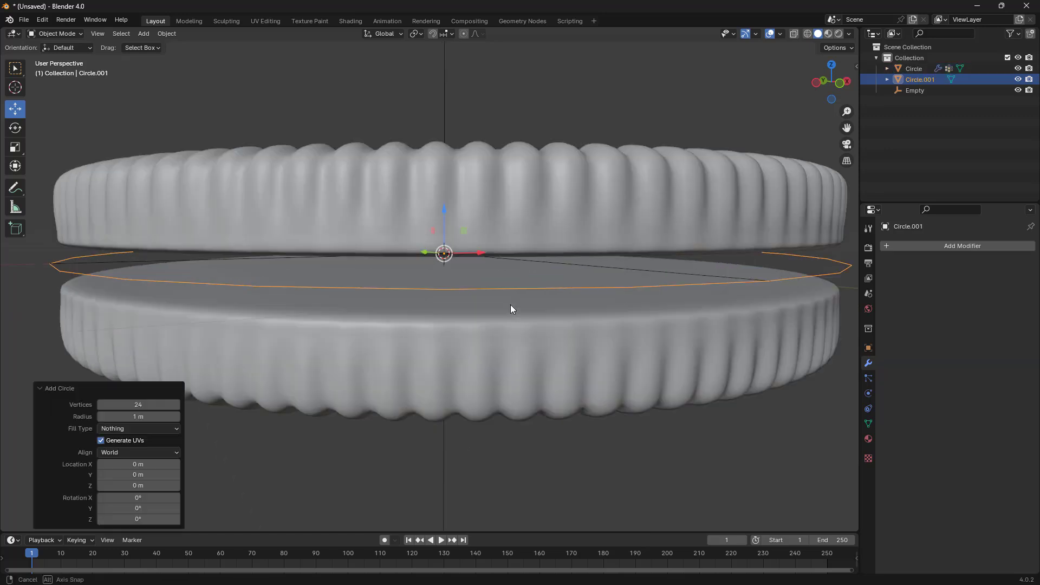
{"action": "middle_click_drag", "start_coordinate": [510, 305], "coordinate": [485, 333]}
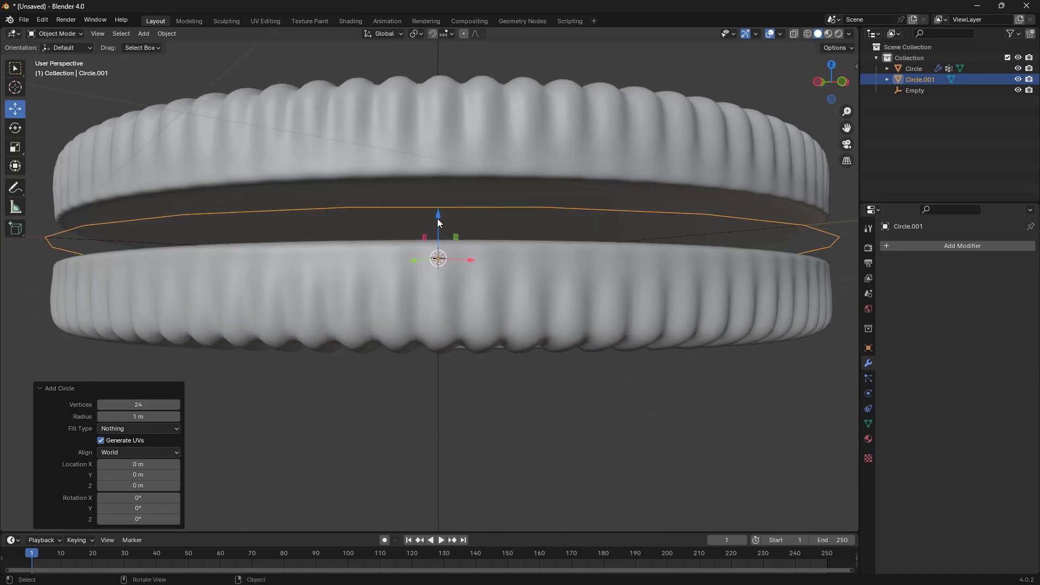
{"action": "middle_click_drag", "start_coordinate": [438, 219], "coordinate": [447, 270]}
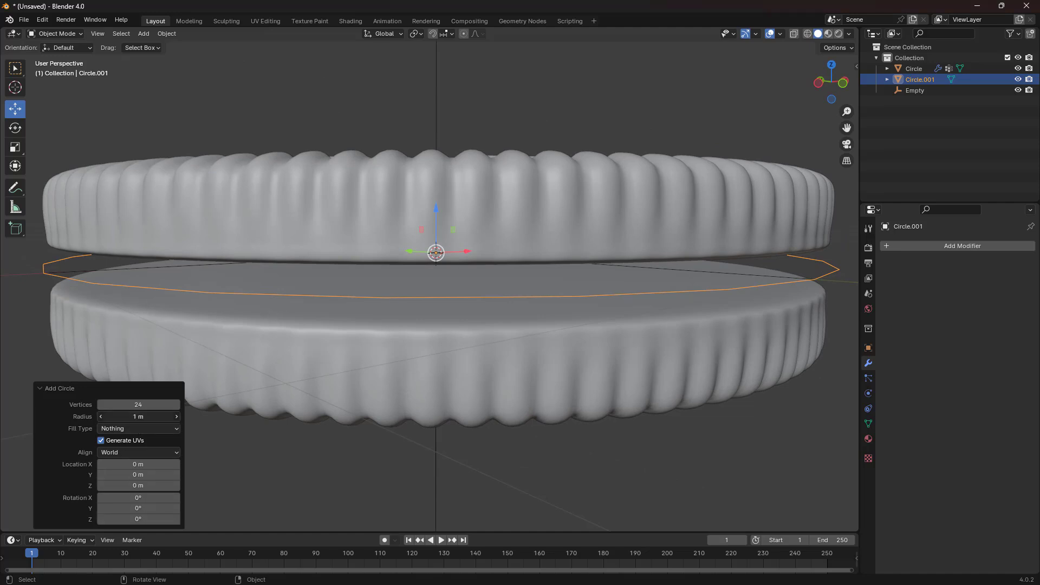
Step: Set the new circle's radius to 0.95 m and its Z location to -0.04 m
{"action": "left_click_drag", "start_coordinate": [139, 416], "coordinate": [133, 418]}
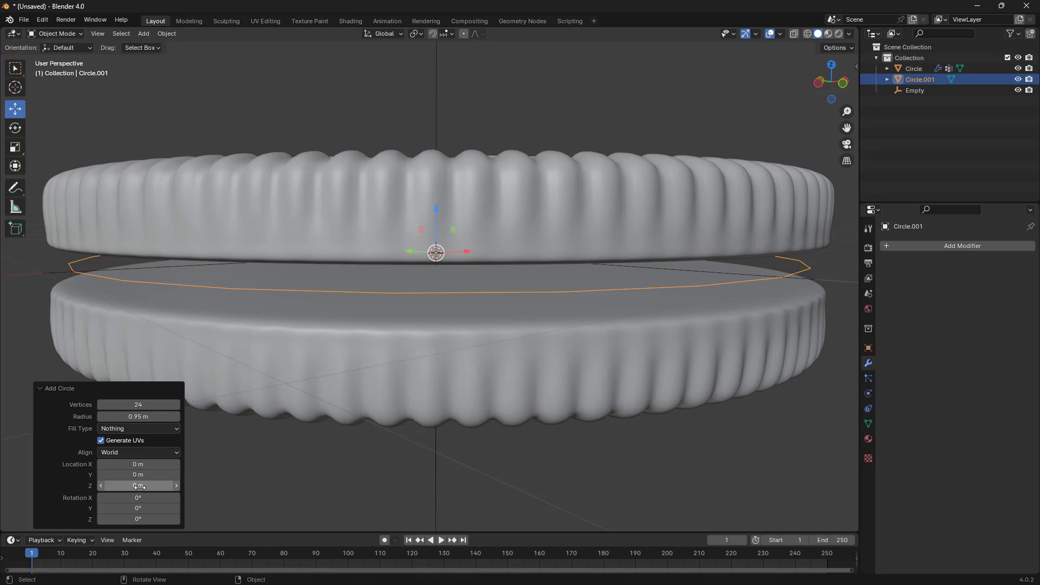
{"action": "left_click_drag", "start_coordinate": [140, 486], "coordinate": [134, 122]}
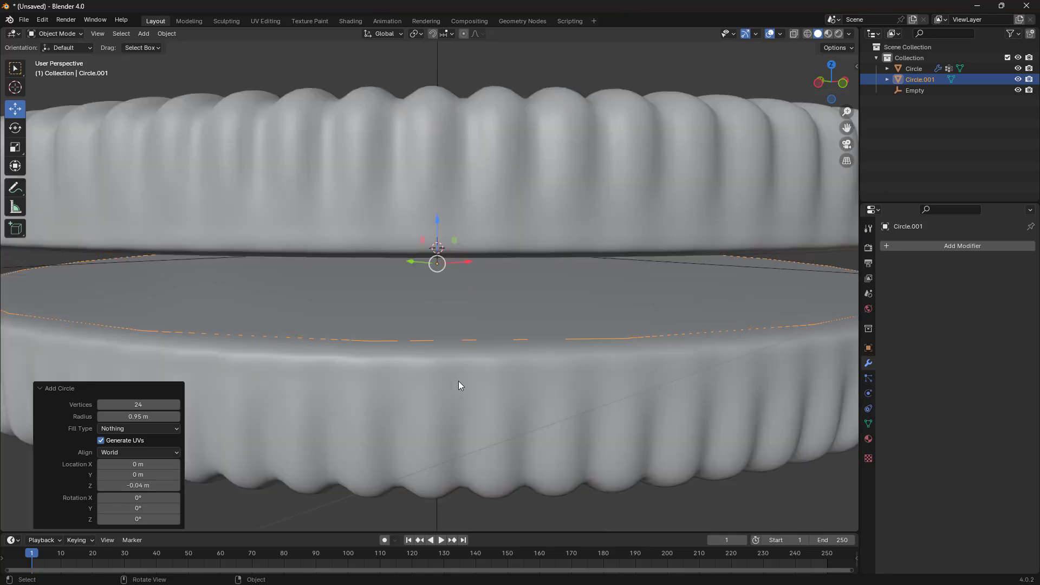
{"action": "scroll", "coordinate": [458, 381], "scroll_direction": "down", "scroll_amount": 2}
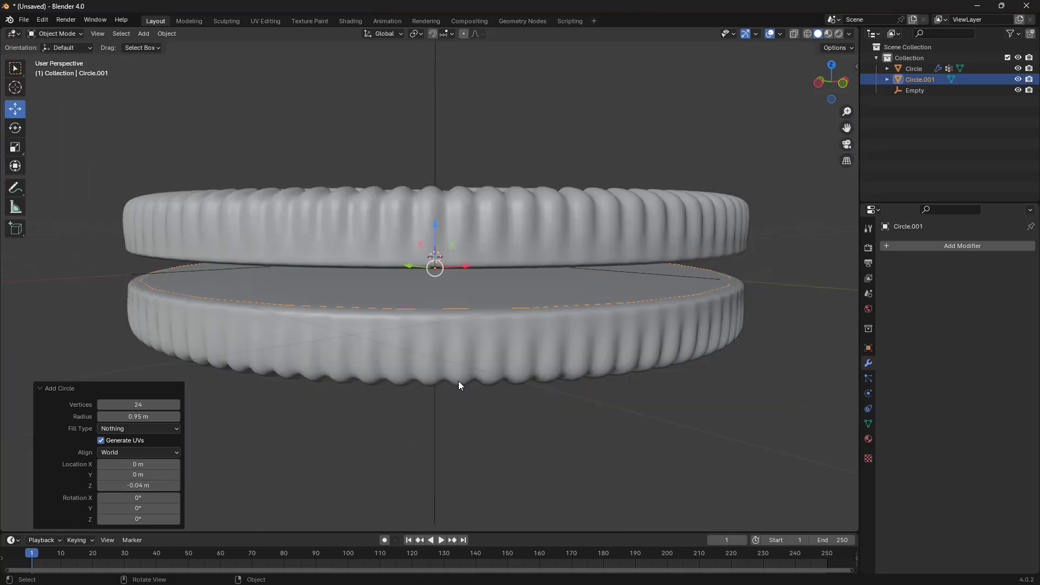
Step: Extrude the circle upward along Z in Edit Mode to form the side wall of the cream filling
{"action": "key", "text": "Tab"}
{"action": "middle_click_drag", "start_coordinate": [439, 306], "coordinate": [433, 314]}
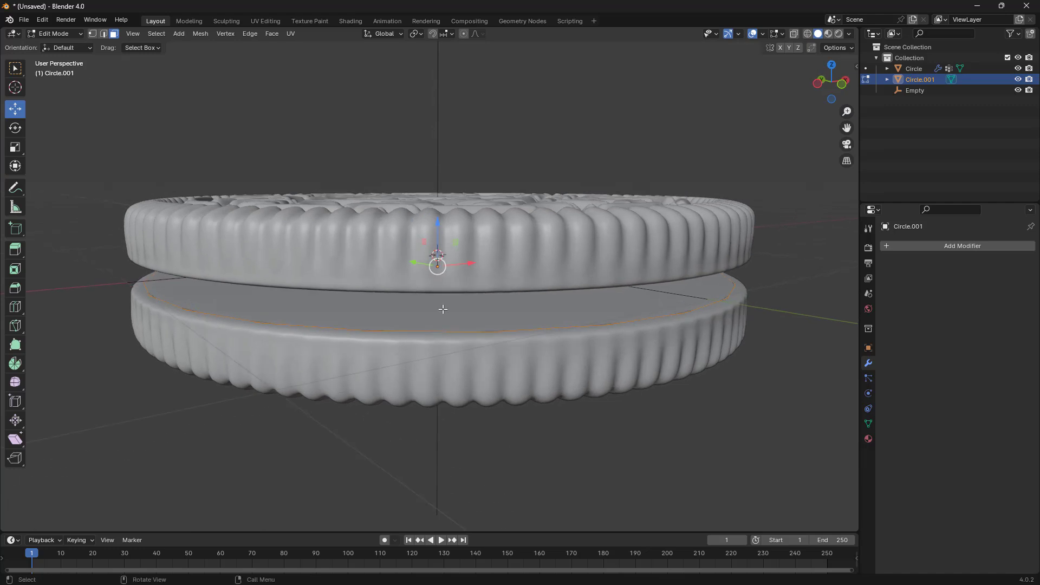
{"action": "scroll", "coordinate": [441, 306], "scroll_direction": "up", "scroll_amount": 1}
{"action": "key", "text": "e"}
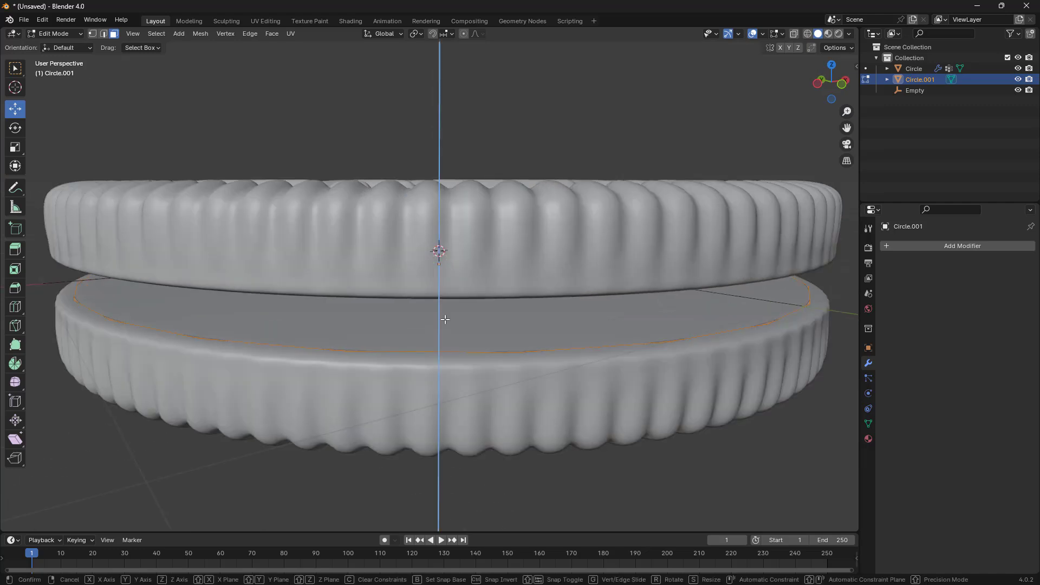
{"action": "left_click", "coordinate": [452, 293]}
Step: Fit the filling's top ring to the upper wafer by raising it about 0.005 m and lowering it about 0.0015 m along Z
{"action": "middle_click_drag", "start_coordinate": [451, 293], "coordinate": [440, 206]}
{"action": "left_click_drag", "start_coordinate": [439, 199], "coordinate": [442, 199]}
{"action": "key", "text": "KP_1"}
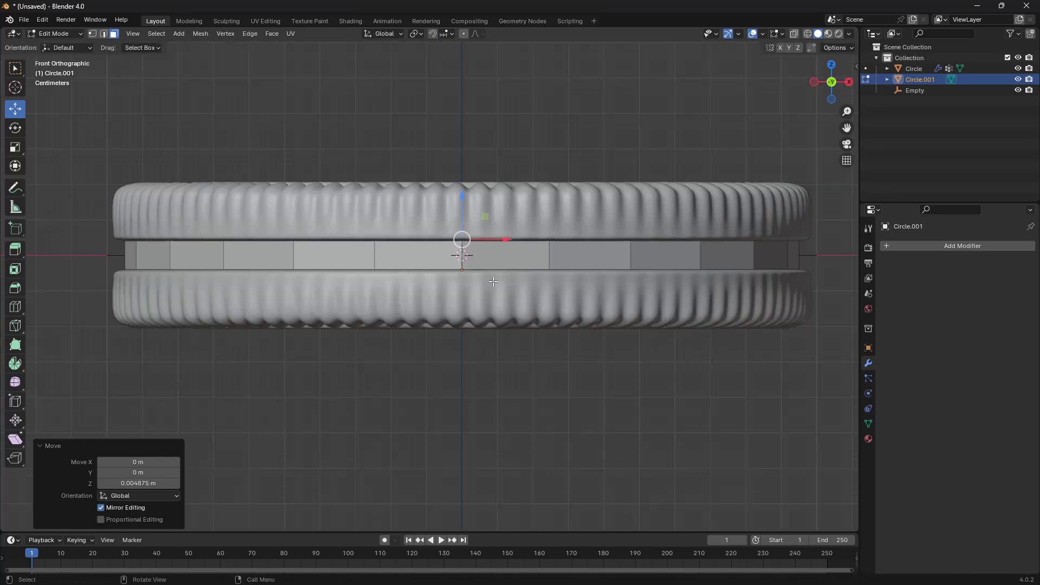
{"action": "scroll", "coordinate": [494, 281], "scroll_direction": "up", "scroll_amount": 4}
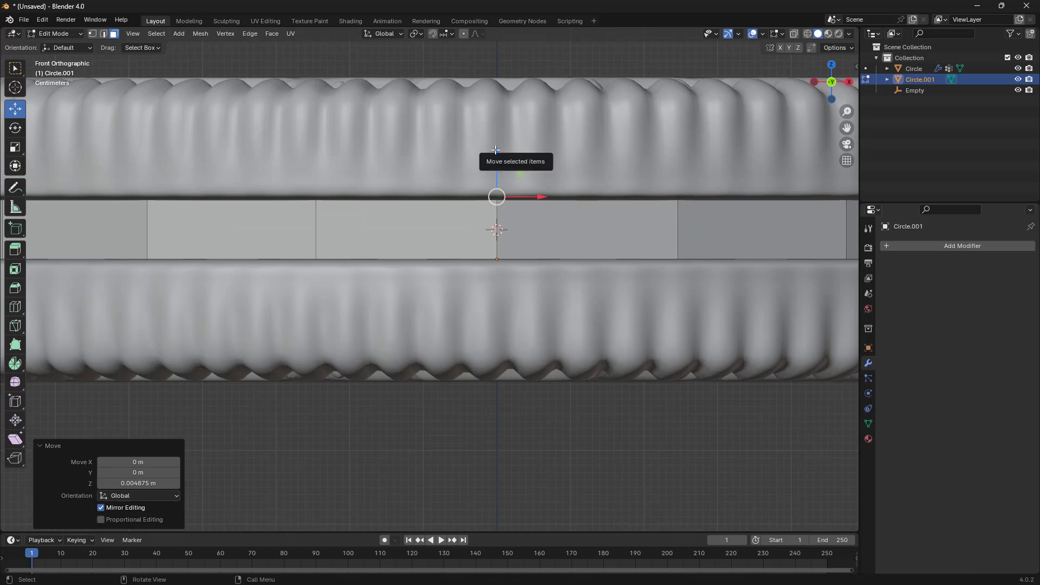
{"action": "left_click_drag", "start_coordinate": [495, 148], "coordinate": [496, 152]}
{"action": "scroll", "coordinate": [525, 230], "scroll_direction": "down", "scroll_amount": 2}
{"action": "scroll", "coordinate": [526, 230], "scroll_direction": "up", "scroll_amount": 3}
{"action": "middle_click_drag", "start_coordinate": [526, 230], "coordinate": [545, 274]}
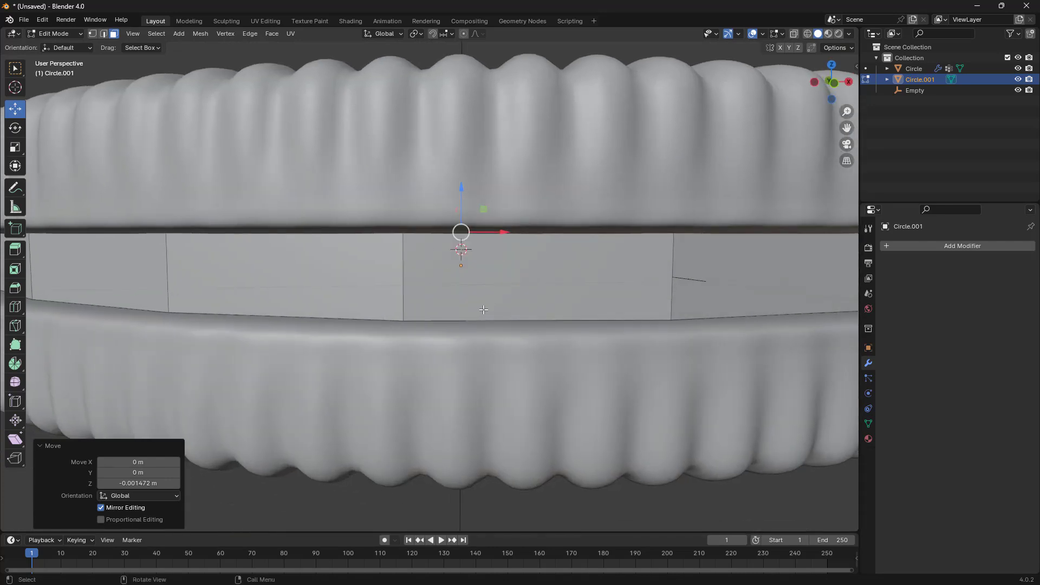
Step: Isolate the filling in local view, with its top filled by a face, and inset that face by about 0.068 m
{"action": "key", "text": "KP_Divide"}
{"action": "middle_click_drag", "start_coordinate": [489, 303], "coordinate": [604, 282]}
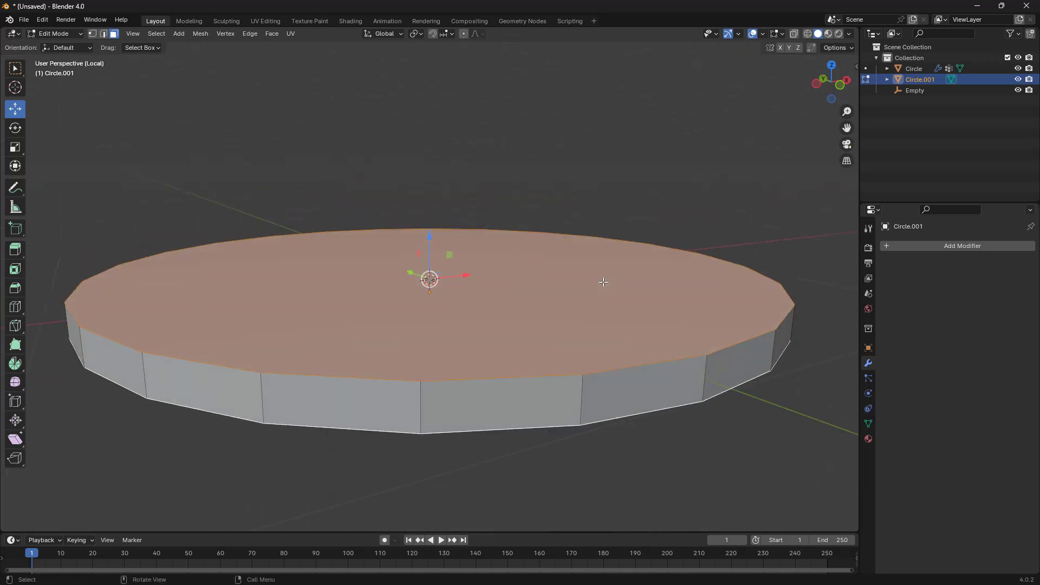
{"action": "key", "text": "i"}
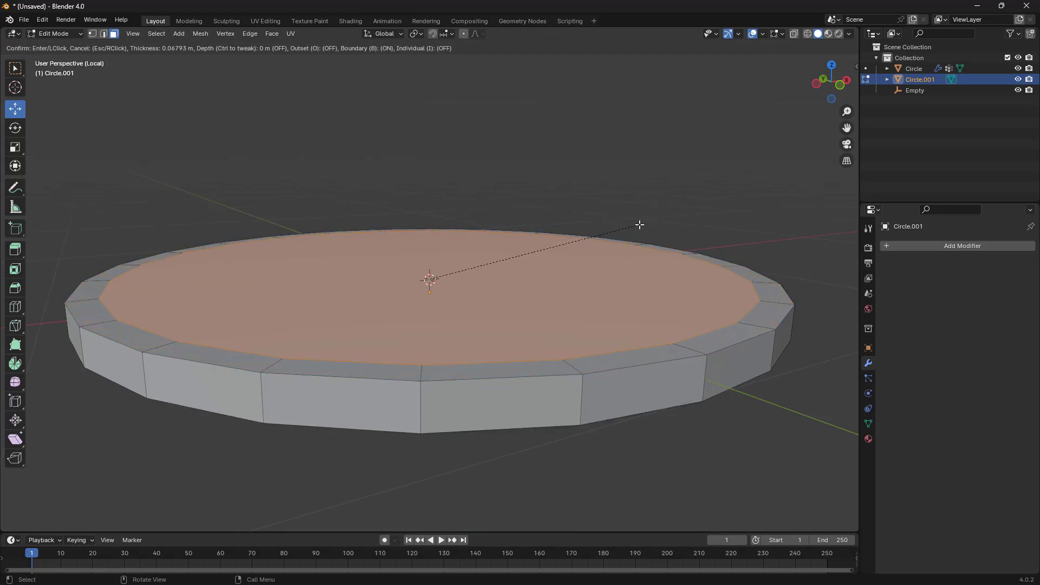
{"action": "left_click", "coordinate": [640, 225]}
{"action": "mouse_move", "coordinate": [677, 383]}
{"action": "middle_mouse_down"}
{"action": "mouse_move", "coordinate": [668, 376]}
{"action": "mouse_move", "coordinate": [671, 390]}
{"action": "middle_mouse_up"}
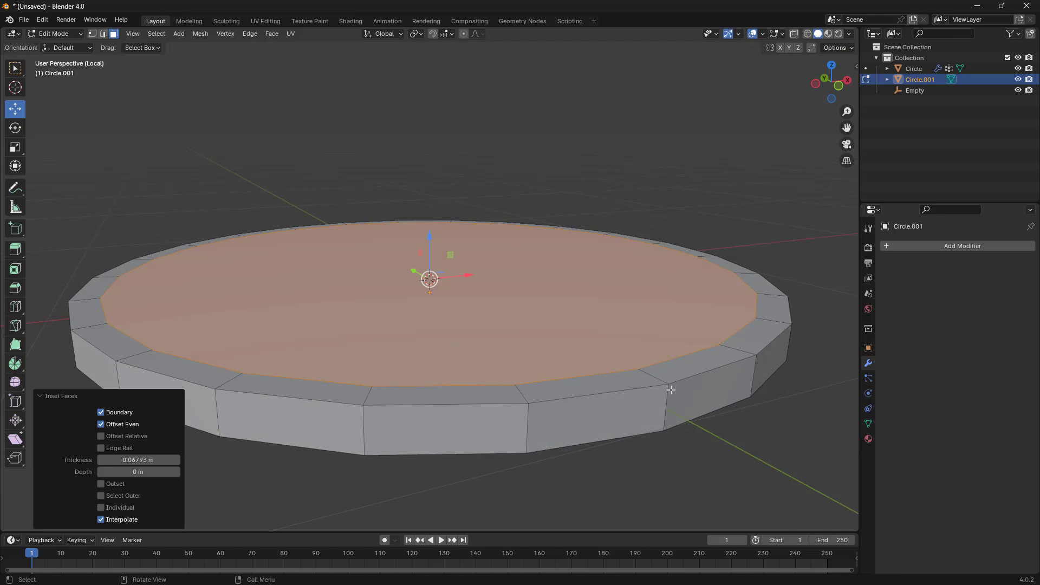
Step: Select the filling's outer top and bottom edge loops in edge select mode
{"action": "left_click", "coordinate": [103, 33]}
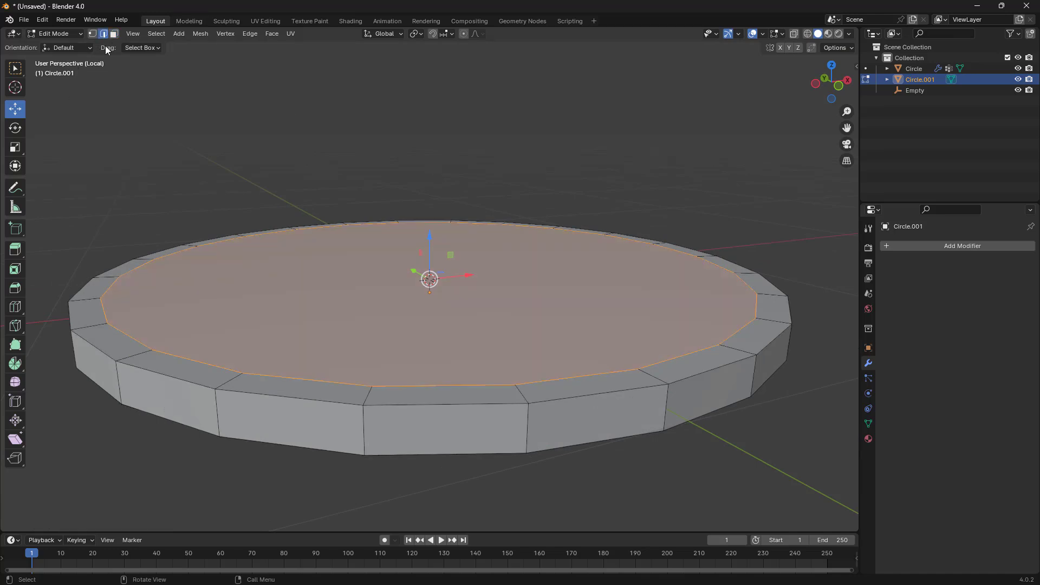
{"action": "left_click", "coordinate": [570, 399], "text": "alt"}
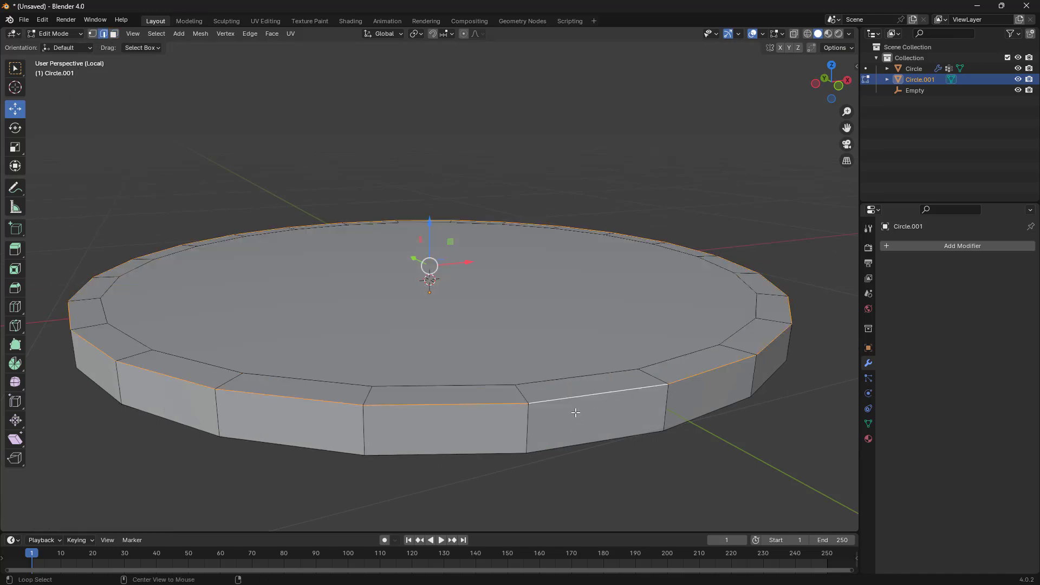
{"action": "left_click", "coordinate": [590, 443], "text": "alt+shift"}
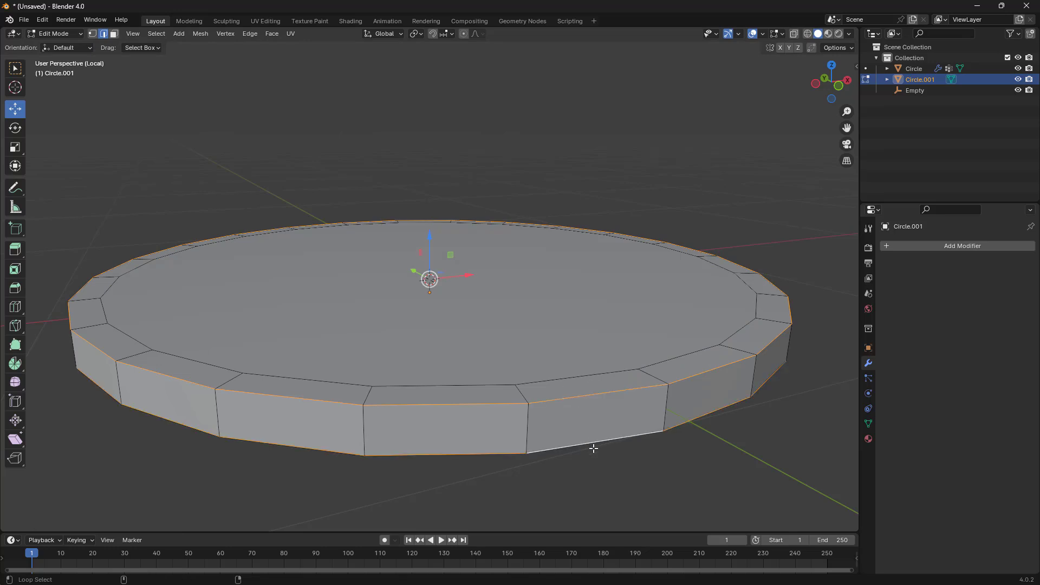
{"action": "mouse_move", "coordinate": [582, 369]}
{"action": "middle_mouse_down"}
{"action": "mouse_move", "coordinate": [580, 323]}
{"action": "mouse_move", "coordinate": [591, 371]}
{"action": "middle_mouse_up"}
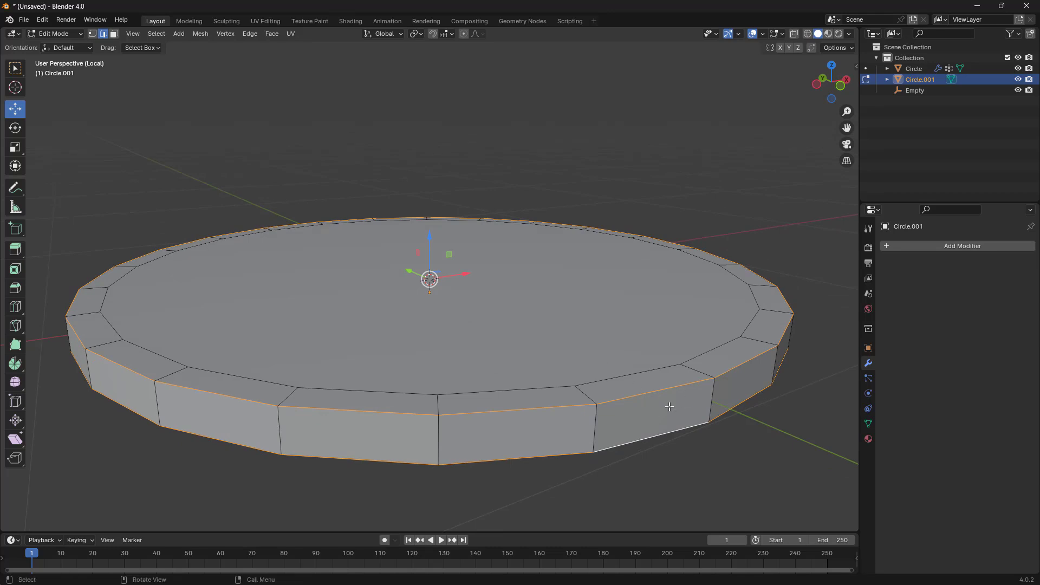
{"action": "key", "text": "ctrl+z"}
{"action": "key", "text": "ctrl+shift+z"}
Step: Add two evenly spaced horizontal loop cuts around the filling's side wall without sliding them
{"action": "middle_click_drag", "start_coordinate": [701, 404], "coordinate": [689, 330]}
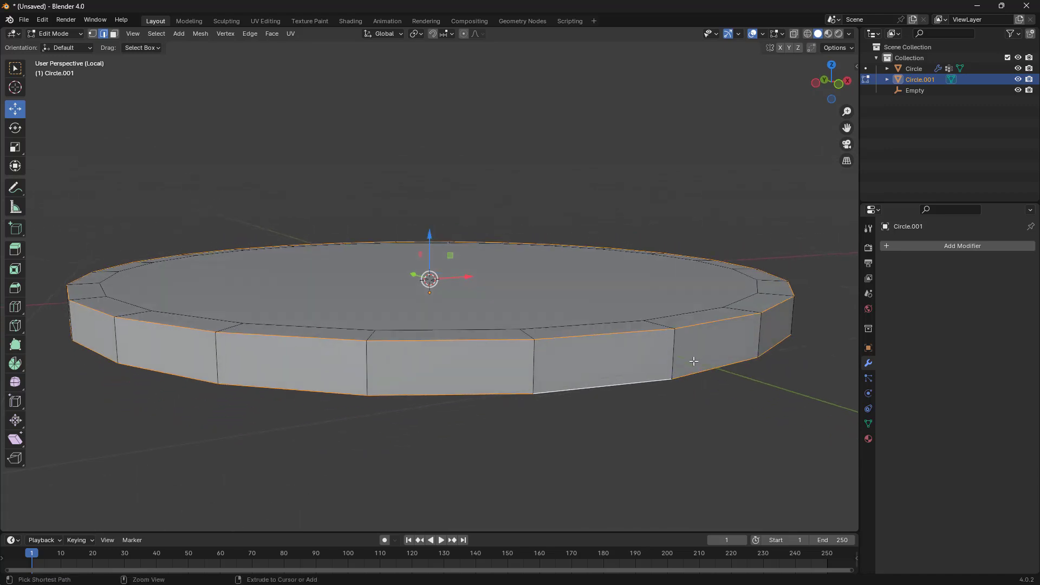
{"action": "key", "text": "ctrl+r"}
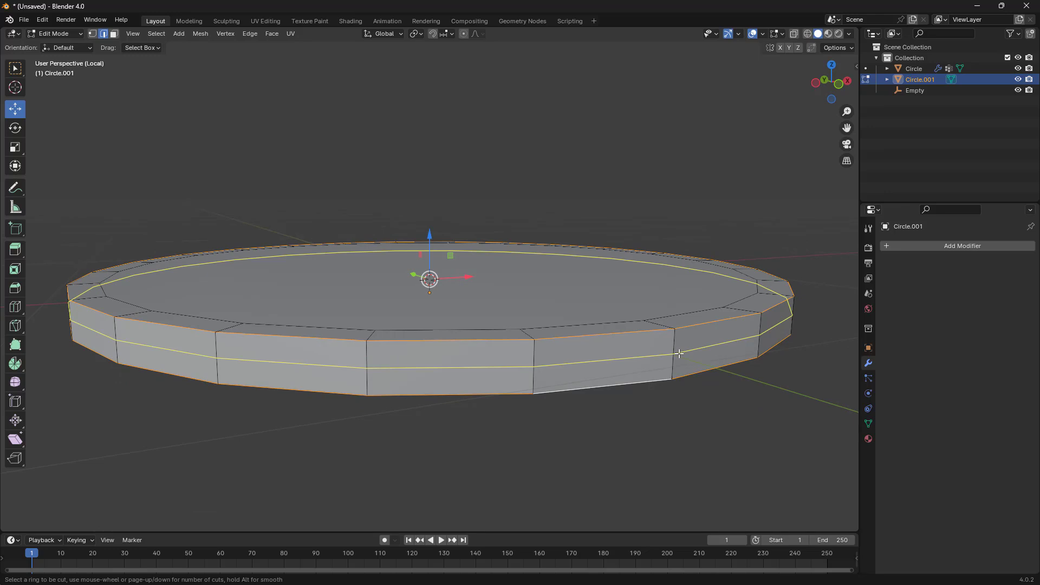
{"action": "scroll", "coordinate": [679, 353], "scroll_direction": "up", "scroll_amount": 1}
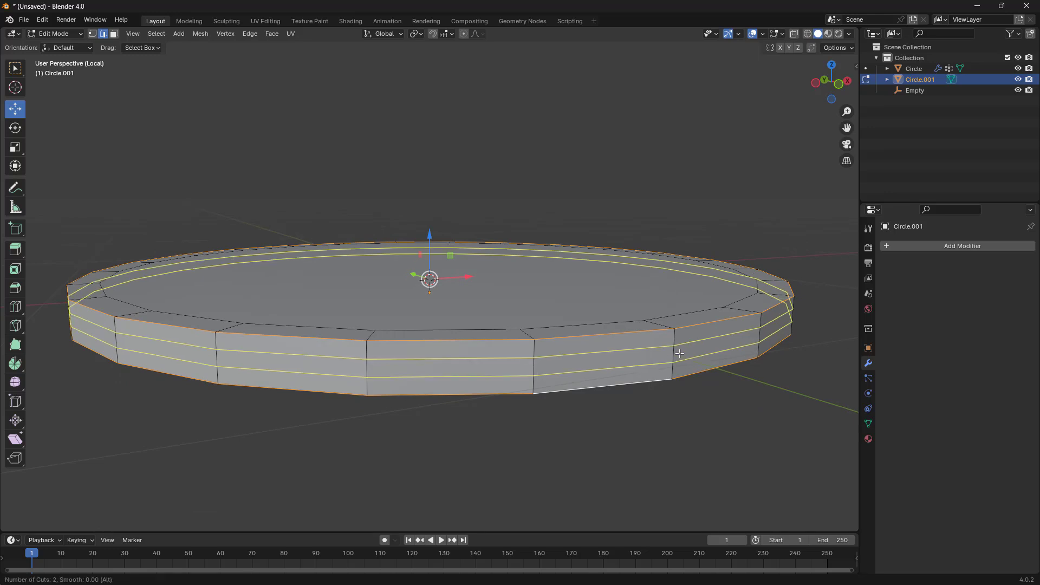
{"action": "left_click", "coordinate": [679, 354]}
{"action": "right_click", "coordinate": [679, 353]}
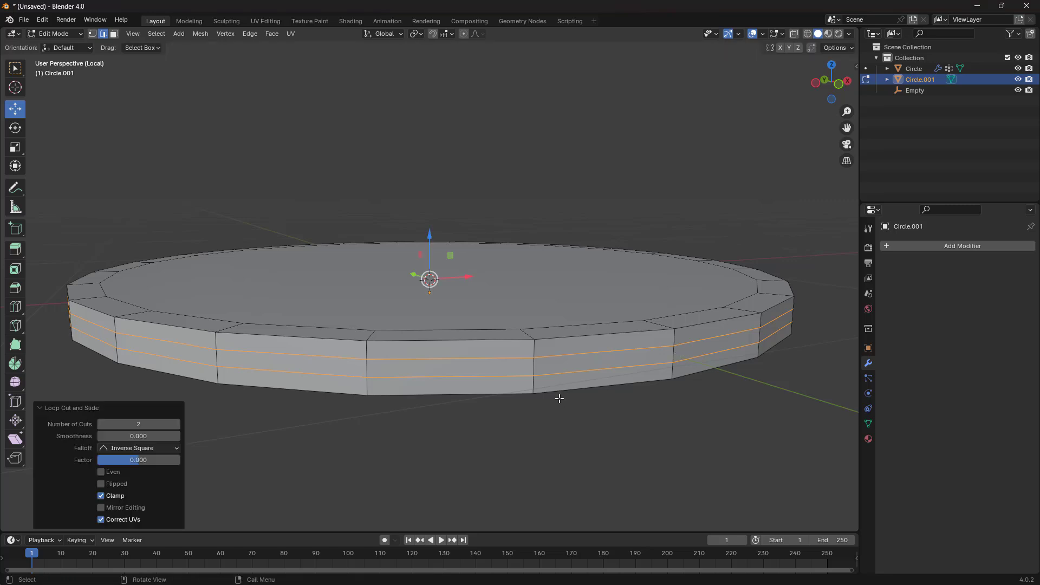
Step: Add one centred loop cut to the filling's top rim ring and one to its bottom rim ring
{"action": "middle_click_drag", "start_coordinate": [557, 397], "coordinate": [585, 387]}
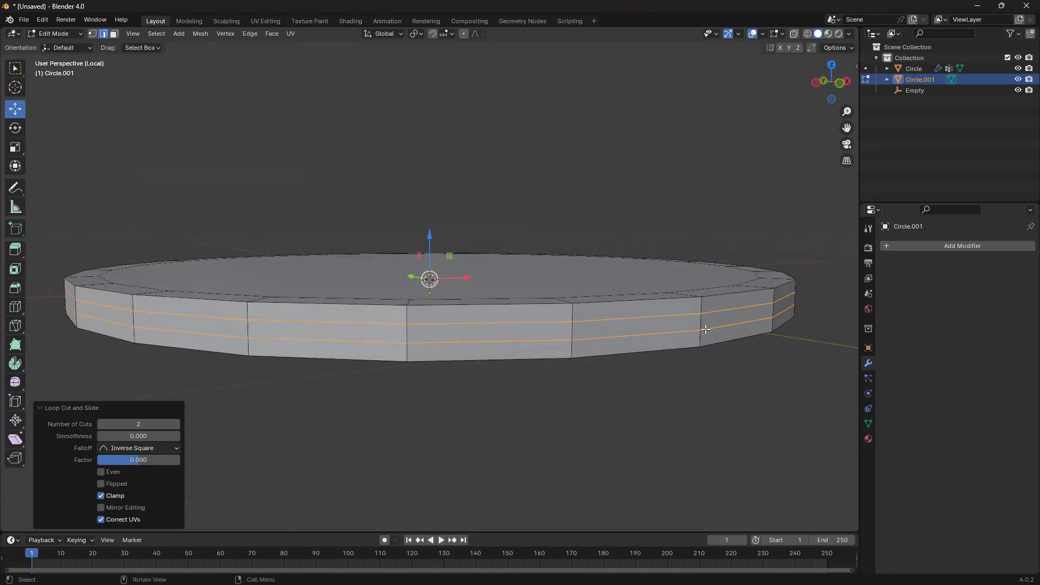
{"action": "scroll", "coordinate": [741, 347], "scroll_direction": "up", "scroll_amount": 5}
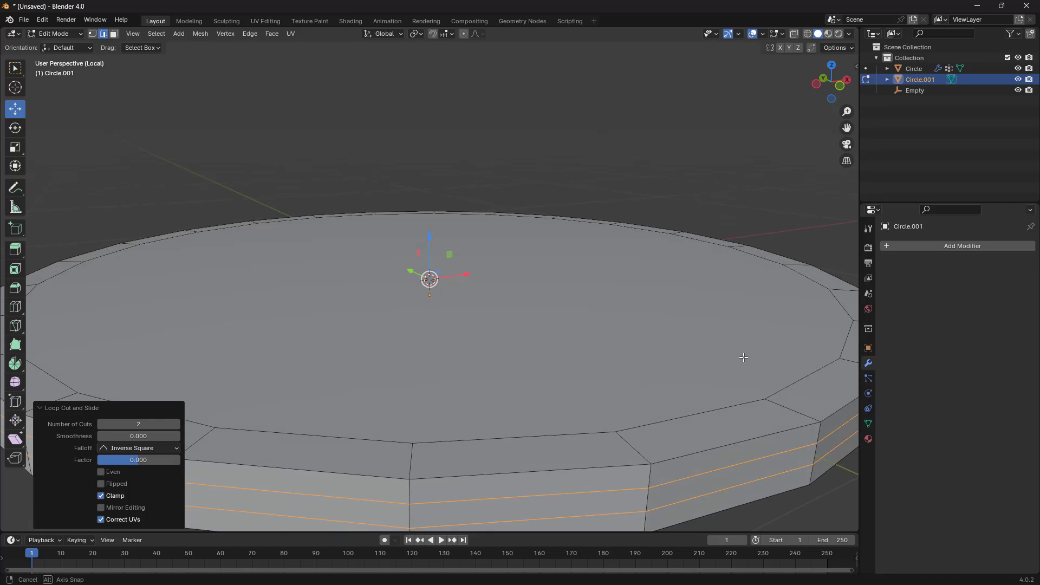
{"action": "key", "text": "ctrl+r"}
{"action": "left_click", "coordinate": [789, 408]}
{"action": "right_click", "coordinate": [792, 421]}
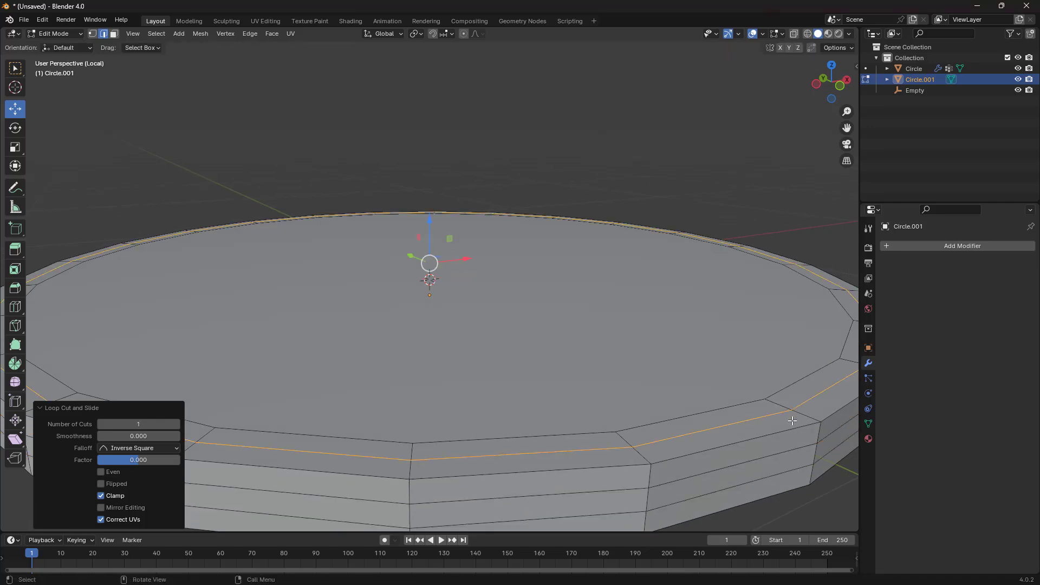
{"action": "middle_click_drag", "start_coordinate": [792, 421], "coordinate": [787, 390]}
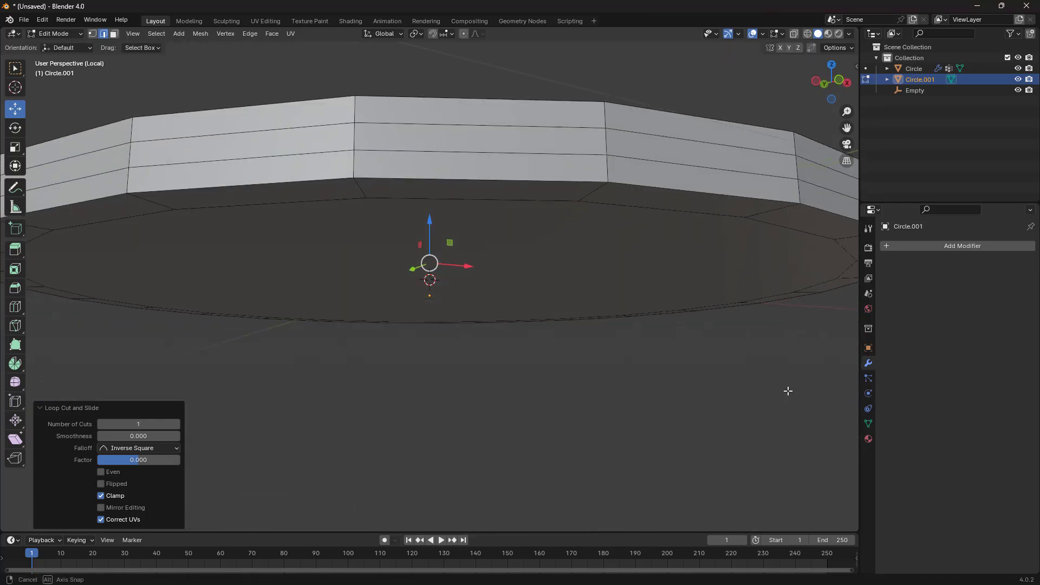
{"action": "key", "text": "ctrl+r"}
{"action": "left_click", "coordinate": [764, 212]}
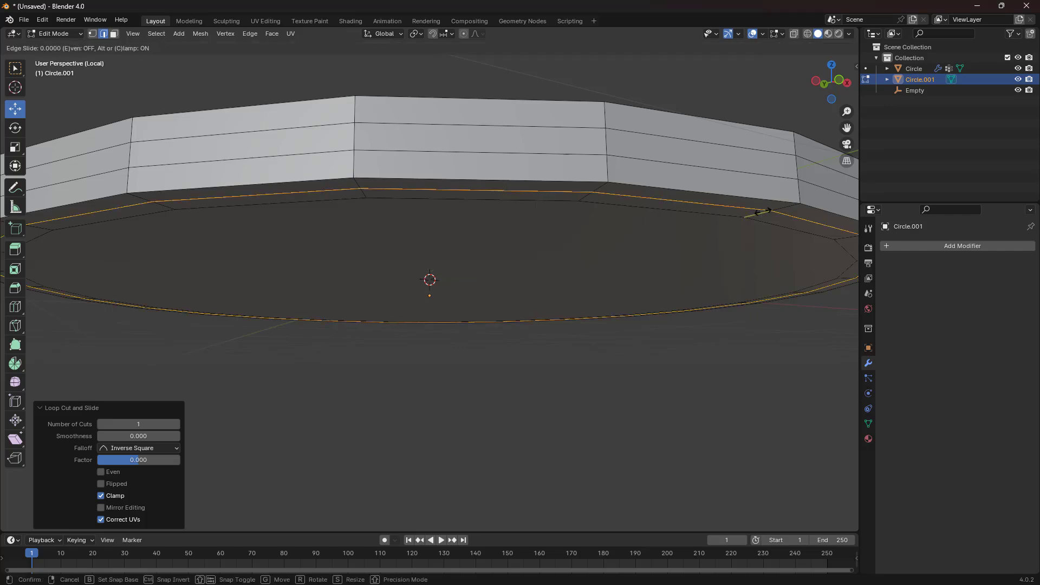
{"action": "right_click", "coordinate": [764, 212]}
Step: Add a Subdivision Surface modifier to the filling and set its viewport level to 2
{"action": "mouse_move", "coordinate": [765, 234]}
{"action": "middle_mouse_down"}
{"action": "mouse_move", "coordinate": [766, 267]}
{"action": "mouse_move", "coordinate": [754, 250]}
{"action": "middle_mouse_up"}
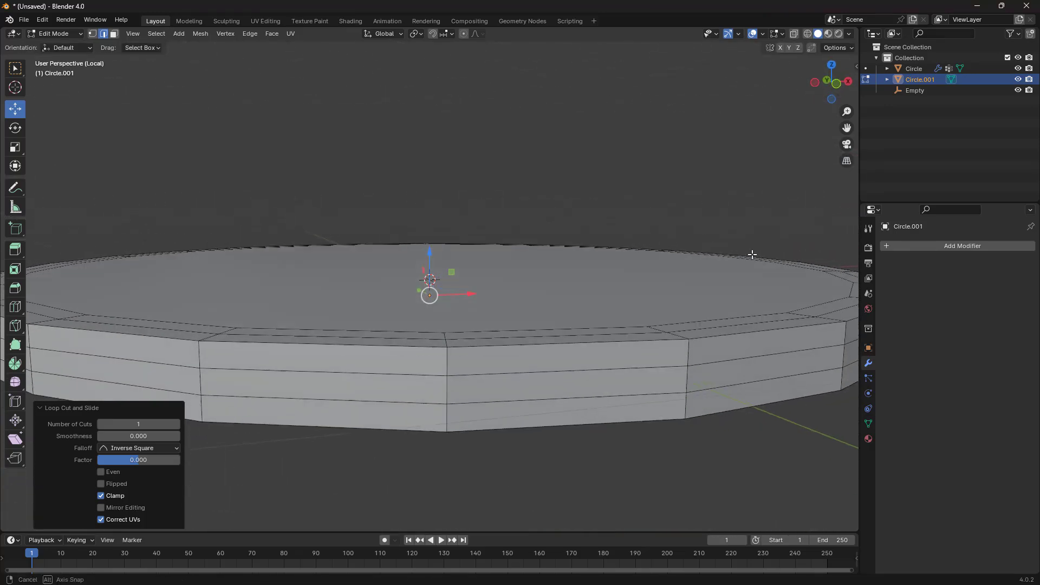
{"action": "left_click", "coordinate": [962, 245]}
{"action": "mouse_move", "coordinate": [926, 243]}
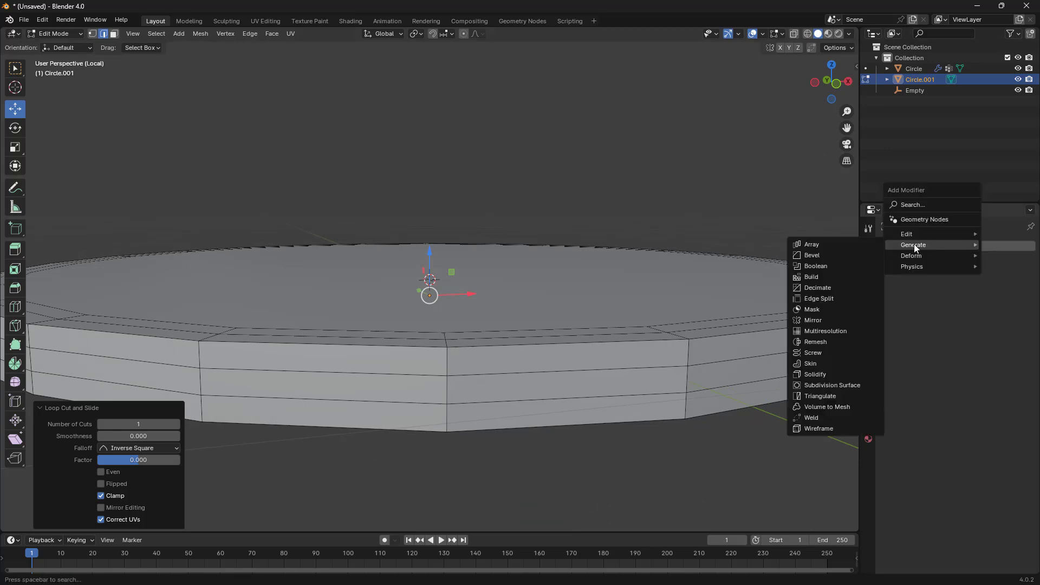
{"action": "left_click", "coordinate": [840, 384]}
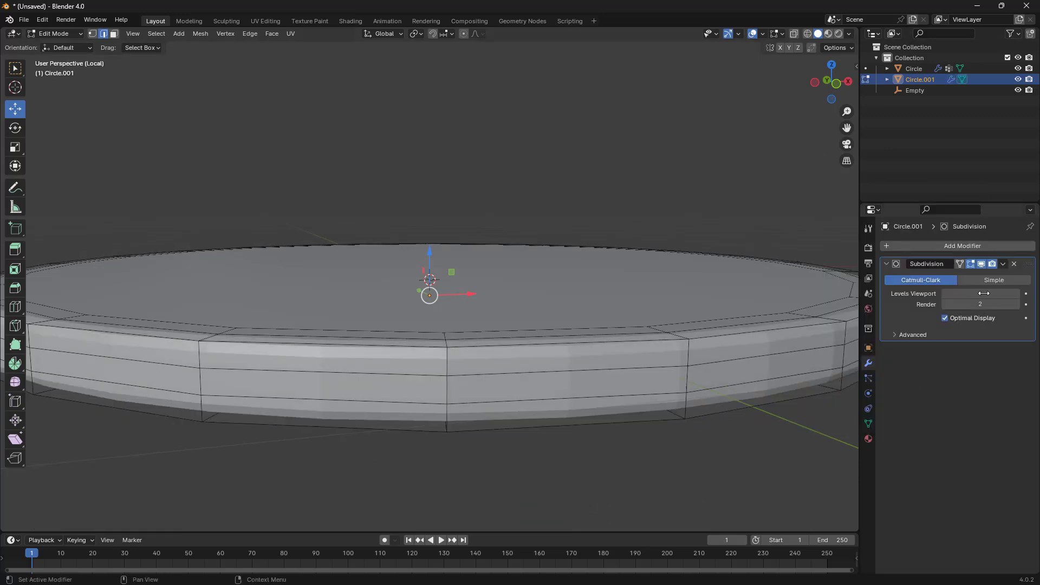
{"action": "left_click", "coordinate": [1018, 294]}
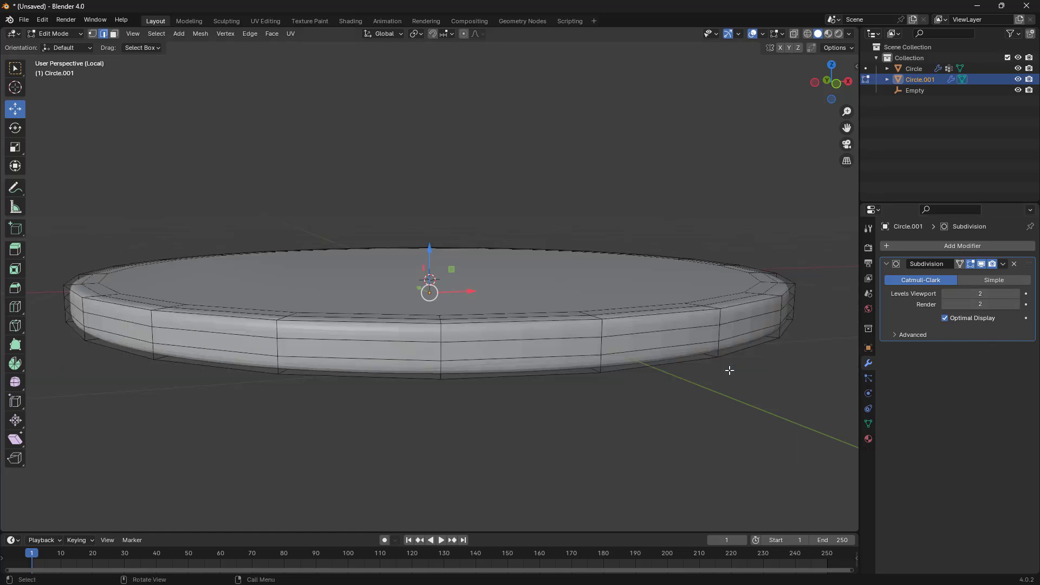
{"action": "middle_click_drag", "start_coordinate": [730, 370], "coordinate": [731, 382]}
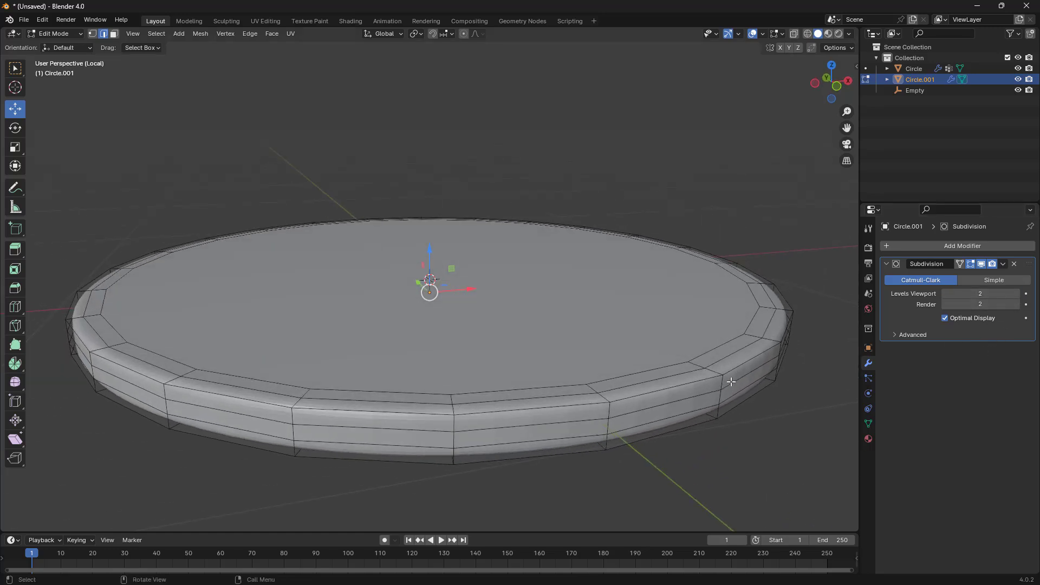
Step: Shade the filling smooth in Object Mode and leave local view to bring back the wafers
{"action": "key", "text": "Tab"}
{"action": "middle_click_drag", "start_coordinate": [627, 351], "coordinate": [633, 325]}
{"action": "right_click", "coordinate": [591, 323]}
{"action": "left_click", "coordinate": [566, 321]}
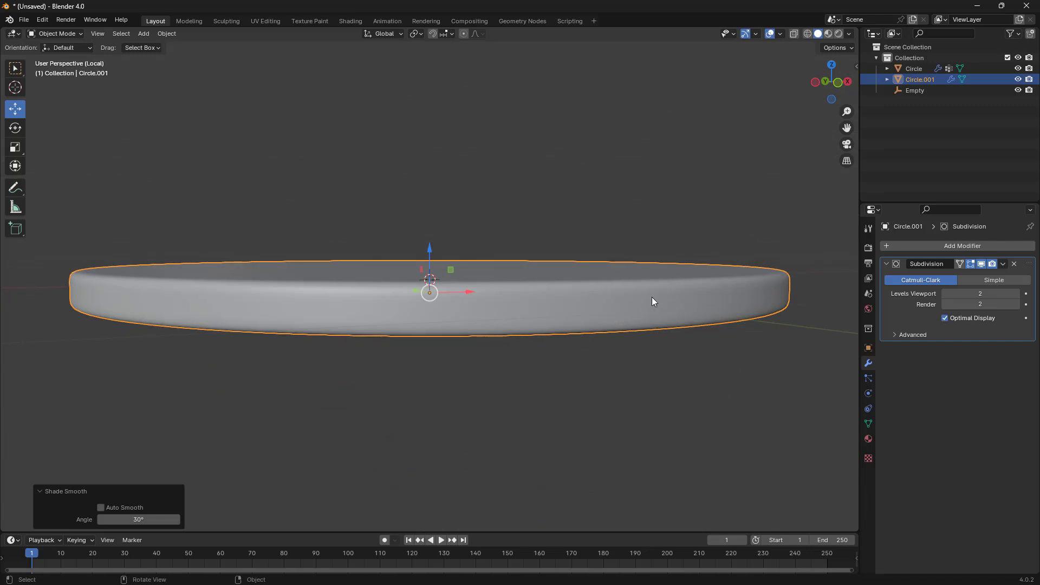
{"action": "key", "text": "KP_Divide"}
{"action": "middle_click_drag", "start_coordinate": [655, 297], "coordinate": [625, 298]}
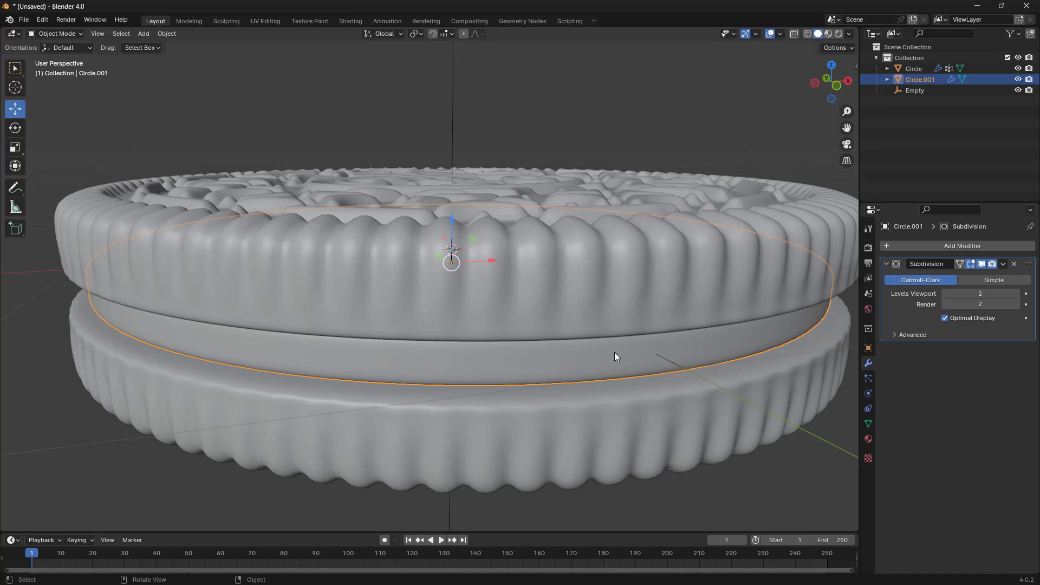
Step: Scale the whole filling mesh by about 1.022 in X and Y, with Z locked, in Edit Mode
{"action": "key", "text": "Tab"}
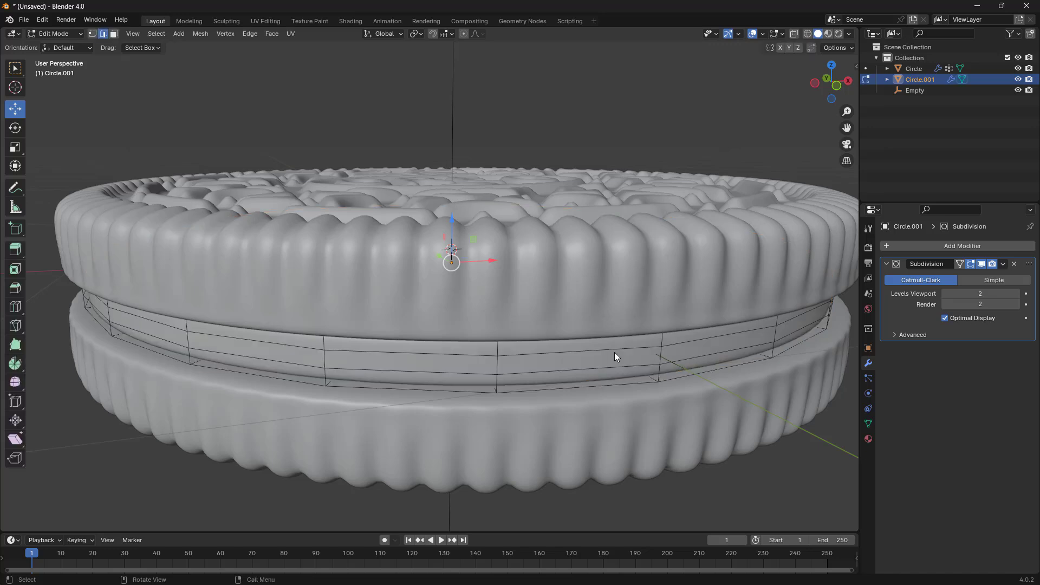
{"action": "key", "text": "a"}
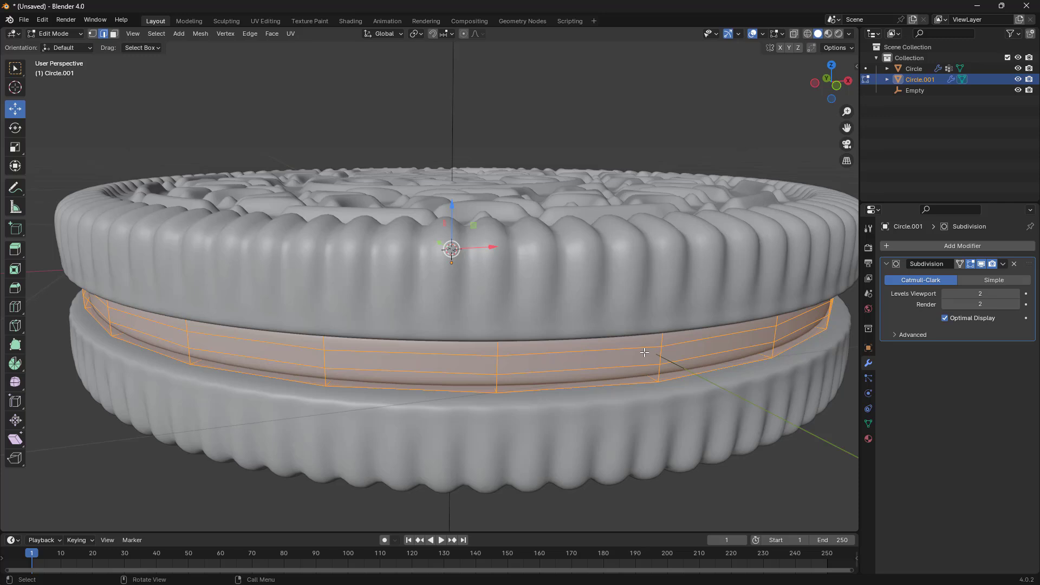
{"action": "key", "text": "s"}
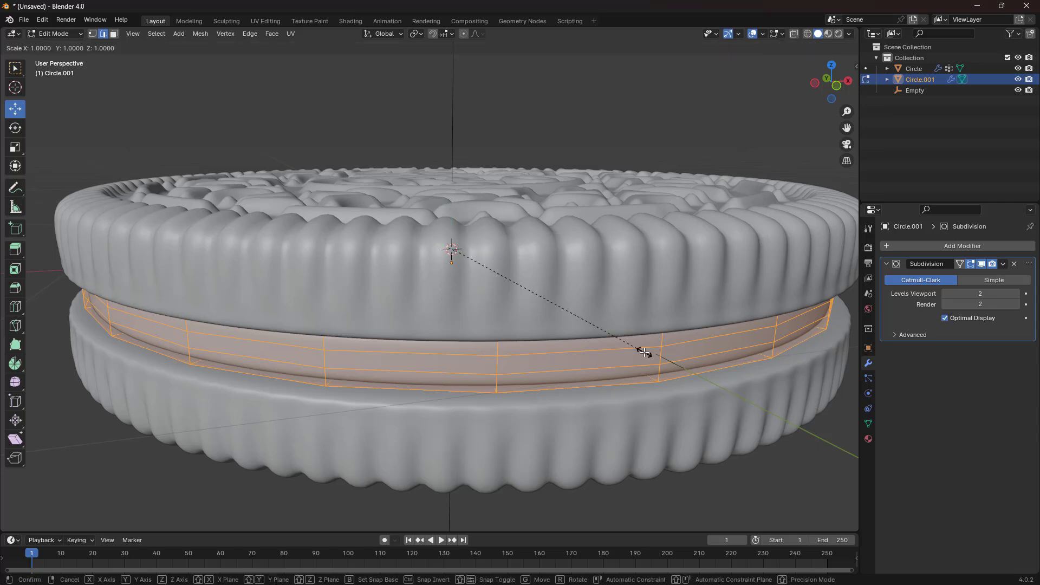
{"action": "key", "text": "shift+z"}
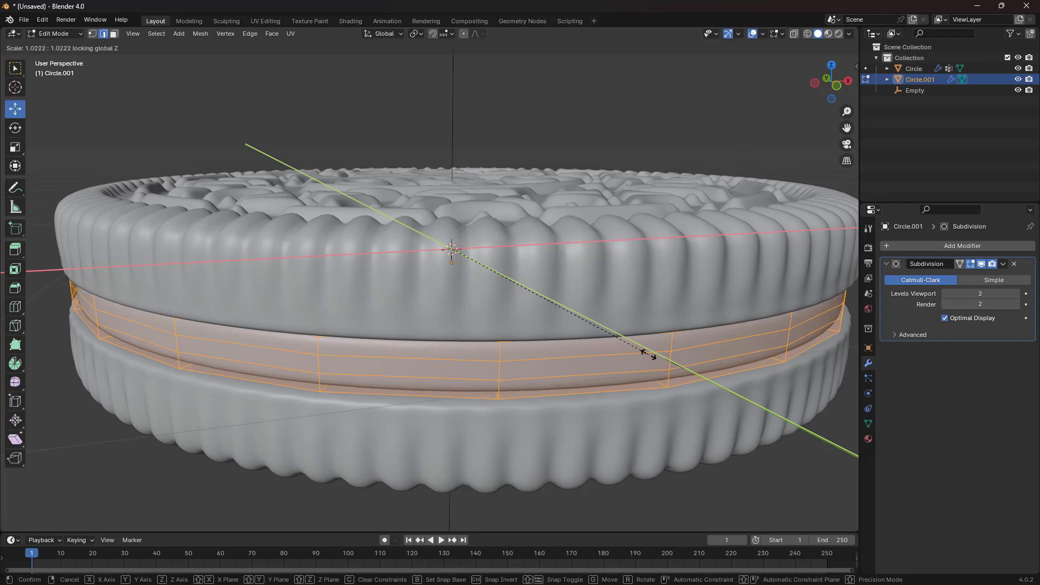
{"action": "left_click", "coordinate": [647, 353]}
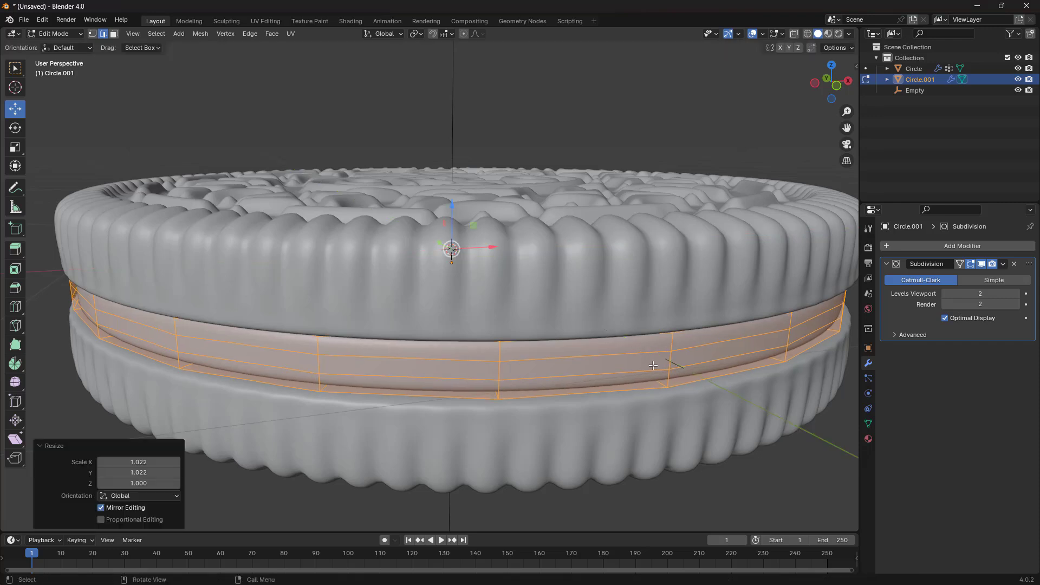
Step: Select the two middle edge loops of the filling's side wall and scale them by about 1.011 in X and Y, locking Z
{"action": "scroll", "coordinate": [653, 365], "scroll_direction": "down", "scroll_amount": 3}
{"action": "left_click", "coordinate": [737, 417]}
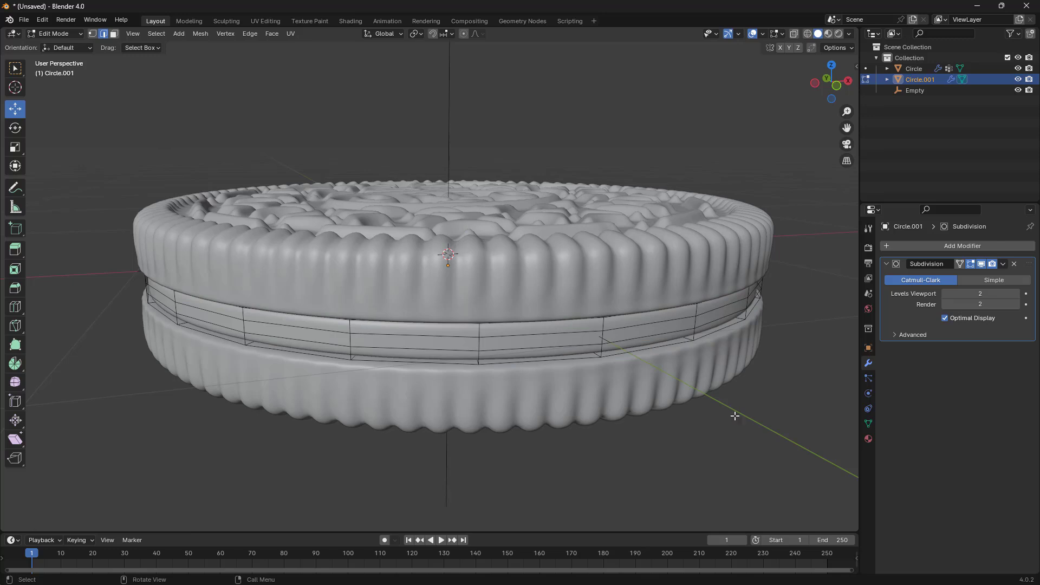
{"action": "left_click", "coordinate": [445, 335]}
{"action": "left_click", "coordinate": [450, 337], "text": "alt"}
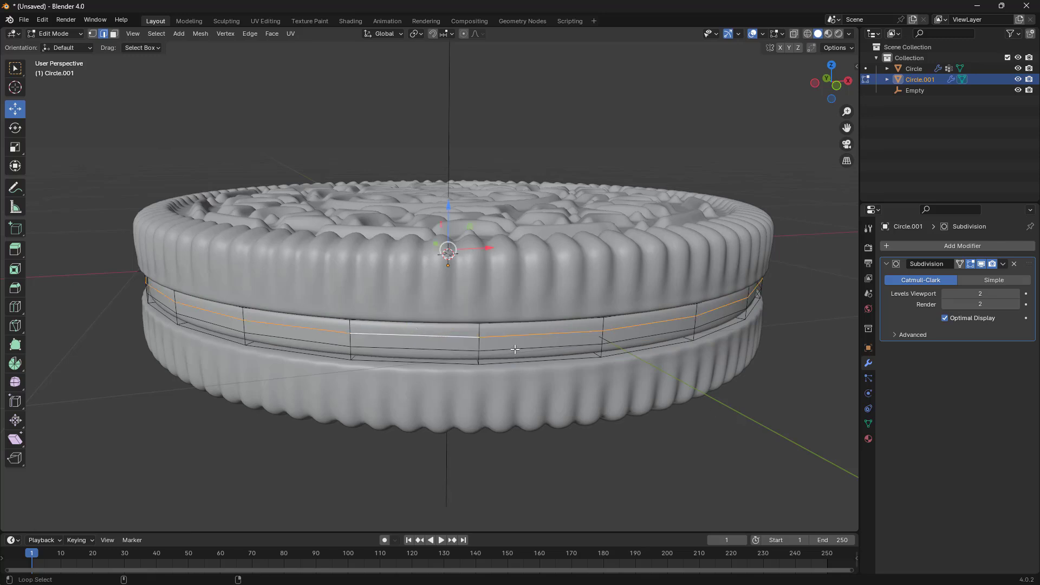
{"action": "left_click", "coordinate": [515, 350], "text": "alt+shift"}
{"action": "scroll", "coordinate": [670, 364], "scroll_direction": "up", "scroll_amount": 3}
{"action": "scroll", "coordinate": [708, 356], "scroll_direction": "down", "scroll_amount": 1}
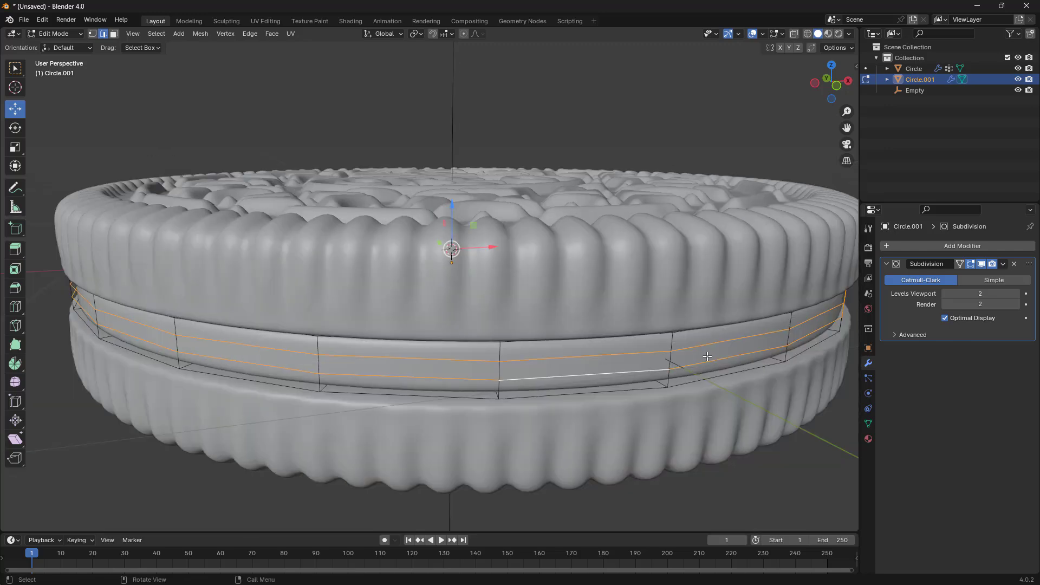
{"action": "key", "text": "s"}
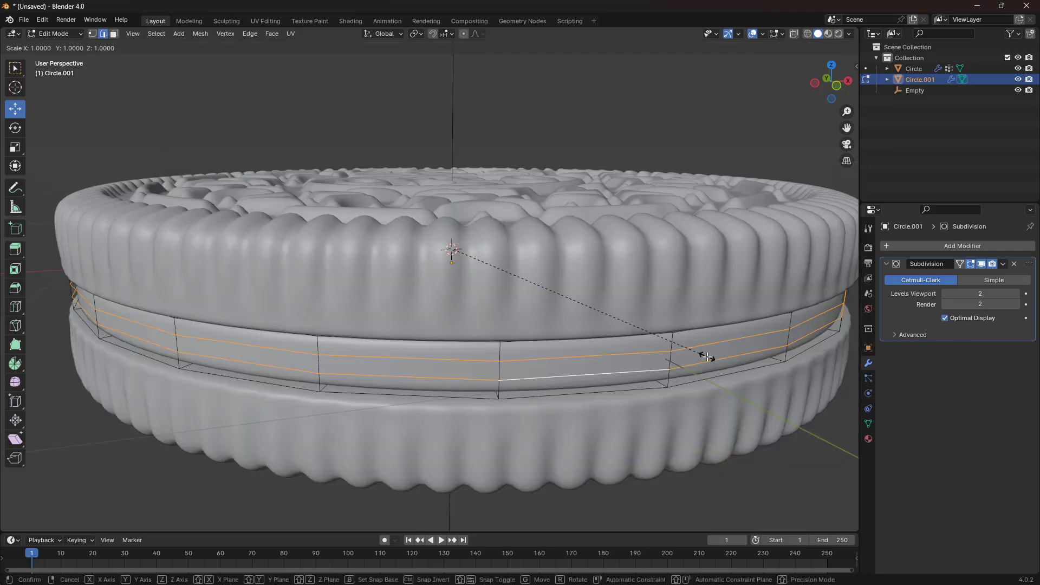
{"action": "key", "text": "y"}
{"action": "key", "text": "shift+z"}
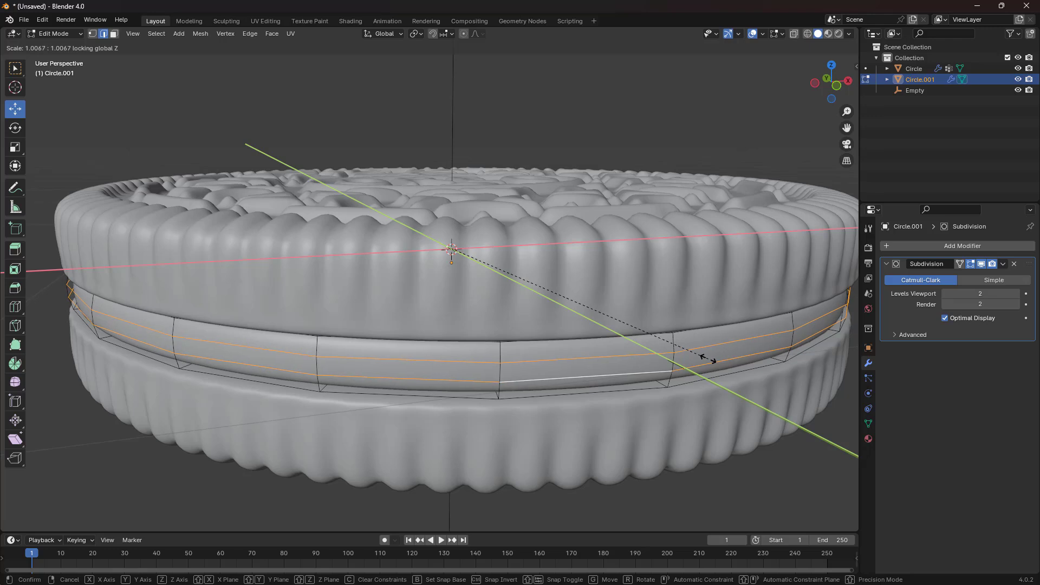
{"action": "left_click", "coordinate": [709, 362]}
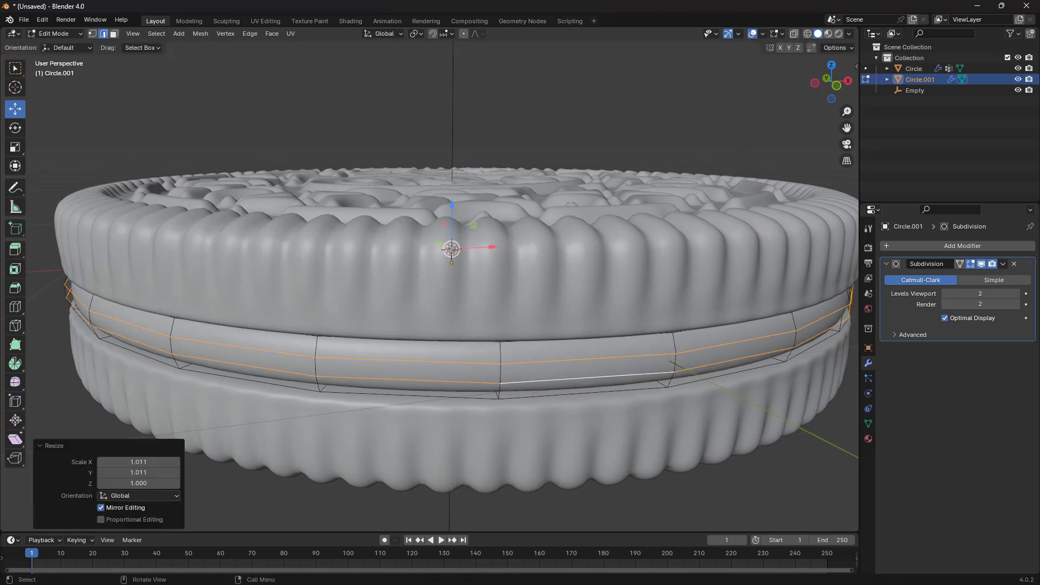
Step: Finish editing the cream filling's mesh, return to Object Mode and deselect the filling
{"action": "left_click", "coordinate": [732, 484]}
{"action": "key", "text": "Tab"}
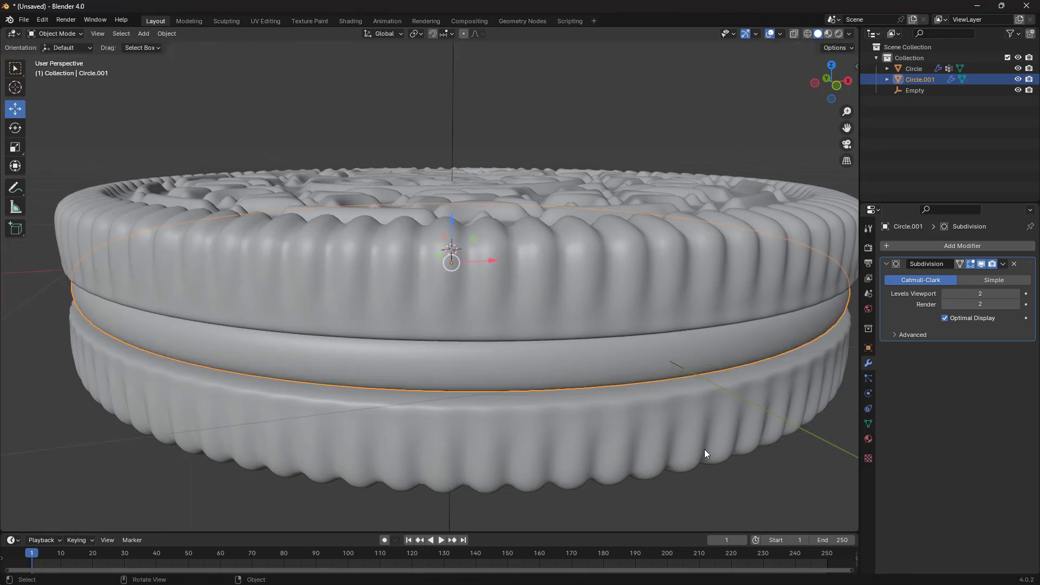
{"action": "scroll", "coordinate": [596, 412], "scroll_direction": "down", "scroll_amount": 5}
{"action": "middle_click_drag", "start_coordinate": [596, 413], "coordinate": [599, 427]}
{"action": "left_click", "coordinate": [597, 401]}
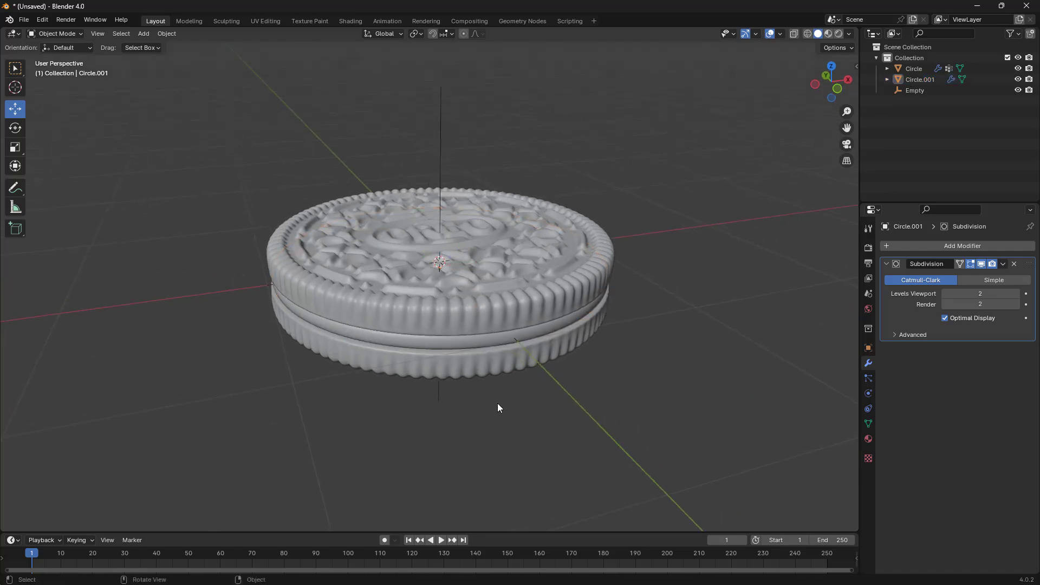
Step: Inspect the assembled cookie from the side and from above, checking the cream layer between the wafers
{"action": "middle_click_drag", "start_coordinate": [497, 403], "coordinate": [583, 384]}
{"action": "scroll", "coordinate": [502, 399], "scroll_direction": "up", "scroll_amount": 3}
{"action": "scroll", "coordinate": [573, 364], "scroll_direction": "down", "scroll_amount": 4}
{"action": "scroll", "coordinate": [499, 340], "scroll_direction": "up", "scroll_amount": 5}
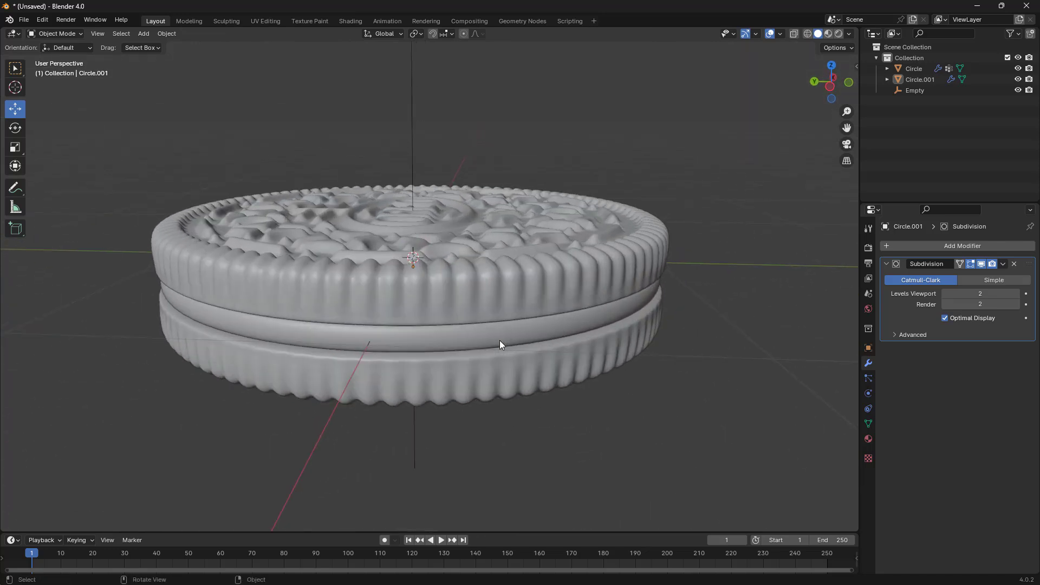
{"action": "middle_click_drag", "start_coordinate": [520, 336], "coordinate": [554, 343]}
{"action": "middle_click_drag", "start_coordinate": [555, 343], "coordinate": [472, 418]}
{"action": "scroll", "coordinate": [554, 330], "scroll_direction": "up", "scroll_amount": 2}
{"action": "scroll", "coordinate": [553, 330], "scroll_direction": "up", "scroll_amount": 2}
{"action": "scroll", "coordinate": [555, 327], "scroll_direction": "down", "scroll_amount": 4}
{"action": "scroll", "coordinate": [532, 330], "scroll_direction": "up", "scroll_amount": 3}
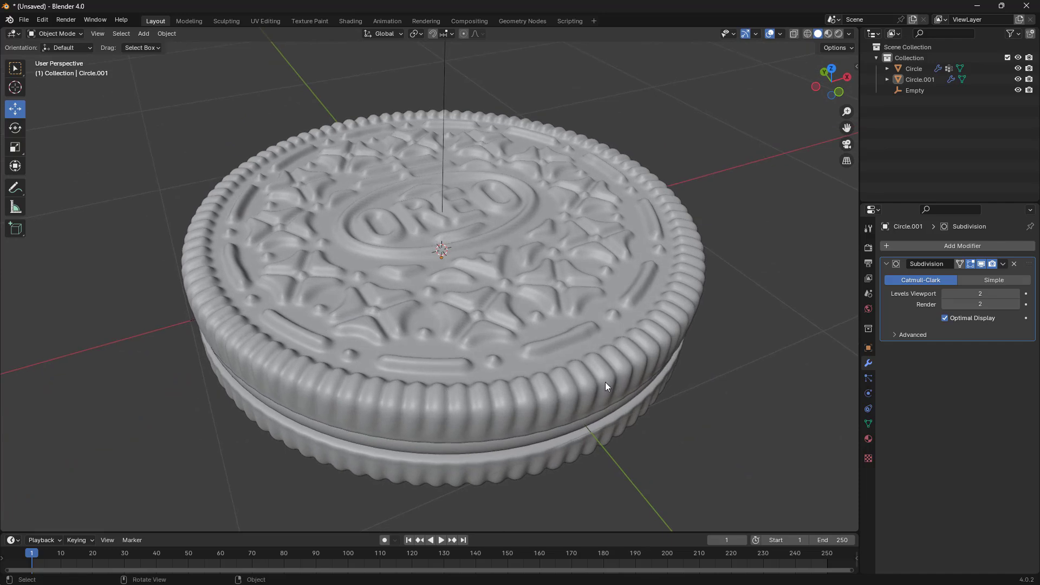
{"action": "middle_click_drag", "start_coordinate": [613, 371], "coordinate": [590, 352]}
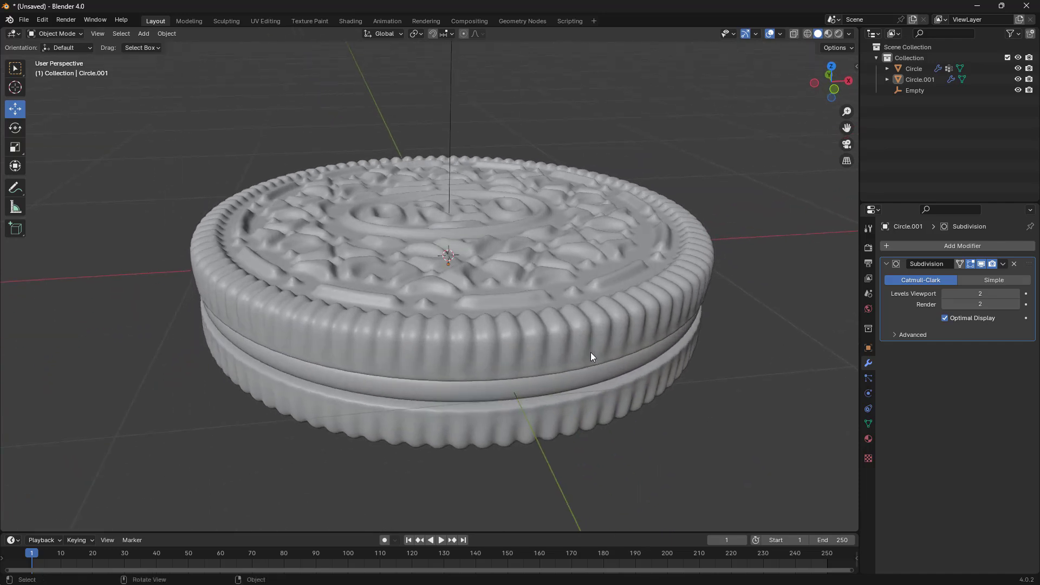
{"action": "middle_click_drag", "start_coordinate": [645, 332], "coordinate": [534, 339]}
Step: Set the cream filling's Subdivision modifier to 4 levels for both viewport and render
{"action": "scroll", "coordinate": [534, 340], "scroll_direction": "up", "scroll_amount": 5}
{"action": "left_click", "coordinate": [508, 296]}
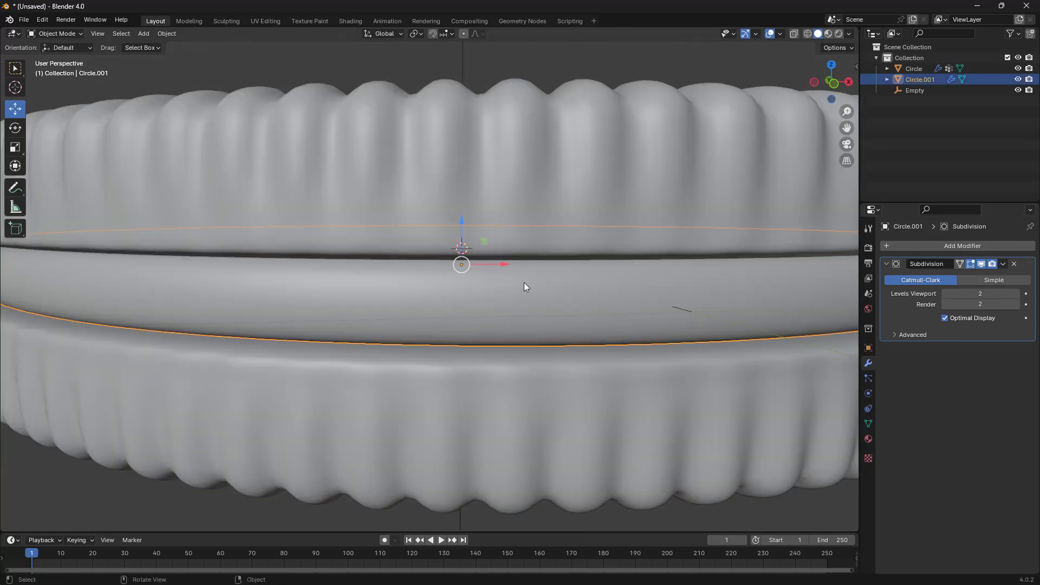
{"action": "scroll", "coordinate": [701, 330], "scroll_direction": "down", "scroll_amount": 4}
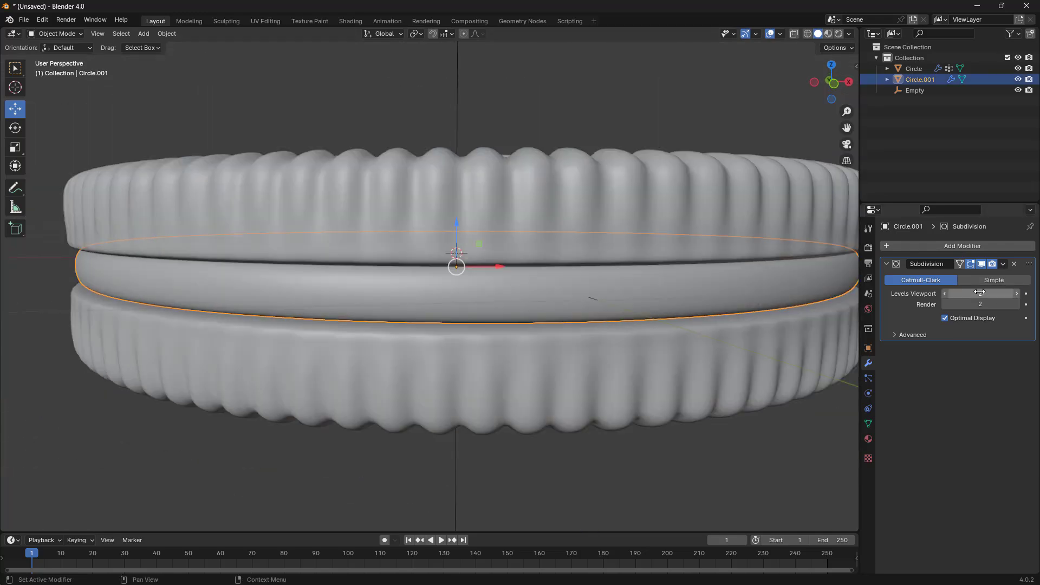
{"action": "left_click", "coordinate": [1016, 293]}
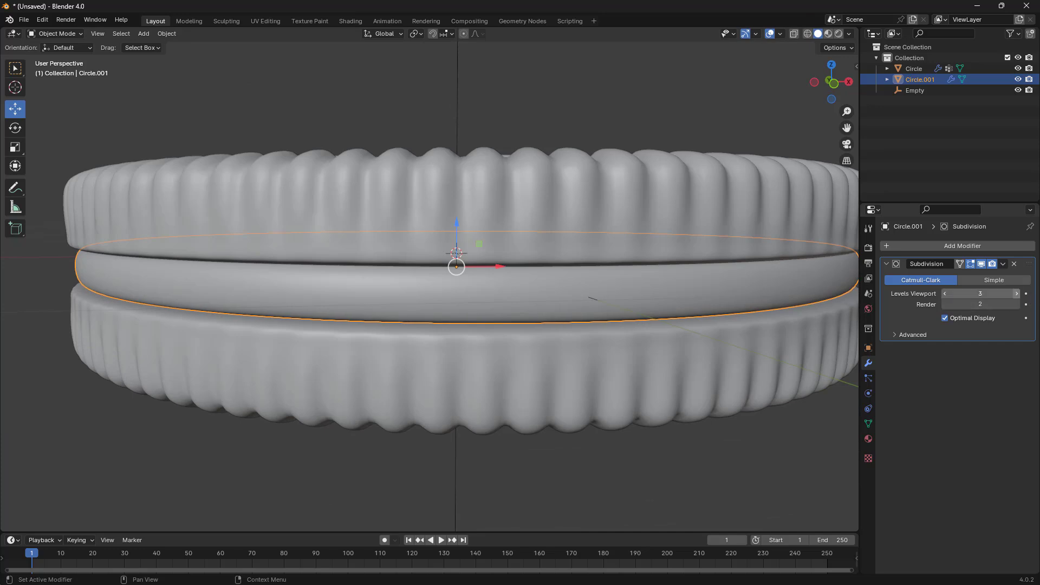
{"action": "left_click", "coordinate": [1016, 304]}
{"action": "left_click", "coordinate": [1016, 304]}
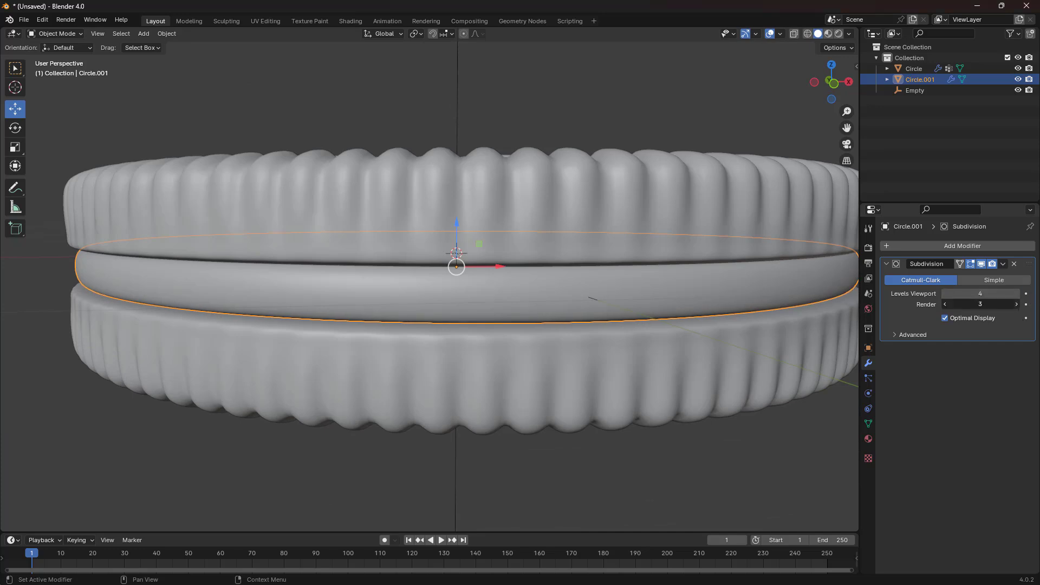
Step: Add a Displace modifier to the cream filling and set its strength to 0.01
{"action": "left_click", "coordinate": [971, 247]}
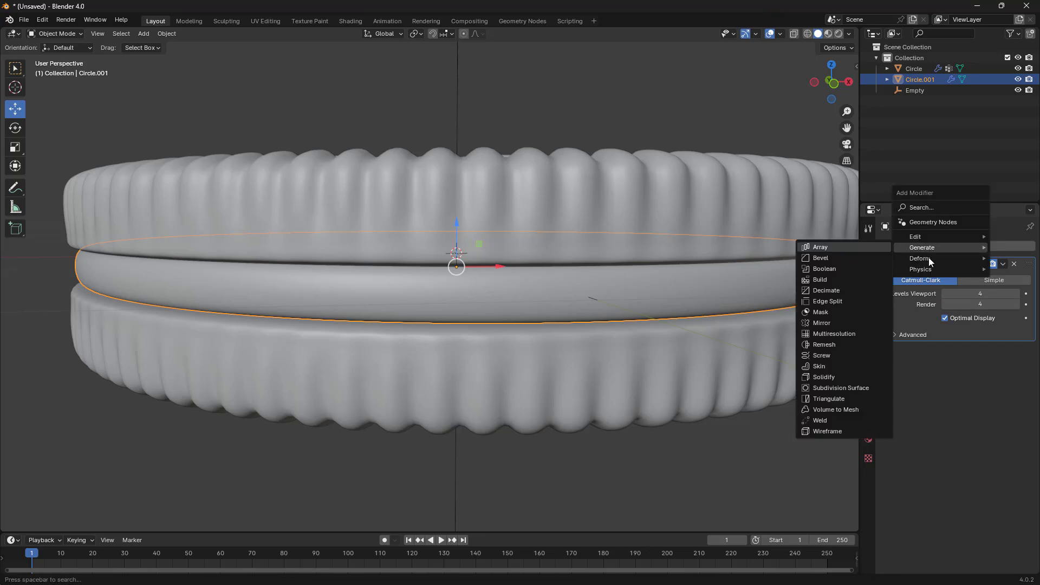
{"action": "mouse_move", "coordinate": [930, 259]}
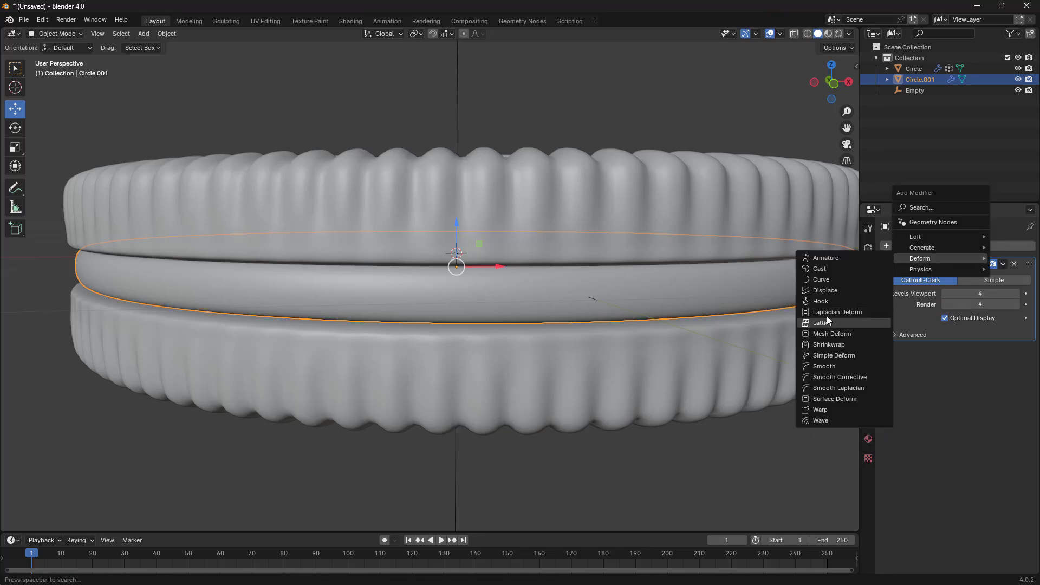
{"action": "left_click", "coordinate": [824, 290]}
{"action": "scroll", "coordinate": [797, 362], "scroll_direction": "down", "scroll_amount": 4}
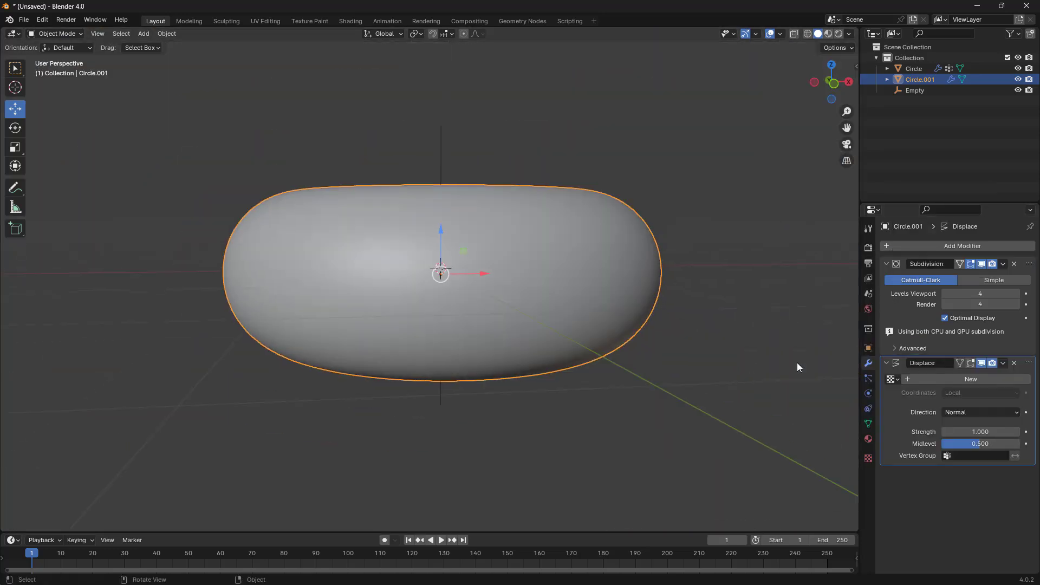
{"action": "middle_click_drag", "start_coordinate": [614, 306], "coordinate": [601, 323]}
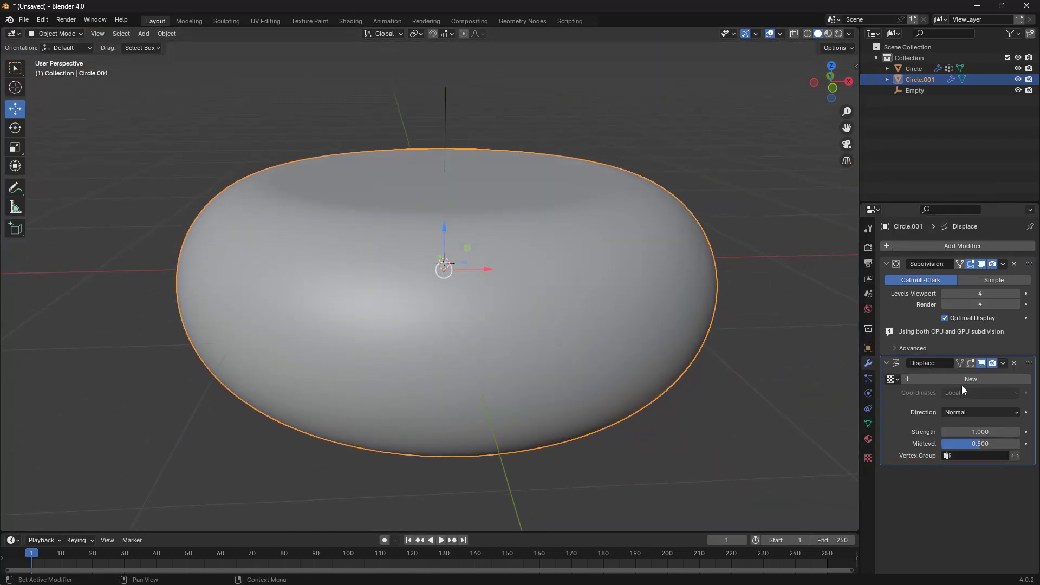
{"action": "left_click", "coordinate": [970, 431]}
{"action": "type", "text": "0"}
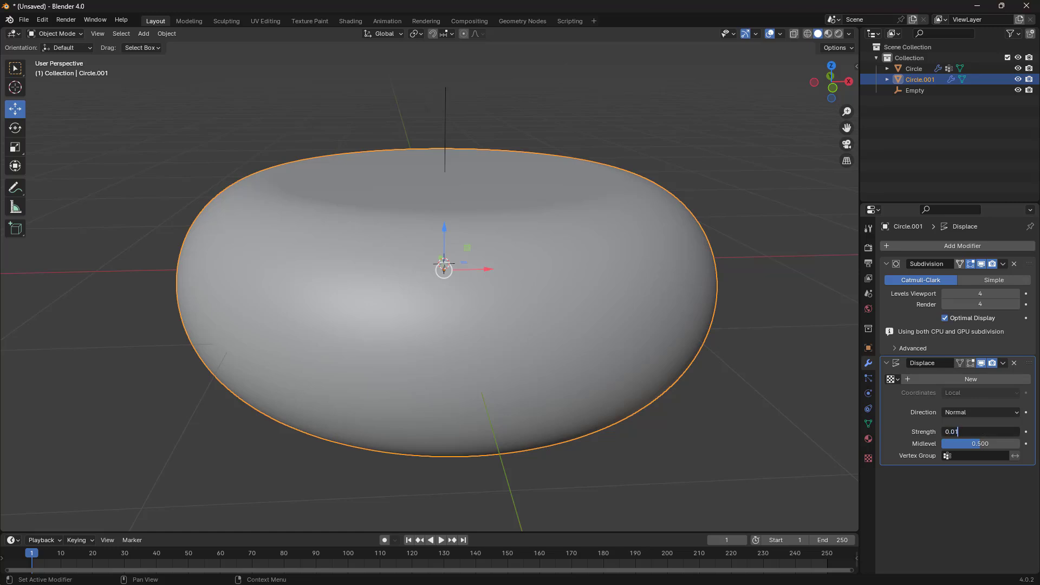
{"action": "type", "text": ".01"}
{"action": "key", "text": "Return"}
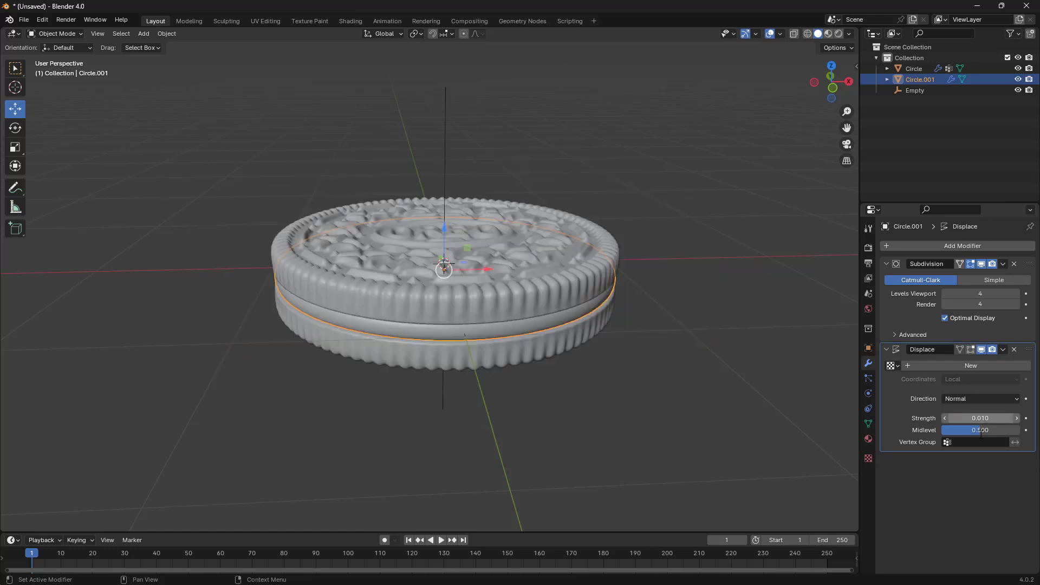
Step: Create a new texture for the cream's Displace modifier and set its type to Clouds
{"action": "left_click", "coordinate": [975, 366]}
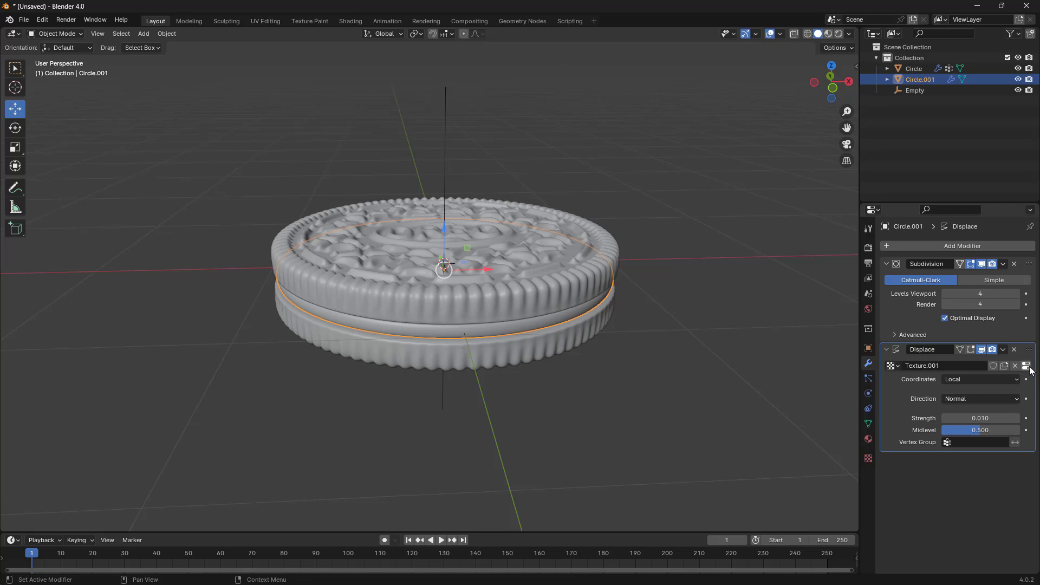
{"action": "left_click", "coordinate": [1025, 366]}
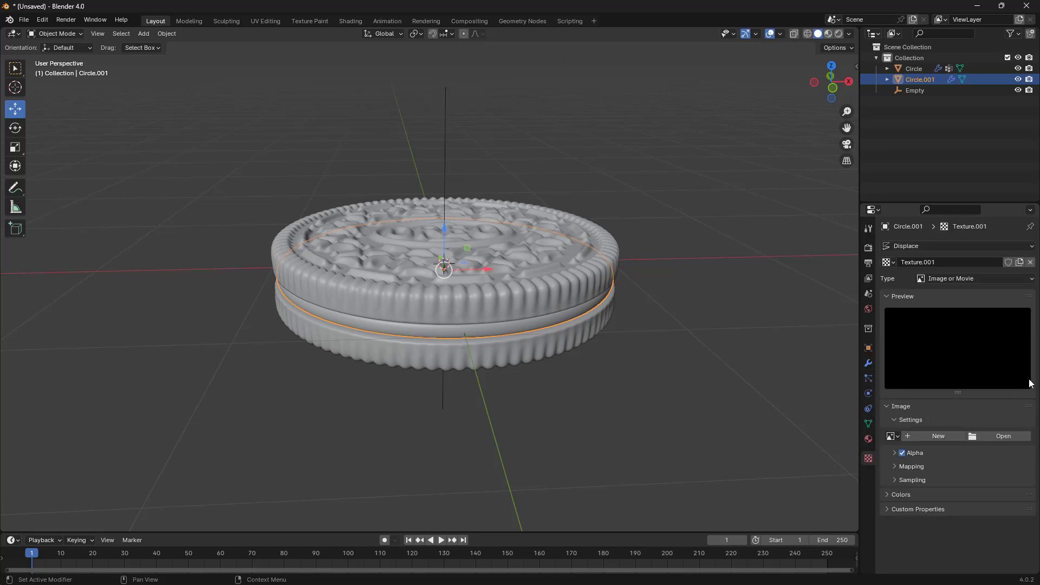
{"action": "left_click", "coordinate": [951, 278]}
{"action": "left_click", "coordinate": [940, 316]}
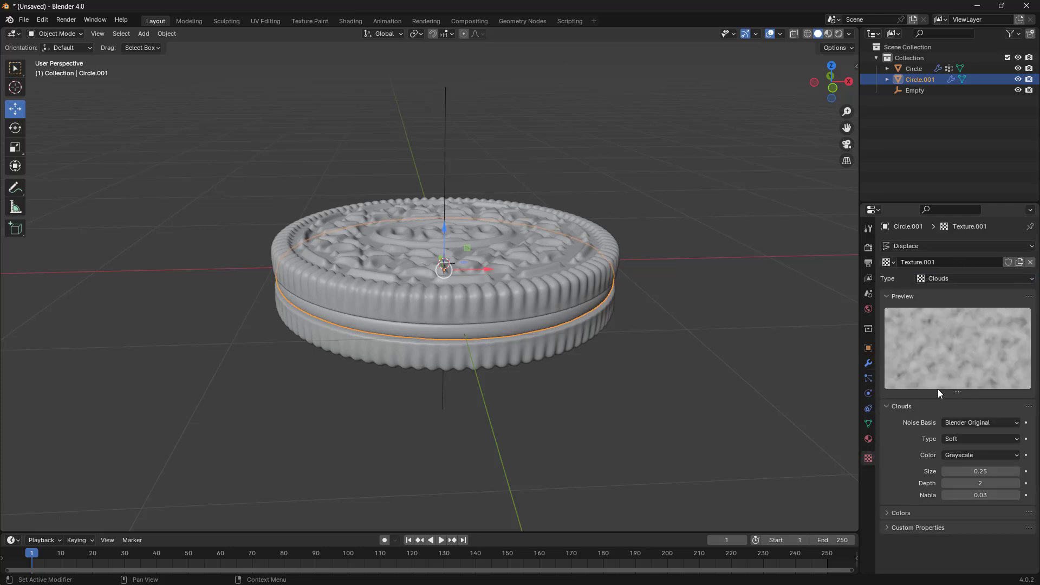
Step: Reduce the Clouds texture size to 0.05 for finer bumps on the cream filling
{"action": "scroll", "coordinate": [493, 338], "scroll_direction": "up", "scroll_amount": 5}
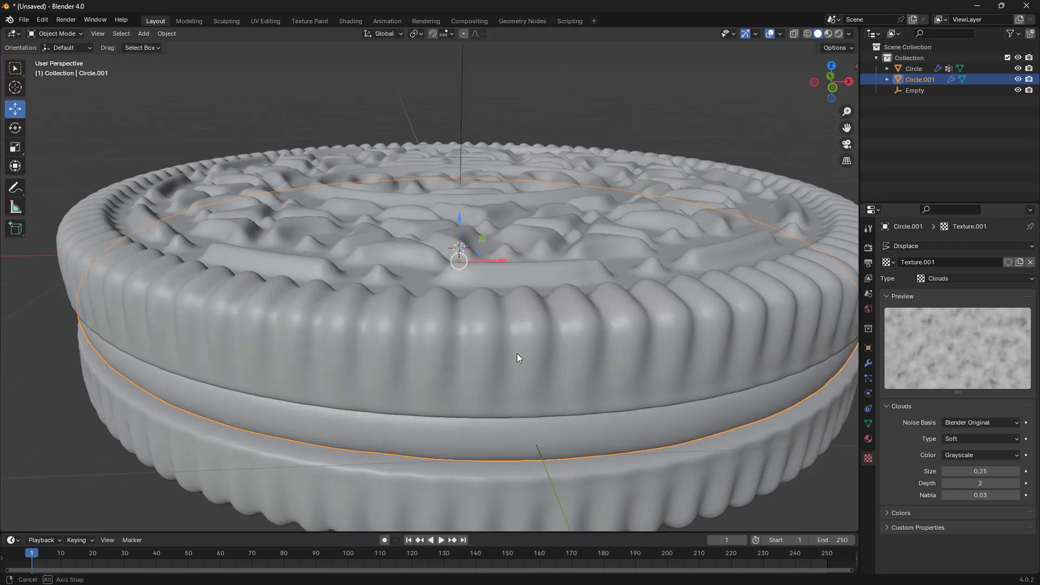
{"action": "middle_click_drag", "start_coordinate": [517, 353], "coordinate": [525, 330]}
{"action": "scroll", "coordinate": [525, 330], "scroll_direction": "up", "scroll_amount": 3}
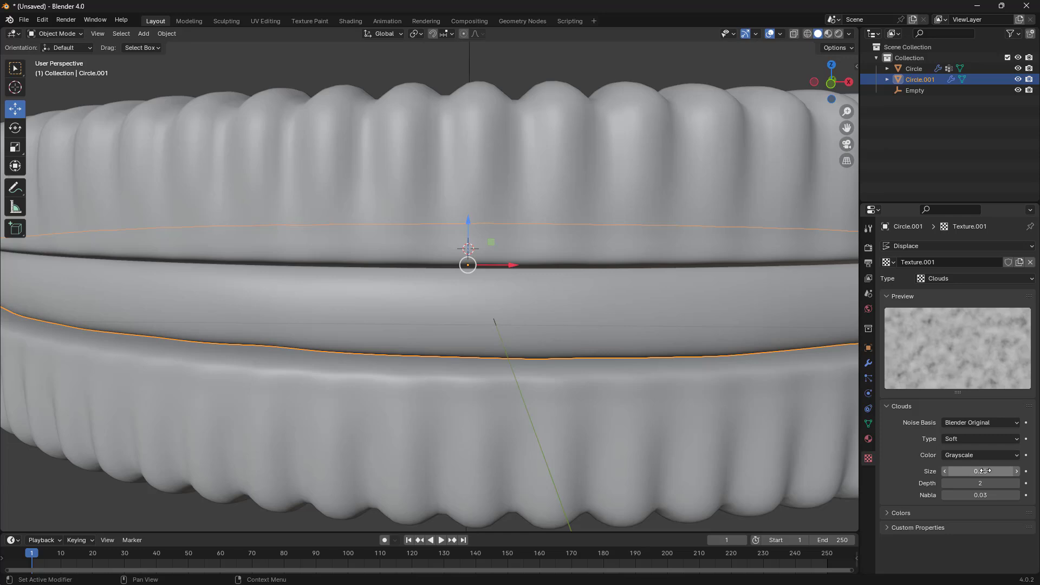
{"action": "left_click_drag", "start_coordinate": [985, 471], "coordinate": [947, 471]}
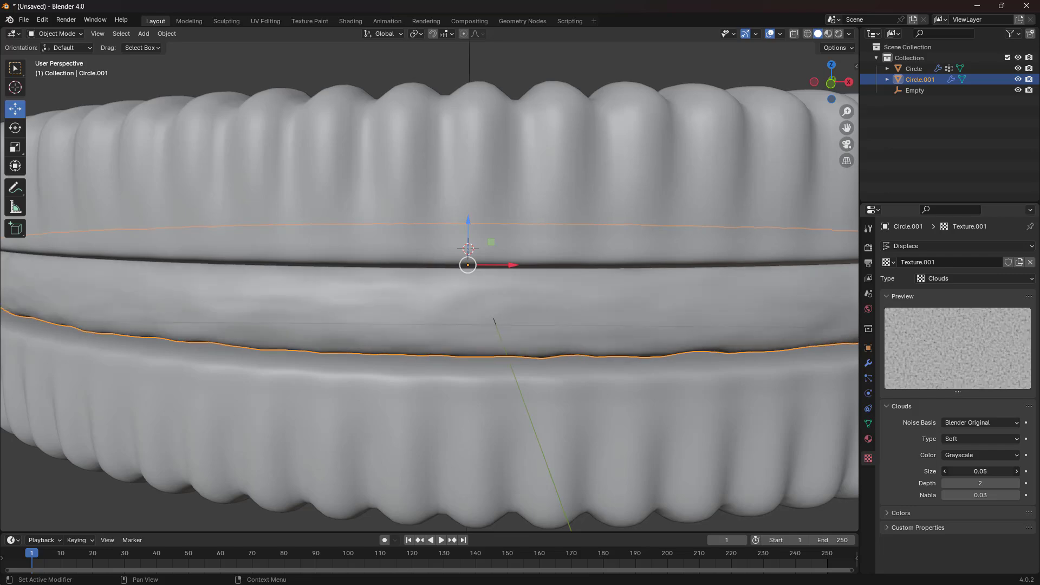
Step: Examine the displaced surface of the cream filling around the side of the cookie
{"action": "scroll", "coordinate": [507, 376], "scroll_direction": "down", "scroll_amount": 5}
{"action": "middle_click_drag", "start_coordinate": [507, 375], "coordinate": [486, 359]}
{"action": "scroll", "coordinate": [487, 358], "scroll_direction": "up", "scroll_amount": 3}
{"action": "scroll", "coordinate": [486, 359], "scroll_direction": "down", "scroll_amount": 3}
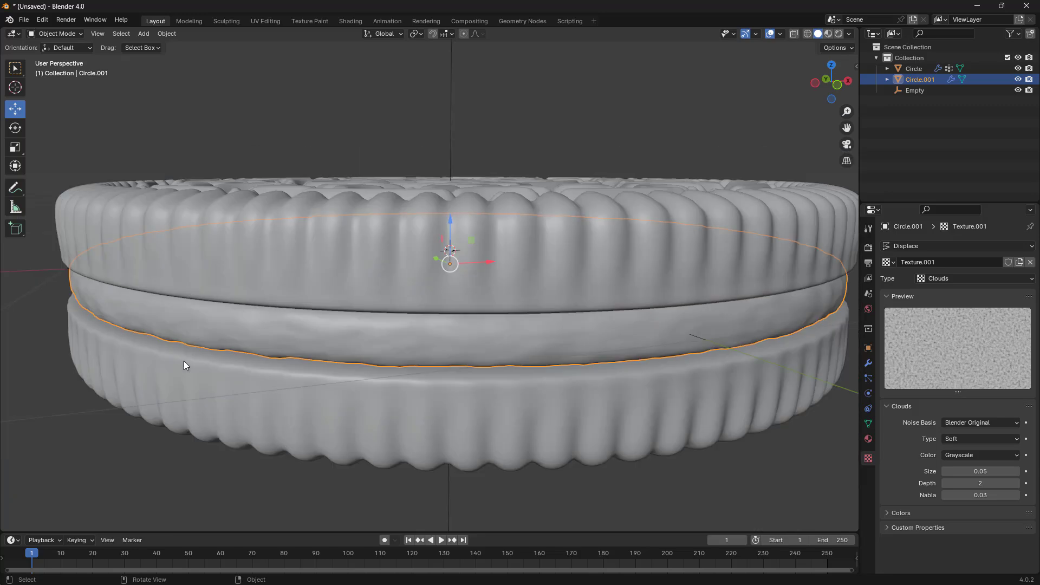
{"action": "scroll", "coordinate": [186, 363], "scroll_direction": "down", "scroll_amount": 3}
{"action": "mouse_move", "coordinate": [427, 344]}
{"action": "middle_mouse_down"}
{"action": "mouse_move", "coordinate": [436, 353]}
{"action": "mouse_move", "coordinate": [437, 333]}
{"action": "middle_mouse_up"}
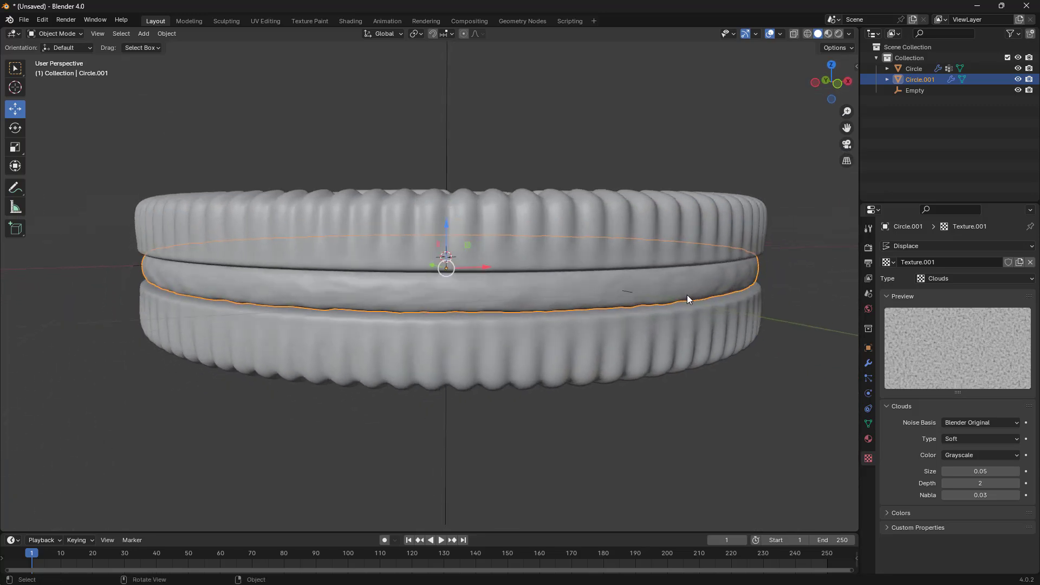
{"action": "scroll", "coordinate": [699, 294], "scroll_direction": "up", "scroll_amount": 2}
{"action": "middle_click_drag", "start_coordinate": [812, 294], "coordinate": [701, 293]}
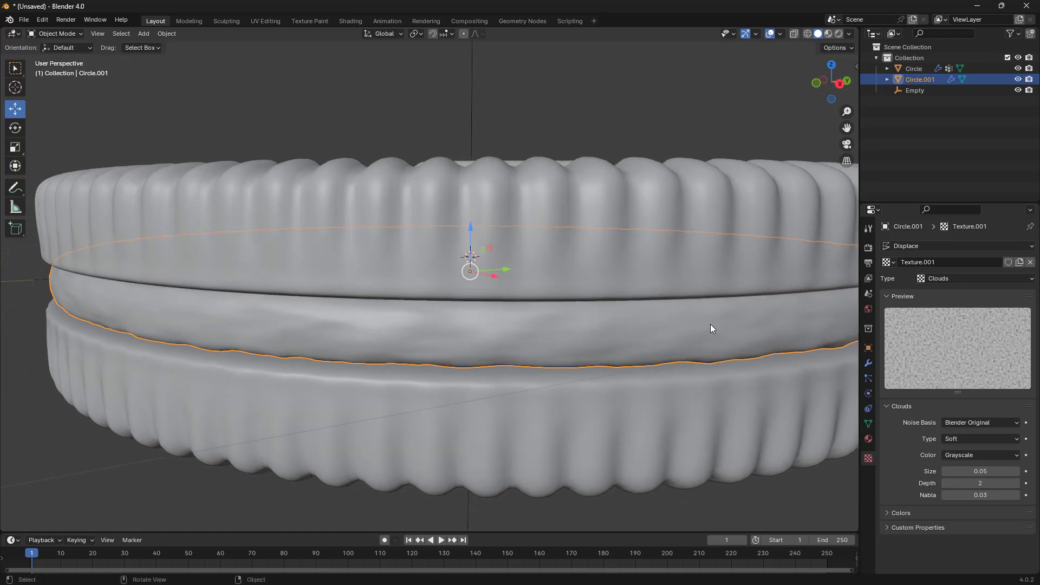
Step: Try a Displace strength of 0.03 on the cream filling and check its surface
{"action": "left_click", "coordinate": [868, 363]}
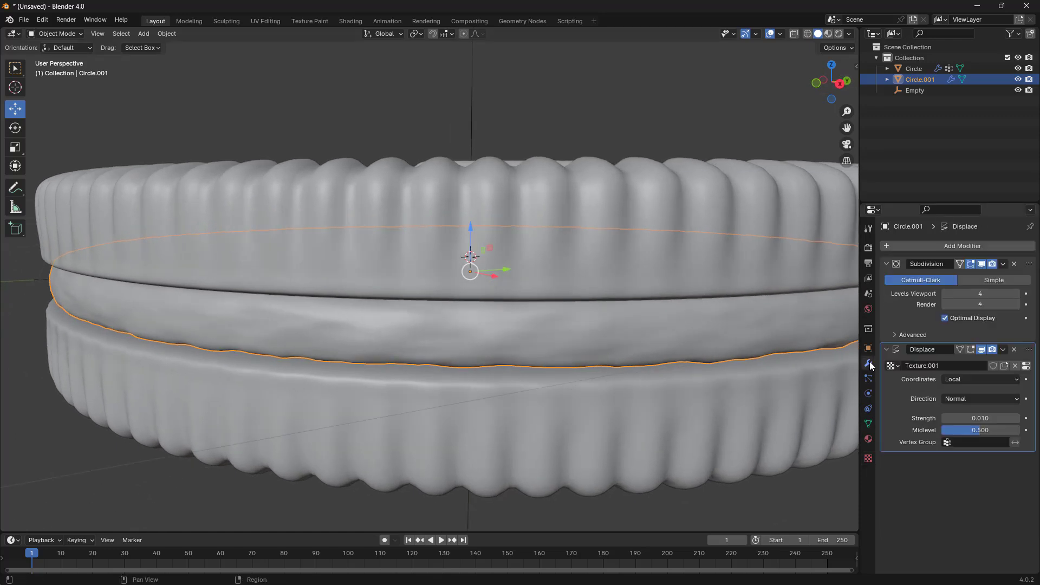
{"action": "left_click", "coordinate": [984, 418]}
{"action": "type", "text": "0.0"}
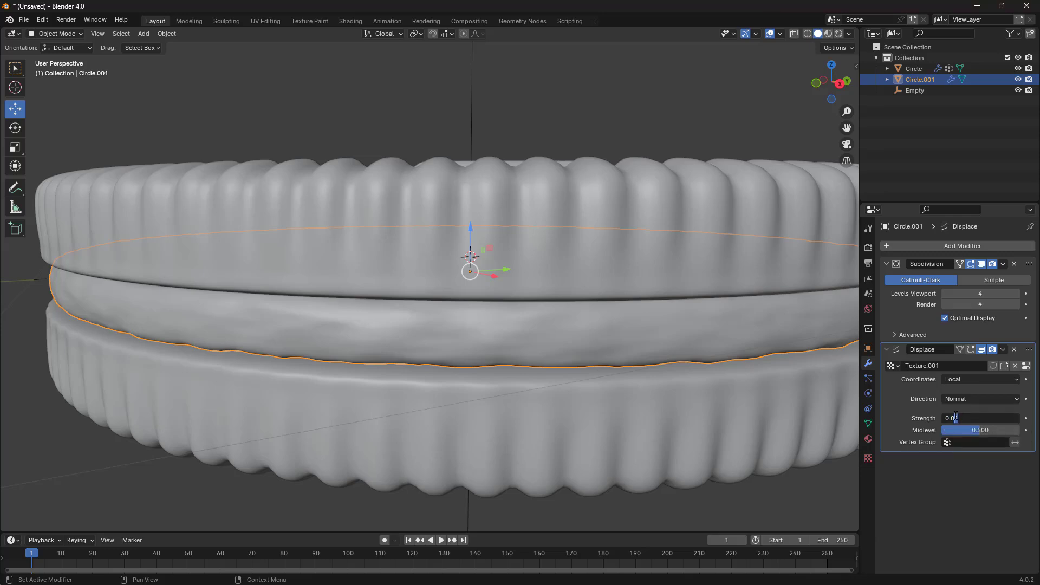
{"action": "type", "text": "3"}
{"action": "key", "text": "Return"}
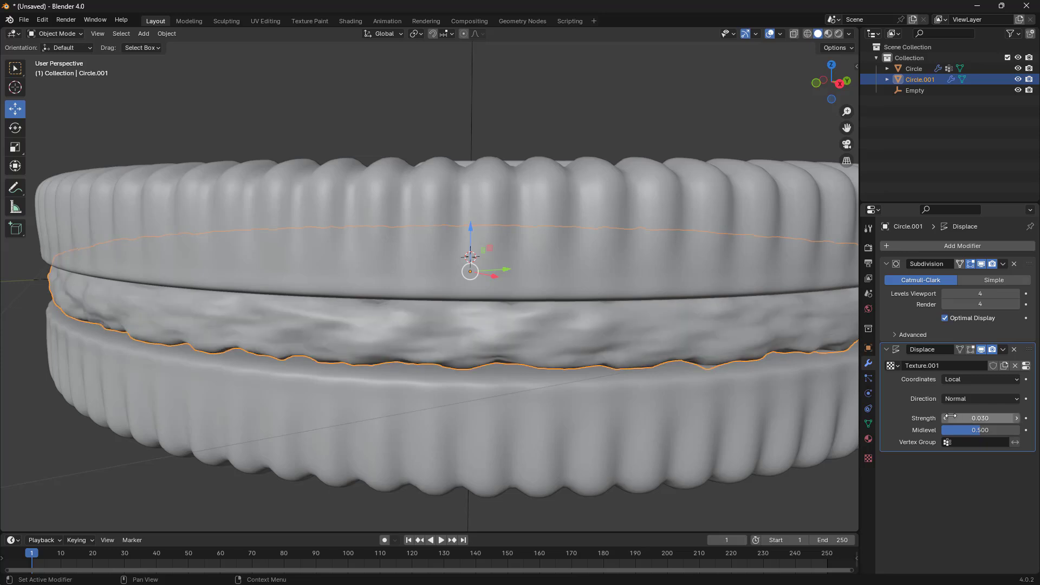
{"action": "scroll", "coordinate": [584, 366], "scroll_direction": "down", "scroll_amount": 2}
{"action": "middle_click_drag", "start_coordinate": [584, 366], "coordinate": [585, 374]}
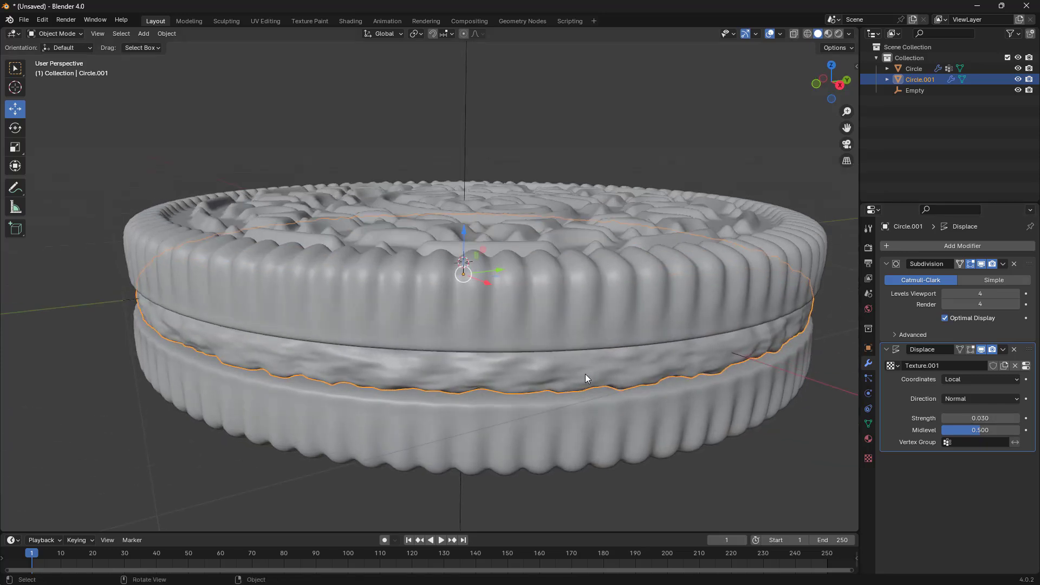
Step: Lower the cream's Displace strength to 0.02 and finally to 0.01, checking the surface up close
{"action": "left_click", "coordinate": [996, 422]}
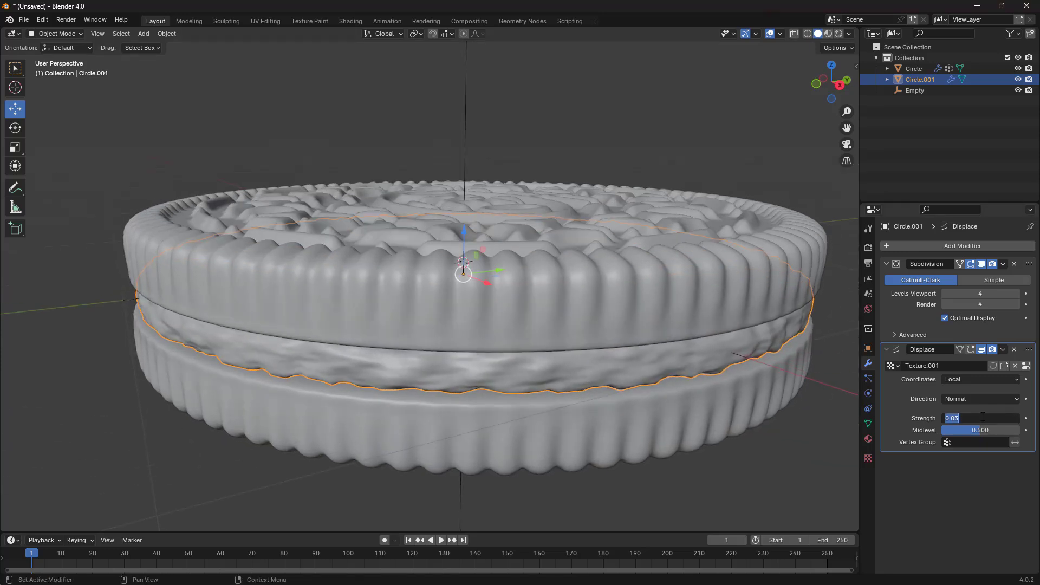
{"action": "left_click", "coordinate": [960, 418]}
{"action": "double_click", "coordinate": [979, 417]}
{"action": "left_click", "coordinate": [961, 419]}
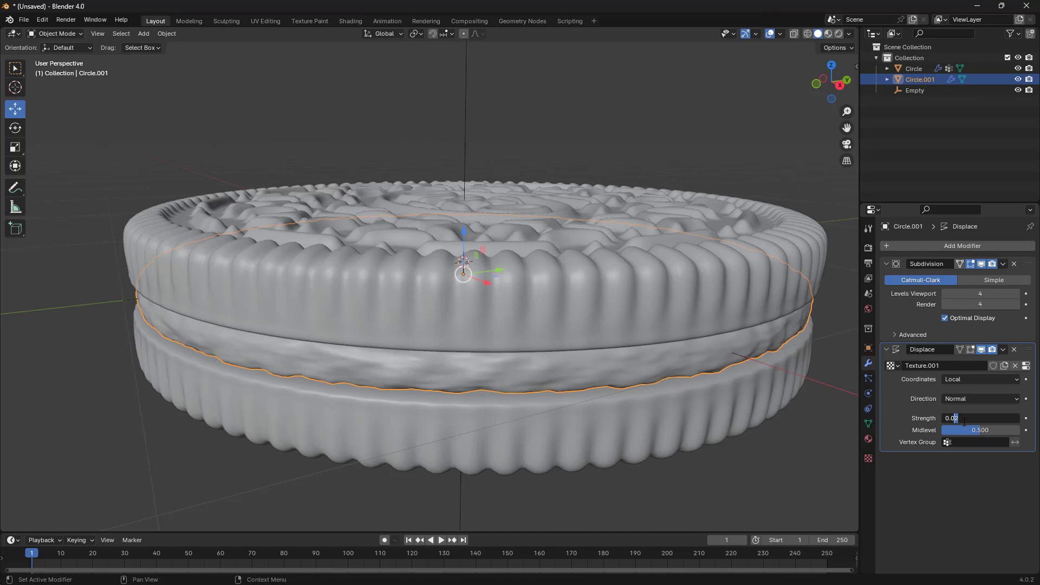
{"action": "key", "text": "Return"}
{"action": "scroll", "coordinate": [633, 382], "scroll_direction": "up", "scroll_amount": 8}
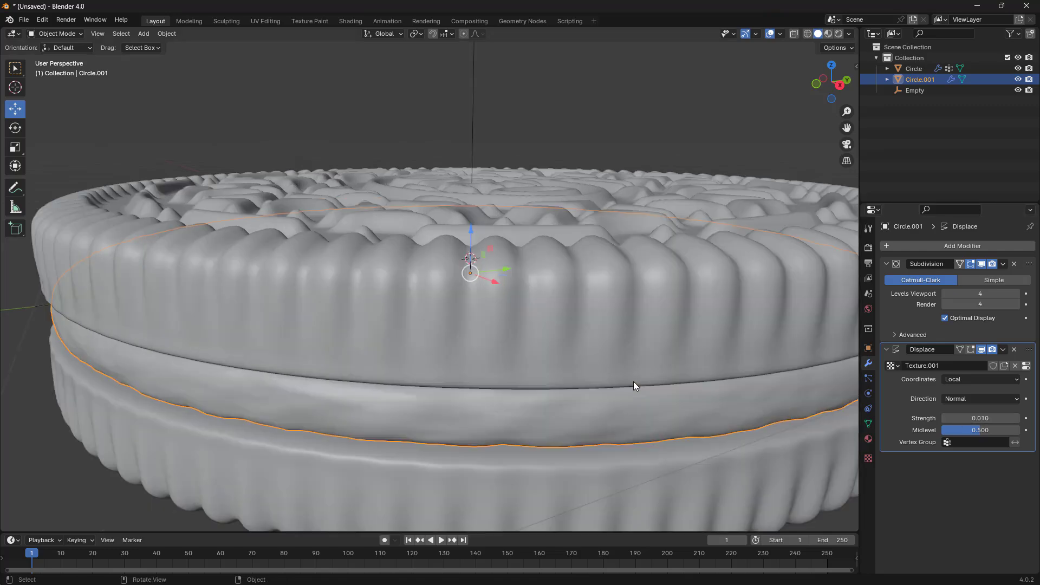
{"action": "mouse_move", "coordinate": [633, 381]}
{"action": "middle_mouse_down"}
{"action": "mouse_move", "coordinate": [632, 356]}
{"action": "mouse_move", "coordinate": [633, 370]}
{"action": "middle_mouse_up"}
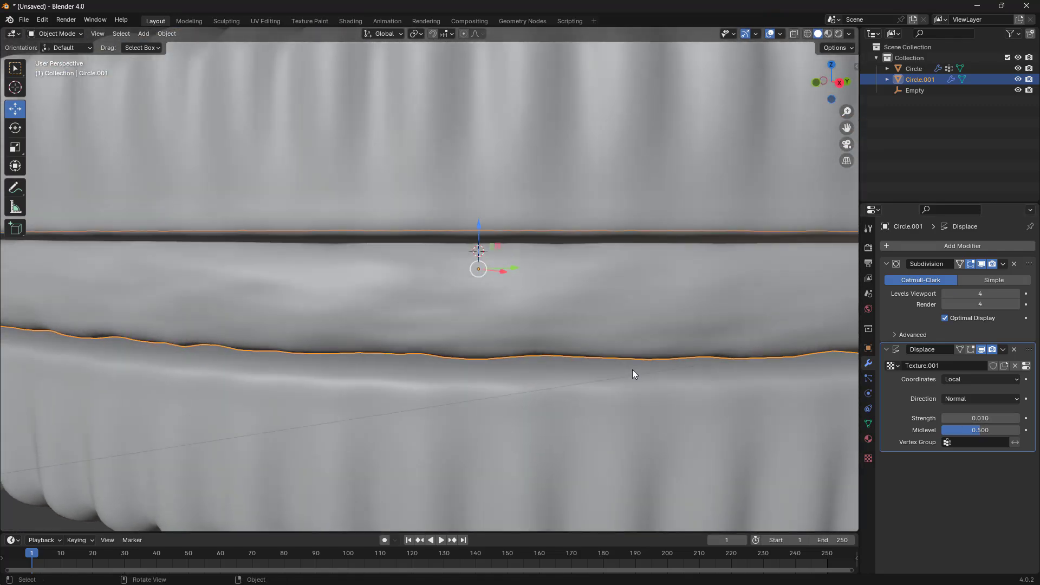
{"action": "scroll", "coordinate": [632, 369], "scroll_direction": "down", "scroll_amount": 6}
{"action": "scroll", "coordinate": [625, 347], "scroll_direction": "up", "scroll_amount": 3}
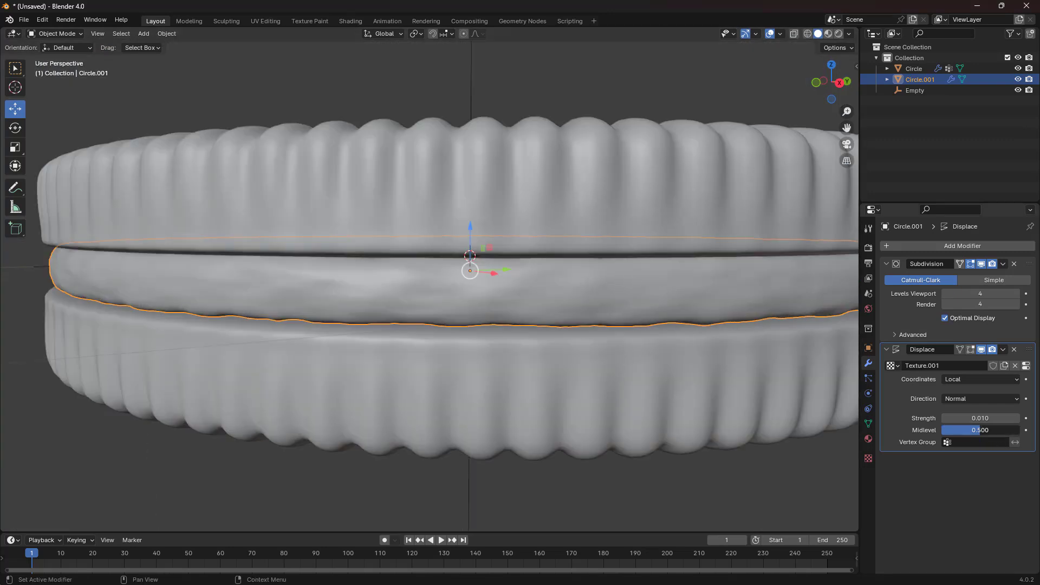
Step: Raise the Displace midlevel to 0.568 and deselect the cream filling to check the whole cookie
{"action": "mouse_move", "coordinate": [980, 430]}
{"action": "left_mouse_down"}
{"action": "mouse_move", "coordinate": [945, 430]}
{"action": "mouse_move", "coordinate": [1018, 430]}
{"action": "mouse_move", "coordinate": [946, 429]}
{"action": "mouse_move", "coordinate": [984, 430]}
{"action": "left_mouse_up"}
{"action": "scroll", "coordinate": [582, 333], "scroll_direction": "down", "scroll_amount": 5}
{"action": "left_click", "coordinate": [642, 453]}
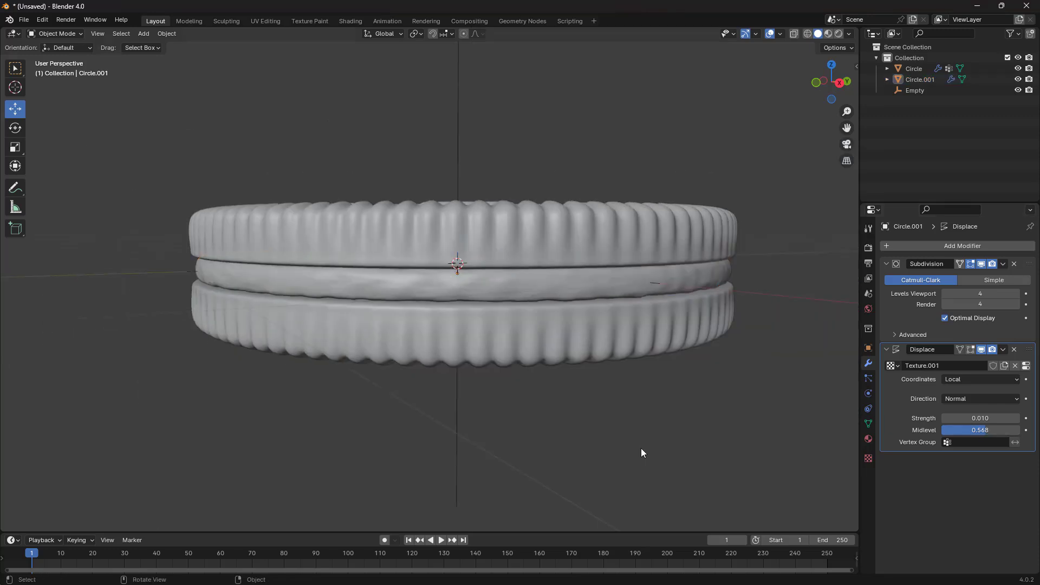
{"action": "middle_click_drag", "start_coordinate": [641, 453], "coordinate": [630, 369]}
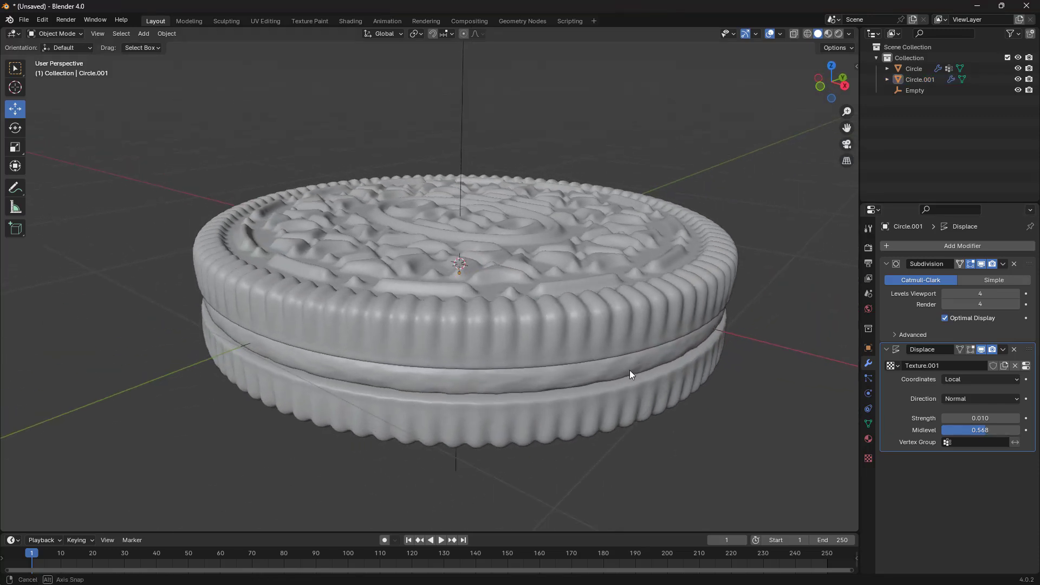
Step: Set the cream filling's Displace midlevel back to 0.5 and check the side of the cookie
{"action": "left_click", "coordinate": [978, 431]}
{"action": "left_click_drag", "start_coordinate": [975, 430], "coordinate": [957, 430]}
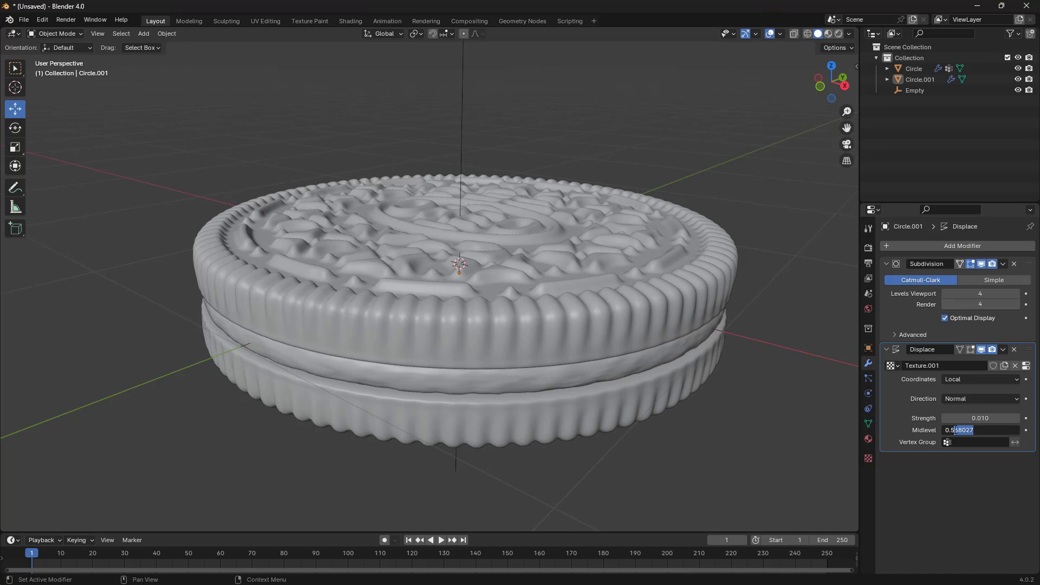
{"action": "key", "text": "BackSpace"}
{"action": "key", "text": "Return"}
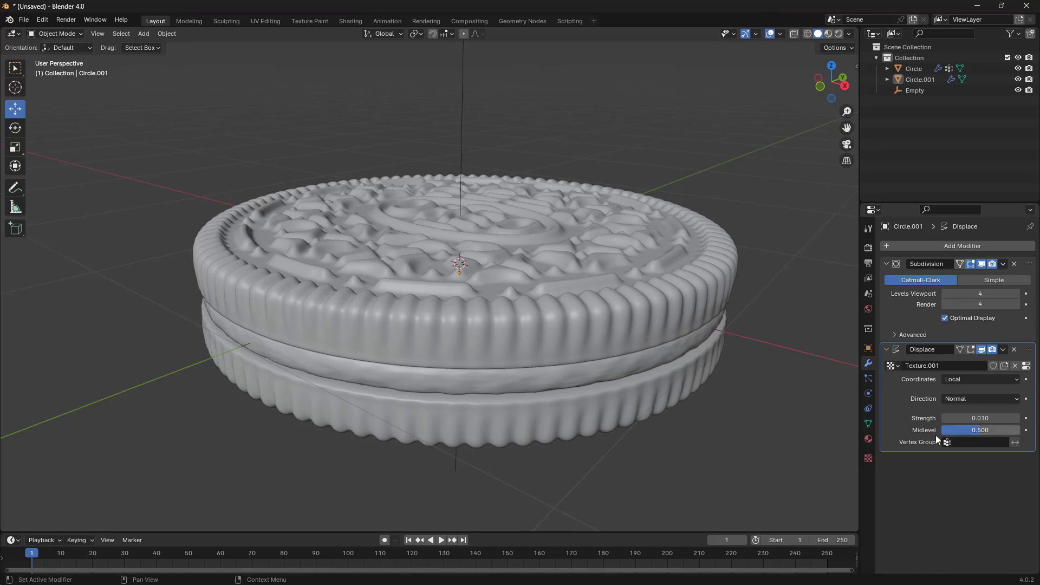
{"action": "middle_click_drag", "start_coordinate": [586, 372], "coordinate": [584, 360]}
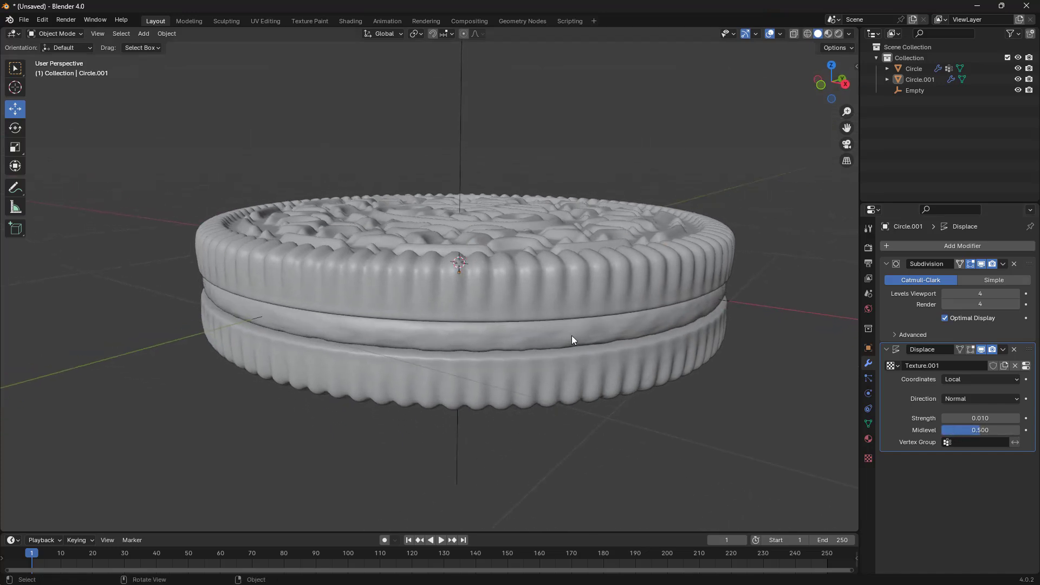
Step: Scale the cream filling's whole mesh to about 0.99 in X and Y only, then check its fit between the wafers
{"action": "left_click", "coordinate": [572, 339]}
{"action": "key", "text": "Tab"}
{"action": "scroll", "coordinate": [566, 337], "scroll_direction": "up", "scroll_amount": 3}
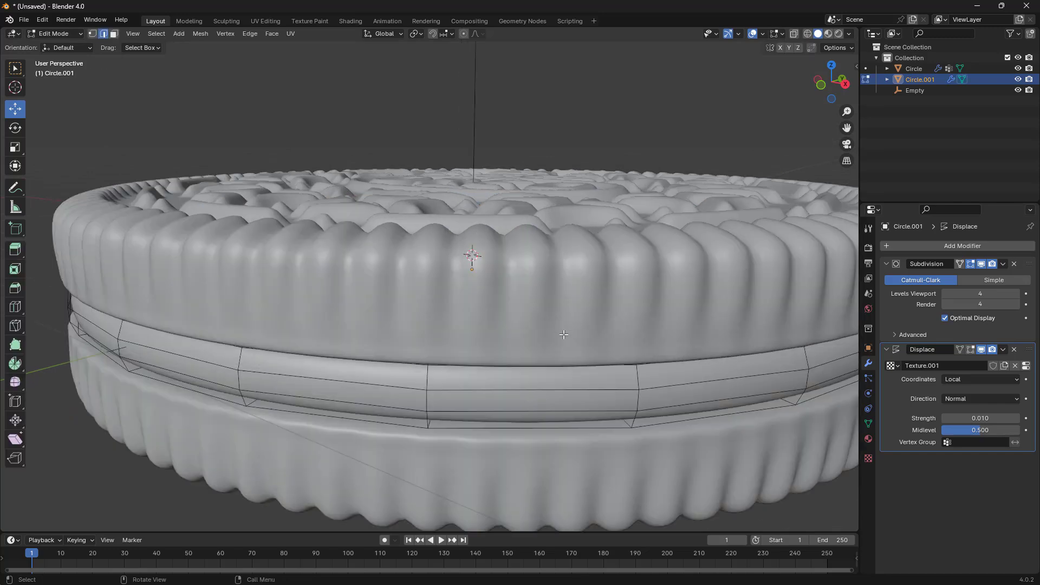
{"action": "key", "text": "a"}
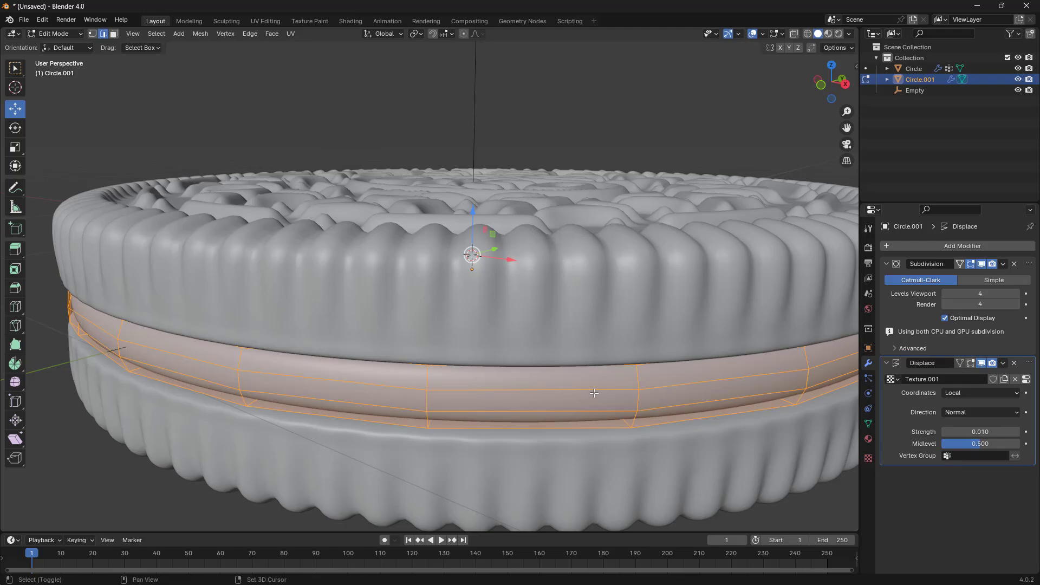
{"action": "key", "text": "shift+z"}
{"action": "mouse_move", "coordinate": [601, 393]}
{"action": "middle_mouse_down"}
{"action": "mouse_move", "coordinate": [601, 450]}
{"action": "mouse_move", "coordinate": [608, 384]}
{"action": "middle_mouse_up"}
{"action": "key", "text": "shift+z"}
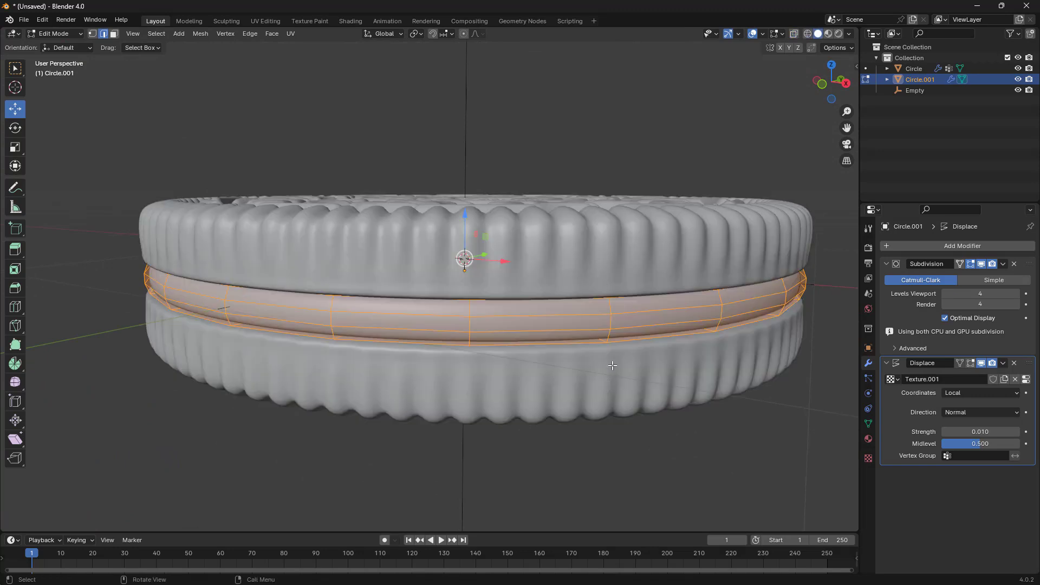
{"action": "scroll", "coordinate": [625, 325], "scroll_direction": "up", "scroll_amount": 3}
{"action": "scroll", "coordinate": [625, 325], "scroll_direction": "down", "scroll_amount": 3}
{"action": "scroll", "coordinate": [658, 335], "scroll_direction": "up", "scroll_amount": 3}
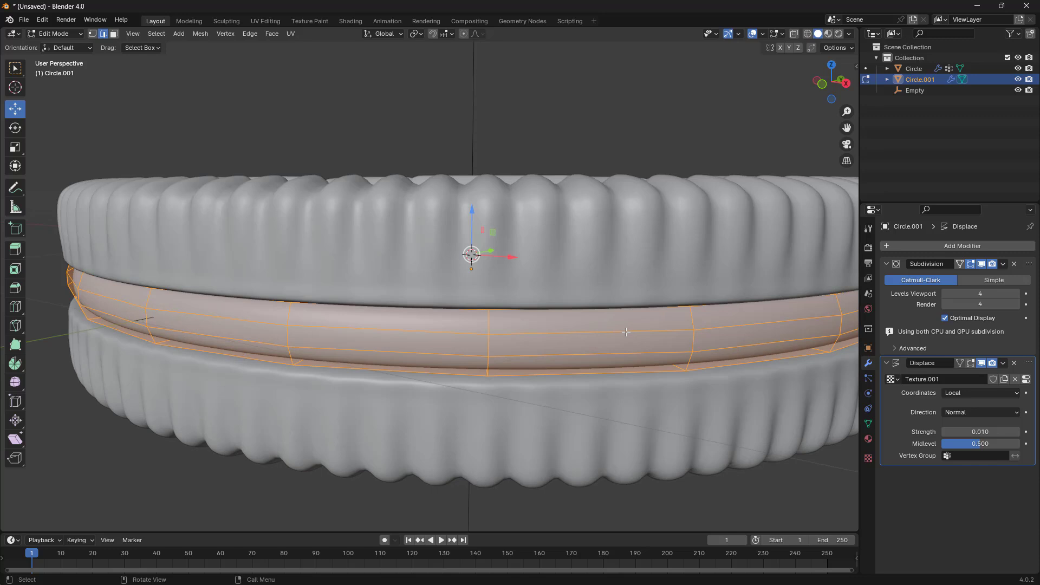
{"action": "key", "text": "s"}
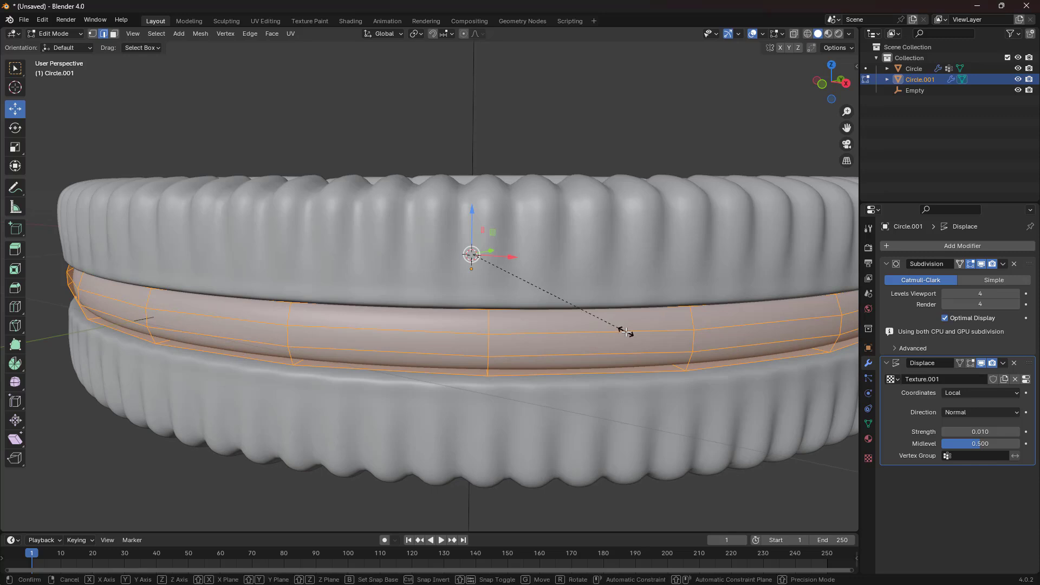
{"action": "key", "text": "shift+z"}
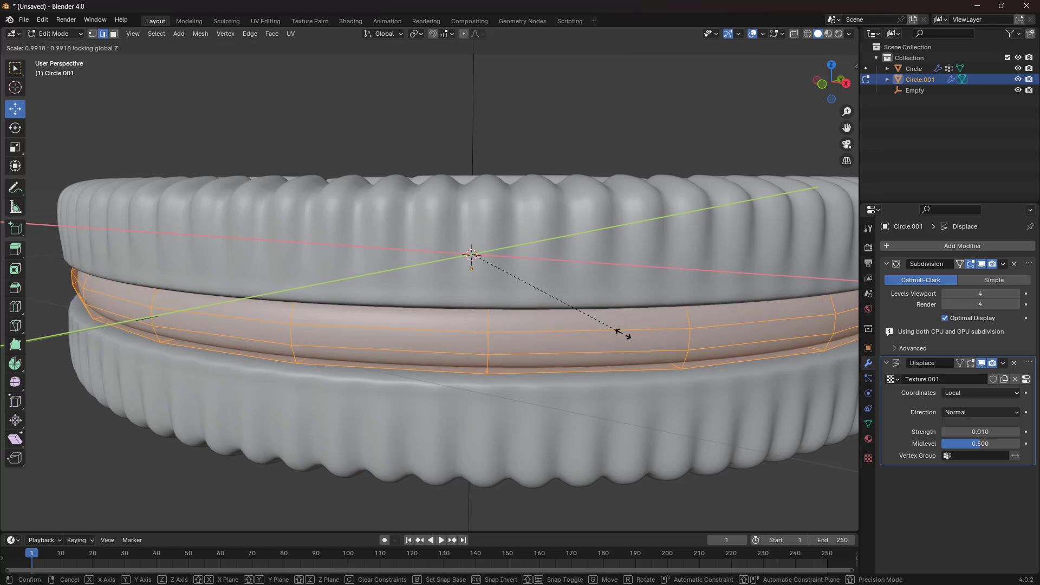
{"action": "left_click", "coordinate": [625, 337]}
{"action": "key", "text": "Tab"}
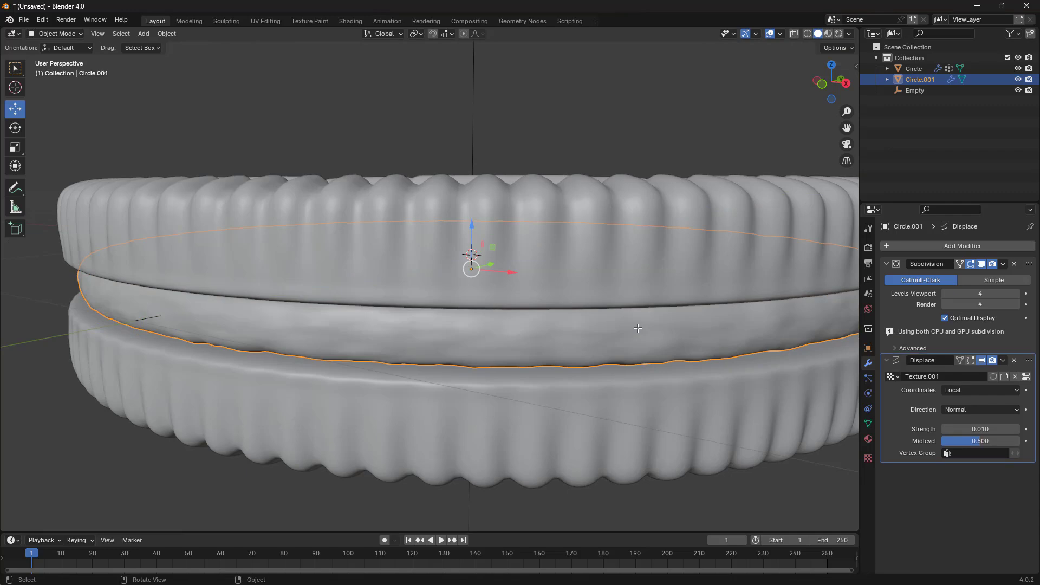
{"action": "scroll", "coordinate": [556, 350], "scroll_direction": "down", "scroll_amount": 5}
{"action": "middle_click_drag", "start_coordinate": [621, 321], "coordinate": [649, 298]}
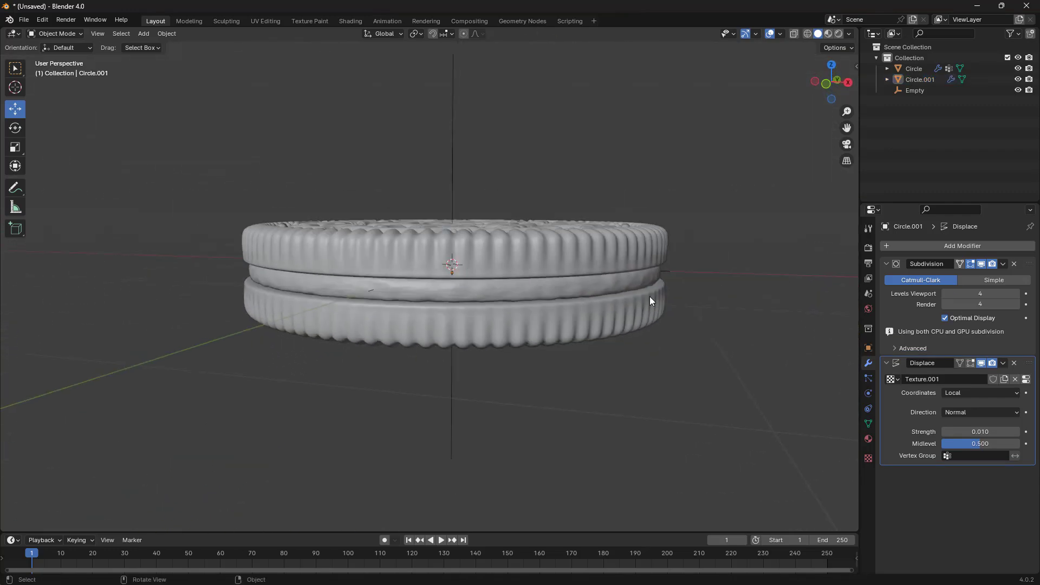
{"action": "scroll", "coordinate": [649, 298], "scroll_direction": "up", "scroll_amount": 4}
{"action": "left_click", "coordinate": [594, 324]}
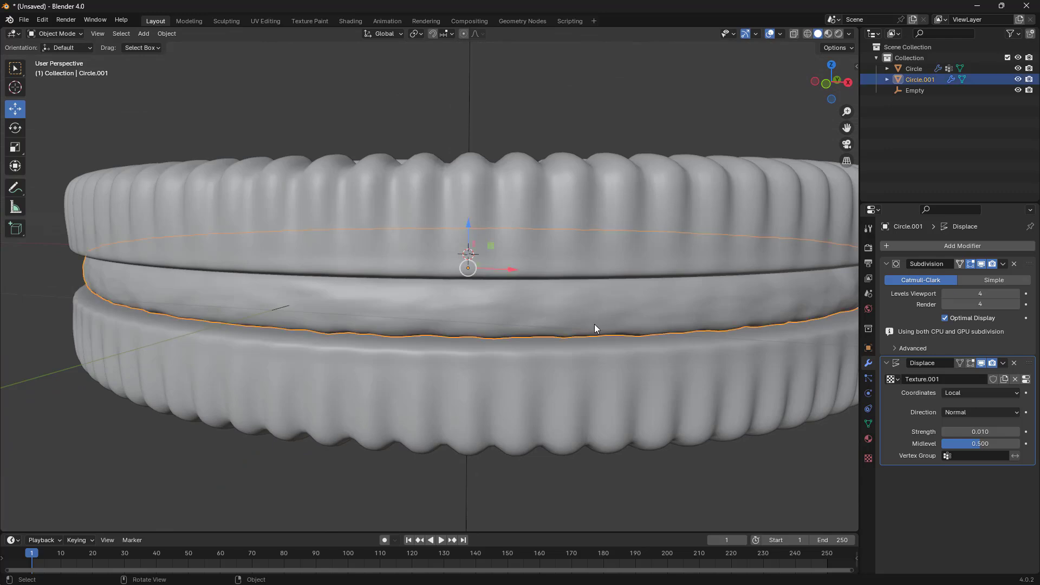
Step: Add a Displace modifier to the wafers below their Mirror modifier and set its strength to 0.01
{"action": "left_click", "coordinate": [544, 203]}
{"action": "scroll", "coordinate": [633, 242], "scroll_direction": "down", "scroll_amount": 2}
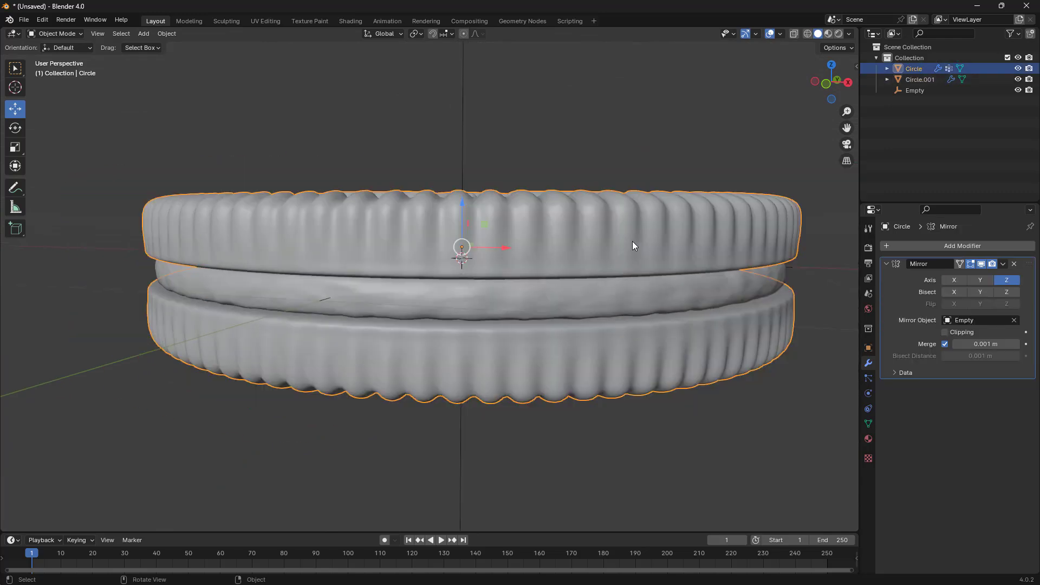
{"action": "middle_click_drag", "start_coordinate": [632, 241], "coordinate": [638, 324]}
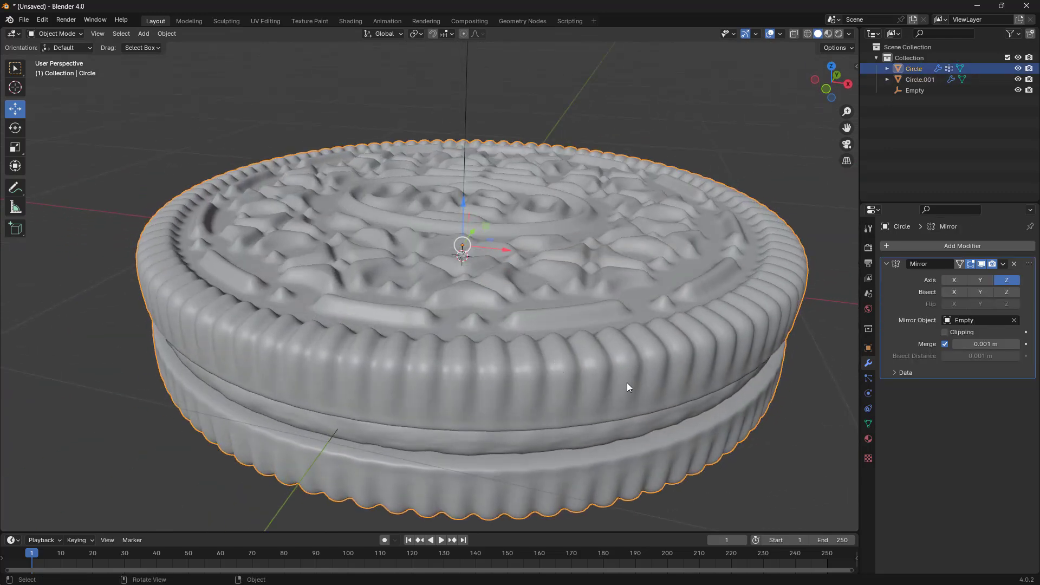
{"action": "left_click", "coordinate": [962, 246]}
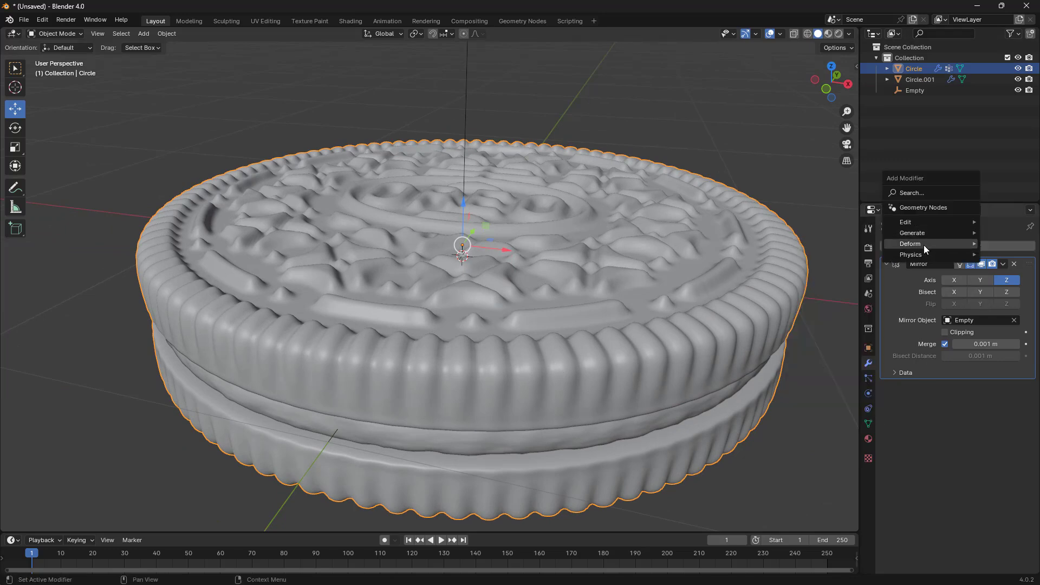
{"action": "mouse_move", "coordinate": [920, 246]}
{"action": "left_click", "coordinate": [823, 275]}
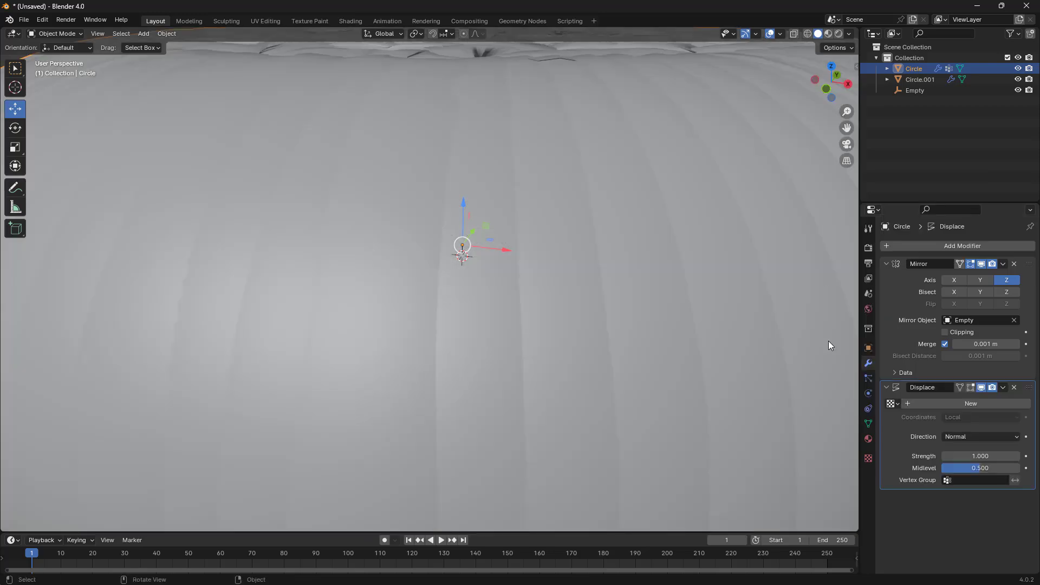
{"action": "left_click", "coordinate": [980, 456]}
{"action": "type", "text": "0.0"}
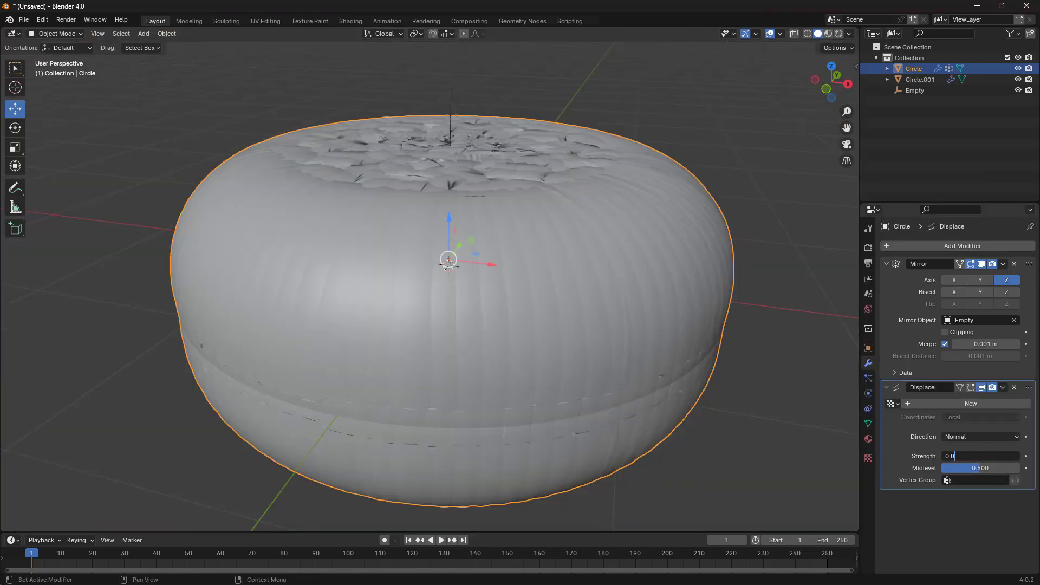
{"action": "type", "text": "1"}
{"action": "key", "text": "Return"}
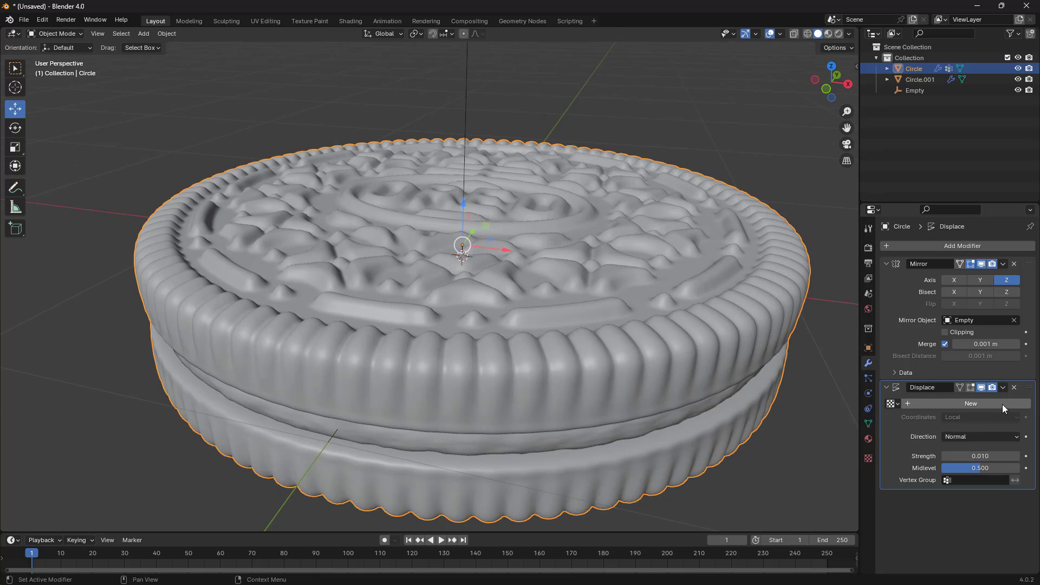
Step: Create a new texture for the wafers' Displace modifier and set its type to Clouds
{"action": "left_click", "coordinate": [1003, 403]}
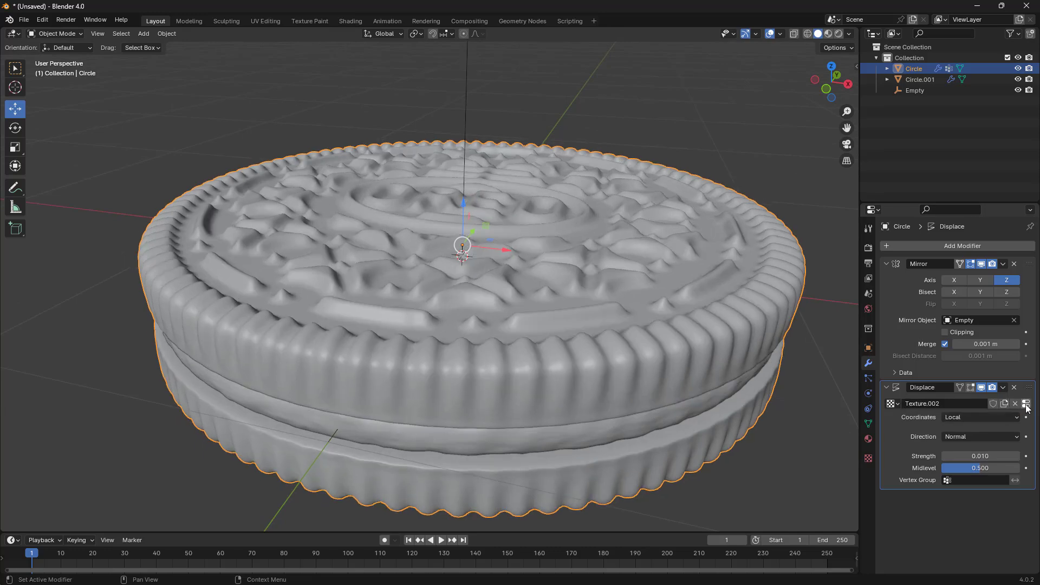
{"action": "left_click", "coordinate": [1024, 406]}
{"action": "scroll", "coordinate": [547, 325], "scroll_direction": "up", "scroll_amount": 3}
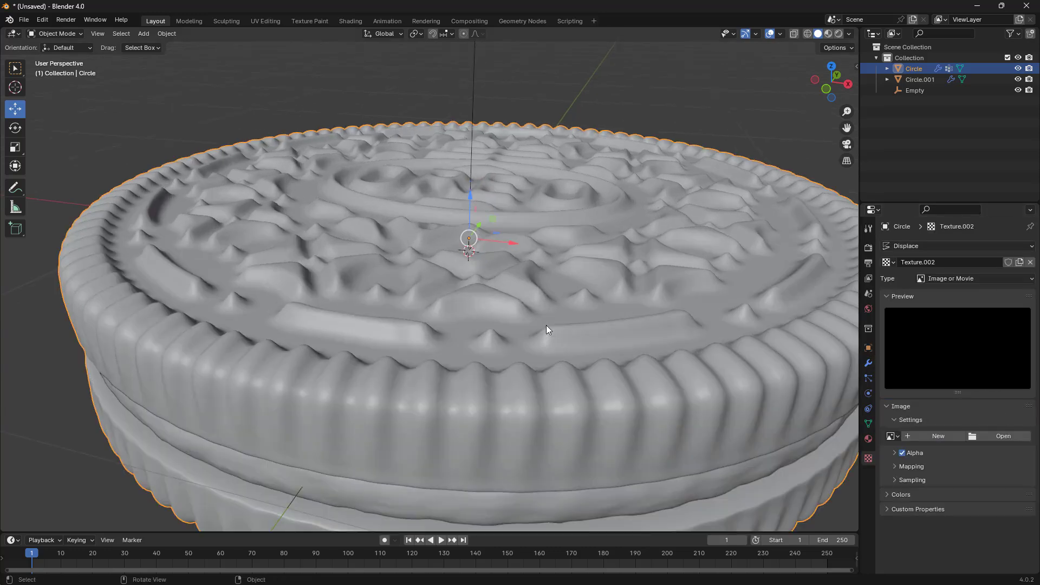
{"action": "middle_click_drag", "start_coordinate": [546, 325], "coordinate": [521, 320]}
{"action": "scroll", "coordinate": [545, 358], "scroll_direction": "down", "scroll_amount": 3}
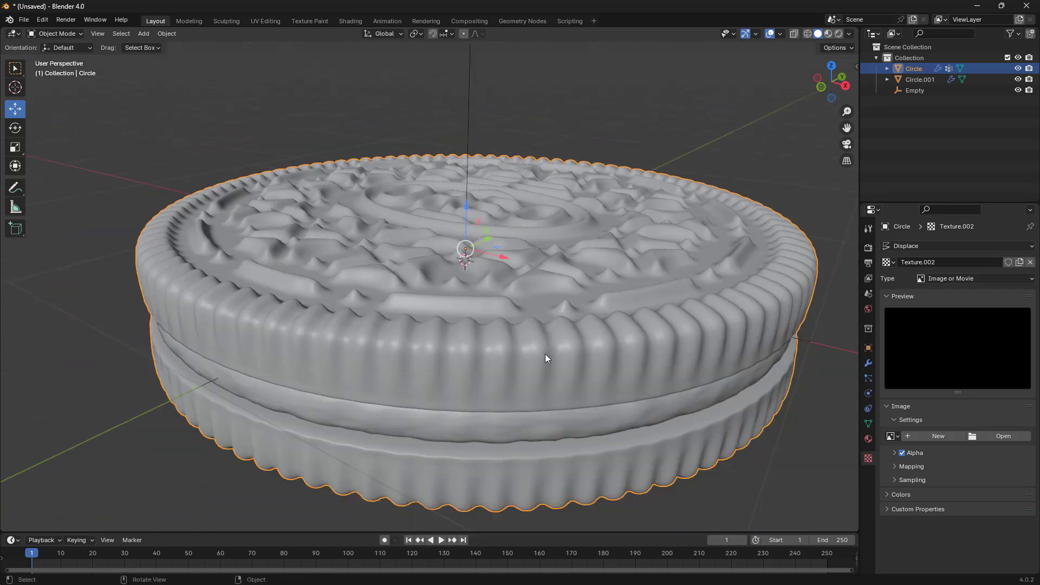
{"action": "middle_click_drag", "start_coordinate": [545, 357], "coordinate": [562, 343]}
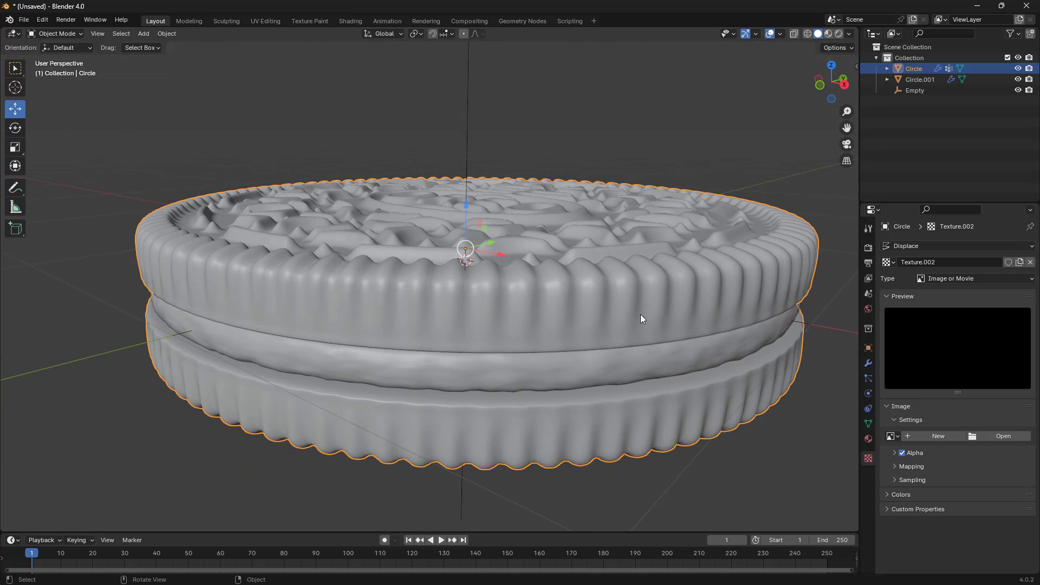
{"action": "middle_click_drag", "start_coordinate": [687, 304], "coordinate": [956, 434]}
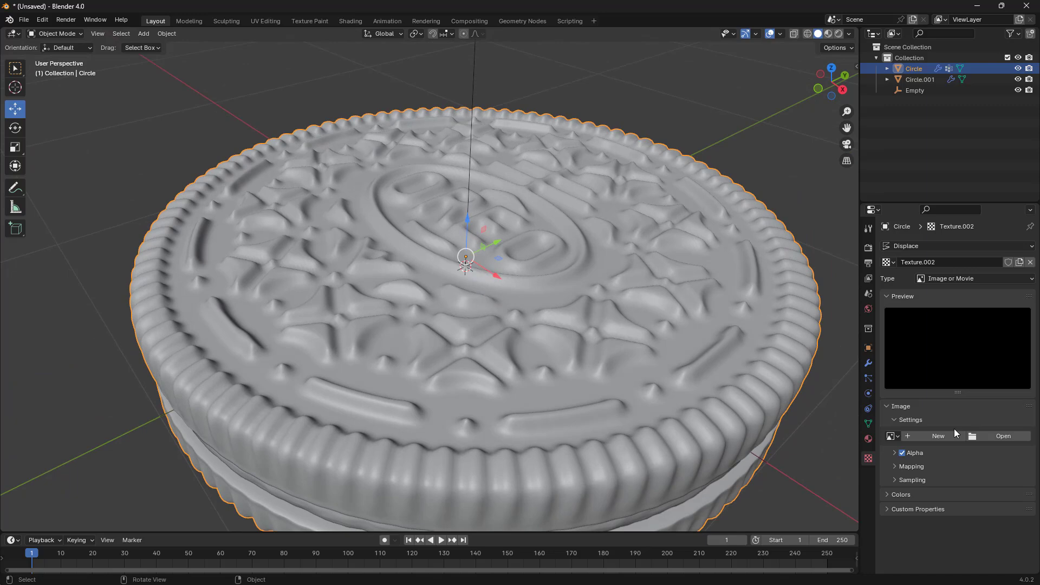
{"action": "left_click", "coordinate": [943, 279]}
{"action": "left_click", "coordinate": [938, 317]}
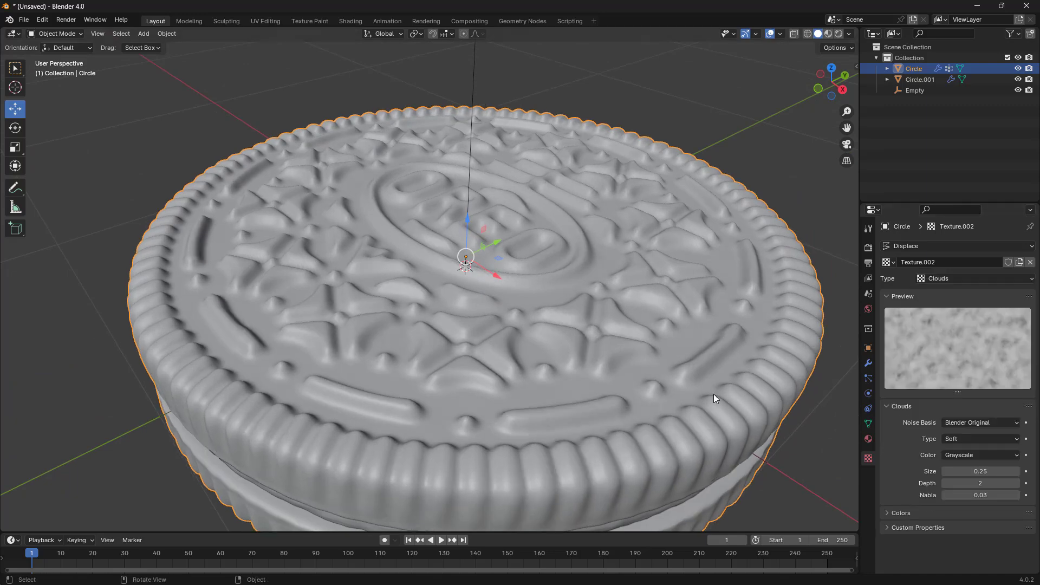
Step: Reduce the wafers' Clouds texture size to 0.05 and check the displaced rim up close
{"action": "middle_click_drag", "start_coordinate": [714, 399], "coordinate": [692, 372]}
{"action": "mouse_move", "coordinate": [618, 360]}
{"action": "middle_mouse_down"}
{"action": "mouse_move", "coordinate": [615, 346]}
{"action": "mouse_move", "coordinate": [615, 371]}
{"action": "middle_mouse_up"}
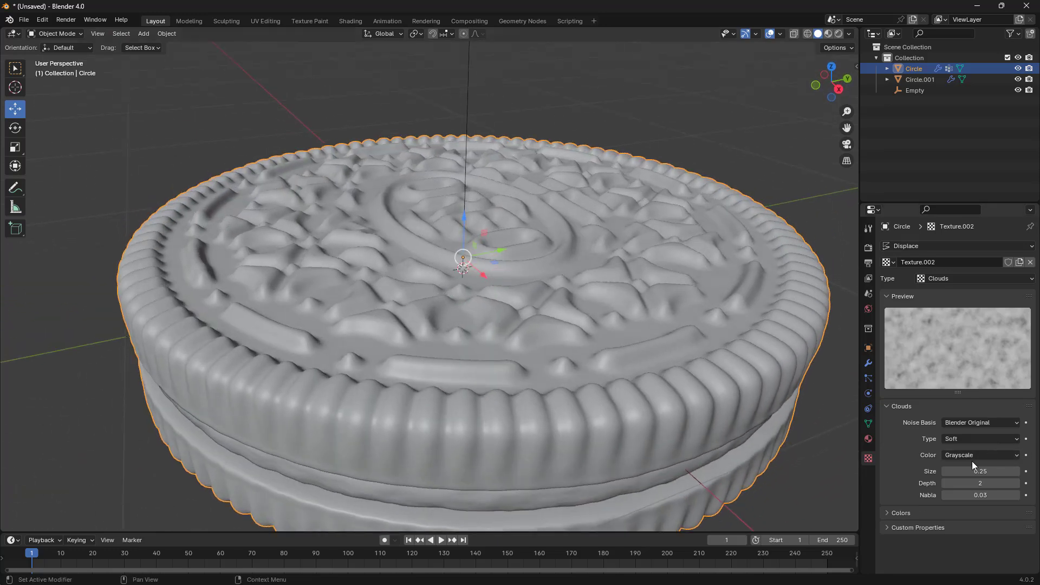
{"action": "left_click_drag", "start_coordinate": [981, 472], "coordinate": [940, 472]}
{"action": "middle_click_drag", "start_coordinate": [536, 417], "coordinate": [523, 445]}
{"action": "scroll", "coordinate": [534, 381], "scroll_direction": "up", "scroll_amount": 5}
{"action": "middle_click_drag", "start_coordinate": [530, 418], "coordinate": [542, 369]}
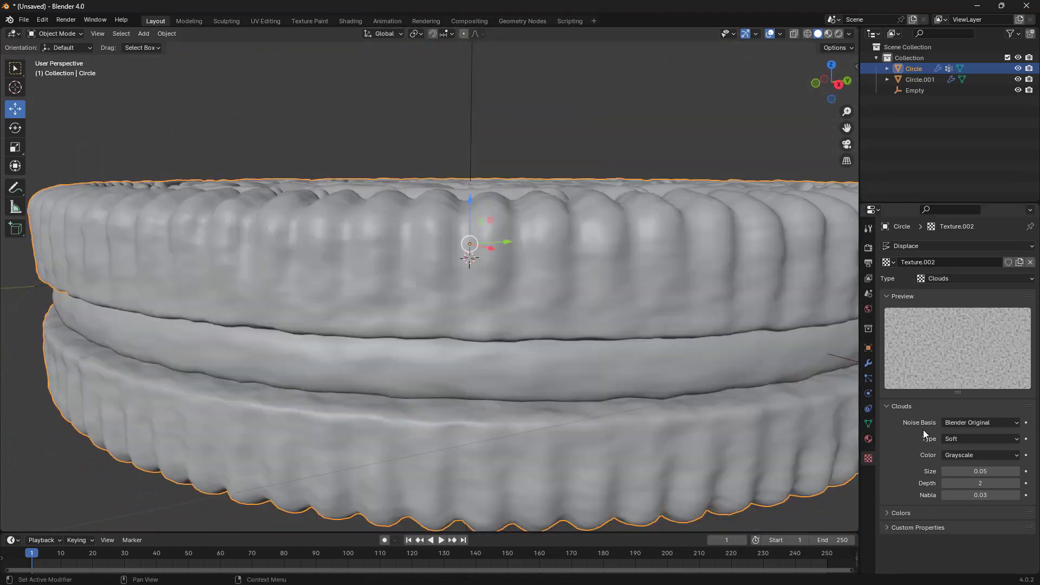
Step: Set the wafers' Displace strength to -0.01
{"action": "left_click", "coordinate": [868, 363]}
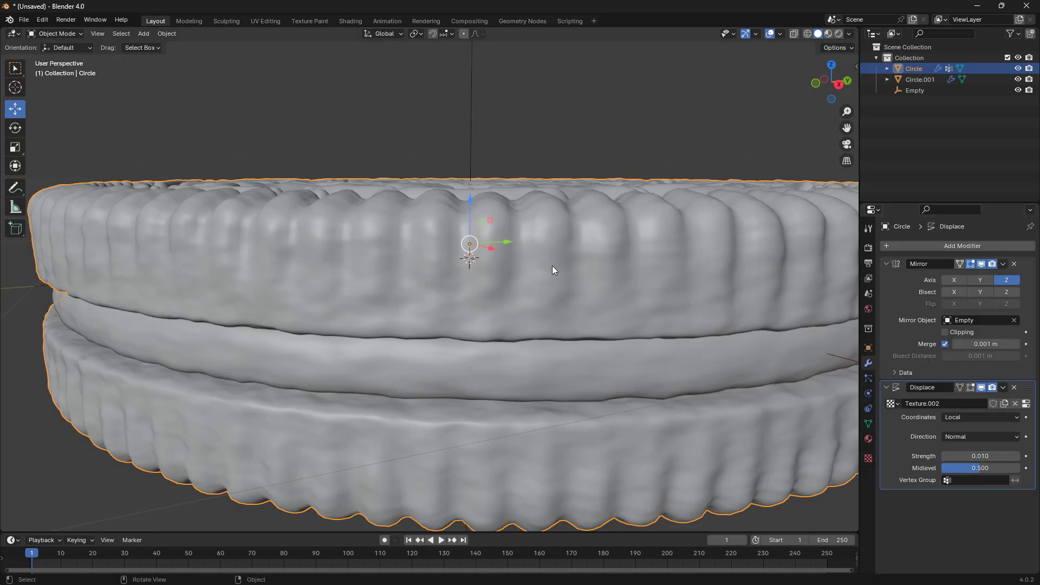
{"action": "left_click", "coordinate": [984, 456]}
{"action": "left_click", "coordinate": [961, 456]}
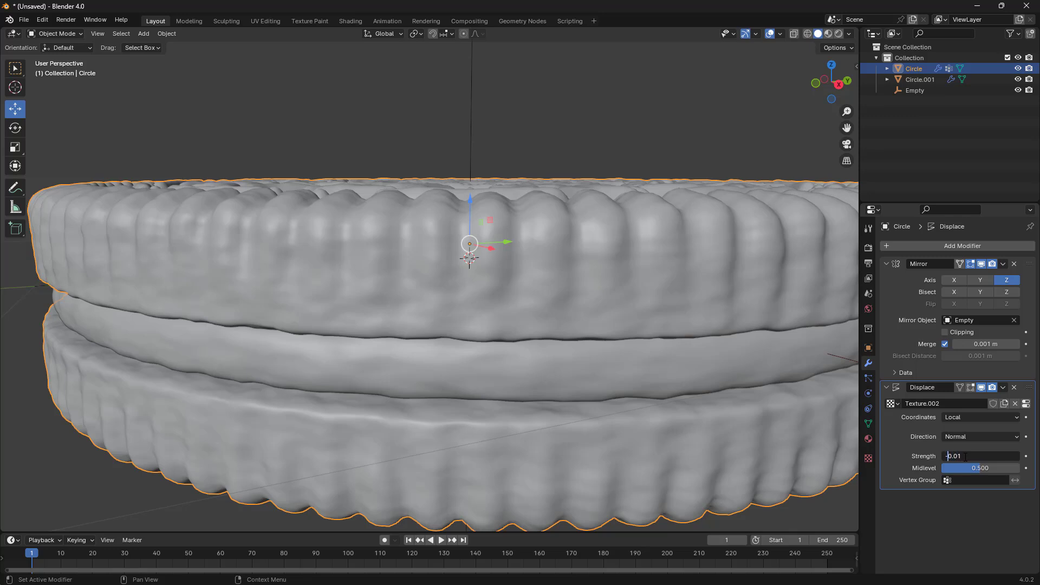
{"action": "key", "text": "Return"}
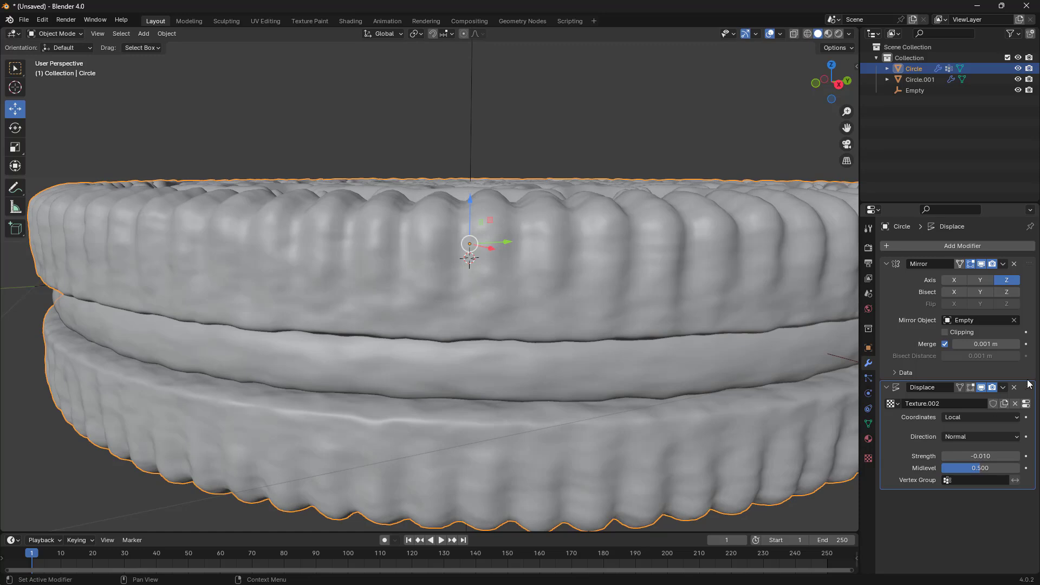
Step: Raise the contrast of the wafers' Clouds texture to 1.6 and check the embossed top
{"action": "left_click", "coordinate": [1026, 404]}
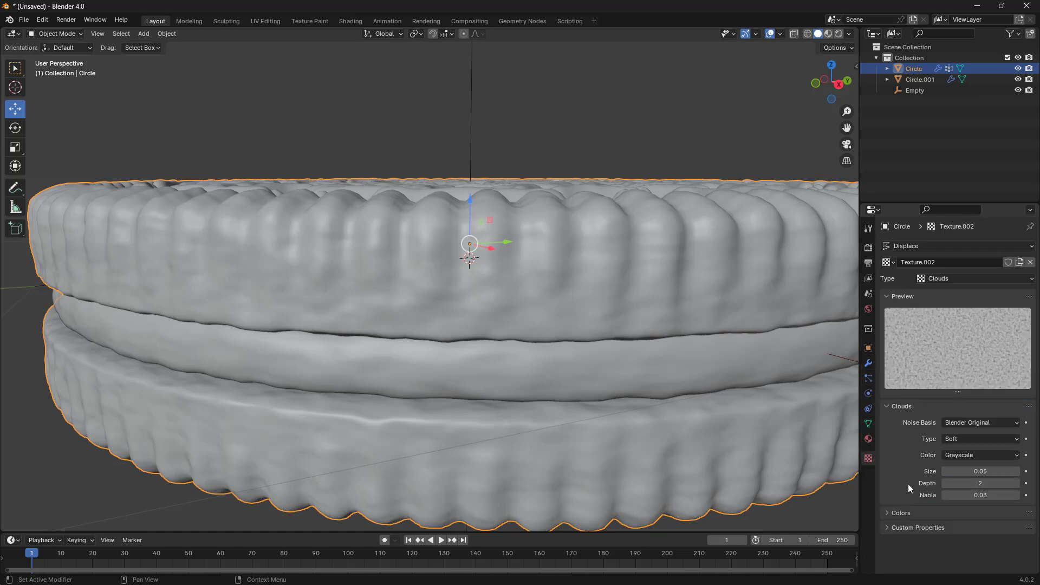
{"action": "left_click", "coordinate": [894, 515]}
{"action": "scroll", "coordinate": [911, 534], "scroll_direction": "down", "scroll_amount": 3}
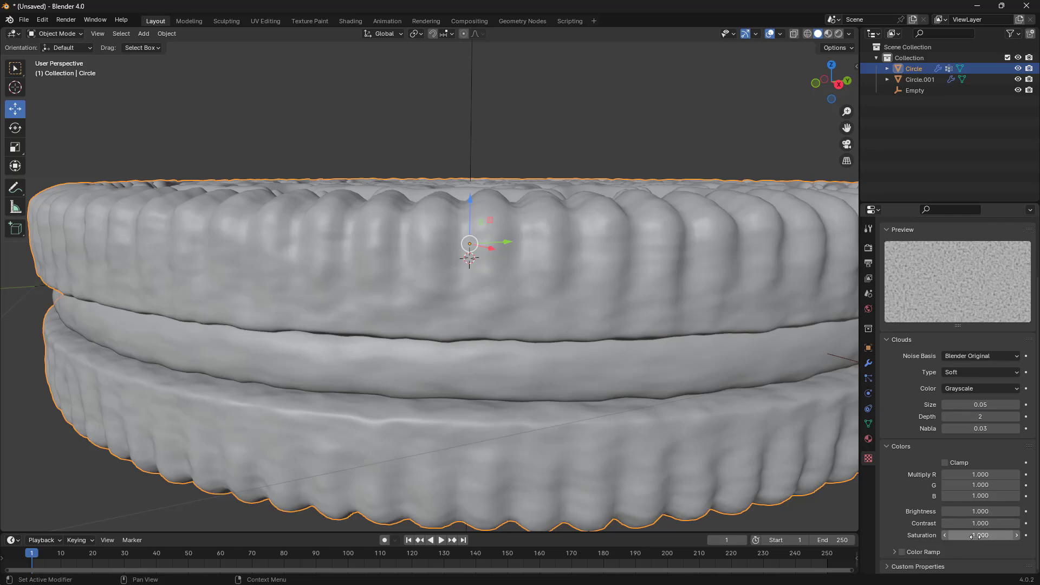
{"action": "left_click_drag", "start_coordinate": [970, 523], "coordinate": [999, 523]}
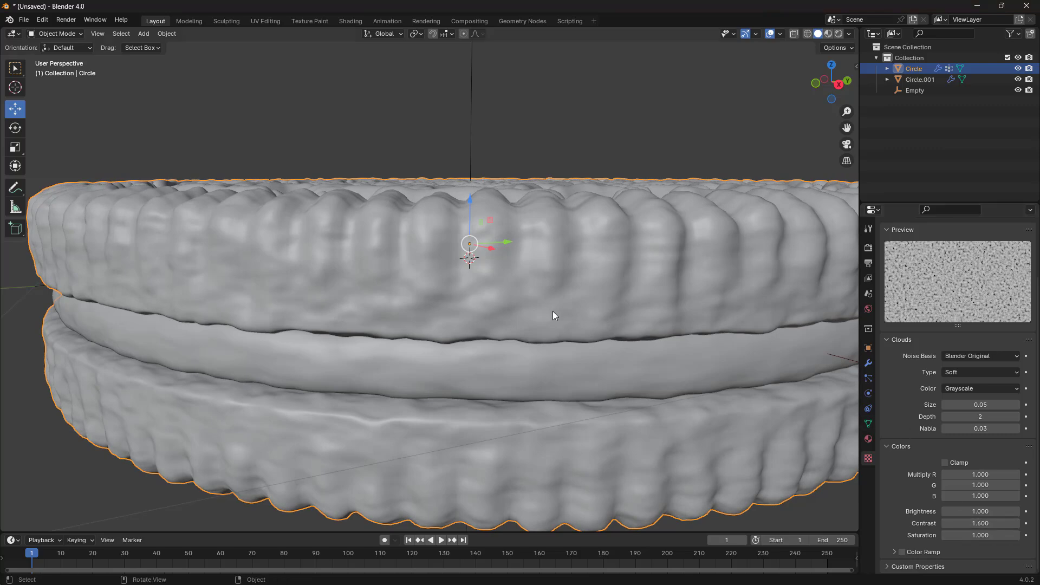
{"action": "middle_click_drag", "start_coordinate": [553, 311], "coordinate": [560, 350]}
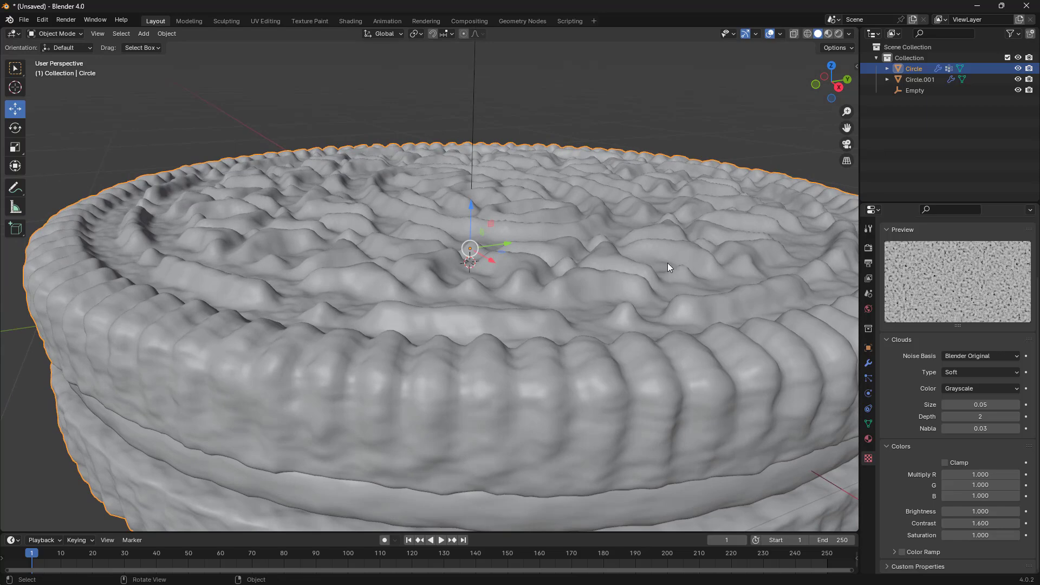
Step: Enable color clamping for the wafers' Clouds texture and check the whole cookie
{"action": "left_click", "coordinate": [960, 462]}
{"action": "scroll", "coordinate": [488, 414], "scroll_direction": "down", "scroll_amount": 4}
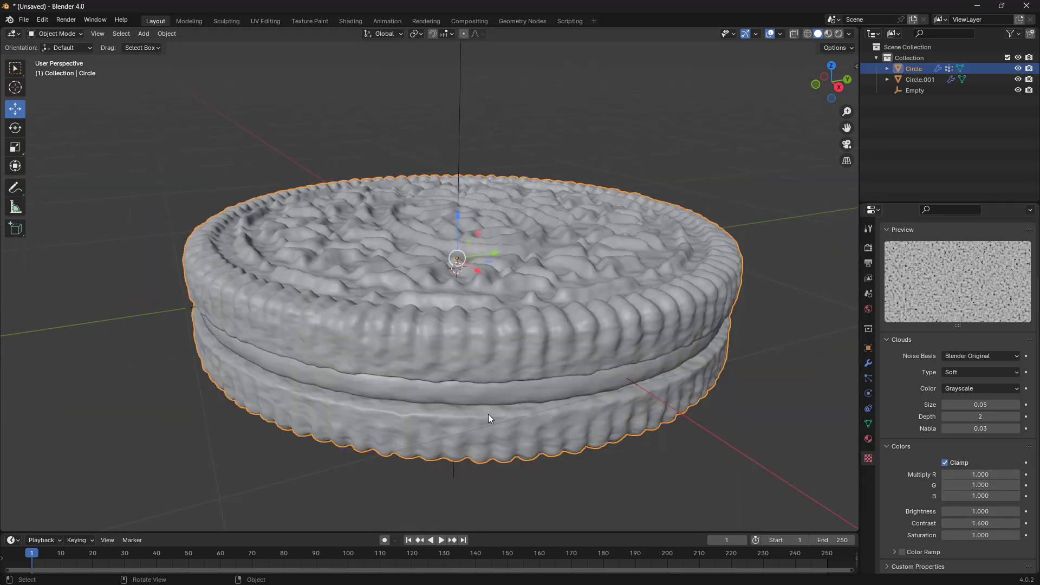
{"action": "middle_click_drag", "start_coordinate": [488, 414], "coordinate": [515, 404]}
{"action": "scroll", "coordinate": [515, 404], "scroll_direction": "up", "scroll_amount": 3}
{"action": "scroll", "coordinate": [525, 406], "scroll_direction": "down", "scroll_amount": 2}
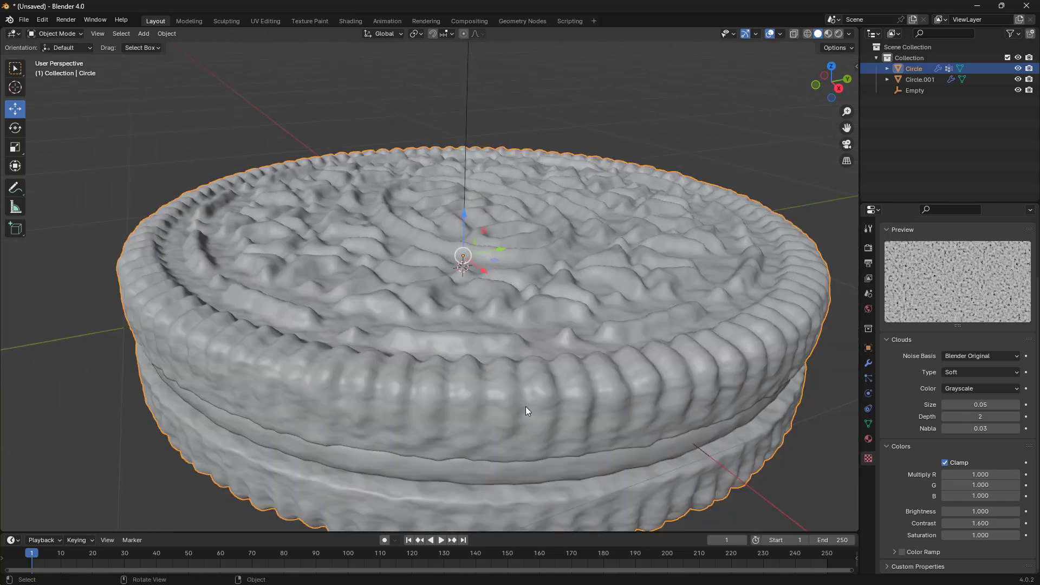
Step: Lower the brightness of the wafers' Clouds texture to 0.39 and check the rim's surface
{"action": "scroll", "coordinate": [526, 406], "scroll_direction": "up", "scroll_amount": 2}
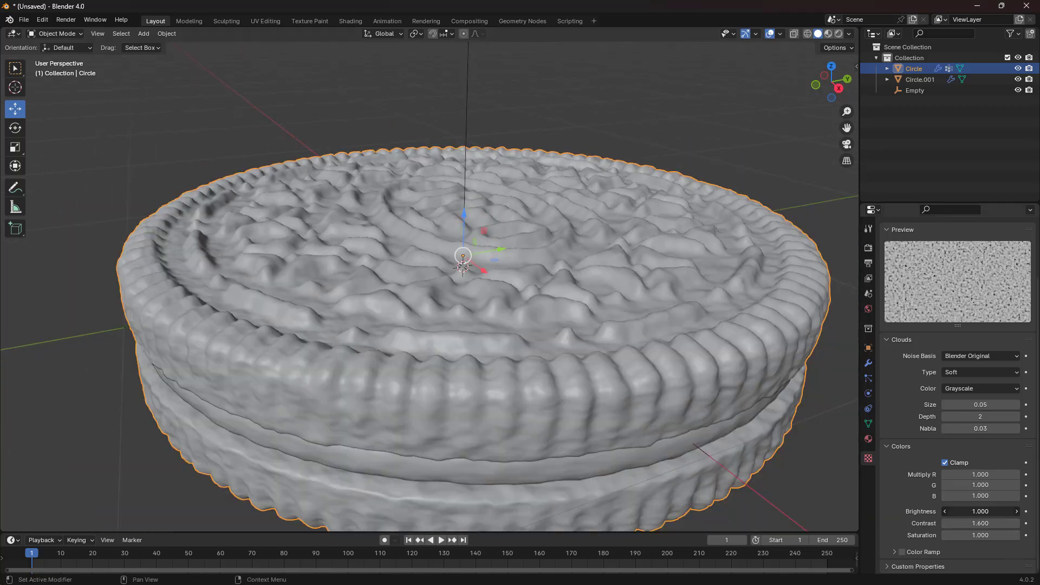
{"action": "left_click_drag", "start_coordinate": [980, 512], "coordinate": [945, 511]}
{"action": "middle_click_drag", "start_coordinate": [713, 471], "coordinate": [526, 444]}
{"action": "scroll", "coordinate": [486, 421], "scroll_direction": "up", "scroll_amount": 2}
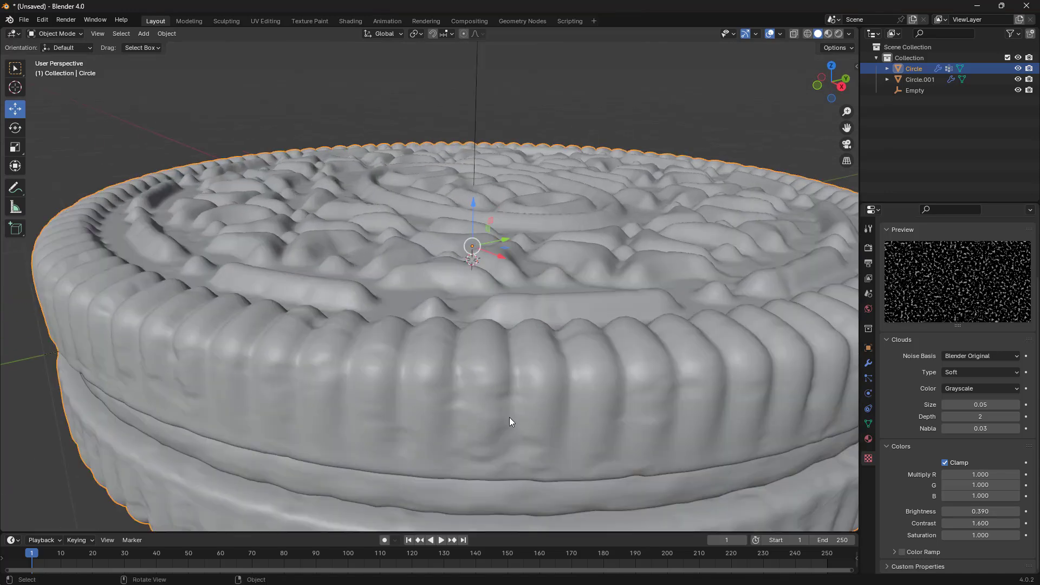
{"action": "middle_click_drag", "start_coordinate": [509, 421], "coordinate": [472, 386]}
Step: Set the strength of the wafers' Displace modifier to -0.03 and check the rim and embossed top
{"action": "left_click", "coordinate": [869, 364]}
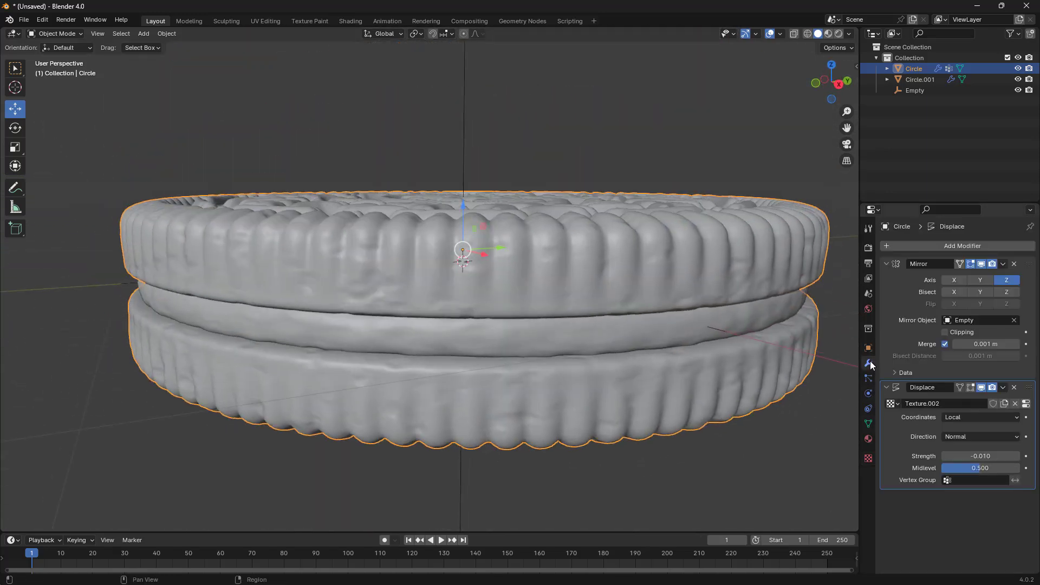
{"action": "left_click", "coordinate": [983, 458]}
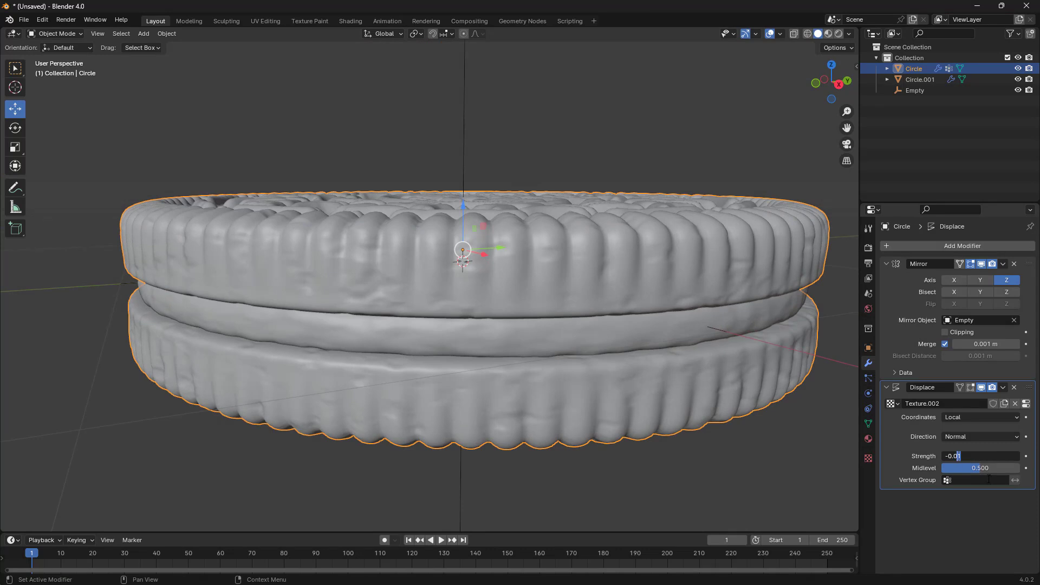
{"action": "key", "text": "Return"}
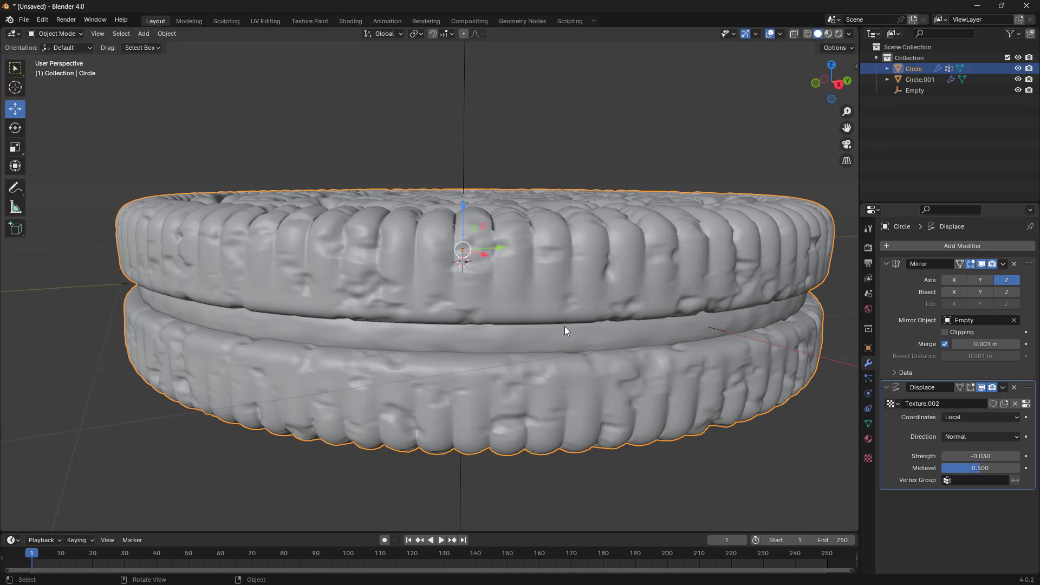
{"action": "middle_click_drag", "start_coordinate": [564, 326], "coordinate": [499, 398]}
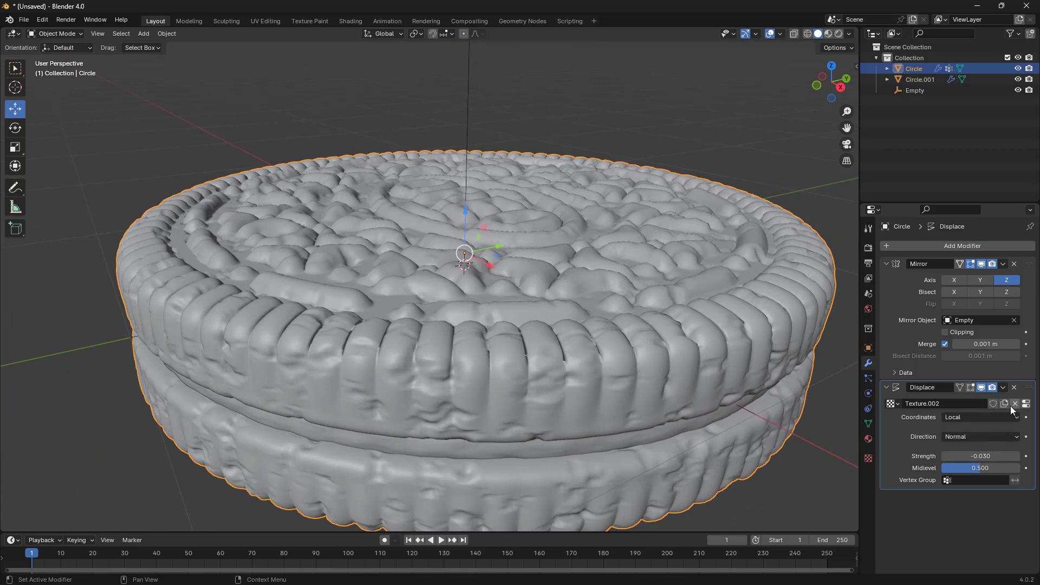
Step: Set the midlevel of the wafers' Displace modifier to 0 and inspect the rim up close from several sides
{"action": "left_click_drag", "start_coordinate": [987, 469], "coordinate": [948, 470]}
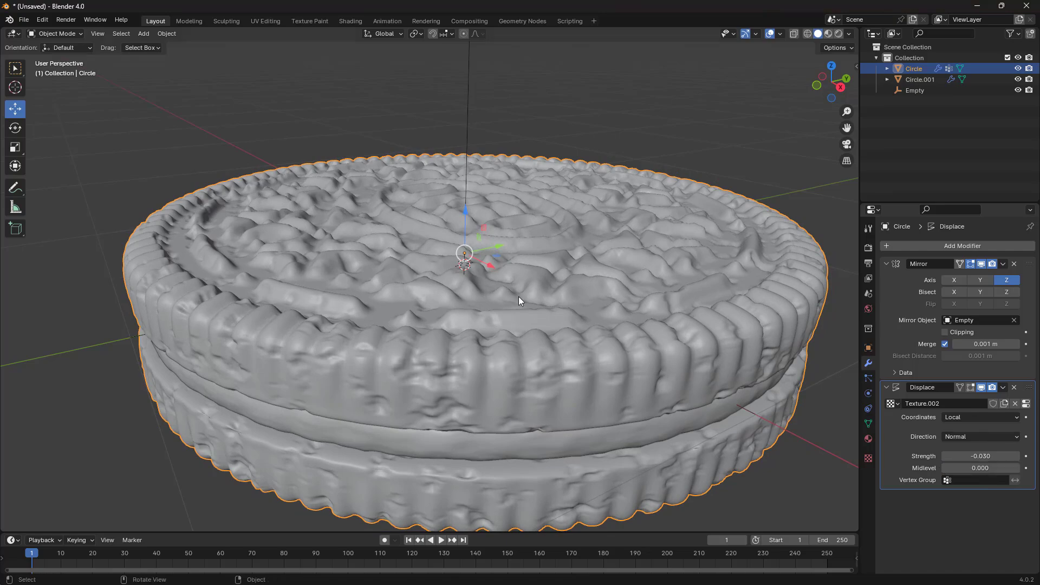
{"action": "scroll", "coordinate": [501, 298], "scroll_direction": "up", "scroll_amount": 6}
{"action": "middle_click_drag", "start_coordinate": [503, 308], "coordinate": [489, 378]}
{"action": "scroll", "coordinate": [493, 366], "scroll_direction": "down", "scroll_amount": 8}
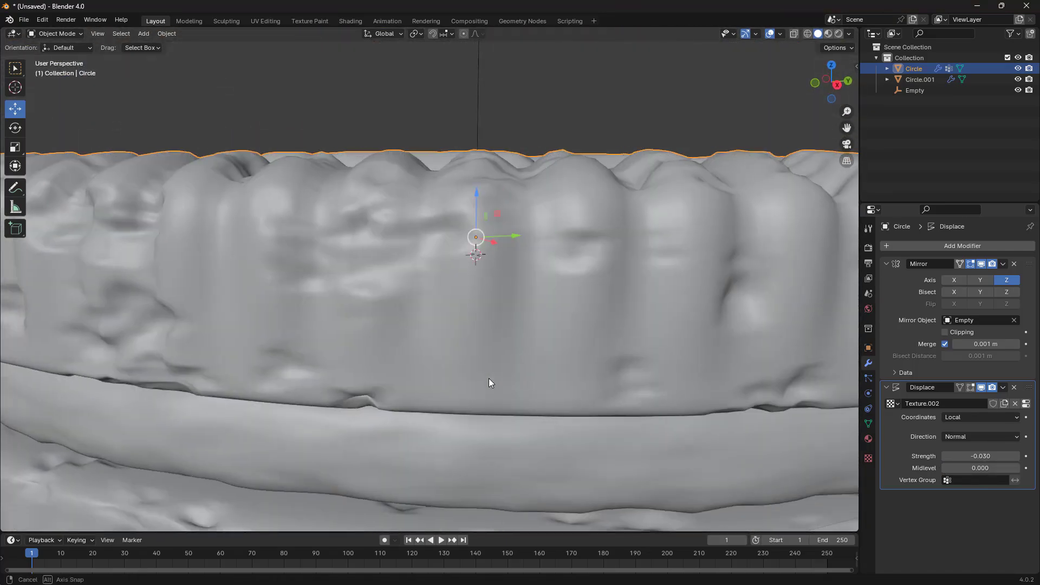
{"action": "scroll", "coordinate": [488, 378], "scroll_direction": "down", "scroll_amount": 1}
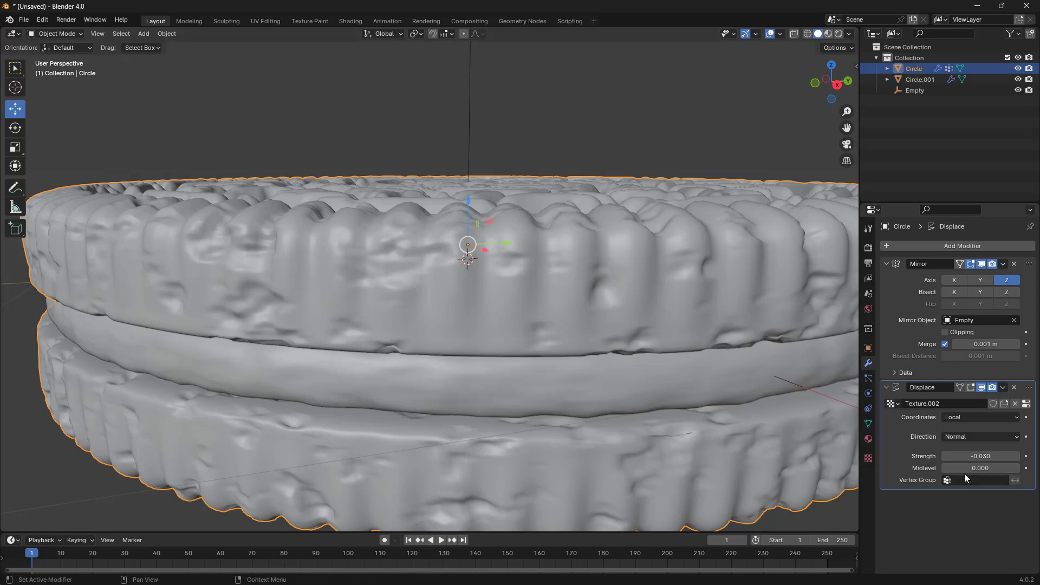
{"action": "left_click_drag", "start_coordinate": [980, 468], "coordinate": [980, 468]}
{"action": "key", "text": "Escape"}
{"action": "scroll", "coordinate": [632, 338], "scroll_direction": "down", "scroll_amount": 3}
{"action": "middle_click_drag", "start_coordinate": [632, 338], "coordinate": [690, 343]}
{"action": "scroll", "coordinate": [583, 314], "scroll_direction": "up", "scroll_amount": 3}
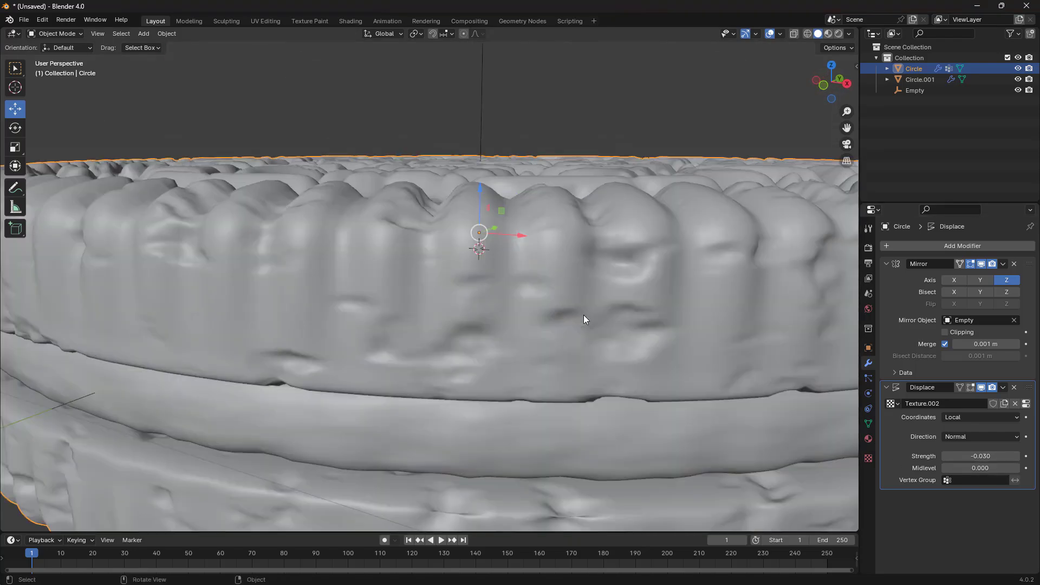
{"action": "scroll", "coordinate": [592, 323], "scroll_direction": "down", "scroll_amount": 2}
{"action": "scroll", "coordinate": [586, 317], "scroll_direction": "up", "scroll_amount": 2}
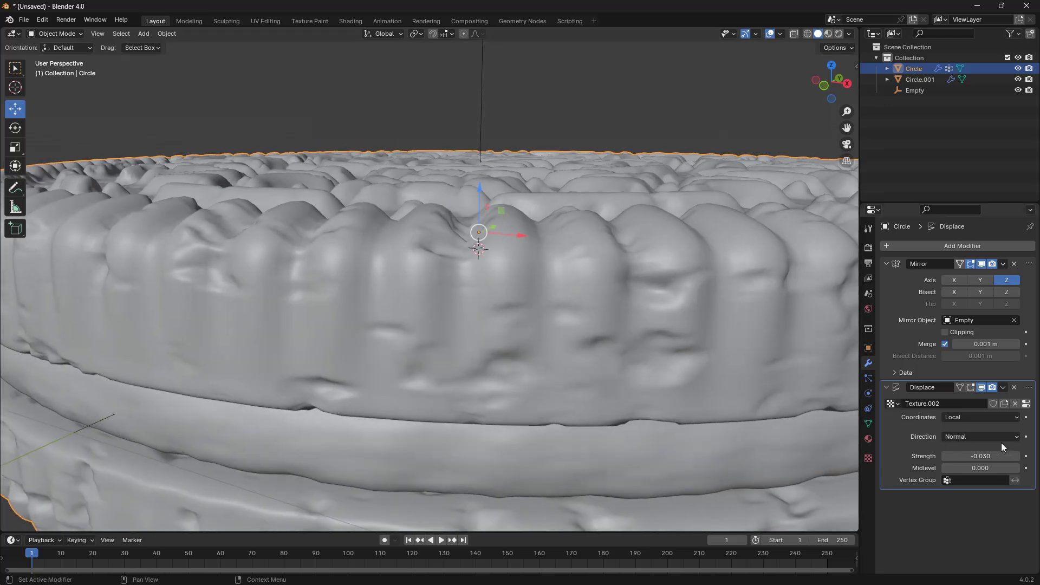
Step: Lower the brightness of the wafers' Clouds texture to 0.26, keeping its size at 0.05
{"action": "left_click", "coordinate": [1026, 404]}
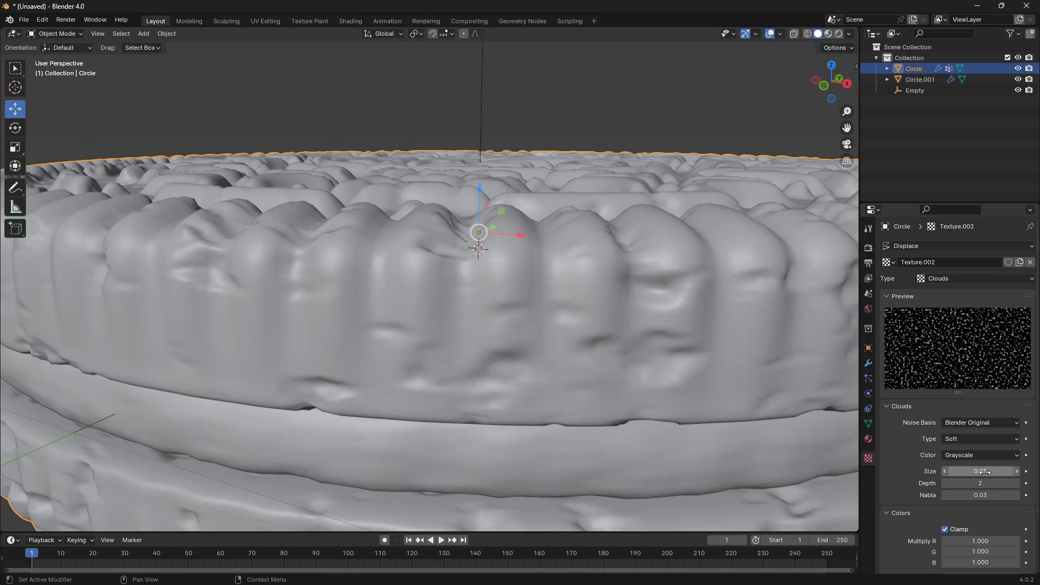
{"action": "left_click_drag", "start_coordinate": [984, 471], "coordinate": [975, 472]}
{"action": "scroll", "coordinate": [951, 497], "scroll_direction": "down", "scroll_amount": 3}
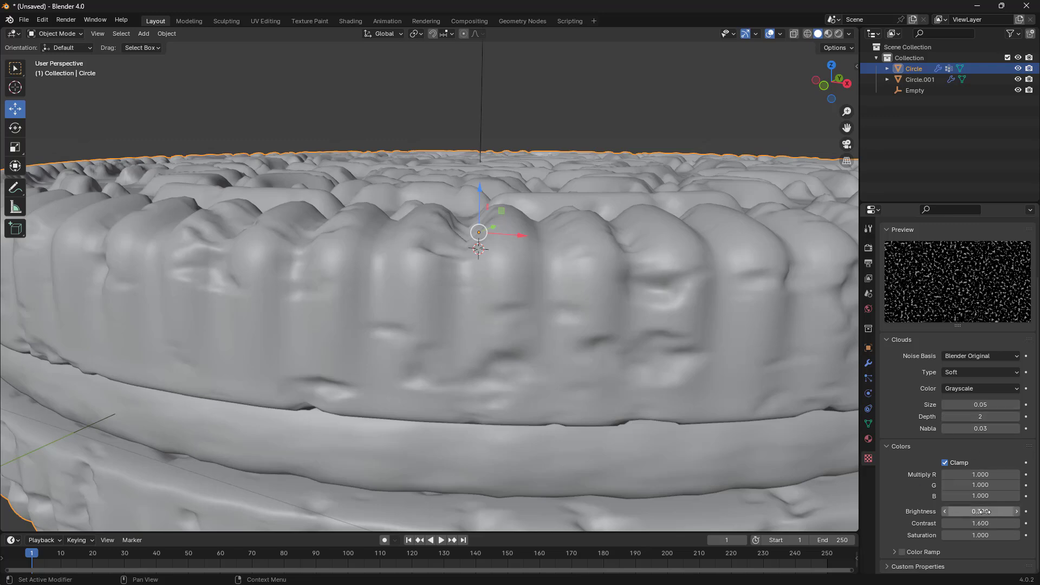
{"action": "left_click_drag", "start_coordinate": [984, 511], "coordinate": [975, 511]}
{"action": "scroll", "coordinate": [691, 411], "scroll_direction": "down", "scroll_amount": 2}
{"action": "middle_click_drag", "start_coordinate": [691, 411], "coordinate": [652, 416]}
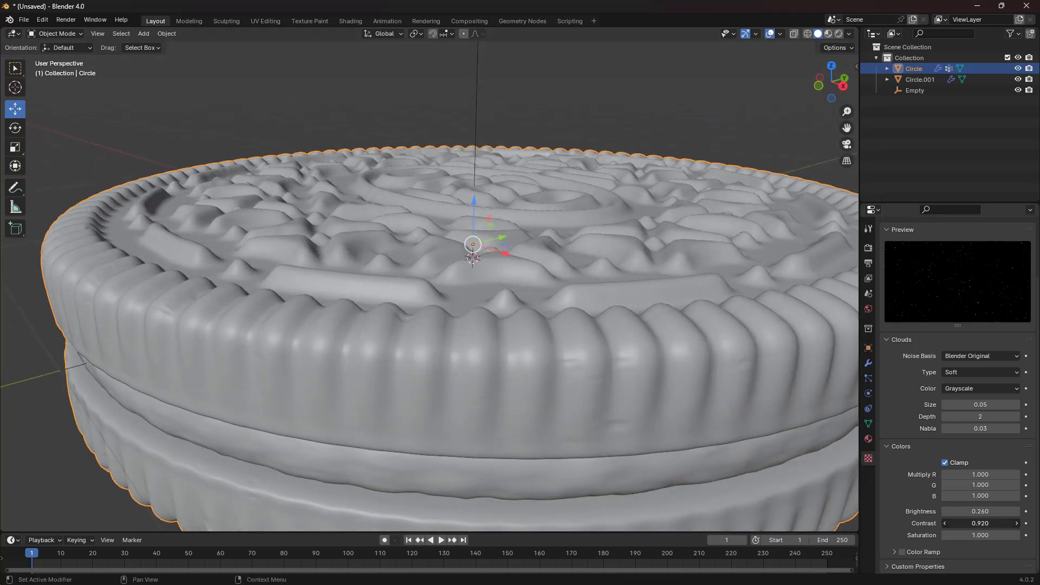
Step: Set the contrast of the wafers' Clouds texture to 1.38 and check the dents on the rim and embossed top
{"action": "left_click_drag", "start_coordinate": [981, 523], "coordinate": [991, 523]}
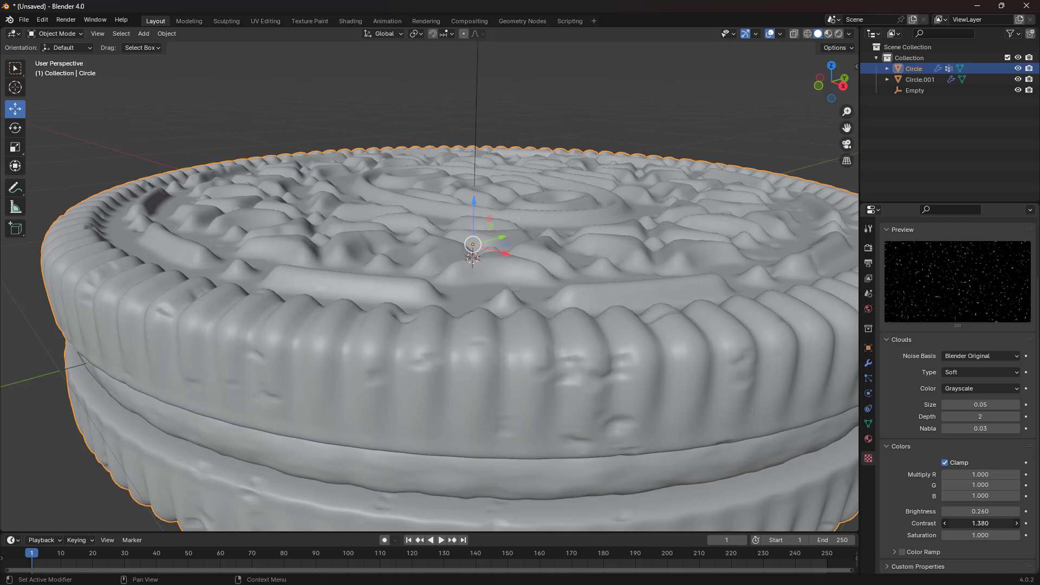
{"action": "middle_click_drag", "start_coordinate": [555, 433], "coordinate": [444, 402]}
{"action": "scroll", "coordinate": [556, 354], "scroll_direction": "up", "scroll_amount": 3}
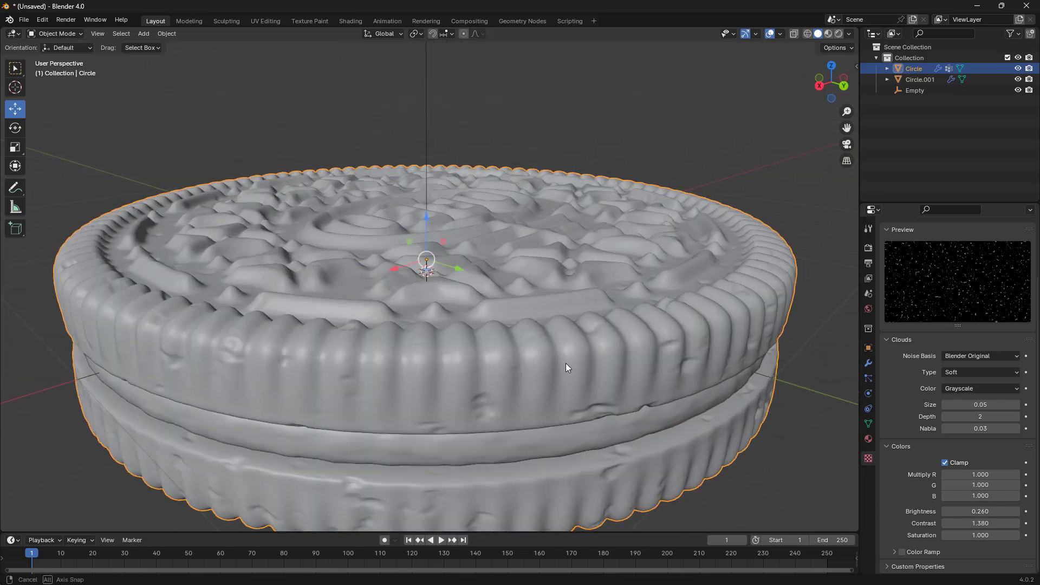
{"action": "middle_click_drag", "start_coordinate": [565, 367], "coordinate": [519, 457]}
{"action": "scroll", "coordinate": [514, 434], "scroll_direction": "up", "scroll_amount": 3}
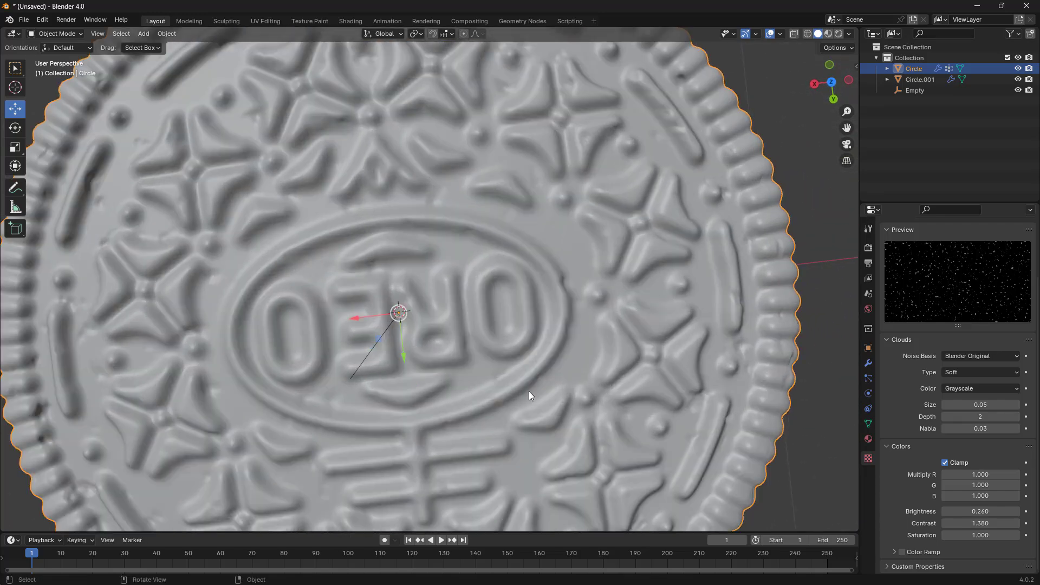
{"action": "scroll", "coordinate": [528, 391], "scroll_direction": "up", "scroll_amount": 4}
{"action": "middle_click_drag", "start_coordinate": [528, 388], "coordinate": [622, 148]}
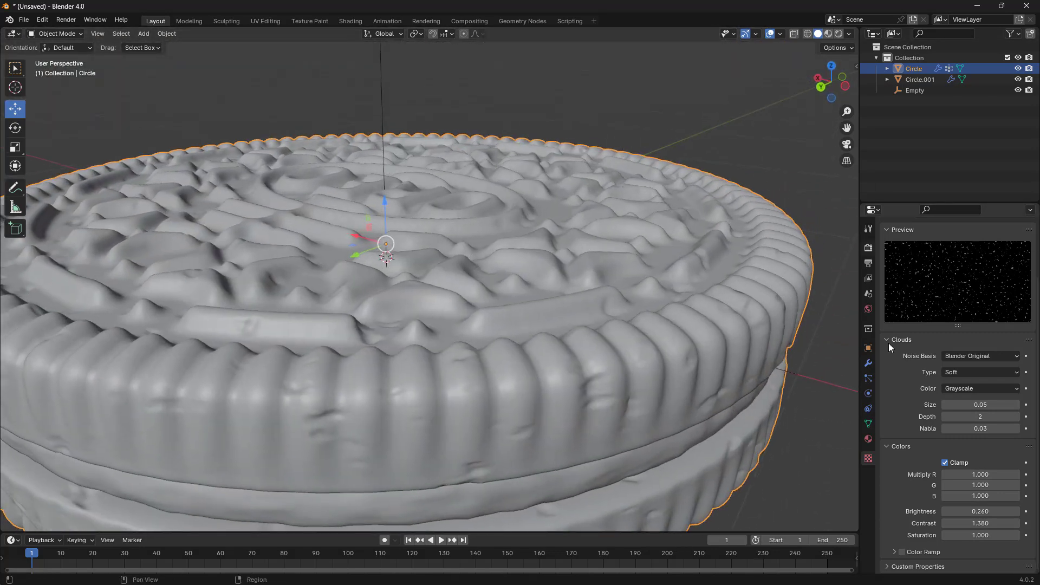
Step: Add a second Displace modifier to the wafers with a strength of 0.01
{"action": "left_click", "coordinate": [869, 363]}
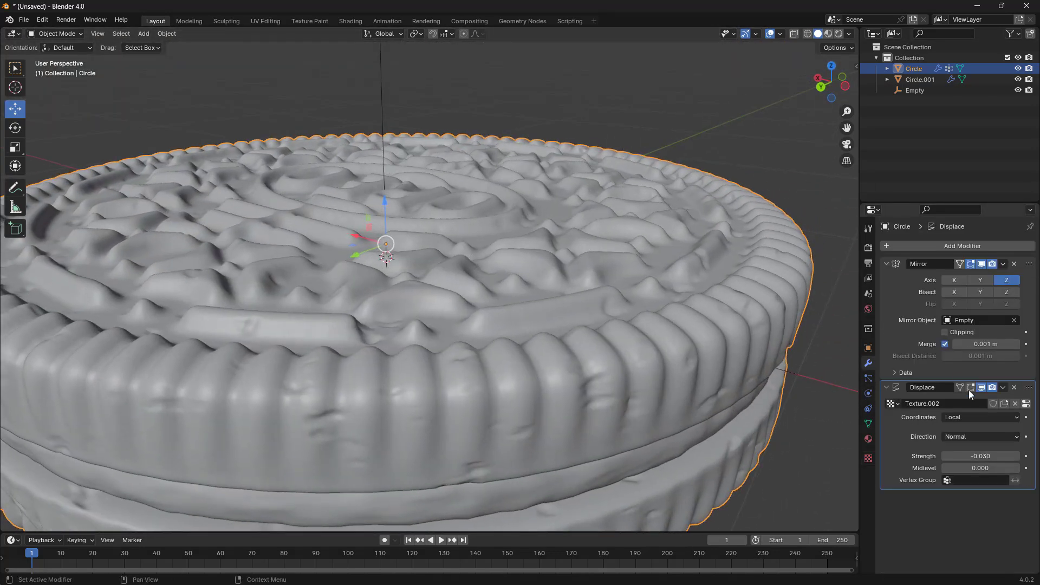
{"action": "left_click", "coordinate": [984, 245]}
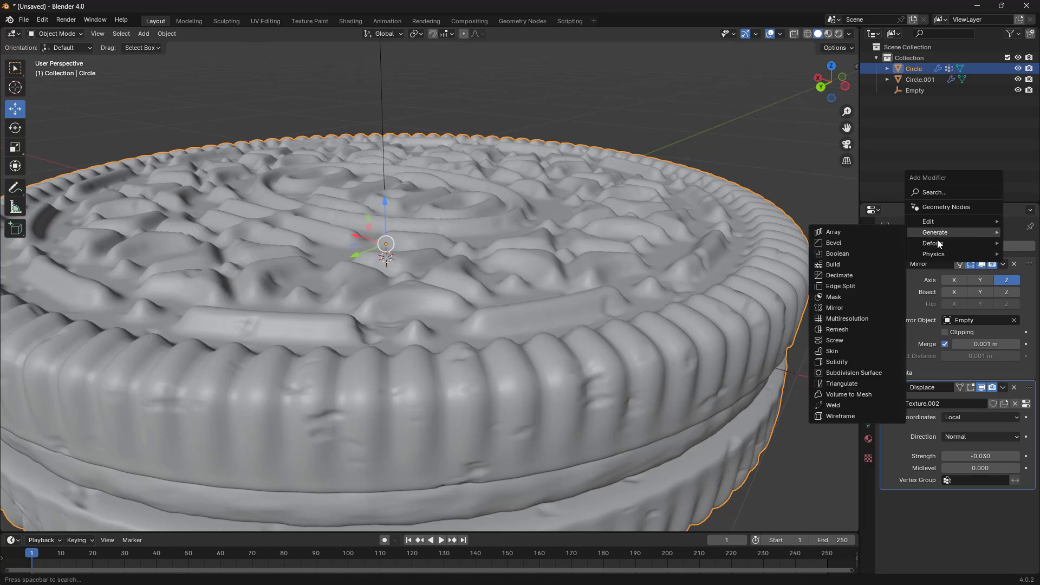
{"action": "mouse_move", "coordinate": [928, 244]}
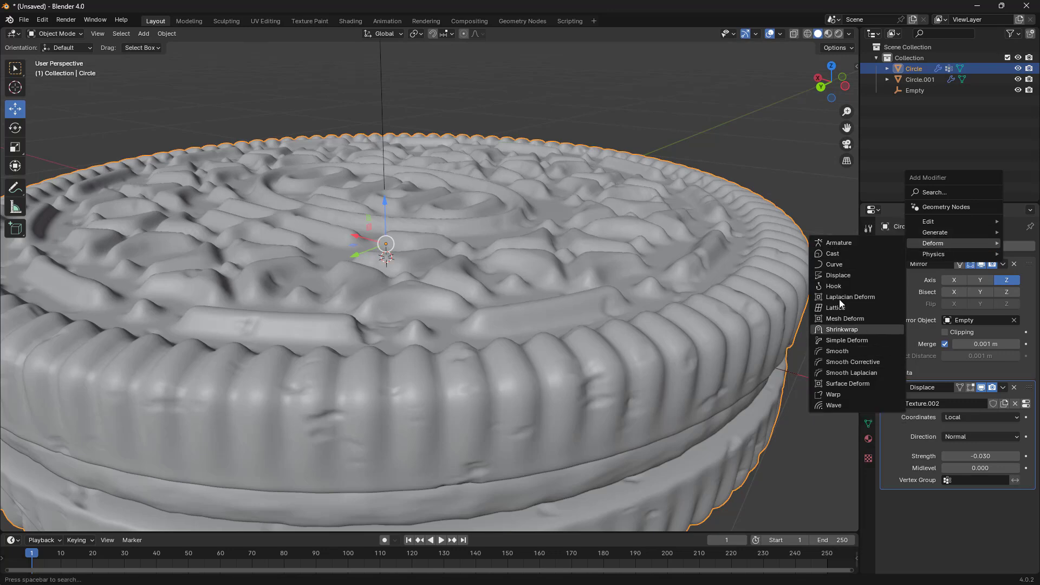
{"action": "left_click", "coordinate": [837, 276]}
{"action": "scroll", "coordinate": [947, 535], "scroll_direction": "down", "scroll_amount": 2}
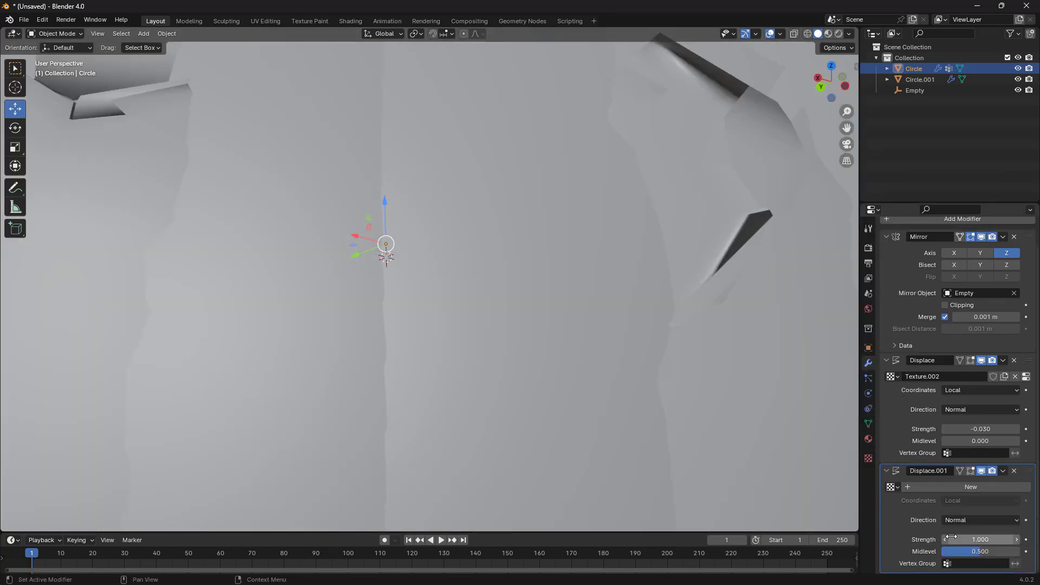
{"action": "left_click", "coordinate": [987, 540]}
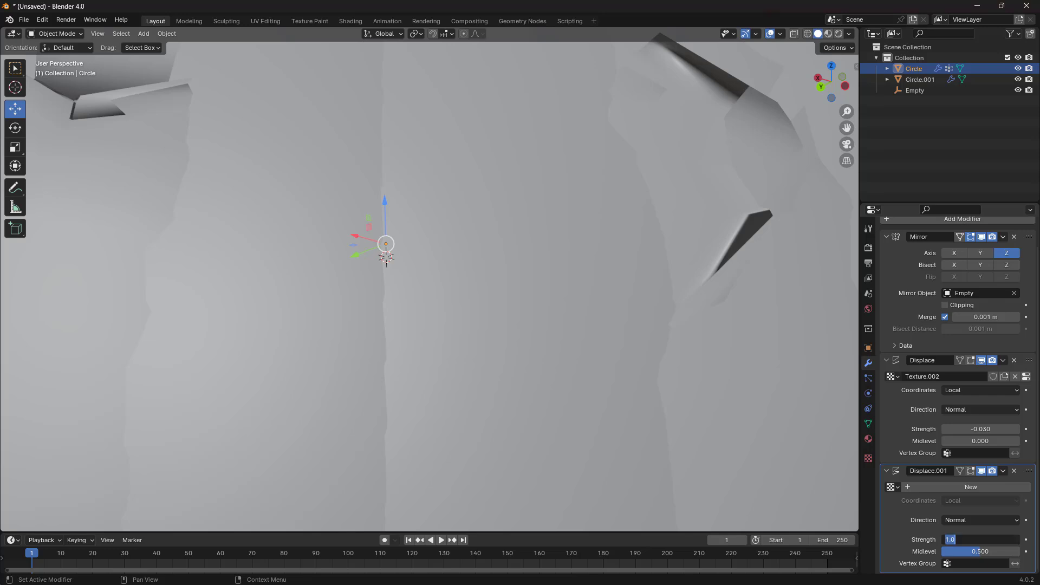
{"action": "type", "text": "0.01"}
{"action": "key", "text": "Return"}
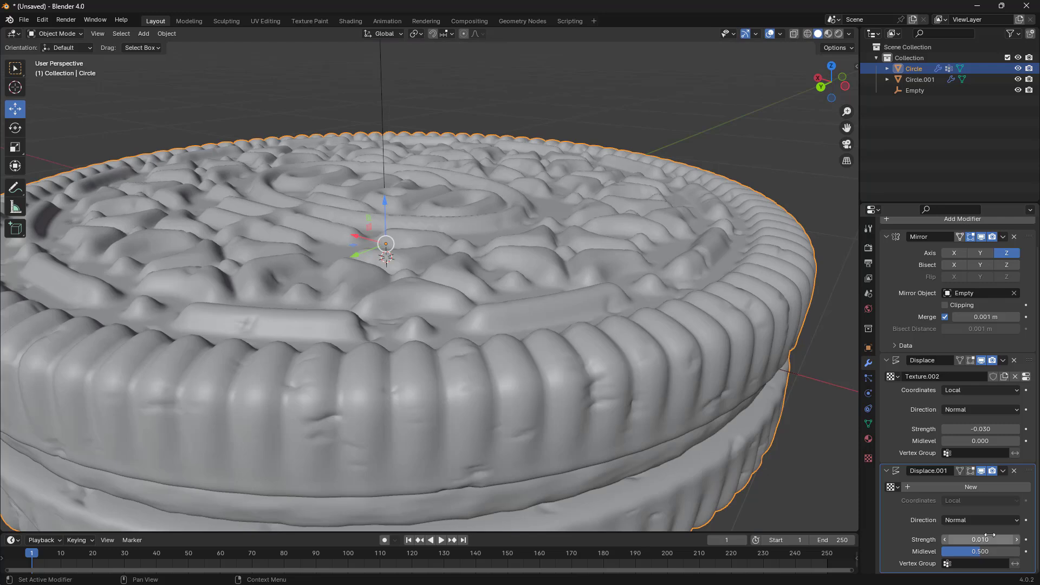
Step: Give the second Displace modifier its own copy of the wafers' Clouds texture and disable the copy's color clamping
{"action": "left_click", "coordinate": [1002, 488]}
{"action": "left_click", "coordinate": [1027, 488]}
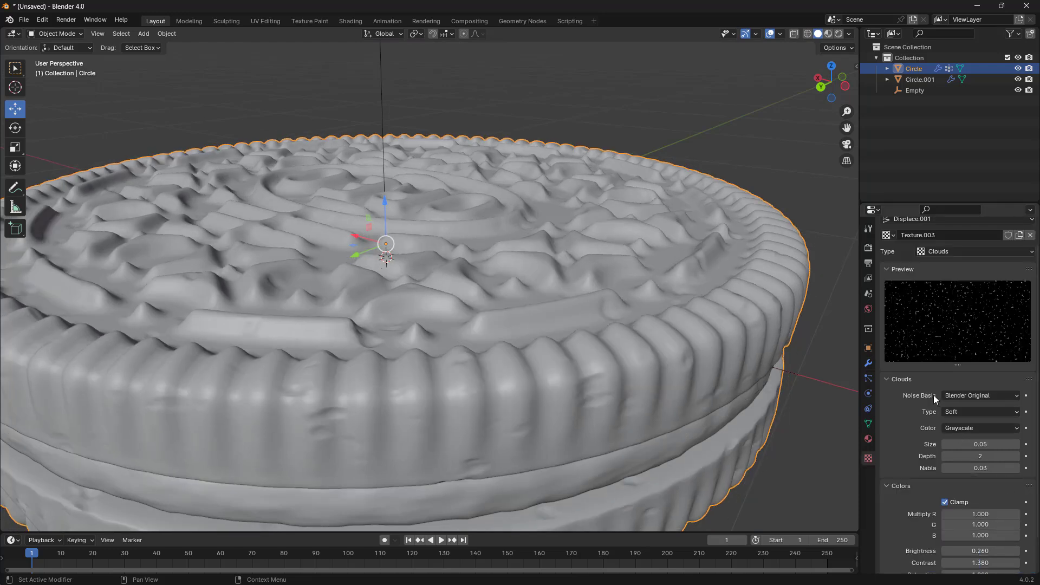
{"action": "scroll", "coordinate": [527, 373], "scroll_direction": "down", "scroll_amount": 3}
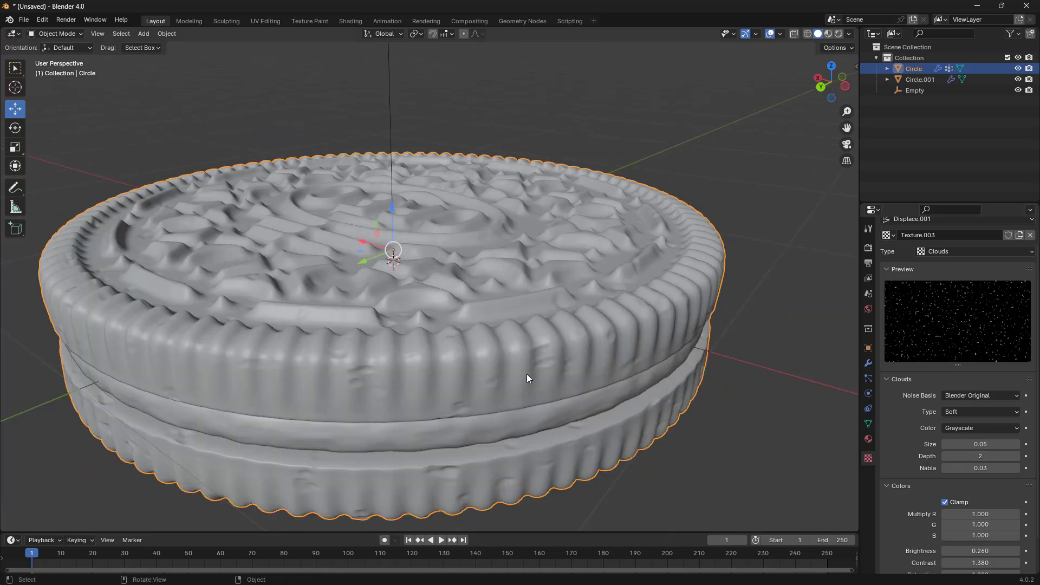
{"action": "scroll", "coordinate": [915, 400], "scroll_direction": "down", "scroll_amount": 3}
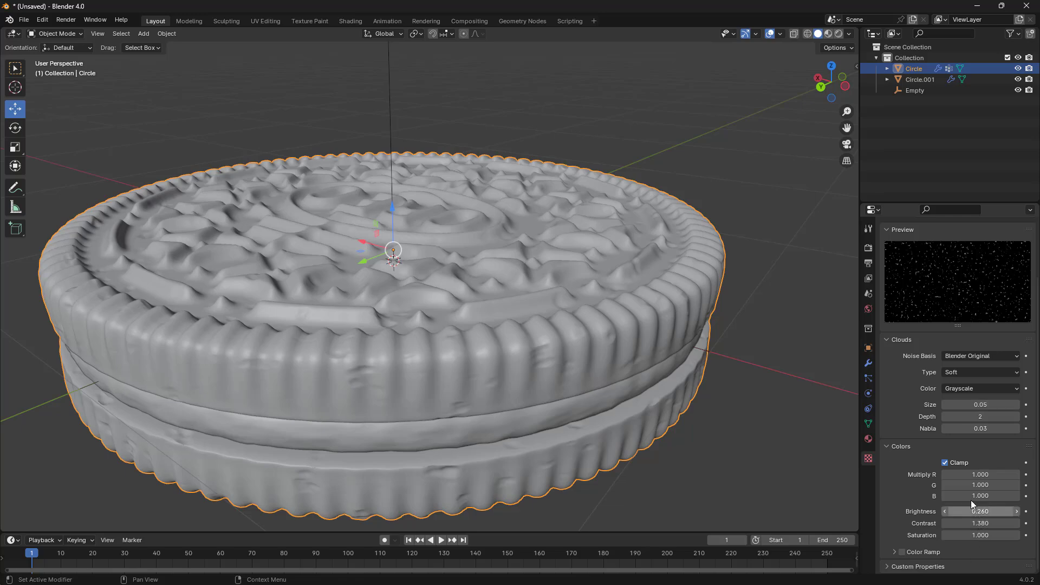
{"action": "left_click", "coordinate": [945, 462]}
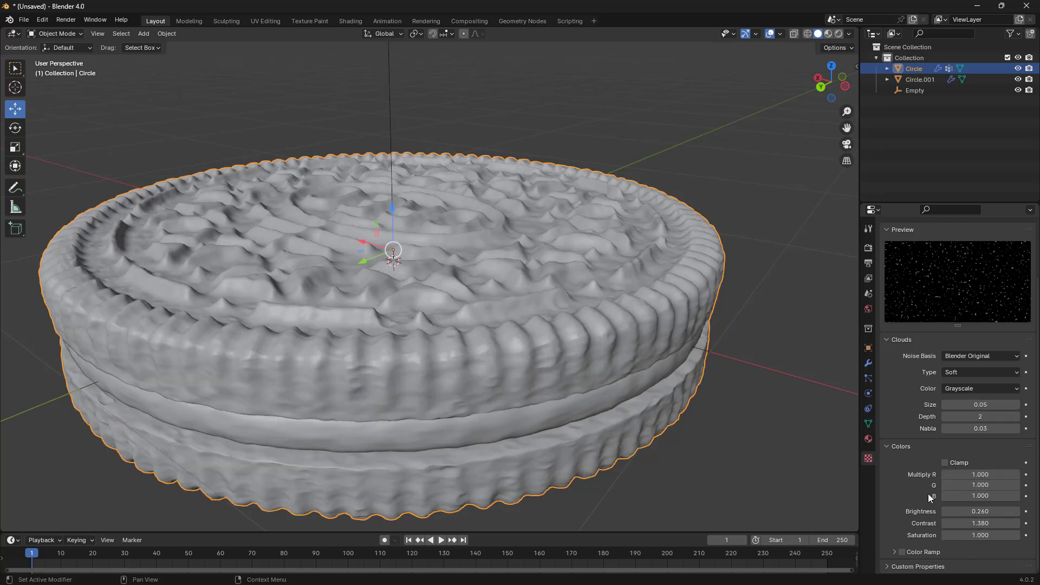
{"action": "scroll", "coordinate": [401, 385], "scroll_direction": "up", "scroll_amount": 3}
{"action": "middle_click_drag", "start_coordinate": [406, 384], "coordinate": [440, 394]}
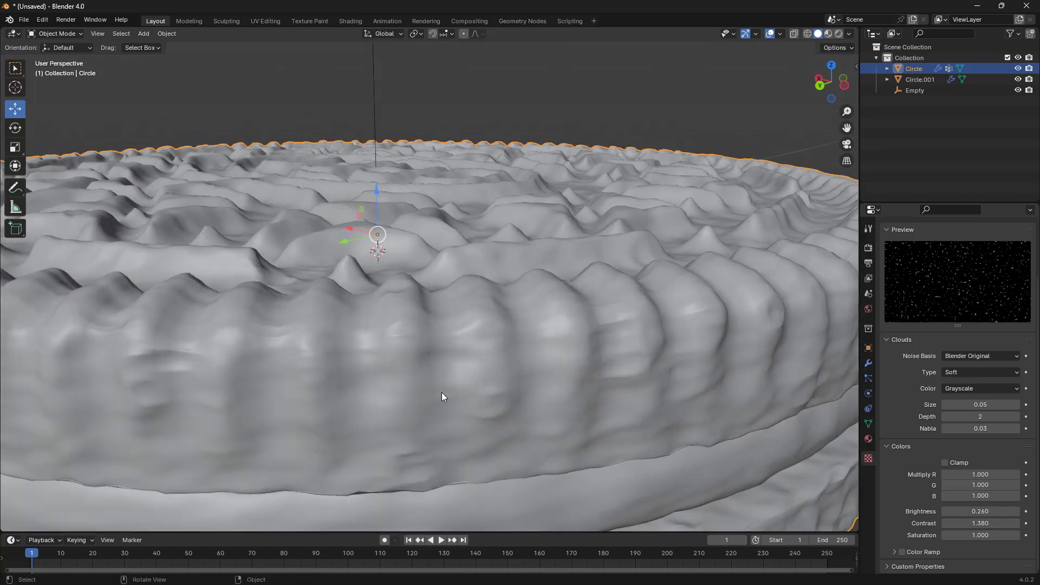
Step: Set the second Displace modifier's midlevel to 0 and inspect the wafer rim and top up close
{"action": "left_click", "coordinate": [867, 364]}
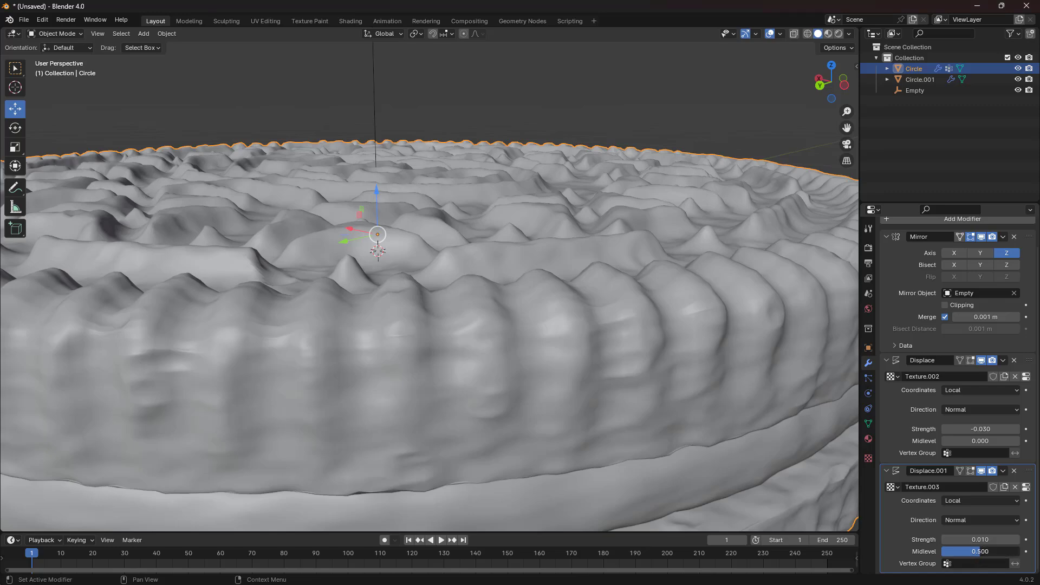
{"action": "key", "text": "BackSpace"}
{"action": "scroll", "coordinate": [629, 386], "scroll_direction": "down", "scroll_amount": 5}
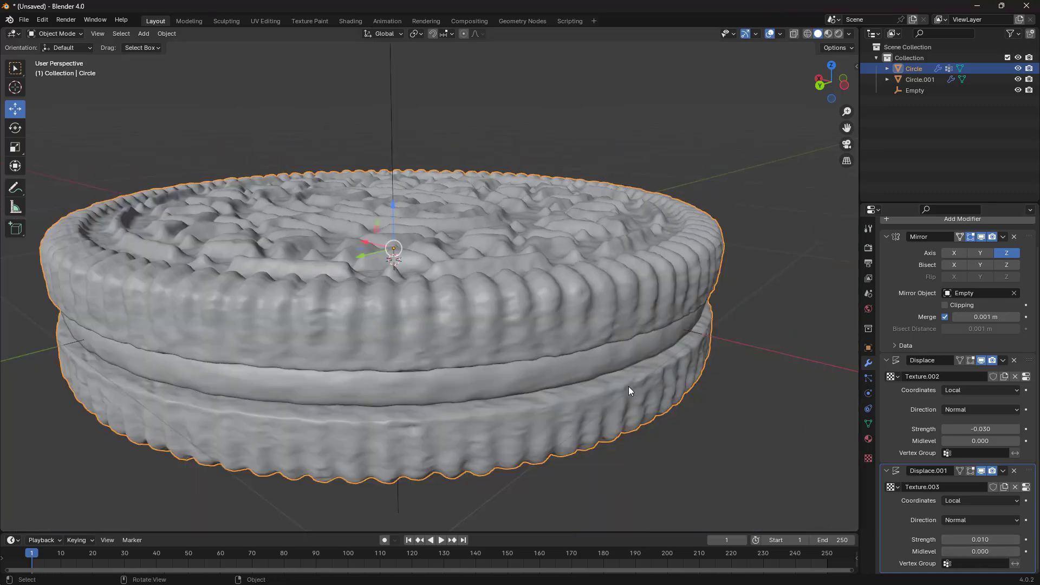
{"action": "middle_click_drag", "start_coordinate": [629, 386], "coordinate": [486, 333]}
{"action": "scroll", "coordinate": [448, 388], "scroll_direction": "up", "scroll_amount": 4}
{"action": "scroll", "coordinate": [453, 340], "scroll_direction": "down", "scroll_amount": 4}
{"action": "scroll", "coordinate": [472, 278], "scroll_direction": "up", "scroll_amount": 5}
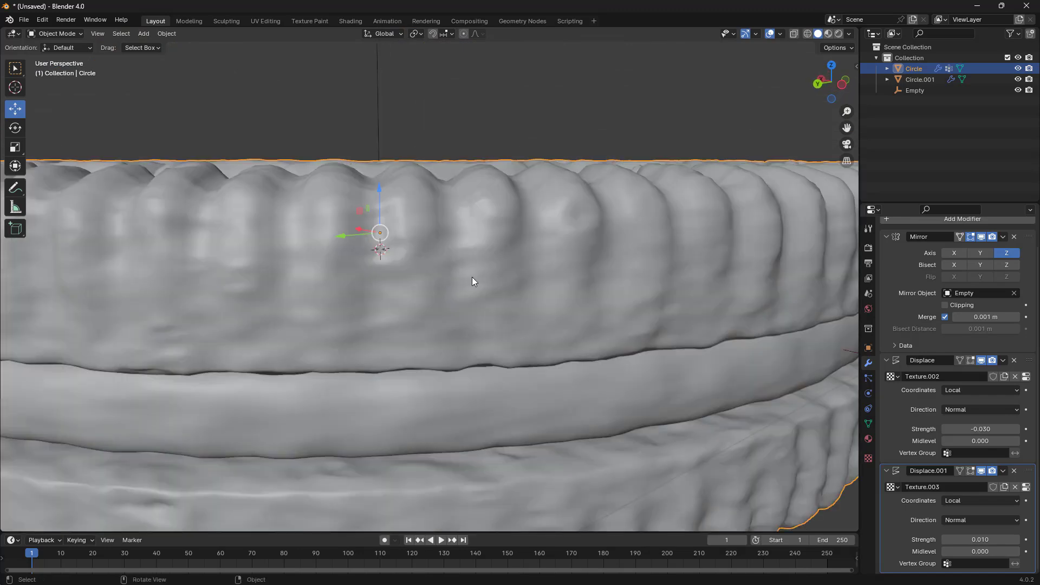
{"action": "middle_click_drag", "start_coordinate": [472, 277], "coordinate": [485, 293]}
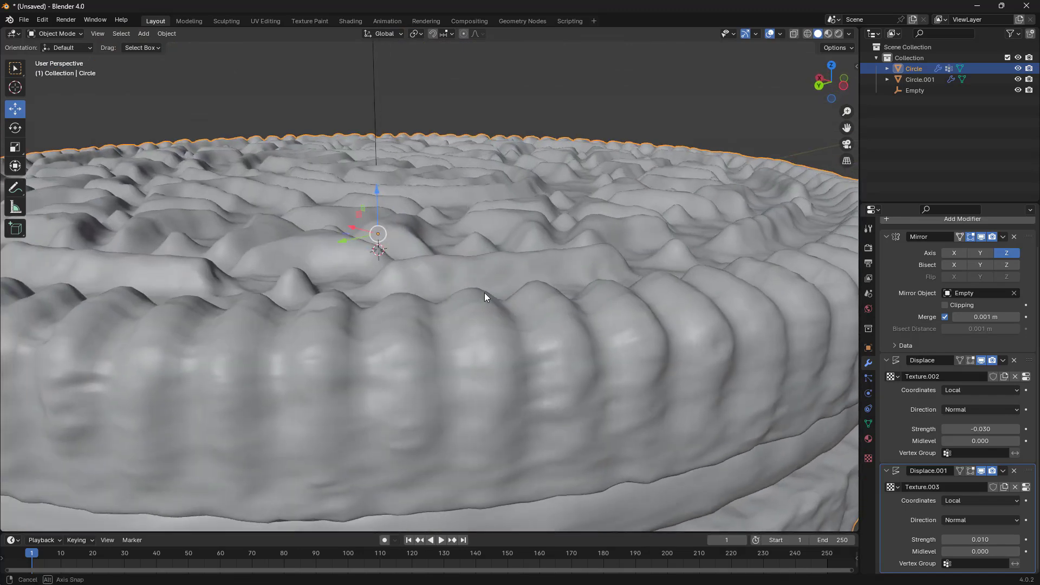
Step: Set both the brightness and the contrast of the second Displace modifier's Clouds texture to 1
{"action": "left_click", "coordinate": [1026, 487]}
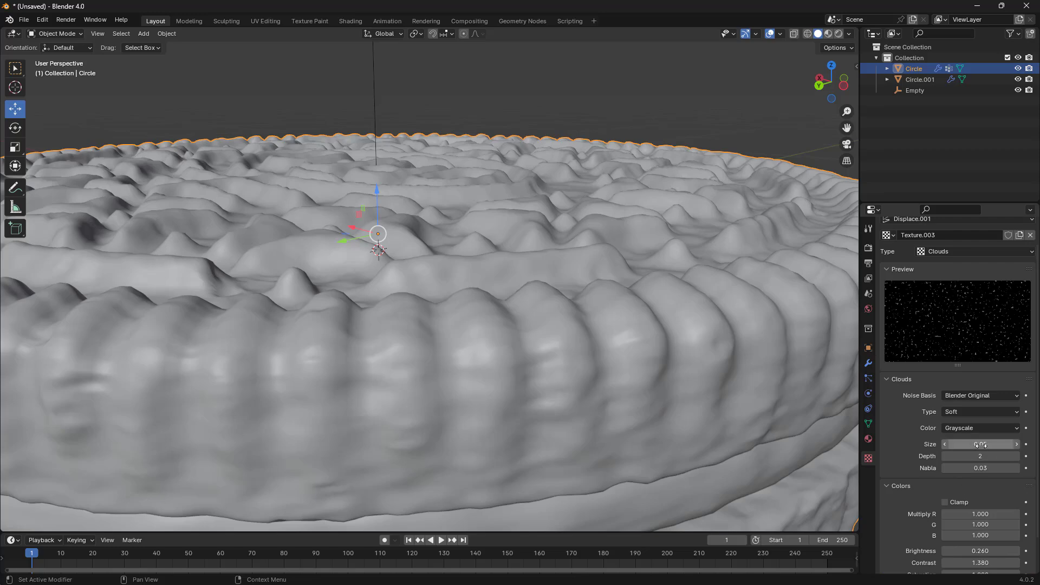
{"action": "mouse_move", "coordinate": [981, 444]}
{"action": "left_mouse_down"}
{"action": "mouse_move", "coordinate": [959, 445]}
{"action": "mouse_move", "coordinate": [988, 445]}
{"action": "mouse_move", "coordinate": [973, 444]}
{"action": "left_mouse_up"}
{"action": "scroll", "coordinate": [987, 491], "scroll_direction": "down", "scroll_amount": 1}
{"action": "scroll", "coordinate": [989, 563], "scroll_direction": "down", "scroll_amount": 1}
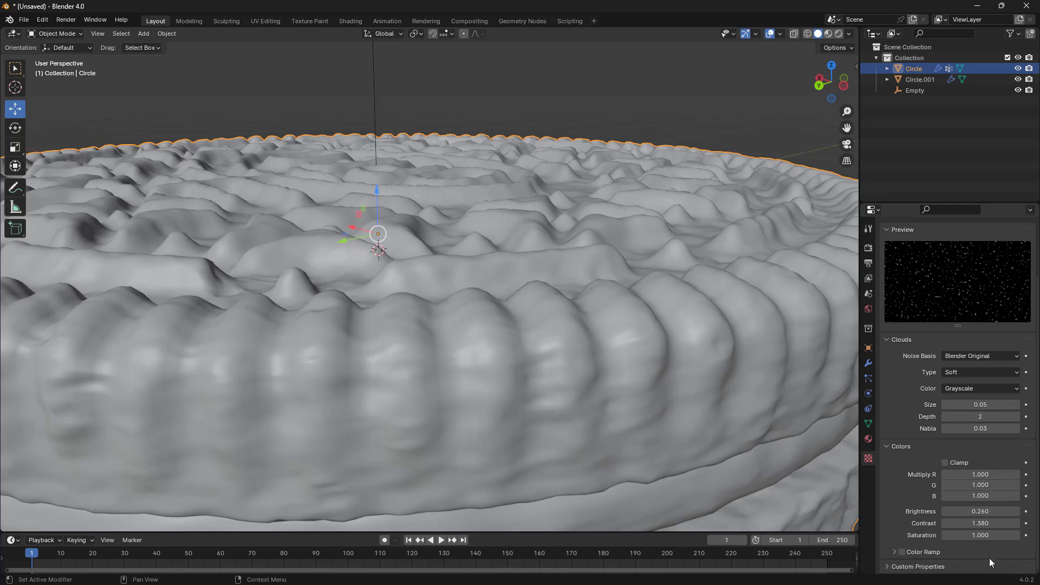
{"action": "left_click_drag", "start_coordinate": [980, 511], "coordinate": [972, 511]}
{"action": "left_click_drag", "start_coordinate": [980, 512], "coordinate": [1036, 512]}
{"action": "left_click", "coordinate": [982, 515]}
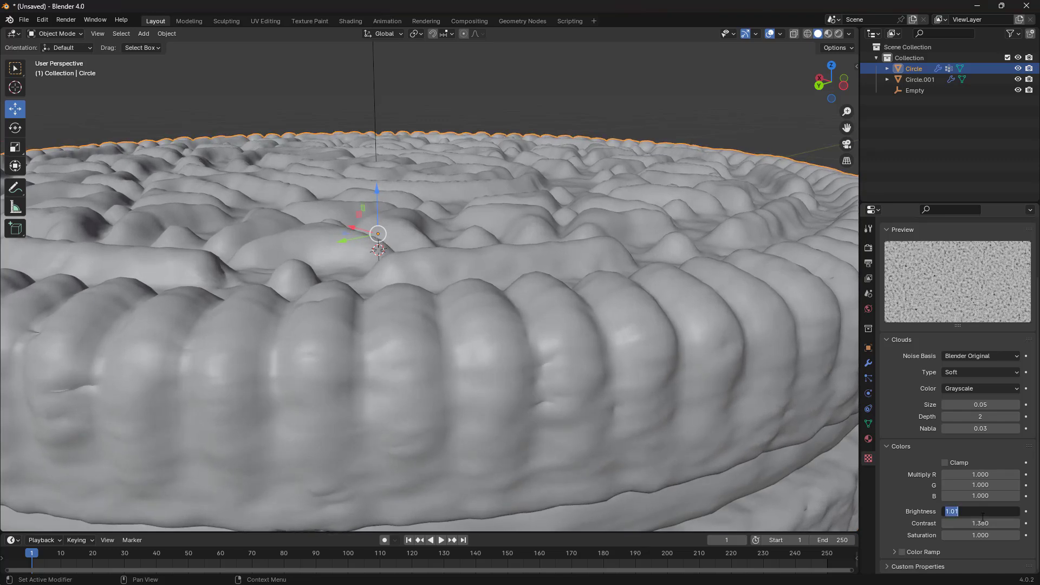
{"action": "type", "text": "1"}
{"action": "key", "text": "Return"}
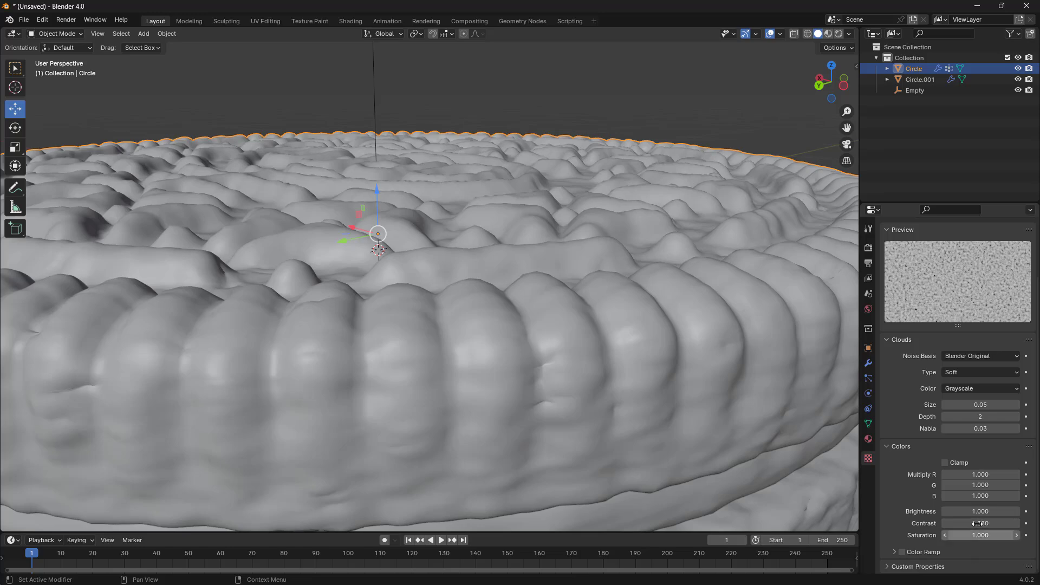
{"action": "left_click", "coordinate": [980, 523]}
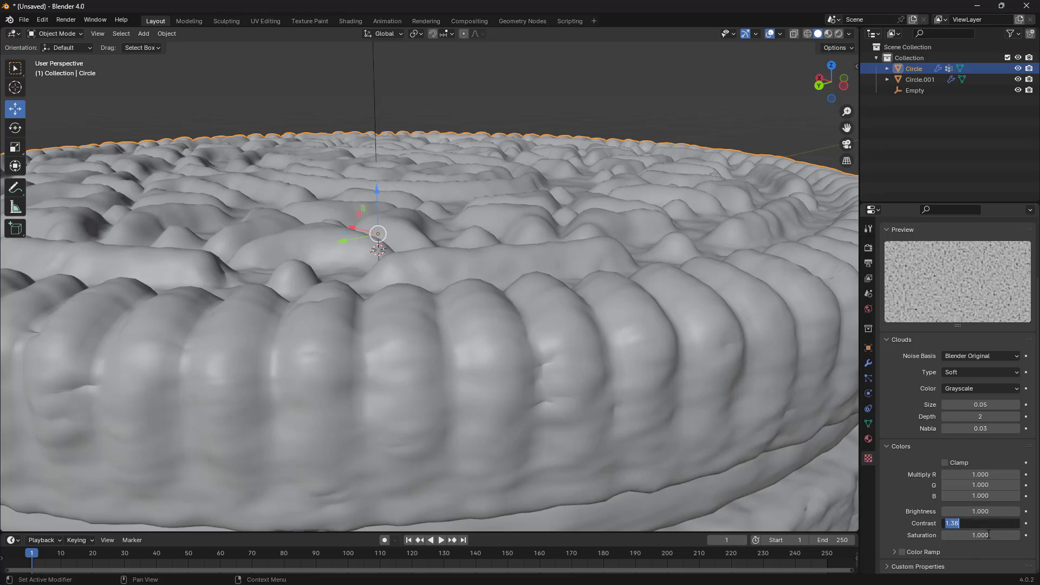
{"action": "type", "text": "1"}
{"action": "key", "text": "Return"}
Step: Examine the wafers' embossed lettering, ridged rims and overall surface from above and from the side
{"action": "scroll", "coordinate": [641, 432], "scroll_direction": "down", "scroll_amount": 5}
{"action": "middle_click_drag", "start_coordinate": [640, 432], "coordinate": [526, 409]}
{"action": "scroll", "coordinate": [435, 359], "scroll_direction": "up", "scroll_amount": 6}
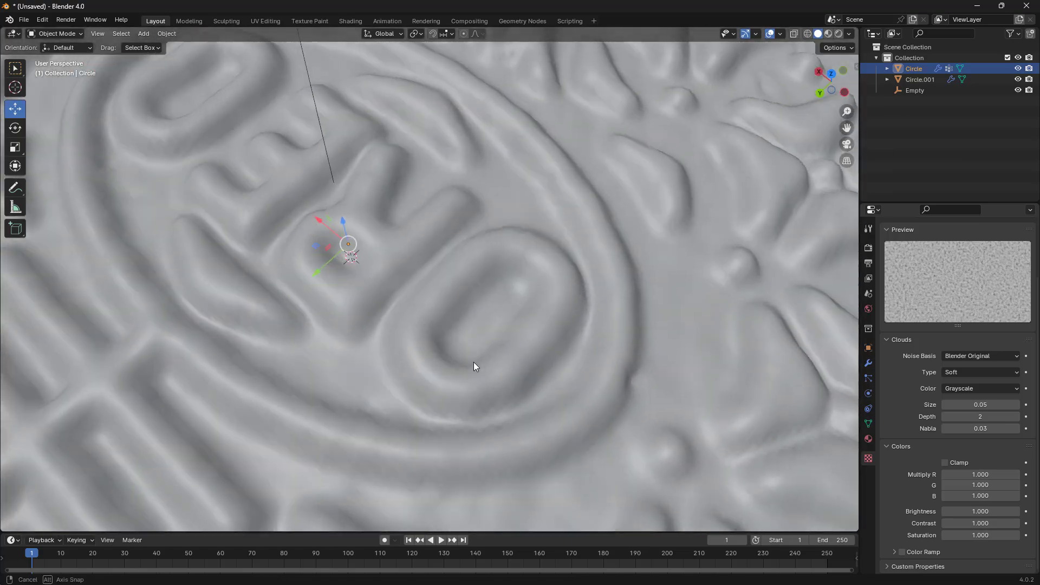
{"action": "middle_click_drag", "start_coordinate": [473, 362], "coordinate": [469, 333]}
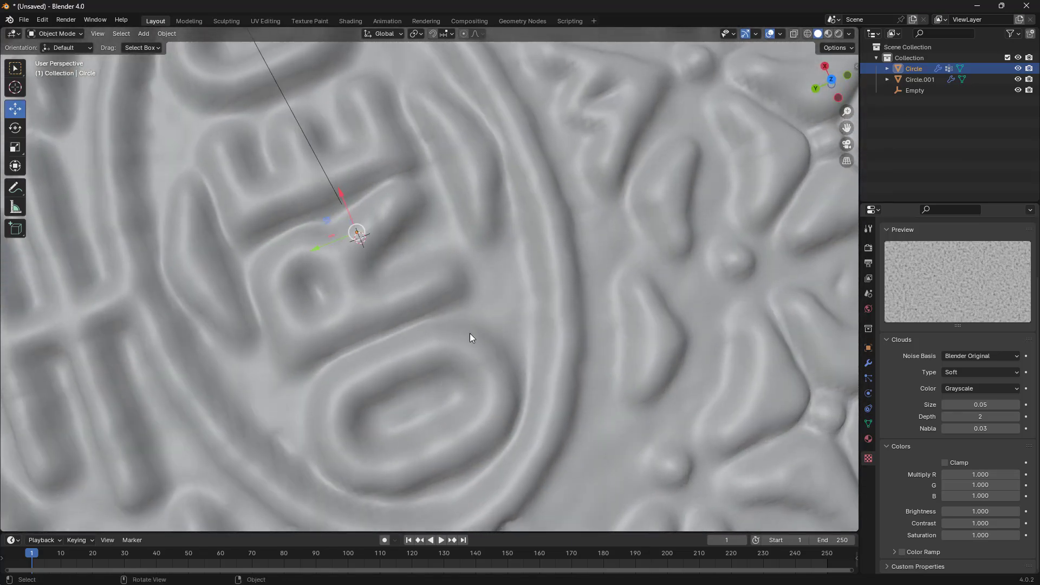
{"action": "scroll", "coordinate": [485, 281], "scroll_direction": "down", "scroll_amount": 8}
{"action": "middle_click_drag", "start_coordinate": [490, 287], "coordinate": [480, 187]}
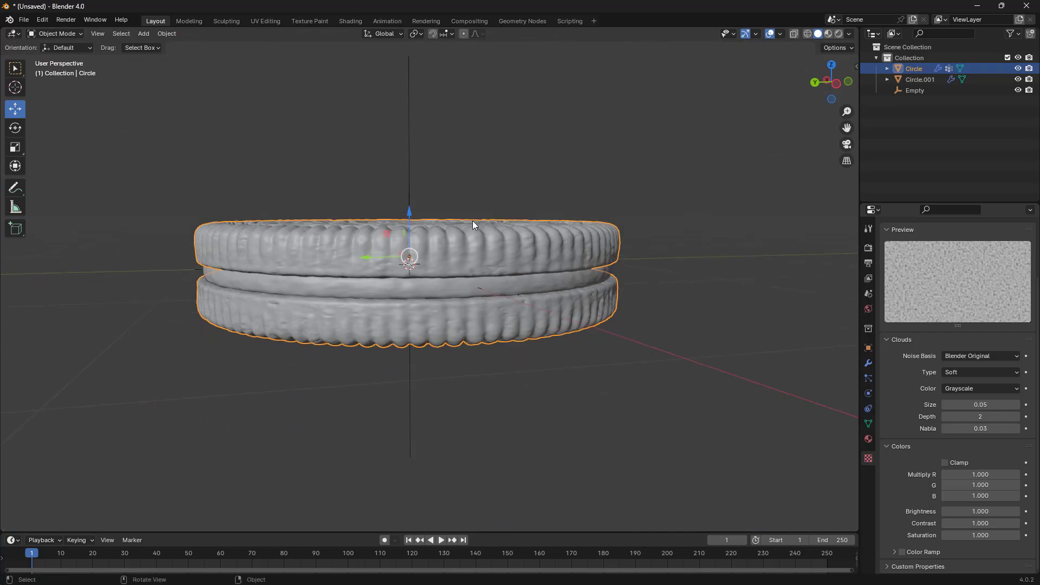
{"action": "scroll", "coordinate": [479, 223], "scroll_direction": "up", "scroll_amount": 4}
{"action": "middle_click_drag", "start_coordinate": [485, 227], "coordinate": [503, 234]}
{"action": "scroll", "coordinate": [469, 284], "scroll_direction": "down", "scroll_amount": 2}
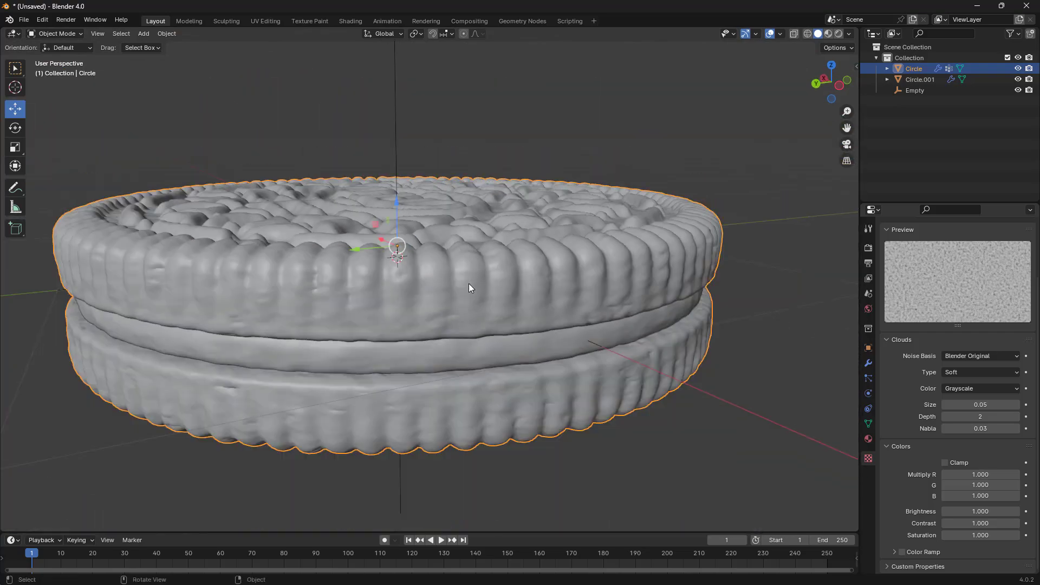
{"action": "middle_click_drag", "start_coordinate": [469, 284], "coordinate": [458, 316]}
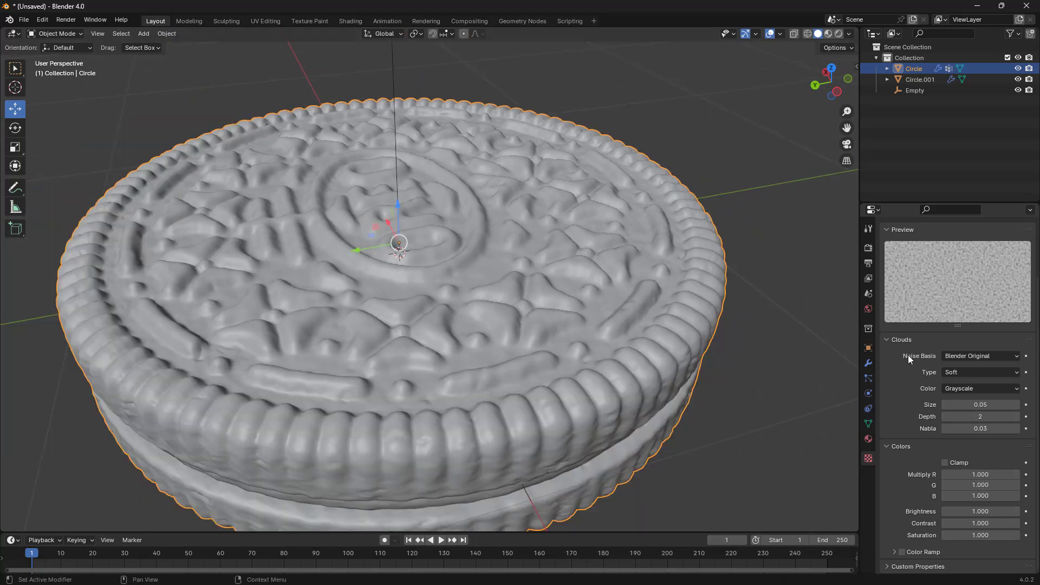
Step: Set the size of the second Displace modifier's Clouds texture to 0.04 and check the cookie's rims
{"action": "left_click", "coordinate": [990, 405]}
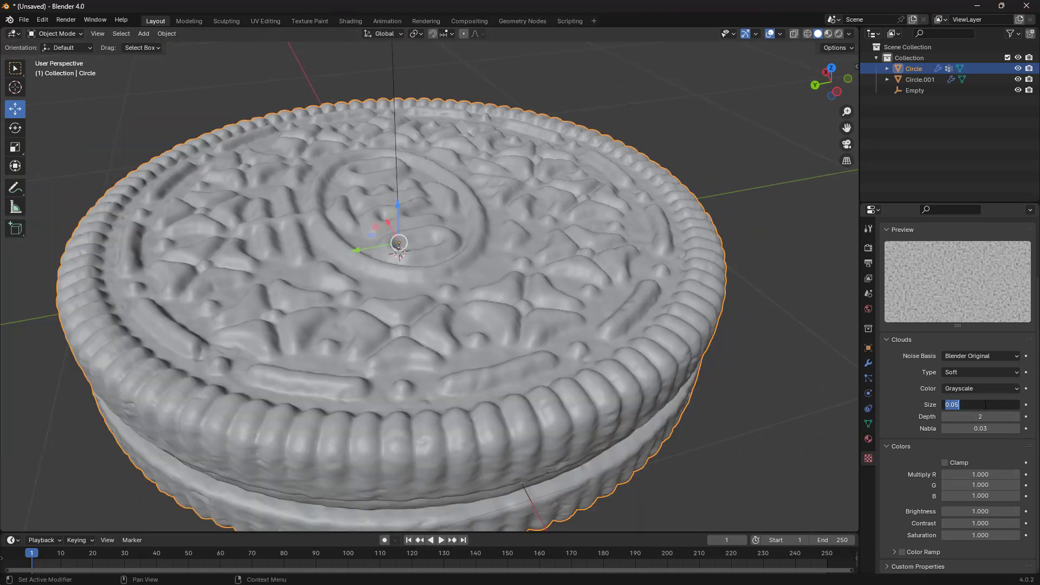
{"action": "type", "text": "0.05"}
{"action": "key", "text": "Return"}
{"action": "middle_click_drag", "start_coordinate": [500, 396], "coordinate": [511, 267]}
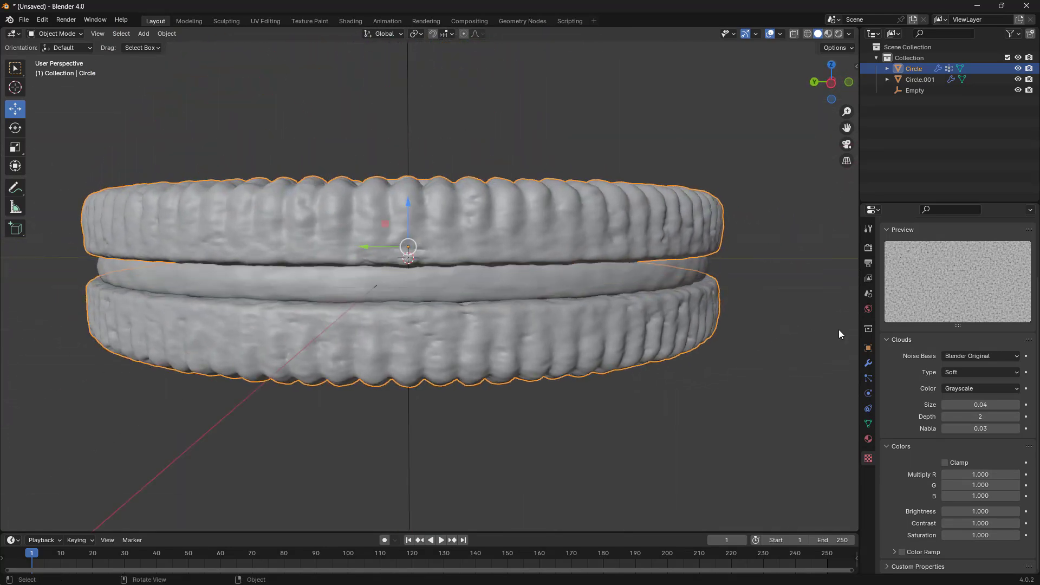
{"action": "left_click", "coordinate": [869, 363]}
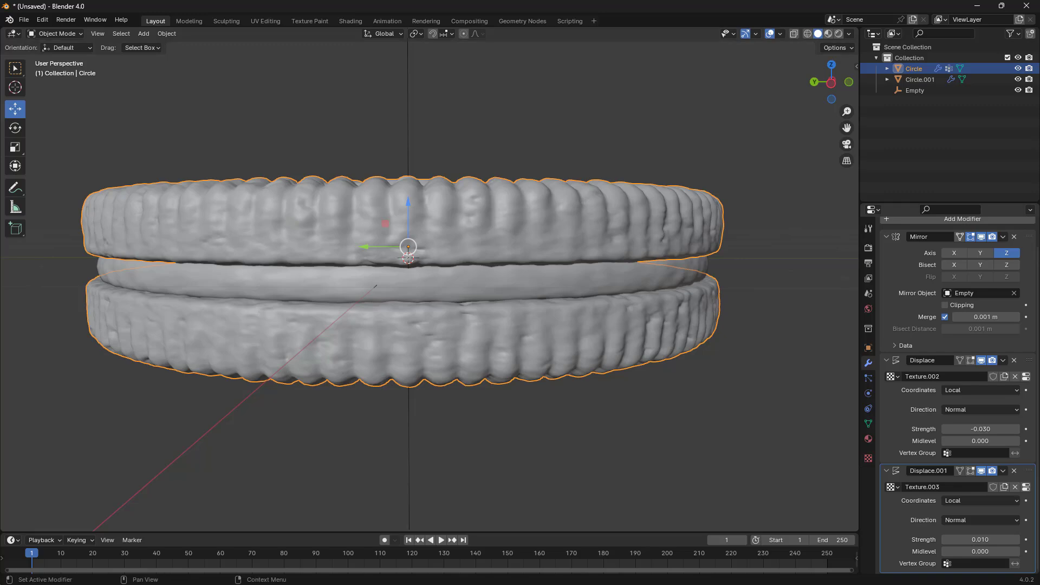
{"action": "middle_click_drag", "start_coordinate": [744, 385], "coordinate": [57, 294]}
Step: Deselect the wafers and add a camera at the scene origin
{"action": "left_click", "coordinate": [671, 310]}
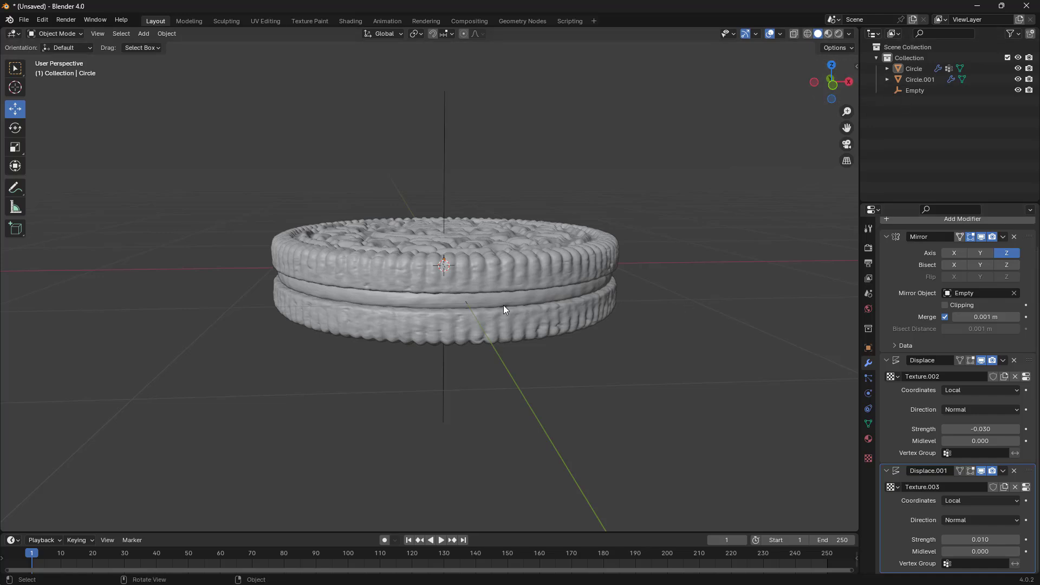
{"action": "middle_click_drag", "start_coordinate": [502, 304], "coordinate": [496, 298]}
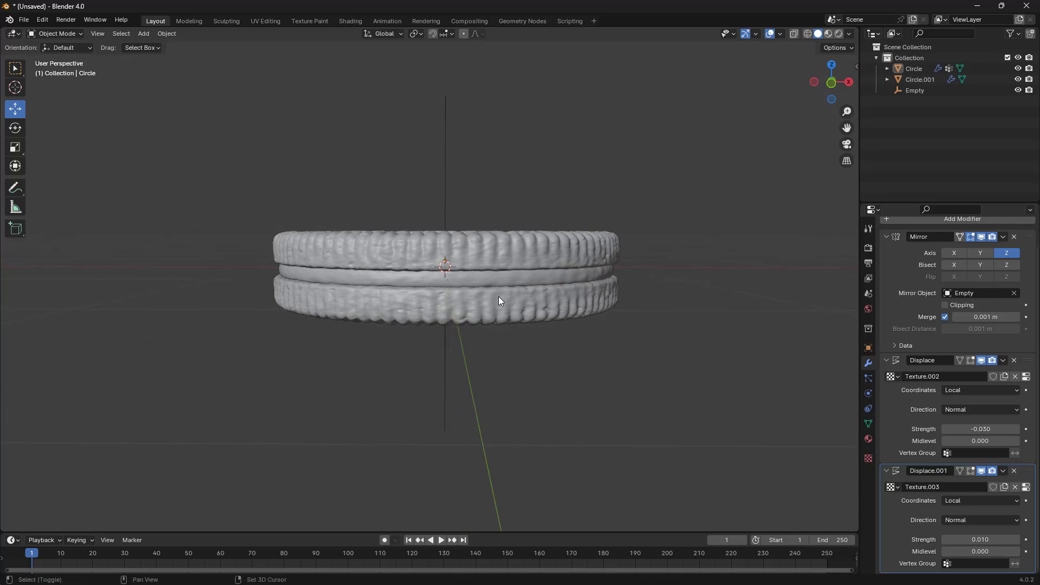
{"action": "key", "text": "shift+a"}
{"action": "mouse_move", "coordinate": [498, 297]}
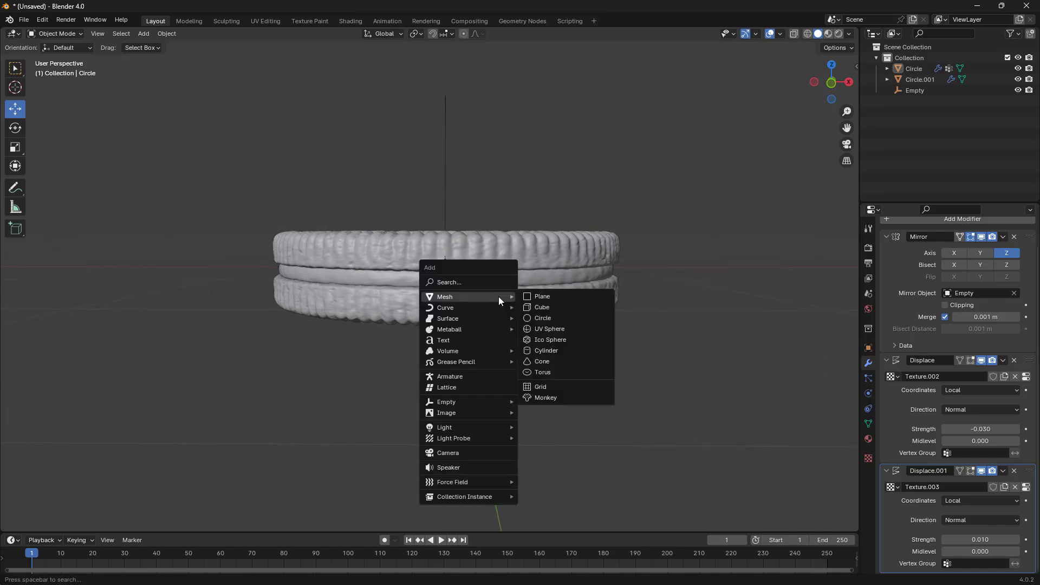
{"action": "left_click", "coordinate": [462, 453]}
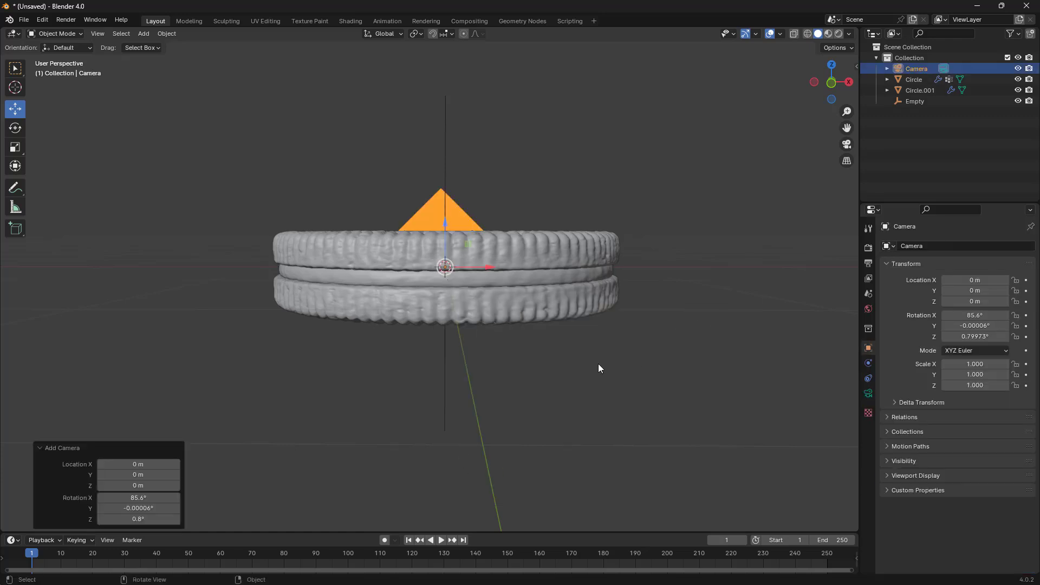
Step: Split the 3D viewport into two side-by-side views and switch one of them to the camera view
{"action": "scroll", "coordinate": [490, 311], "scroll_direction": "down", "scroll_amount": 5}
{"action": "middle_click_drag", "start_coordinate": [475, 299], "coordinate": [553, 326]}
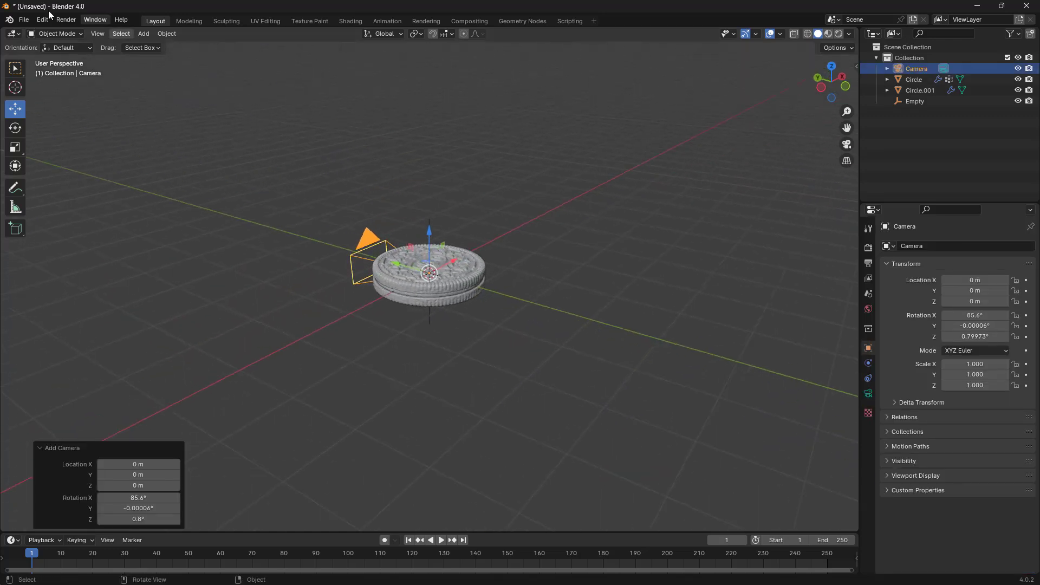
{"action": "left_click_drag", "start_coordinate": [3, 31], "coordinate": [442, 227]}
{"action": "scroll", "coordinate": [678, 276], "scroll_direction": "up", "scroll_amount": 8}
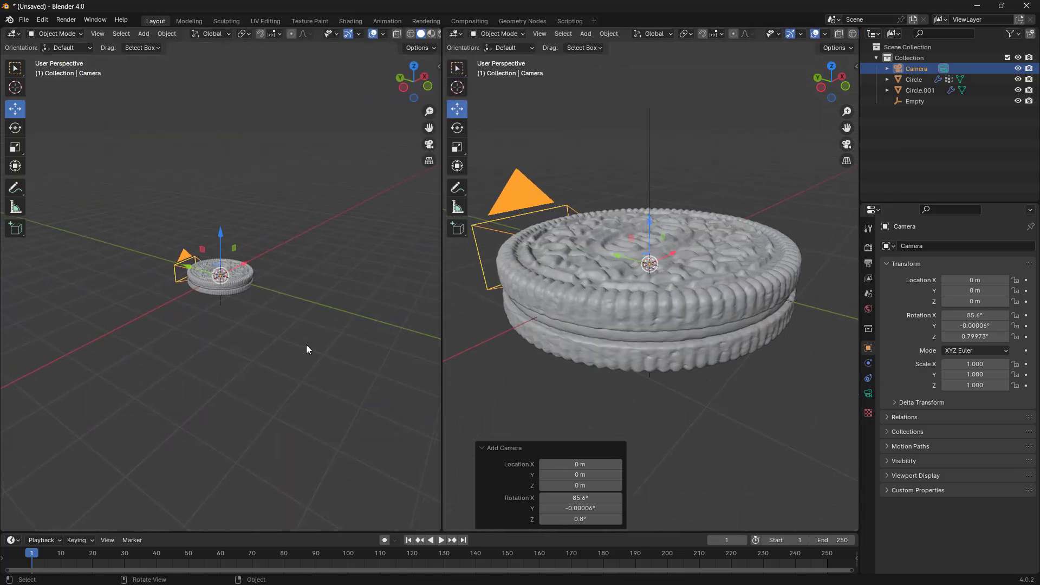
{"action": "scroll", "coordinate": [304, 318], "scroll_direction": "up", "scroll_amount": 4}
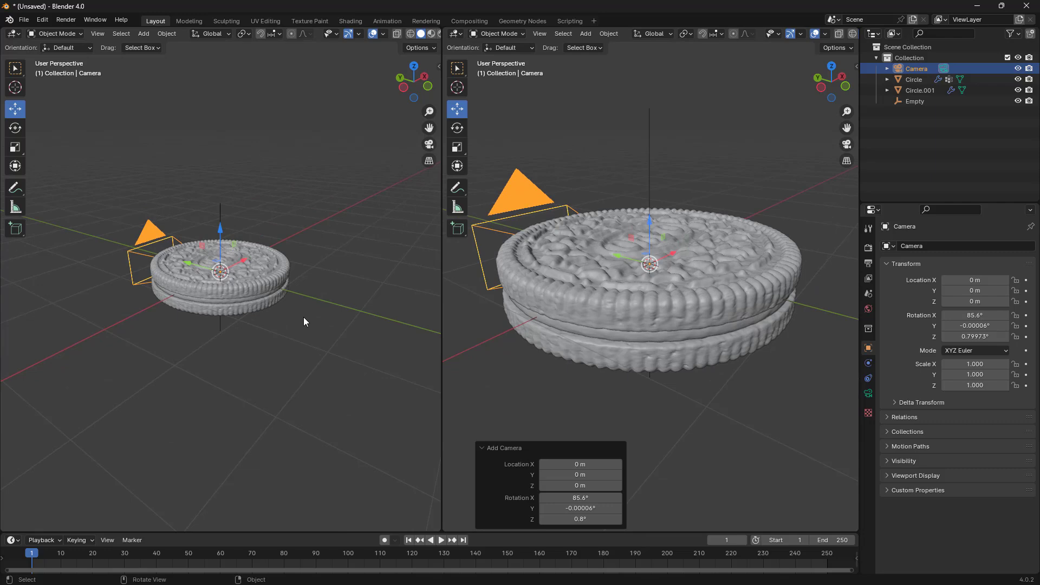
{"action": "key", "text": "KP_0"}
{"action": "scroll", "coordinate": [276, 285], "scroll_direction": "down", "scroll_amount": 3}
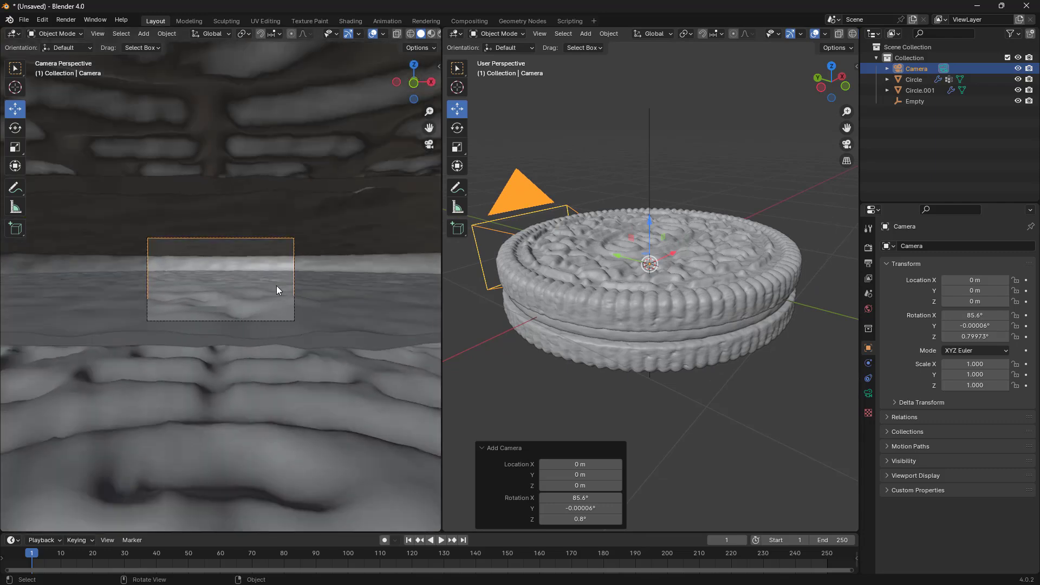
{"action": "scroll", "coordinate": [276, 285], "scroll_direction": "down", "scroll_amount": 3}
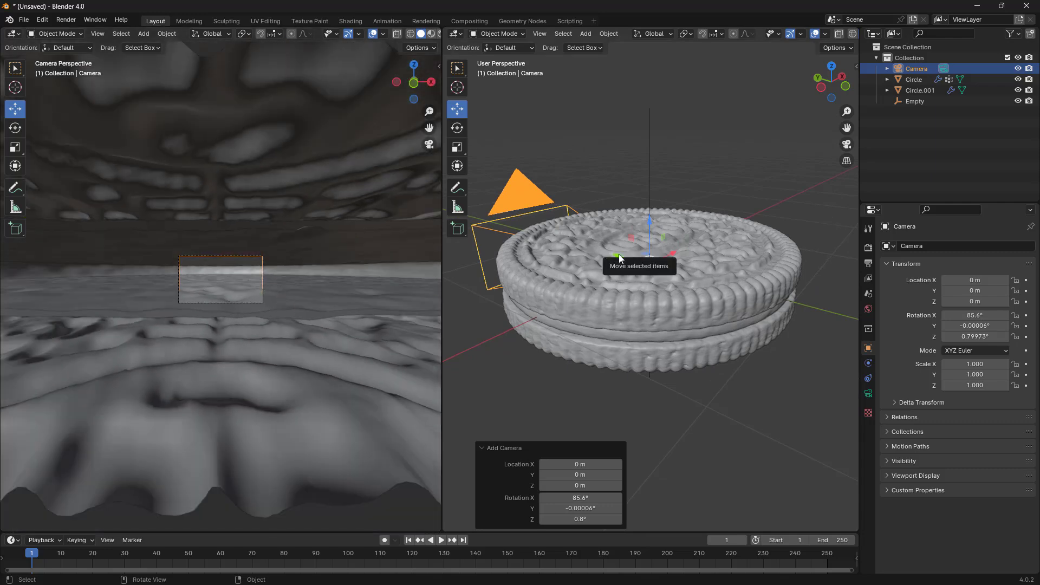
Step: Move the camera about -2.47 m along Y, away from the cookie, and set its focal length to 100 mm
{"action": "left_click_drag", "start_coordinate": [619, 254], "coordinate": [782, 507]}
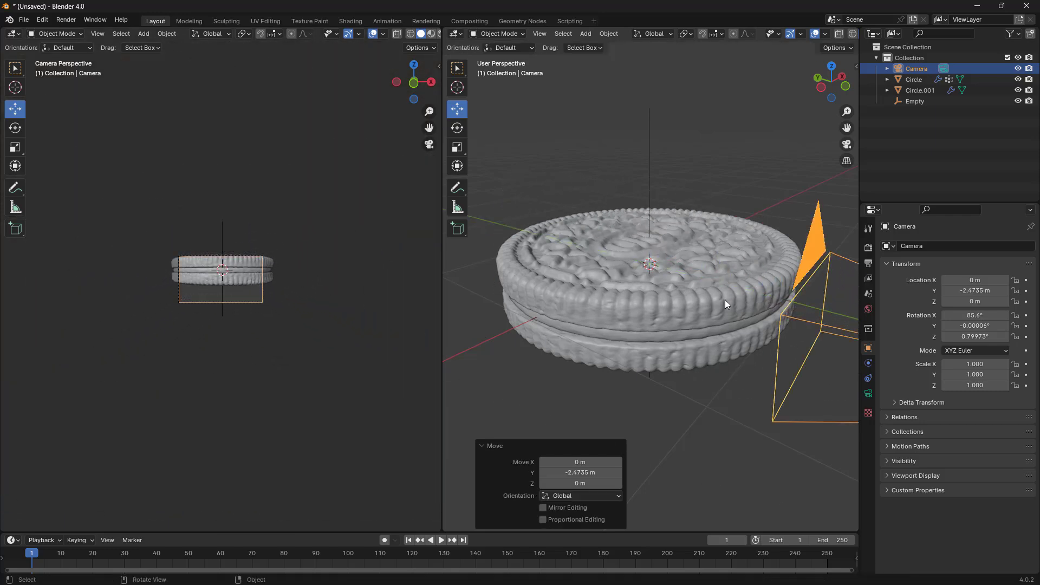
{"action": "scroll", "coordinate": [725, 300], "scroll_direction": "down", "scroll_amount": 2}
{"action": "left_click", "coordinate": [867, 394]}
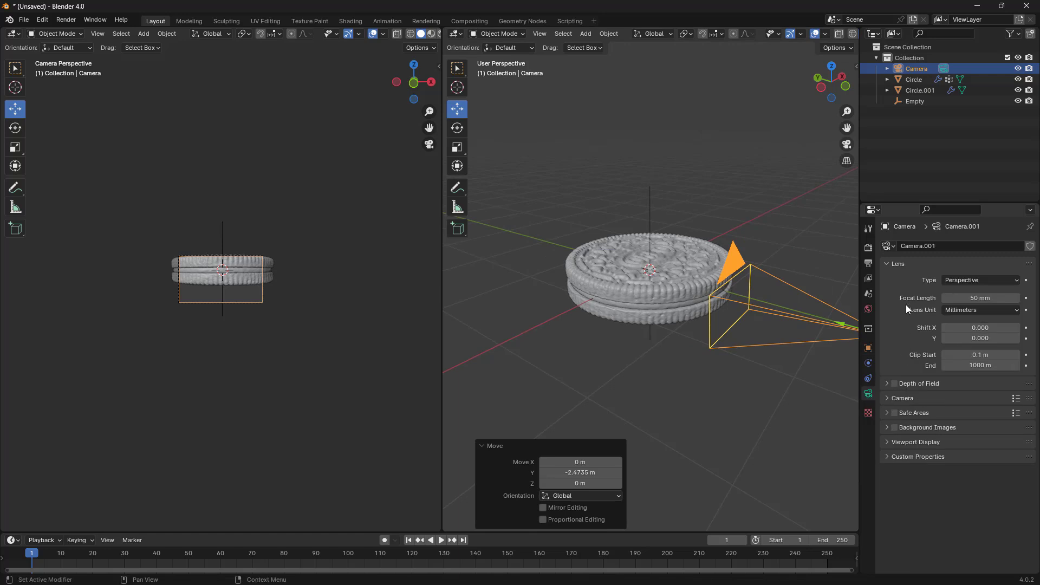
{"action": "left_click", "coordinate": [993, 300]}
{"action": "type", "text": "100"}
{"action": "key", "text": "Return"}
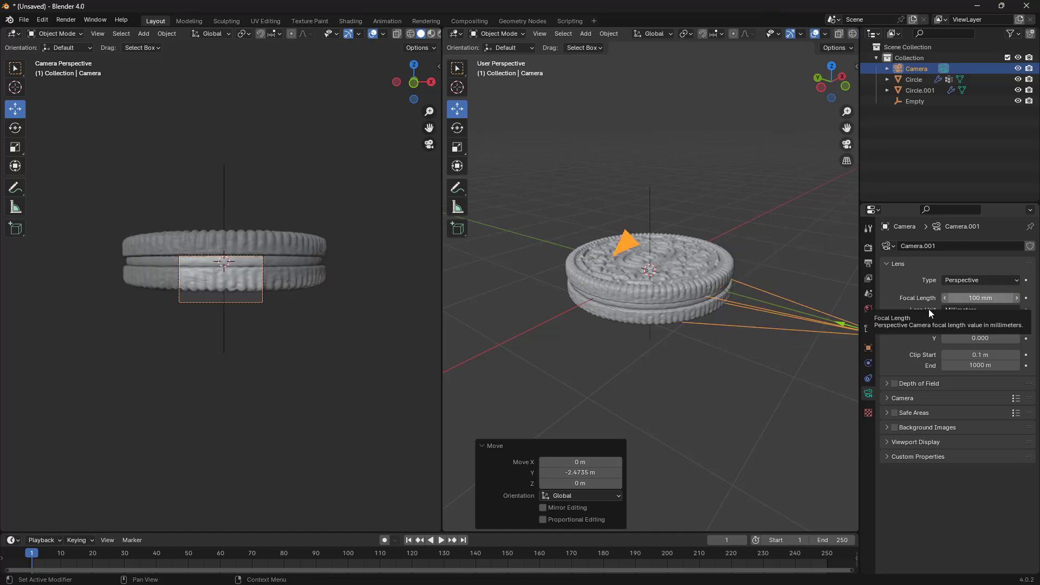
Step: Set the camera's rotation to 90° on X, 0° on Y and 0° on Z
{"action": "mouse_move", "coordinate": [704, 271]}
{"action": "middle_mouse_down"}
{"action": "mouse_move", "coordinate": [677, 277]}
{"action": "mouse_move", "coordinate": [711, 288]}
{"action": "mouse_move", "coordinate": [692, 281]}
{"action": "middle_mouse_up"}
{"action": "scroll", "coordinate": [710, 287], "scroll_direction": "down", "scroll_amount": 3}
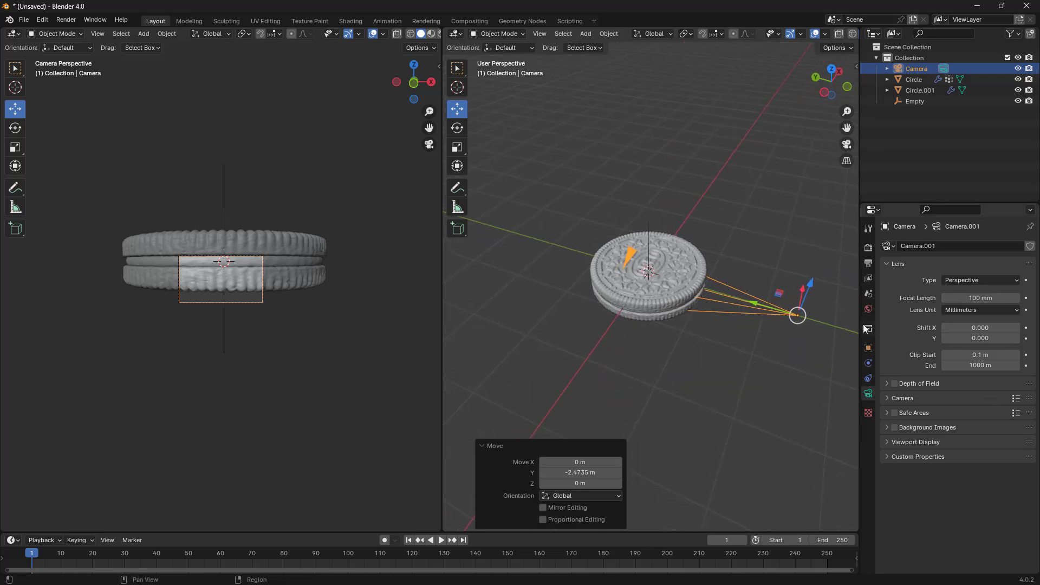
{"action": "left_click", "coordinate": [869, 349]}
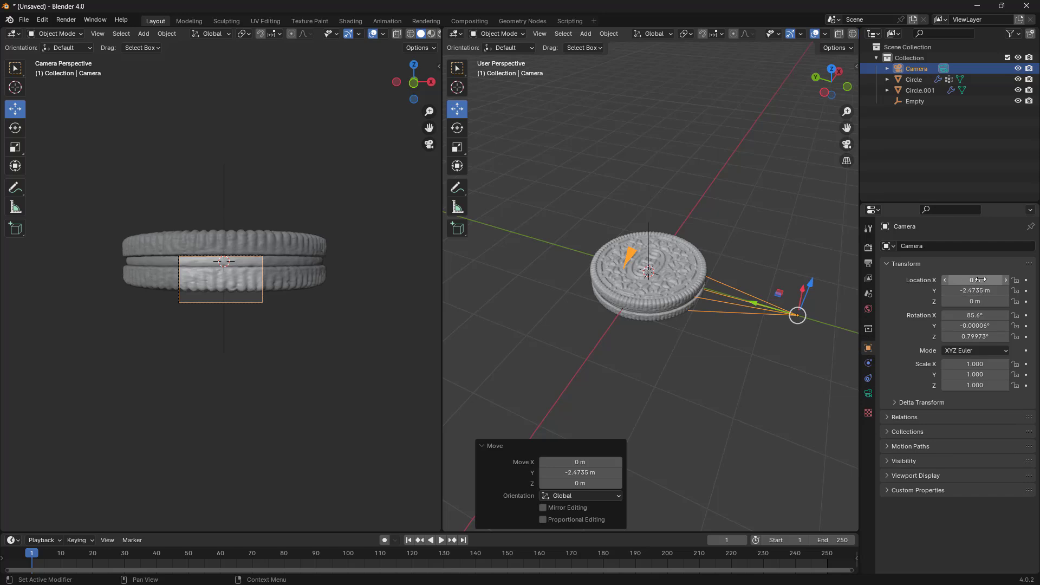
{"action": "left_click", "coordinate": [976, 316]}
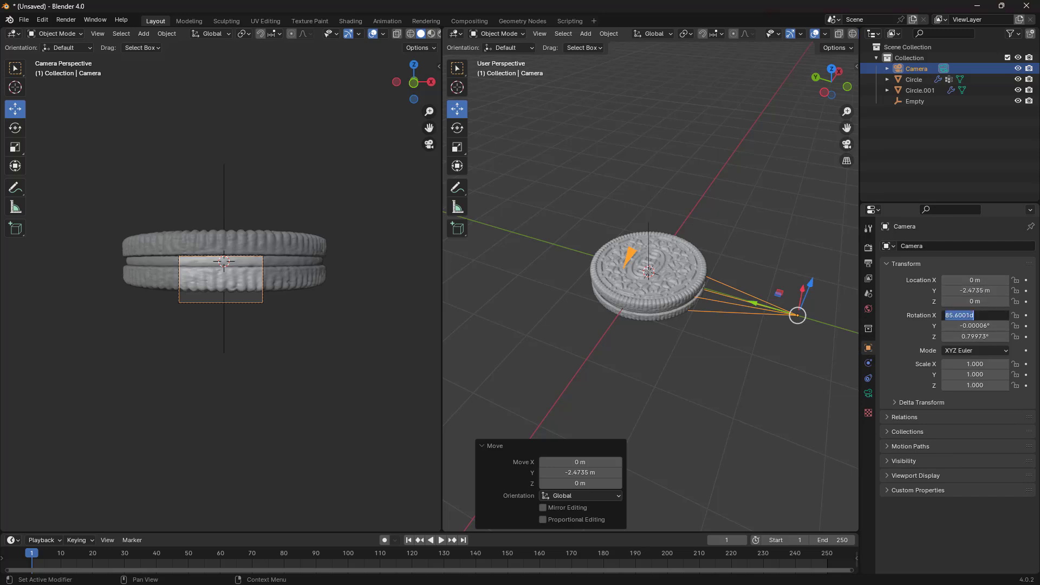
{"action": "type", "text": "90"}
{"action": "key", "text": "Tab"}
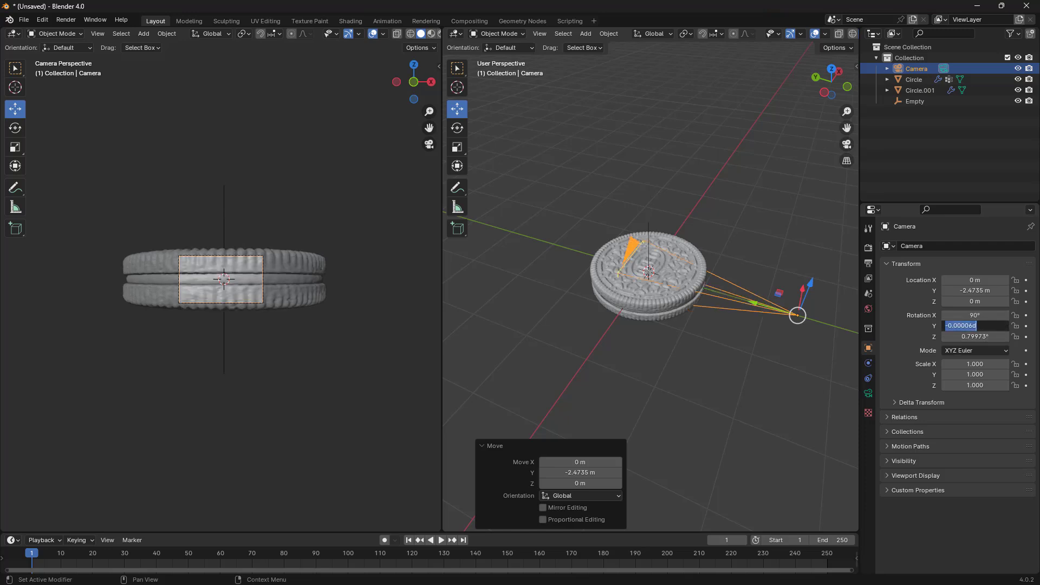
{"action": "type", "text": "0"}
{"action": "key", "text": "Return"}
{"action": "left_click", "coordinate": [975, 337]}
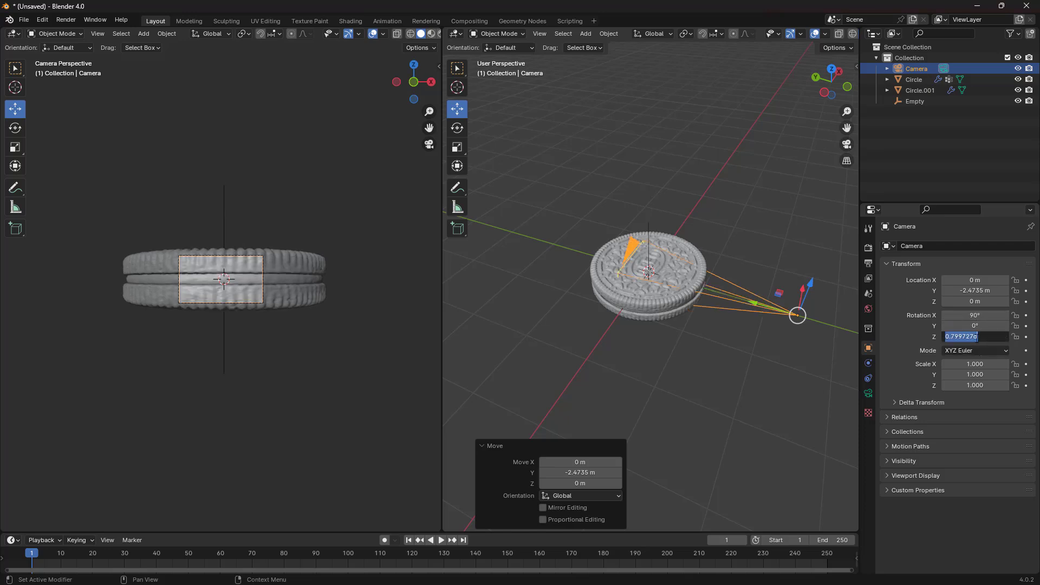
{"action": "type", "text": "0"}
{"action": "key", "text": "Return"}
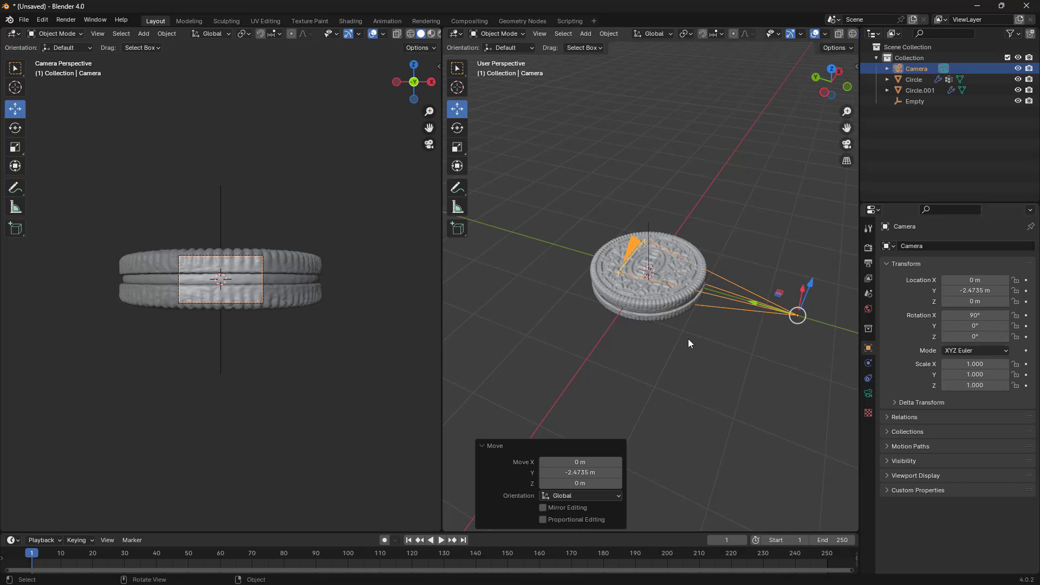
Step: Set the render output resolution to 2000 px by 2000 px
{"action": "scroll", "coordinate": [688, 344], "scroll_direction": "up", "scroll_amount": 1}
{"action": "left_click", "coordinate": [868, 263]}
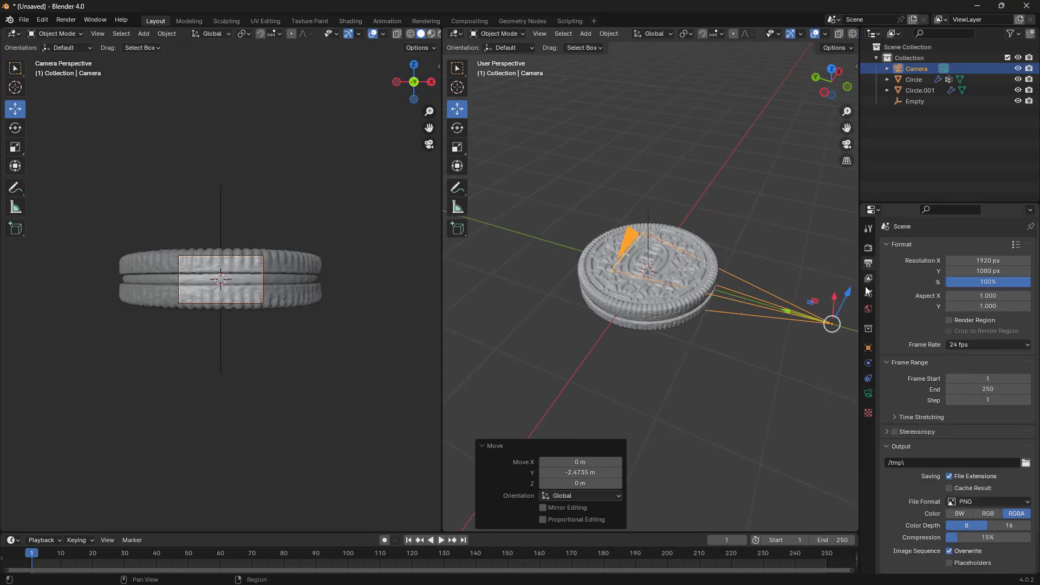
{"action": "double_click", "coordinate": [985, 261]}
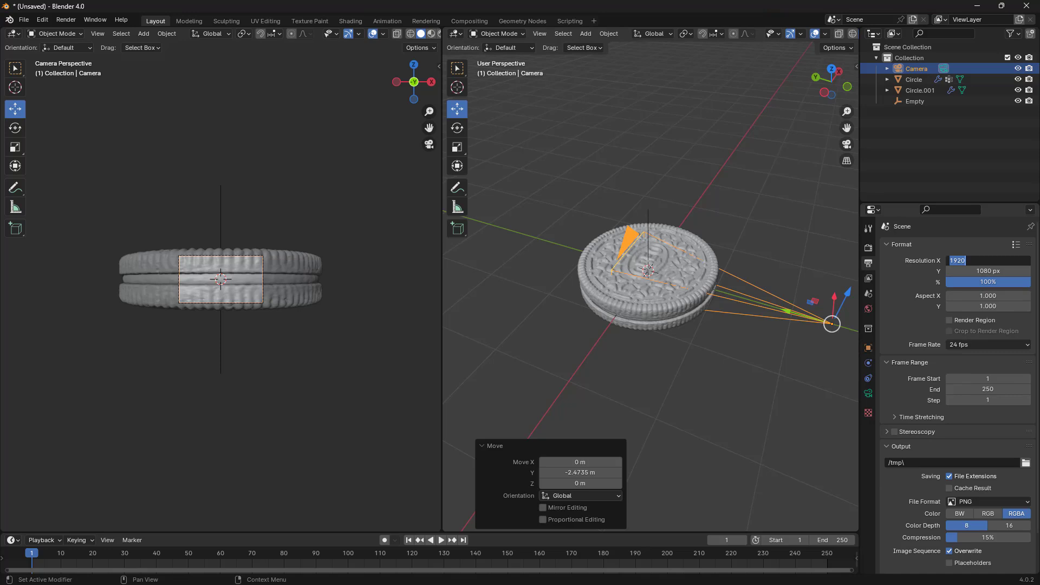
{"action": "type", "text": "20"}
{"action": "key", "text": "Tab"}
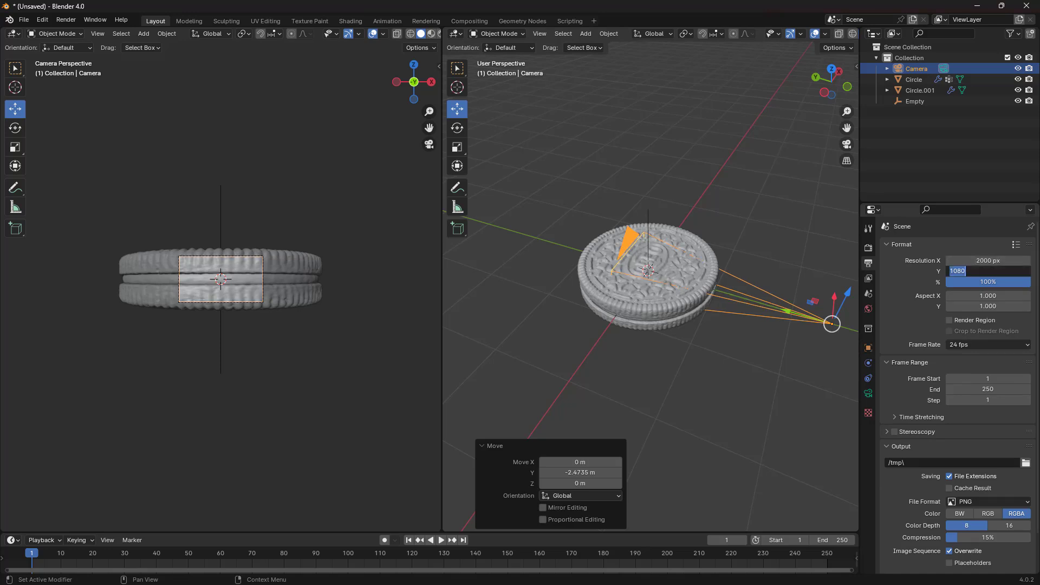
{"action": "type", "text": "2000"}
{"action": "key", "text": "Return"}
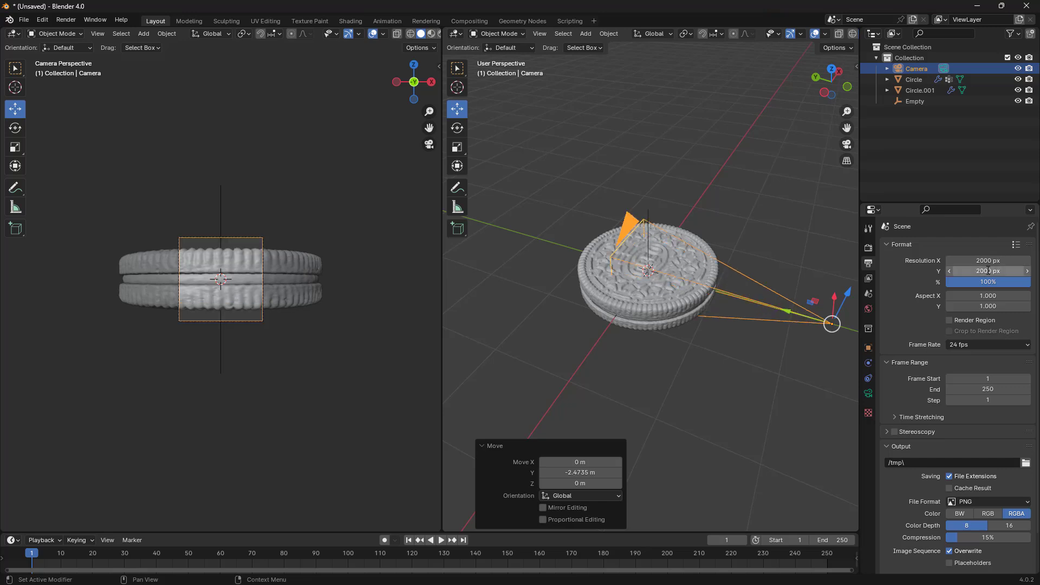
Step: Move the camera about -5.76 m along Y, further away from the cookie, to fit the whole cookie in the square frame
{"action": "scroll", "coordinate": [644, 300], "scroll_direction": "down", "scroll_amount": 5}
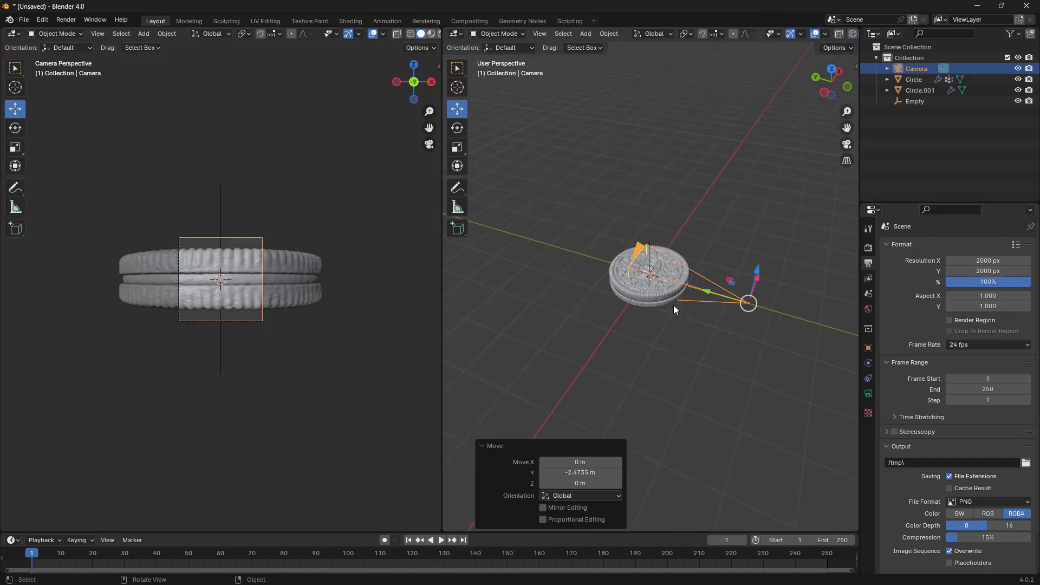
{"action": "left_click_drag", "start_coordinate": [690, 287], "coordinate": [519, 401]}
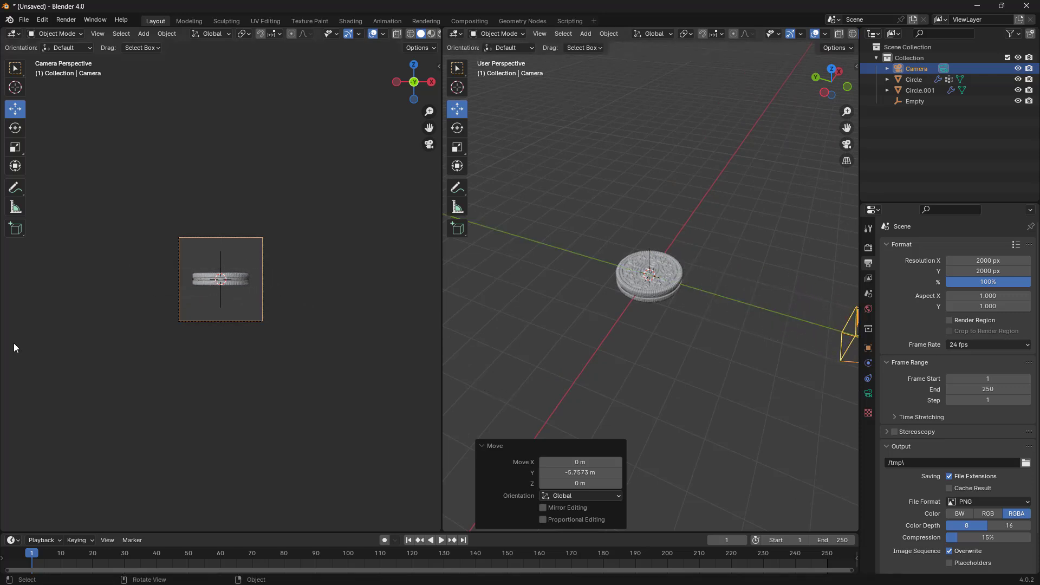
{"action": "scroll", "coordinate": [225, 320], "scroll_direction": "up", "scroll_amount": 8}
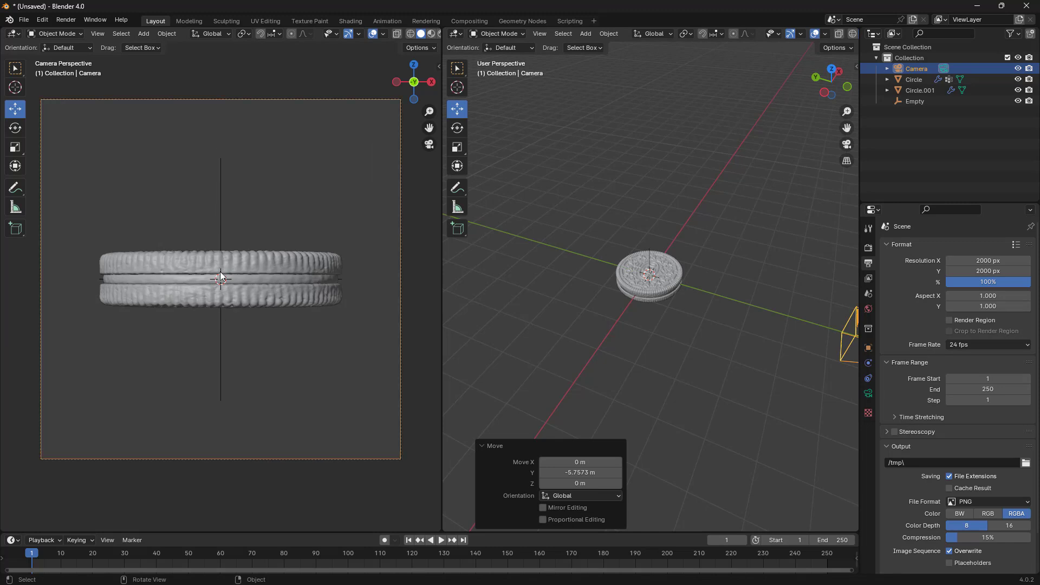
{"action": "scroll", "coordinate": [269, 283], "scroll_direction": "up", "scroll_amount": 2}
{"action": "scroll", "coordinate": [268, 282], "scroll_direction": "down", "scroll_amount": 6}
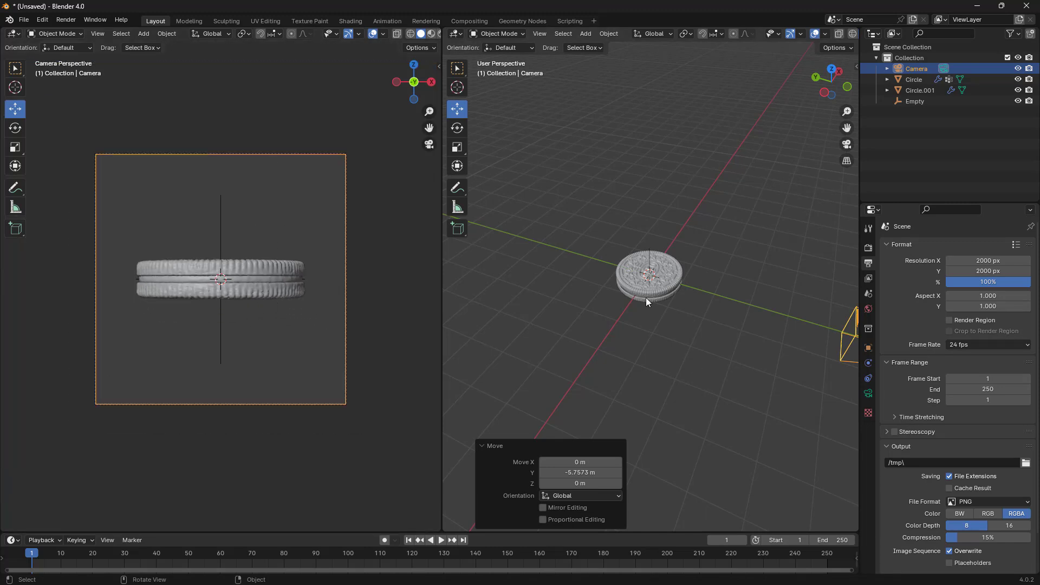
Step: Parent the cream to the wafer object using Object (Keep Transform)
{"action": "scroll", "coordinate": [670, 302], "scroll_direction": "up", "scroll_amount": 7}
{"action": "middle_click_drag", "start_coordinate": [672, 303], "coordinate": [695, 279]}
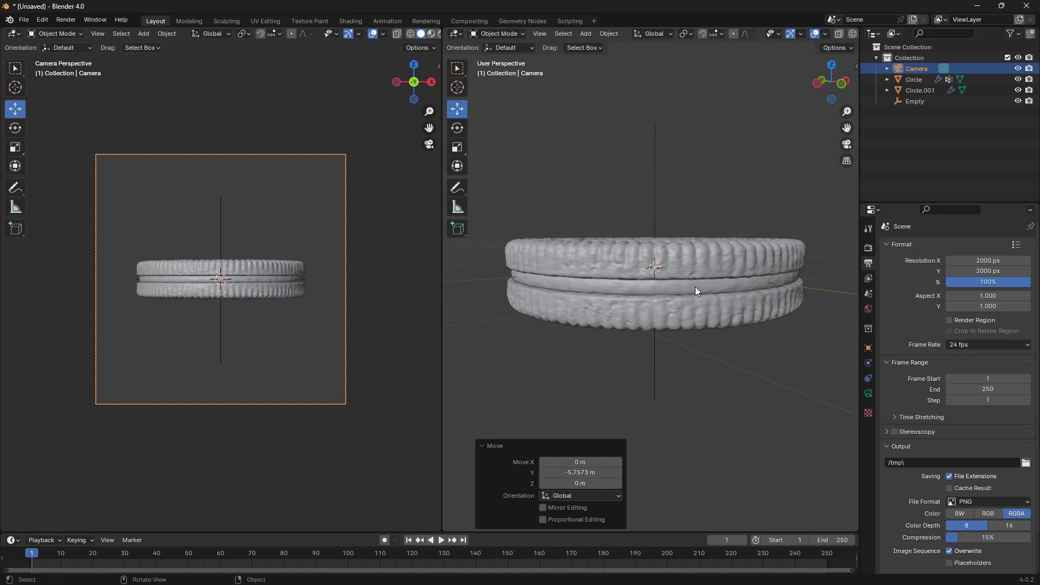
{"action": "left_click", "coordinate": [693, 262]}
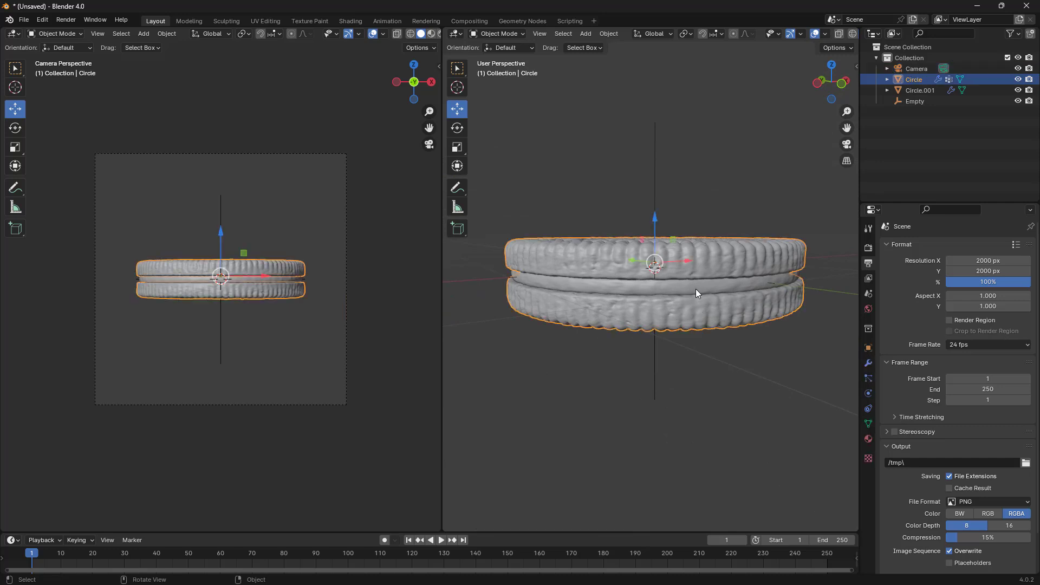
{"action": "left_click", "coordinate": [697, 287]}
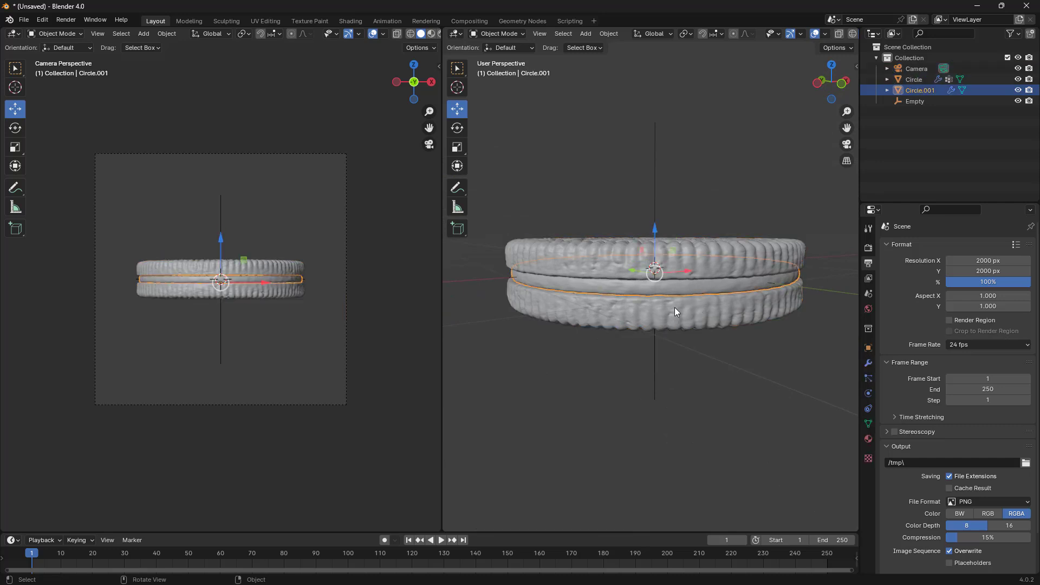
{"action": "left_click", "coordinate": [720, 253], "text": "shift"}
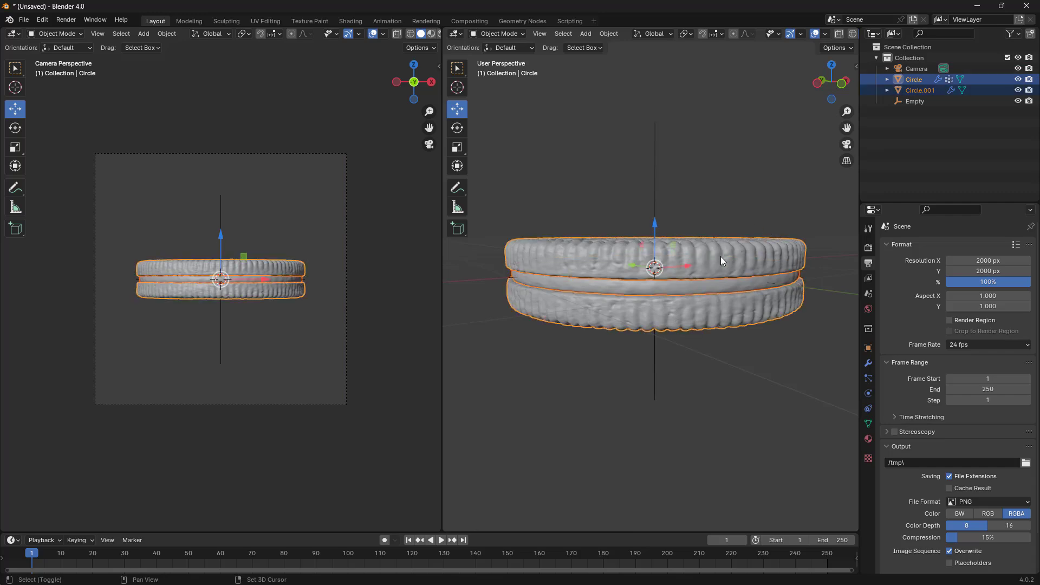
{"action": "middle_click_drag", "start_coordinate": [721, 256], "coordinate": [730, 349]}
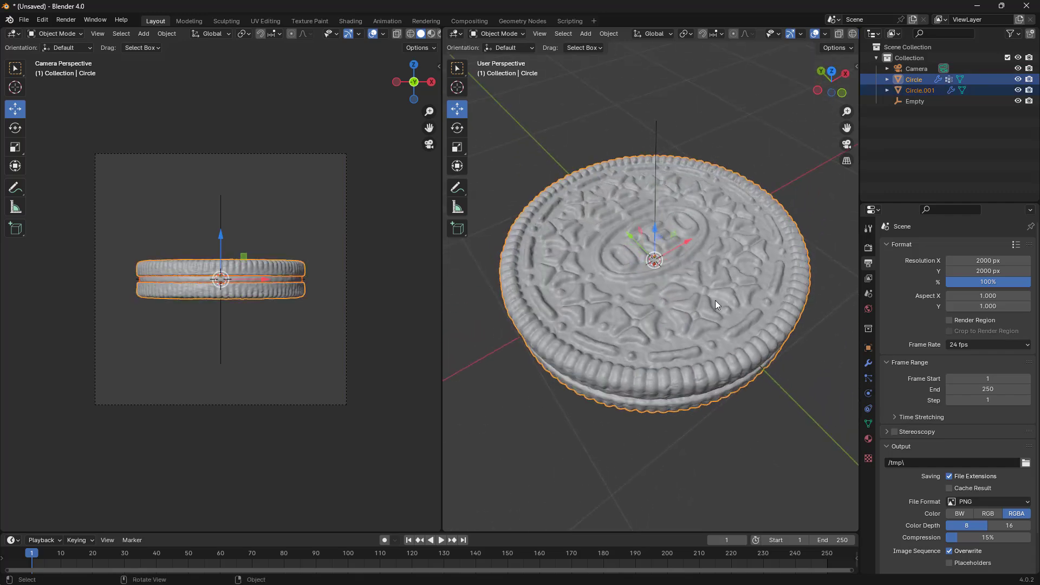
{"action": "key", "text": "ctrl"}
{"action": "key", "text": "ctrl+p"}
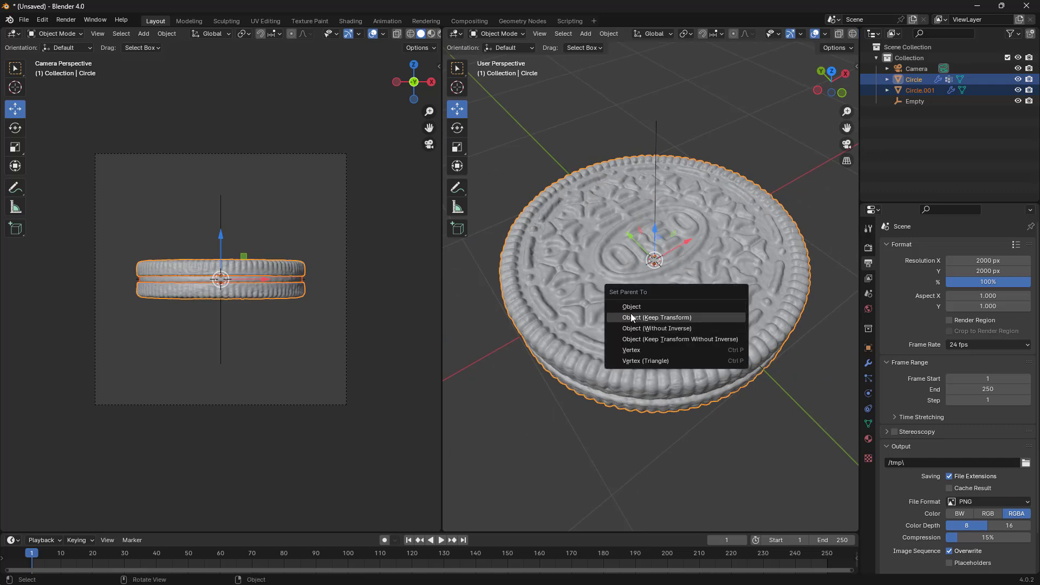
{"action": "left_click", "coordinate": [674, 318]}
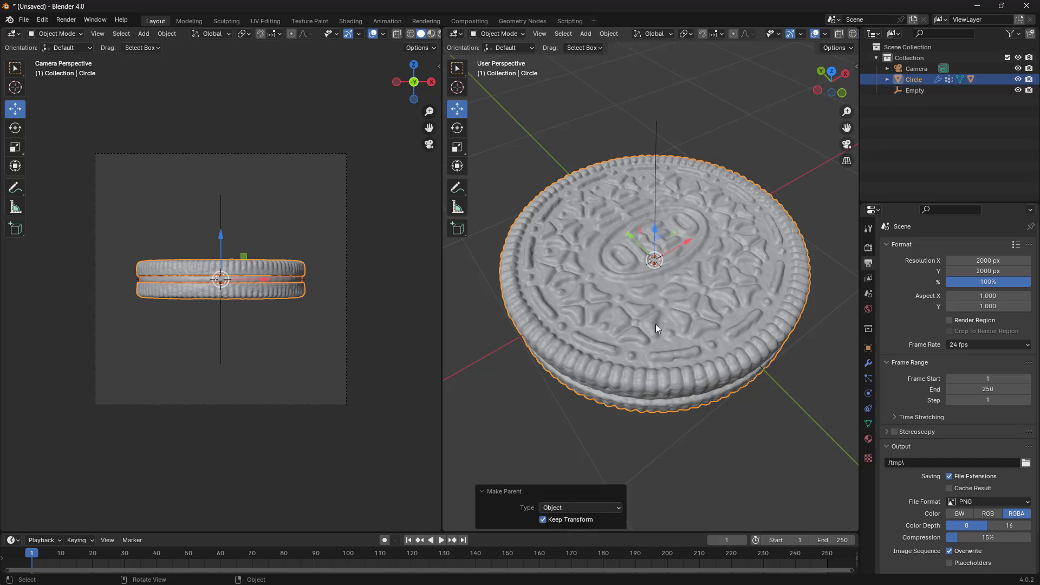
Step: Try raising the wafer object about 0.38 m along Z to test the parenting, and undo the move
{"action": "middle_click_drag", "start_coordinate": [688, 333], "coordinate": [648, 282]}
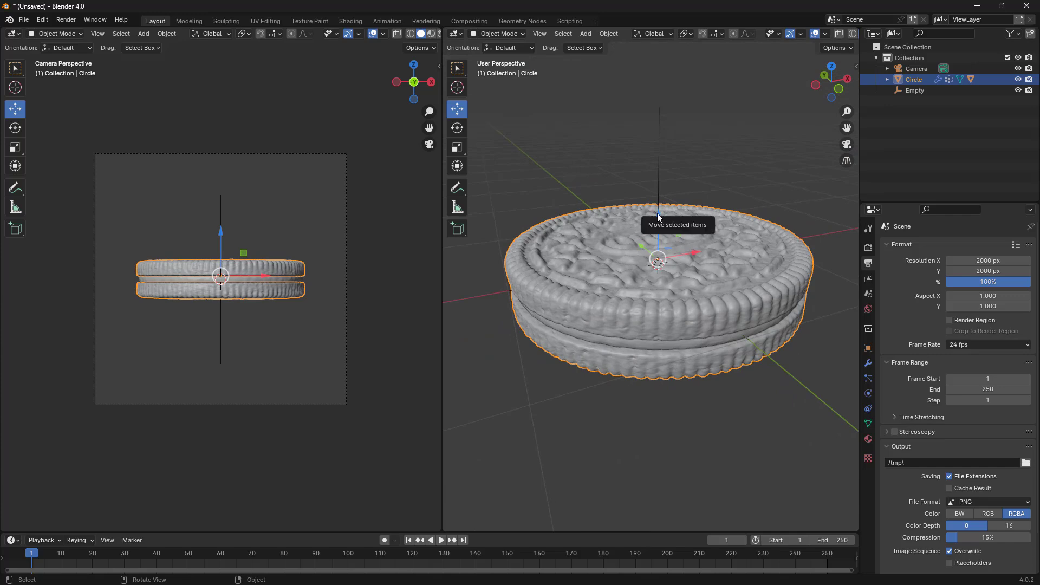
{"action": "left_click_drag", "start_coordinate": [658, 213], "coordinate": [659, 137]}
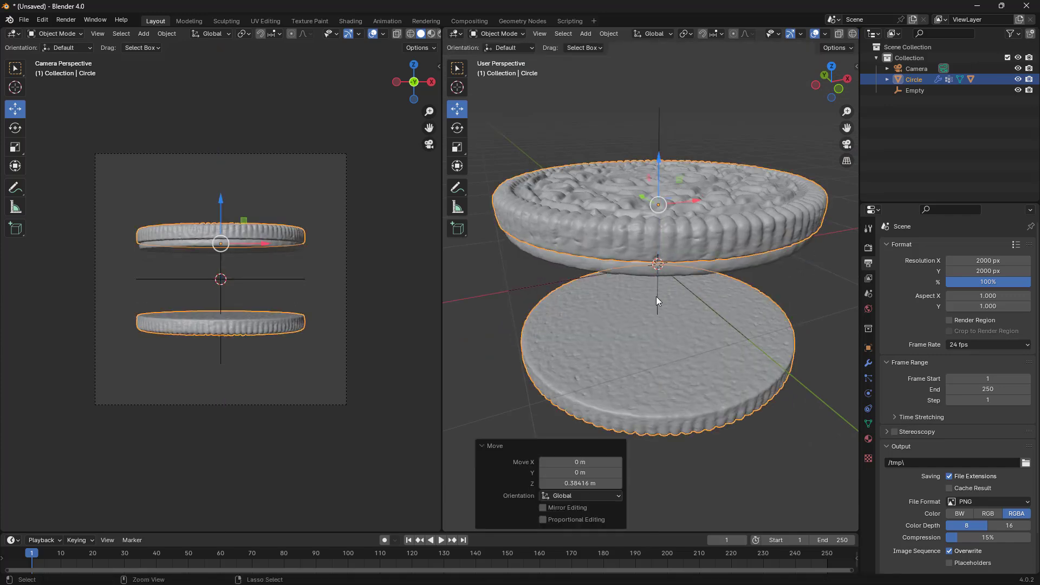
{"action": "key", "text": "ctrl+z"}
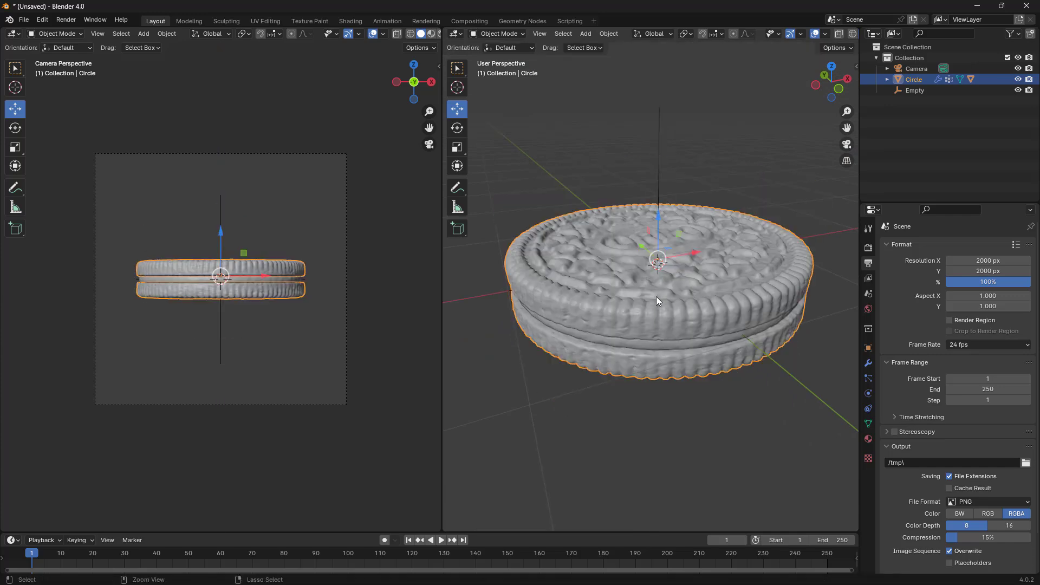
Step: Add a circle empty at the centre of the cookie and set its X rotation to 90°
{"action": "middle_click_drag", "start_coordinate": [687, 430], "coordinate": [693, 313], "text": "ctrl"}
{"action": "scroll", "coordinate": [736, 327], "scroll_direction": "down", "scroll_amount": 3}
{"action": "scroll", "coordinate": [694, 313], "scroll_direction": "up", "scroll_amount": 2}
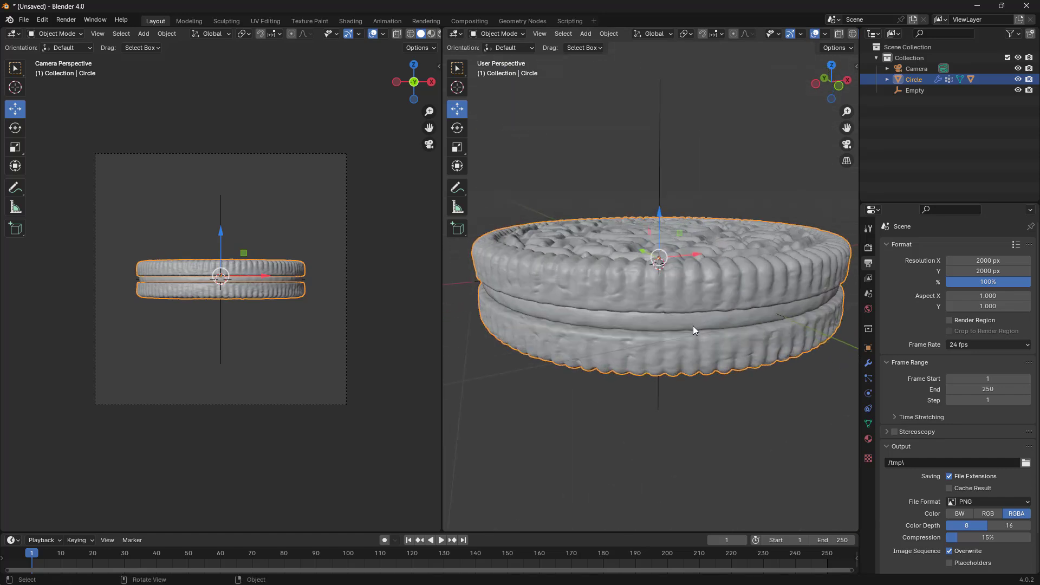
{"action": "left_click", "coordinate": [722, 430]}
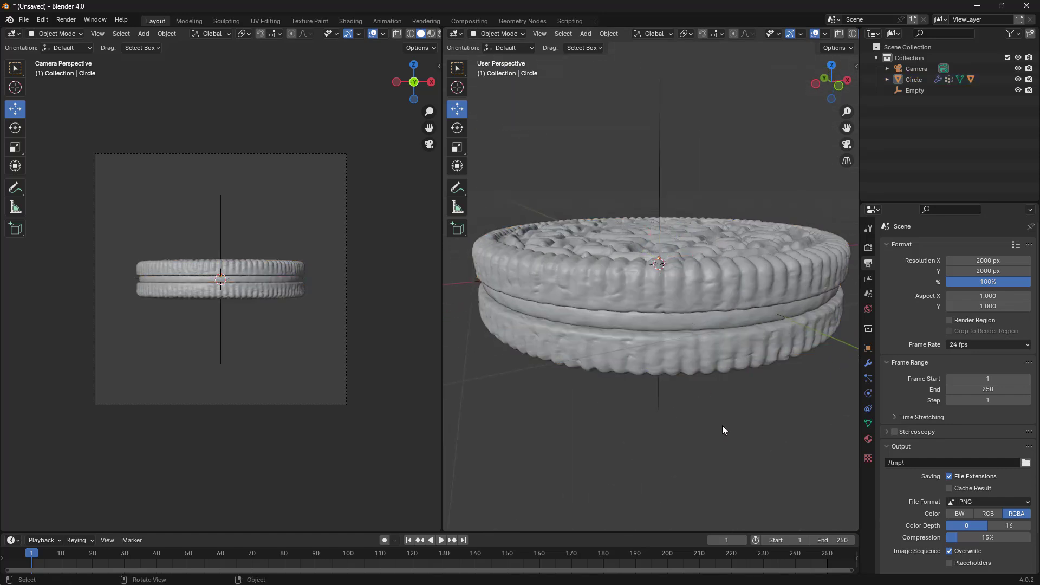
{"action": "key", "text": "shift+a"}
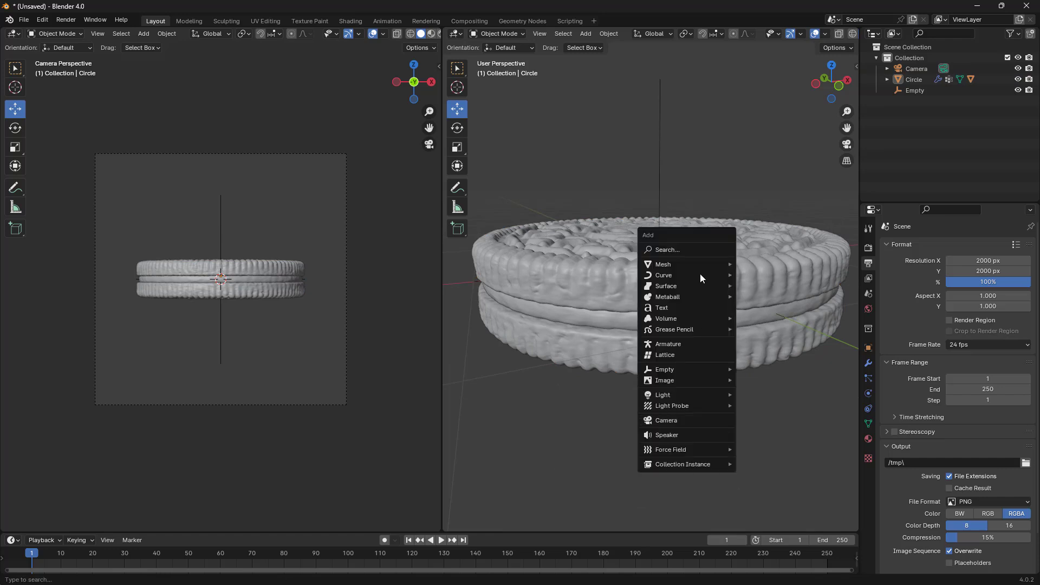
{"action": "mouse_move", "coordinate": [679, 263]}
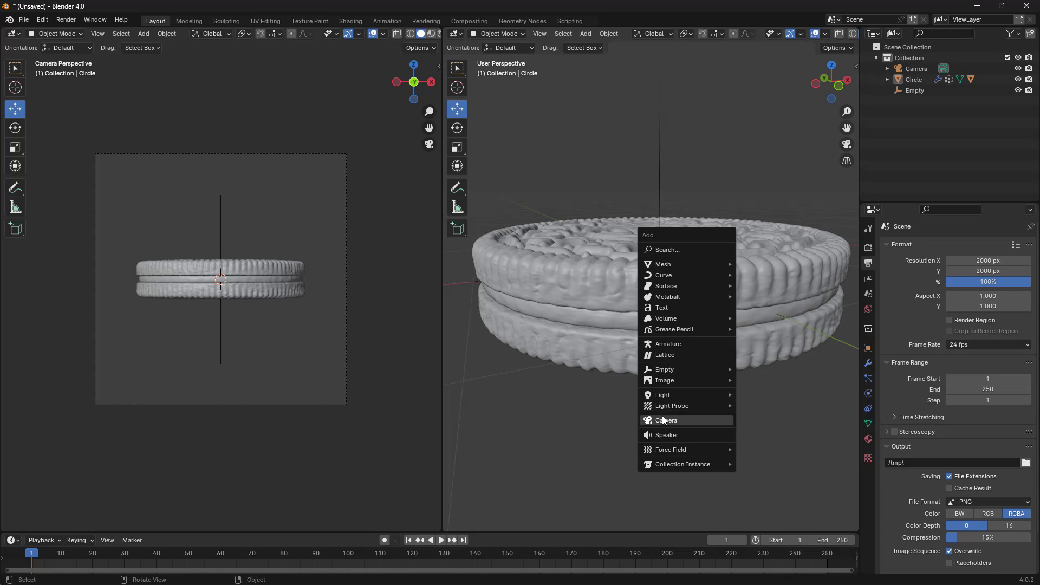
{"action": "mouse_move", "coordinate": [663, 370]}
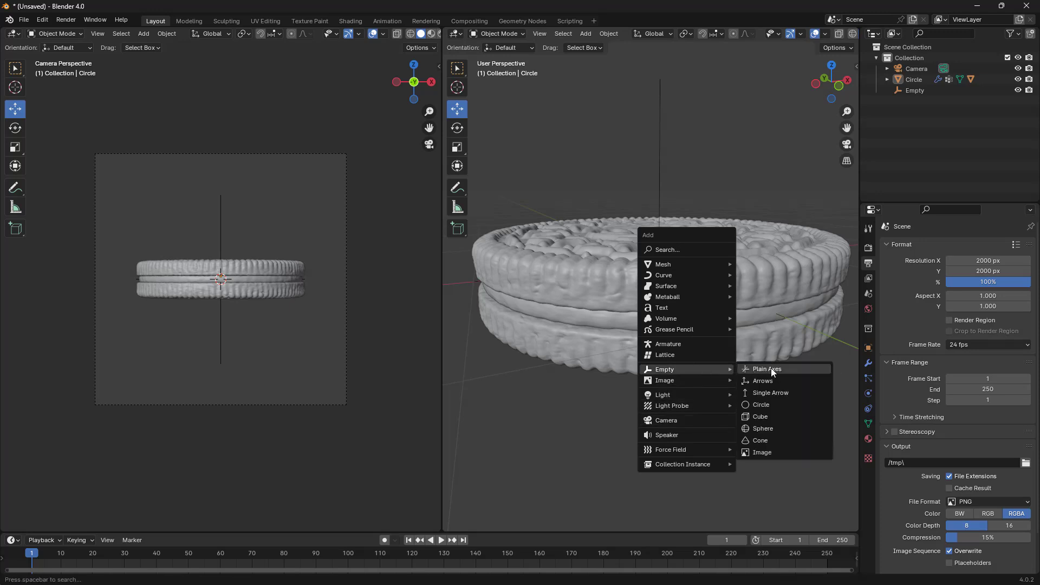
{"action": "left_click", "coordinate": [770, 404]}
{"action": "scroll", "coordinate": [699, 419], "scroll_direction": "down", "scroll_amount": 3}
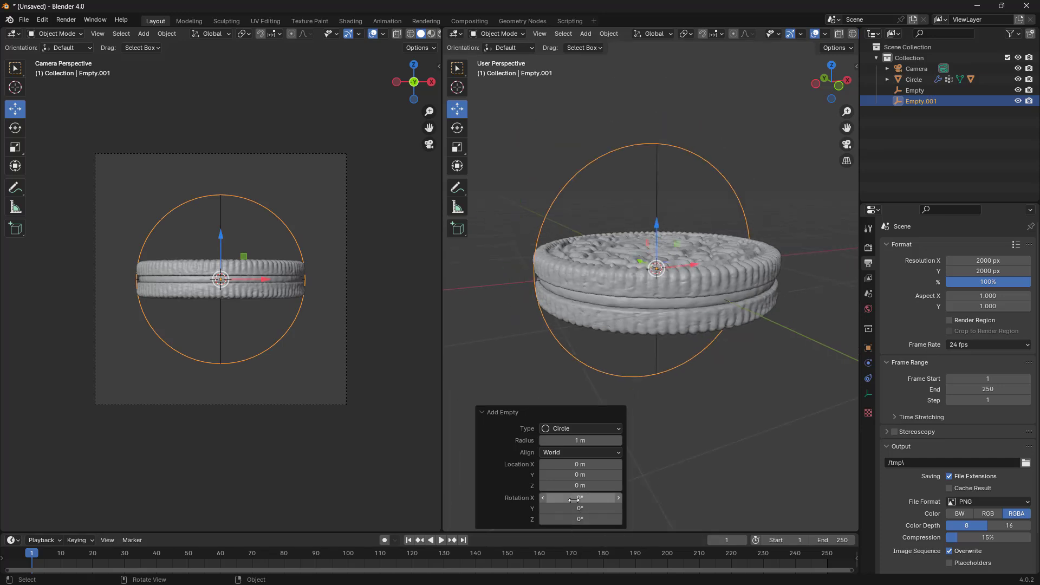
{"action": "left_click", "coordinate": [577, 499]}
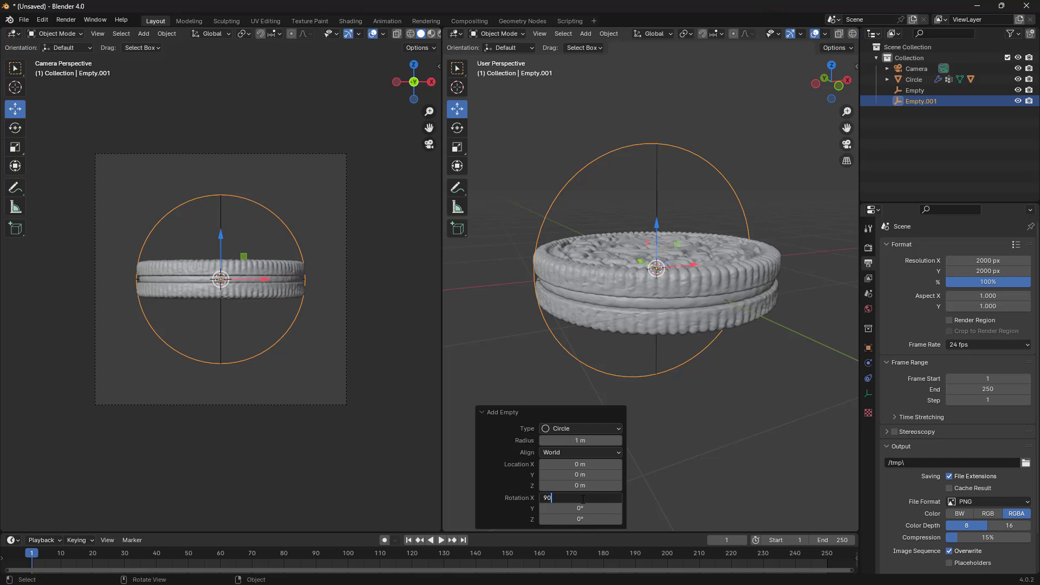
{"action": "key", "text": "Return"}
{"action": "scroll", "coordinate": [694, 313], "scroll_direction": "up", "scroll_amount": 3}
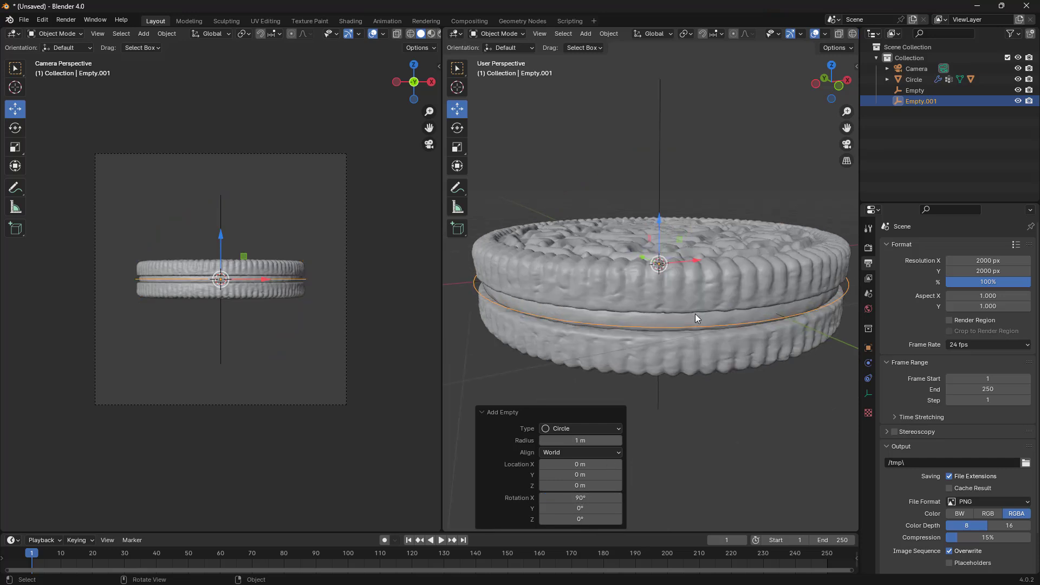
Step: Parent the wafer object to the circle empty using Object (Keep Transform)
{"action": "mouse_move", "coordinate": [724, 331]}
{"action": "middle_mouse_down"}
{"action": "mouse_move", "coordinate": [746, 330]}
{"action": "mouse_move", "coordinate": [726, 318]}
{"action": "mouse_move", "coordinate": [732, 330]}
{"action": "middle_mouse_up"}
{"action": "left_click", "coordinate": [732, 338]}
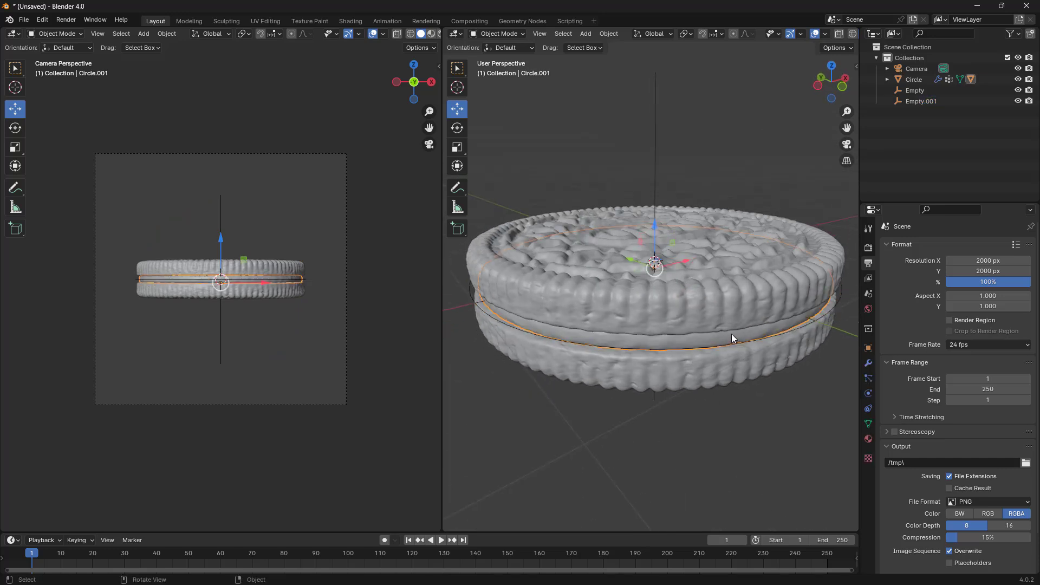
{"action": "left_click", "coordinate": [753, 300]}
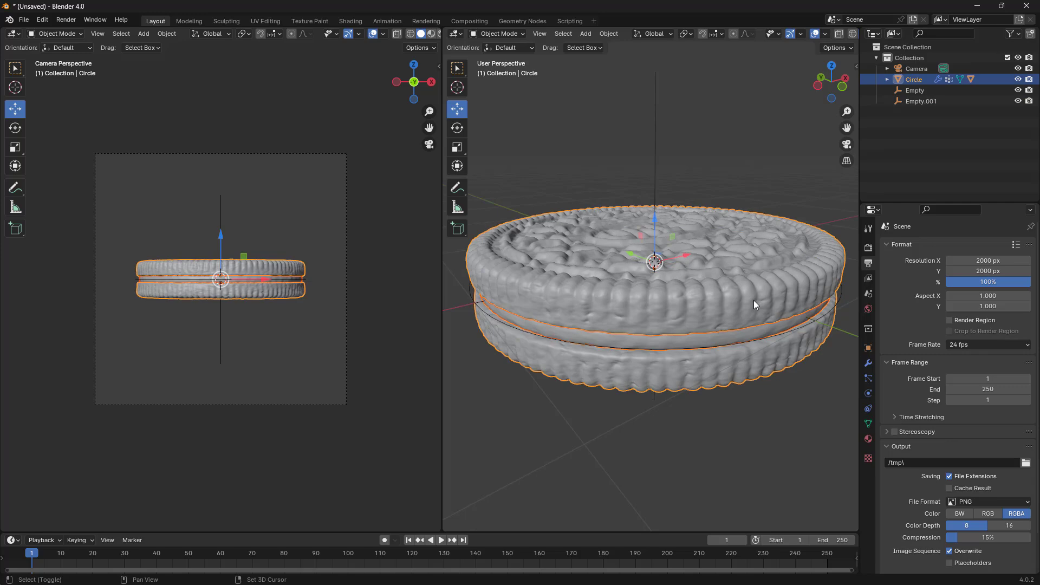
{"action": "scroll", "coordinate": [807, 361], "scroll_direction": "up", "scroll_amount": 3}
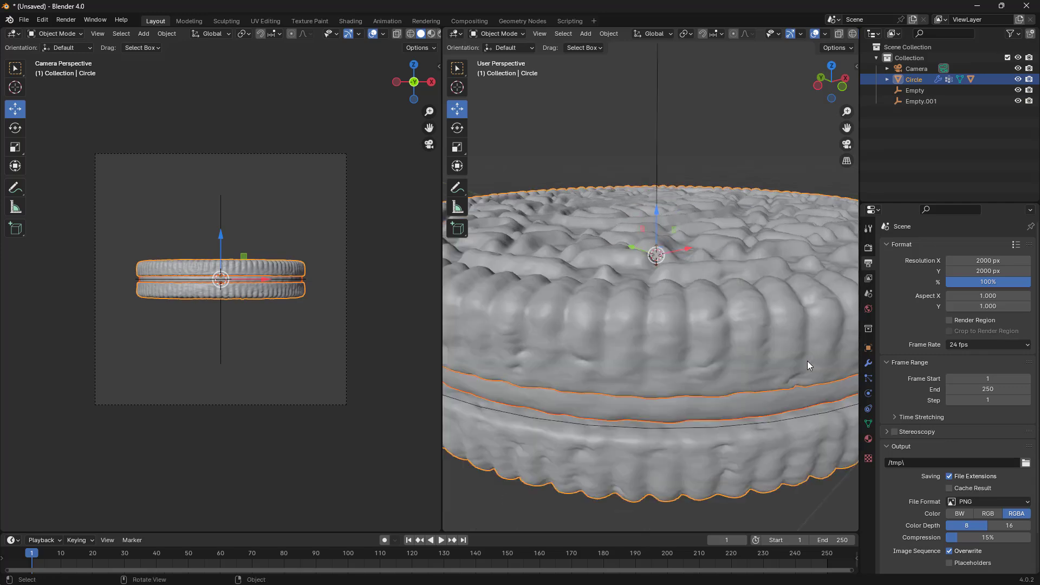
{"action": "left_click", "coordinate": [669, 428], "text": "shift"}
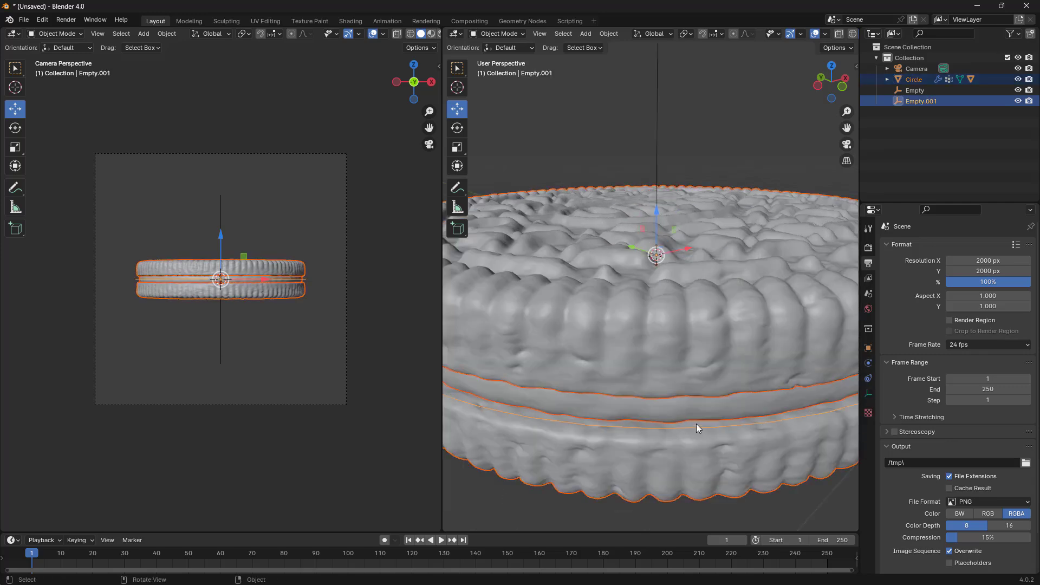
{"action": "scroll", "coordinate": [711, 438], "scroll_direction": "down", "scroll_amount": 5}
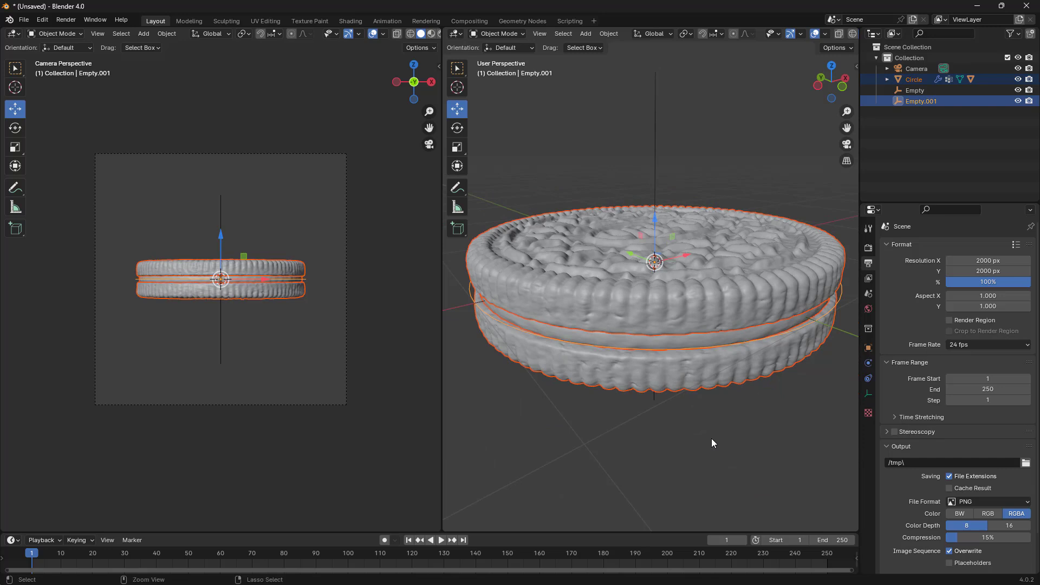
{"action": "key", "text": "ctrl+p"}
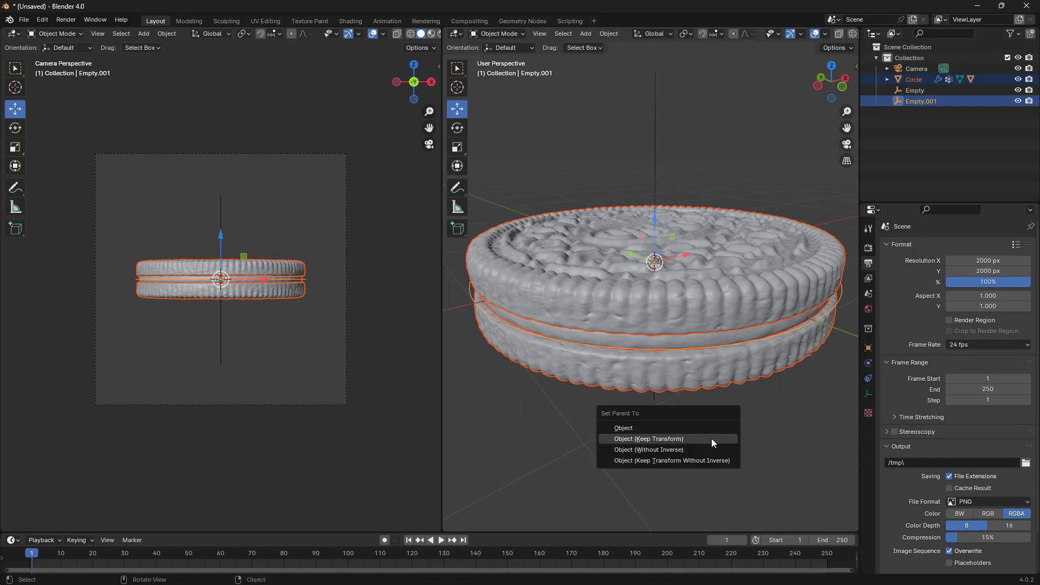
{"action": "left_click", "coordinate": [647, 439]}
Step: Try raising the circle empty about 0.29 m along Z to test the cookie's parenting, and undo the move
{"action": "scroll", "coordinate": [692, 435], "scroll_direction": "up", "scroll_amount": 5}
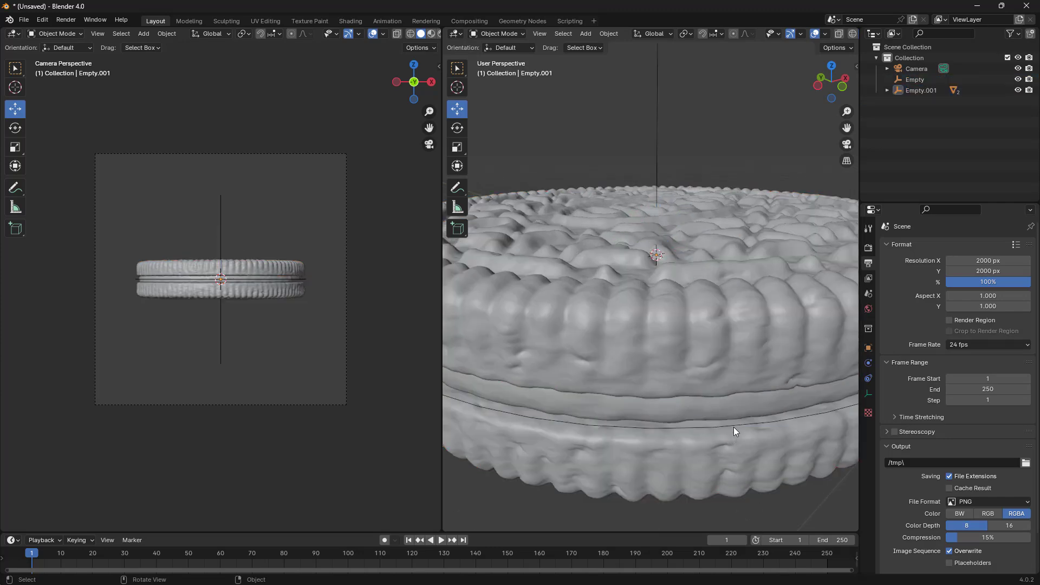
{"action": "scroll", "coordinate": [734, 434], "scroll_direction": "down", "scroll_amount": 5}
{"action": "key", "text": "g"}
{"action": "key", "text": "z"}
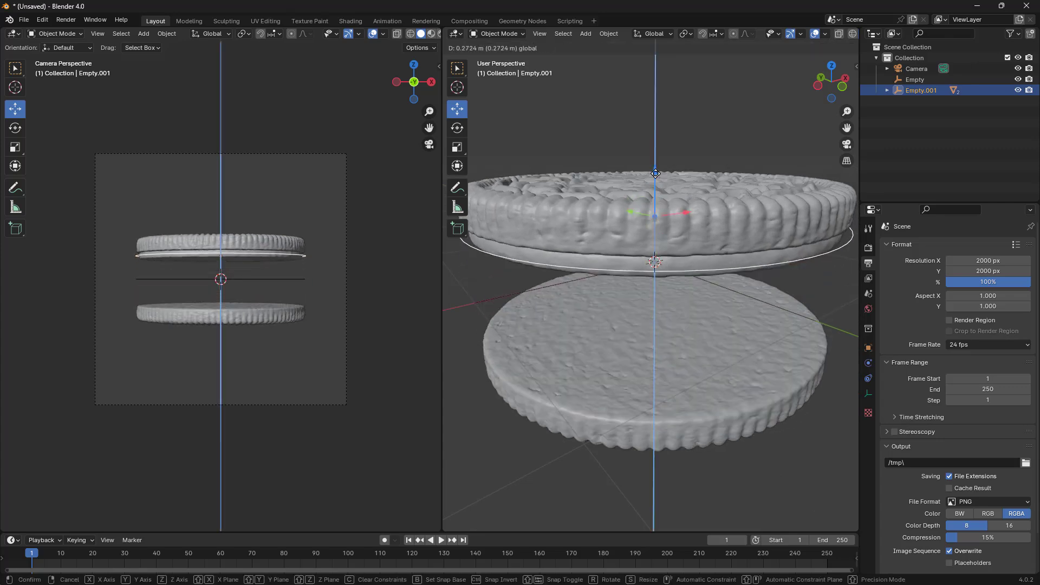
{"action": "left_click", "coordinate": [694, 278]}
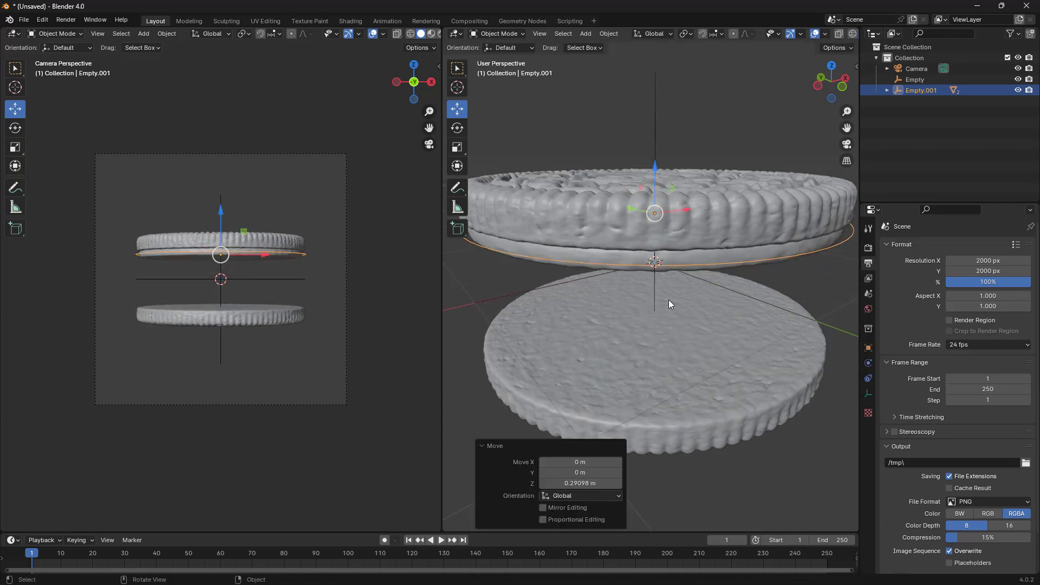
{"action": "key", "text": "ctrl+z"}
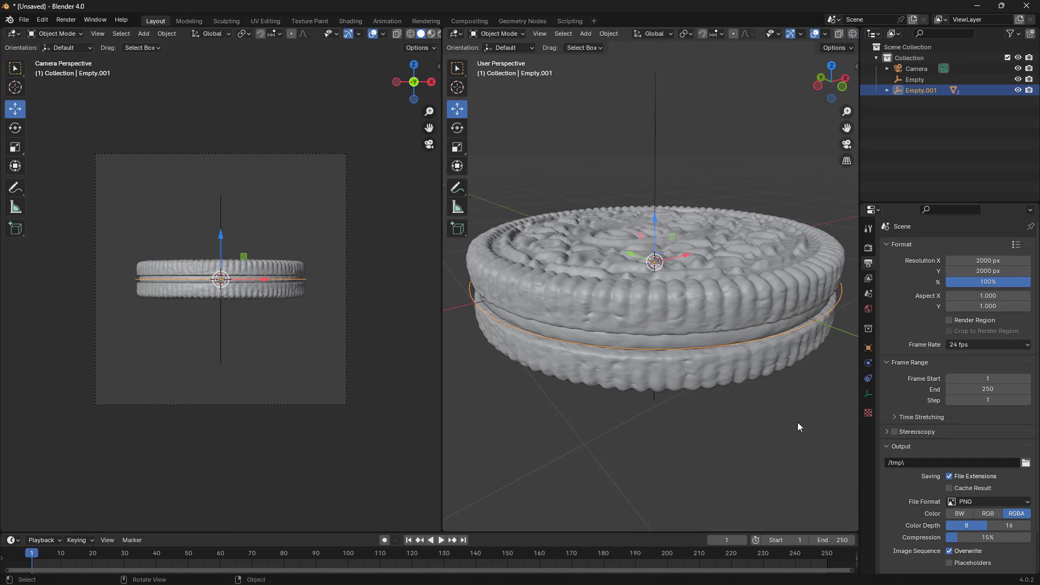
Step: Undo the parenting of the wafer object to the circle empty
{"action": "key", "text": "ctrl+z"}
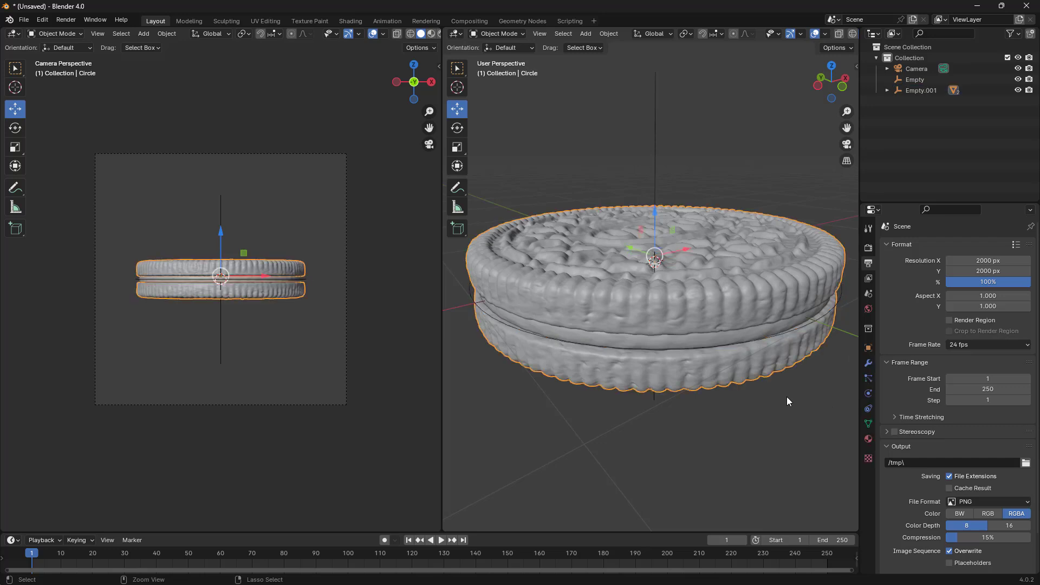
{"action": "key", "text": "ctrl+shift+z"}
{"action": "key", "text": "ctrl+z"}
{"action": "key", "text": "ctrl+z"}
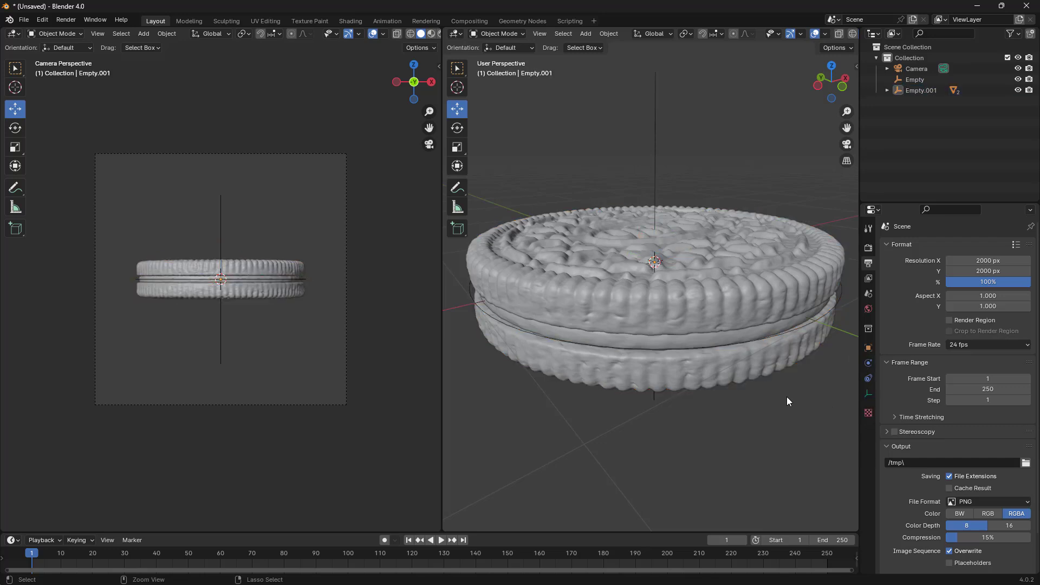
{"action": "key", "text": "ctrl+z"}
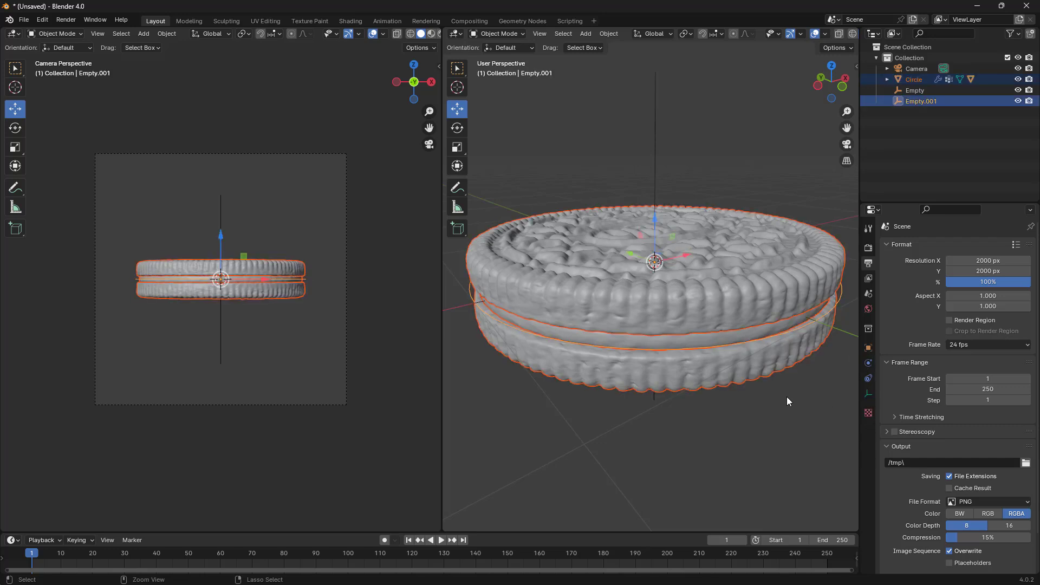
Step: Parent the wafer object, the cream filling and the tall arrow-like empty to the circle empty using Object (Keep Transform)
{"action": "key", "text": "ctrl+z"}
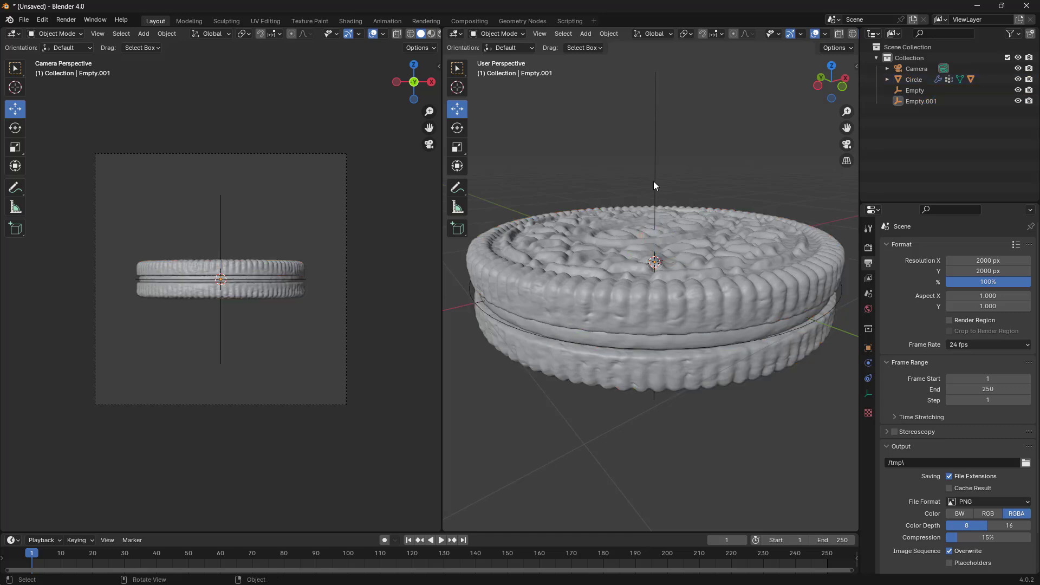
{"action": "left_click", "coordinate": [711, 337]}
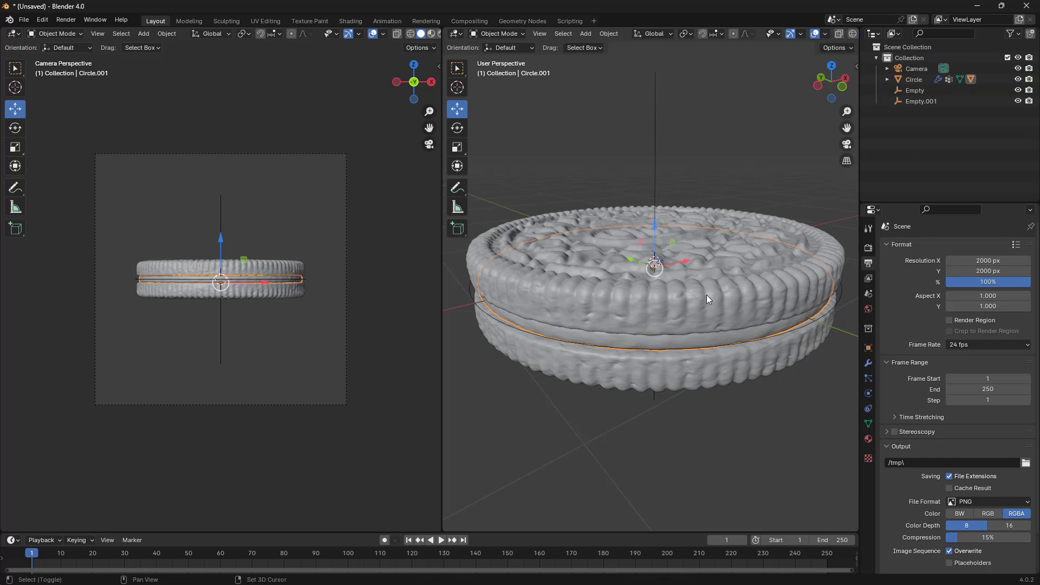
{"action": "left_click", "coordinate": [706, 295], "text": "shift"}
{"action": "left_click", "coordinate": [656, 175], "text": "shift"}
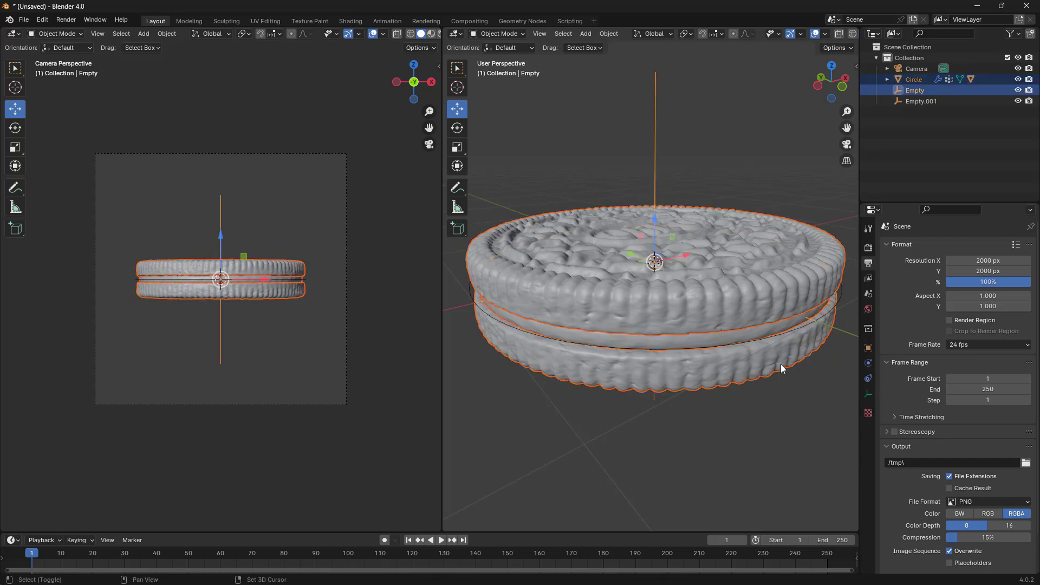
{"action": "left_click", "coordinate": [783, 334], "text": "shift"}
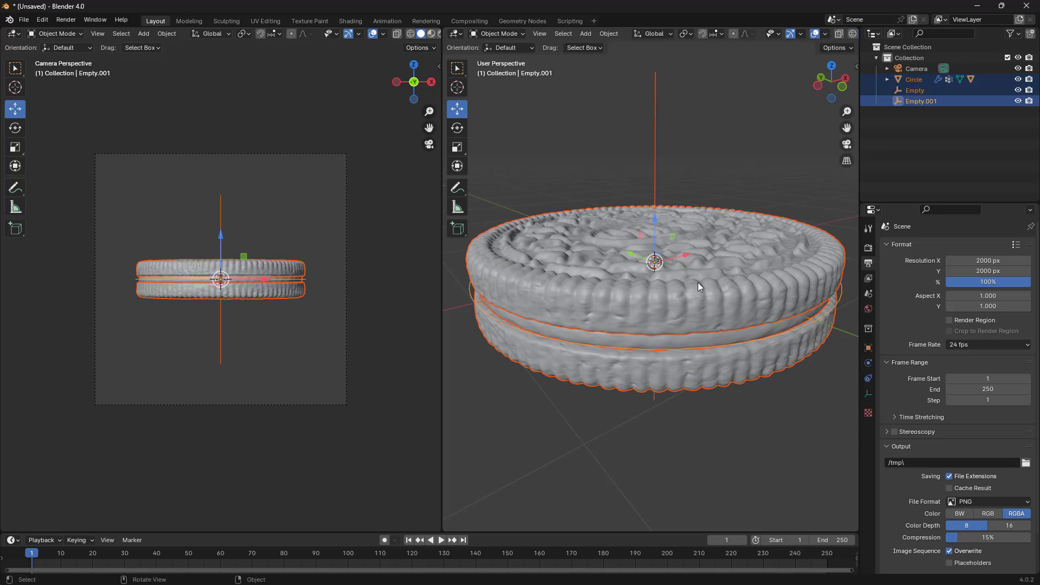
{"action": "key", "text": "ctrl+p"}
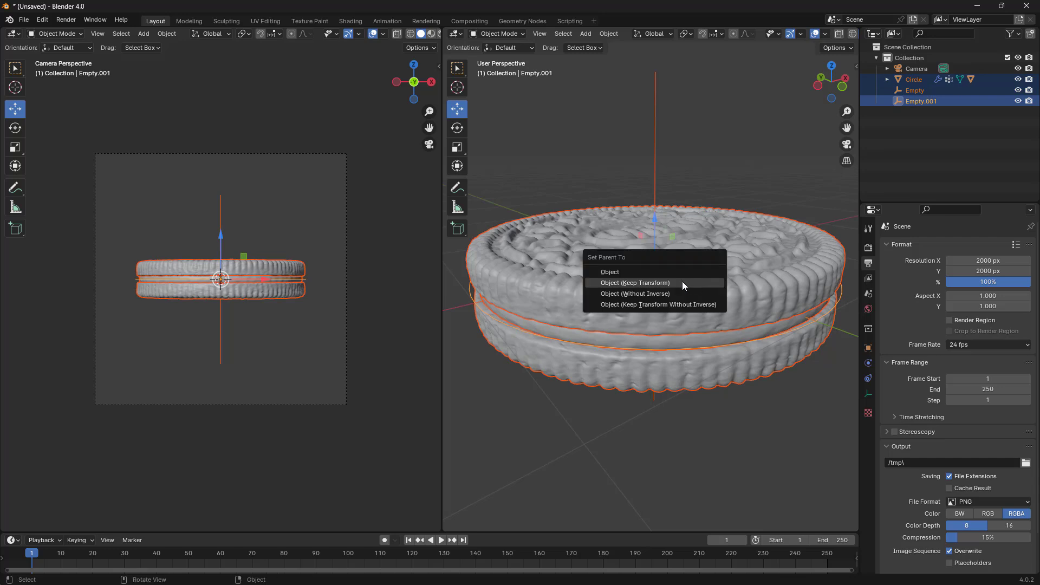
{"action": "left_click", "coordinate": [681, 283]}
{"action": "left_click", "coordinate": [787, 404]}
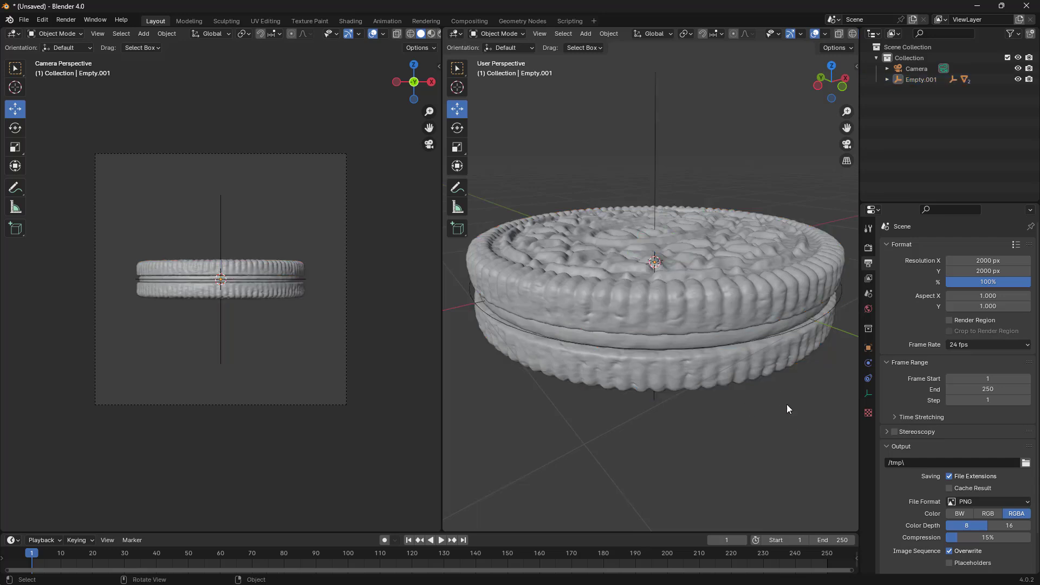
Step: Try raising the circle empty slightly along Z to test the whole cookie's parenting, and undo the move
{"action": "left_click", "coordinate": [797, 331]}
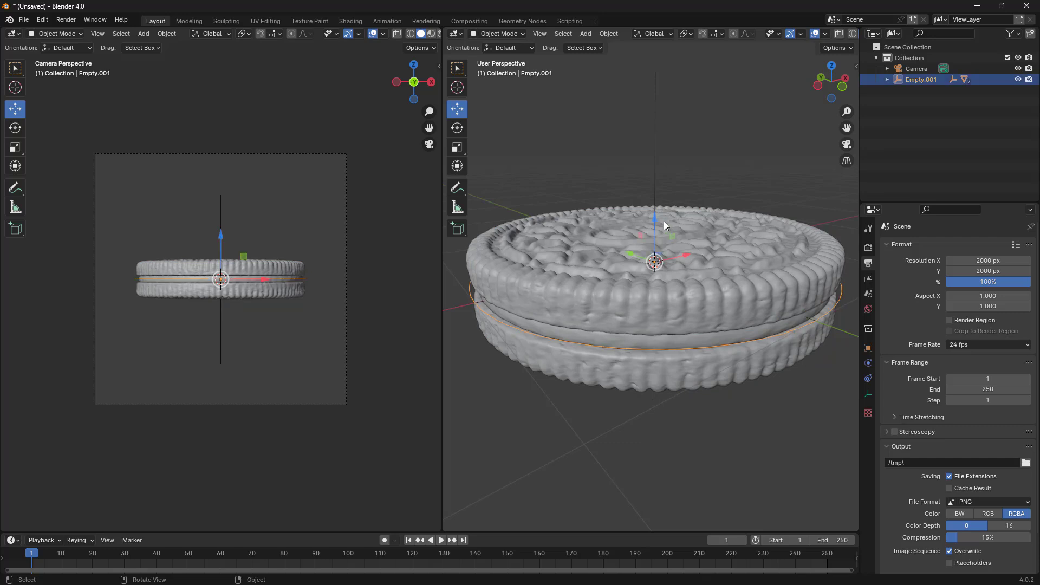
{"action": "mouse_move", "coordinate": [655, 219]}
{"action": "left_mouse_down"}
{"action": "mouse_move", "coordinate": [664, 146]}
{"action": "mouse_move", "coordinate": [664, 241]}
{"action": "mouse_move", "coordinate": [661, 201]}
{"action": "left_mouse_up"}
{"action": "key", "text": "ctrl+z"}
Step: Rotate the circle empty to tilt the cookie, setting its Y rotation to exactly -45°
{"action": "left_click", "coordinate": [869, 348]}
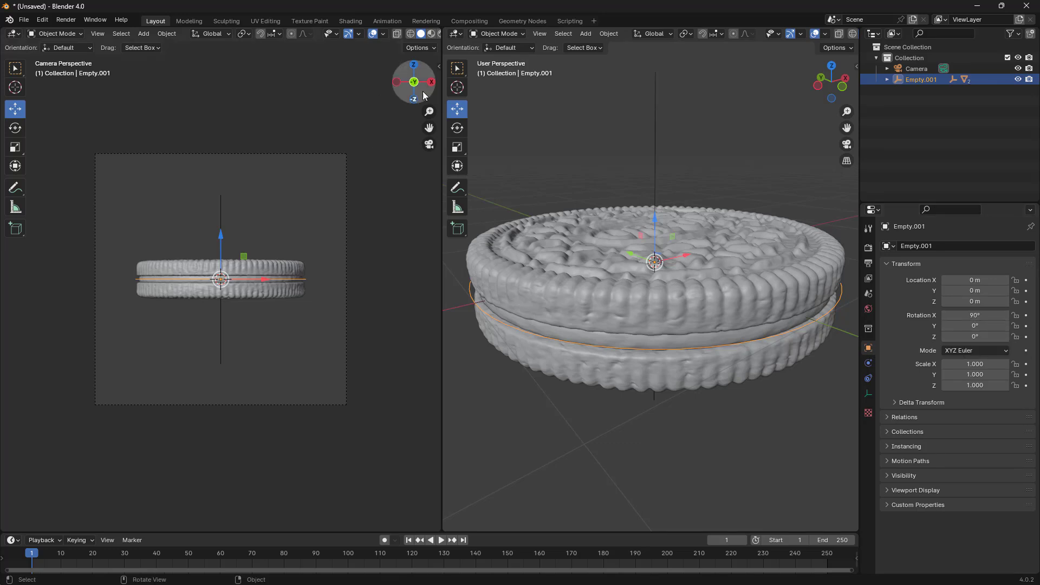
{"action": "left_click", "coordinate": [460, 127]}
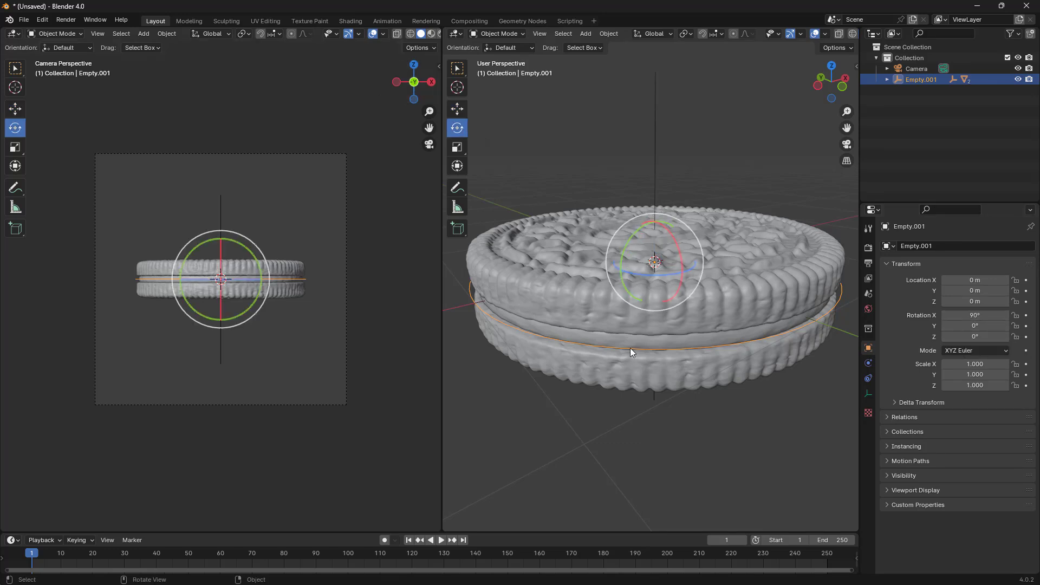
{"action": "left_click_drag", "start_coordinate": [200, 253], "coordinate": [190, 270]}
{"action": "left_click", "coordinate": [962, 326]}
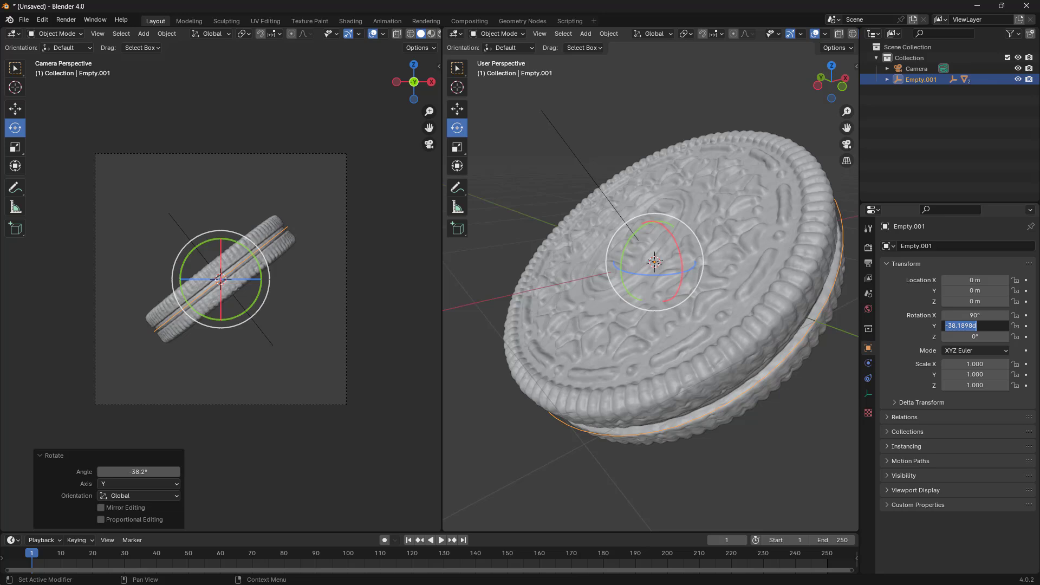
{"action": "type", "text": "-45"}
{"action": "key", "text": "Return"}
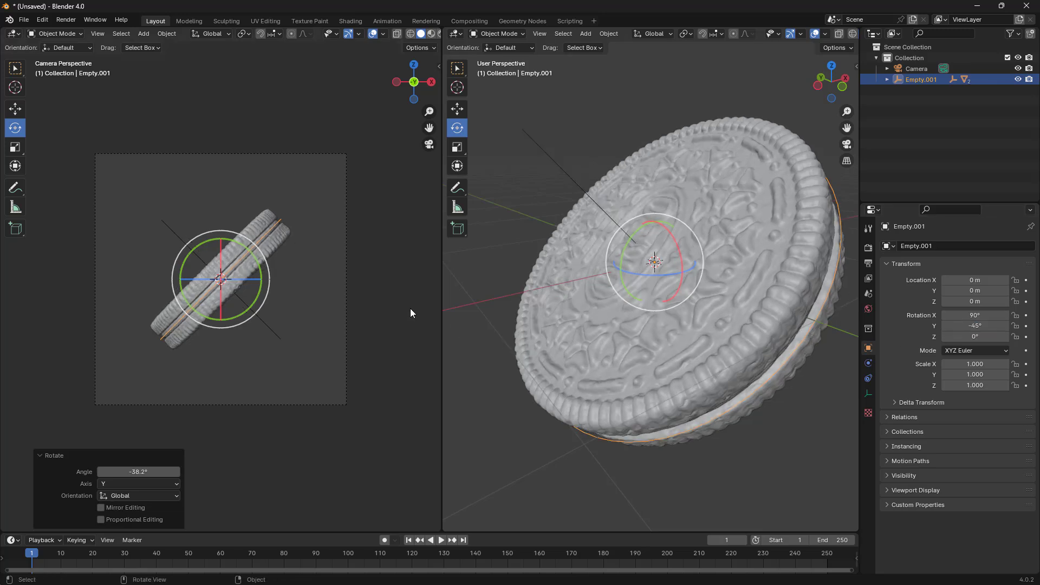
Step: Rotate the circle empty 45° about the global X axis to turn the cookie's embossed face towards the camera
{"action": "left_click_drag", "start_coordinate": [220, 249], "coordinate": [270, 268]}
{"action": "key", "text": "ctrl+z"}
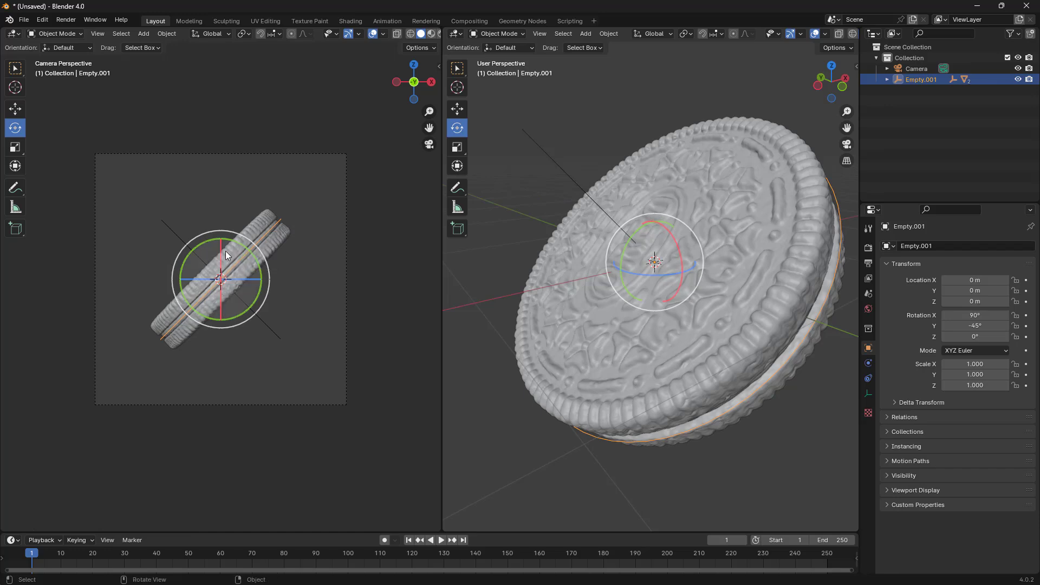
{"action": "left_click_drag", "start_coordinate": [222, 253], "coordinate": [222, 278]}
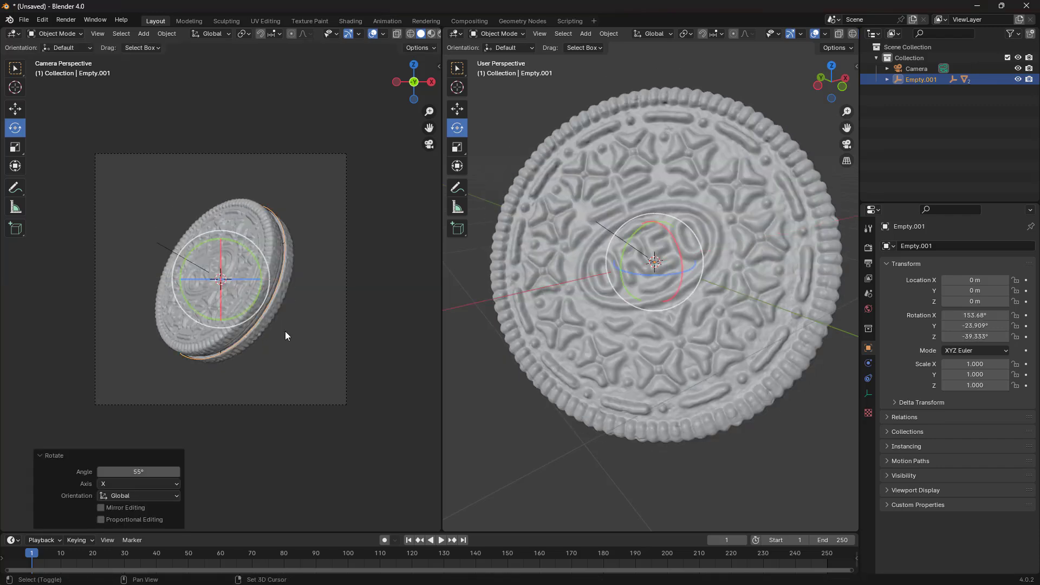
{"action": "left_click", "coordinate": [147, 471]}
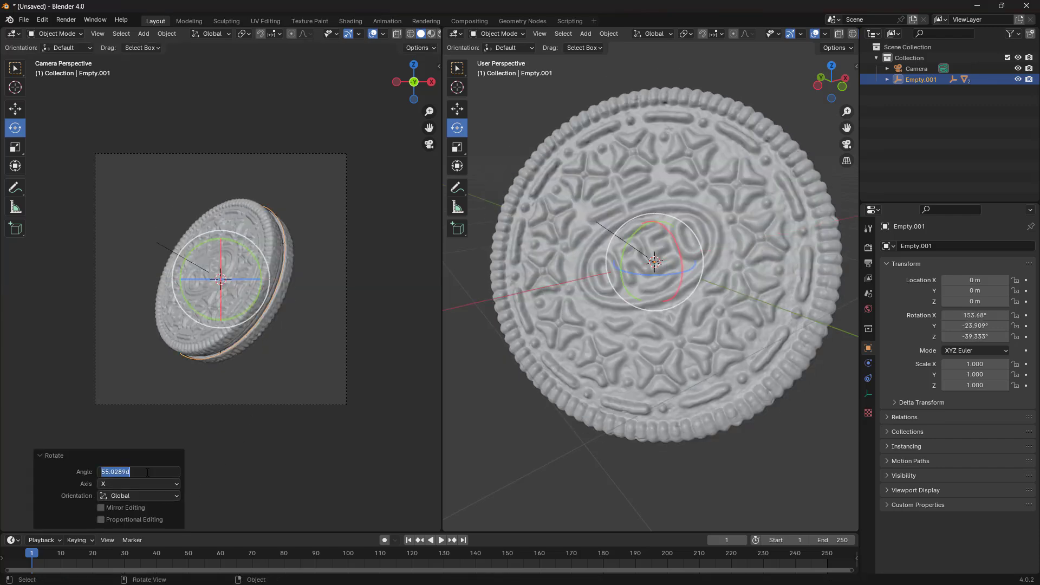
{"action": "type", "text": "45"}
{"action": "key", "text": "Return"}
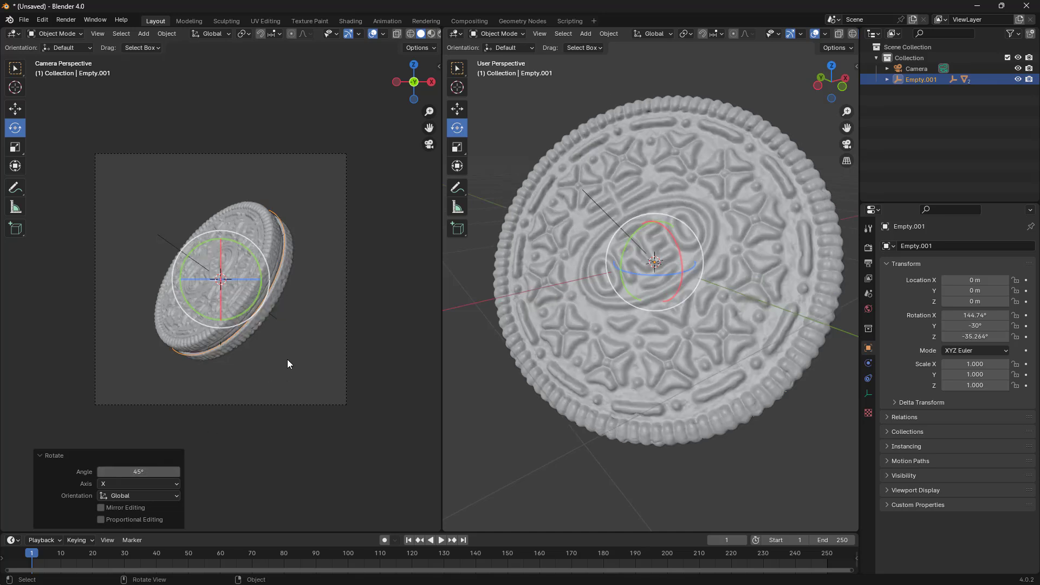
Step: Examine the tilted cookie's embossed face and edge up close, both from a free angle and through the camera
{"action": "scroll", "coordinate": [278, 342], "scroll_direction": "up", "scroll_amount": 3}
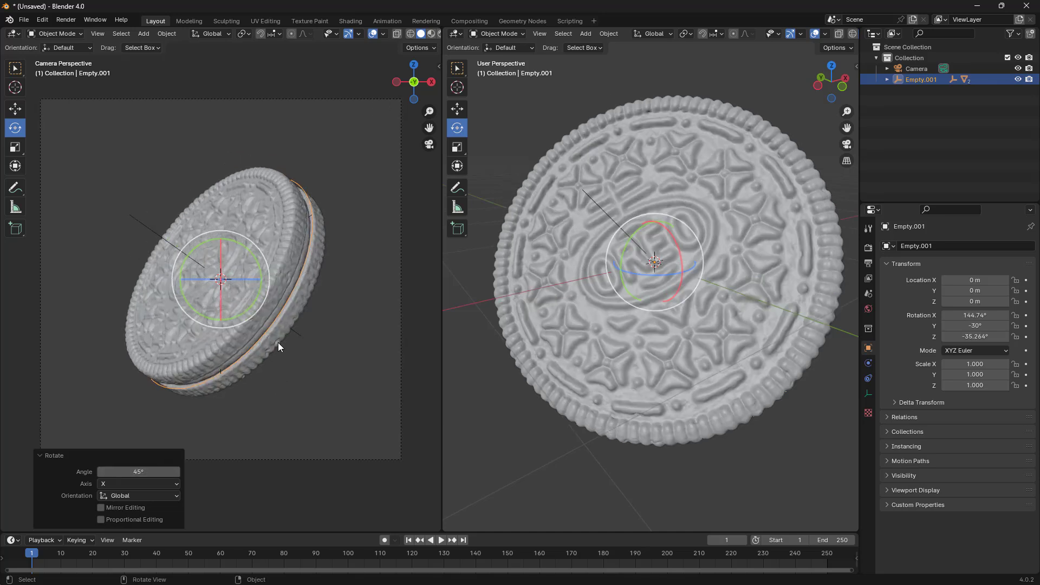
{"action": "scroll", "coordinate": [278, 342], "scroll_direction": "up", "scroll_amount": 2}
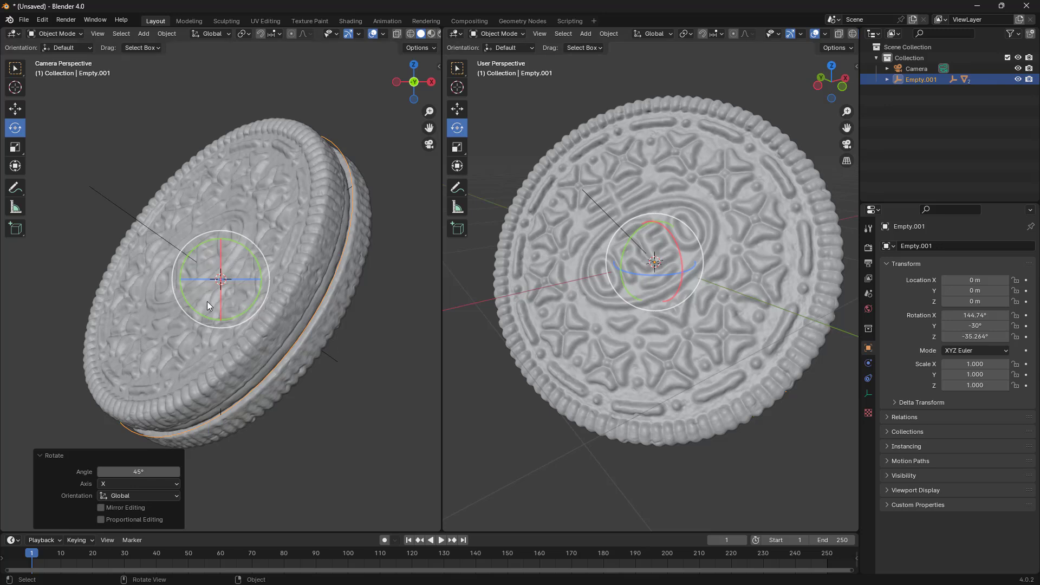
{"action": "middle_click_drag", "start_coordinate": [209, 305], "coordinate": [199, 250]}
{"action": "scroll", "coordinate": [200, 250], "scroll_direction": "up", "scroll_amount": 8}
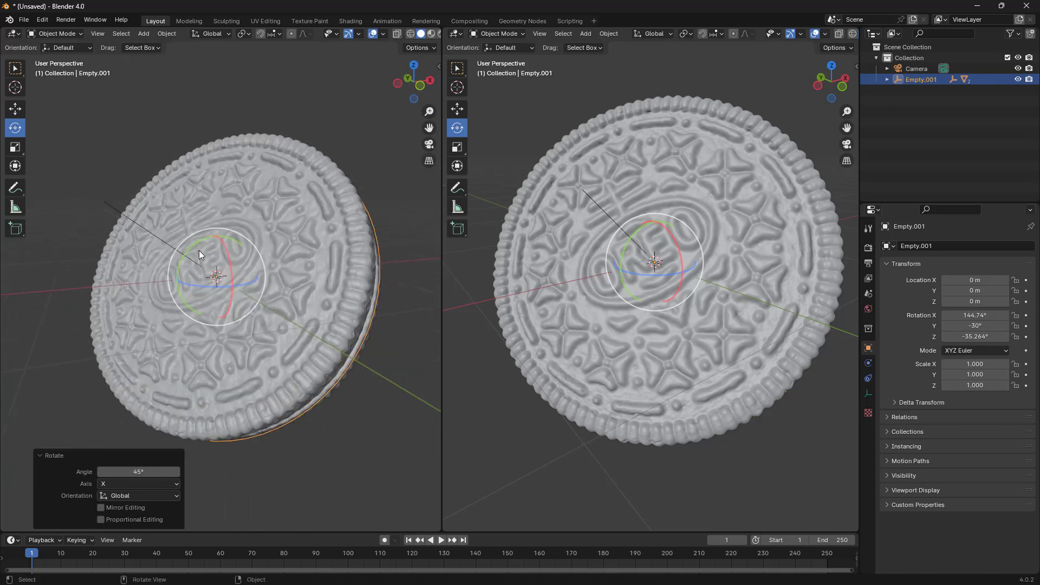
{"action": "scroll", "coordinate": [209, 270], "scroll_direction": "down", "scroll_amount": 3}
{"action": "scroll", "coordinate": [210, 272], "scroll_direction": "up", "scroll_amount": 2}
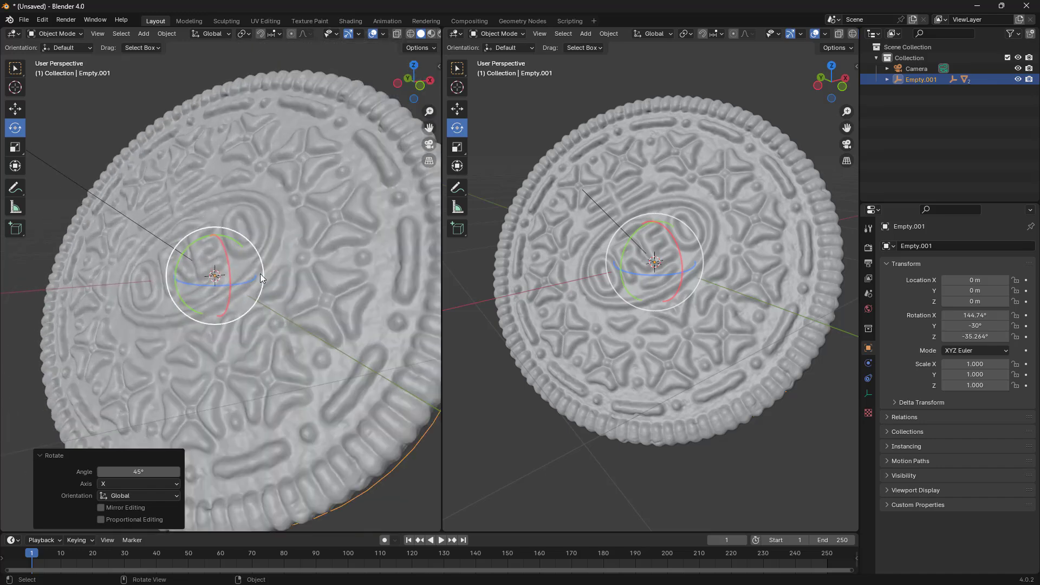
{"action": "scroll", "coordinate": [260, 275], "scroll_direction": "down", "scroll_amount": 6}
{"action": "middle_click_drag", "start_coordinate": [655, 320], "coordinate": [683, 337]}
{"action": "scroll", "coordinate": [268, 317], "scroll_direction": "up", "scroll_amount": 5}
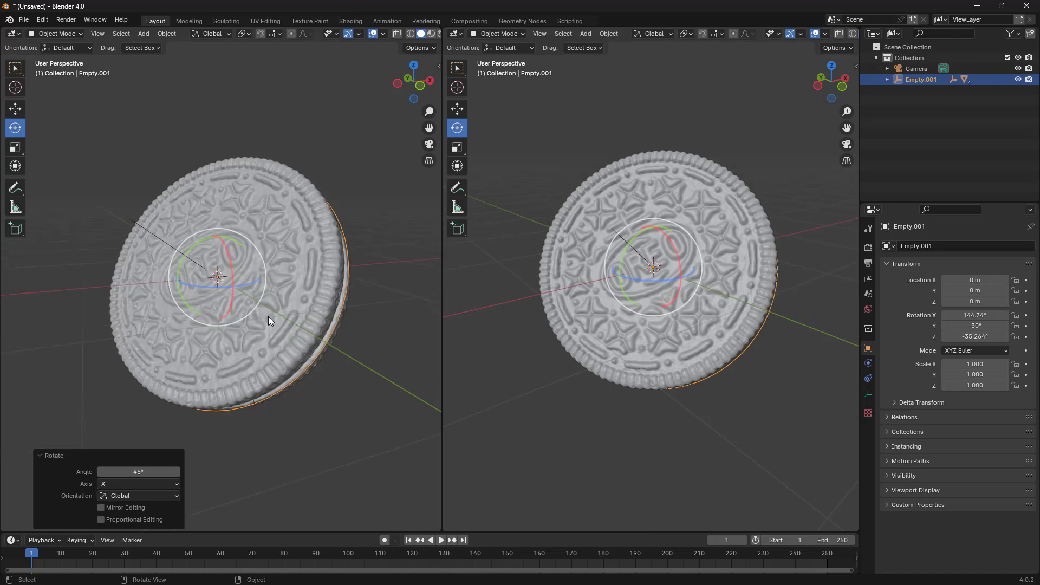
{"action": "key", "text": "KP_0"}
{"action": "scroll", "coordinate": [268, 313], "scroll_direction": "up", "scroll_amount": 4}
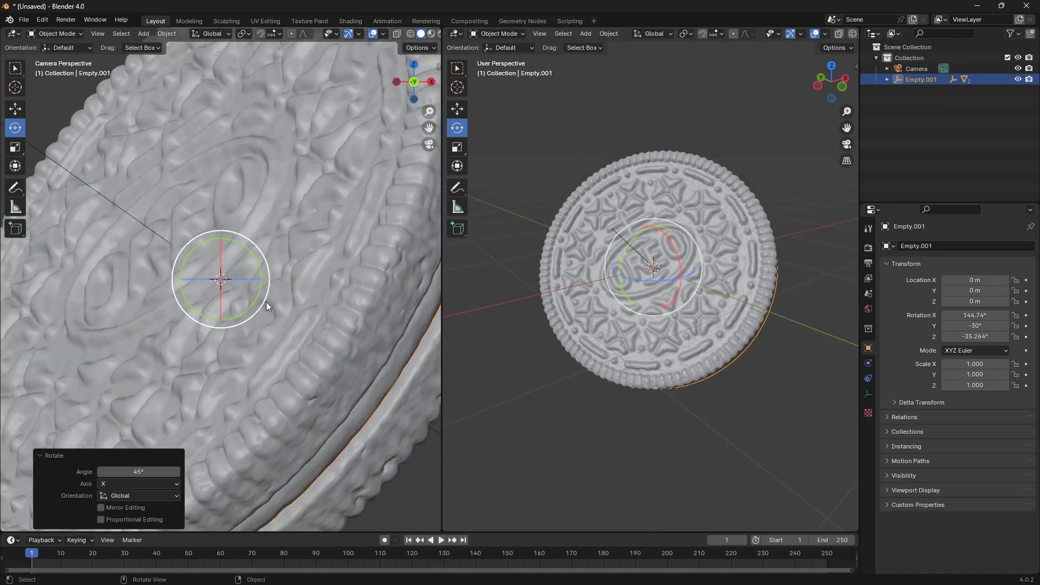
{"action": "scroll", "coordinate": [265, 301], "scroll_direction": "down", "scroll_amount": 2}
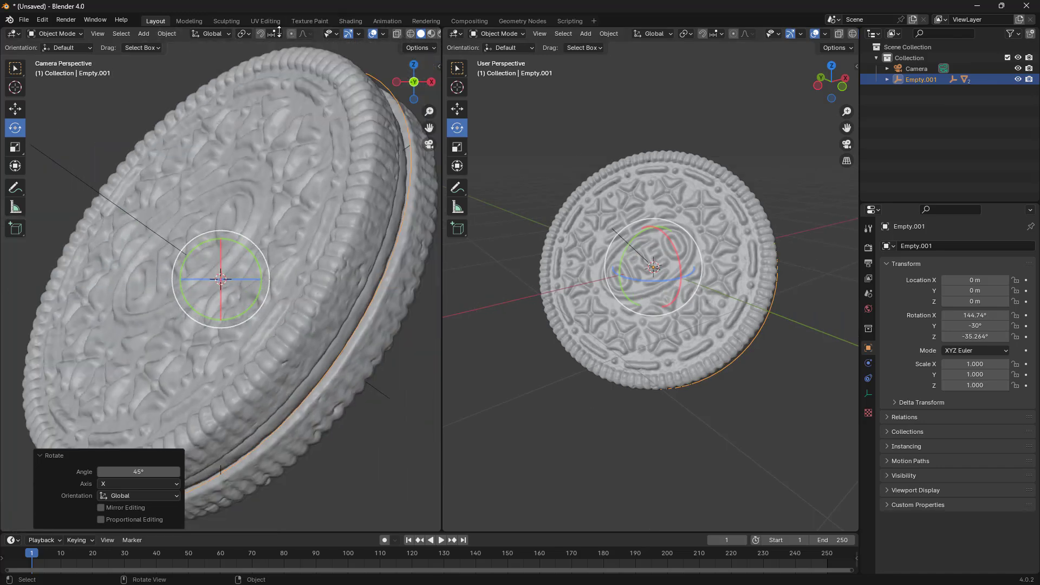
Step: Switch the transform orientation to Local and rotate the circle empty about 53° around its Y axis, with a further adjustment of about 1.3°
{"action": "left_click", "coordinate": [211, 35]}
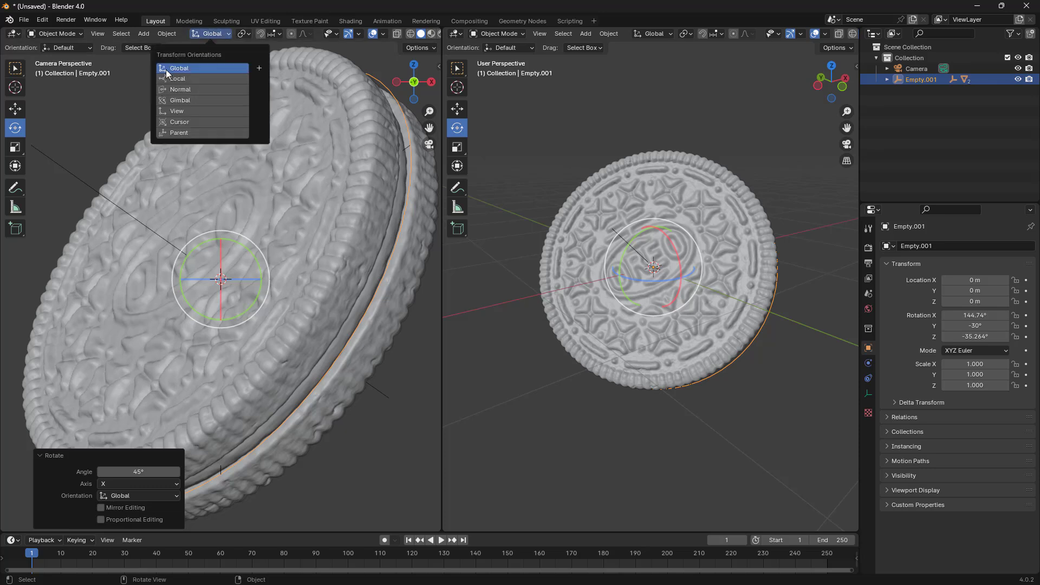
{"action": "left_click", "coordinate": [176, 80]}
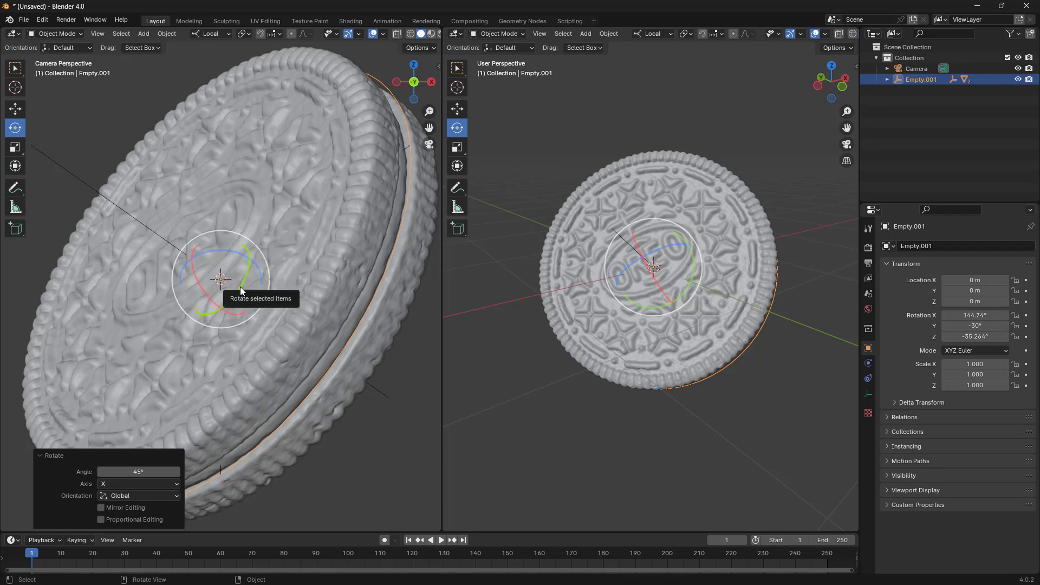
{"action": "left_click_drag", "start_coordinate": [241, 291], "coordinate": [260, 249]}
{"action": "scroll", "coordinate": [269, 272], "scroll_direction": "down", "scroll_amount": 3}
{"action": "scroll", "coordinate": [268, 272], "scroll_direction": "up", "scroll_amount": 3}
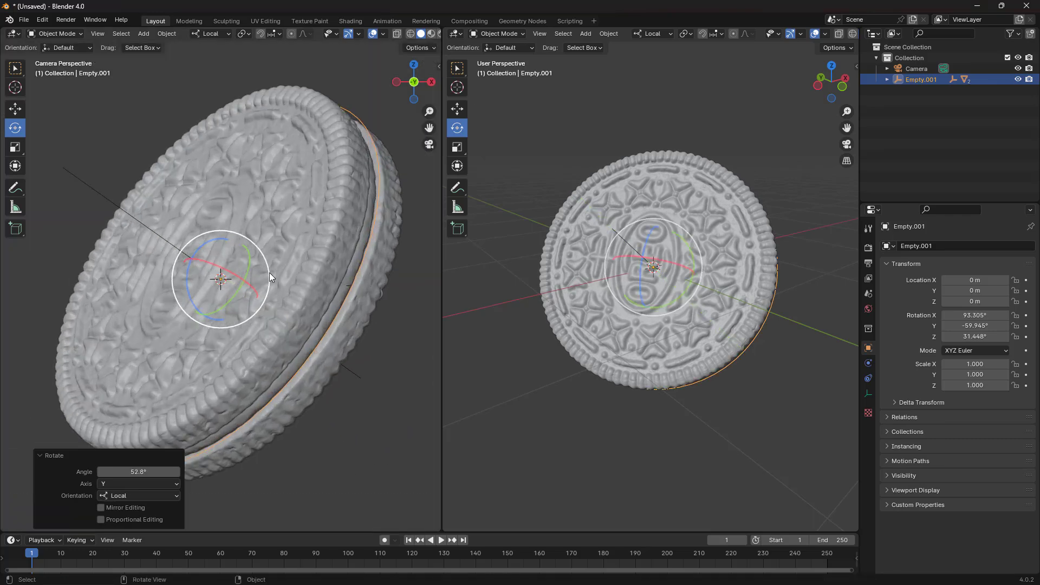
{"action": "scroll", "coordinate": [269, 272], "scroll_direction": "down", "scroll_amount": 1}
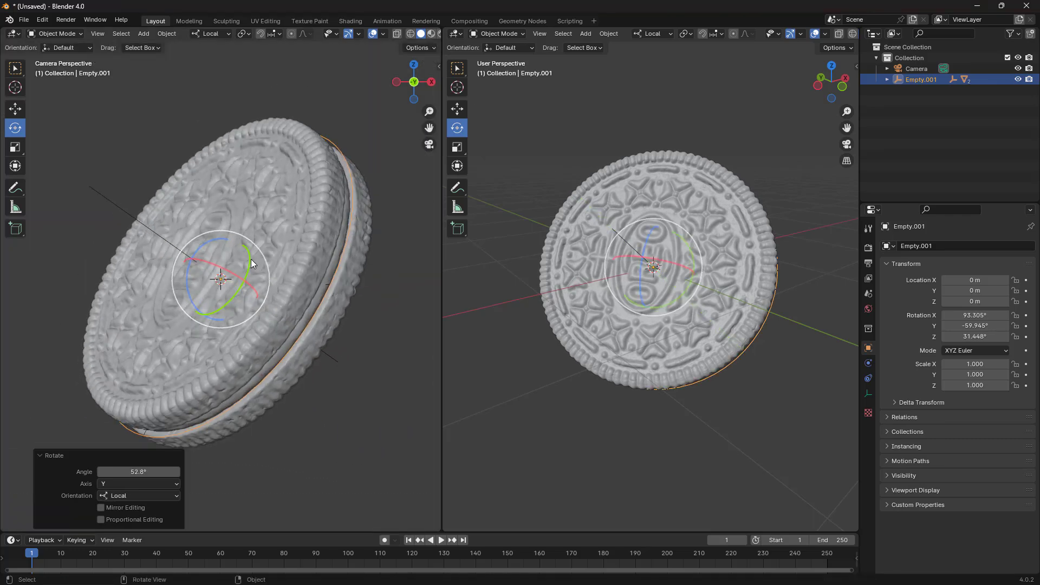
{"action": "left_click_drag", "start_coordinate": [254, 264], "coordinate": [250, 256]}
{"action": "scroll", "coordinate": [274, 291], "scroll_direction": "down", "scroll_amount": 4}
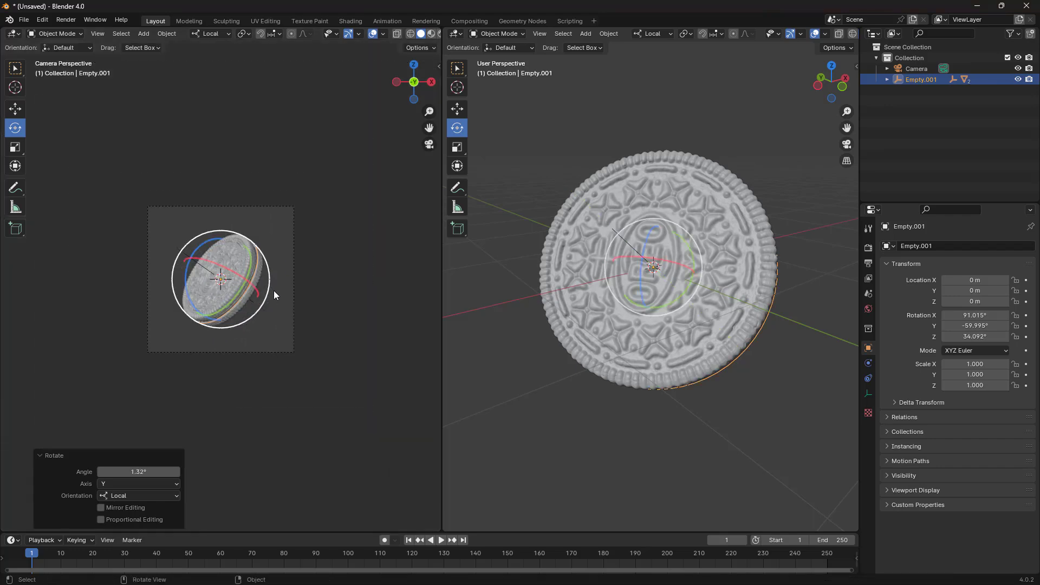
{"action": "scroll", "coordinate": [279, 317], "scroll_direction": "up", "scroll_amount": 5}
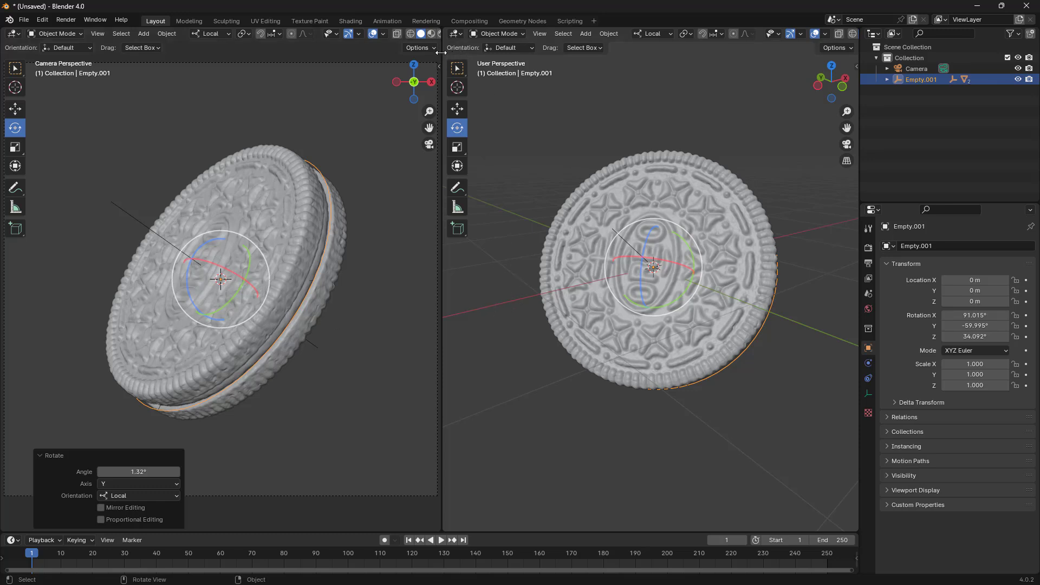
Step: Enlarge the second viewport area, change it to the Shader Editor and hide its sidebar
{"action": "left_click_drag", "start_coordinate": [441, 52], "coordinate": [402, 52]}
{"action": "left_click", "coordinate": [416, 35]}
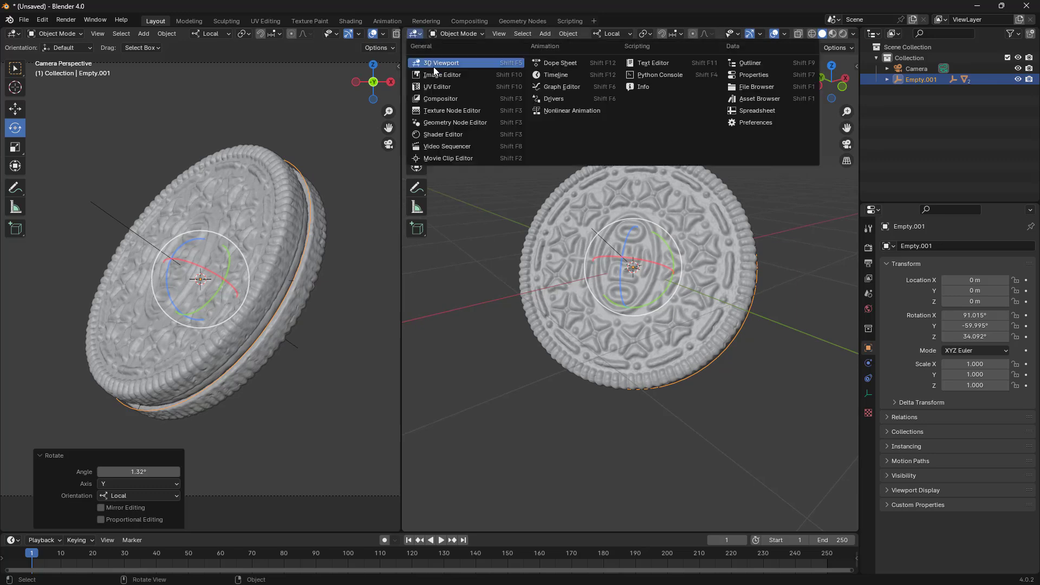
{"action": "left_click", "coordinate": [438, 134]}
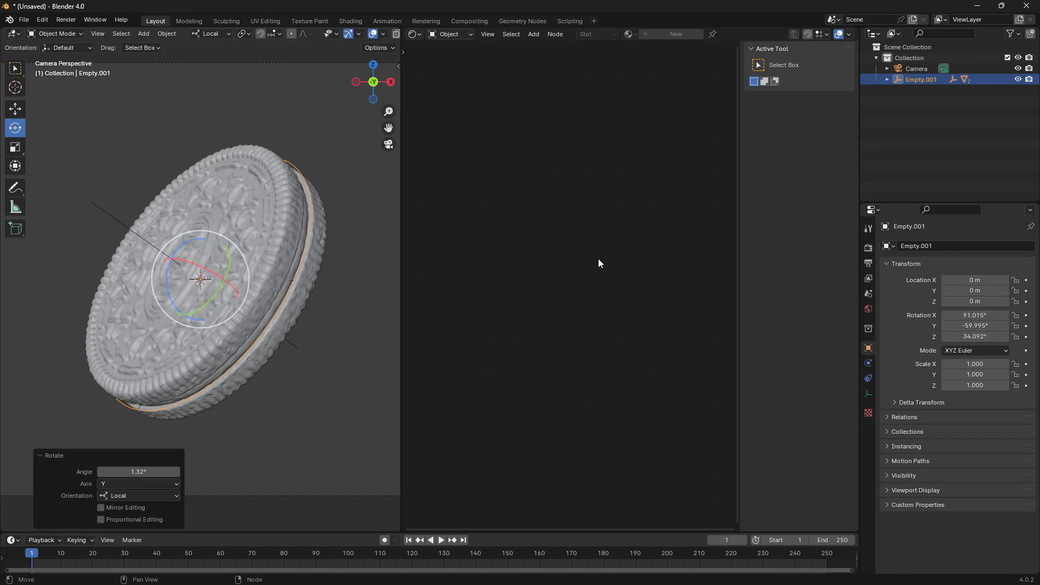
{"action": "key", "text": "n"}
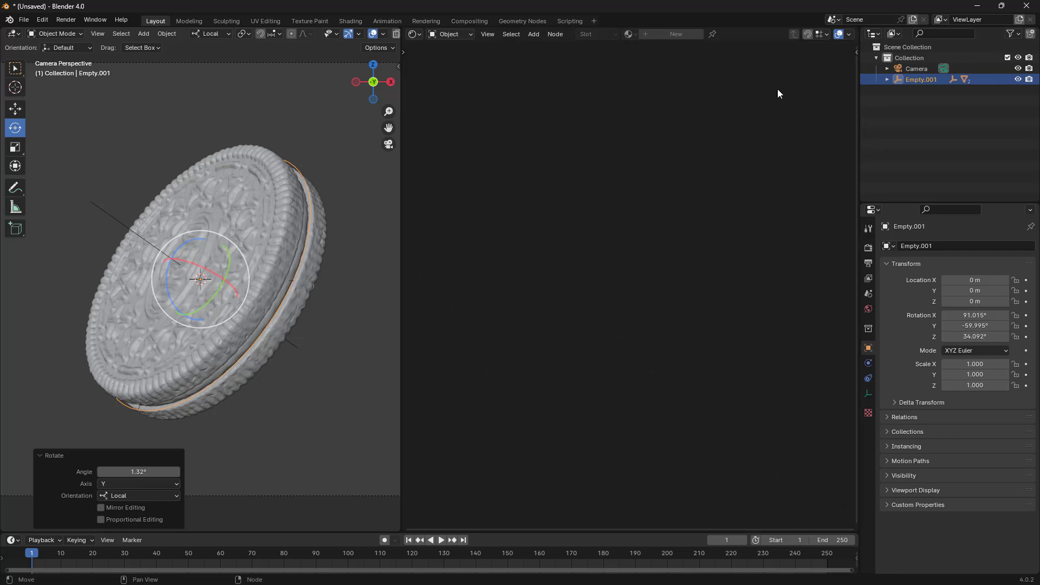
{"action": "scroll", "coordinate": [165, 305], "scroll_direction": "down", "scroll_amount": 3}
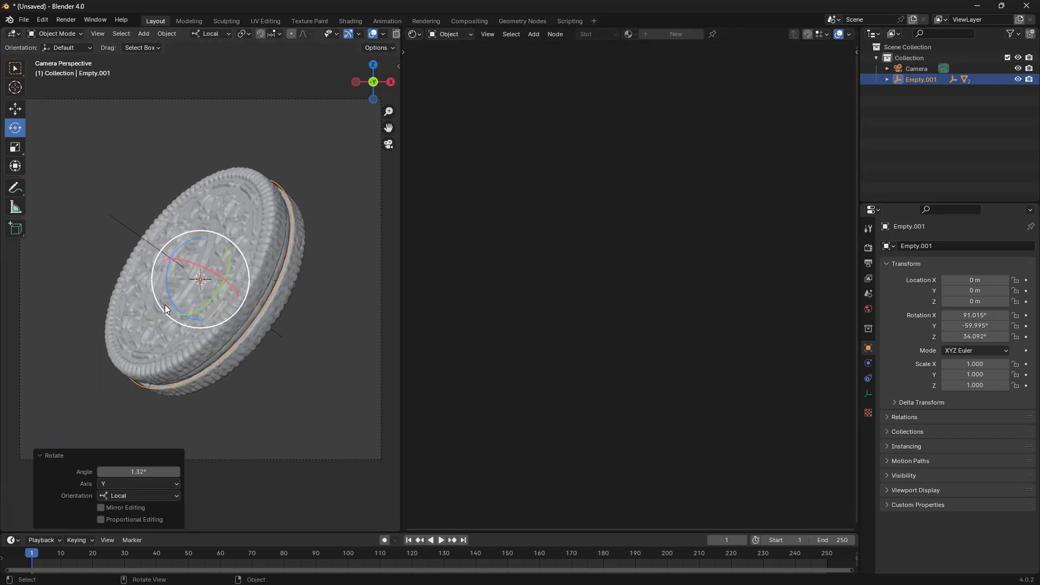
{"action": "scroll", "coordinate": [165, 304], "scroll_direction": "down", "scroll_amount": 1}
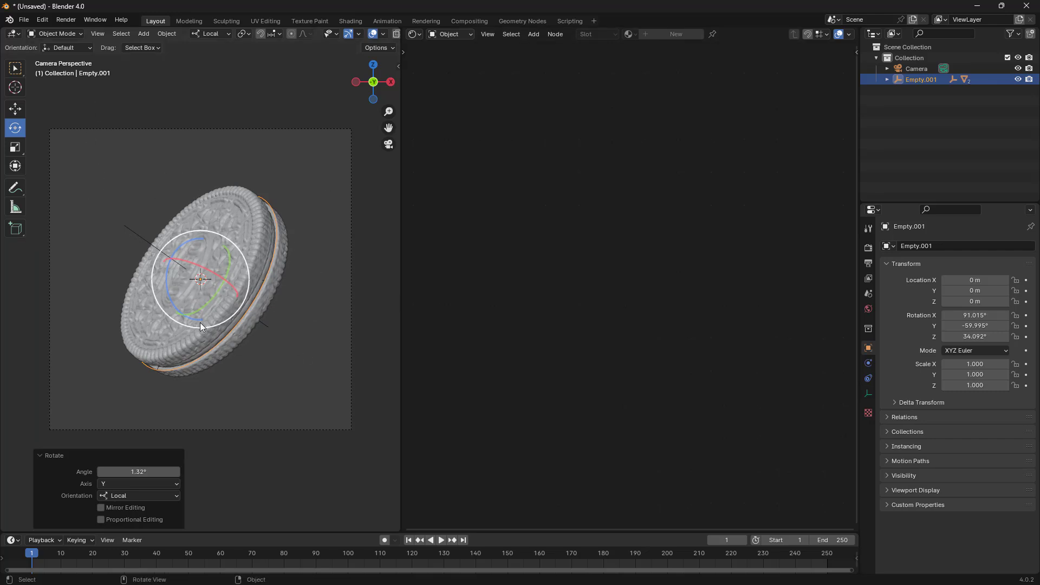
{"action": "middle_click_drag", "start_coordinate": [200, 323], "coordinate": [255, 333]}
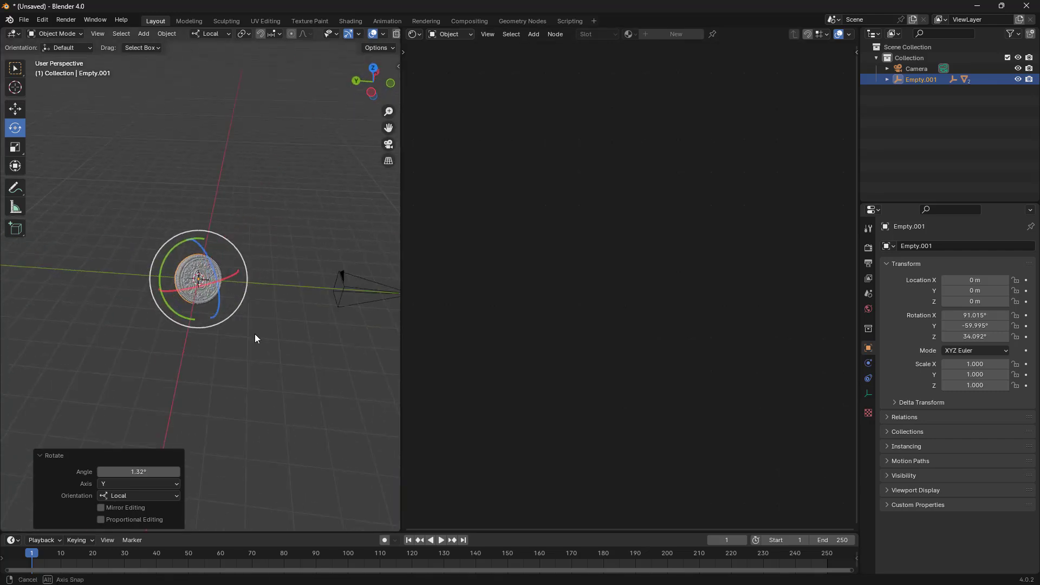
{"action": "key", "text": "shift+a"}
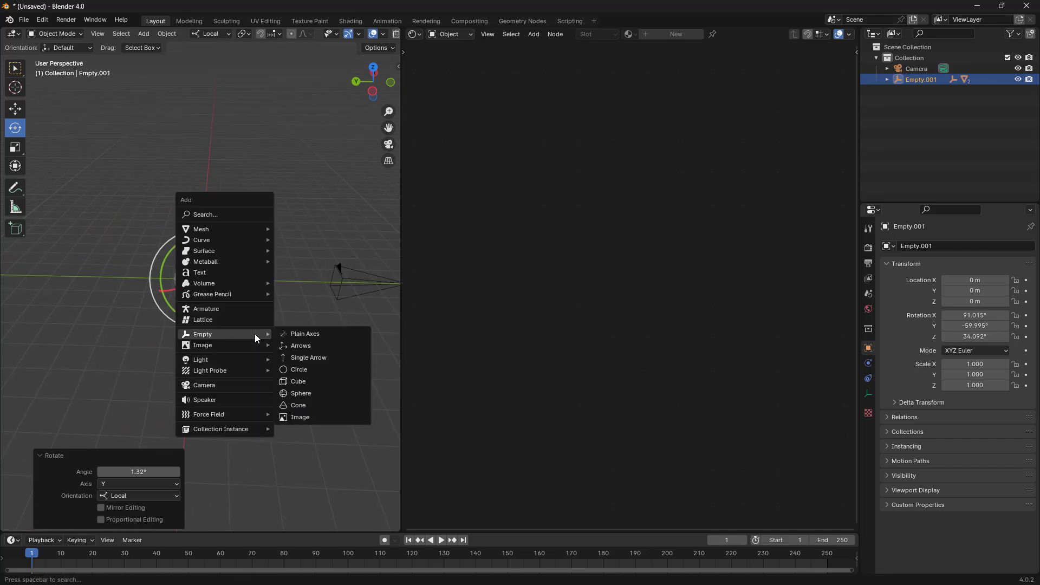
{"action": "mouse_move", "coordinate": [224, 234]}
{"action": "mouse_move", "coordinate": [255, 230]}
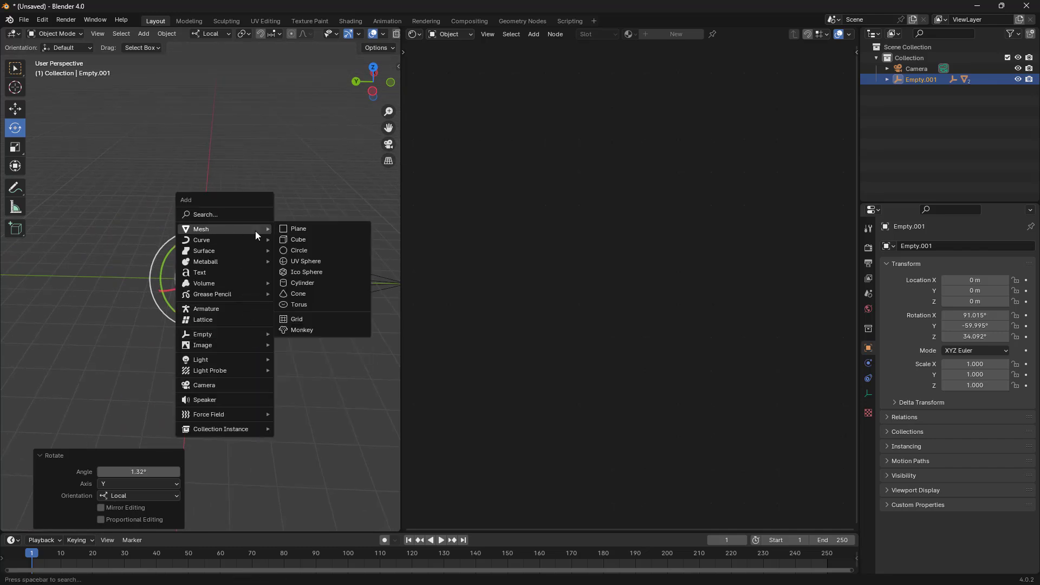
{"action": "left_click", "coordinate": [309, 232]}
{"action": "scroll", "coordinate": [225, 366], "scroll_direction": "up", "scroll_amount": 3}
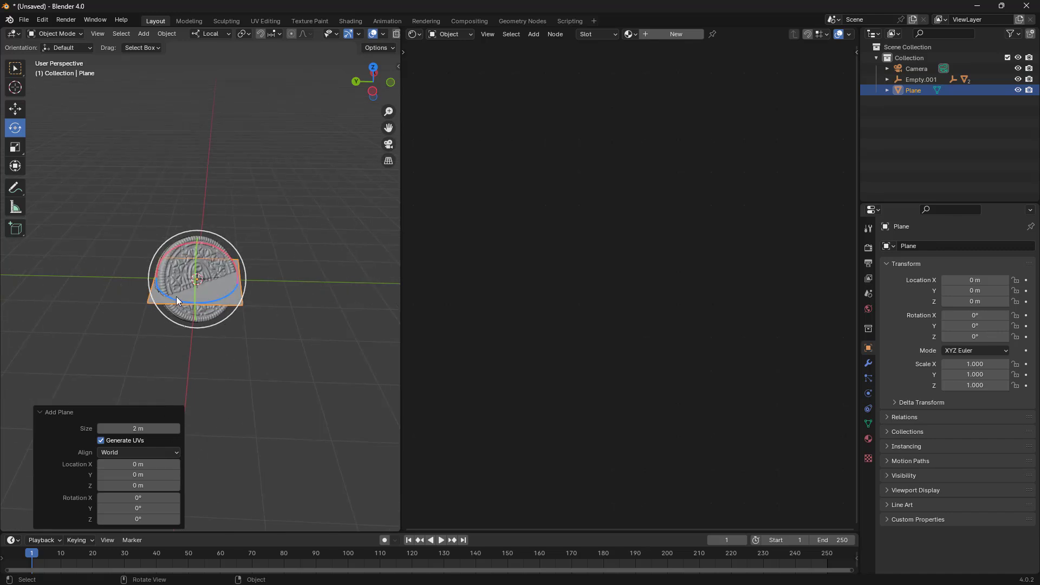
{"action": "left_click", "coordinate": [138, 498]}
{"action": "type", "text": "90"}
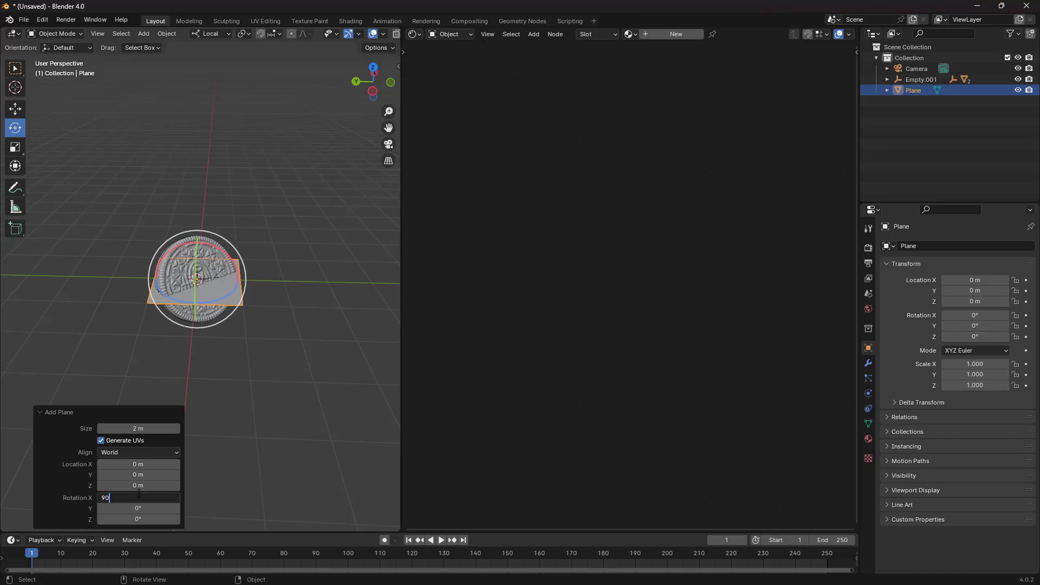
{"action": "key", "text": "Return"}
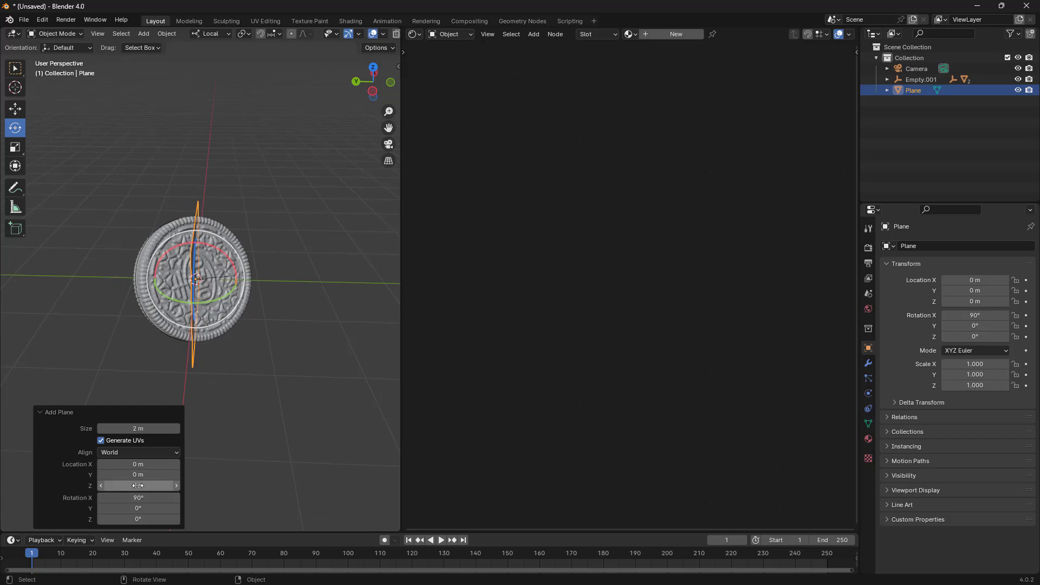
{"action": "left_click_drag", "start_coordinate": [139, 485], "coordinate": [919, 120]}
{"action": "middle_click_drag", "start_coordinate": [304, 395], "coordinate": [248, 343]}
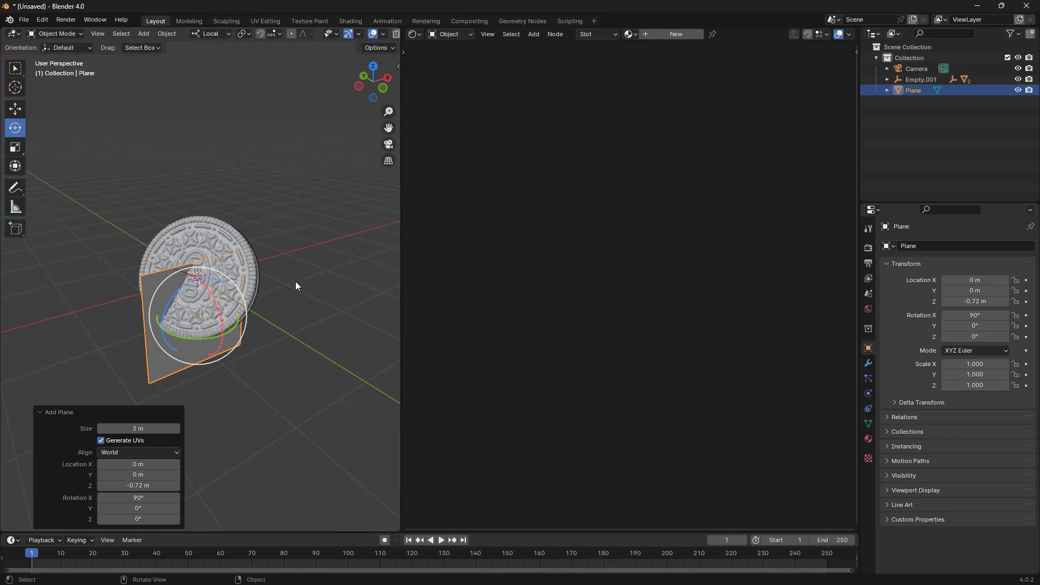
{"action": "key", "text": "ctrl+z"}
Step: Switch the transform orientation from Local to Global
{"action": "middle_click_drag", "start_coordinate": [297, 230], "coordinate": [356, 298]}
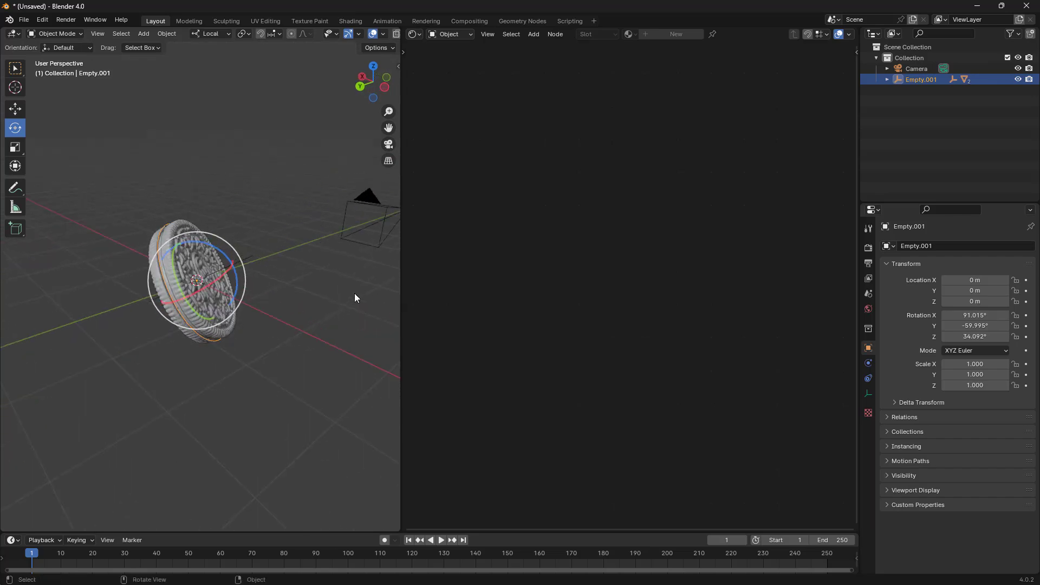
{"action": "scroll", "coordinate": [208, 302], "scroll_direction": "up", "scroll_amount": 4}
{"action": "middle_click_drag", "start_coordinate": [208, 303], "coordinate": [99, 303]}
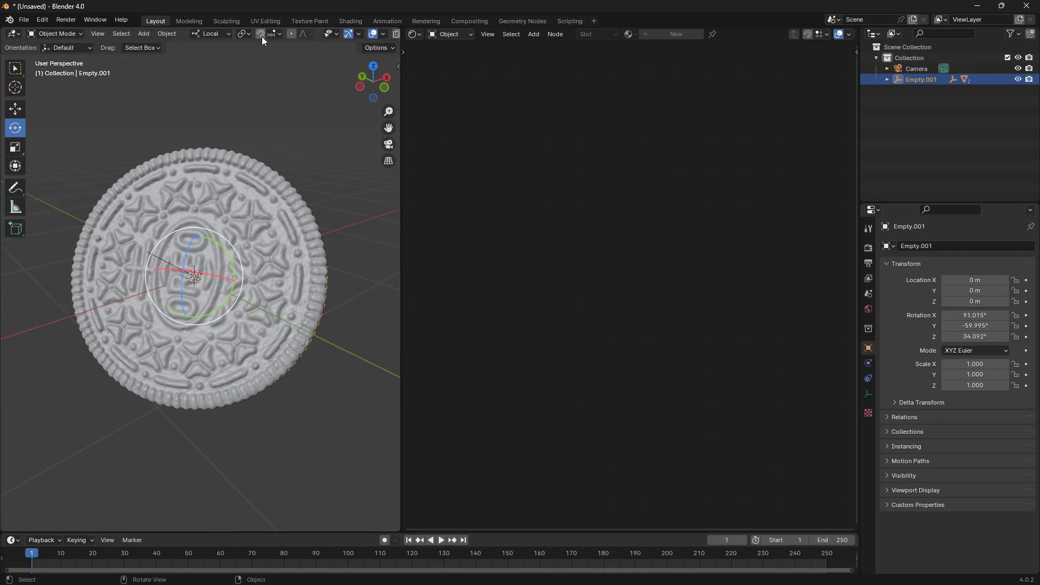
{"action": "left_click", "coordinate": [210, 34]}
{"action": "left_click", "coordinate": [175, 68]}
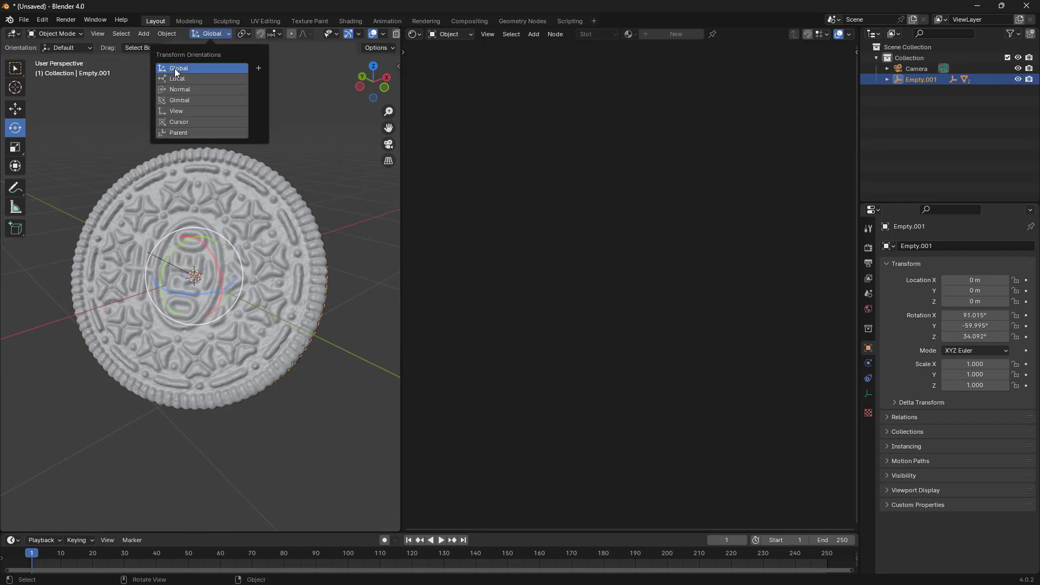
Step: Add a mesh plane at the cookie's centre and set its X rotation to 90° so it stands upright
{"action": "key", "text": "shift+a"}
{"action": "mouse_move", "coordinate": [281, 360]}
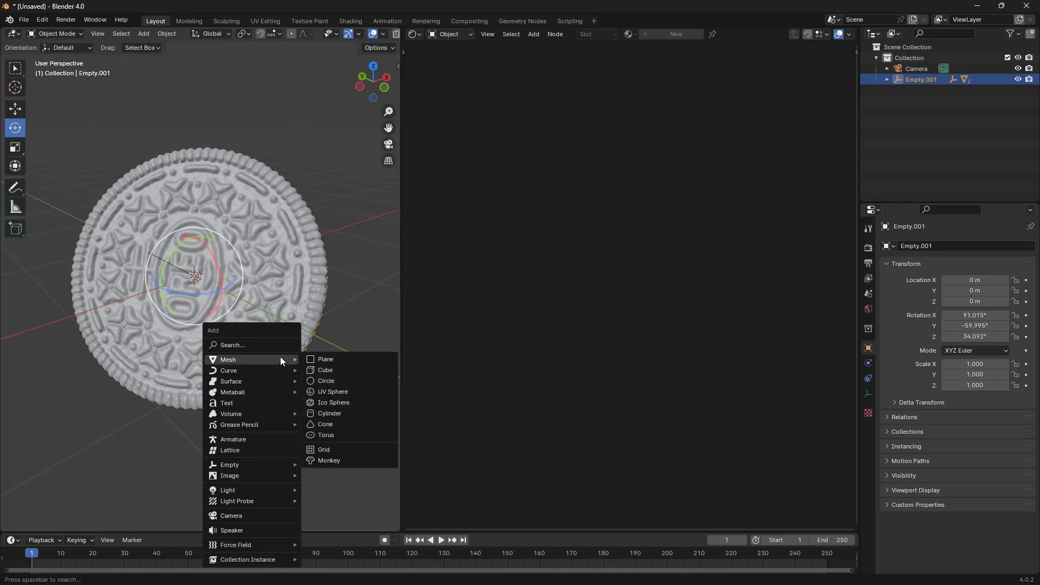
{"action": "left_click", "coordinate": [318, 359]}
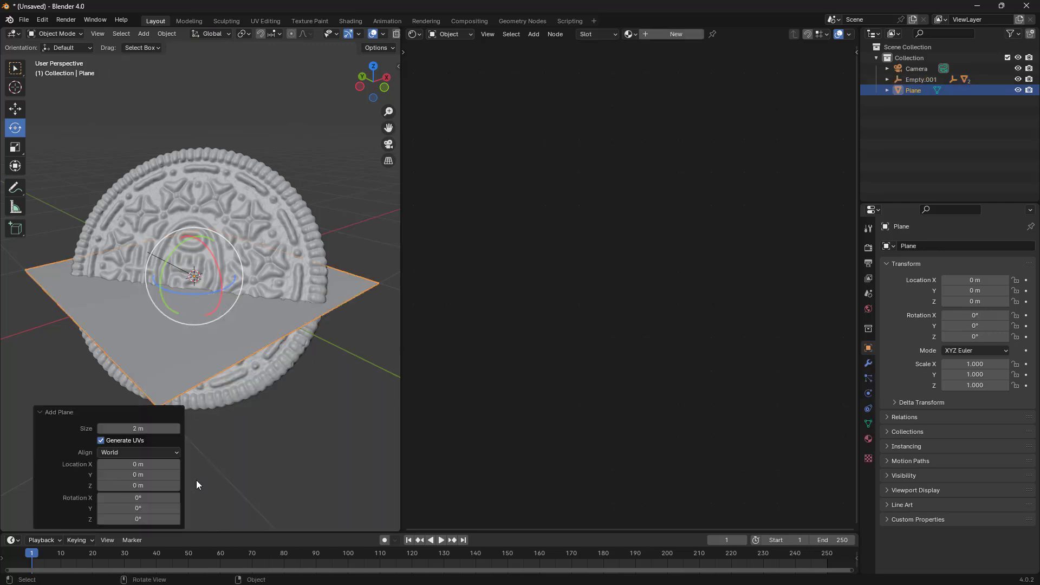
{"action": "scroll", "coordinate": [241, 414], "scroll_direction": "down", "scroll_amount": 2}
{"action": "middle_click_drag", "start_coordinate": [253, 429], "coordinate": [228, 420]}
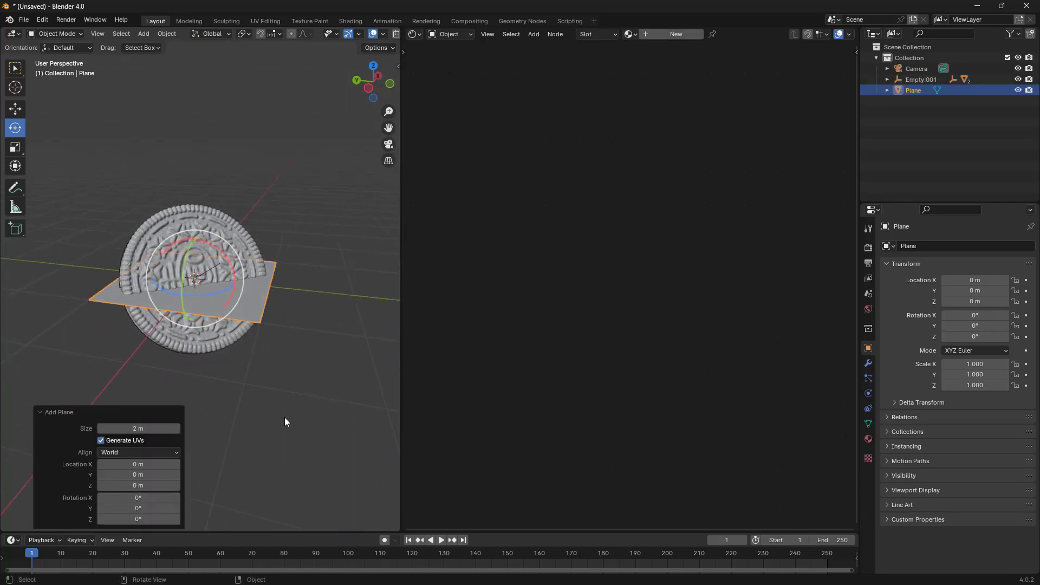
{"action": "left_click", "coordinate": [145, 497]}
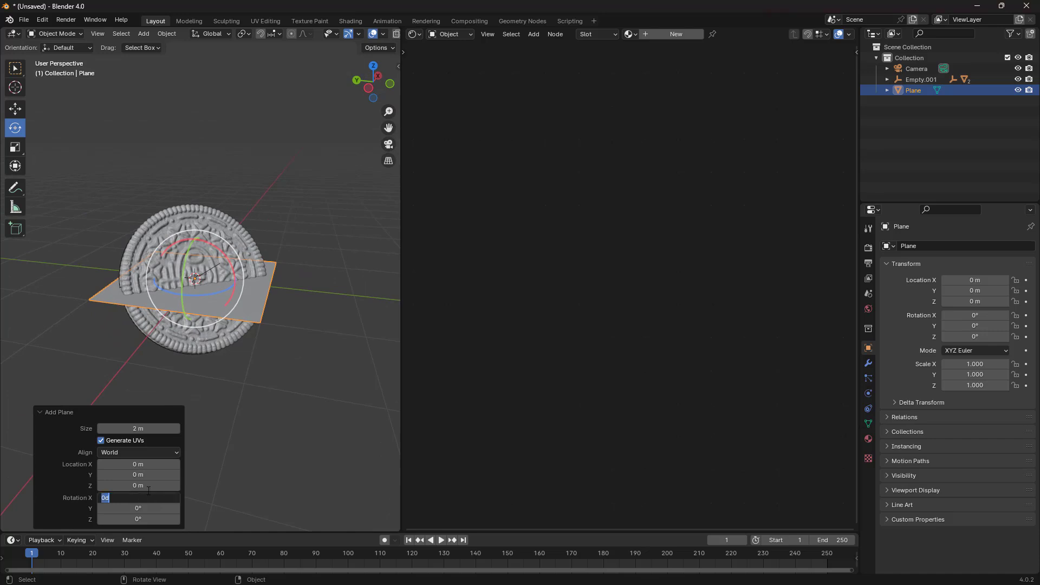
{"action": "type", "text": "90"}
{"action": "key", "text": "Return"}
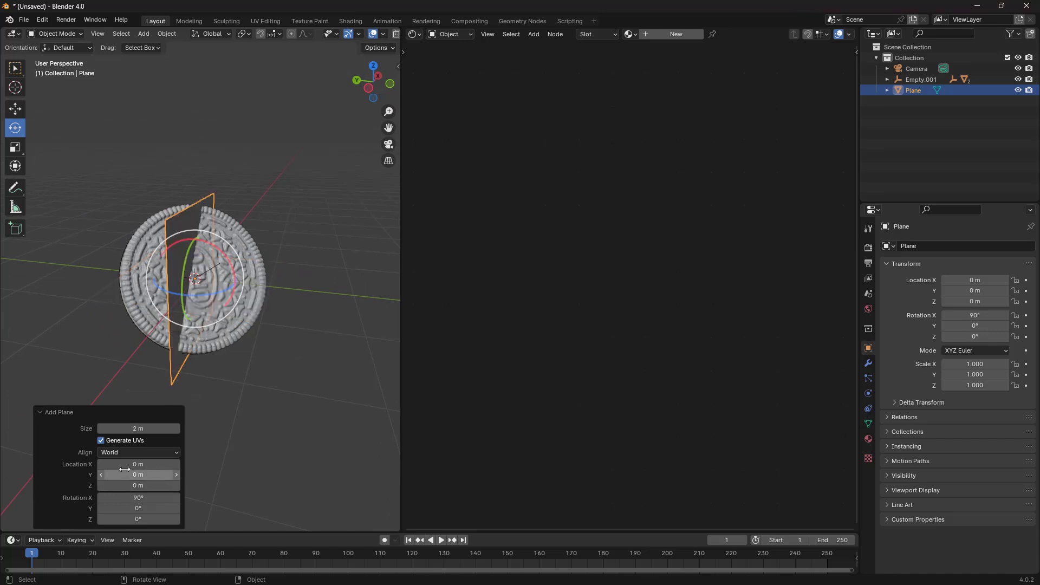
{"action": "left_click_drag", "start_coordinate": [137, 485], "coordinate": [137, 129]}
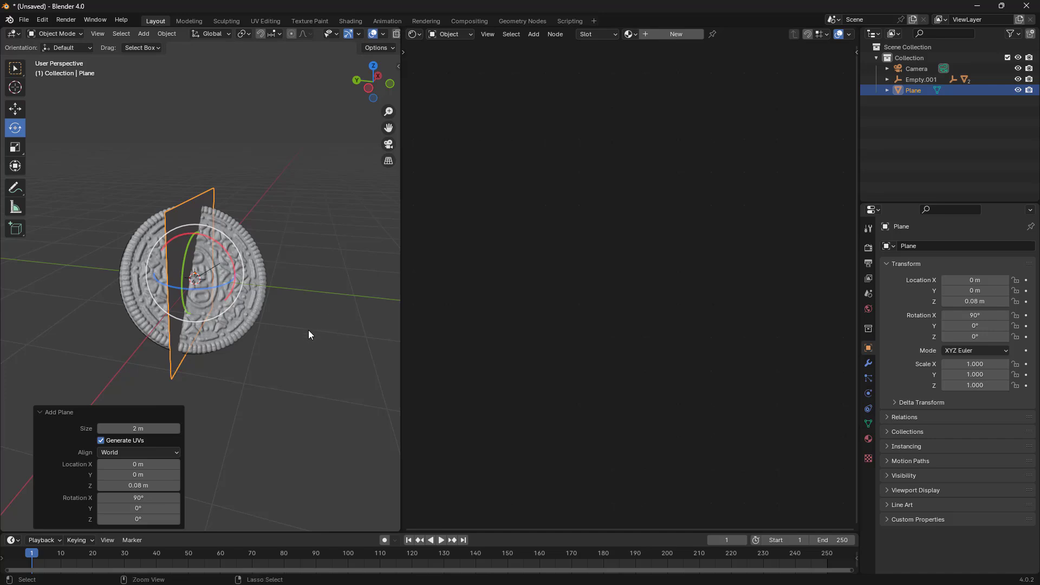
{"action": "left_click", "coordinate": [151, 486]}
{"action": "type", "text": "0"}
{"action": "key", "text": "Return"}
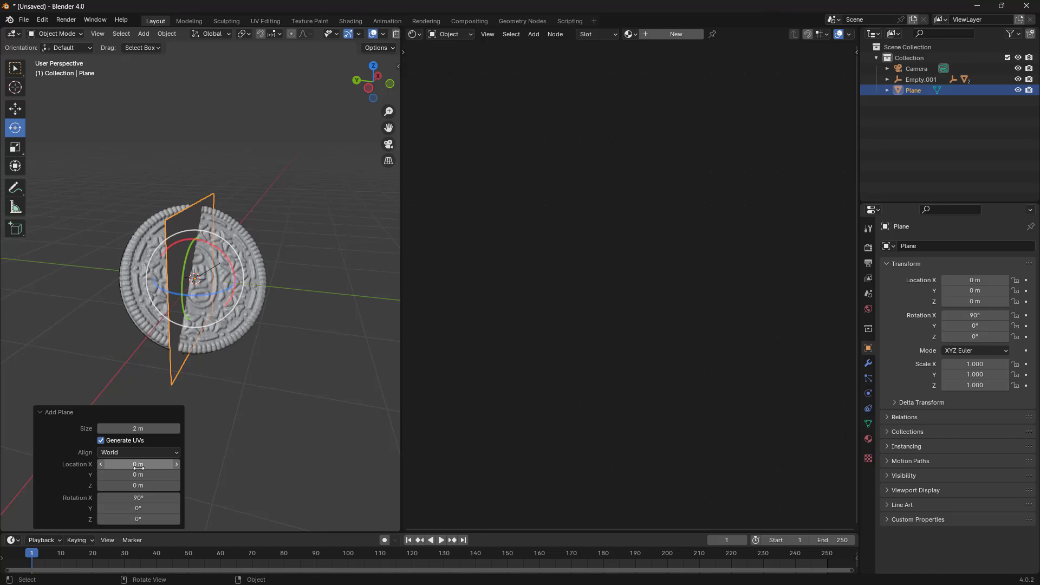
Step: Move the upright plane behind the cookie, opposite the camera, to a Y location of about 9.47 m
{"action": "left_click_drag", "start_coordinate": [136, 474], "coordinate": [383, 126]}
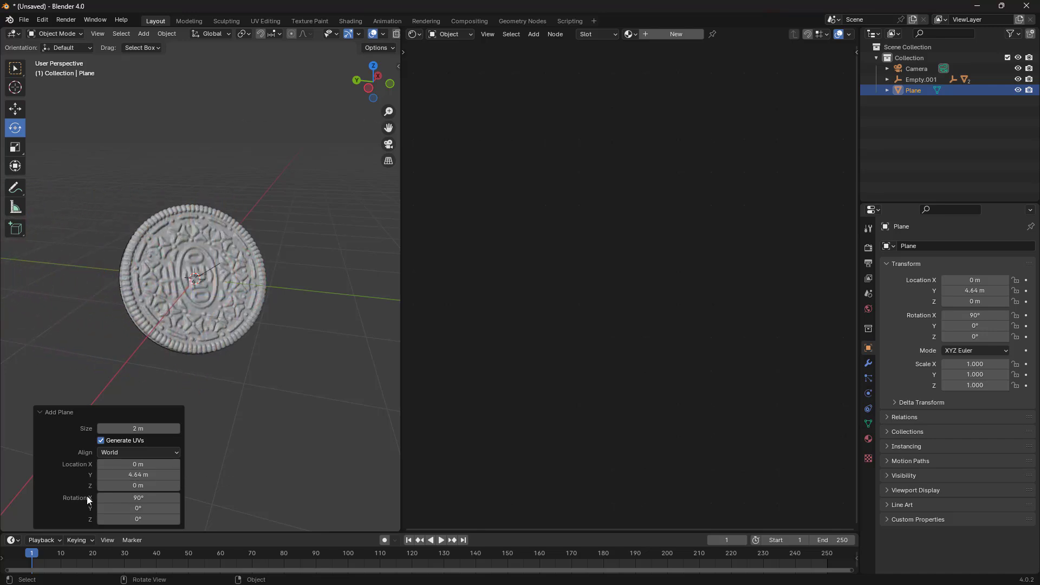
{"action": "scroll", "coordinate": [230, 390], "scroll_direction": "down", "scroll_amount": 5}
{"action": "middle_click_drag", "start_coordinate": [230, 390], "coordinate": [275, 403]}
{"action": "left_click_drag", "start_coordinate": [147, 474], "coordinate": [390, 482]}
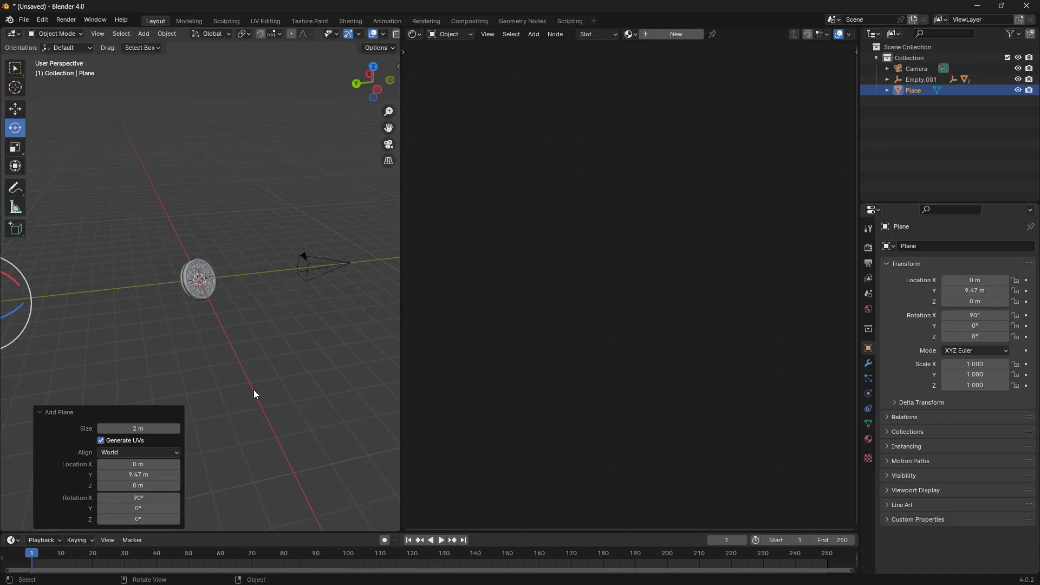
{"action": "middle_click_drag", "start_coordinate": [254, 389], "coordinate": [171, 380]}
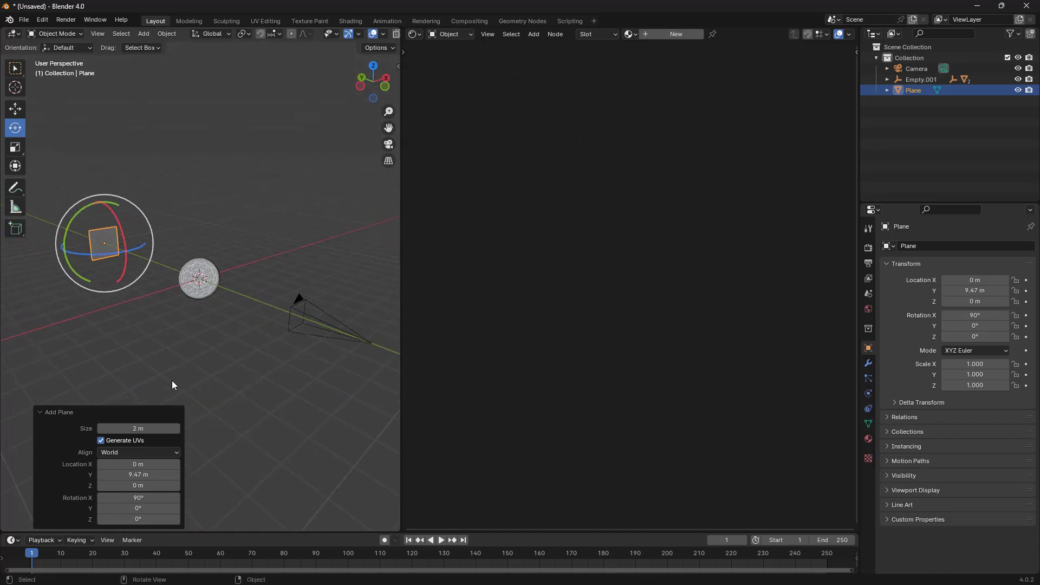
{"action": "middle_click_drag", "start_coordinate": [145, 312], "coordinate": [119, 310]}
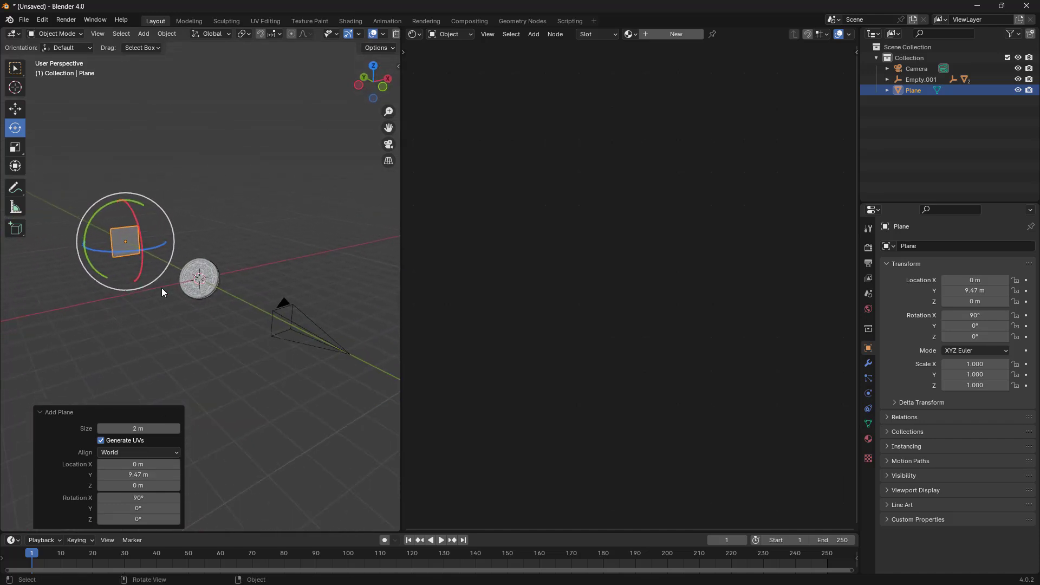
{"action": "scroll", "coordinate": [154, 279], "scroll_direction": "up", "scroll_amount": 3}
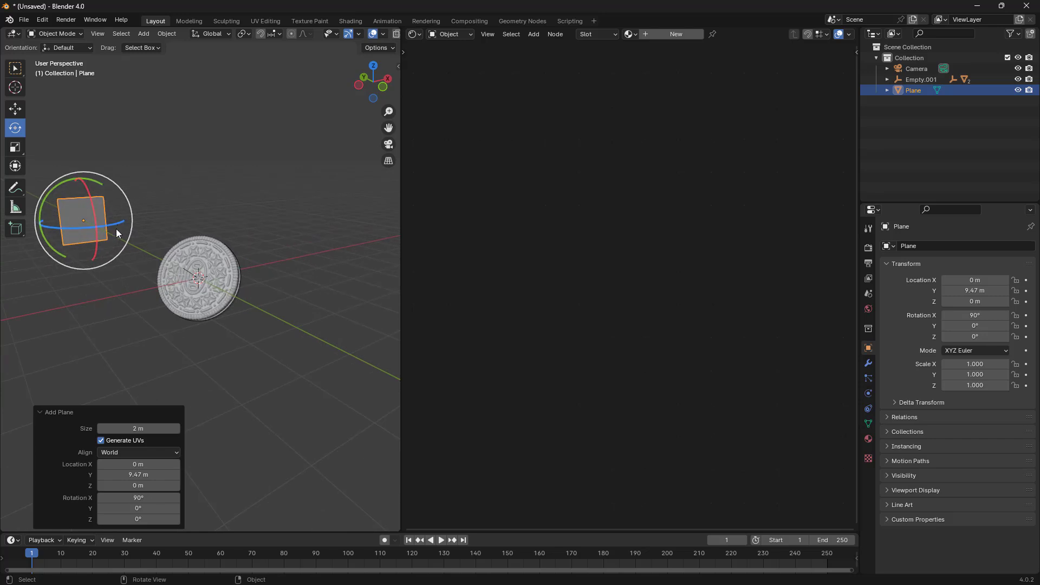
Step: Scale the backdrop plane's mesh by 4 in Edit Mode, return to Object Mode and check its coverage through the camera
{"action": "key", "text": "Tab"}
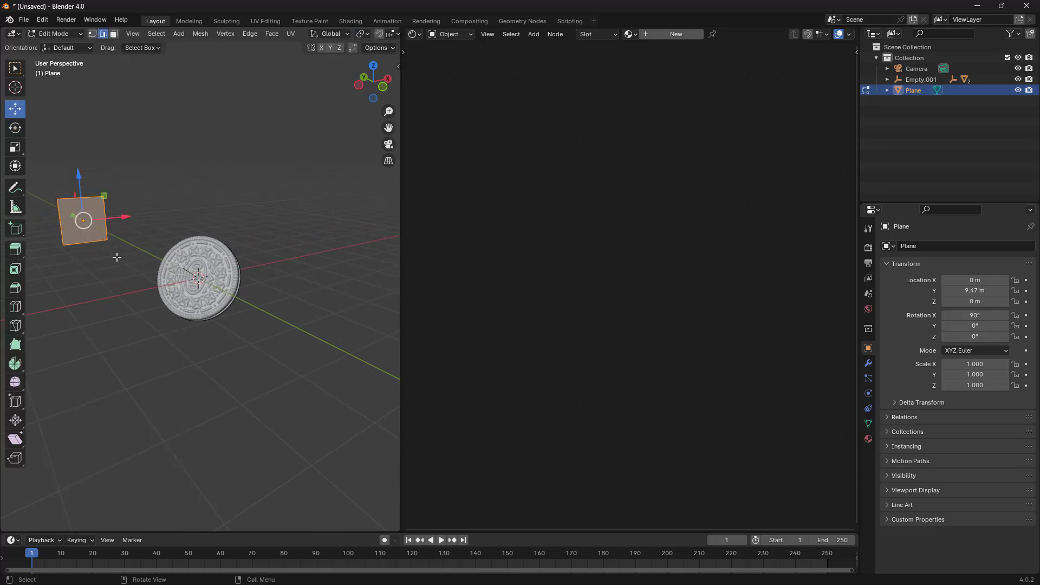
{"action": "key", "text": "s"}
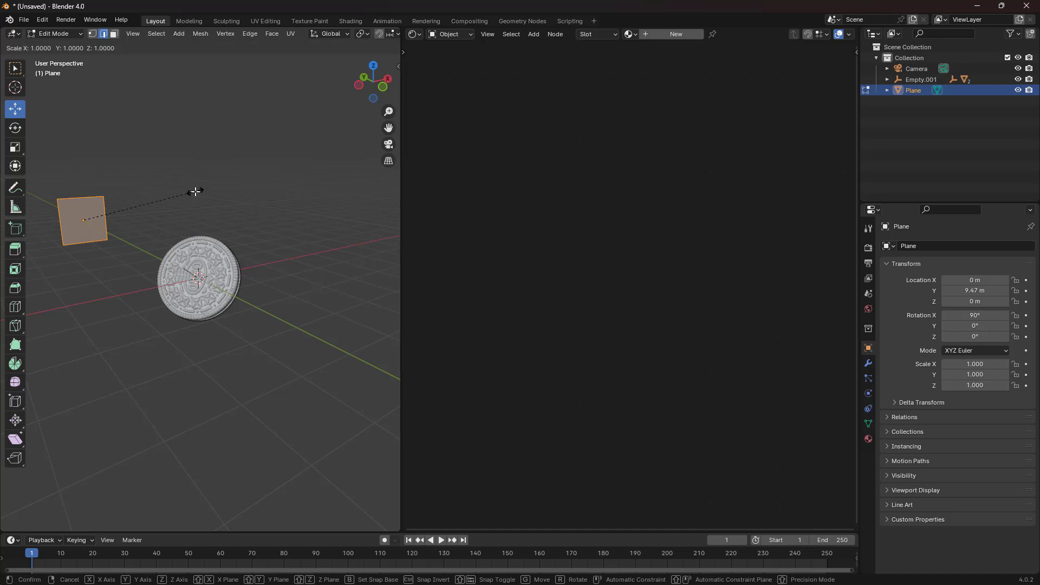
{"action": "key", "text": "4"}
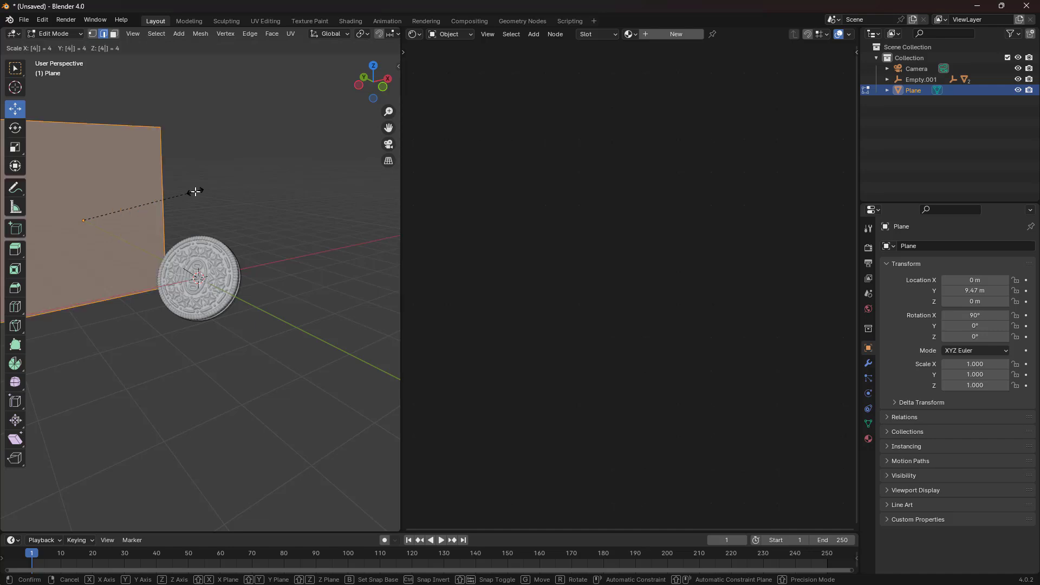
{"action": "key", "text": "Return"}
{"action": "middle_click_drag", "start_coordinate": [195, 190], "coordinate": [202, 238]}
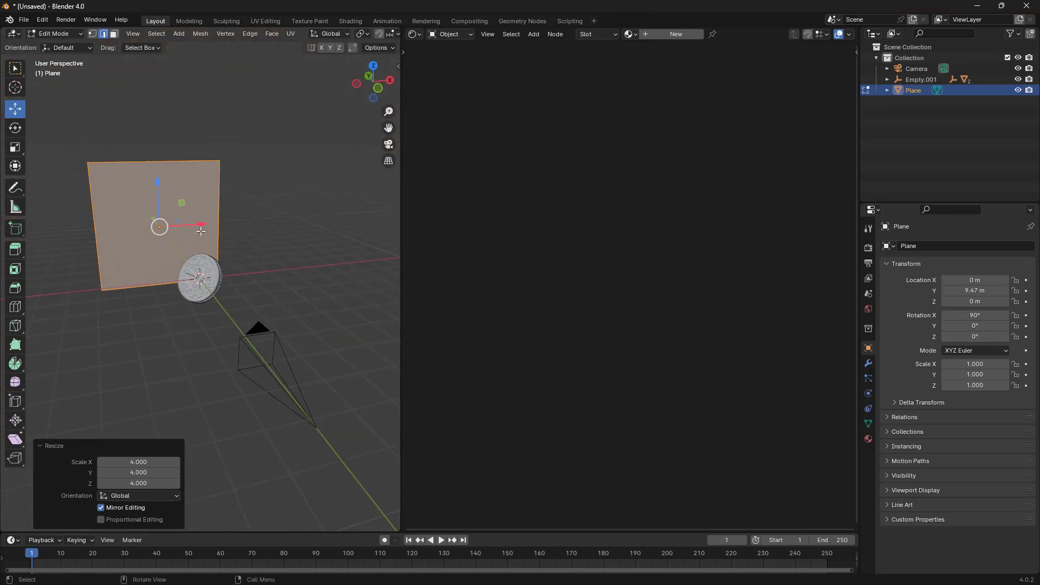
{"action": "key", "text": "KP_0"}
{"action": "scroll", "coordinate": [216, 248], "scroll_direction": "up", "scroll_amount": 3}
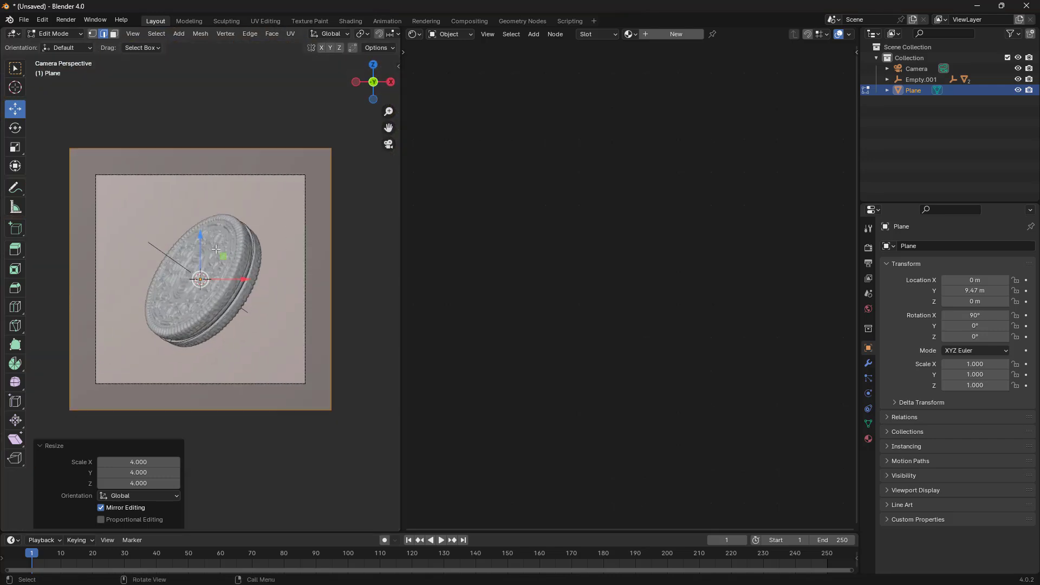
{"action": "scroll", "coordinate": [216, 248], "scroll_direction": "down", "scroll_amount": 5}
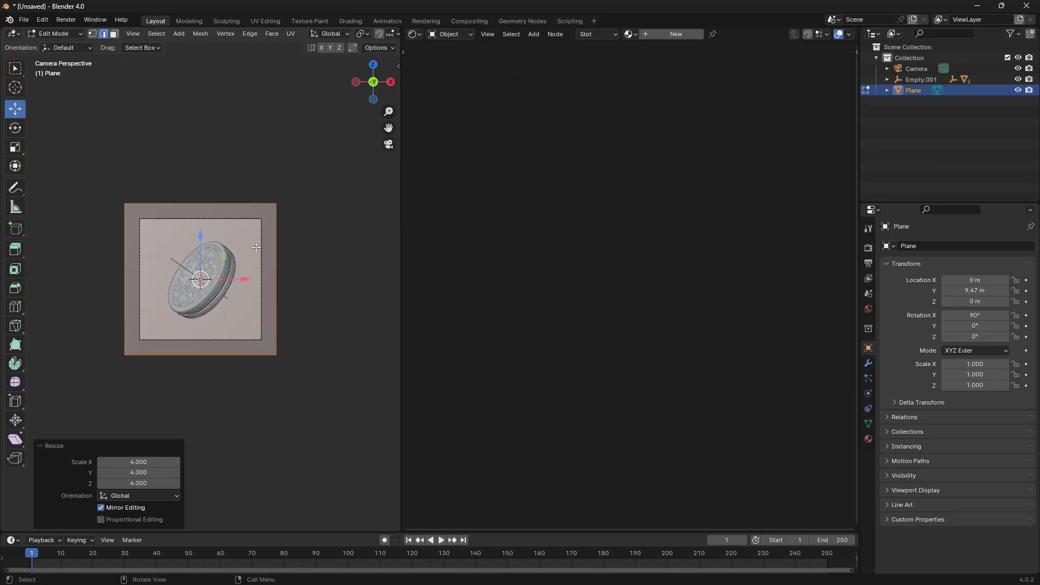
{"action": "middle_click_drag", "start_coordinate": [217, 249], "coordinate": [333, 287]}
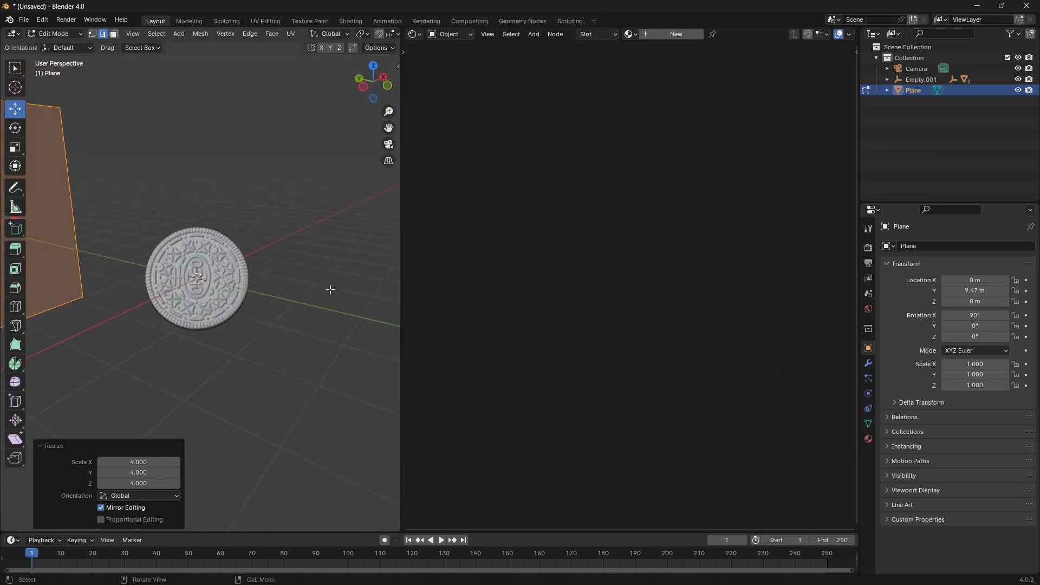
{"action": "key", "text": "Tab"}
{"action": "middle_click_drag", "start_coordinate": [245, 298], "coordinate": [163, 294]}
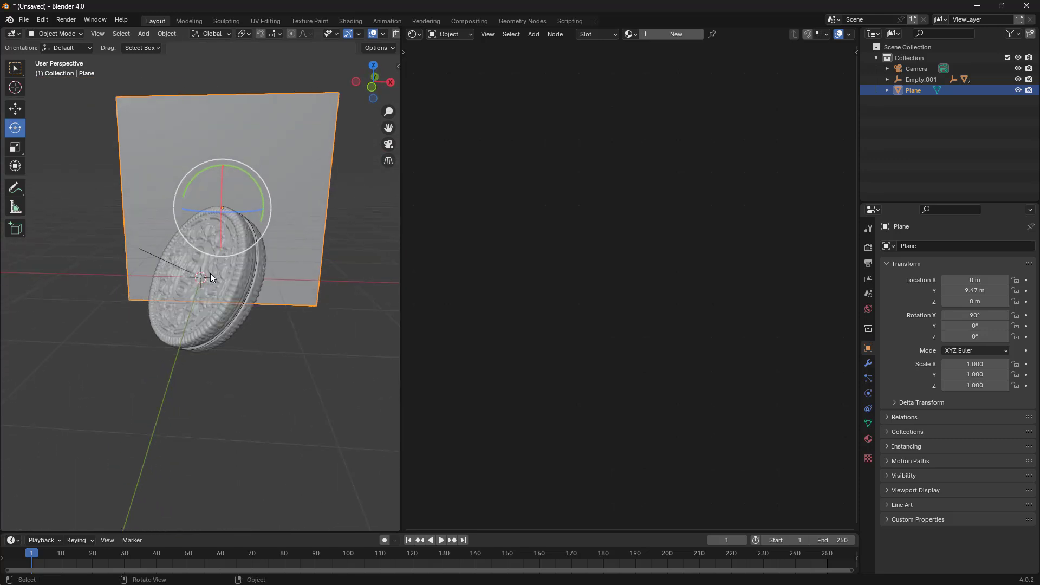
{"action": "key", "text": "KP_0"}
{"action": "scroll", "coordinate": [235, 241], "scroll_direction": "up", "scroll_amount": 3}
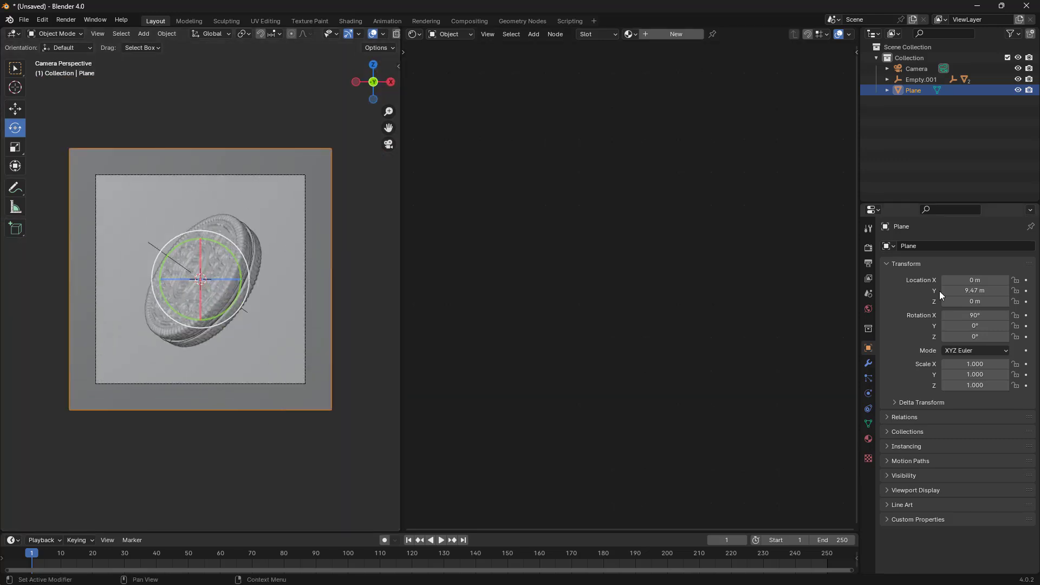
Step: Set the render engine to Cycles and its device to GPU Compute
{"action": "left_click", "coordinate": [869, 248]}
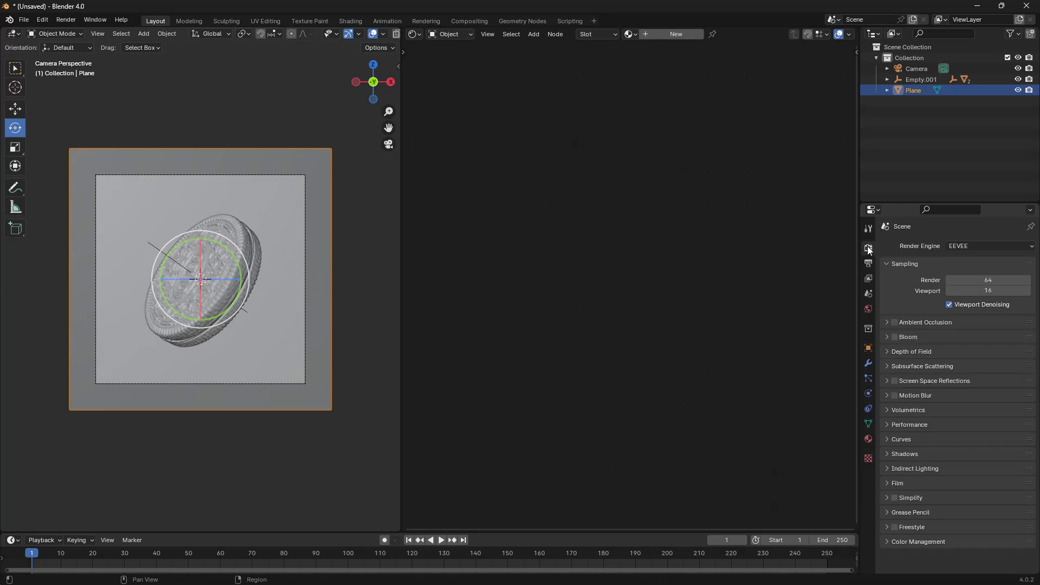
{"action": "left_click", "coordinate": [973, 246]}
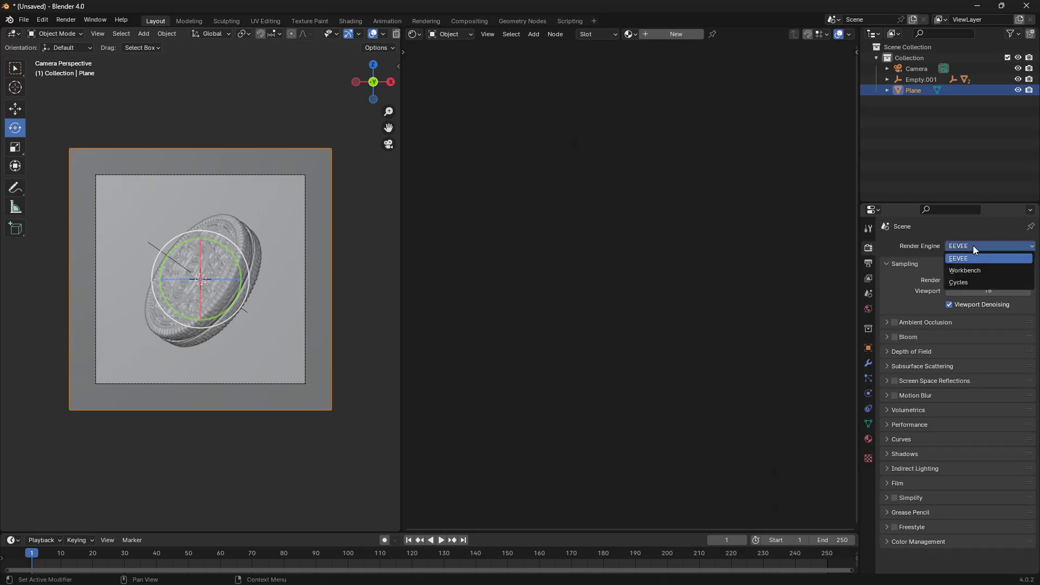
{"action": "left_click", "coordinate": [968, 279]}
{"action": "left_click", "coordinate": [961, 274]}
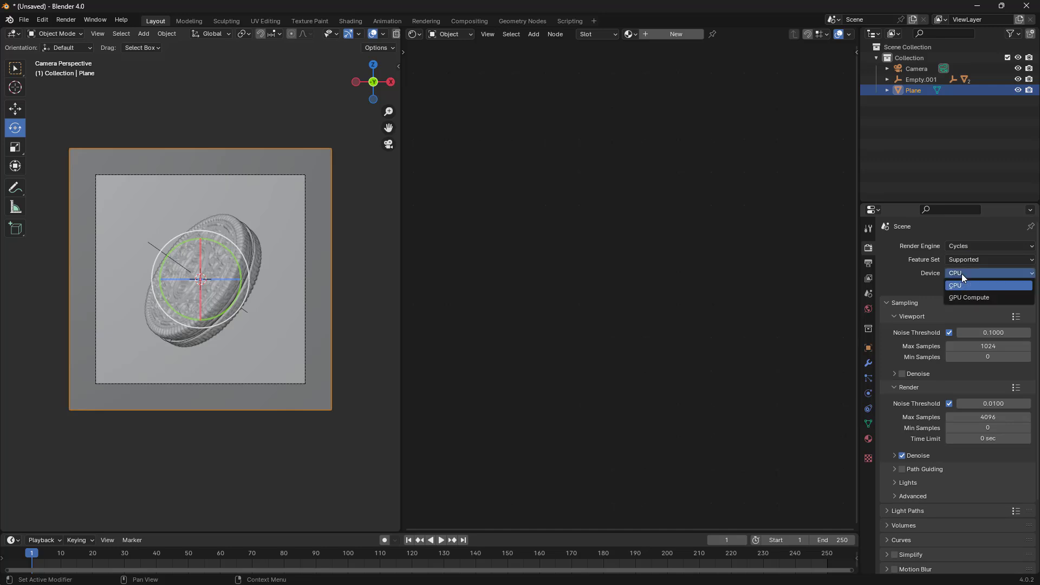
{"action": "left_click", "coordinate": [975, 299]}
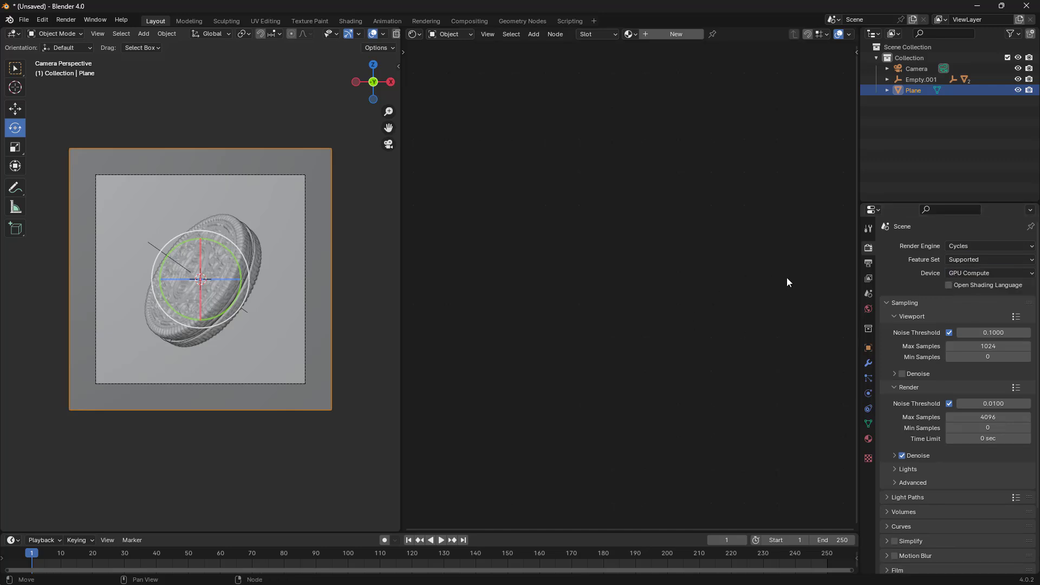
Step: Set the maximum samples to 64 for the viewport and 94 for the final render
{"action": "left_click", "coordinate": [986, 346]}
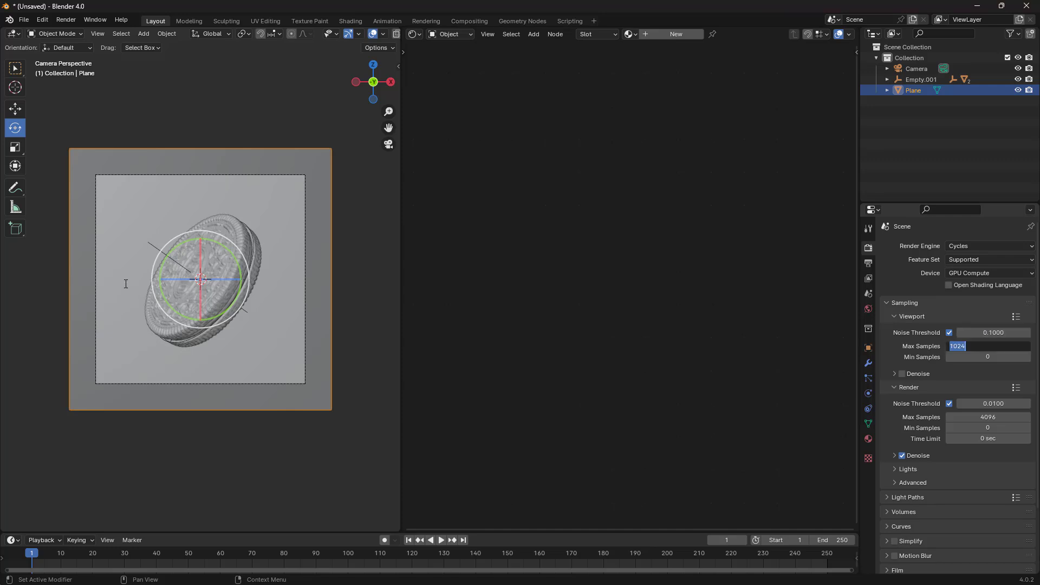
{"action": "type", "text": "64"}
{"action": "key", "text": "Return"}
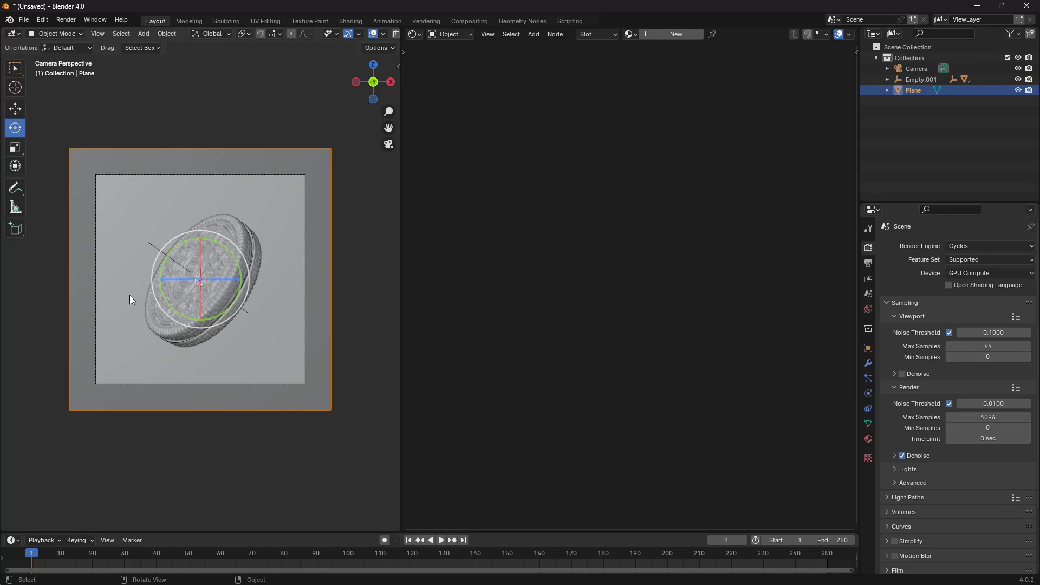
{"action": "left_click", "coordinate": [980, 417]}
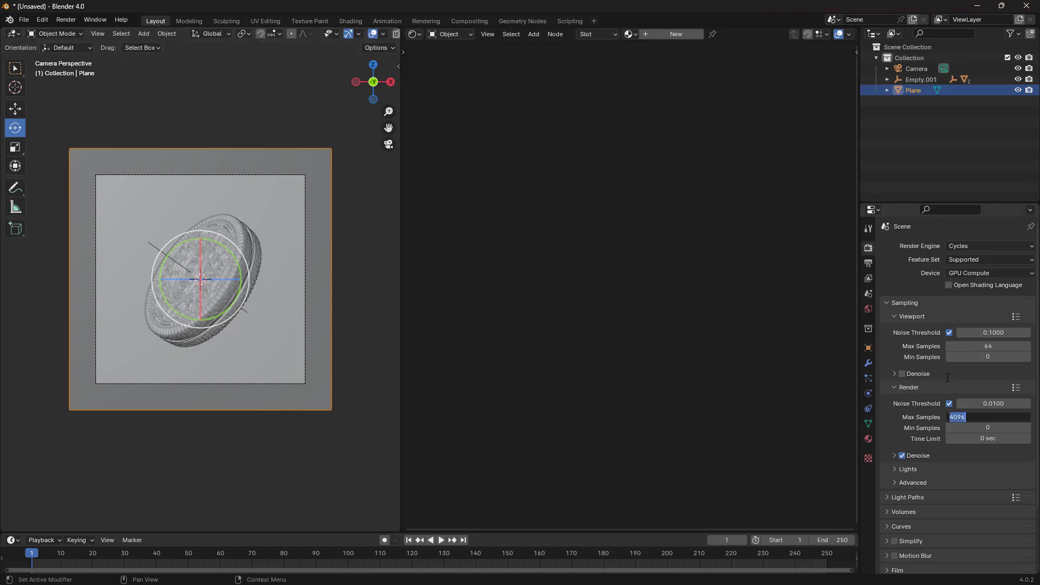
{"action": "type", "text": "94"}
{"action": "key", "text": "Return"}
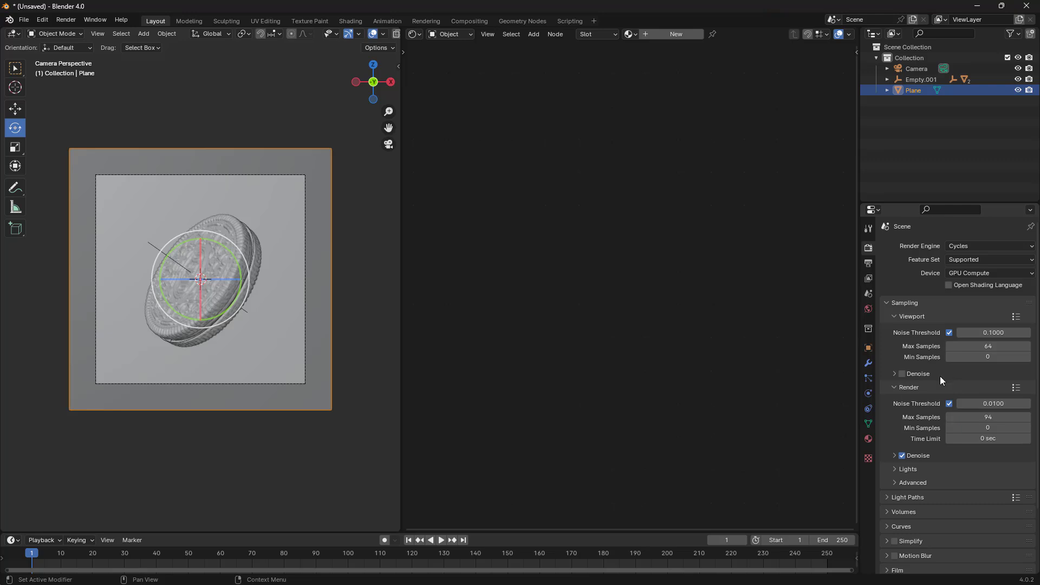
Step: Switch the camera viewport to Rendered shading, open the World settings and deselect the backdrop plane
{"action": "scroll", "coordinate": [225, 311], "scroll_direction": "up", "scroll_amount": 3}
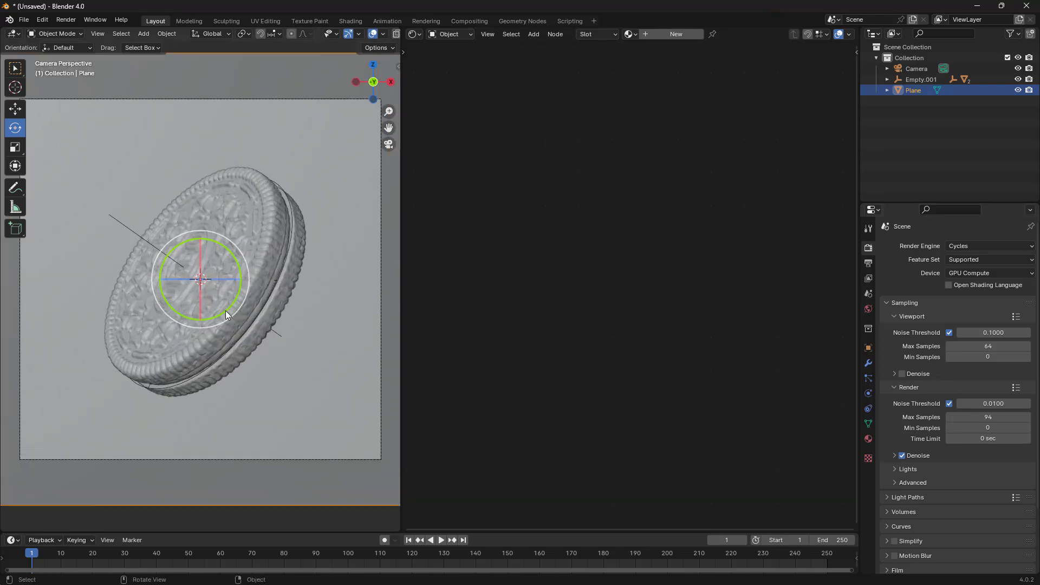
{"action": "scroll", "coordinate": [225, 310], "scroll_direction": "up", "scroll_amount": 5}
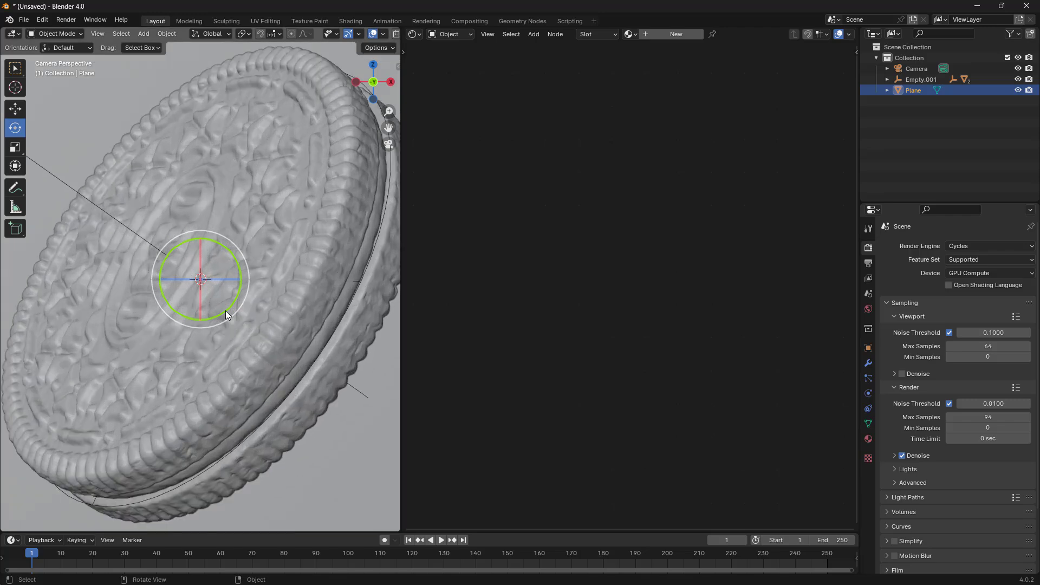
{"action": "scroll", "coordinate": [225, 311], "scroll_direction": "down", "scroll_amount": 8}
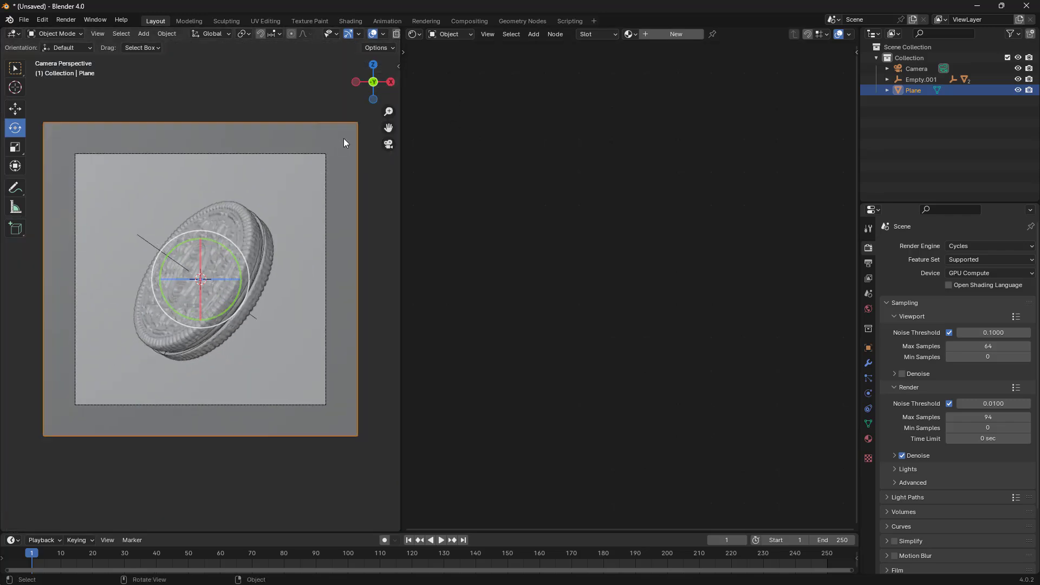
{"action": "scroll", "coordinate": [373, 37], "scroll_direction": "down", "scroll_amount": 3}
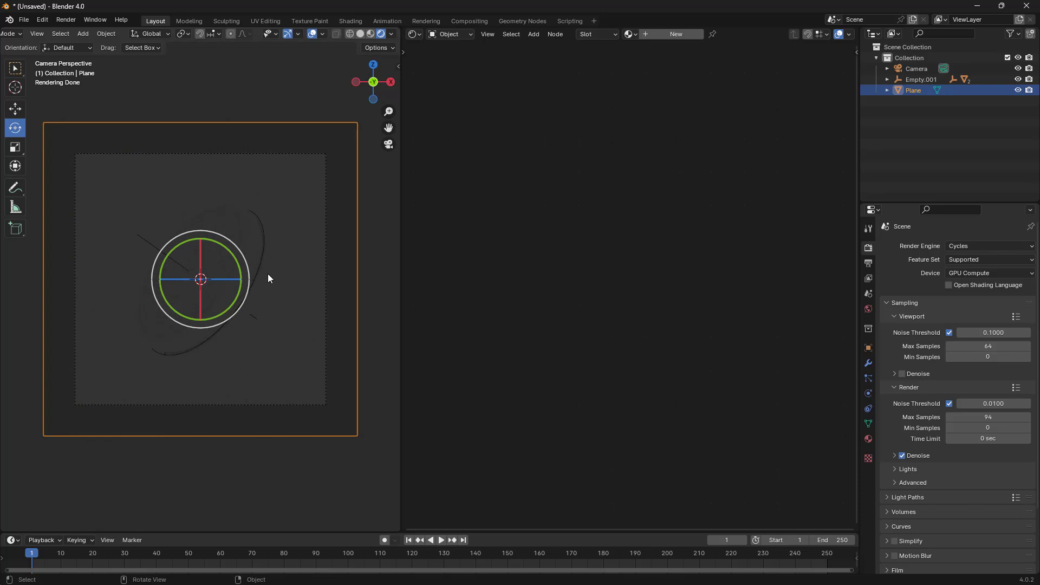
{"action": "scroll", "coordinate": [268, 274], "scroll_direction": "up", "scroll_amount": 2}
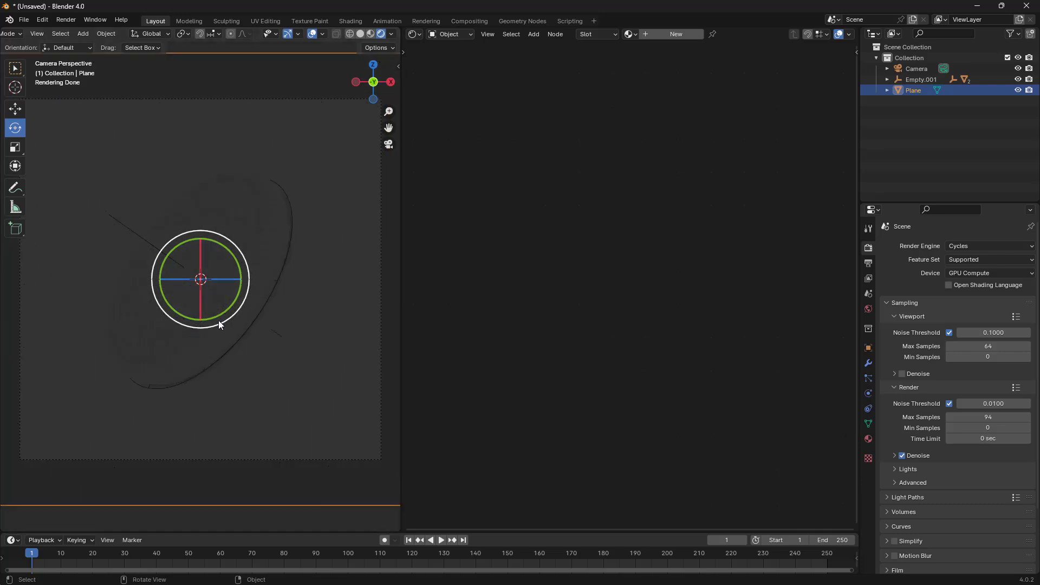
{"action": "scroll", "coordinate": [219, 320], "scroll_direction": "down", "scroll_amount": 3}
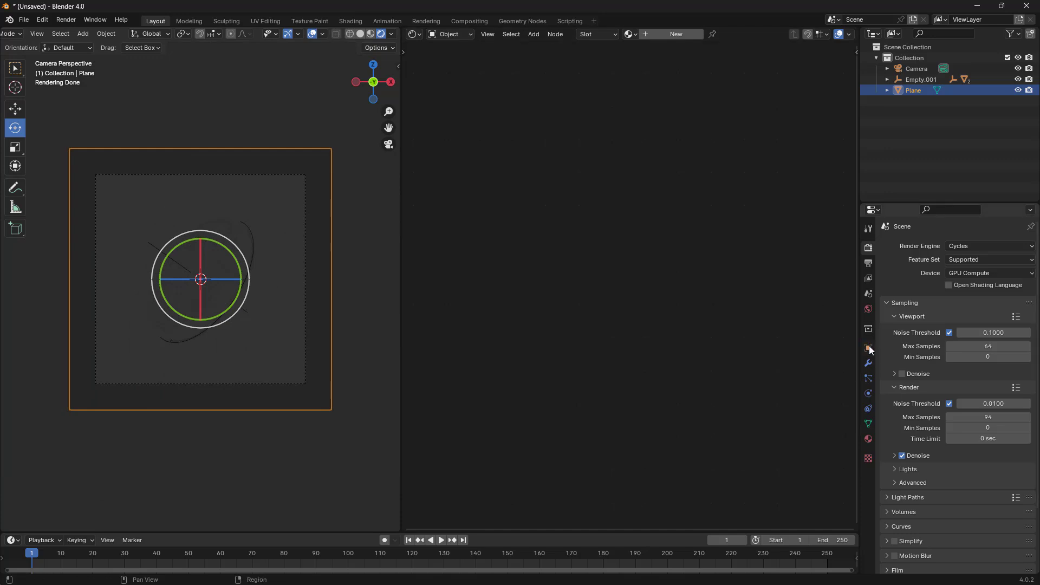
{"action": "left_click", "coordinate": [868, 310]}
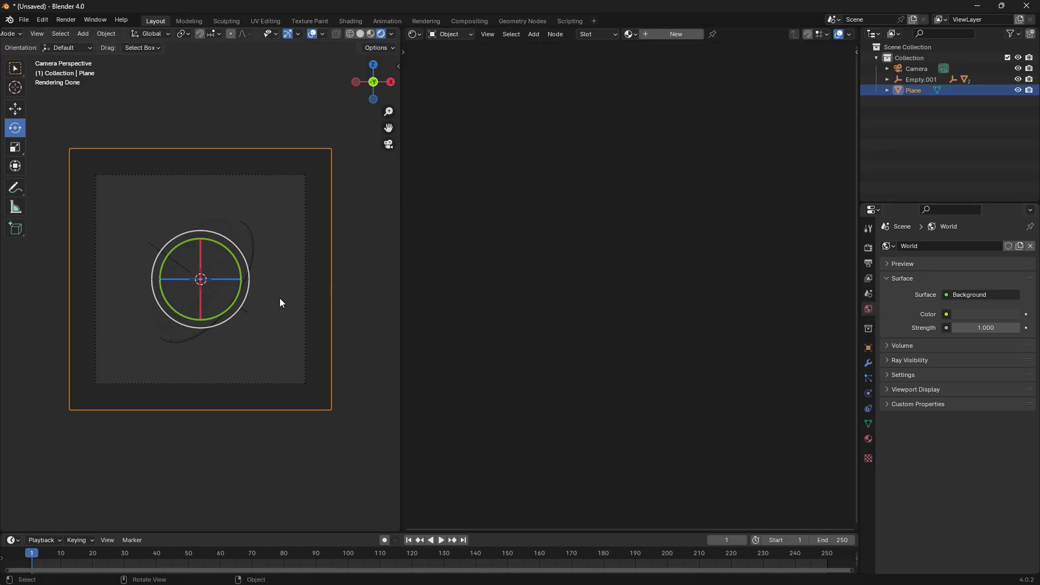
{"action": "left_click", "coordinate": [240, 123]}
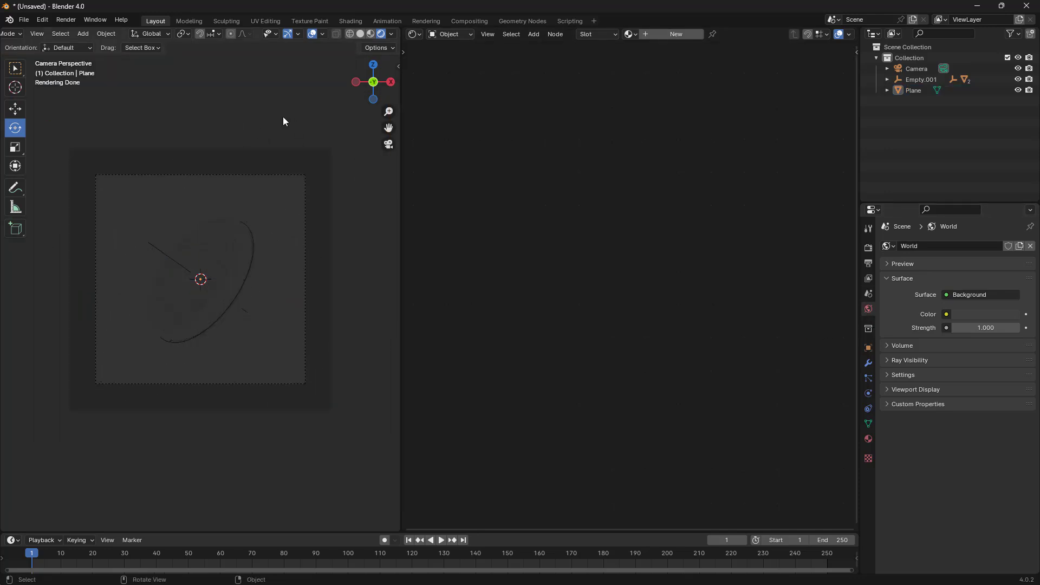
Step: Change the Shader Editor area to a 3D Viewport and add an area light at the cookie's centre
{"action": "left_click", "coordinate": [417, 35]}
{"action": "left_click", "coordinate": [438, 62]}
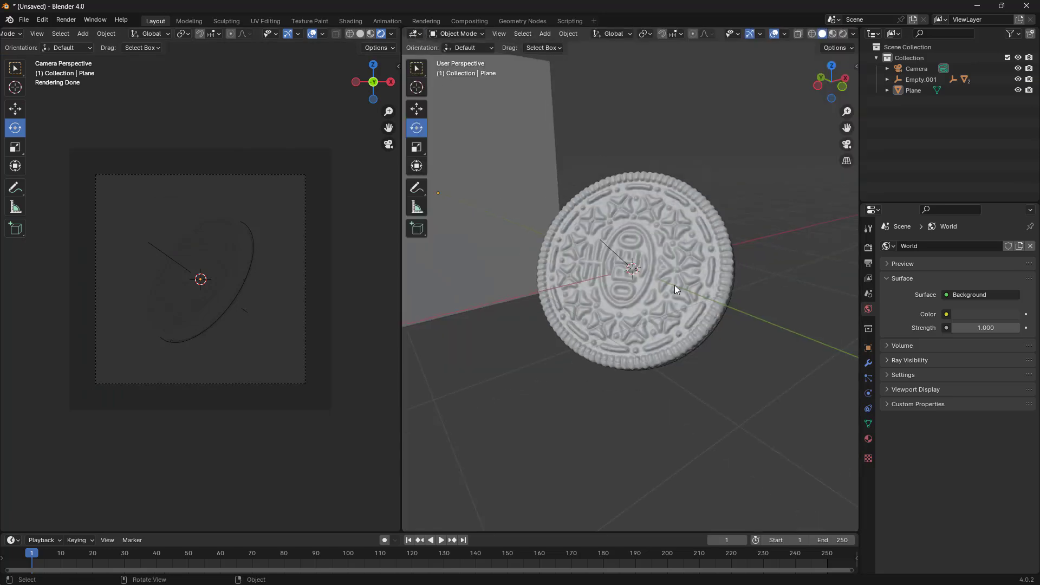
{"action": "scroll", "coordinate": [675, 285], "scroll_direction": "down", "scroll_amount": 4}
{"action": "middle_click_drag", "start_coordinate": [673, 326], "coordinate": [664, 339]}
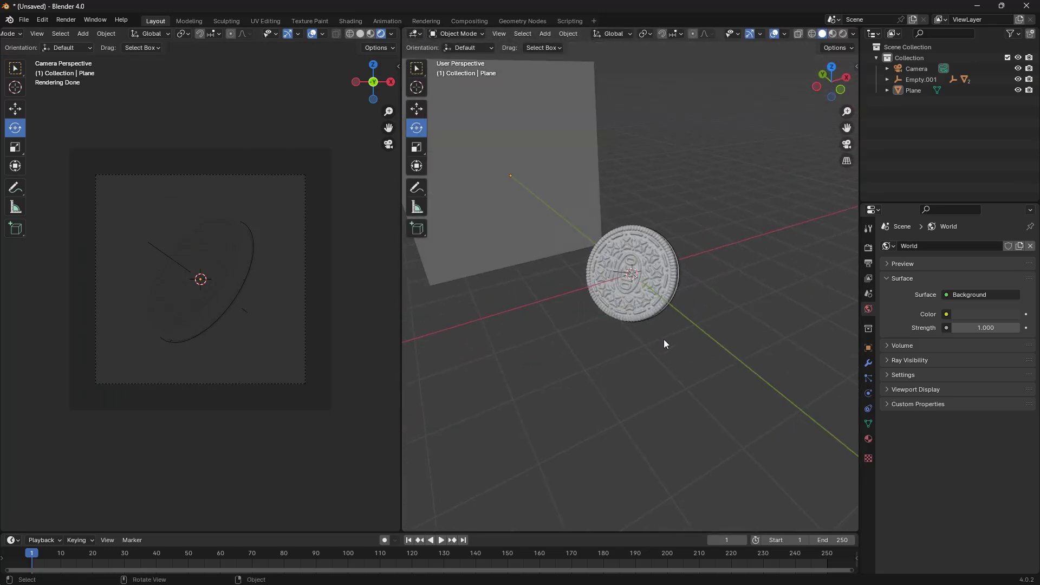
{"action": "key", "text": "shift+a"}
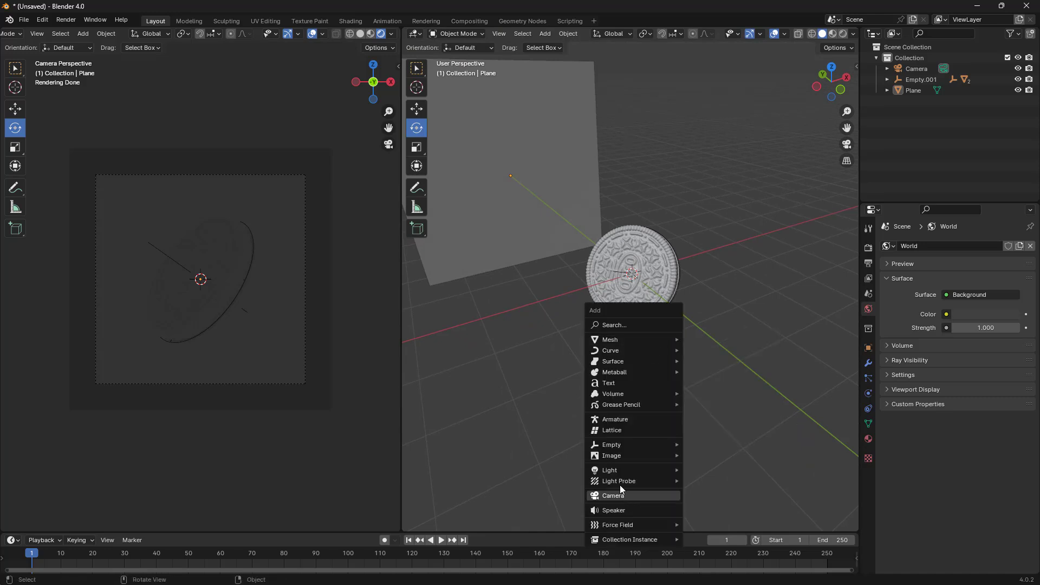
{"action": "mouse_move", "coordinate": [616, 470]}
{"action": "left_click", "coordinate": [717, 503]}
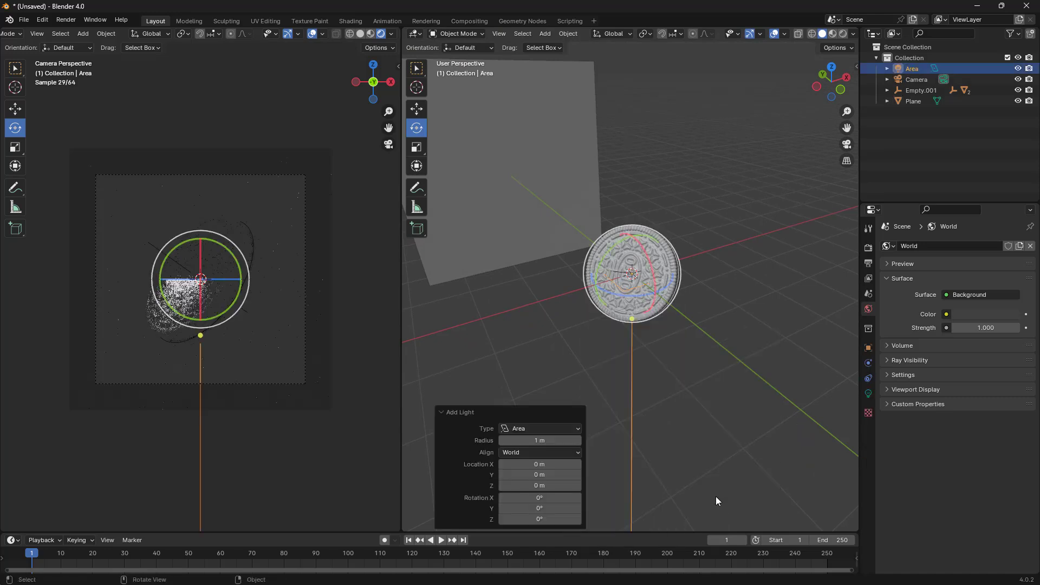
Step: Raise the area light straight up along Z to about 3.06 m above the cookie's centre
{"action": "scroll", "coordinate": [641, 355], "scroll_direction": "up", "scroll_amount": 6}
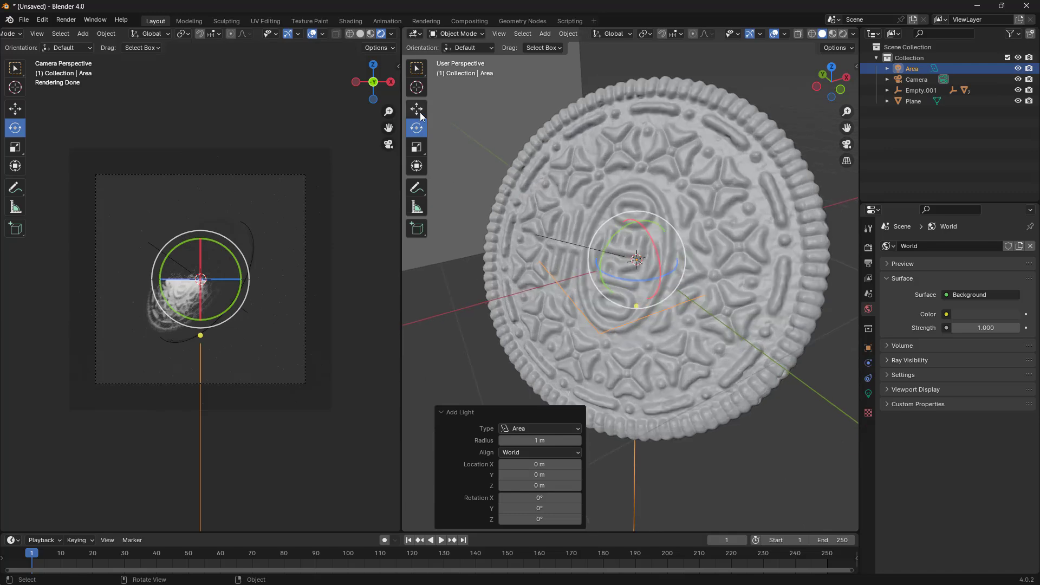
{"action": "left_click", "coordinate": [420, 114]}
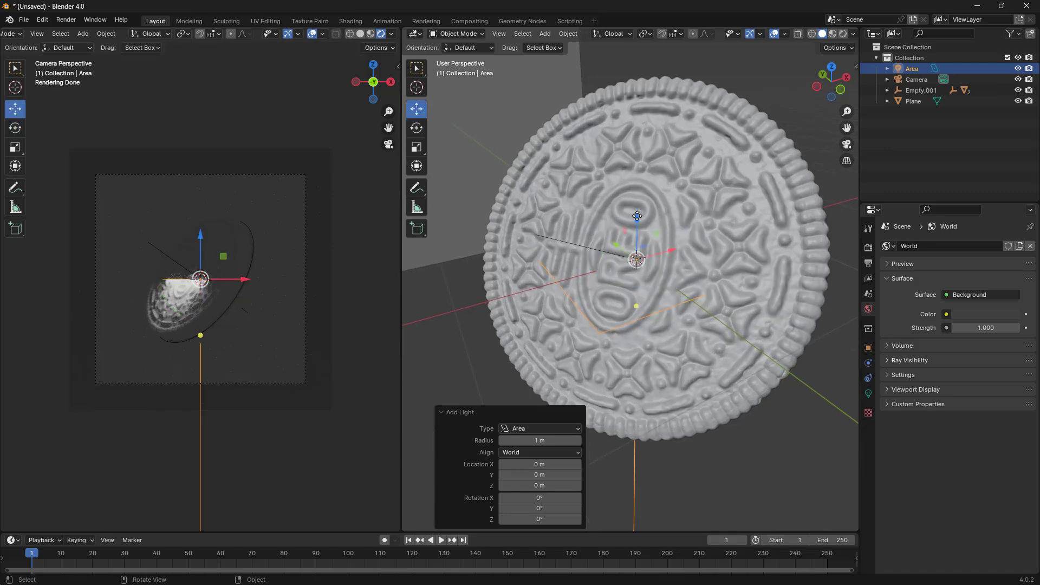
{"action": "left_click_drag", "start_coordinate": [637, 216], "coordinate": [638, 16]}
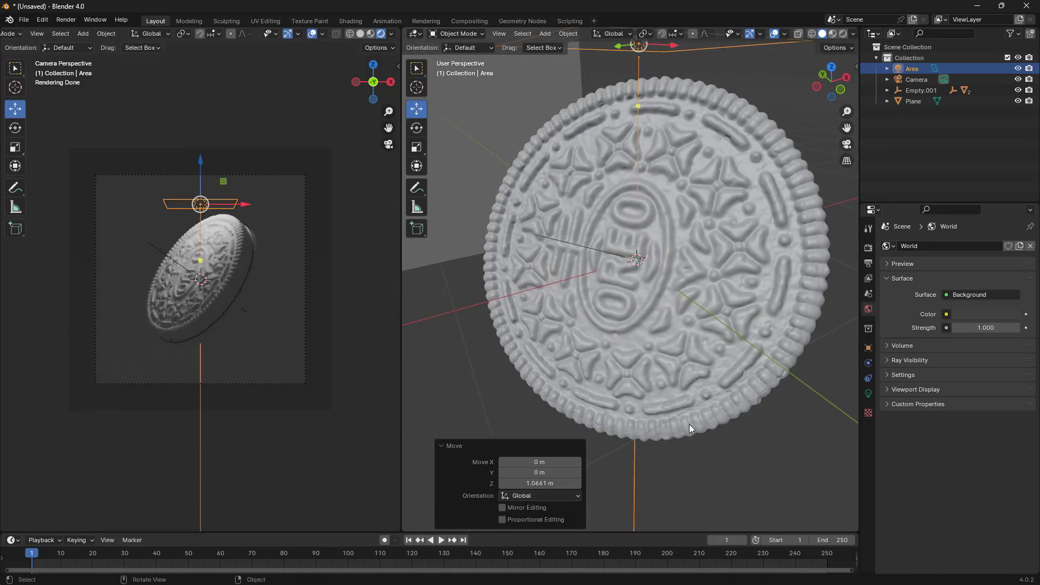
{"action": "scroll", "coordinate": [690, 424], "scroll_direction": "down", "scroll_amount": 6}
{"action": "left_click_drag", "start_coordinate": [632, 166], "coordinate": [648, 58]}
{"action": "scroll", "coordinate": [696, 265], "scroll_direction": "up", "scroll_amount": 1}
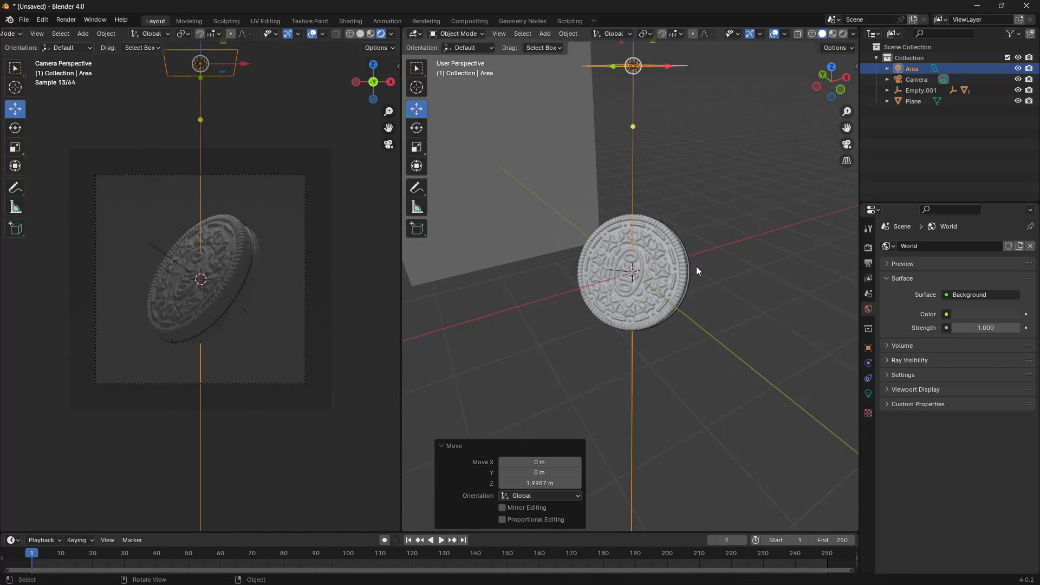
Step: Set the area light's power to 200 W
{"action": "scroll", "coordinate": [696, 266], "scroll_direction": "up", "scroll_amount": 1}
{"action": "middle_click_drag", "start_coordinate": [697, 265], "coordinate": [697, 298]}
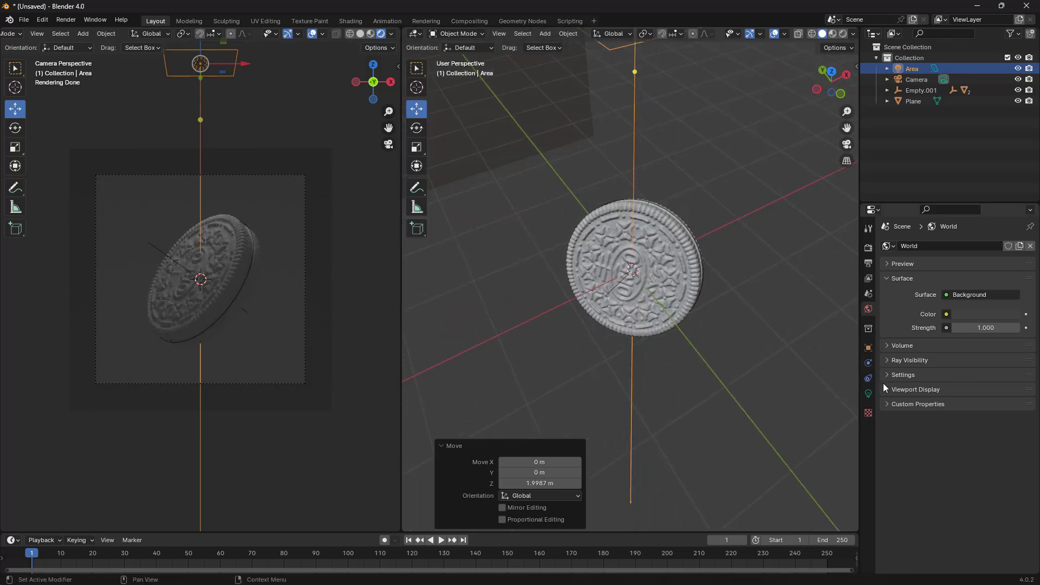
{"action": "left_click", "coordinate": [868, 394]}
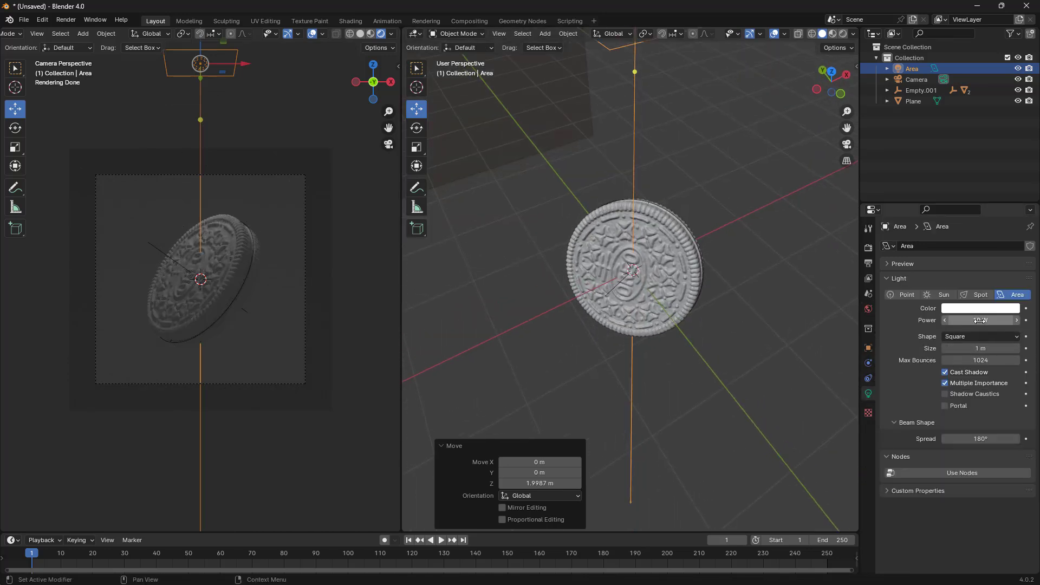
{"action": "left_click", "coordinate": [981, 320]}
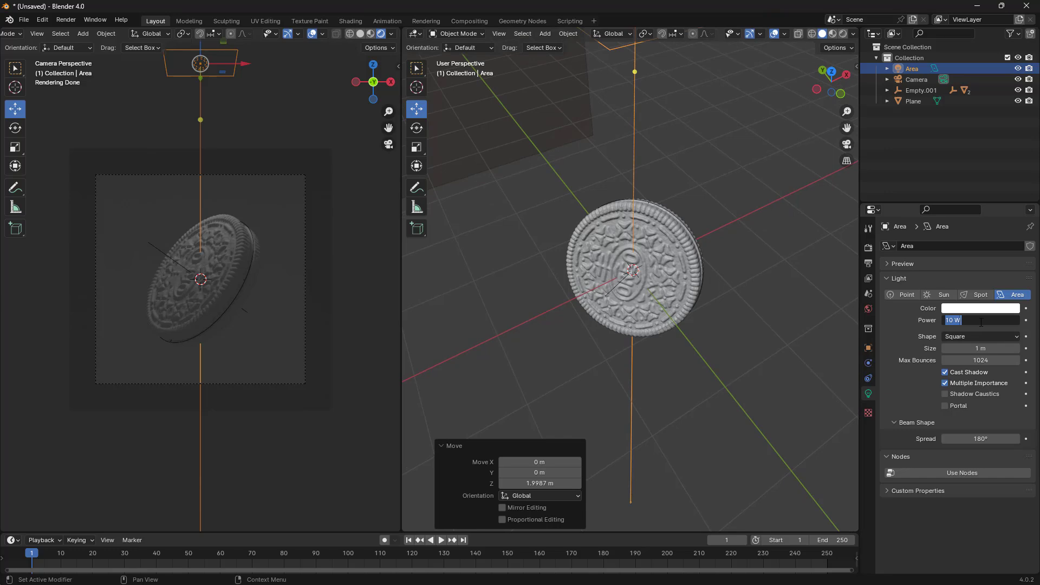
{"action": "type", "text": "200"}
{"action": "key", "text": "Return"}
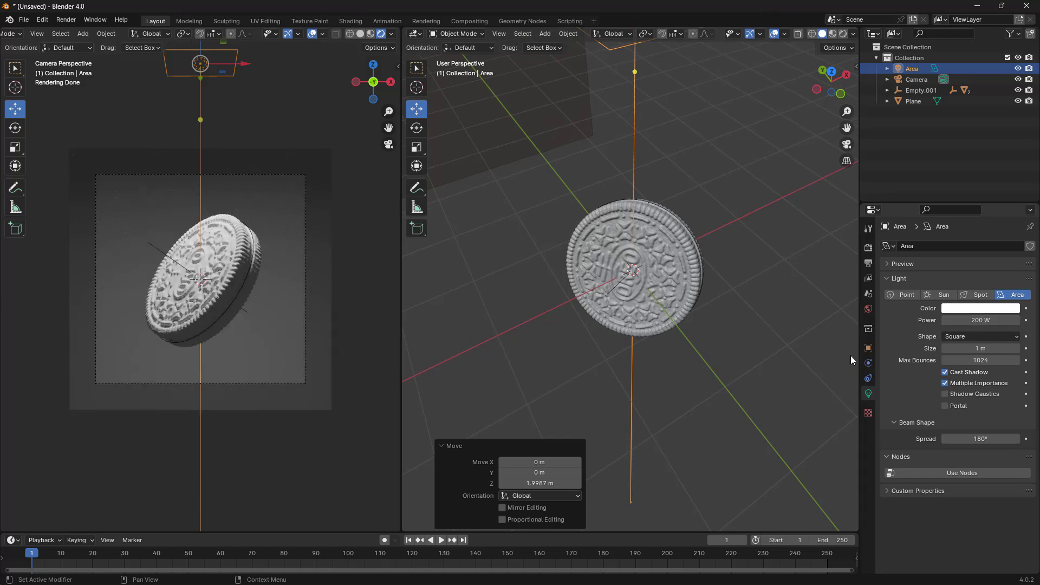
Step: Limit the rendered preview to the camera frame with a render region and inspect the lighting on the cookie
{"action": "scroll", "coordinate": [219, 312], "scroll_direction": "up", "scroll_amount": 3}
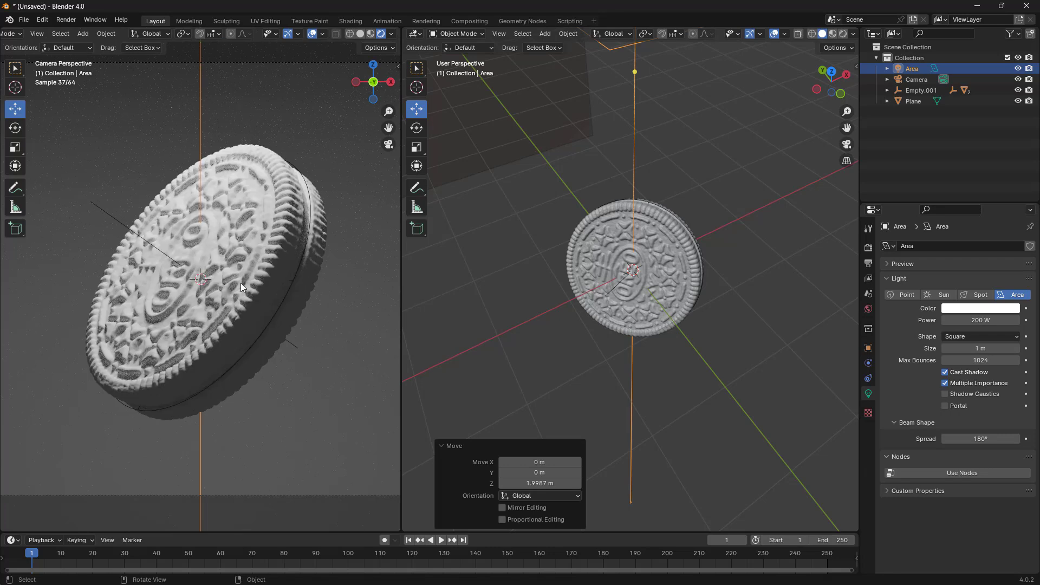
{"action": "scroll", "coordinate": [233, 299], "scroll_direction": "down", "scroll_amount": 5}
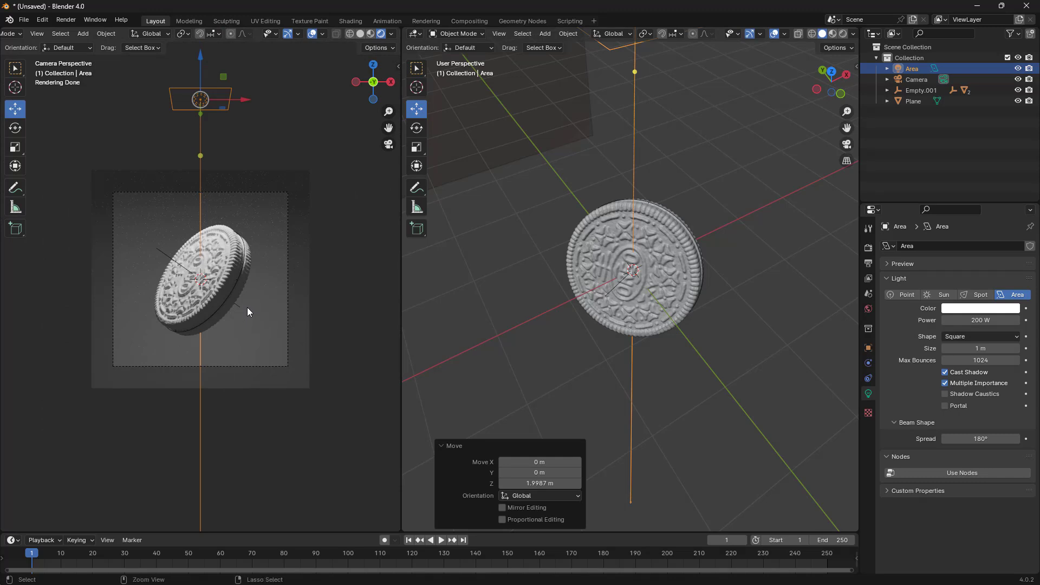
{"action": "key", "text": "ctrl+b"}
{"action": "left_click_drag", "start_coordinate": [110, 190], "coordinate": [290, 369]}
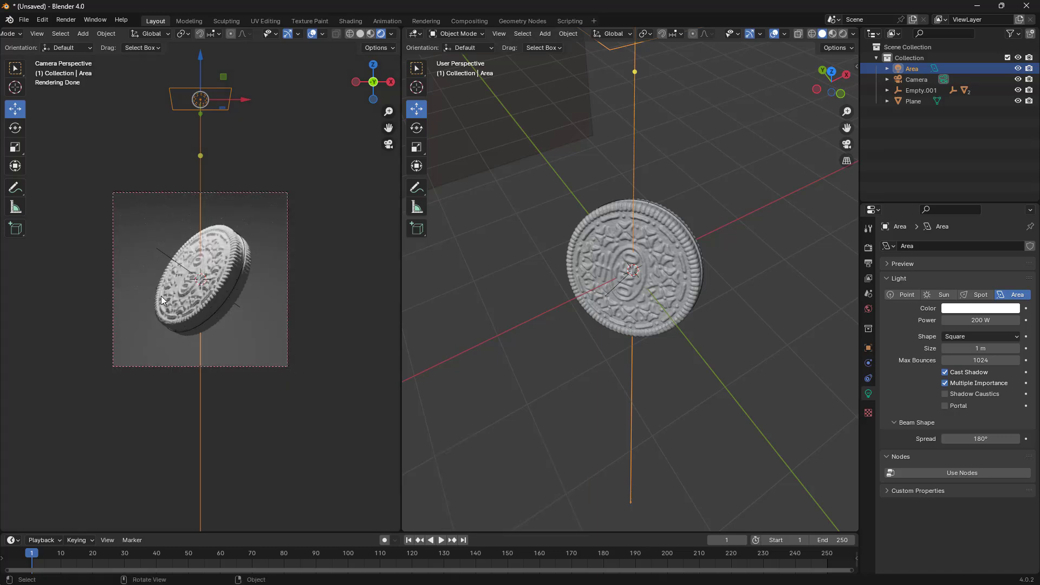
{"action": "scroll", "coordinate": [161, 296], "scroll_direction": "up", "scroll_amount": 3}
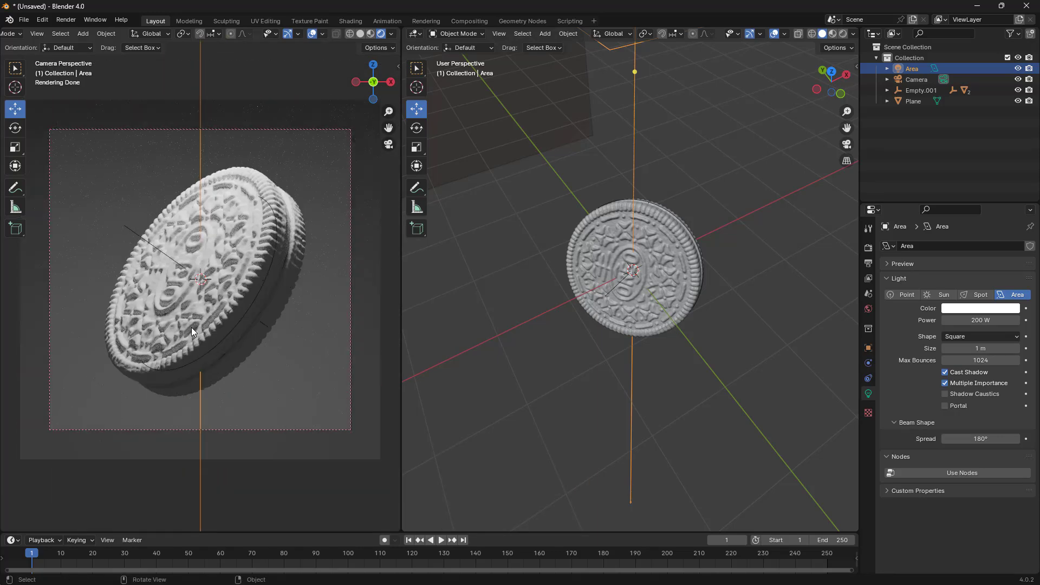
{"action": "scroll", "coordinate": [196, 333], "scroll_direction": "up", "scroll_amount": 3}
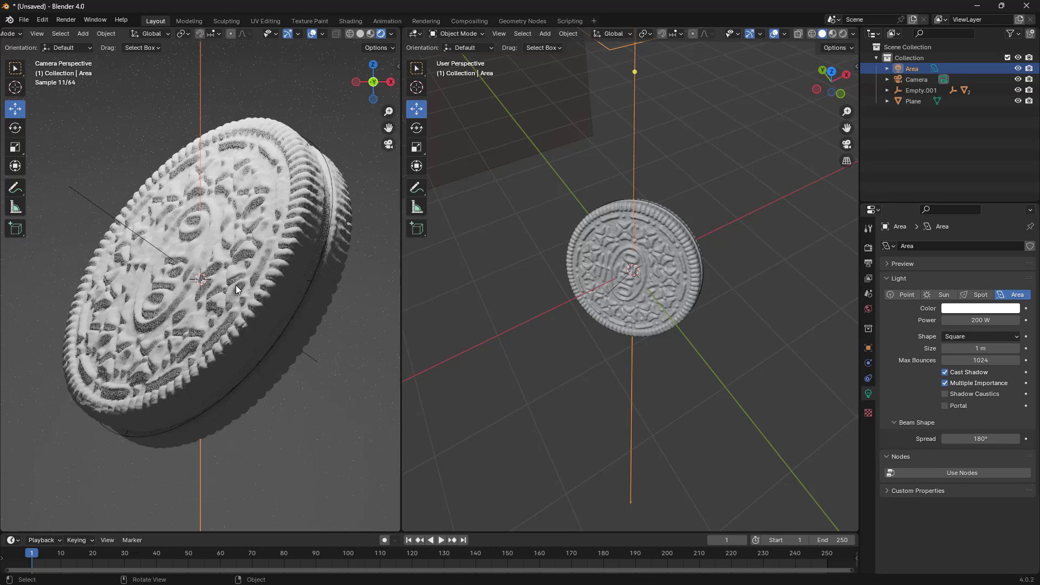
{"action": "scroll", "coordinate": [235, 291], "scroll_direction": "down", "scroll_amount": 2}
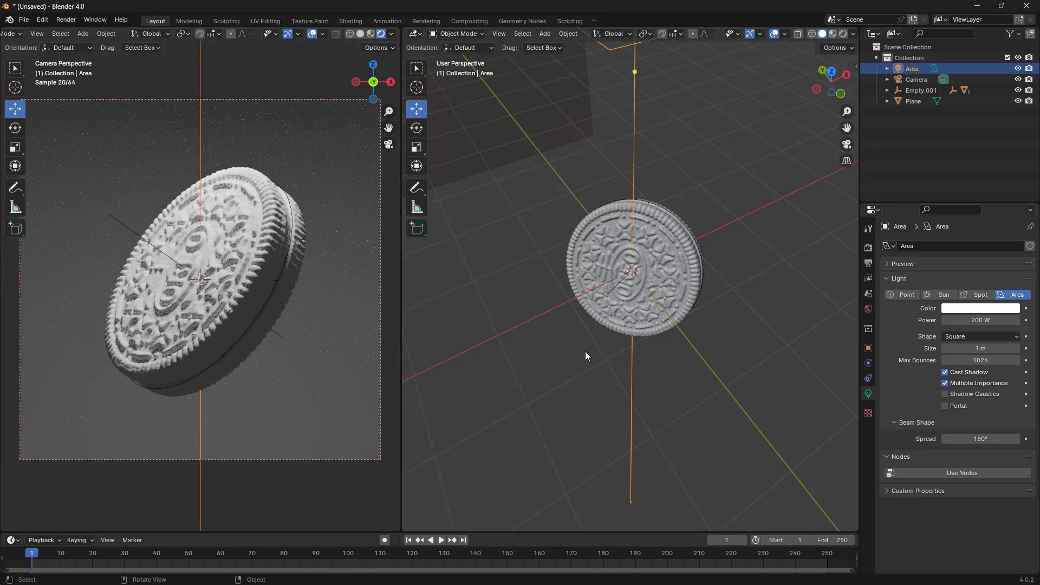
{"action": "scroll", "coordinate": [585, 351], "scroll_direction": "down", "scroll_amount": 5}
{"action": "middle_click_drag", "start_coordinate": [616, 327], "coordinate": [591, 336]}
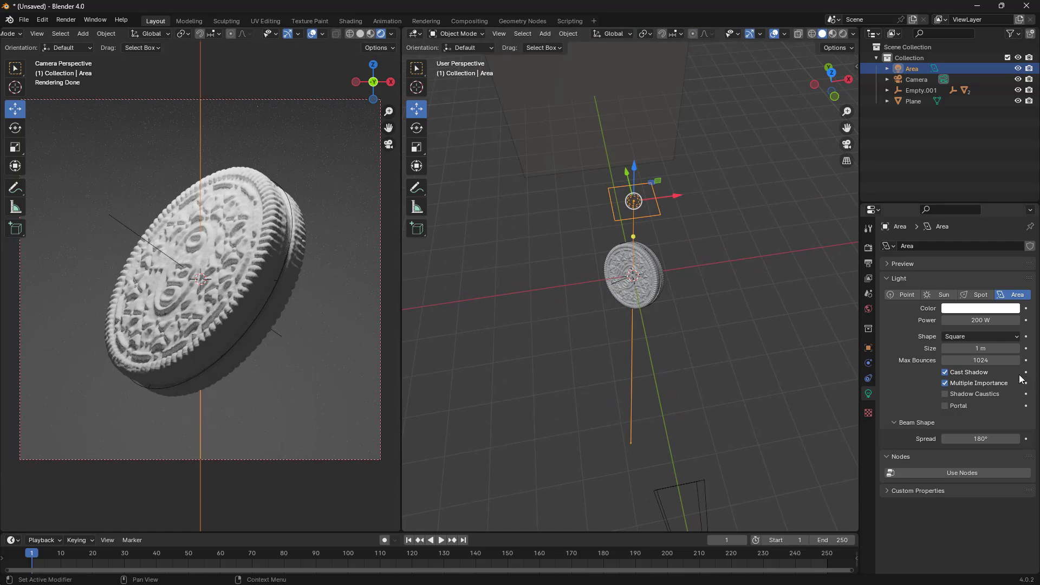
Step: Enlarge the area light above the cookie to about 2.02 m and raise it about 1.10 m along Z
{"action": "left_click_drag", "start_coordinate": [981, 349], "coordinate": [1019, 348]}
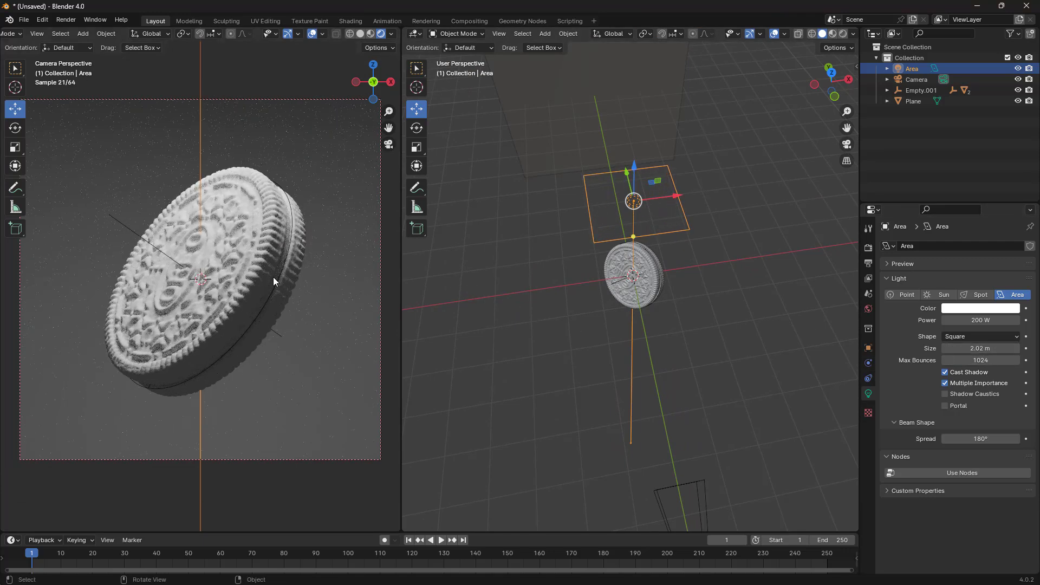
{"action": "scroll", "coordinate": [235, 200], "scroll_direction": "down", "scroll_amount": 1}
{"action": "middle_click_drag", "start_coordinate": [711, 222], "coordinate": [641, 190]}
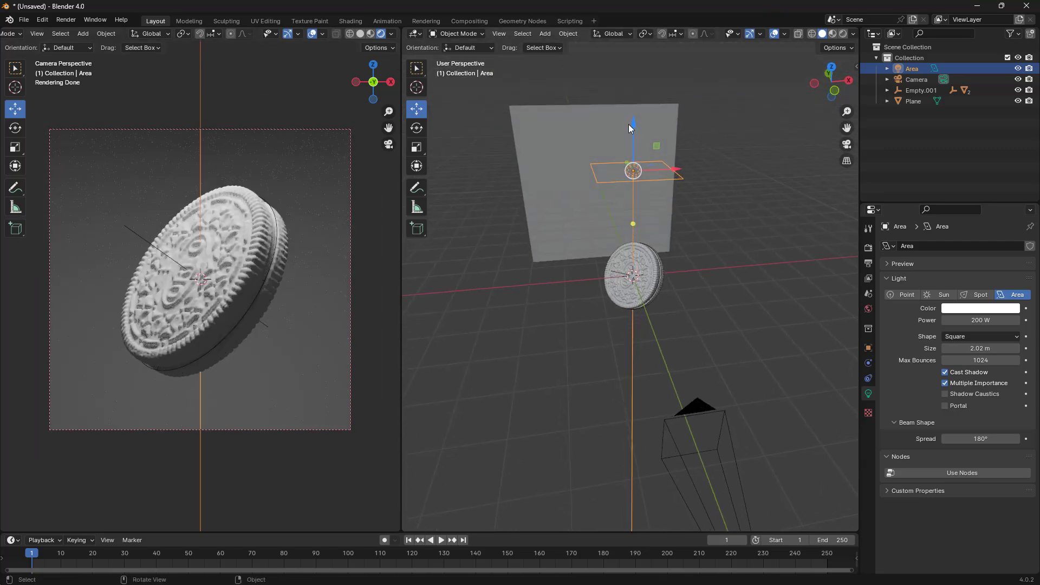
{"action": "left_click_drag", "start_coordinate": [633, 124], "coordinate": [635, 72]}
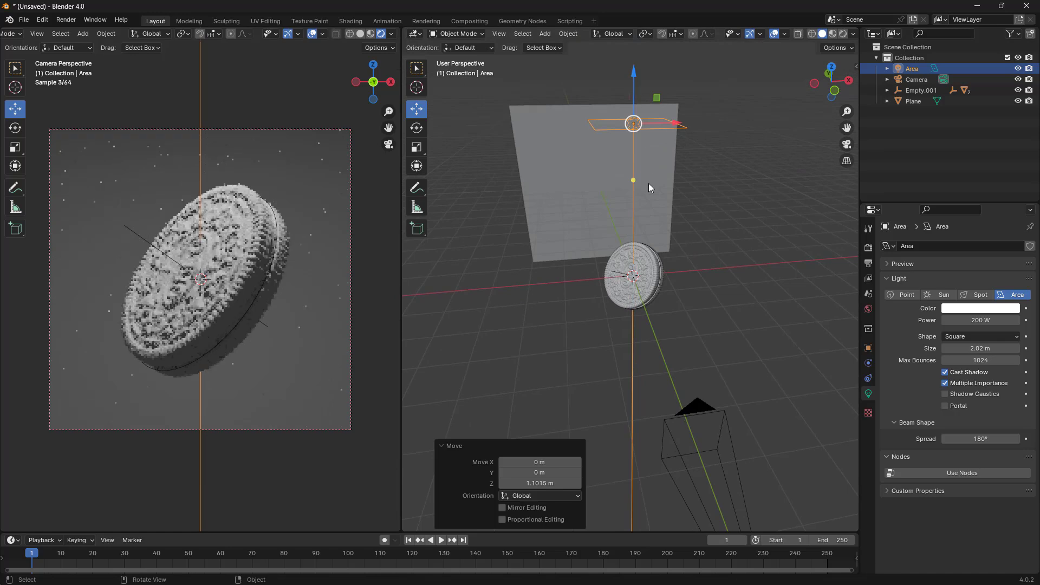
{"action": "middle_click_drag", "start_coordinate": [615, 299], "coordinate": [580, 315]}
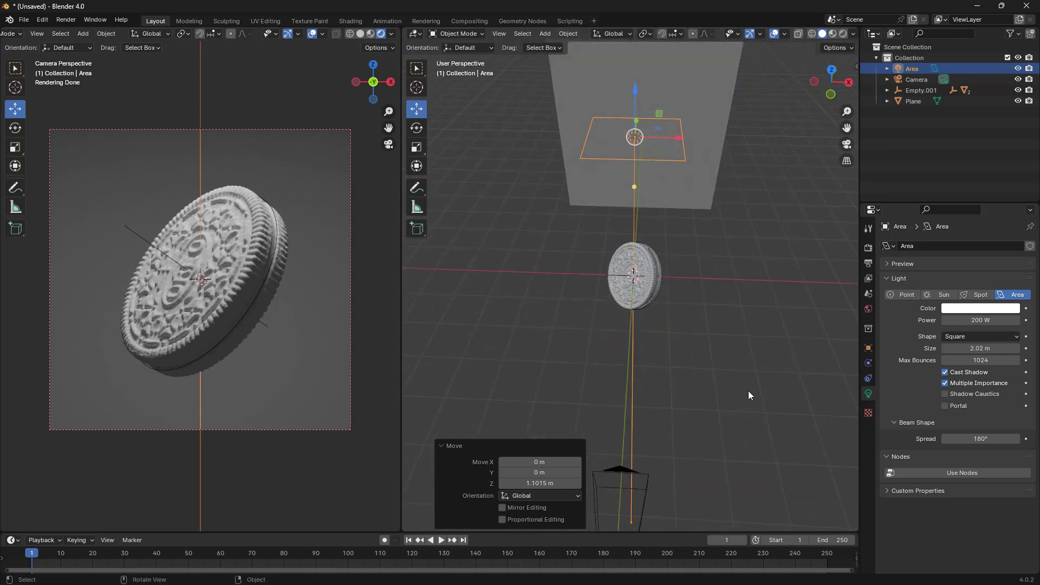
Step: Add a second area light at the cookie's centre and move it about -3.53 m along X
{"action": "key", "text": "shift+a"}
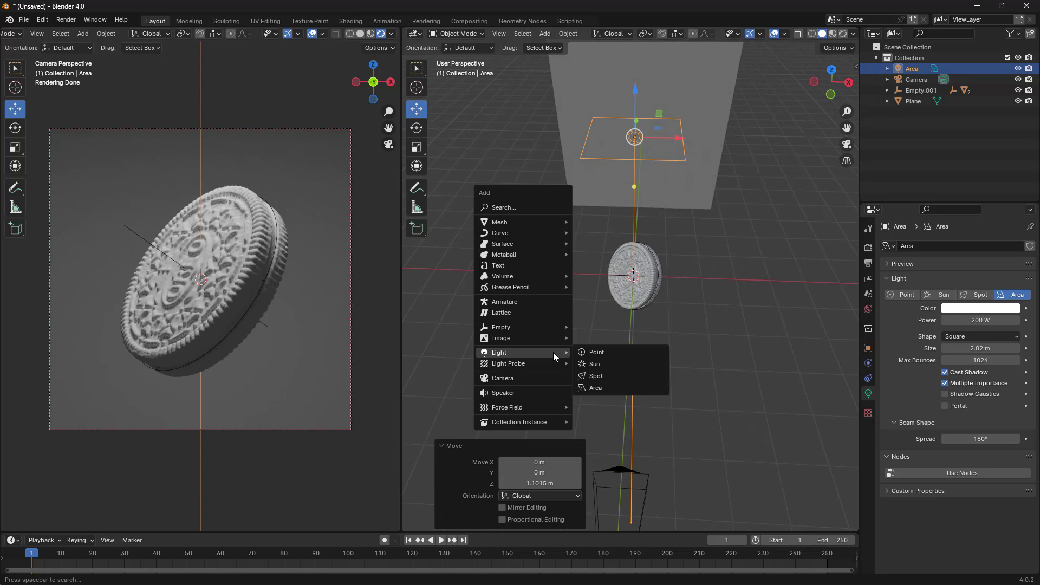
{"action": "mouse_move", "coordinate": [513, 347]}
{"action": "left_click", "coordinate": [613, 389]}
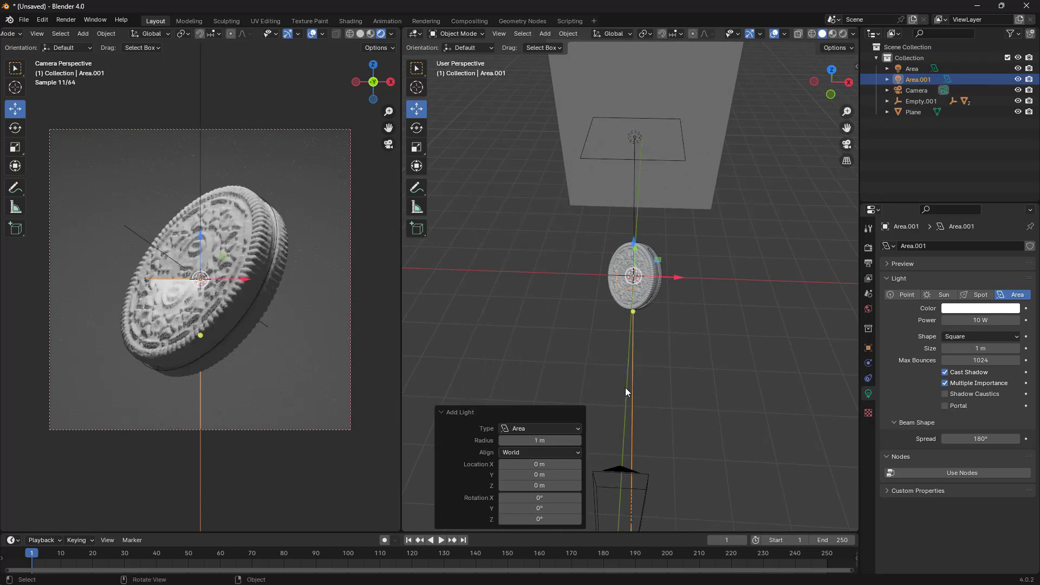
{"action": "scroll", "coordinate": [691, 312], "scroll_direction": "up", "scroll_amount": 3}
{"action": "mouse_move", "coordinate": [677, 330]}
{"action": "middle_mouse_down"}
{"action": "mouse_move", "coordinate": [762, 315]}
{"action": "mouse_move", "coordinate": [699, 339]}
{"action": "mouse_move", "coordinate": [665, 314]}
{"action": "middle_mouse_up"}
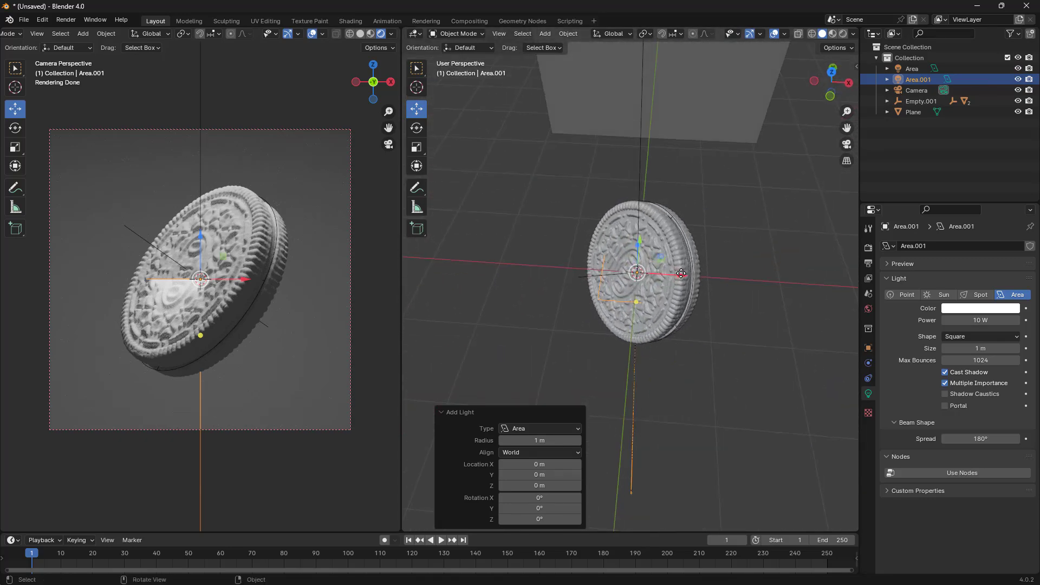
{"action": "left_click_drag", "start_coordinate": [667, 273], "coordinate": [425, 268]}
{"action": "scroll", "coordinate": [487, 295], "scroll_direction": "down", "scroll_amount": 4}
{"action": "middle_click_drag", "start_coordinate": [487, 295], "coordinate": [537, 282]}
Step: Rotate the second area light -90° about the global Y axis to face the cookie
{"action": "left_click", "coordinate": [416, 128]}
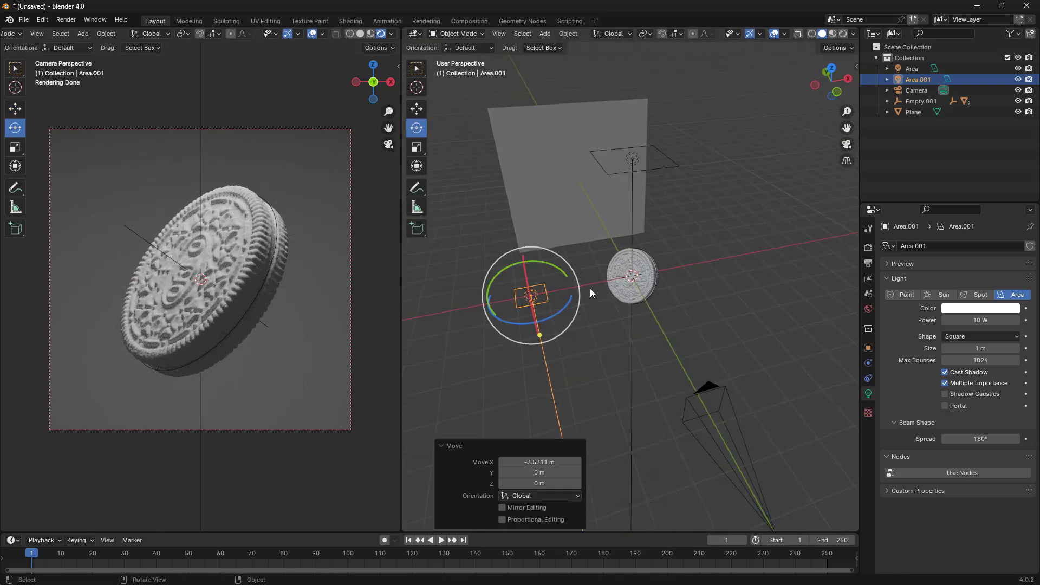
{"action": "left_click_drag", "start_coordinate": [542, 262], "coordinate": [504, 92]}
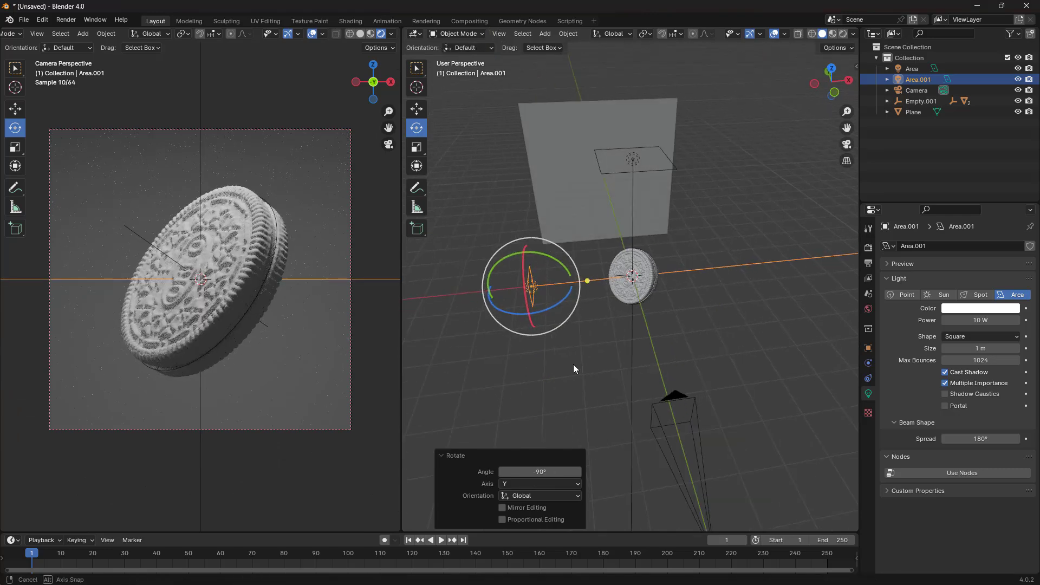
{"action": "middle_click_drag", "start_coordinate": [573, 364], "coordinate": [645, 345]}
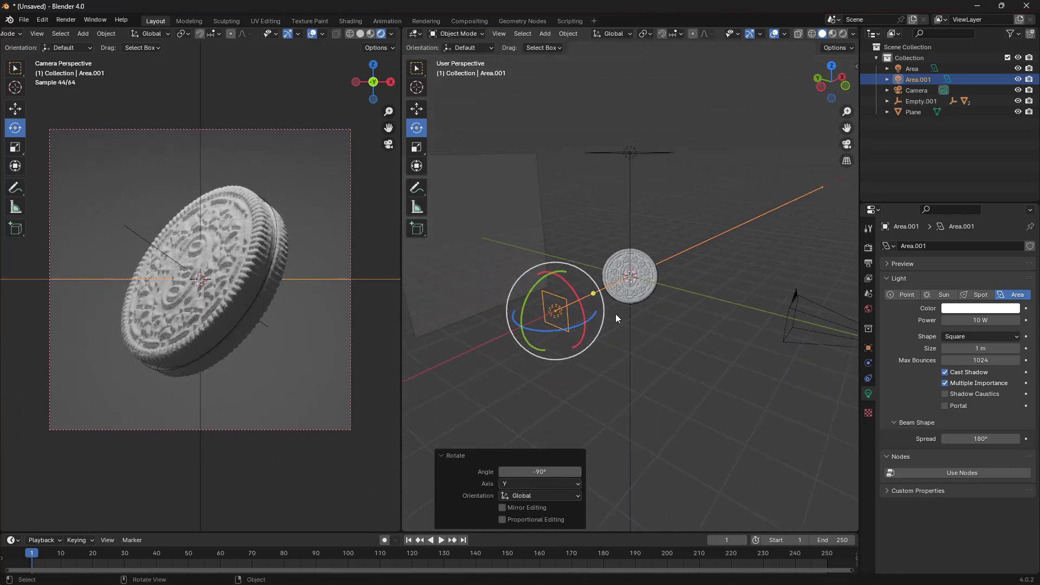
Step: Enlarge the square side light to about 3.72 m
{"action": "right_click", "coordinate": [534, 299]}
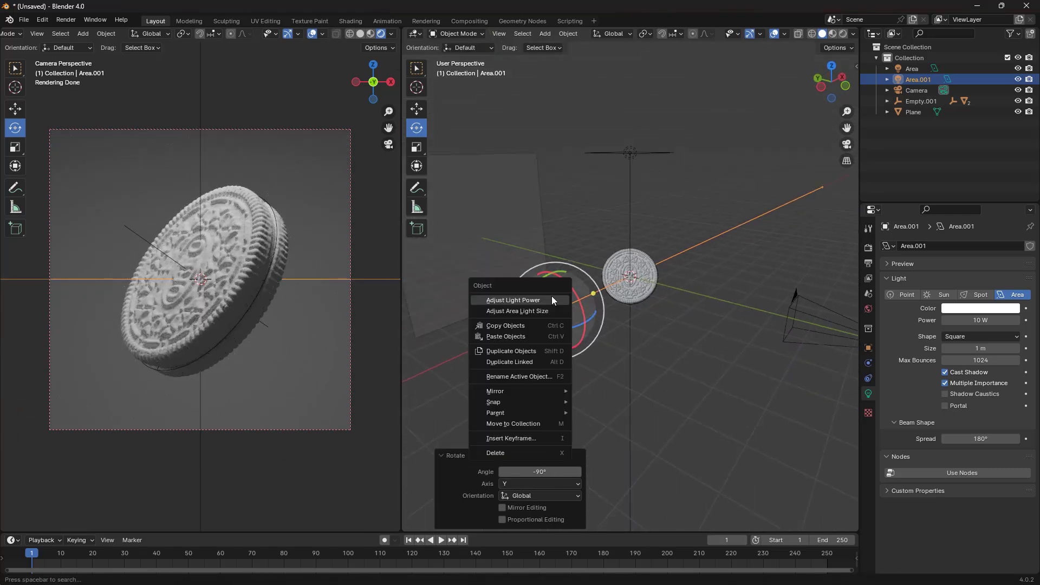
{"action": "left_click", "coordinate": [525, 311]}
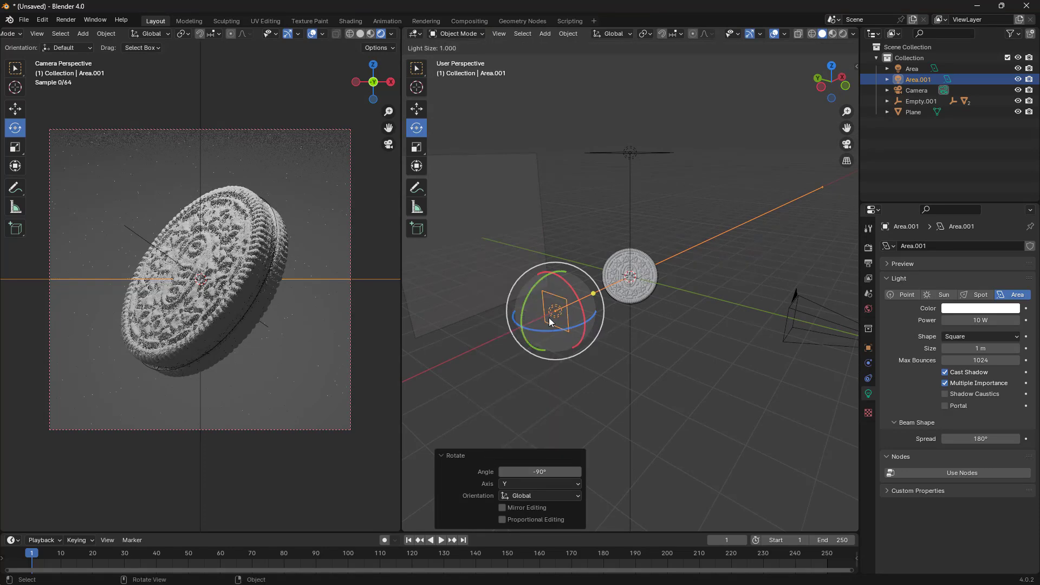
{"action": "left_click", "coordinate": [671, 358]}
{"action": "middle_click_drag", "start_coordinate": [640, 341], "coordinate": [535, 327]}
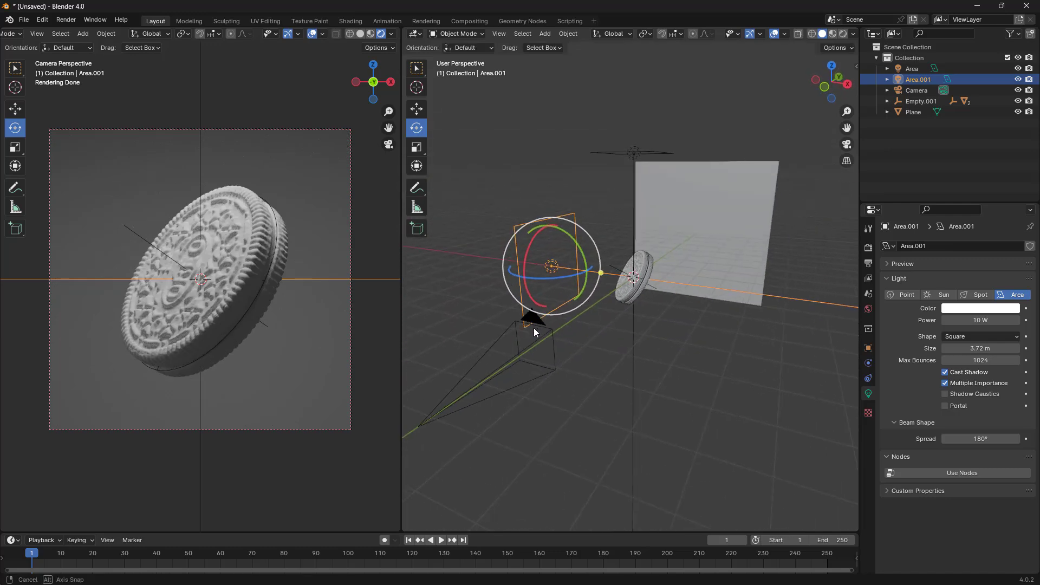
Step: Change the side light's shape to Rectangle and stretch it to about 6.61 m by 3.57 m
{"action": "left_click", "coordinate": [954, 336]}
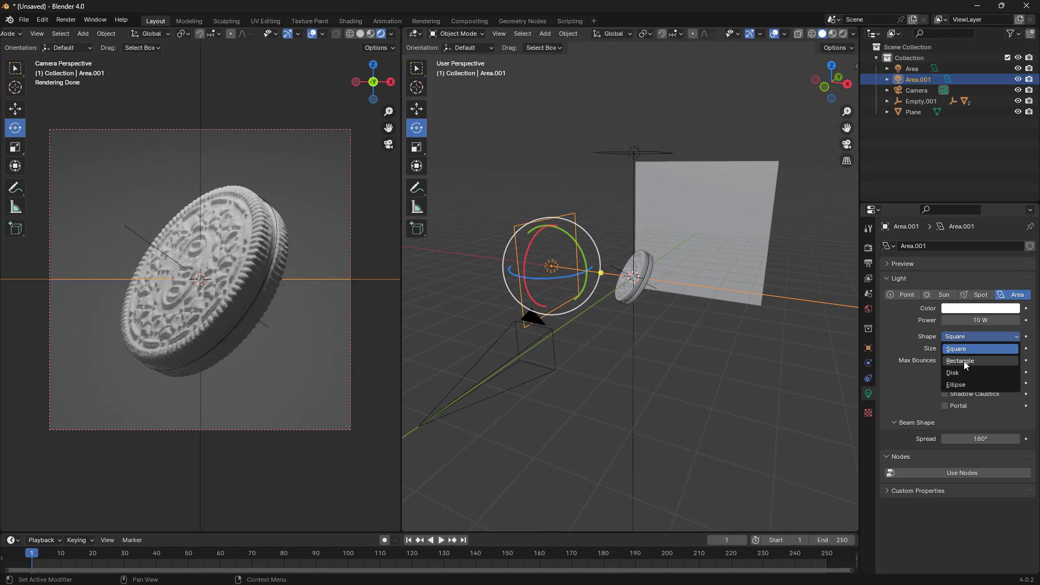
{"action": "left_click", "coordinate": [964, 361]}
{"action": "middle_click_drag", "start_coordinate": [547, 244], "coordinate": [525, 232]}
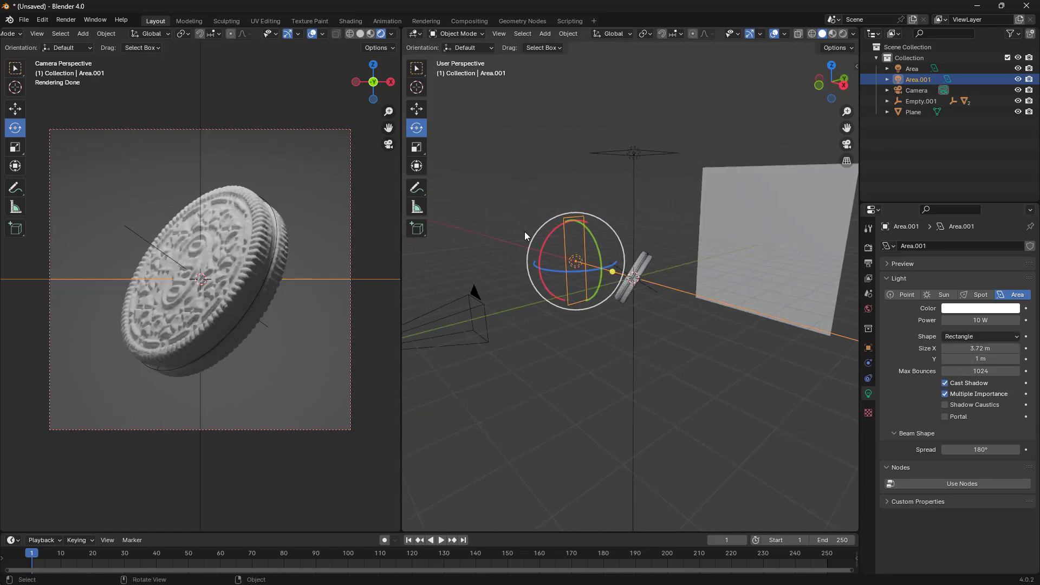
{"action": "left_click", "coordinate": [420, 65]}
{"action": "left_click_drag", "start_coordinate": [577, 217], "coordinate": [575, 183]}
{"action": "left_click_drag", "start_coordinate": [586, 248], "coordinate": [606, 245]}
{"action": "middle_click_drag", "start_coordinate": [609, 255], "coordinate": [644, 295]}
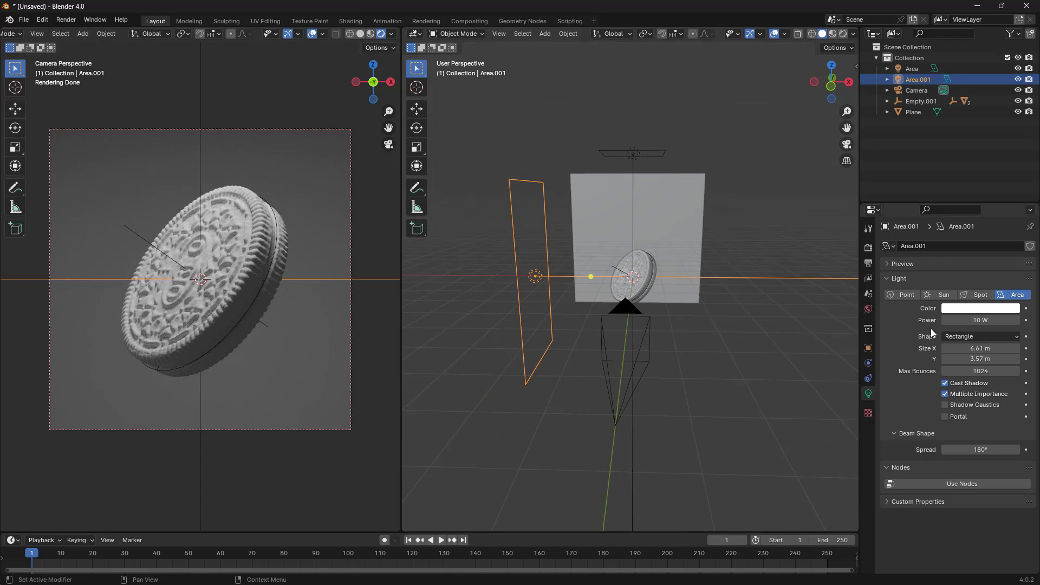
Step: Set the rectangular side light's power to 50 W
{"action": "left_click", "coordinate": [977, 320]}
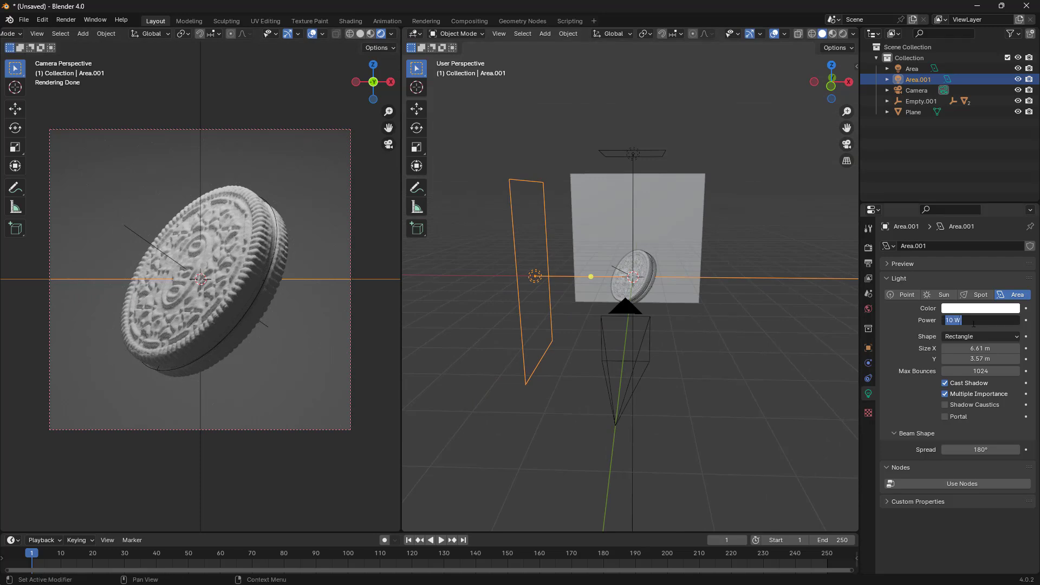
{"action": "type", "text": "50"}
{"action": "key", "text": "Return"}
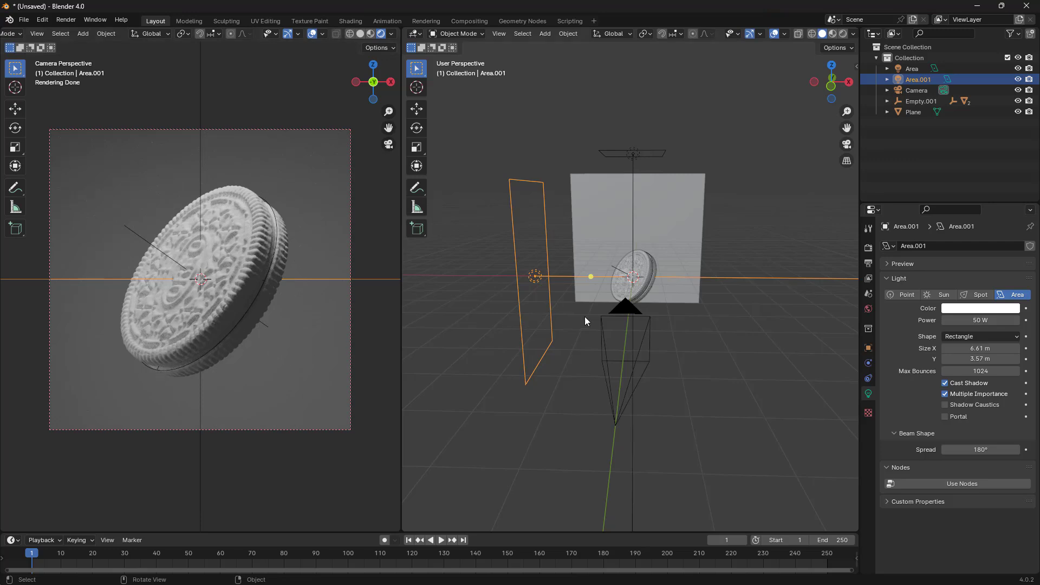
Step: Duplicate the rectangular side light and move the copy about 7.62 m along X to the cookie's opposite side
{"action": "middle_click_drag", "start_coordinate": [585, 317], "coordinate": [612, 331]}
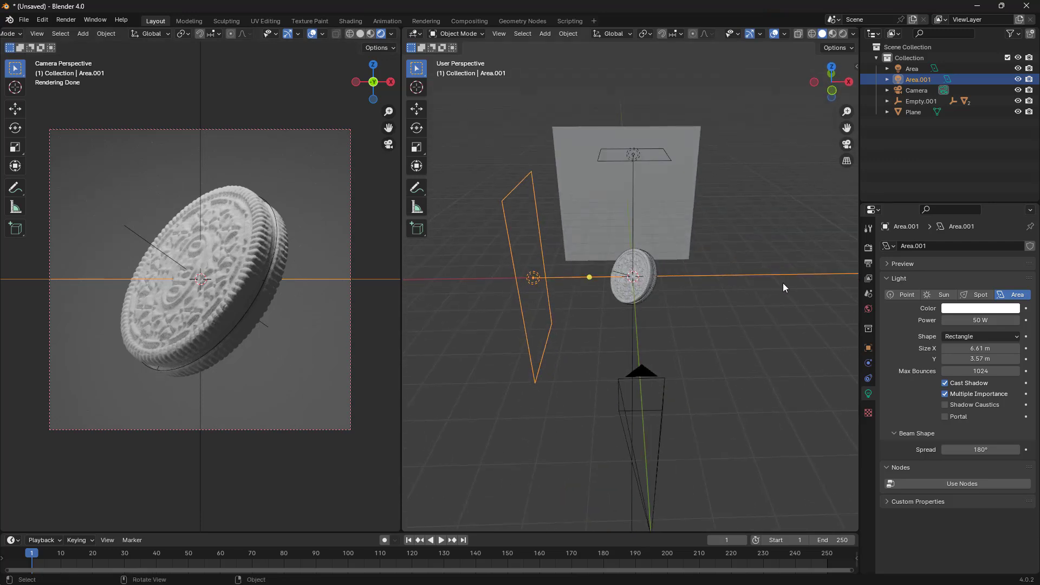
{"action": "middle_click_drag", "start_coordinate": [566, 290], "coordinate": [600, 292]}
{"action": "key", "text": "g"}
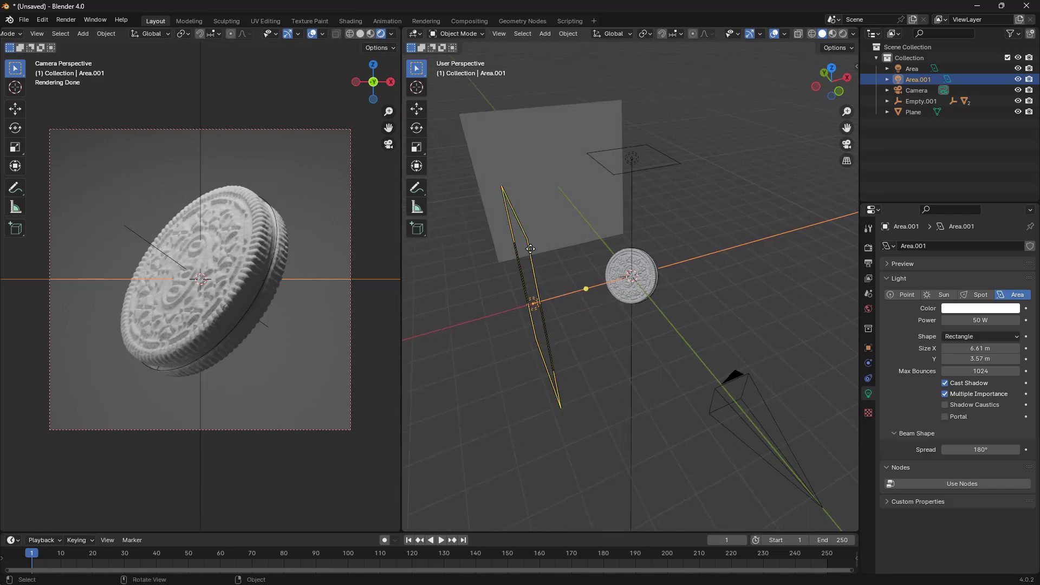
{"action": "key", "text": "Escape"}
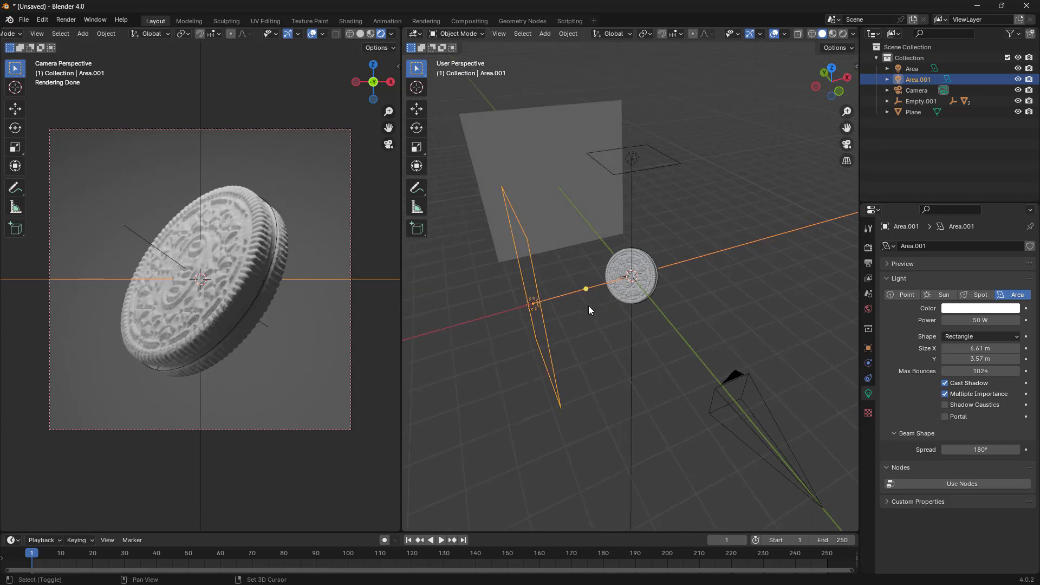
{"action": "key", "text": "shift+d"}
{"action": "key", "text": "Escape"}
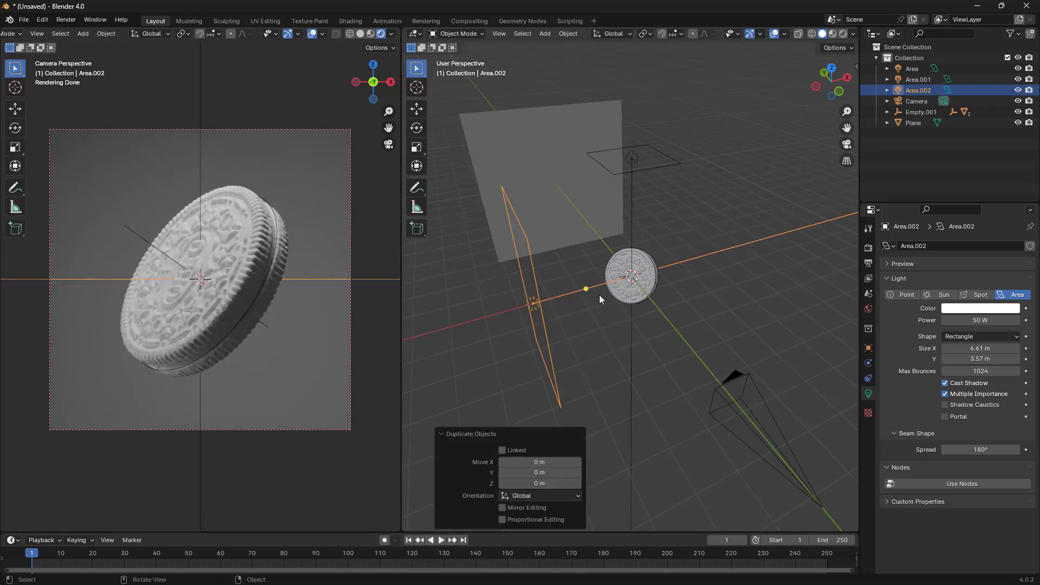
{"action": "middle_click_drag", "start_coordinate": [511, 271], "coordinate": [465, 206]}
{"action": "left_click", "coordinate": [420, 110]}
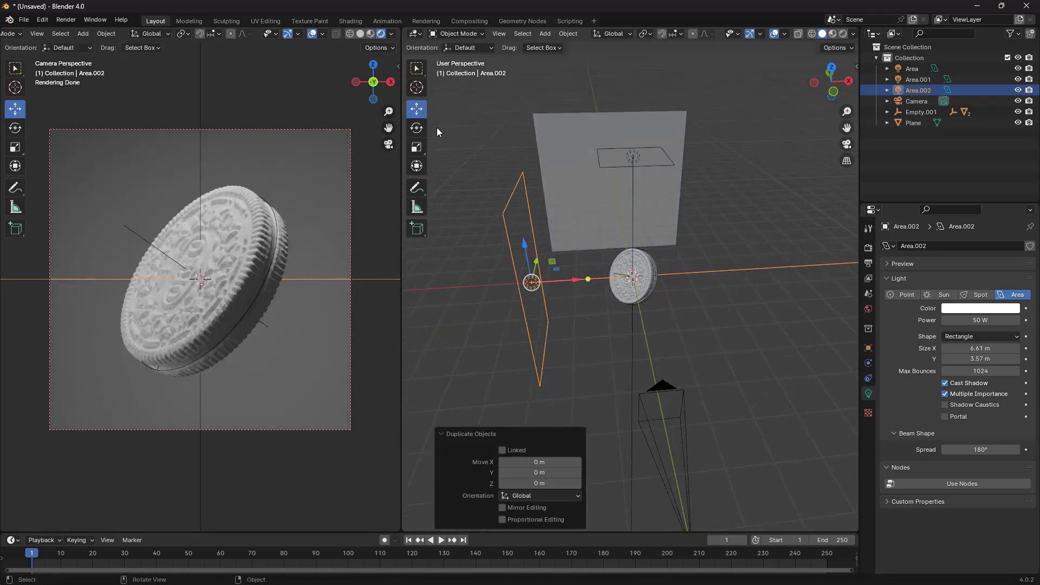
{"action": "left_click_drag", "start_coordinate": [577, 282], "coordinate": [780, 271]}
{"action": "mouse_move", "coordinate": [729, 328]}
{"action": "middle_mouse_down"}
{"action": "mouse_move", "coordinate": [720, 331]}
{"action": "mouse_move", "coordinate": [732, 332]}
{"action": "middle_mouse_up"}
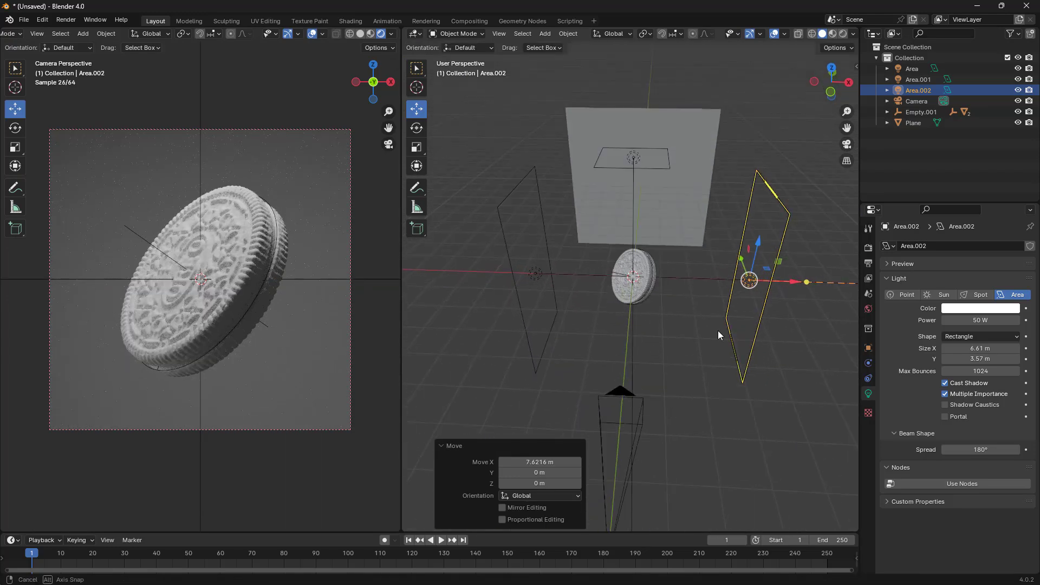
Step: Rotate the duplicated side light 180° about the global Z axis to face the cookie and check the lighting setup
{"action": "left_click", "coordinate": [417, 130]}
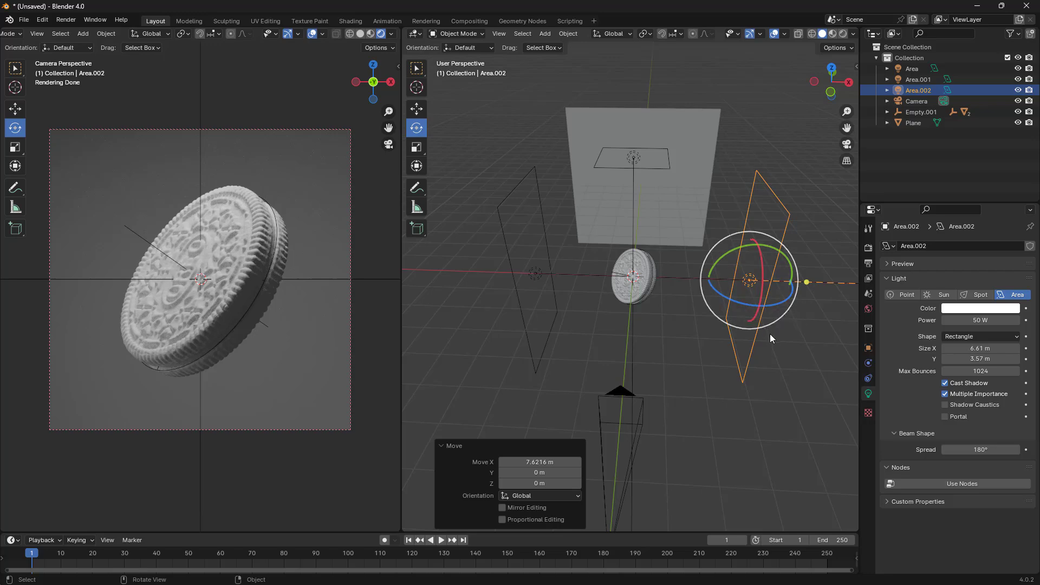
{"action": "type", "text": "rz180"}
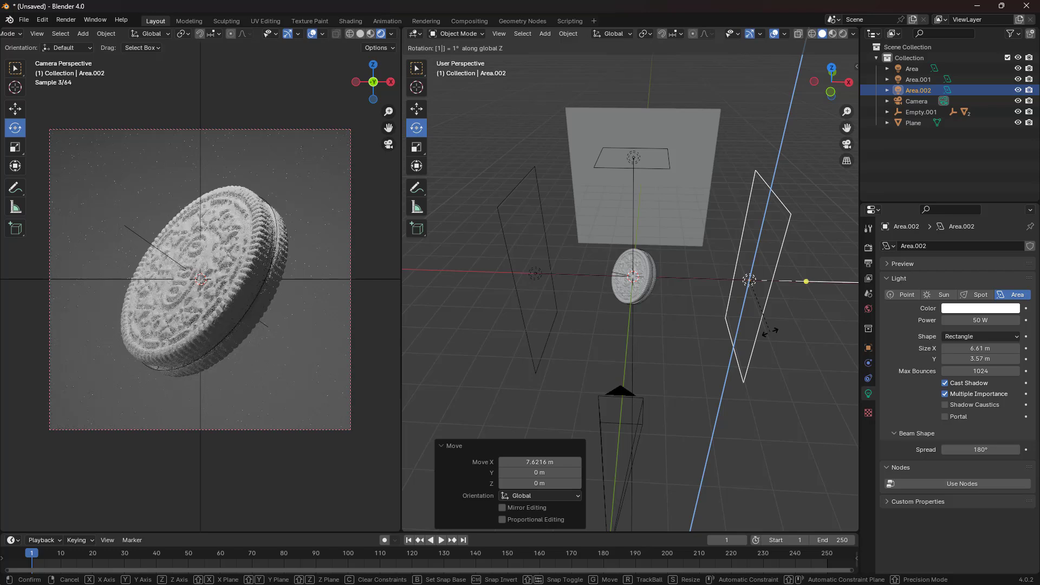
{"action": "key", "text": "Return"}
{"action": "middle_click_drag", "start_coordinate": [763, 301], "coordinate": [480, 103]}
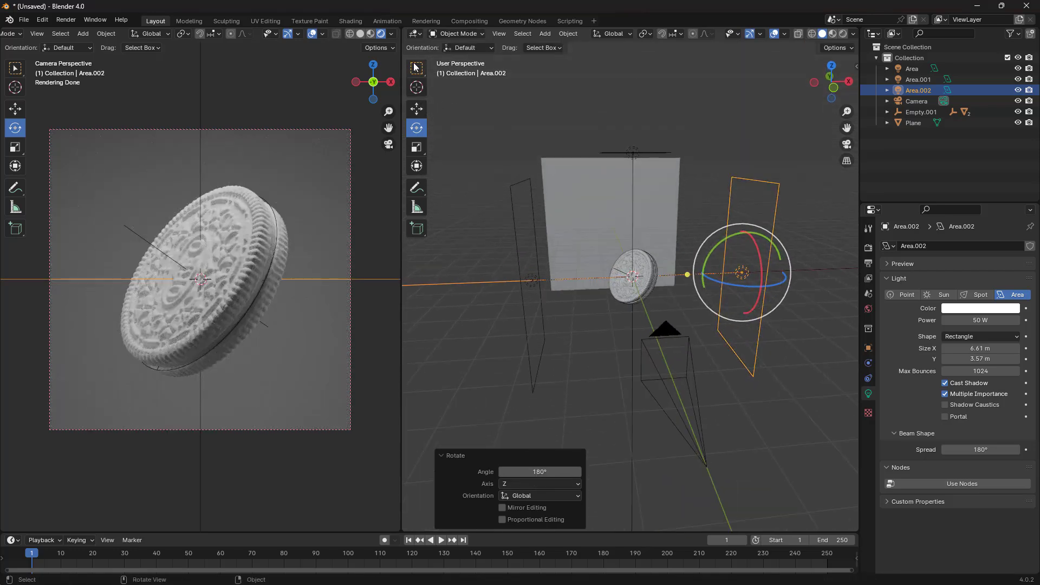
{"action": "left_click", "coordinate": [416, 66]}
{"action": "middle_click_drag", "start_coordinate": [737, 296], "coordinate": [737, 317]}
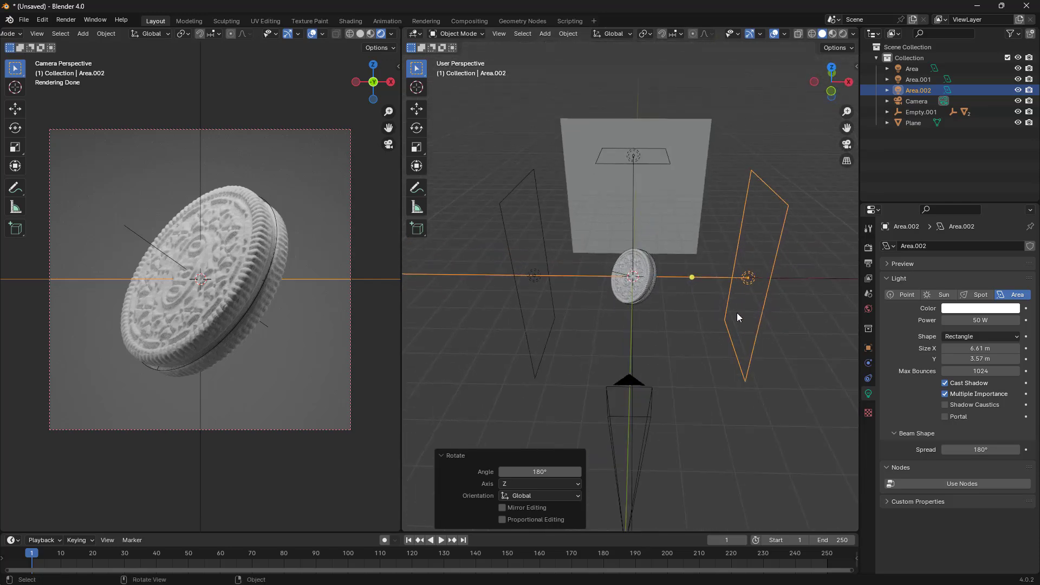
{"action": "scroll", "coordinate": [265, 288], "scroll_direction": "down", "scroll_amount": 1}
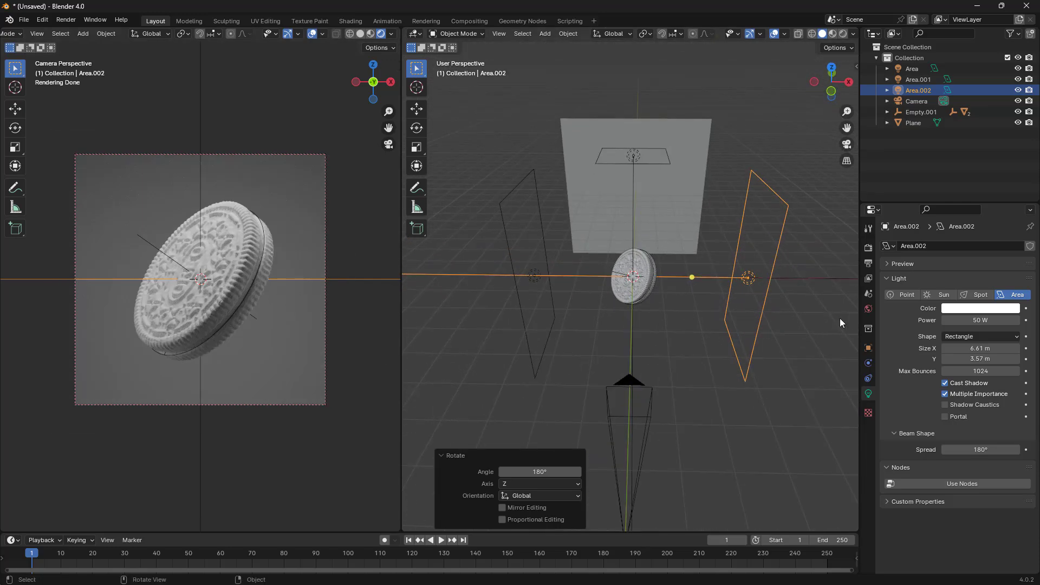
{"action": "middle_click_drag", "start_coordinate": [839, 317], "coordinate": [468, 111]}
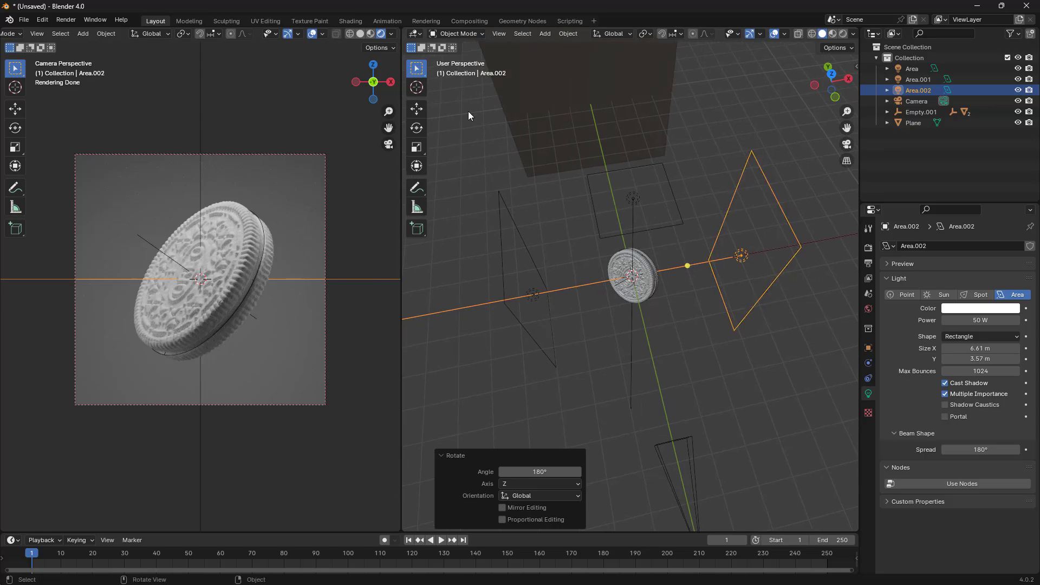
Step: Rotate the selected Area.002 light -30° around the global Z axis
{"action": "left_click", "coordinate": [419, 132]}
{"action": "left_click_drag", "start_coordinate": [736, 289], "coordinate": [704, 295]}
{"action": "left_click", "coordinate": [549, 472]}
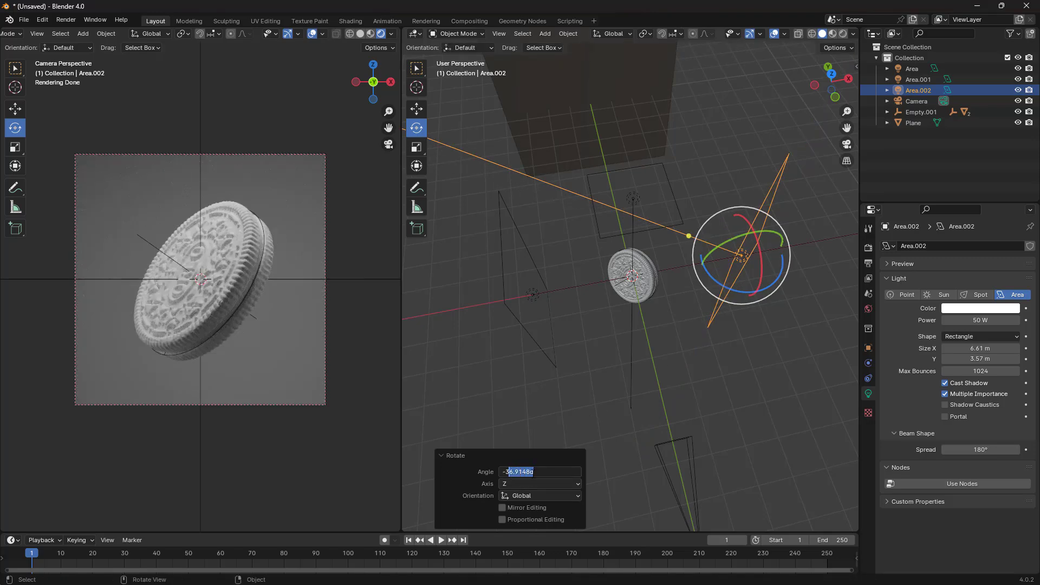
{"action": "type", "text": "0"}
{"action": "key", "text": "Return"}
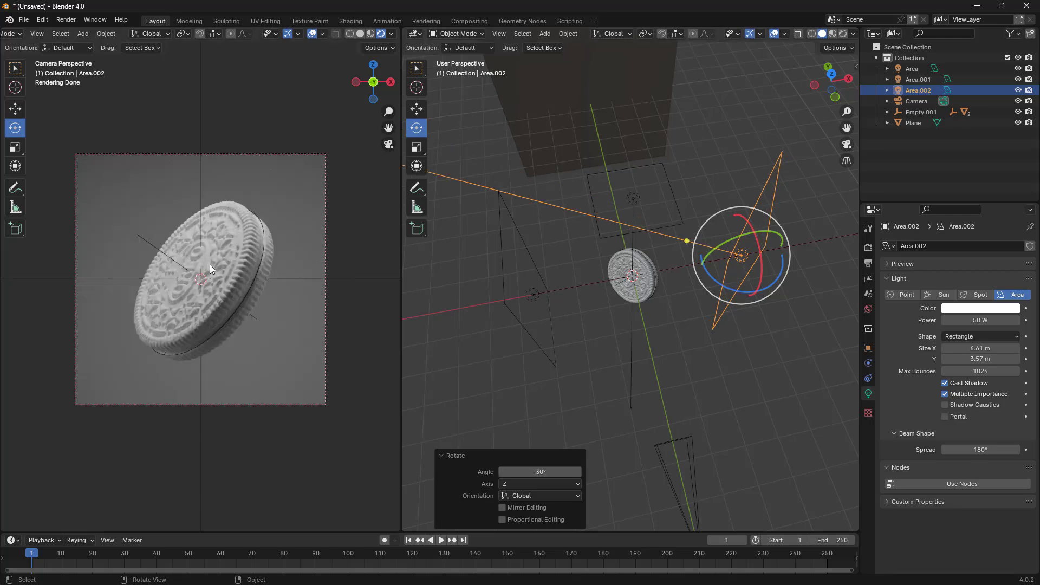
Step: Set the transform orientation to Local and move the Area.002 light about 2.39 m along its local Y axis
{"action": "left_click", "coordinate": [16, 110]}
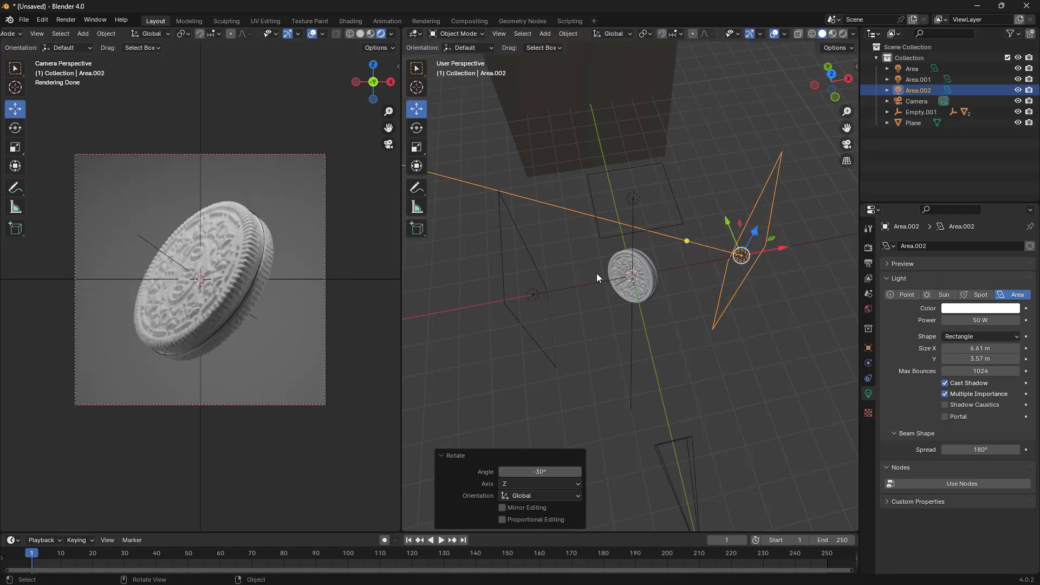
{"action": "middle_click_drag", "start_coordinate": [756, 251], "coordinate": [660, 271]}
{"action": "left_click", "coordinate": [607, 34]}
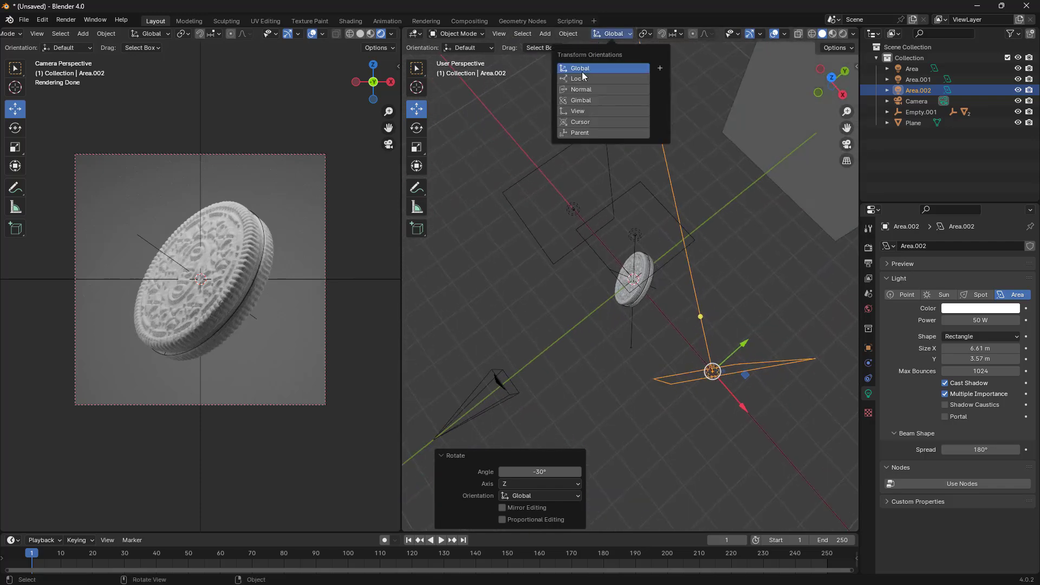
{"action": "left_click", "coordinate": [588, 68]}
{"action": "middle_click_drag", "start_coordinate": [736, 411], "coordinate": [660, 379]}
{"action": "left_click_drag", "start_coordinate": [672, 372], "coordinate": [583, 387]}
Step: Pull the Area.002 light away from the cookie by about 1.91 m along its local Z axis
{"action": "middle_click_drag", "start_coordinate": [679, 348], "coordinate": [687, 373]}
{"action": "scroll", "coordinate": [684, 375], "scroll_direction": "up", "scroll_amount": 2}
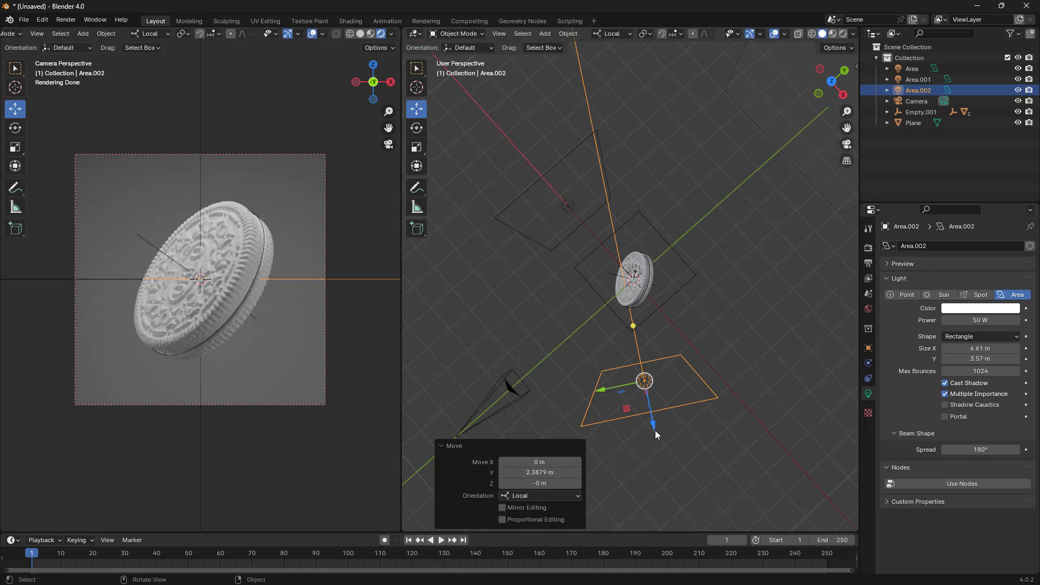
{"action": "left_click_drag", "start_coordinate": [655, 433], "coordinate": [669, 484]}
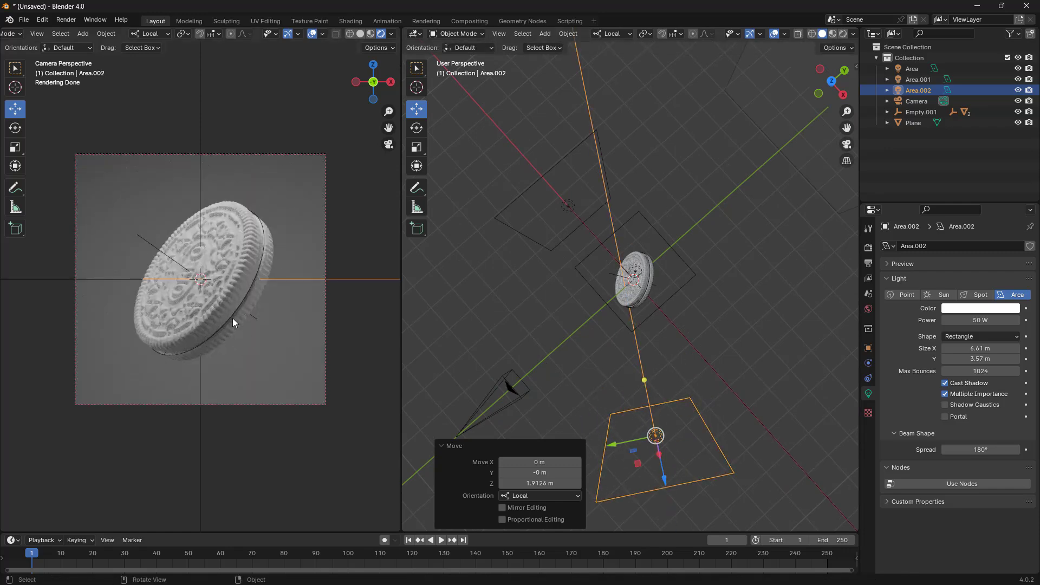
Step: Set the Area.002 light's power to 100 W and check the cookie in the camera render
{"action": "middle_click_drag", "start_coordinate": [520, 347], "coordinate": [801, 420]}
{"action": "left_click", "coordinate": [991, 320]}
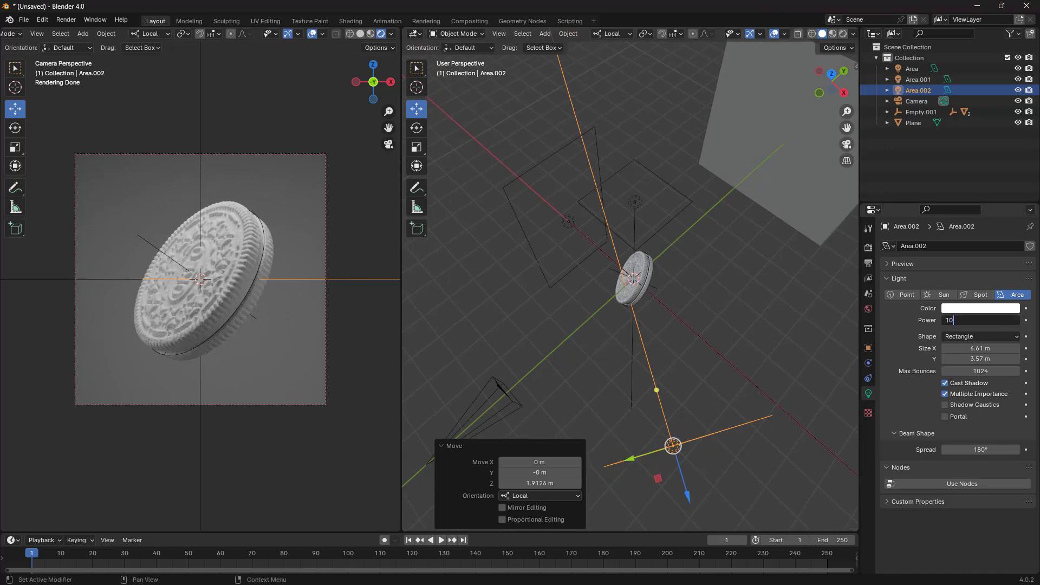
{"action": "type", "text": "100"}
{"action": "key", "text": "Return"}
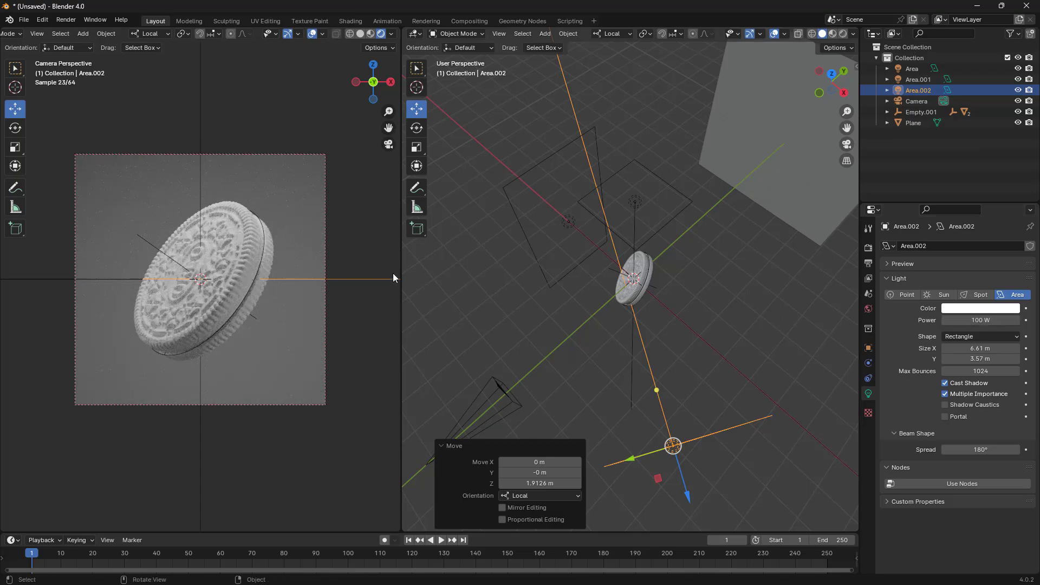
{"action": "scroll", "coordinate": [252, 349], "scroll_direction": "up", "scroll_amount": 3}
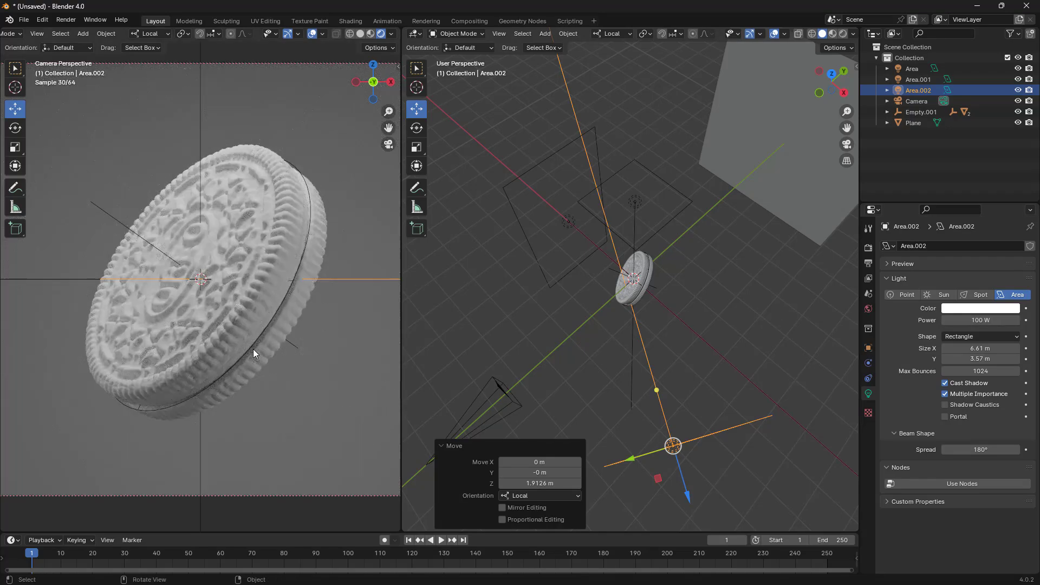
{"action": "scroll", "coordinate": [254, 347], "scroll_direction": "down", "scroll_amount": 4}
{"action": "scroll", "coordinate": [255, 351], "scroll_direction": "down", "scroll_amount": 2}
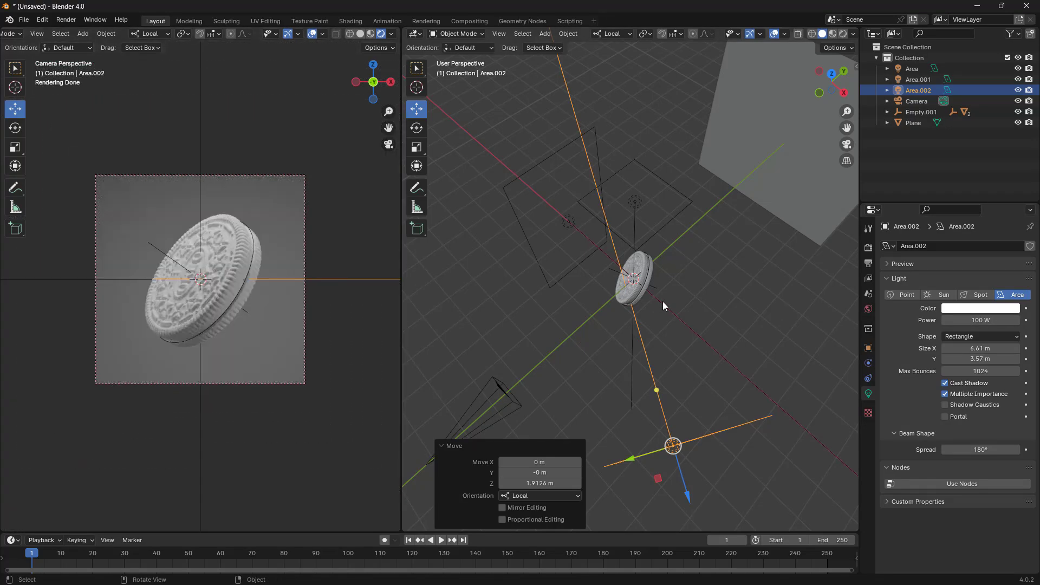
Step: Duplicate the Area.001 light and move the copy about 6.58 m along its local Y axis toward the backdrop
{"action": "middle_click_drag", "start_coordinate": [661, 301], "coordinate": [639, 234]}
{"action": "left_click", "coordinate": [503, 216]}
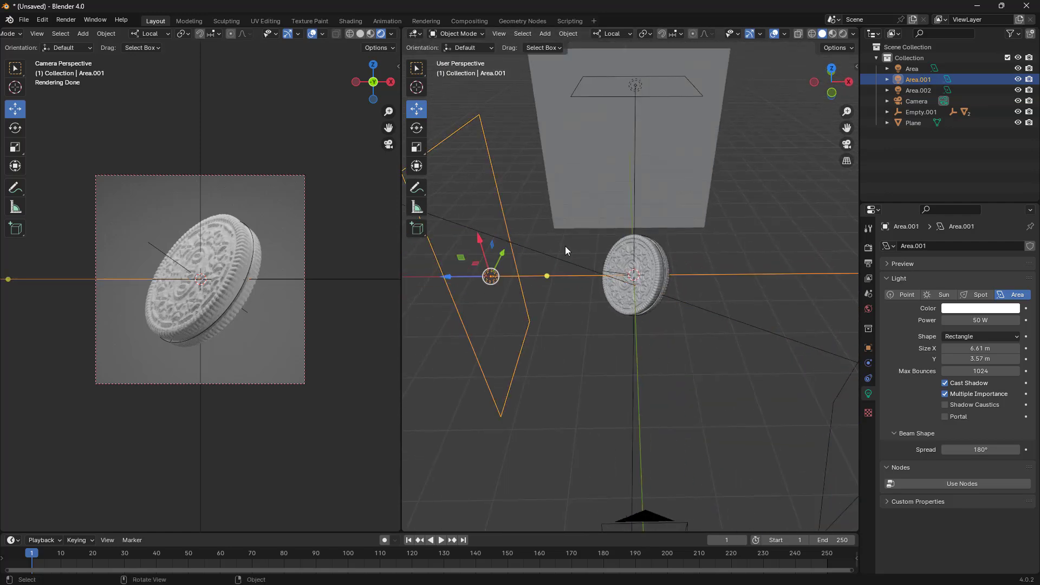
{"action": "middle_click_drag", "start_coordinate": [565, 246], "coordinate": [528, 281]}
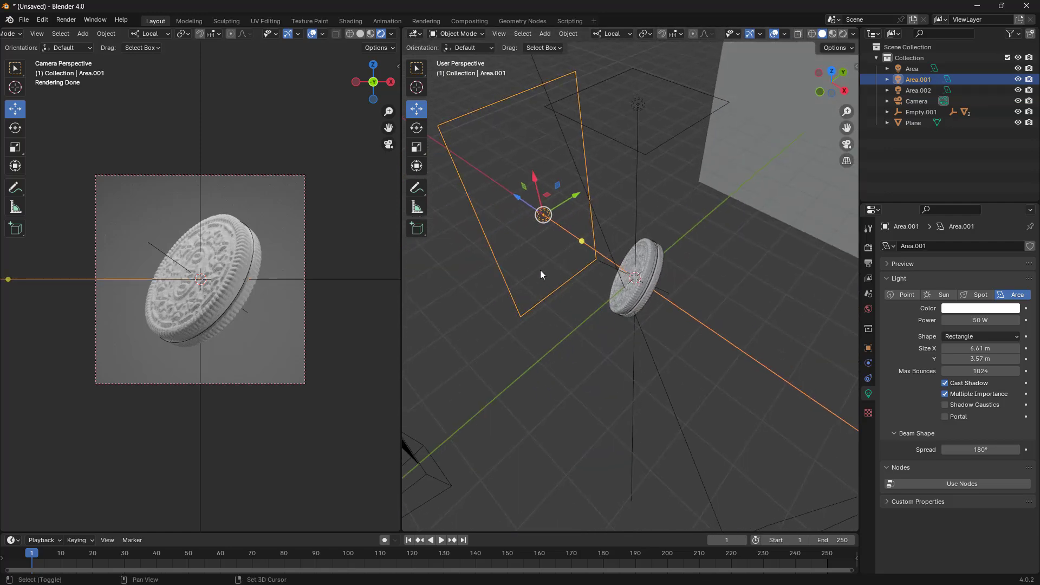
{"action": "key", "text": "shift+d"}
{"action": "key", "text": "Escape"}
{"action": "middle_click_drag", "start_coordinate": [644, 262], "coordinate": [631, 210]}
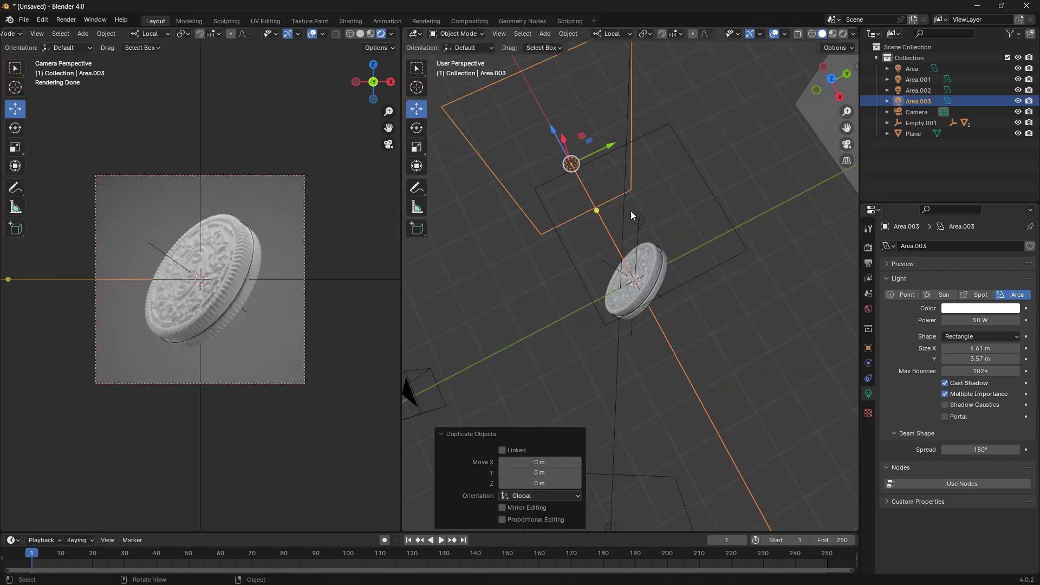
{"action": "left_click_drag", "start_coordinate": [609, 151], "coordinate": [815, 50]}
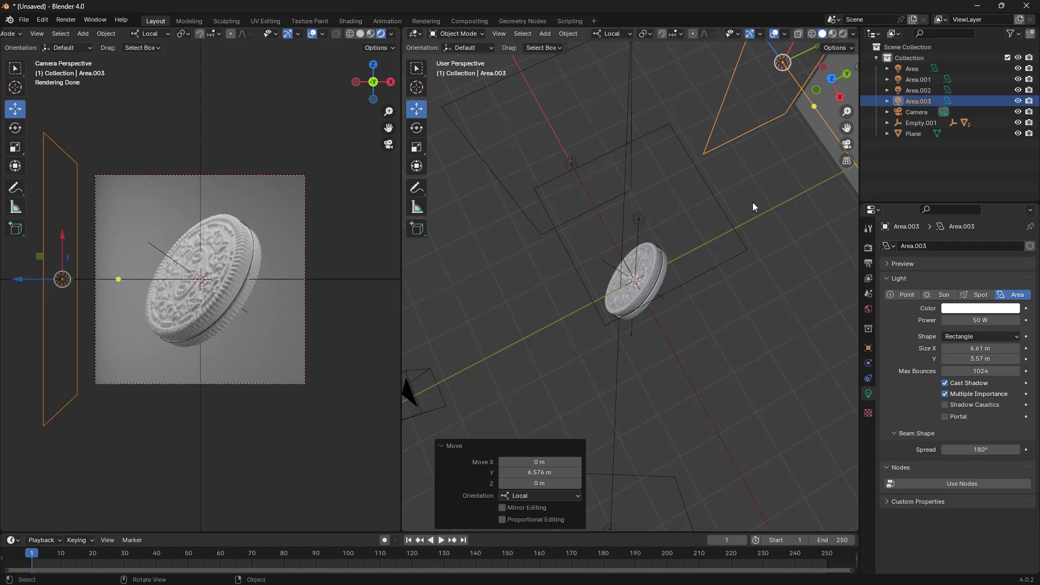
Step: Rotate the duplicated light about -46° around its local X axis to face the cookie
{"action": "middle_click_drag", "start_coordinate": [752, 203], "coordinate": [563, 379], "text": "shift"}
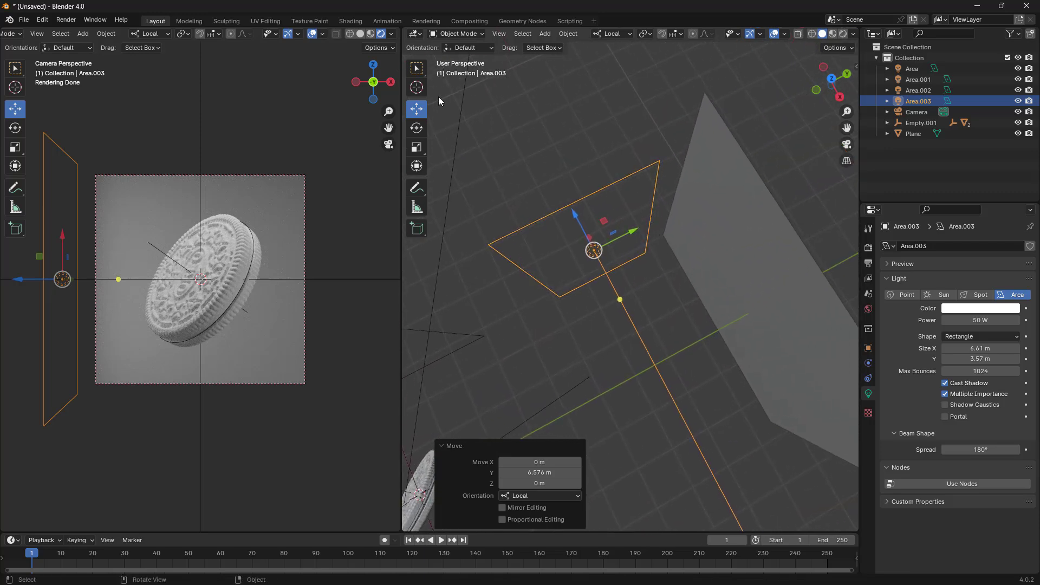
{"action": "left_click", "coordinate": [417, 128]}
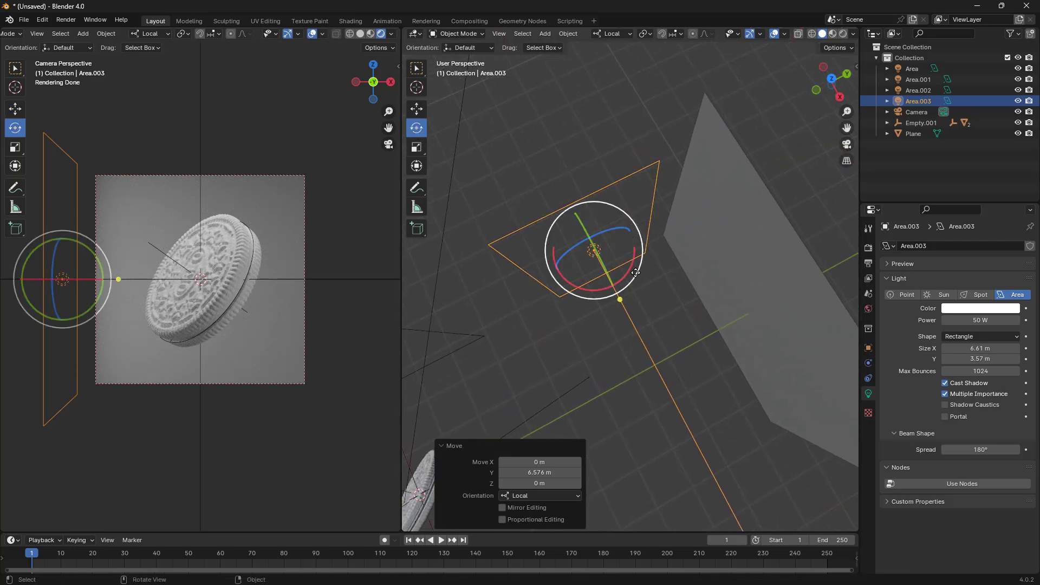
{"action": "left_click_drag", "start_coordinate": [628, 273], "coordinate": [628, 300]}
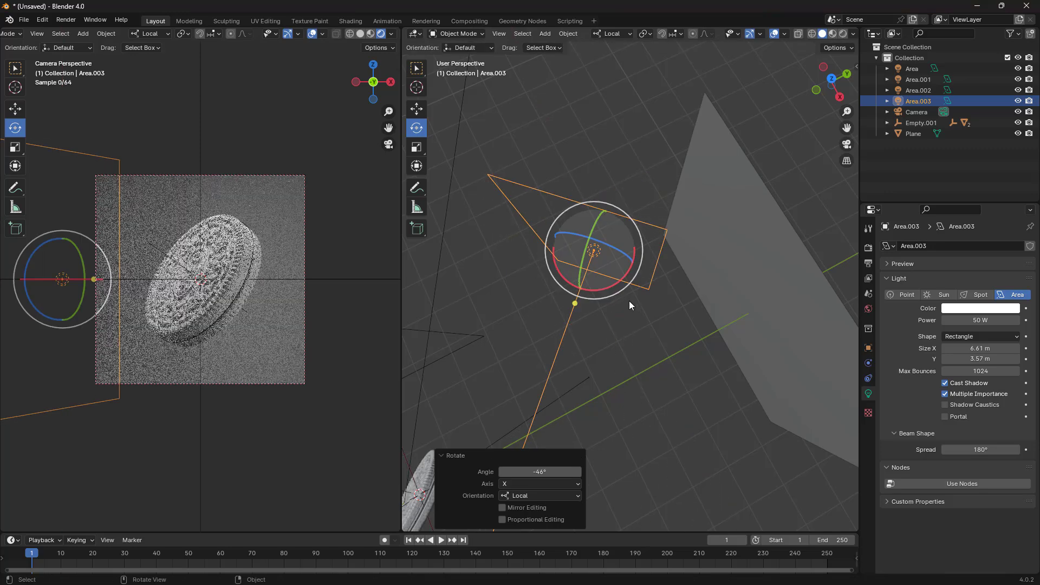
Step: Line the duplicated light up with the cookie and pull it farther back along its local Z axis
{"action": "scroll", "coordinate": [687, 317], "scroll_direction": "down", "scroll_amount": 3}
{"action": "middle_click_drag", "start_coordinate": [687, 316], "coordinate": [734, 368]}
{"action": "scroll", "coordinate": [719, 357], "scroll_direction": "up", "scroll_amount": 3}
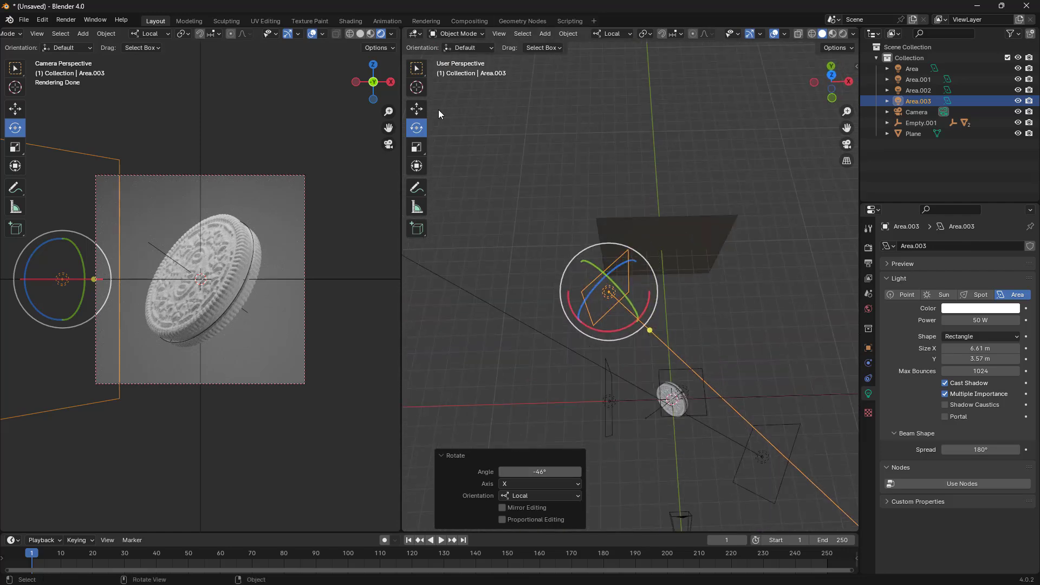
{"action": "left_click", "coordinate": [423, 110]}
{"action": "left_click_drag", "start_coordinate": [642, 262], "coordinate": [551, 285]}
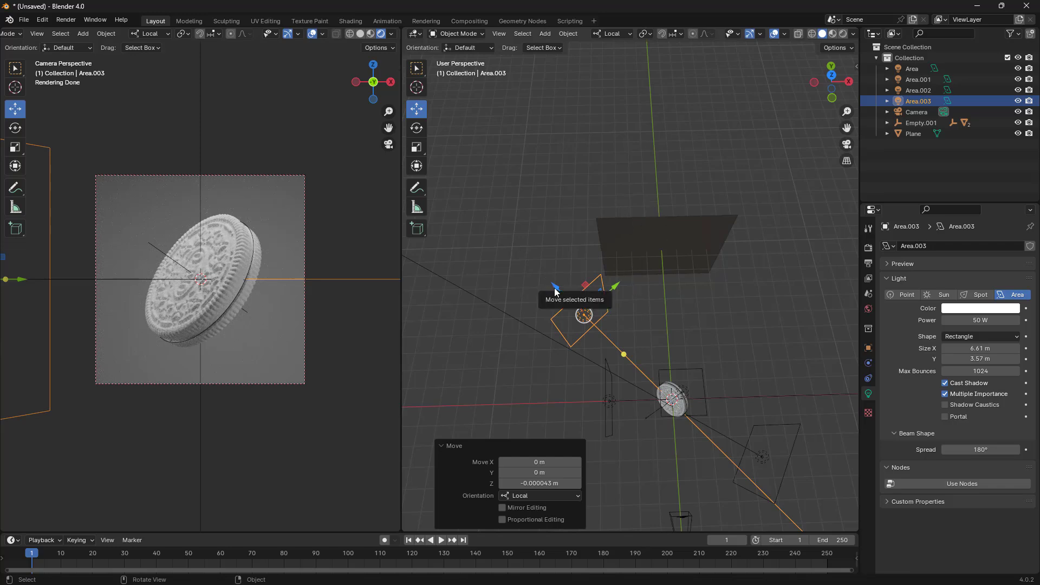
{"action": "left_click_drag", "start_coordinate": [554, 288], "coordinate": [482, 217]}
Step: Resize the rear area light into a tall, narrow strip about 11.6 m by 2.19 m
{"action": "mouse_move", "coordinate": [612, 258]}
{"action": "middle_mouse_down"}
{"action": "mouse_move", "coordinate": [620, 332]}
{"action": "mouse_move", "coordinate": [610, 262]}
{"action": "middle_mouse_up"}
{"action": "middle_click_drag", "start_coordinate": [512, 271], "coordinate": [552, 439]}
{"action": "left_click_drag", "start_coordinate": [544, 412], "coordinate": [581, 412]}
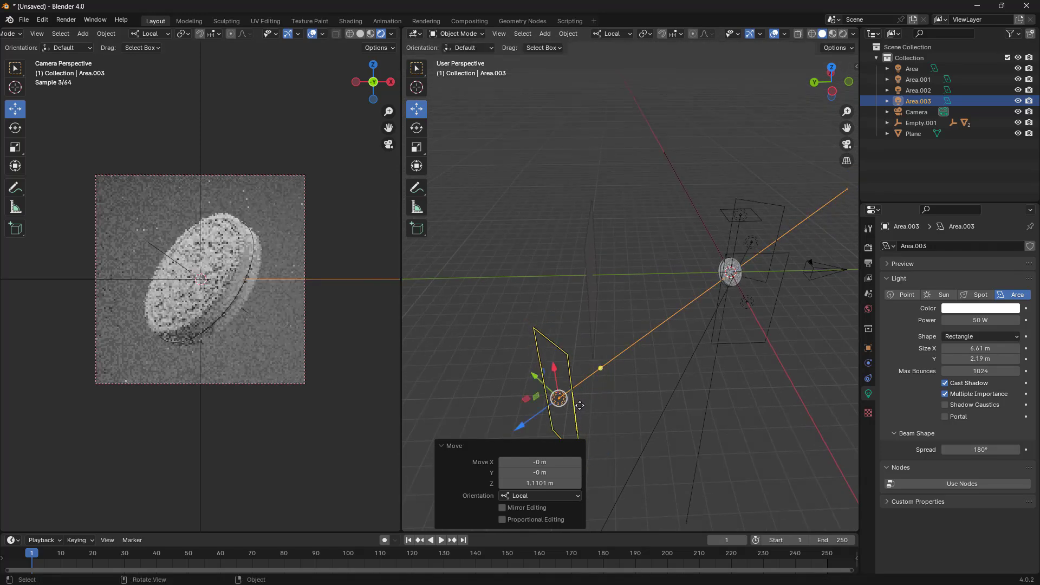
{"action": "middle_click_drag", "start_coordinate": [581, 411], "coordinate": [567, 238]}
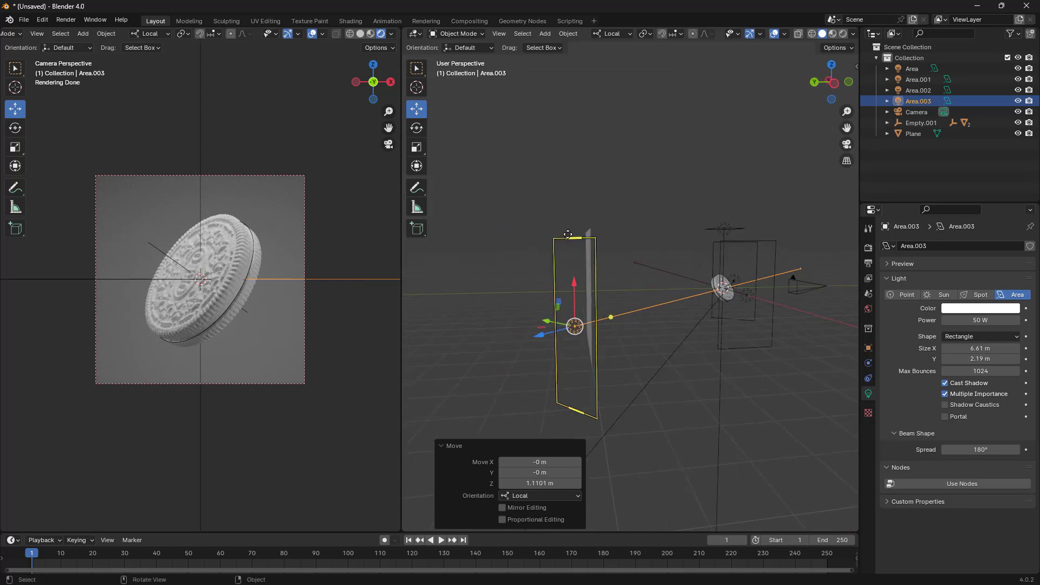
{"action": "left_click_drag", "start_coordinate": [567, 237], "coordinate": [570, 165]}
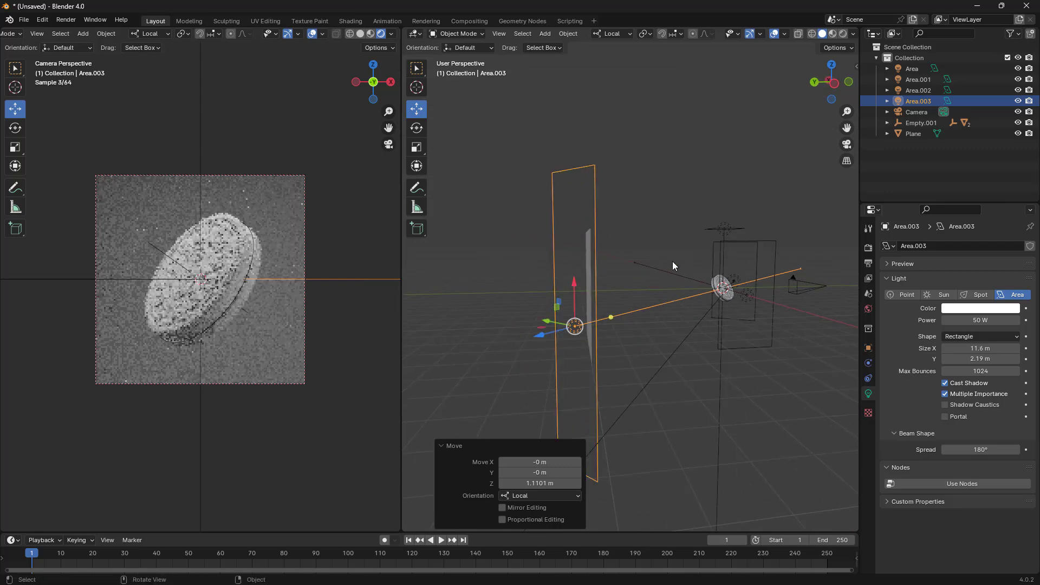
Step: Try a power of 5000 W on the rear strip light and inspect the cookie in the camera render
{"action": "middle_click_drag", "start_coordinate": [671, 262], "coordinate": [574, 295]}
{"action": "left_click", "coordinate": [969, 320]}
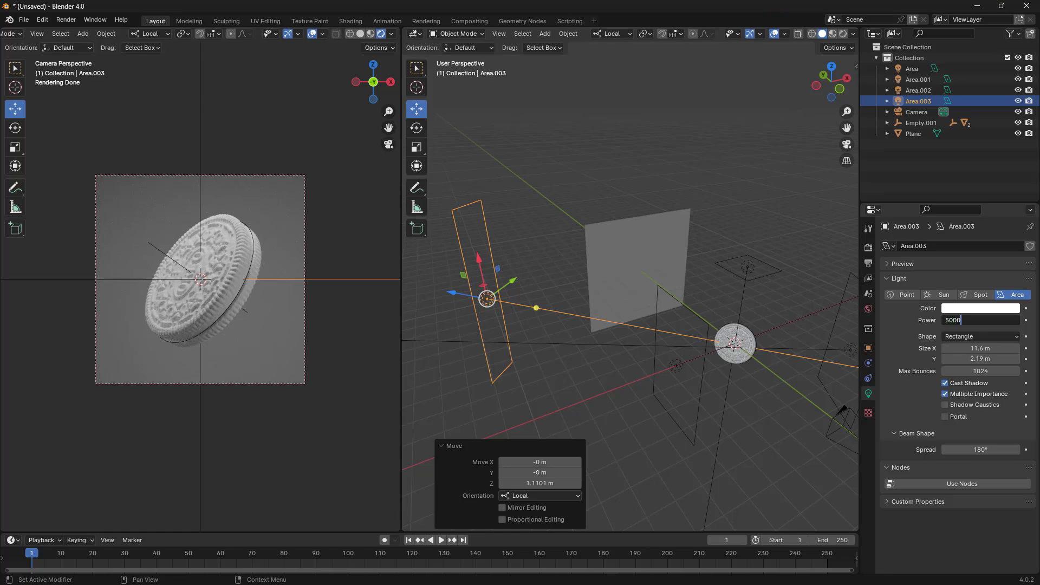
{"action": "key", "text": "Return"}
{"action": "scroll", "coordinate": [201, 290], "scroll_direction": "up", "scroll_amount": 4}
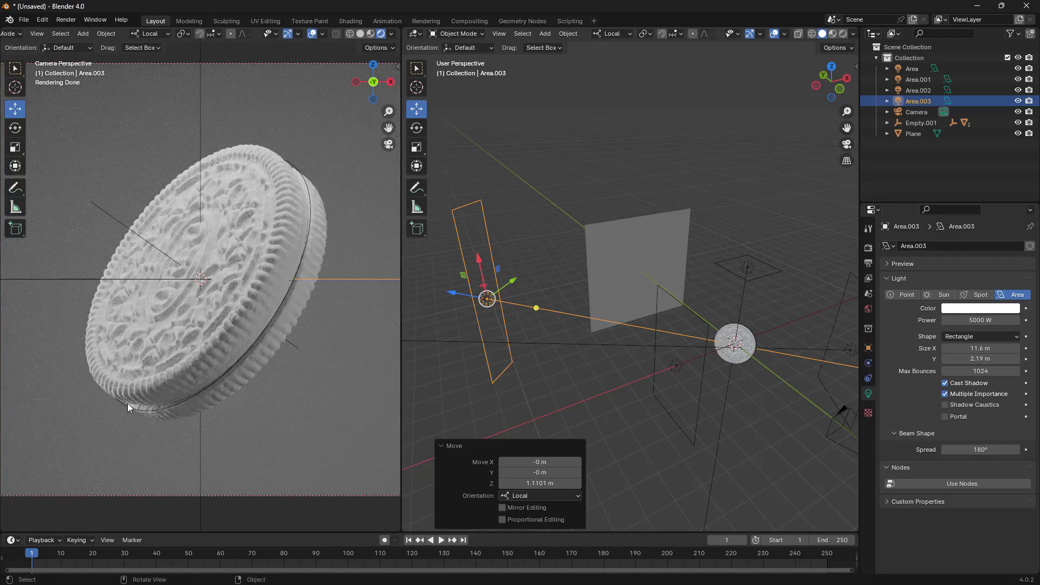
Step: Set the rear strip light's power to 7000 W
{"action": "left_click", "coordinate": [981, 320]}
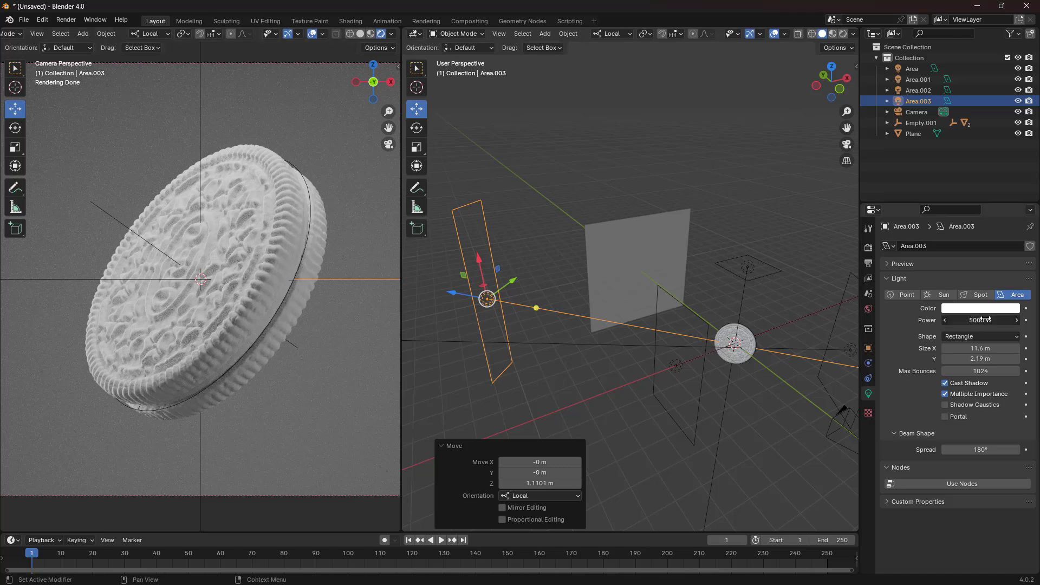
{"action": "type", "text": "7"}
{"action": "key", "text": "Return"}
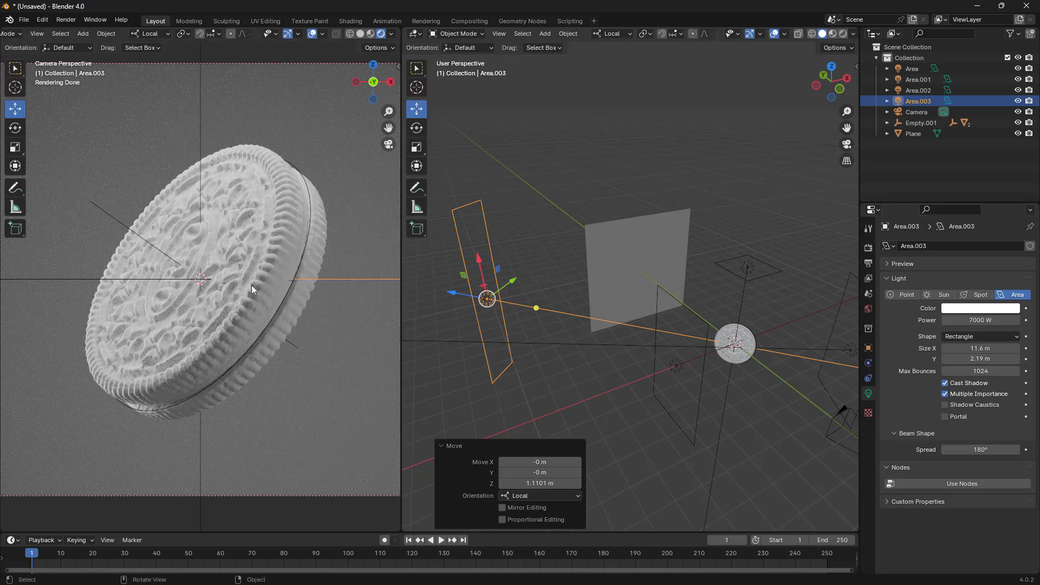
{"action": "scroll", "coordinate": [251, 285], "scroll_direction": "down", "scroll_amount": 2}
Step: Duplicate the rear strip light in place
{"action": "middle_click_drag", "start_coordinate": [655, 346], "coordinate": [743, 348]}
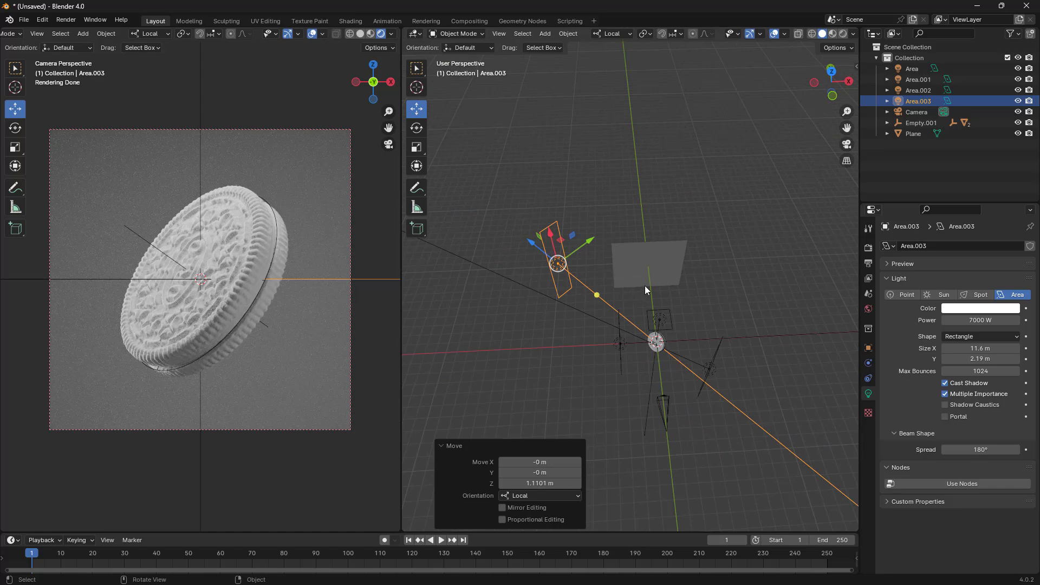
{"action": "key", "text": "shift+d"}
{"action": "key", "text": "Escape"}
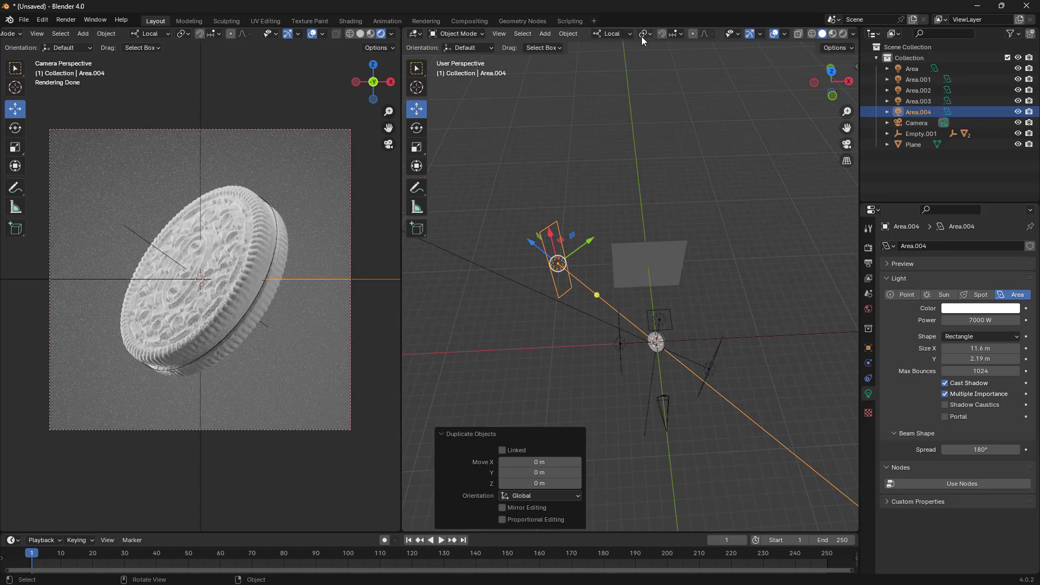
Step: Rotate the duplicated strip light about -85.4° around the global Z axis, using Global orientation and the 3D Cursor as pivot
{"action": "left_click", "coordinate": [619, 36]}
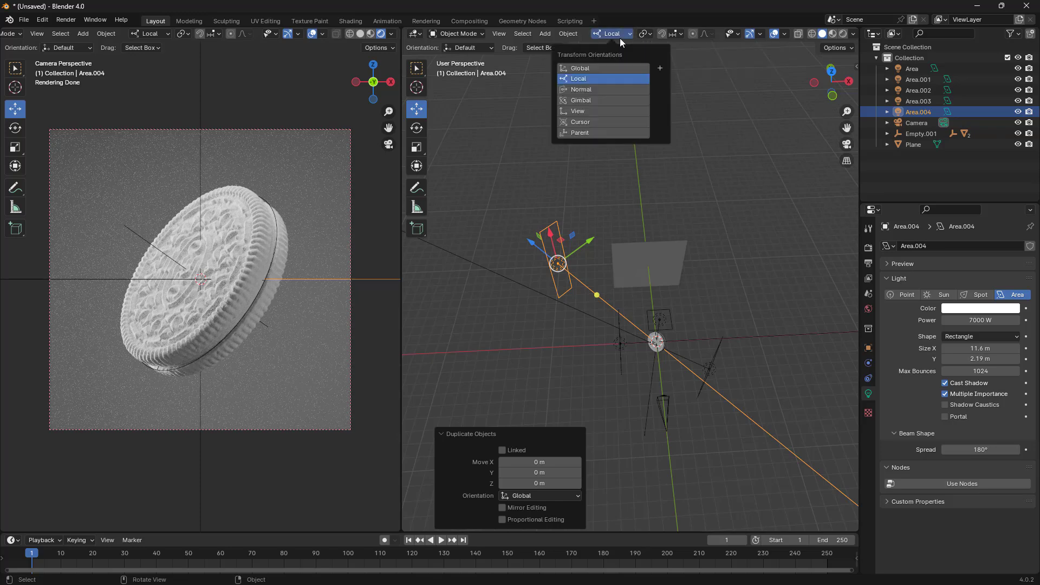
{"action": "left_click", "coordinate": [585, 68]}
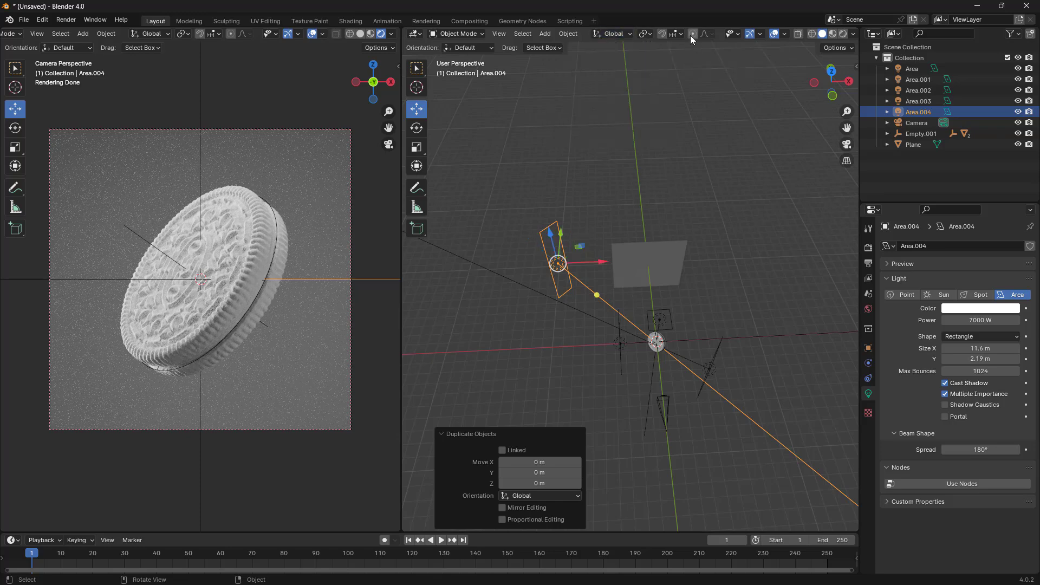
{"action": "left_click", "coordinate": [648, 33]}
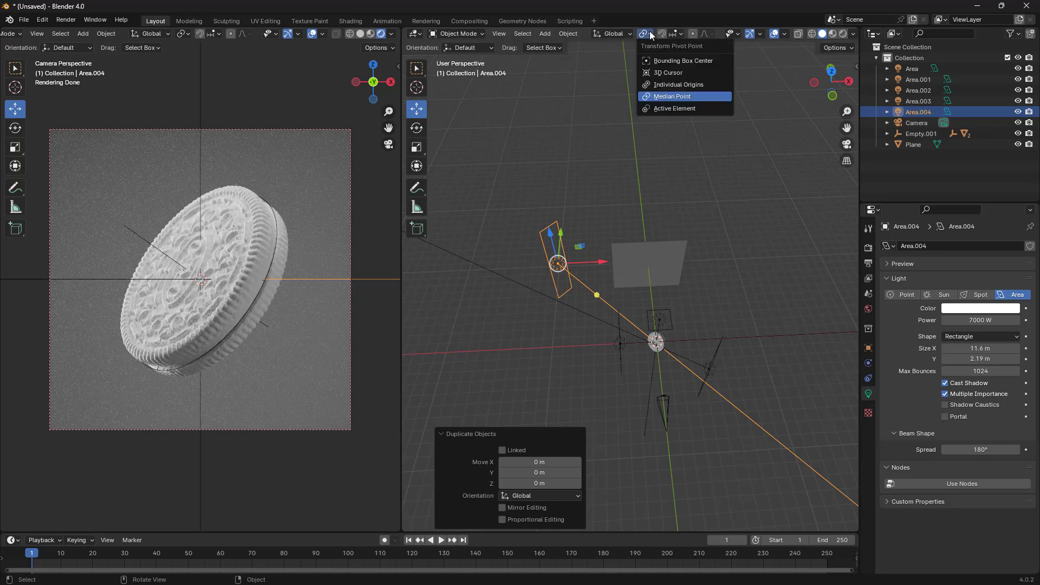
{"action": "left_click", "coordinate": [662, 74]}
{"action": "middle_click_drag", "start_coordinate": [642, 277], "coordinate": [634, 274]}
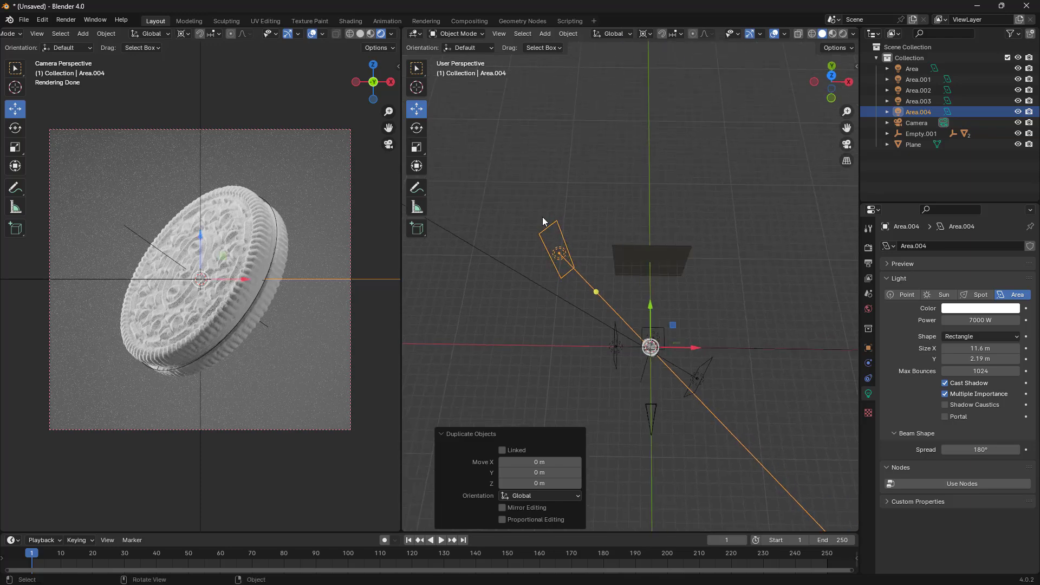
{"action": "left_click", "coordinate": [423, 128]}
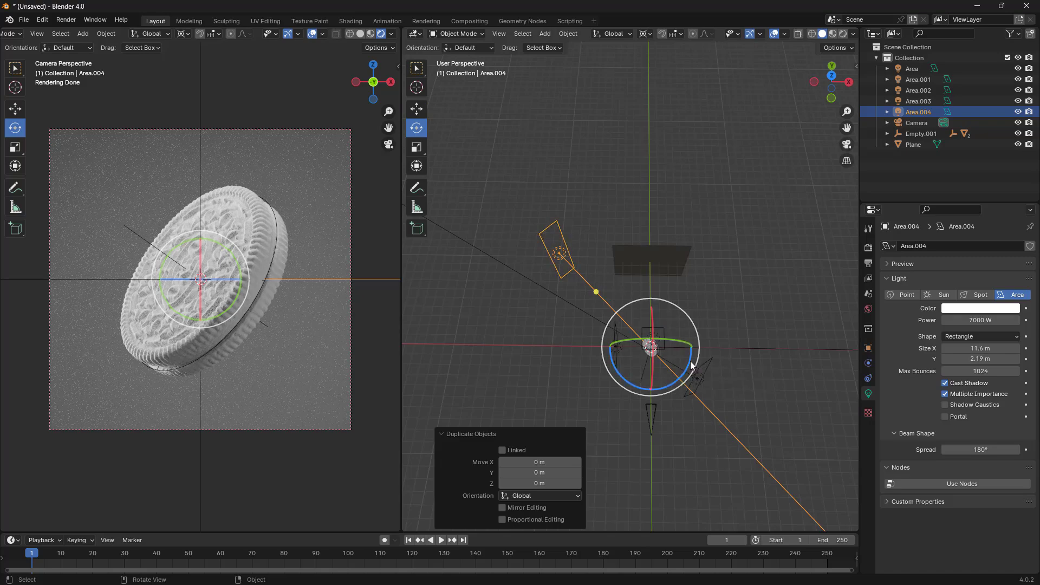
{"action": "left_click_drag", "start_coordinate": [691, 364], "coordinate": [638, 390]}
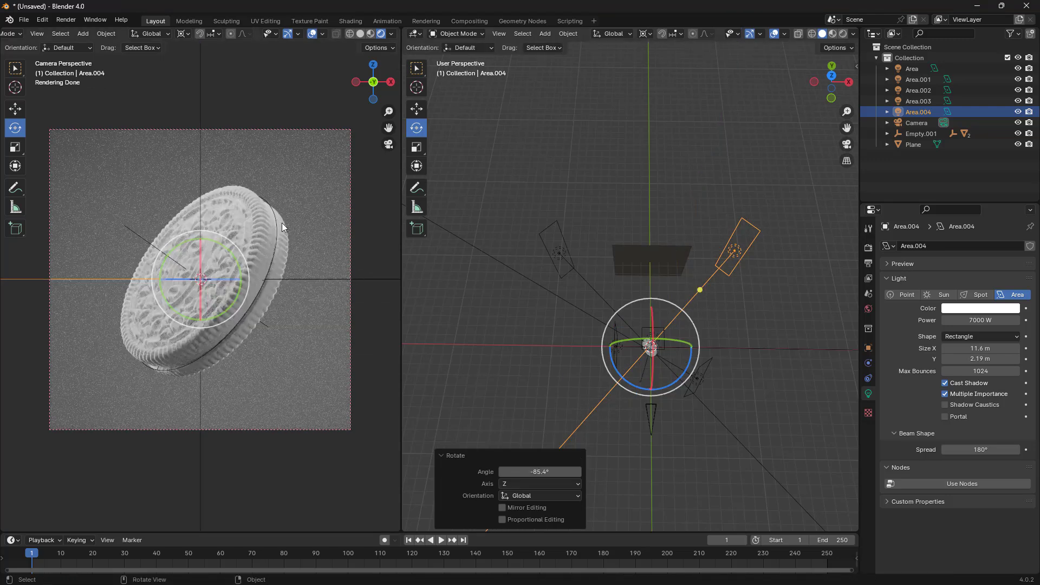
{"action": "middle_click_drag", "start_coordinate": [669, 335], "coordinate": [724, 364]}
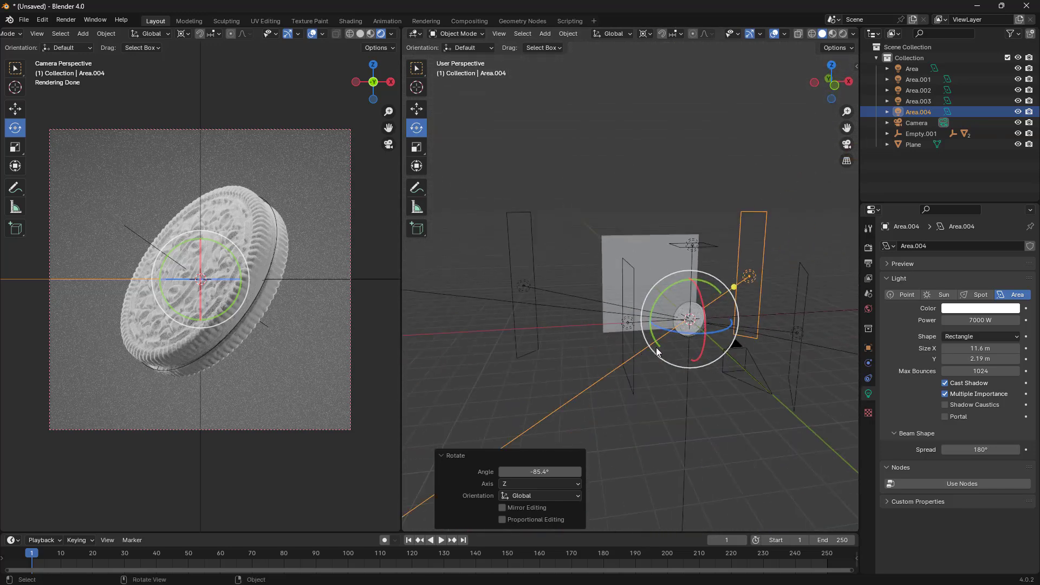
Step: Show the backdrop plane's material in the Shader Editor and rename it Background
{"action": "middle_click_drag", "start_coordinate": [533, 140], "coordinate": [664, 303]}
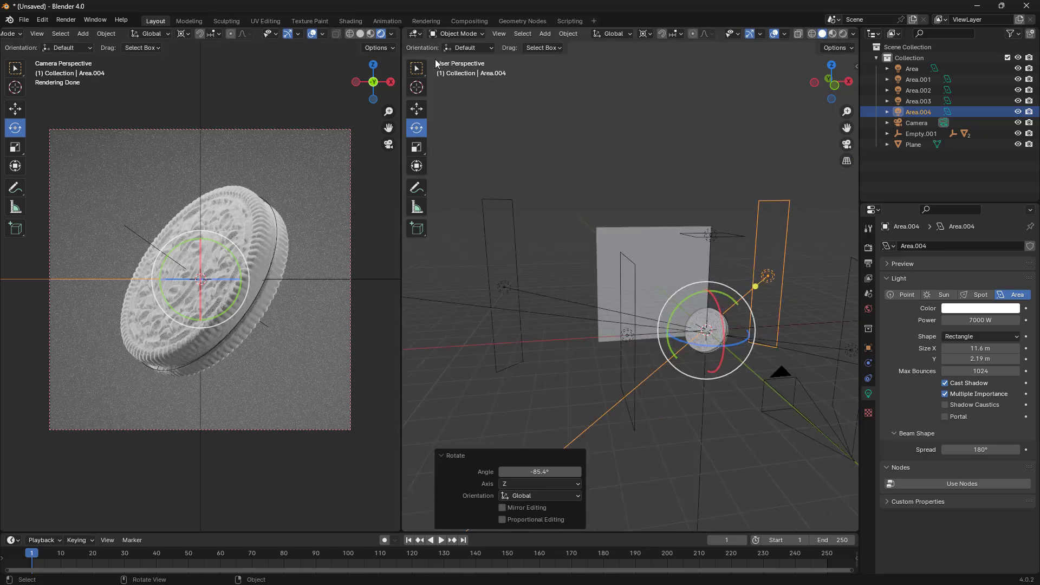
{"action": "left_click", "coordinate": [417, 34]}
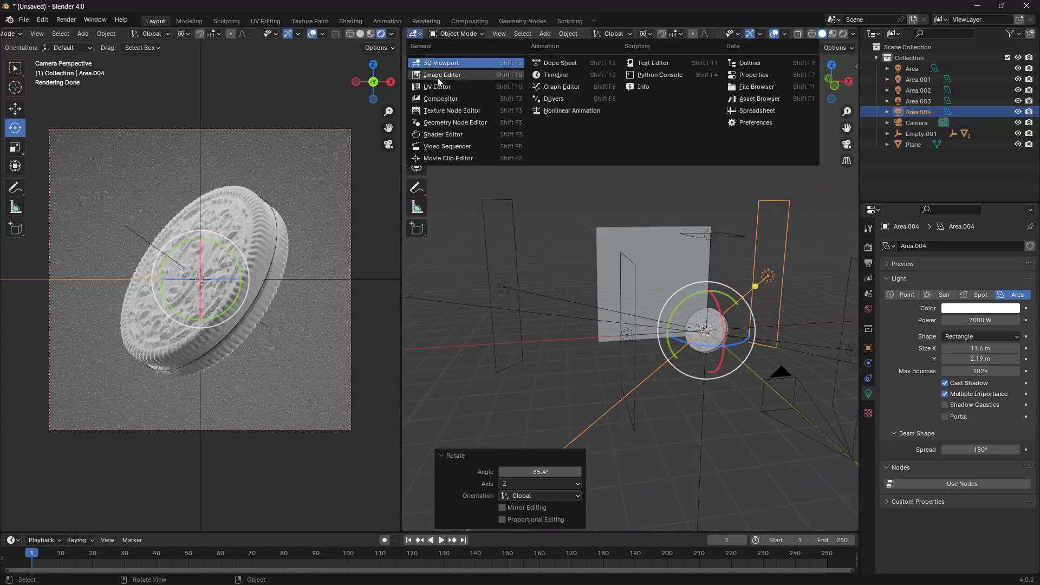
{"action": "left_click", "coordinate": [442, 135]}
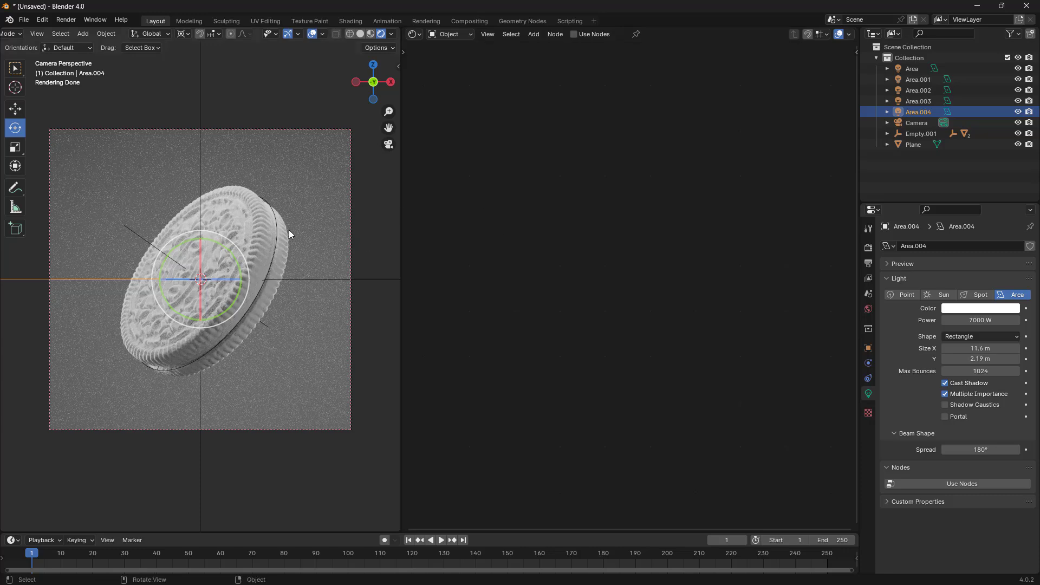
{"action": "left_click", "coordinate": [306, 203]}
{"action": "left_click", "coordinate": [659, 36]}
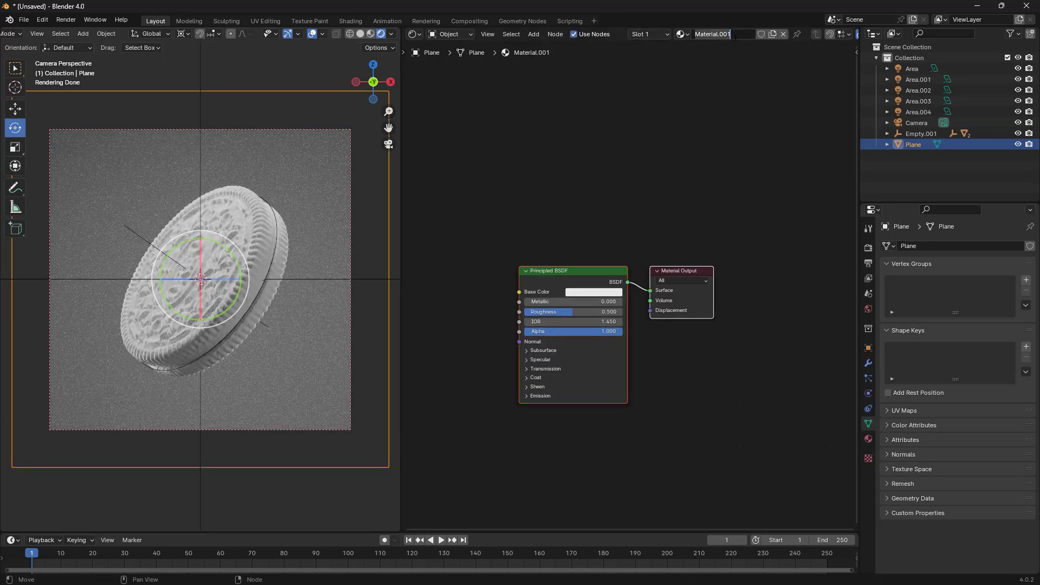
{"action": "type", "text": "Background"}
{"action": "key", "text": "Return"}
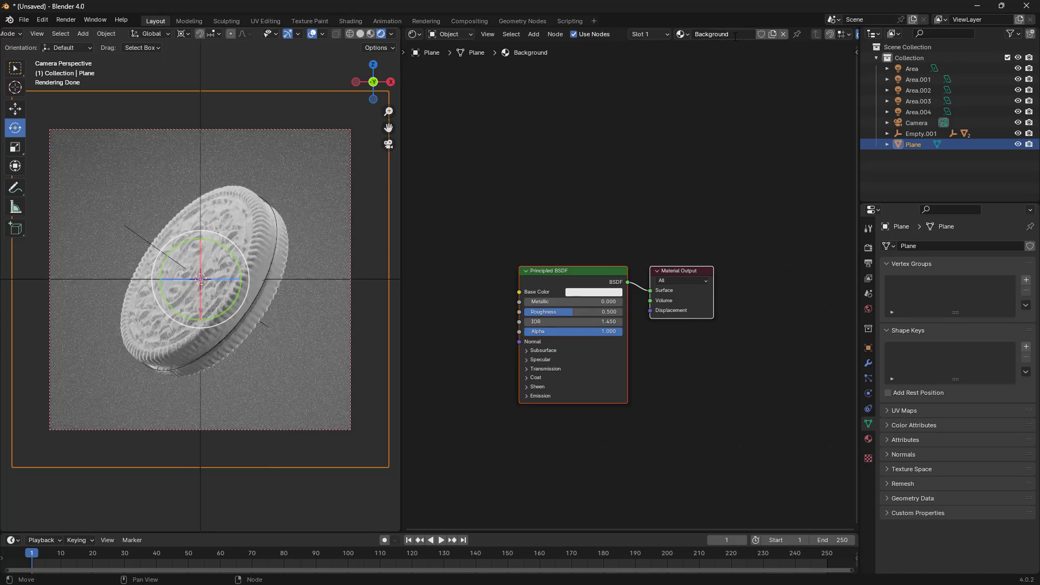
Step: Set the Principled BSDF base color of the Background material to a saturated blue
{"action": "key", "text": "Home"}
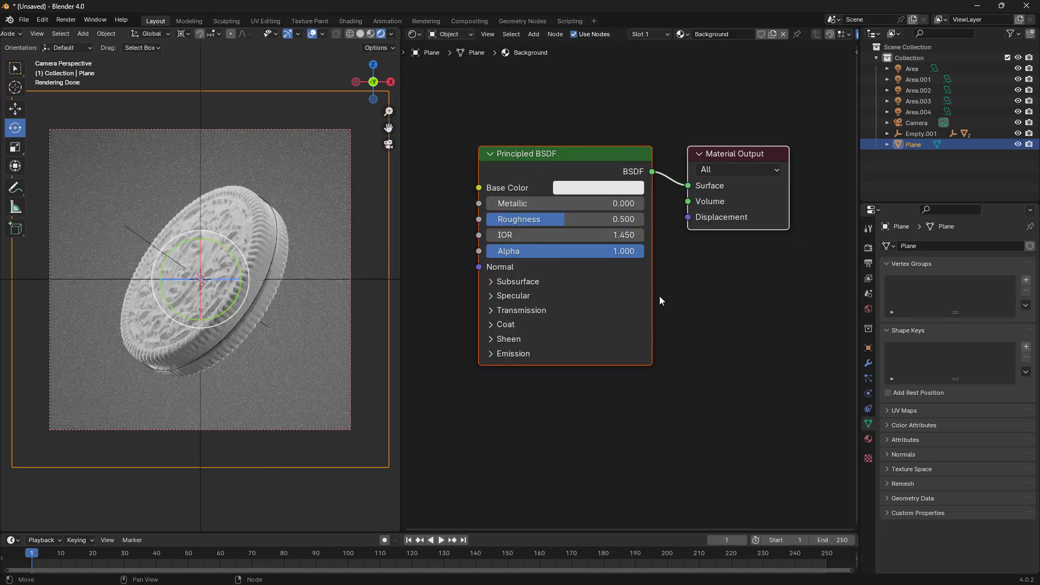
{"action": "scroll", "coordinate": [659, 296], "scroll_direction": "up", "scroll_amount": 2}
{"action": "left_click", "coordinate": [659, 268]}
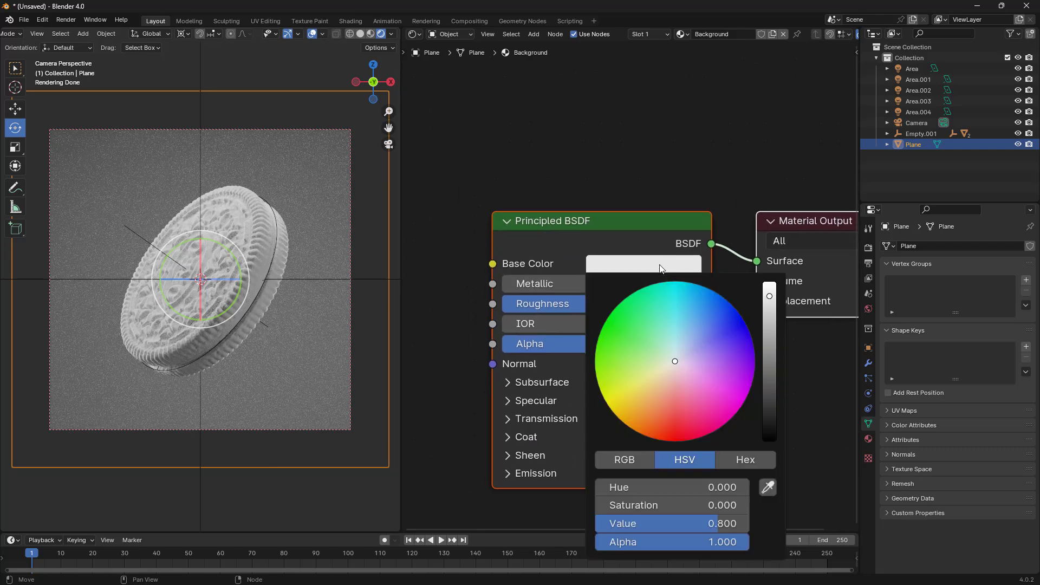
{"action": "mouse_move", "coordinate": [681, 309]}
{"action": "left_mouse_down"}
{"action": "mouse_move", "coordinate": [710, 334]}
{"action": "mouse_move", "coordinate": [723, 316]}
{"action": "left_mouse_up"}
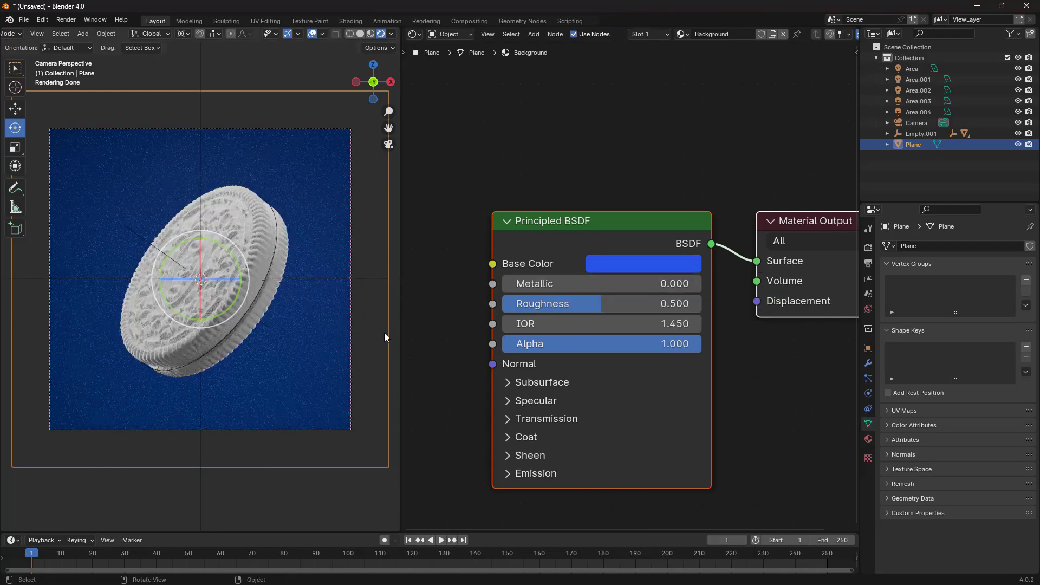
{"action": "scroll", "coordinate": [541, 413], "scroll_direction": "down", "scroll_amount": 2}
{"action": "middle_click_drag", "start_coordinate": [615, 432], "coordinate": [613, 376]}
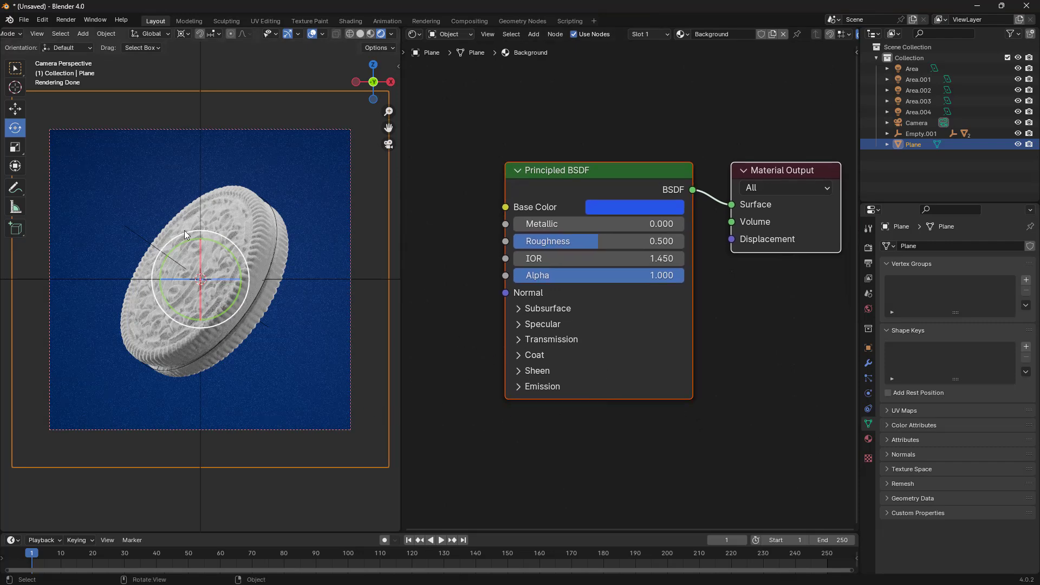
Step: Add a new area light at the scene origin
{"action": "middle_click_drag", "start_coordinate": [267, 345], "coordinate": [273, 371]}
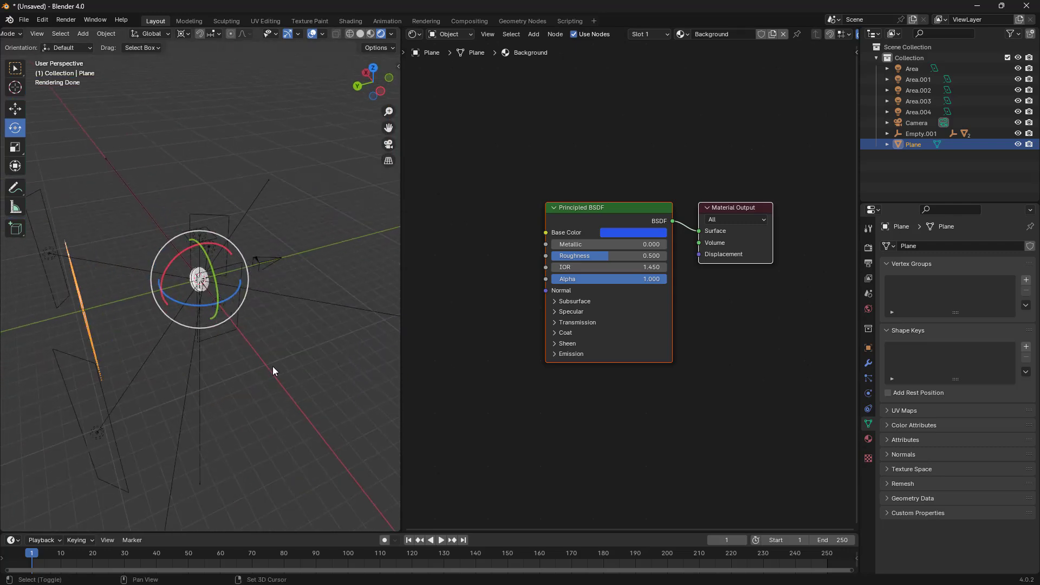
{"action": "key", "text": "shift+a"}
{"action": "mouse_move", "coordinate": [272, 366]}
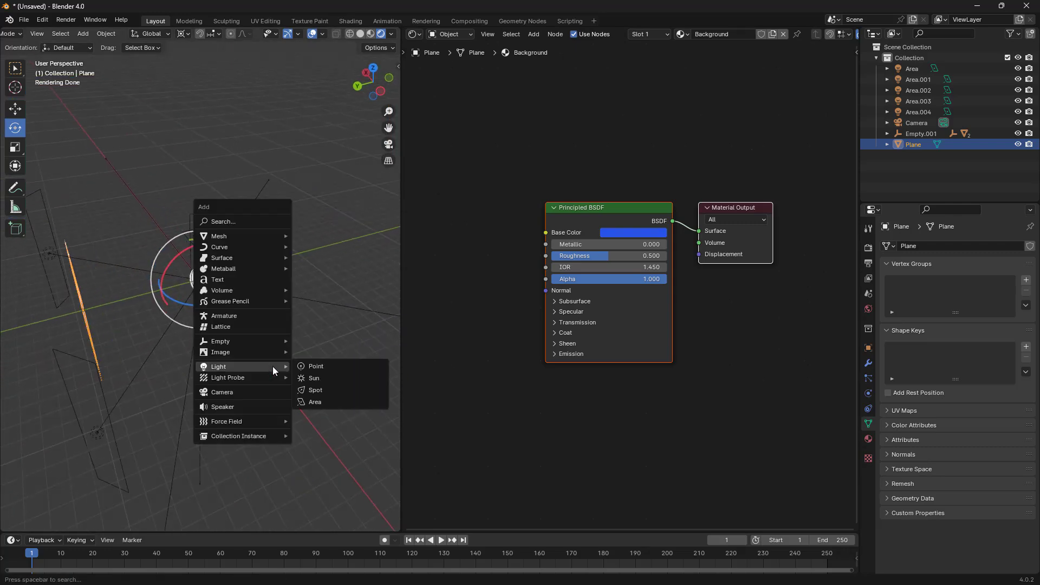
{"action": "left_click", "coordinate": [317, 402]}
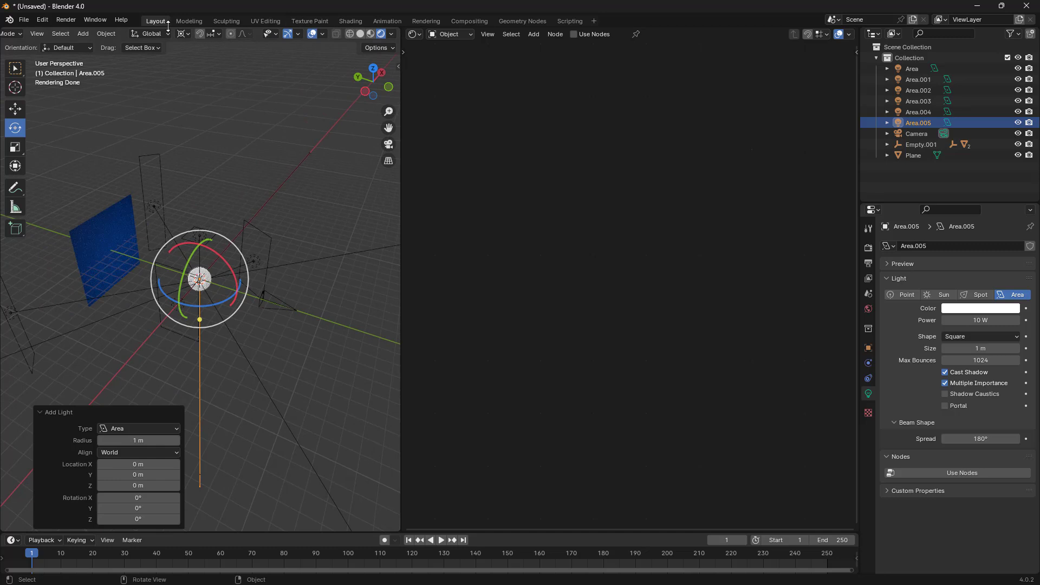
Step: Set the pivot point to Bounding Box Center and rotate the new area light 90° around the global X axis to face the backdrop
{"action": "left_click", "coordinate": [184, 33]}
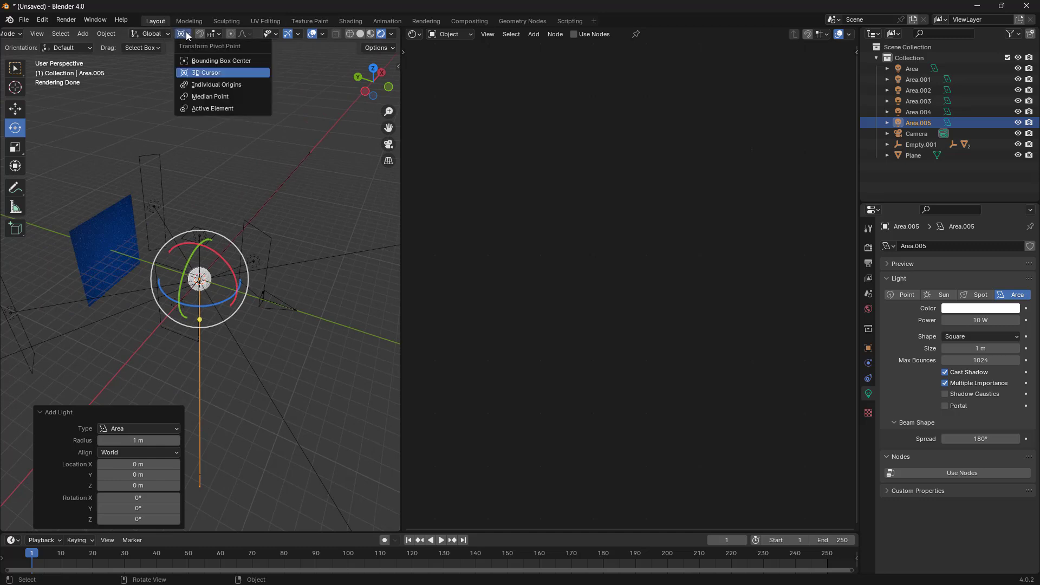
{"action": "left_click", "coordinate": [203, 61]}
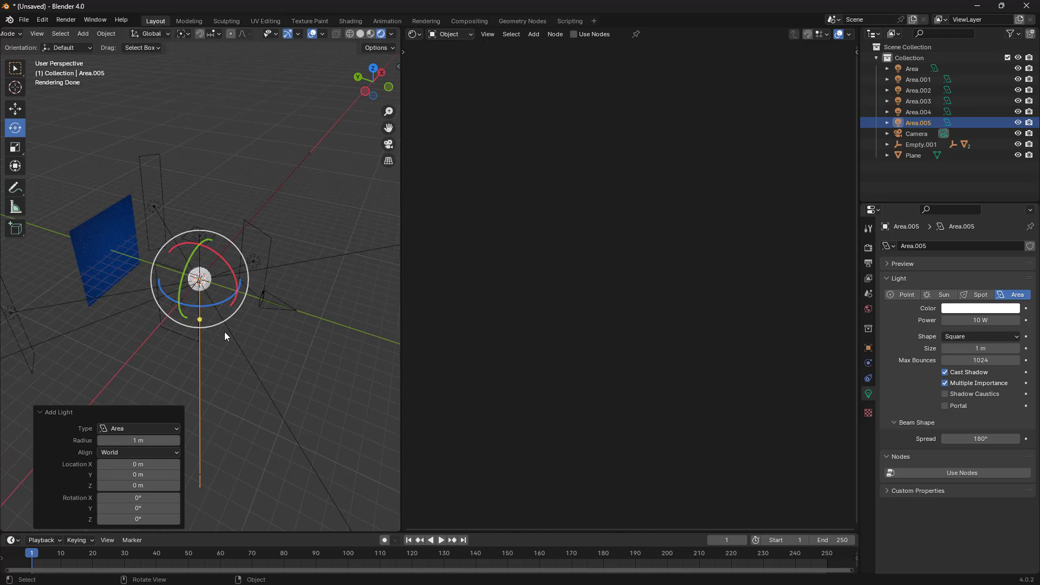
{"action": "middle_click_drag", "start_coordinate": [224, 336], "coordinate": [130, 166]}
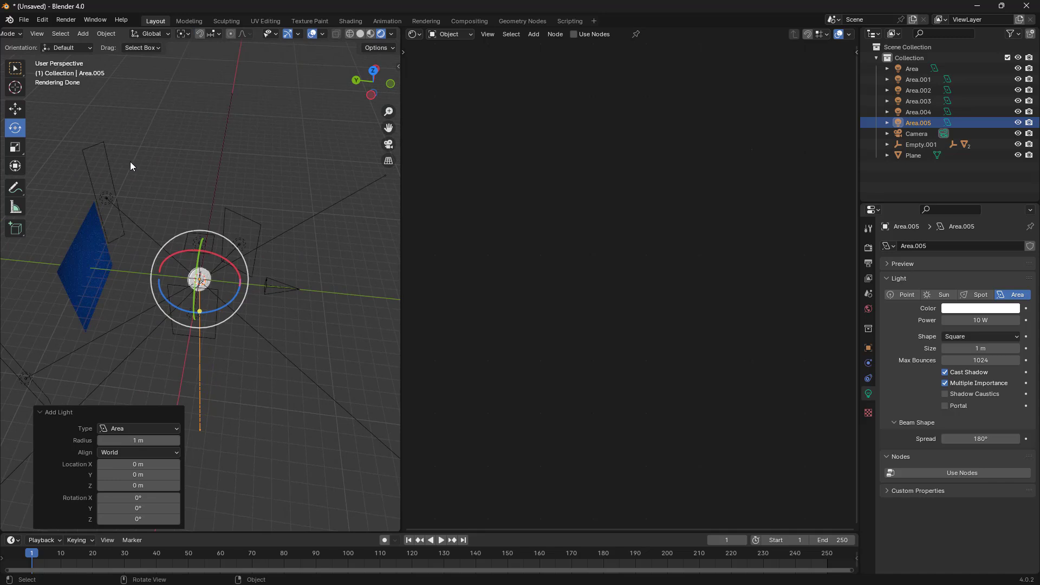
{"action": "left_click_drag", "start_coordinate": [217, 254], "coordinate": [258, 307]}
Step: Move the new area light about 8.3 m along the global Y axis toward the backdrop and check the camera render
{"action": "left_click", "coordinate": [15, 109]}
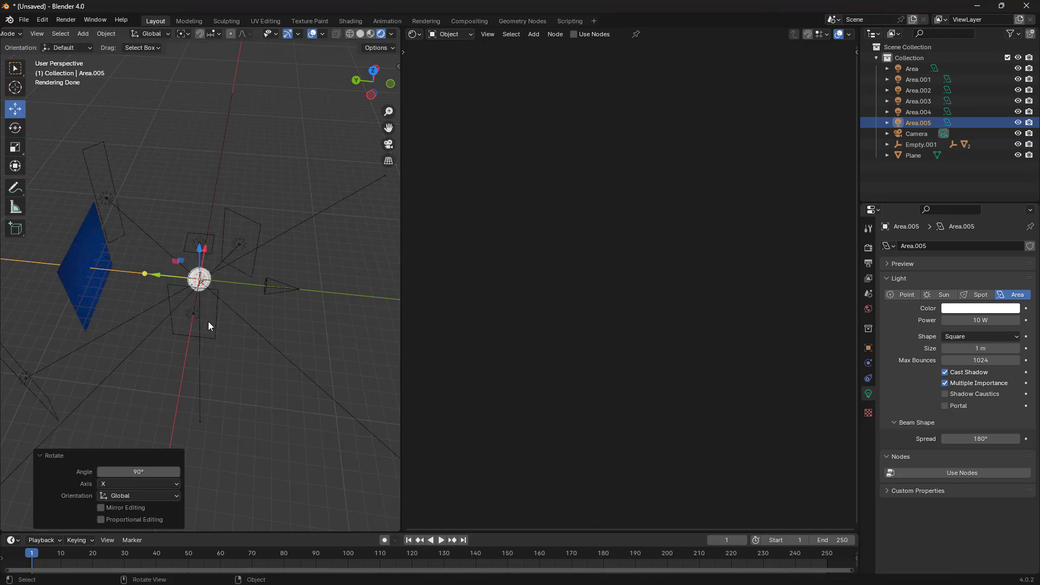
{"action": "middle_click_drag", "start_coordinate": [208, 321], "coordinate": [168, 268]}
{"action": "left_click_drag", "start_coordinate": [161, 275], "coordinate": [58, 268]}
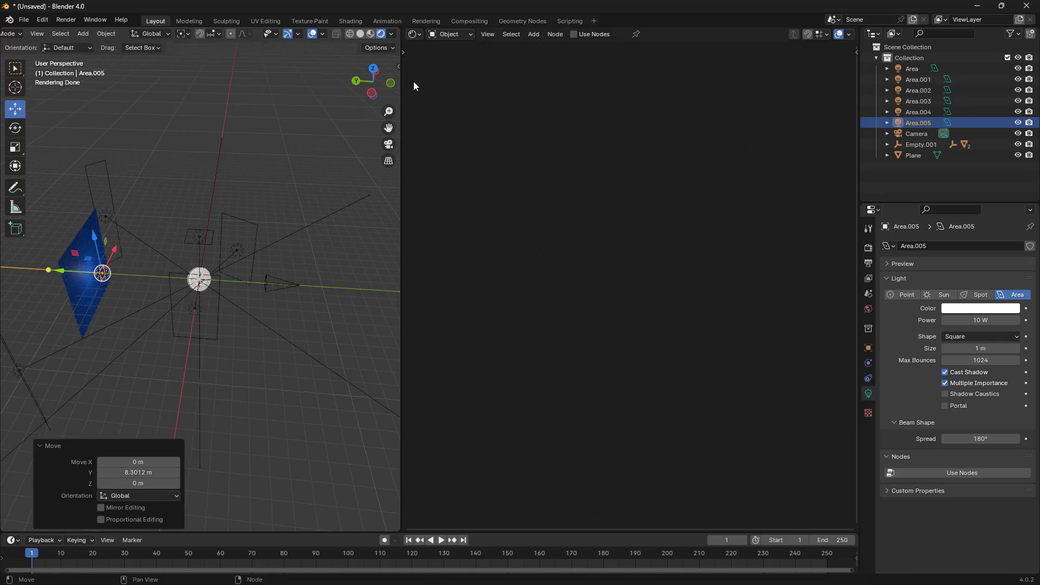
{"action": "left_click", "coordinate": [416, 38]}
{"action": "middle_click_drag", "start_coordinate": [276, 340], "coordinate": [229, 340]}
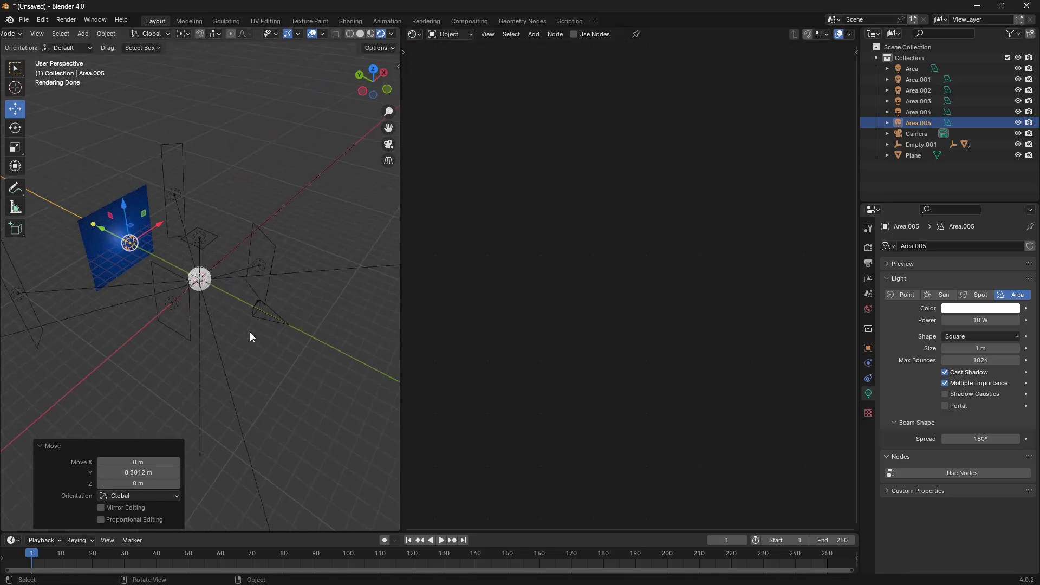
{"action": "key", "text": "KP_0"}
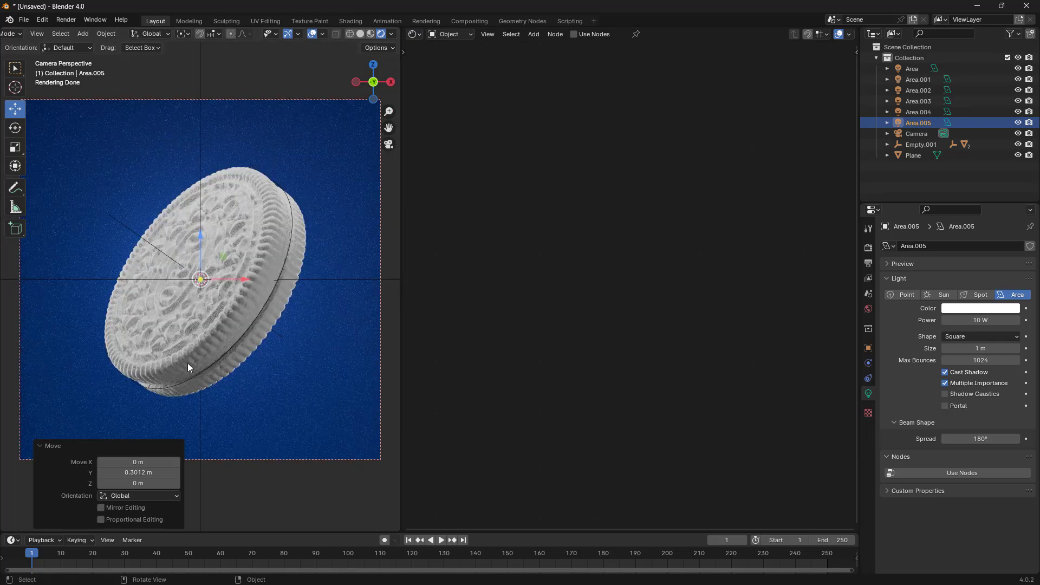
{"action": "scroll", "coordinate": [210, 349], "scroll_direction": "down", "scroll_amount": 3}
Step: Switch the Shader Editor area back to a 3D Viewport and shift the backdrop light about 0.22 m closer to the plane along Y
{"action": "left_click", "coordinate": [415, 34]}
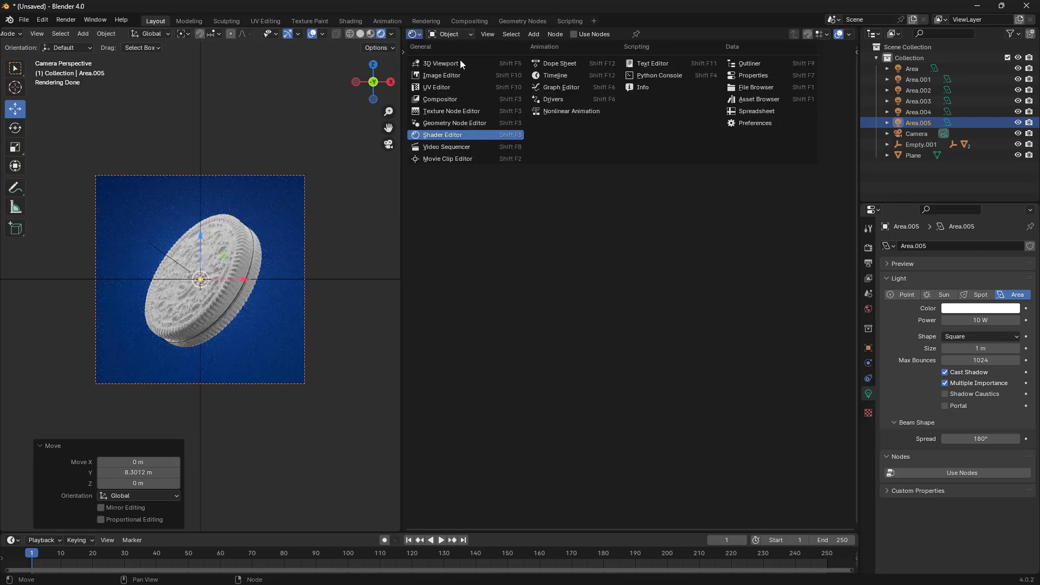
{"action": "left_click", "coordinate": [446, 64]}
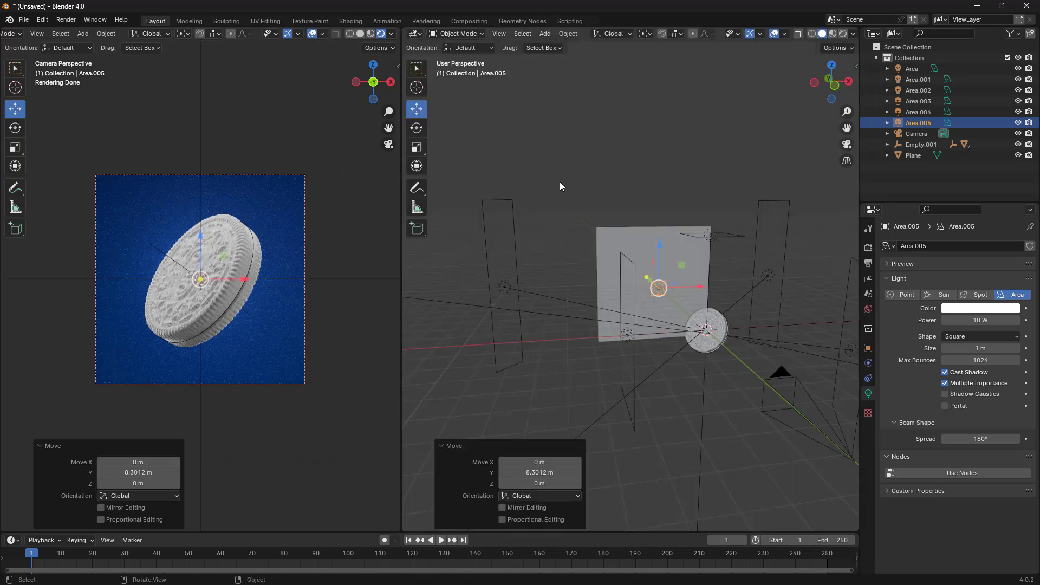
{"action": "scroll", "coordinate": [657, 348], "scroll_direction": "up", "scroll_amount": 4}
{"action": "middle_click_drag", "start_coordinate": [719, 327], "coordinate": [792, 343]}
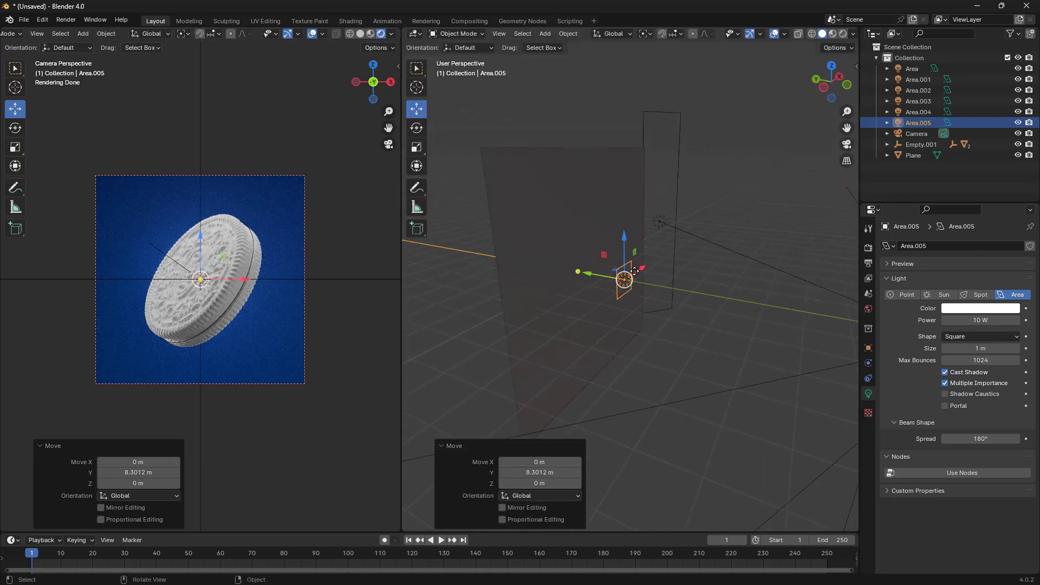
{"action": "middle_click_drag", "start_coordinate": [635, 271], "coordinate": [529, 262]}
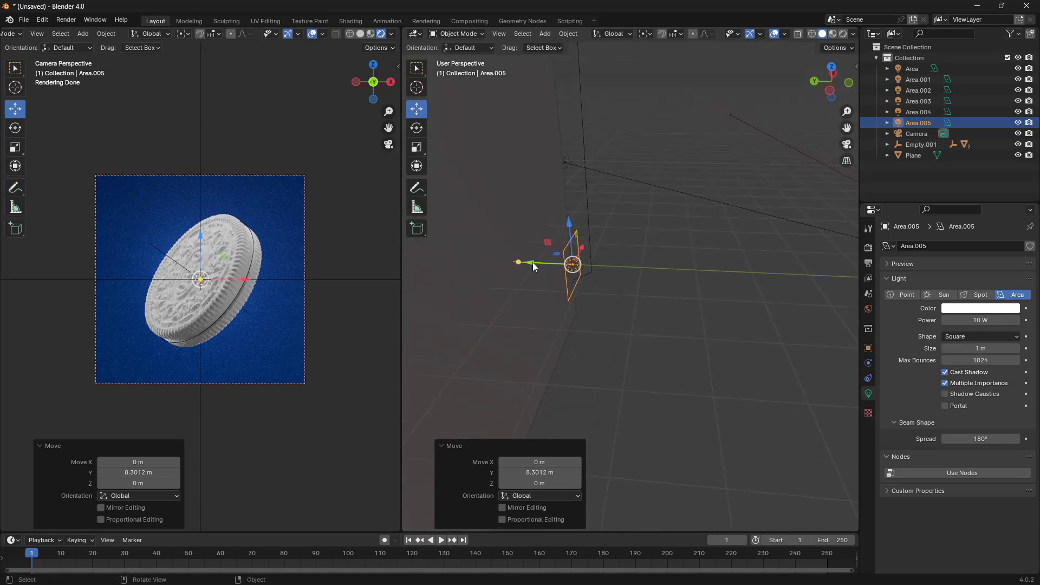
{"action": "left_click_drag", "start_coordinate": [529, 262], "coordinate": [518, 262]}
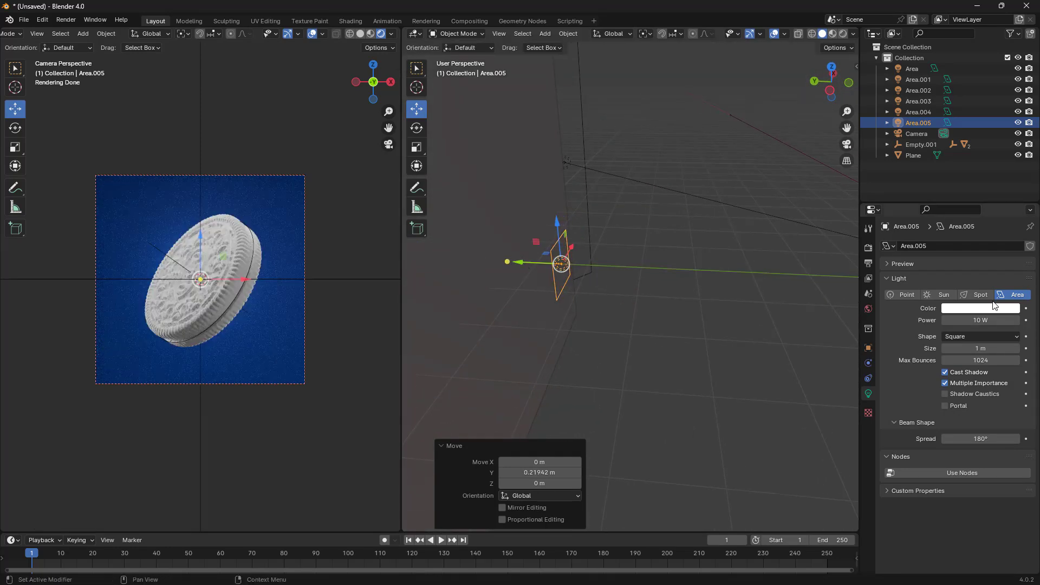
Step: Set the backdrop light's power to 200 W and inspect the glow behind the cookie
{"action": "left_click", "coordinate": [985, 319]}
{"action": "type", "text": "2"}
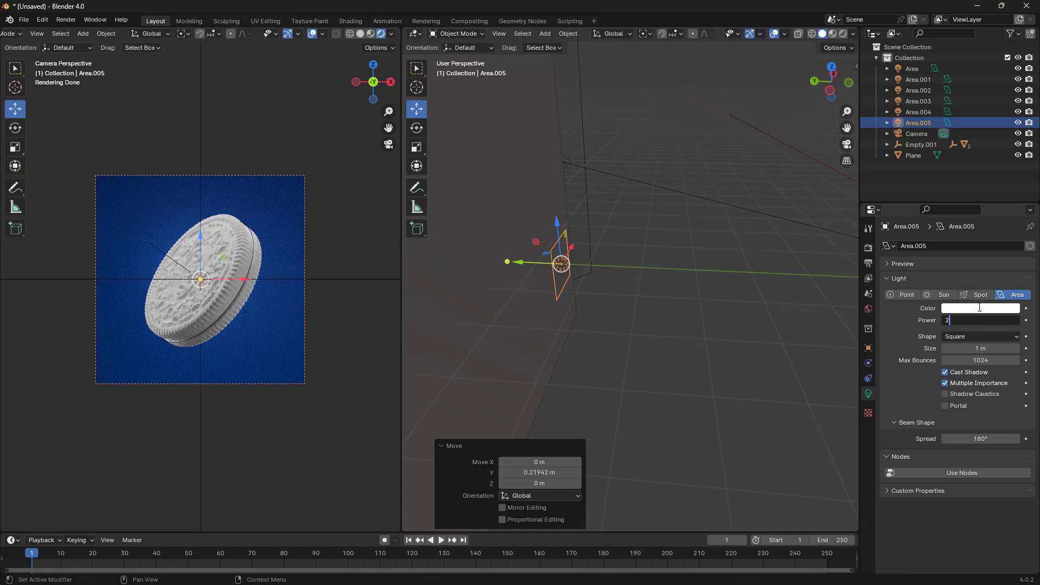
{"action": "type", "text": "00"}
{"action": "key", "text": "Return"}
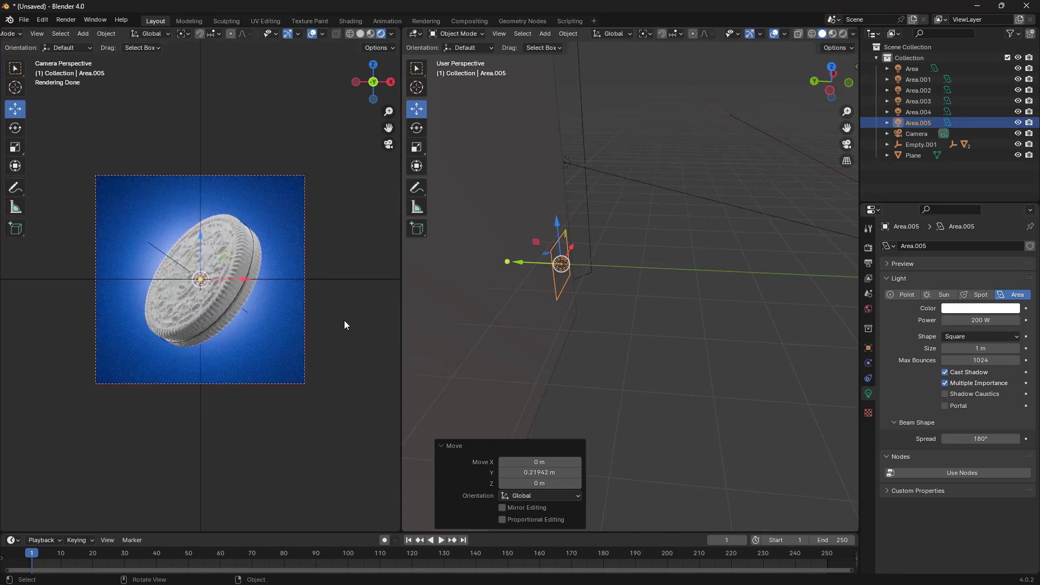
{"action": "scroll", "coordinate": [344, 320], "scroll_direction": "up", "scroll_amount": 3}
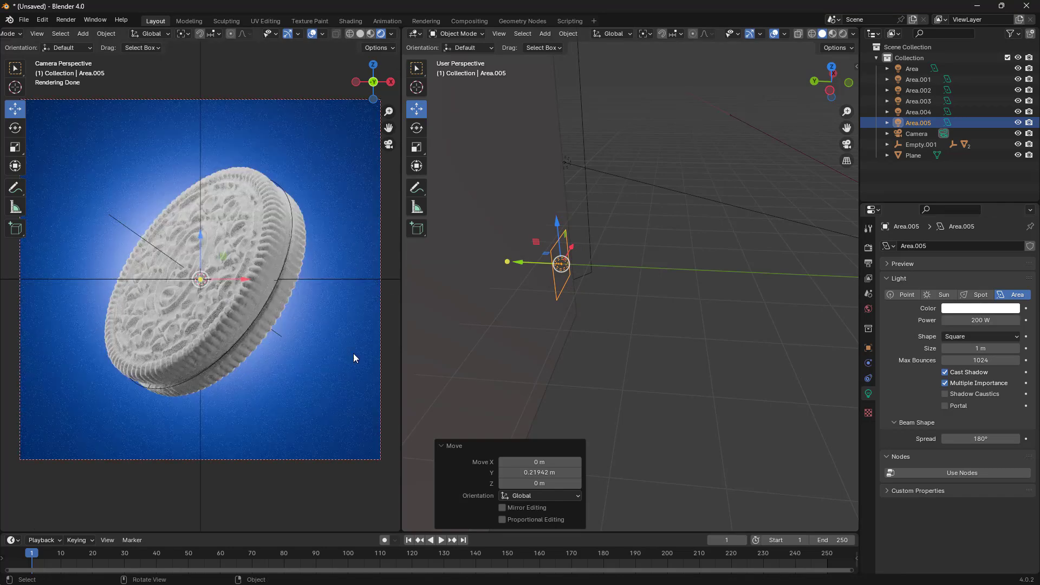
Step: Move the backdrop light about -0.31 m along the global Y axis, away from the plane
{"action": "mouse_move", "coordinate": [520, 263]}
{"action": "left_mouse_down"}
{"action": "mouse_move", "coordinate": [487, 261]}
{"action": "mouse_move", "coordinate": [537, 265]}
{"action": "mouse_move", "coordinate": [525, 265]}
{"action": "left_mouse_up"}
{"action": "scroll", "coordinate": [581, 306], "scroll_direction": "down", "scroll_amount": 3}
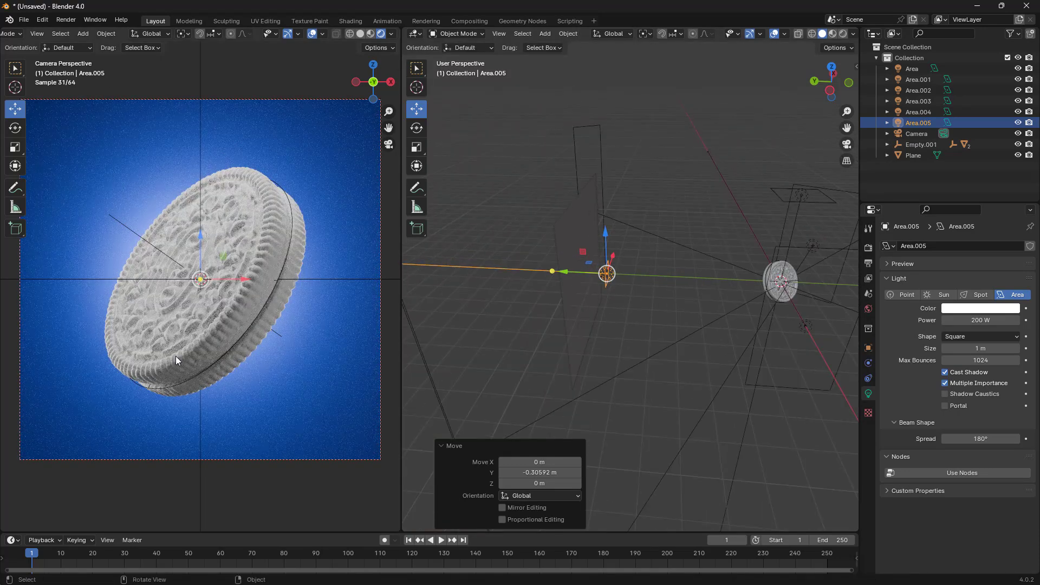
{"action": "scroll", "coordinate": [267, 367], "scroll_direction": "down", "scroll_amount": 1}
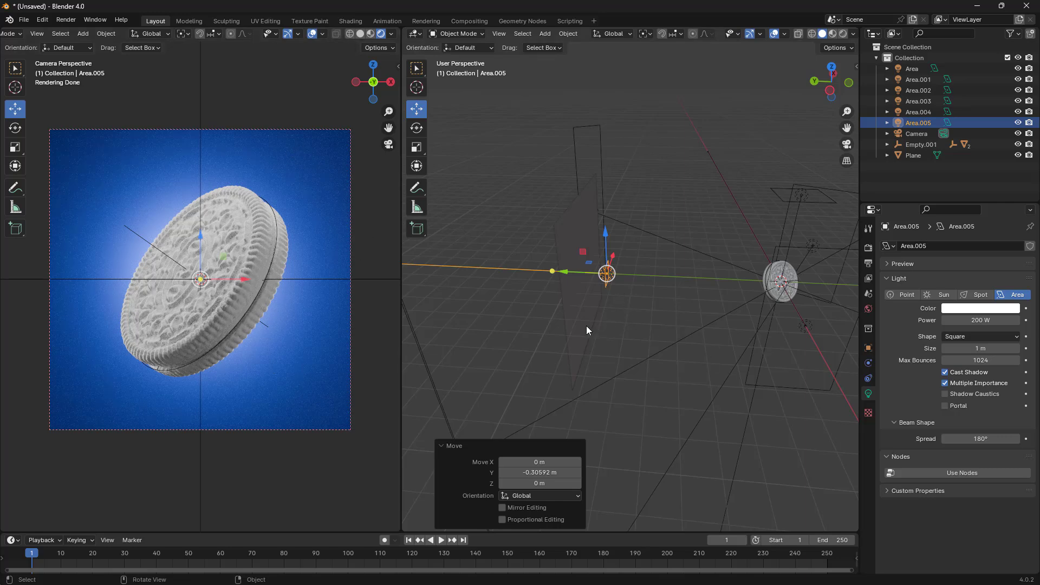
{"action": "middle_click_drag", "start_coordinate": [586, 326], "coordinate": [633, 190]}
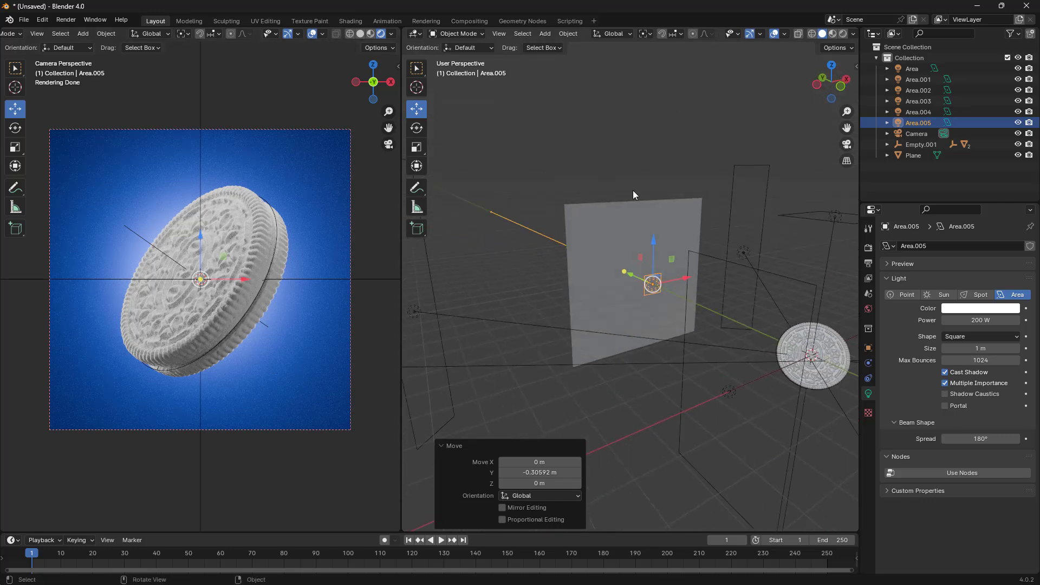
Step: Show the backdrop plane's Background material in the Shader Editor and raise its roughness to about 0.555
{"action": "left_click", "coordinate": [416, 33]}
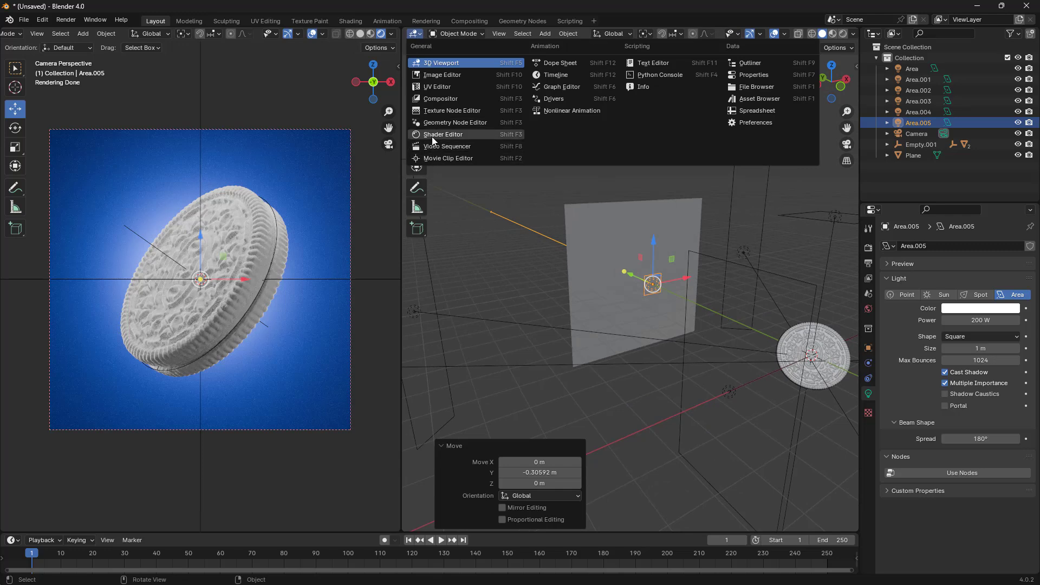
{"action": "left_click", "coordinate": [431, 134]}
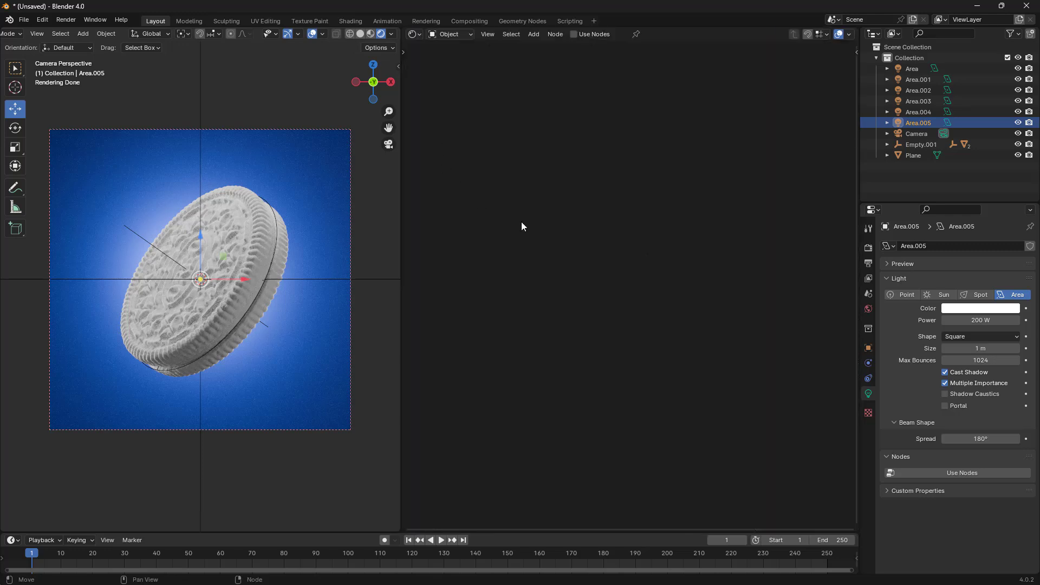
{"action": "left_click", "coordinate": [303, 207]}
{"action": "key", "text": "Home"}
{"action": "scroll", "coordinate": [669, 333], "scroll_direction": "up", "scroll_amount": 3}
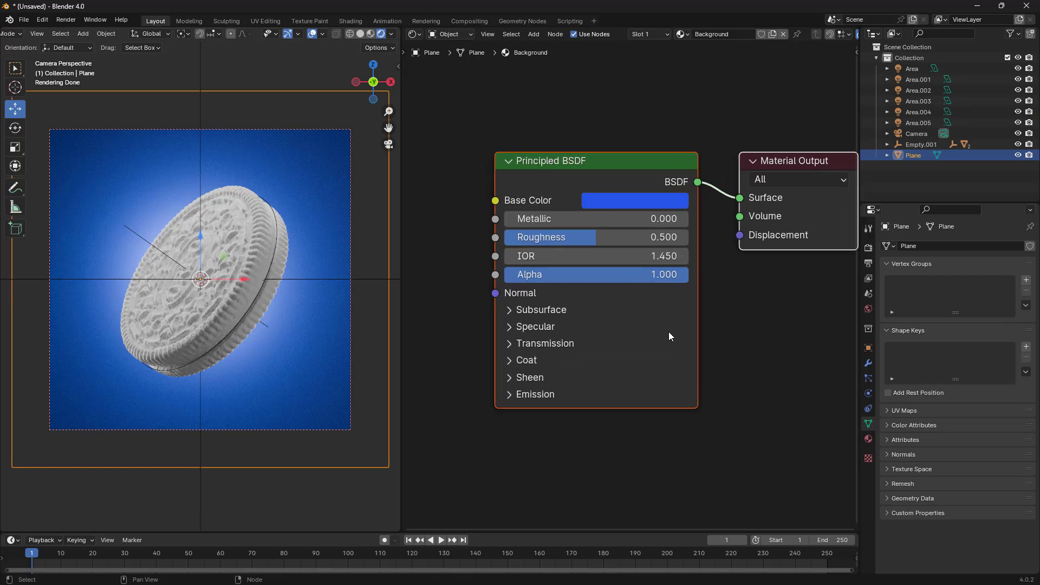
{"action": "left_click_drag", "start_coordinate": [578, 216], "coordinate": [597, 233]}
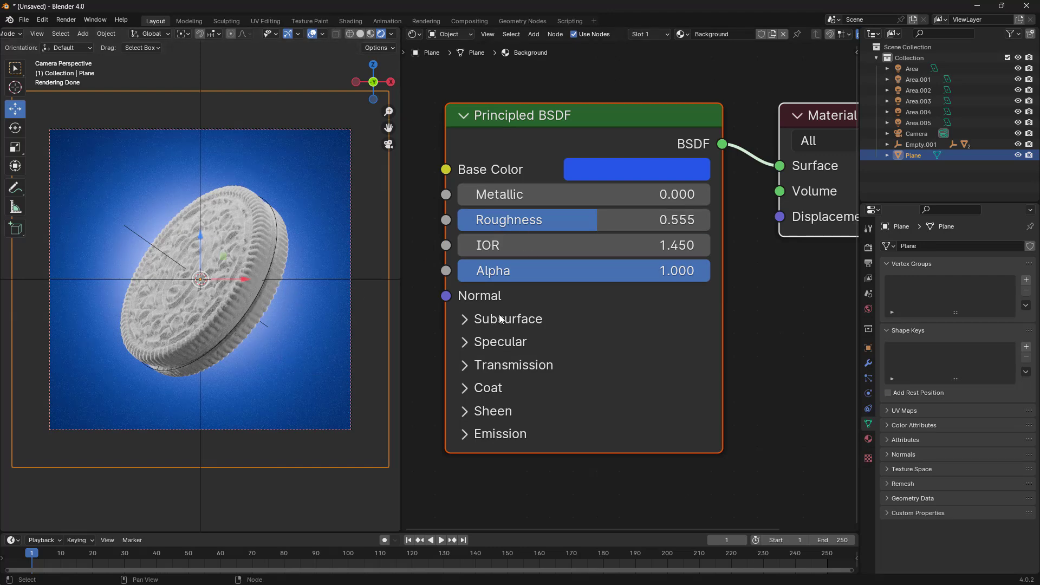
Step: Change the Background material's specular tint to a light blue
{"action": "left_click", "coordinate": [487, 342]}
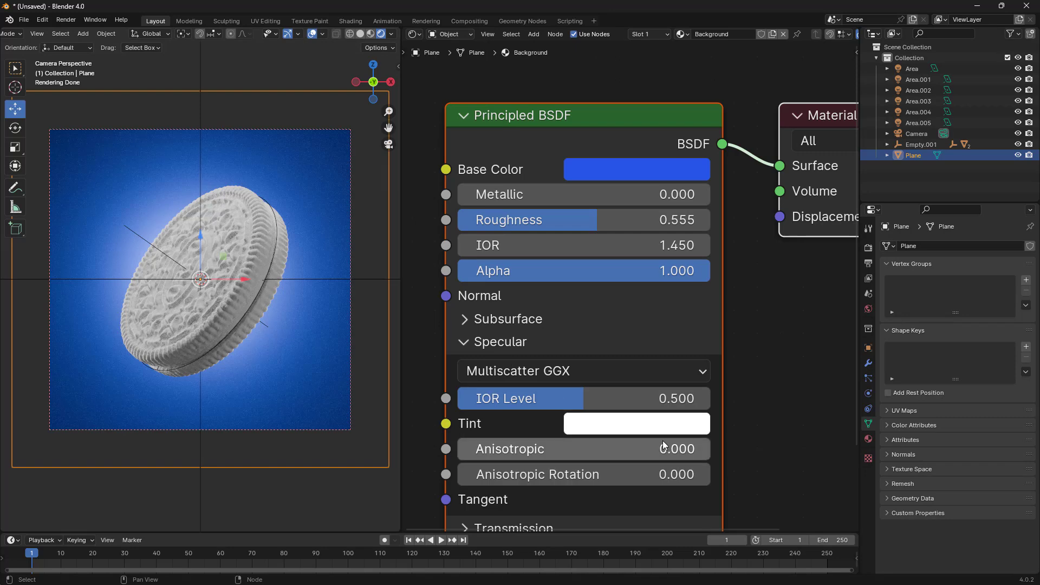
{"action": "left_click", "coordinate": [653, 427]}
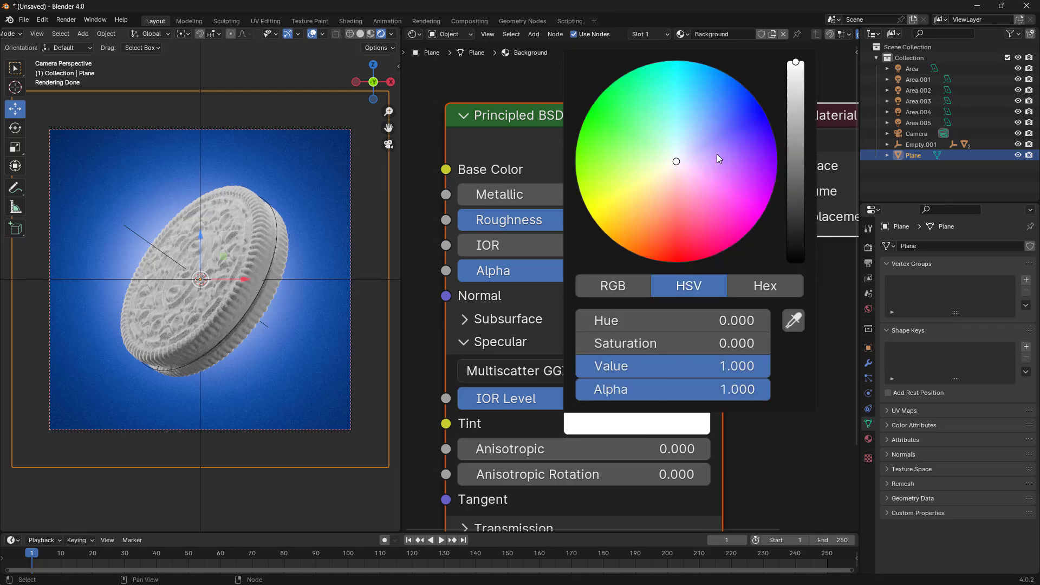
{"action": "left_click_drag", "start_coordinate": [714, 130], "coordinate": [723, 105]}
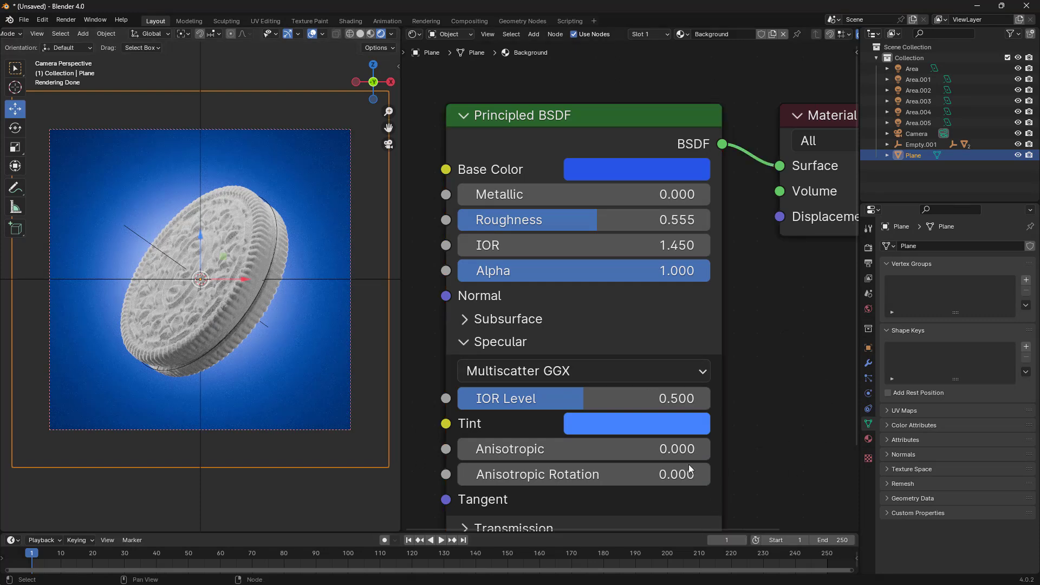
{"action": "scroll", "coordinate": [595, 365], "scroll_direction": "down", "scroll_amount": 2}
{"action": "scroll", "coordinate": [595, 366], "scroll_direction": "down", "scroll_amount": 1}
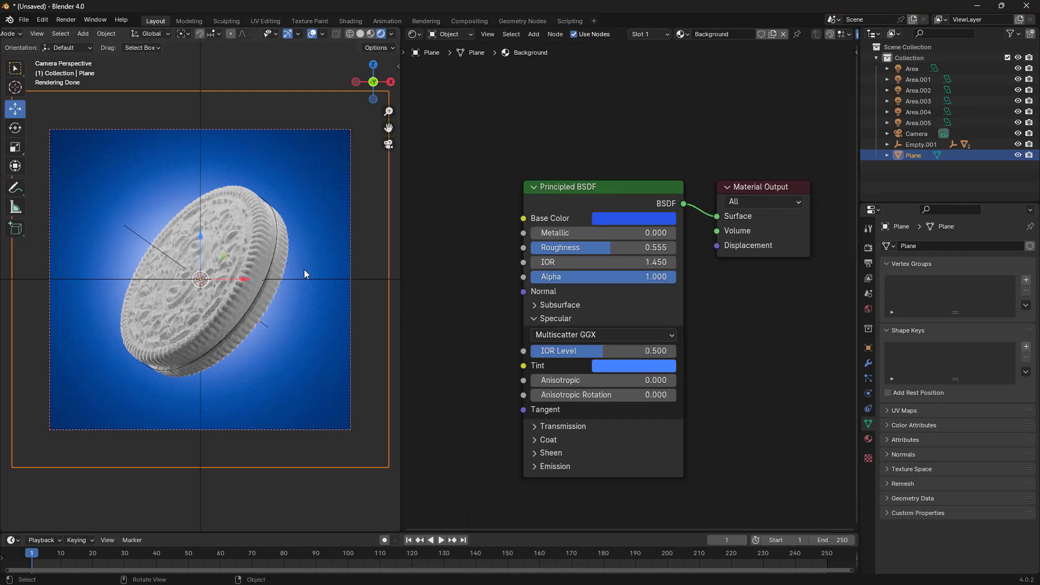
Step: Create a new material on the cookie and name it Biscuit
{"action": "left_click", "coordinate": [262, 218]}
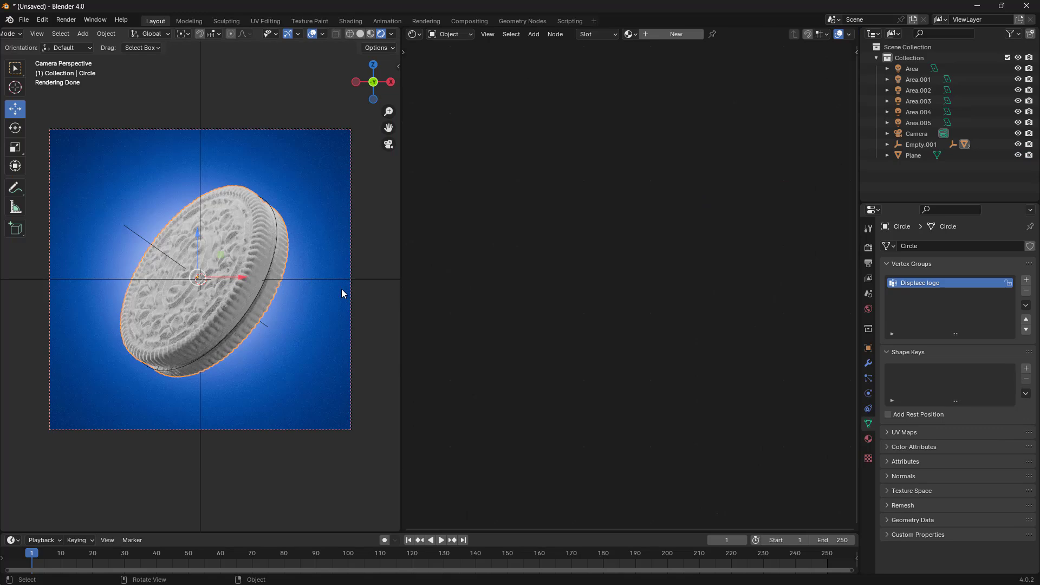
{"action": "left_click", "coordinate": [675, 34]}
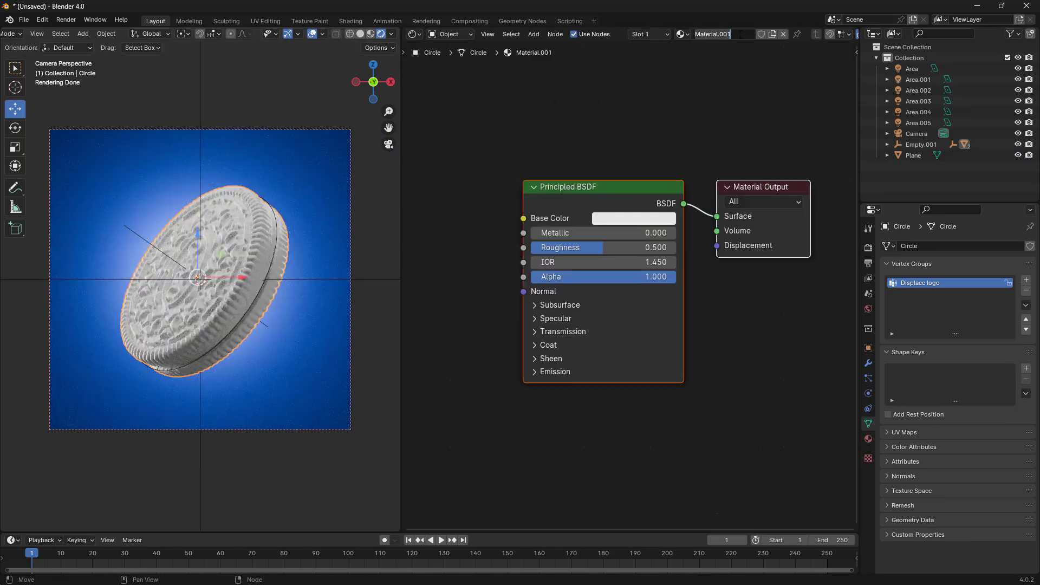
{"action": "type", "text": "Biscuit"}
{"action": "key", "text": "Return"}
Step: Set the Biscuit material's base color to a very dark brown with hue 0.050 and saturation 0.917
{"action": "scroll", "coordinate": [653, 219], "scroll_direction": "up", "scroll_amount": 2}
{"action": "scroll", "coordinate": [652, 219], "scroll_direction": "up", "scroll_amount": 1}
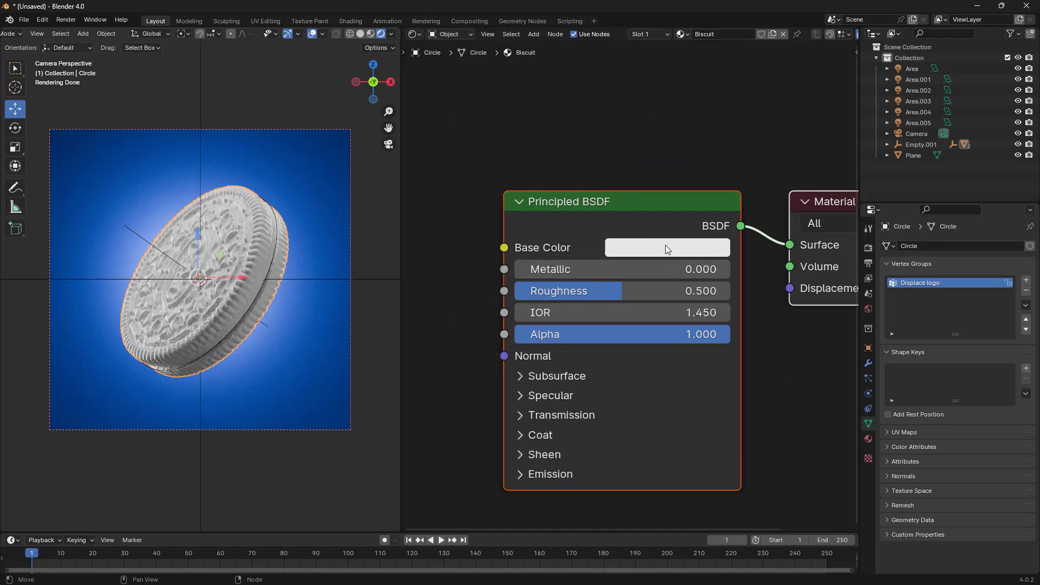
{"action": "left_click", "coordinate": [665, 250]}
{"action": "left_click_drag", "start_coordinate": [703, 354], "coordinate": [676, 390]}
{"action": "scroll", "coordinate": [217, 282], "scroll_direction": "up", "scroll_amount": 4}
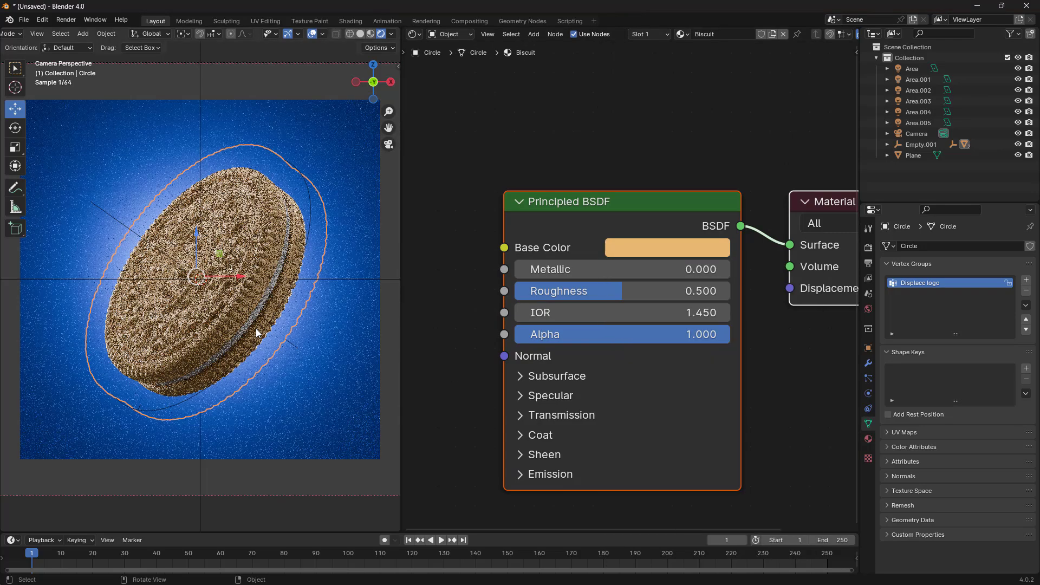
{"action": "left_click", "coordinate": [675, 254]}
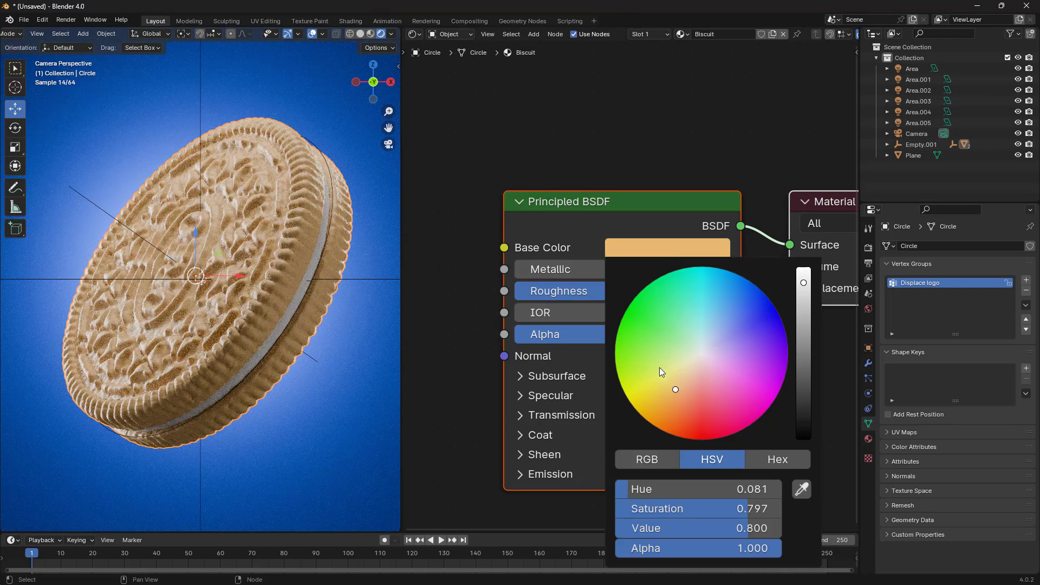
{"action": "left_click_drag", "start_coordinate": [675, 390], "coordinate": [674, 405]}
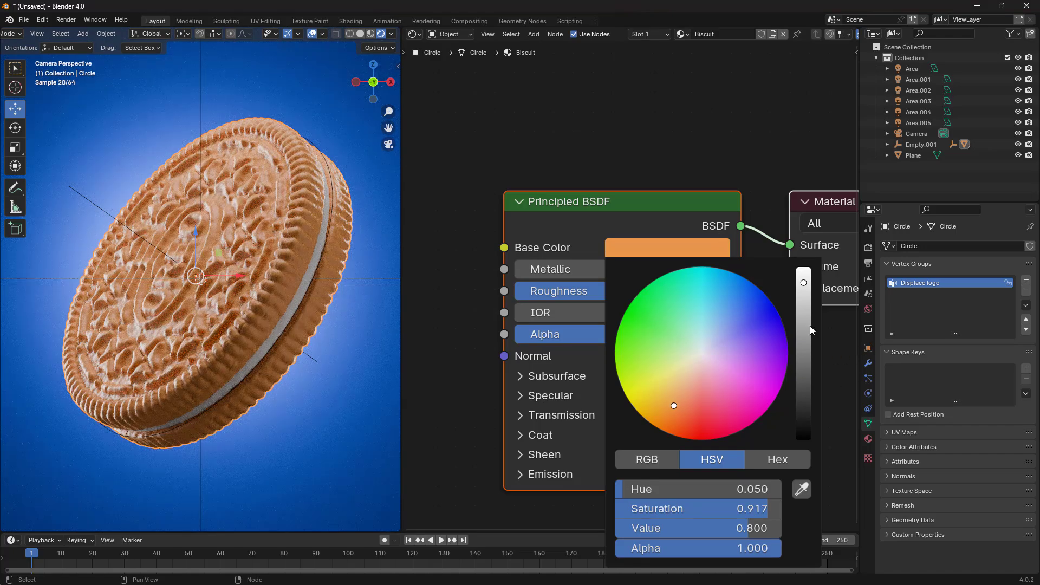
{"action": "left_click_drag", "start_coordinate": [804, 291], "coordinate": [803, 405]}
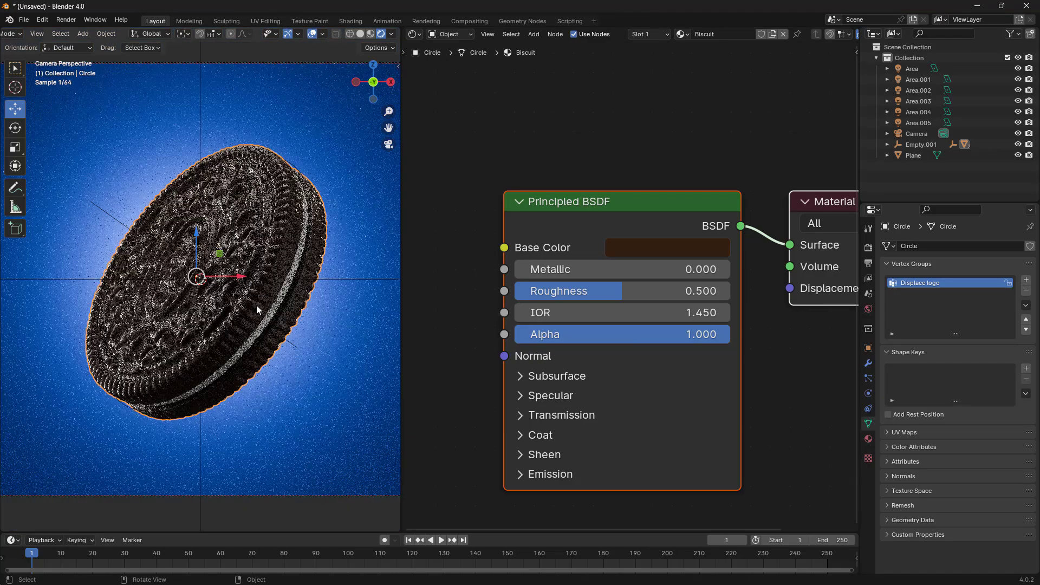
Step: Inspect the dark cookie in the camera render and set the Biscuit material's roughness to 0.55
{"action": "scroll", "coordinate": [256, 304], "scroll_direction": "down", "scroll_amount": 1}
{"action": "scroll", "coordinate": [256, 304], "scroll_direction": "up", "scroll_amount": 3}
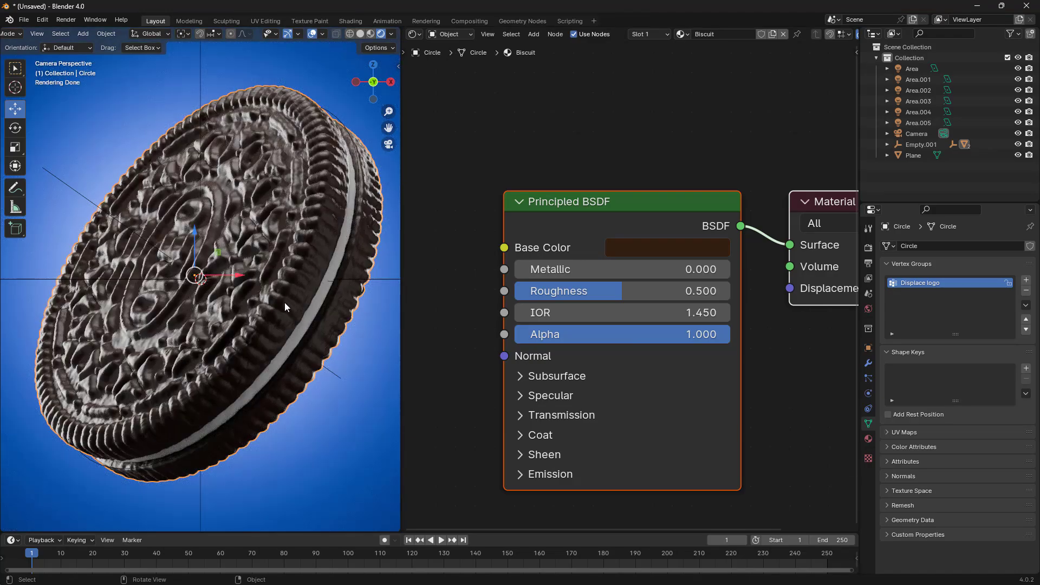
{"action": "scroll", "coordinate": [285, 303], "scroll_direction": "up", "scroll_amount": 4}
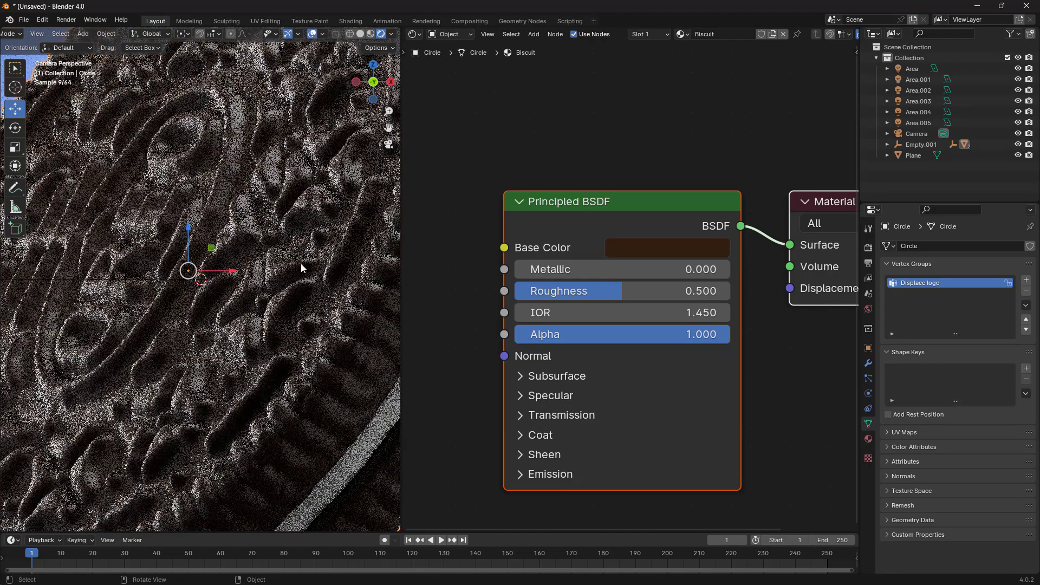
{"action": "scroll", "coordinate": [295, 292], "scroll_direction": "up", "scroll_amount": 3}
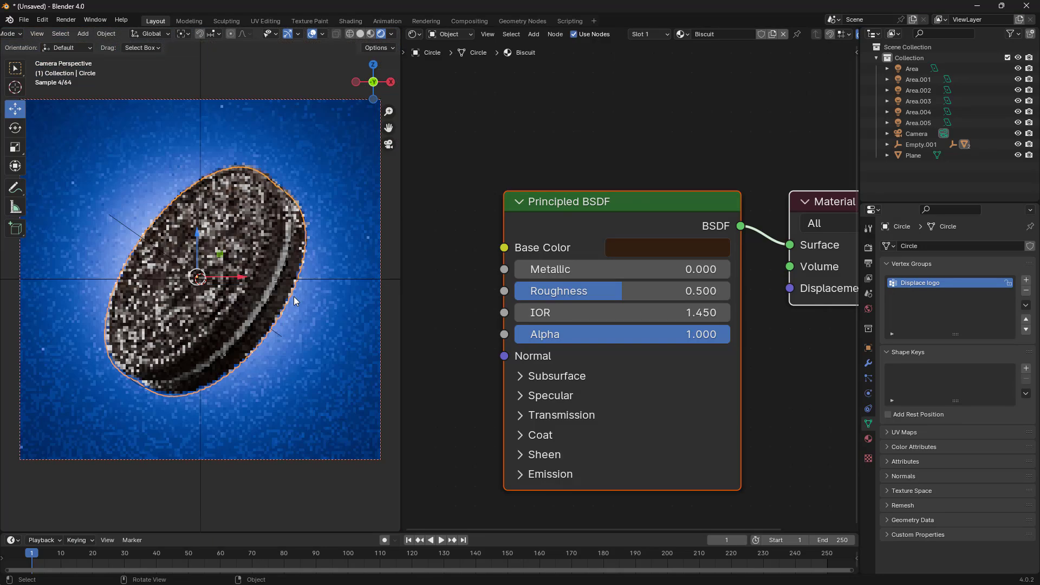
{"action": "scroll", "coordinate": [293, 297], "scroll_direction": "up", "scroll_amount": 3}
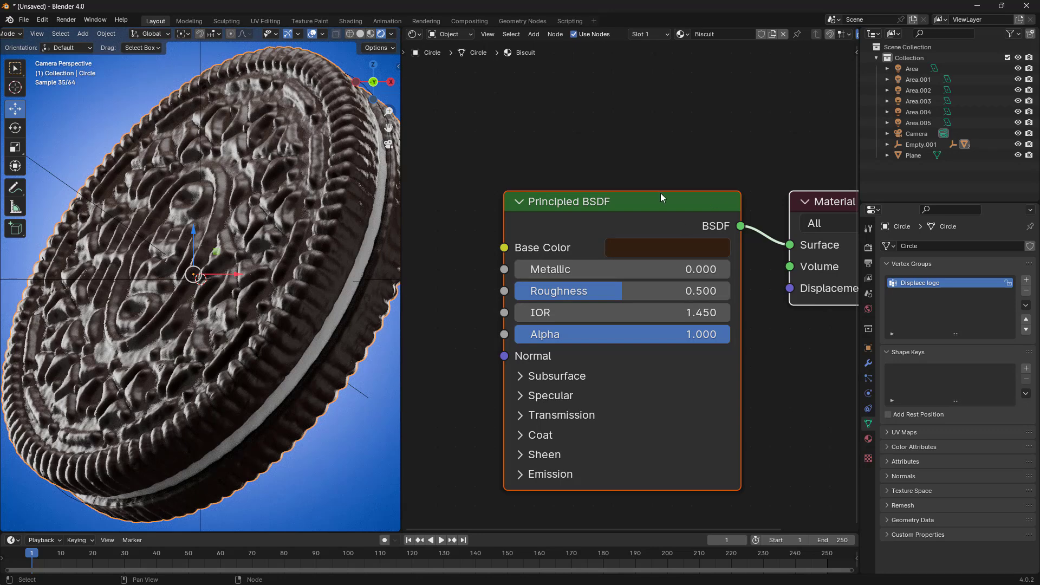
{"action": "middle_click_drag", "start_coordinate": [660, 193], "coordinate": [684, 104]}
{"action": "scroll", "coordinate": [505, 271], "scroll_direction": "up", "scroll_amount": 1}
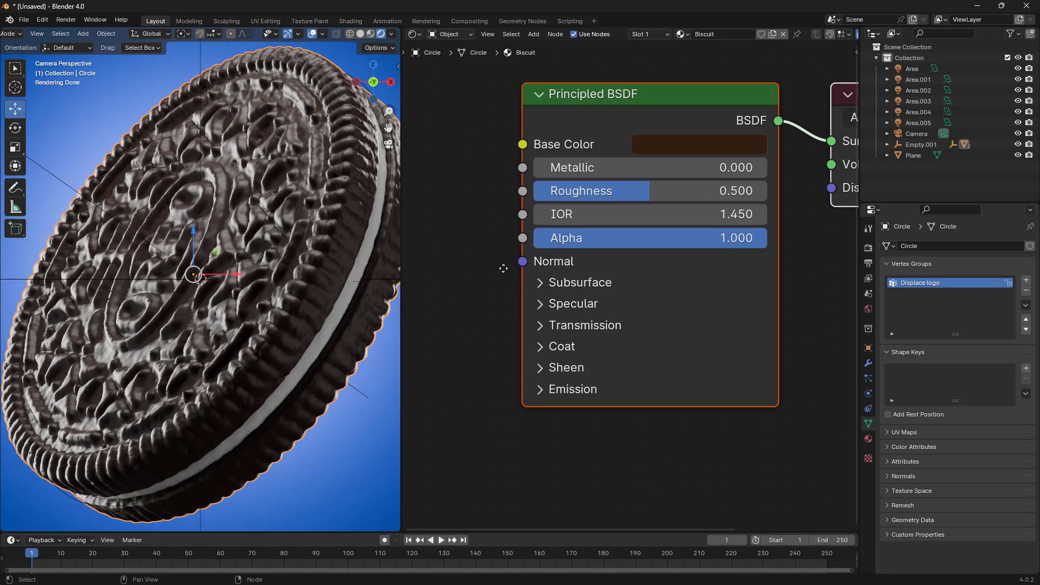
{"action": "middle_click_drag", "start_coordinate": [504, 268], "coordinate": [567, 306]}
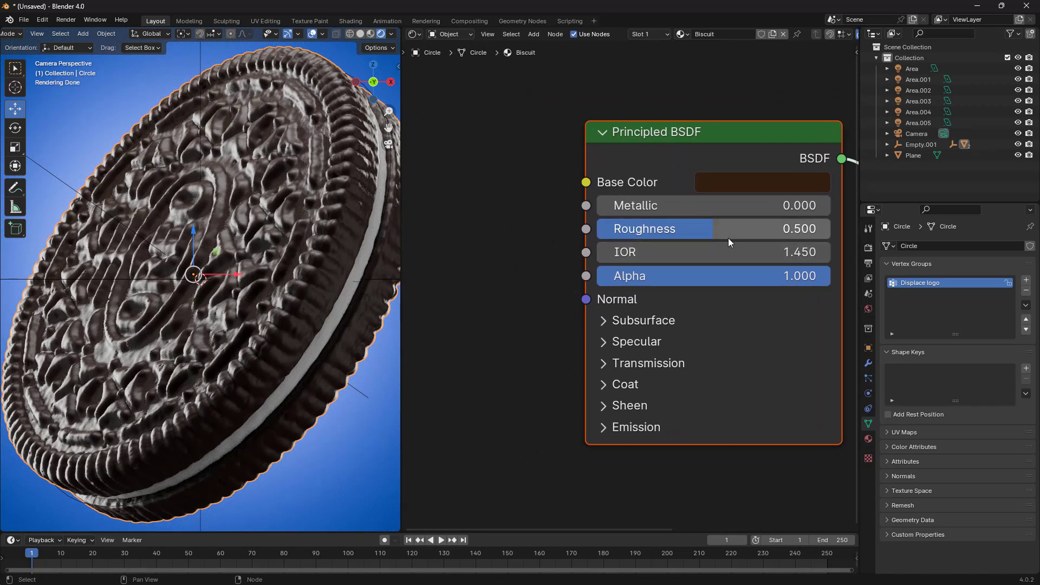
{"action": "left_click", "coordinate": [711, 232]}
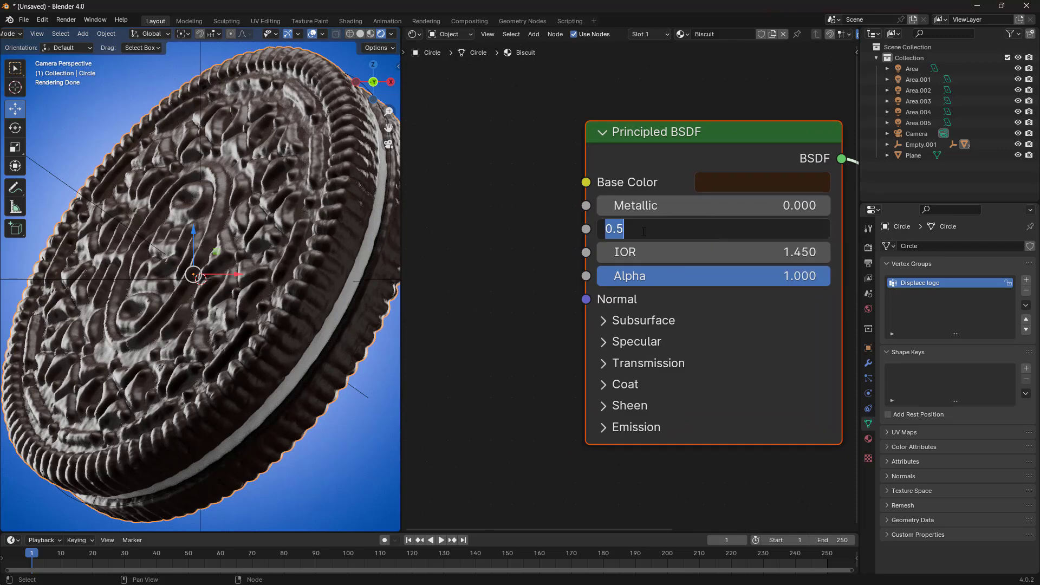
{"action": "left_click", "coordinate": [631, 230]}
{"action": "type", "text": "5"}
{"action": "key", "text": "Return"}
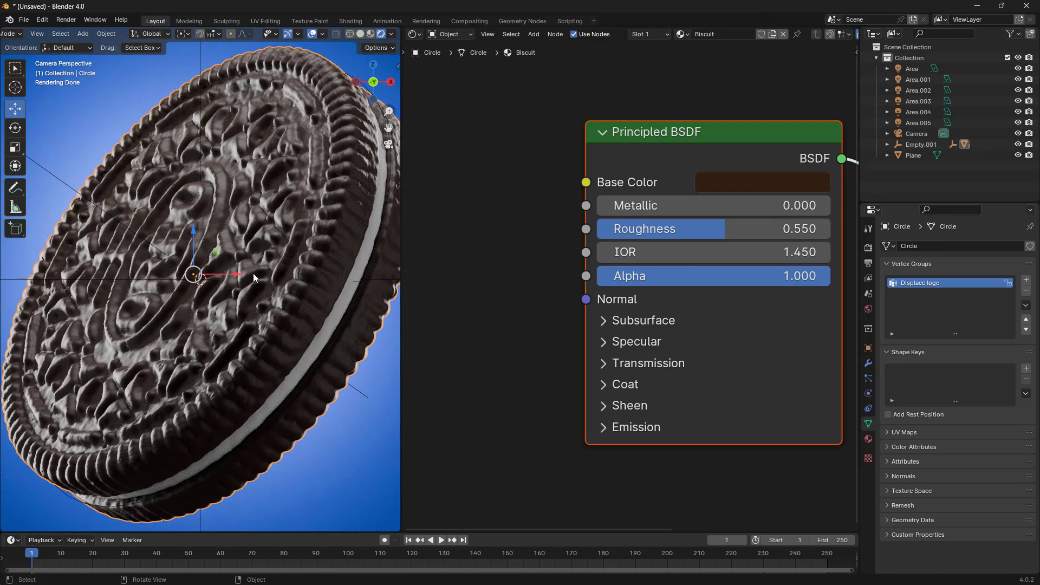
Step: Review the cookie's modifier stack and examine the rendered surface relief up close
{"action": "scroll", "coordinate": [252, 273], "scroll_direction": "down", "scroll_amount": 2}
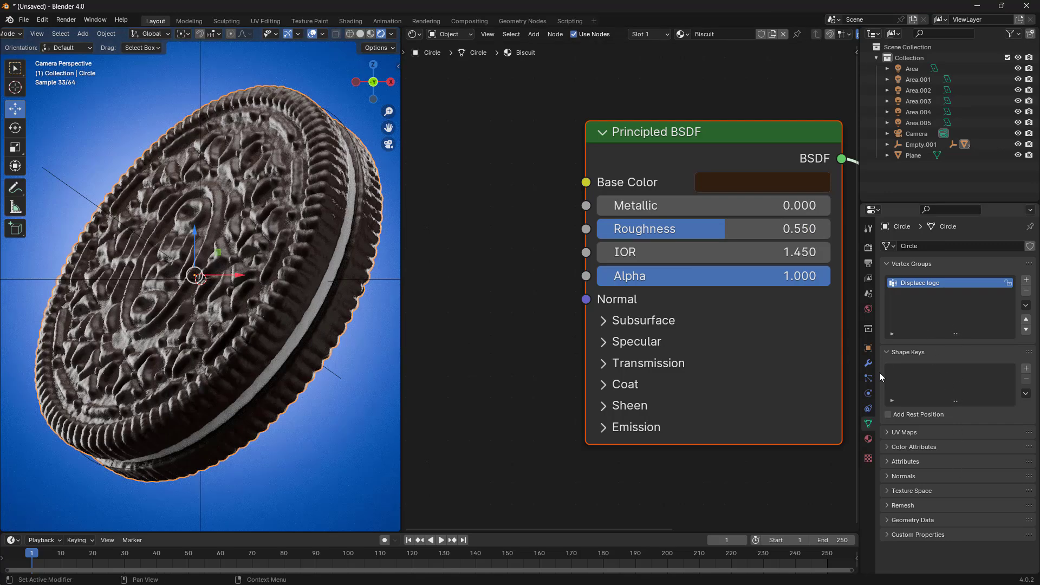
{"action": "left_click", "coordinate": [869, 364]}
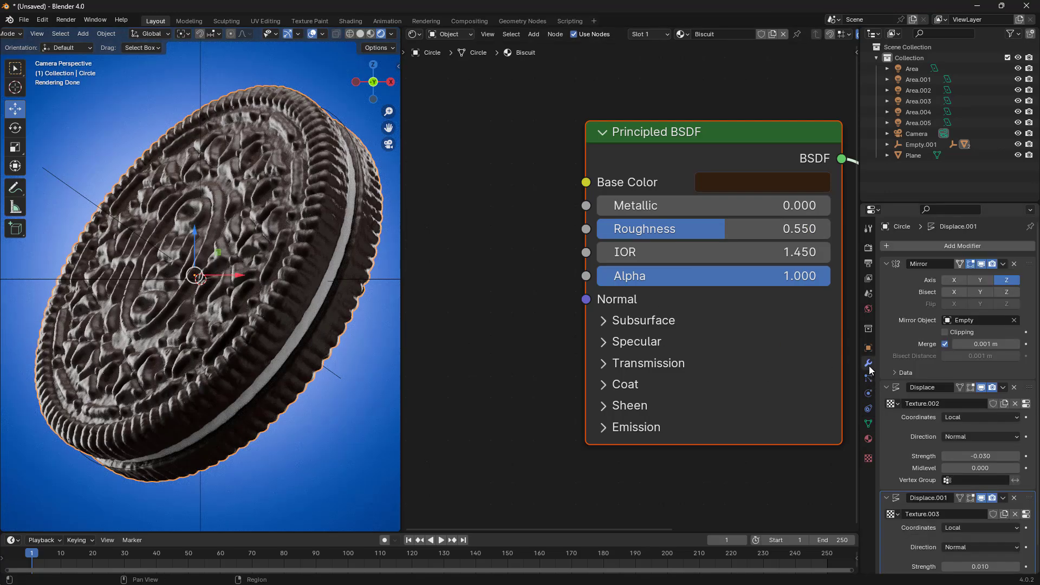
{"action": "scroll", "coordinate": [945, 424], "scroll_direction": "down", "scroll_amount": 1}
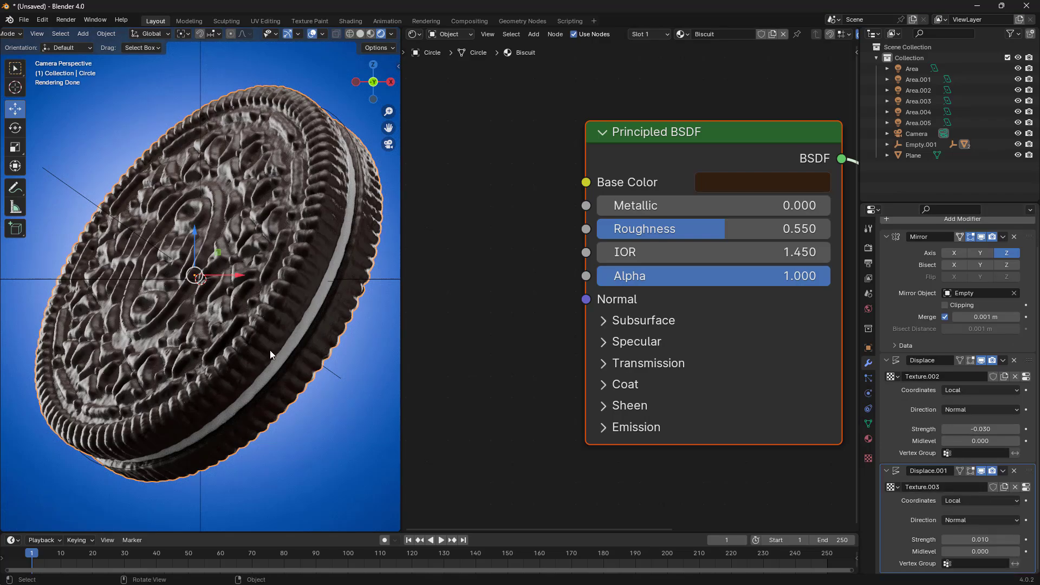
{"action": "scroll", "coordinate": [213, 336], "scroll_direction": "up", "scroll_amount": 5}
{"action": "scroll", "coordinate": [213, 337], "scroll_direction": "up", "scroll_amount": 2}
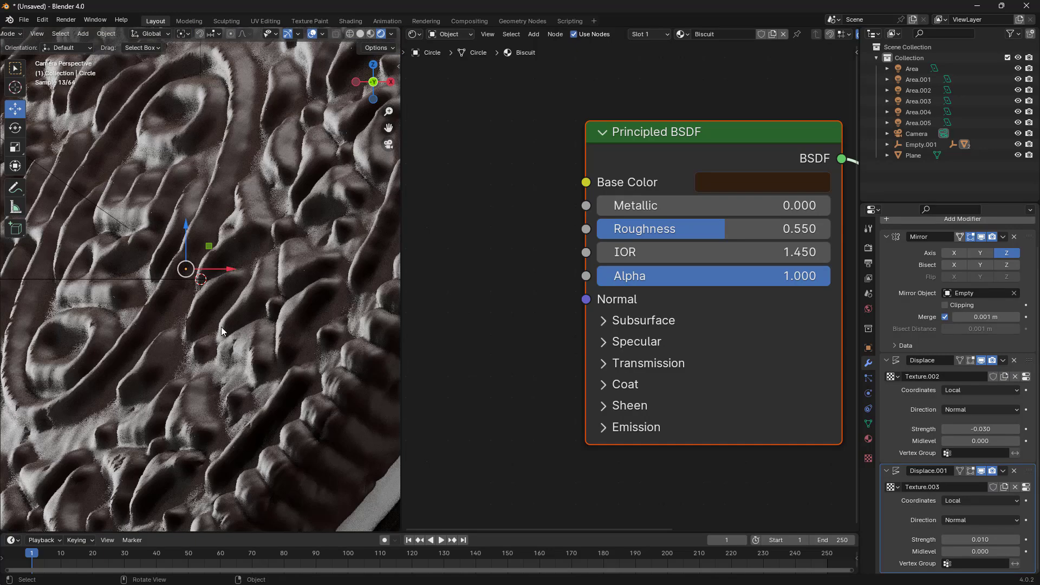
{"action": "scroll", "coordinate": [244, 284], "scroll_direction": "down", "scroll_amount": 3}
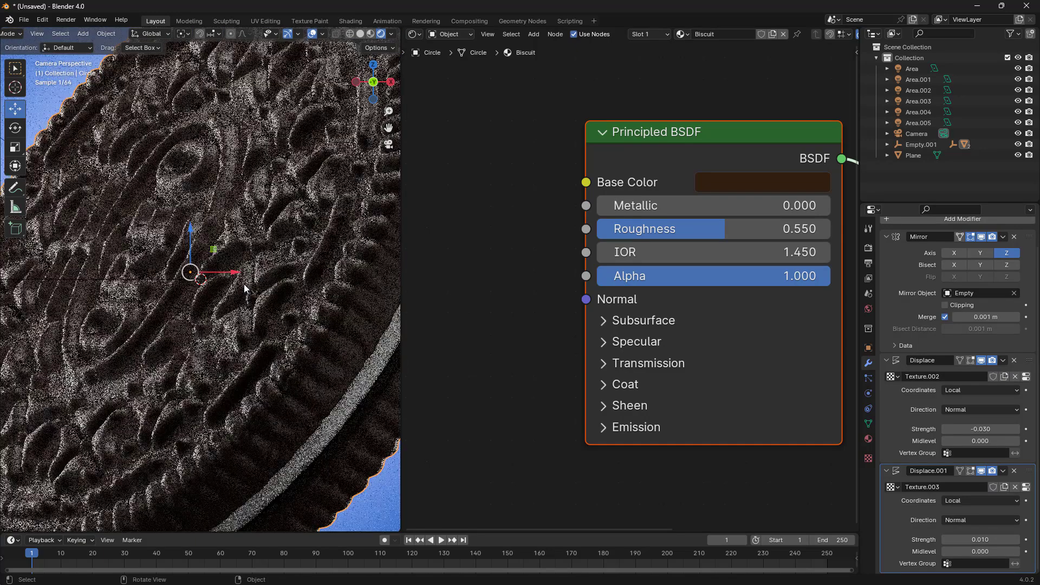
{"action": "scroll", "coordinate": [222, 173], "scroll_direction": "down", "scroll_amount": 3}
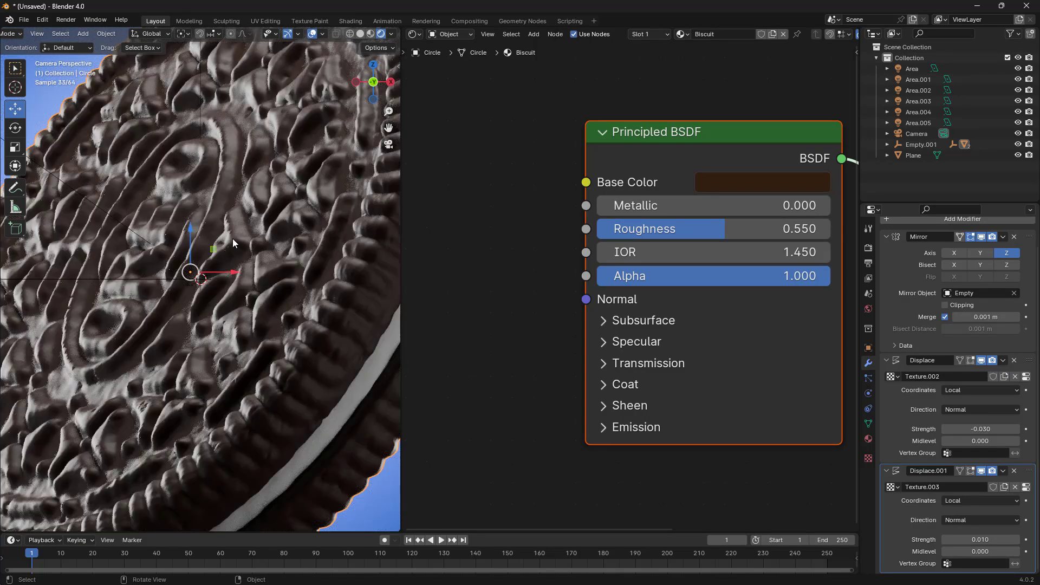
{"action": "scroll", "coordinate": [233, 245], "scroll_direction": "down", "scroll_amount": 3}
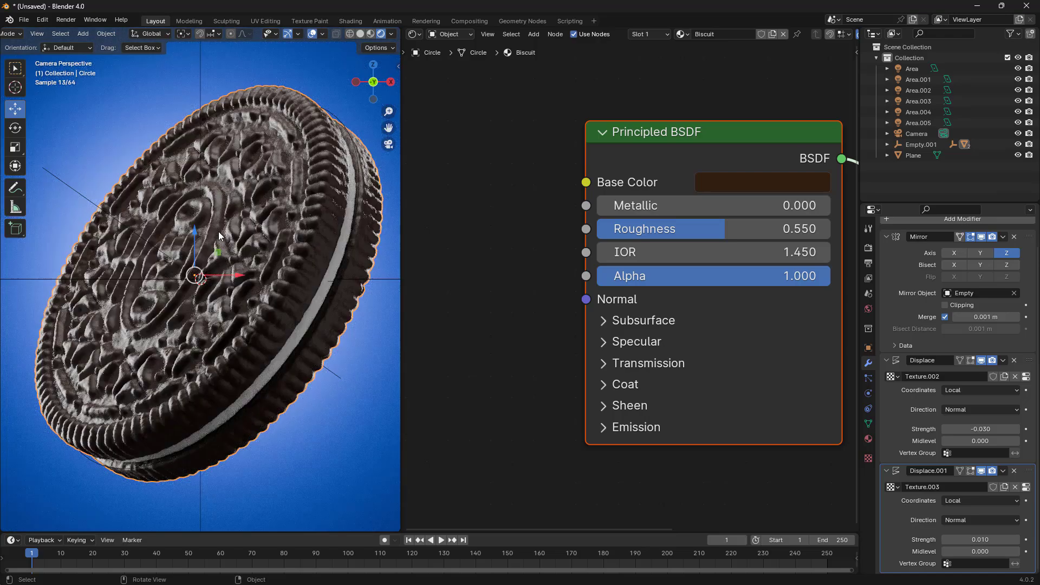
Step: Add a Noise Texture node in front of the Principled BSDF in the Biscuit material
{"action": "middle_click_drag", "start_coordinate": [503, 278], "coordinate": [559, 316]}
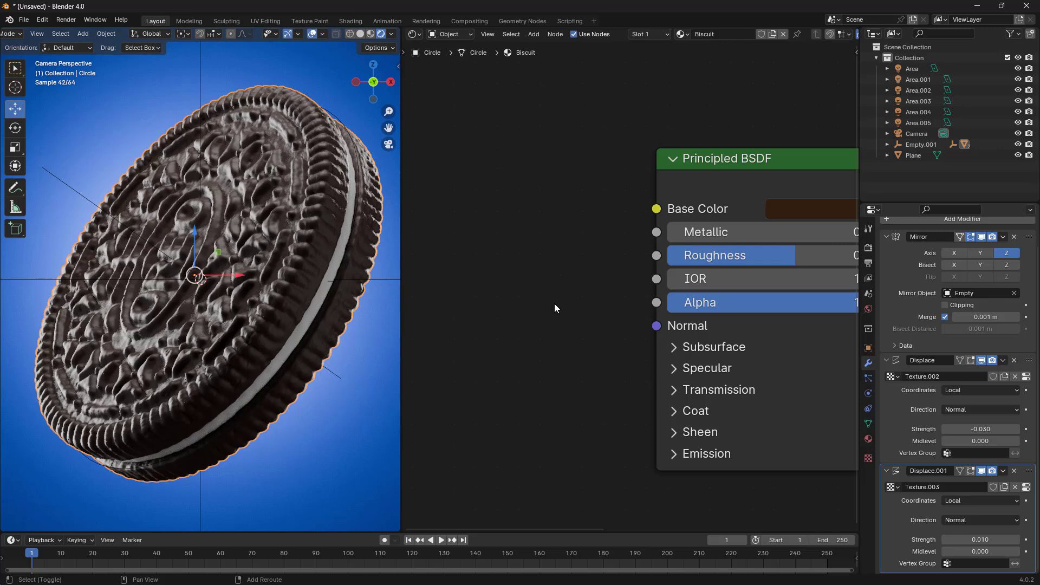
{"action": "key", "text": "shift+a"}
{"action": "left_click", "coordinate": [532, 281]}
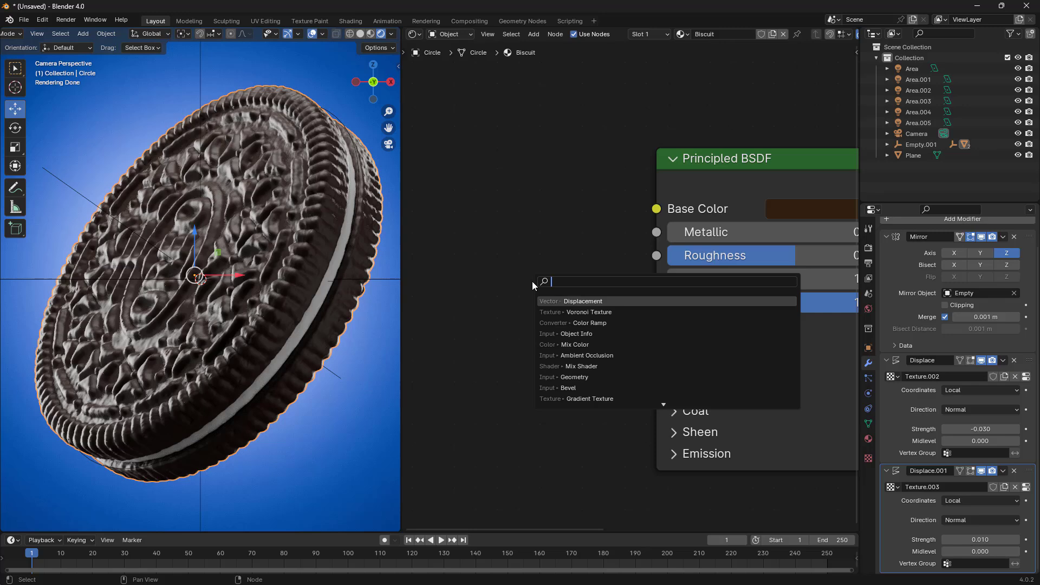
{"action": "type", "text": "noise"}
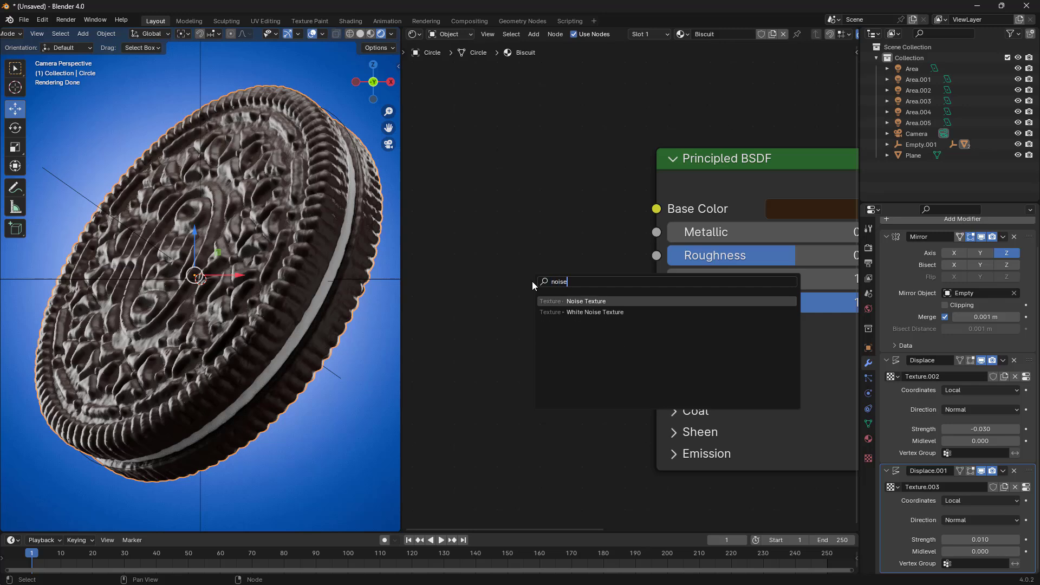
{"action": "key", "text": "Return"}
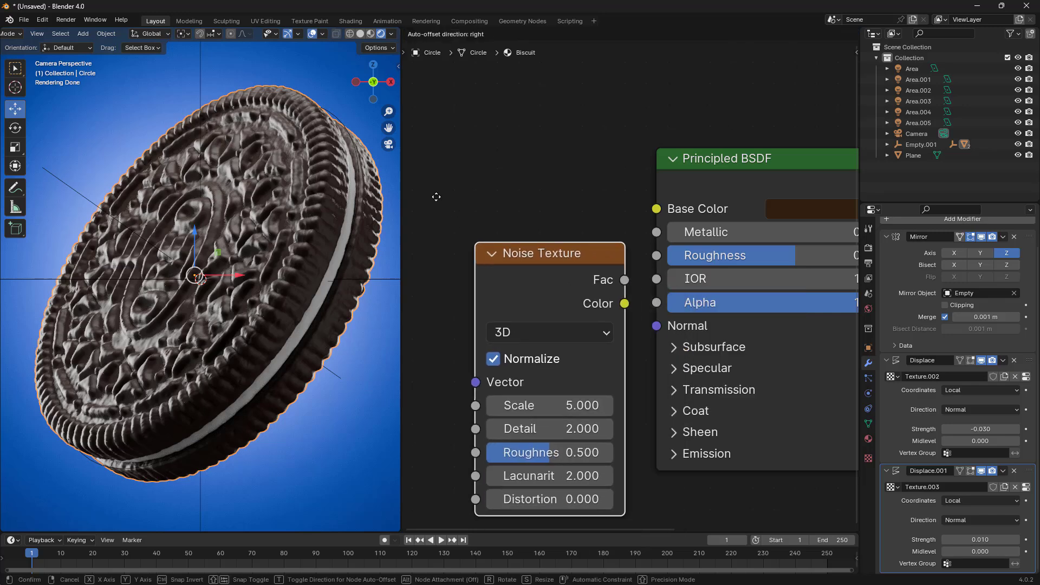
{"action": "left_click", "coordinate": [457, 180]}
{"action": "middle_click_drag", "start_coordinate": [495, 236], "coordinate": [594, 238]}
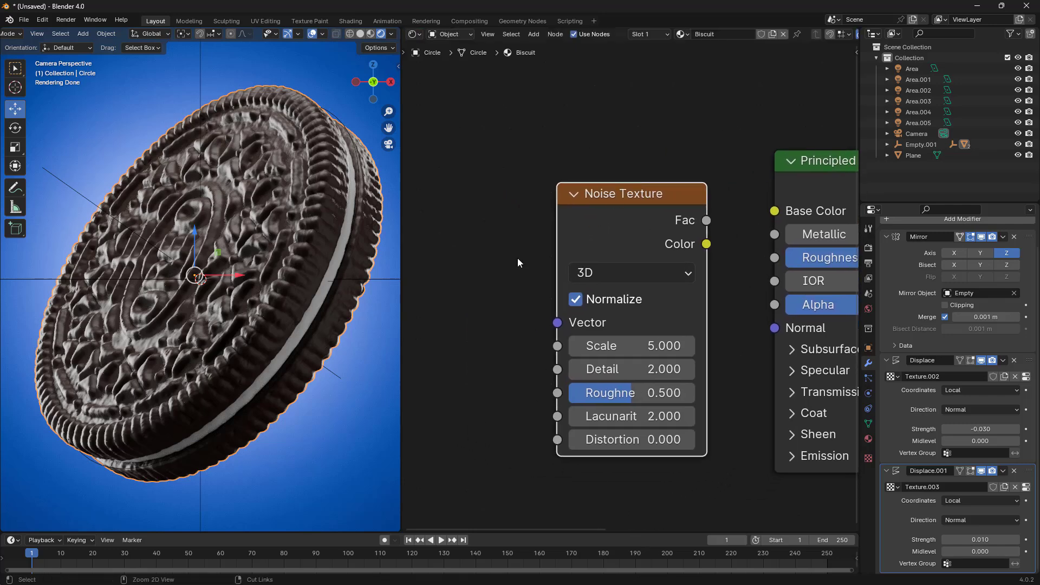
Step: Add Texture Coordinate and Mapping nodes feeding the Noise Texture's vector input
{"action": "key", "text": "ctrl+t"}
{"action": "middle_click_drag", "start_coordinate": [545, 261], "coordinate": [689, 178]}
{"action": "middle_click_drag", "start_coordinate": [490, 169], "coordinate": [551, 149]}
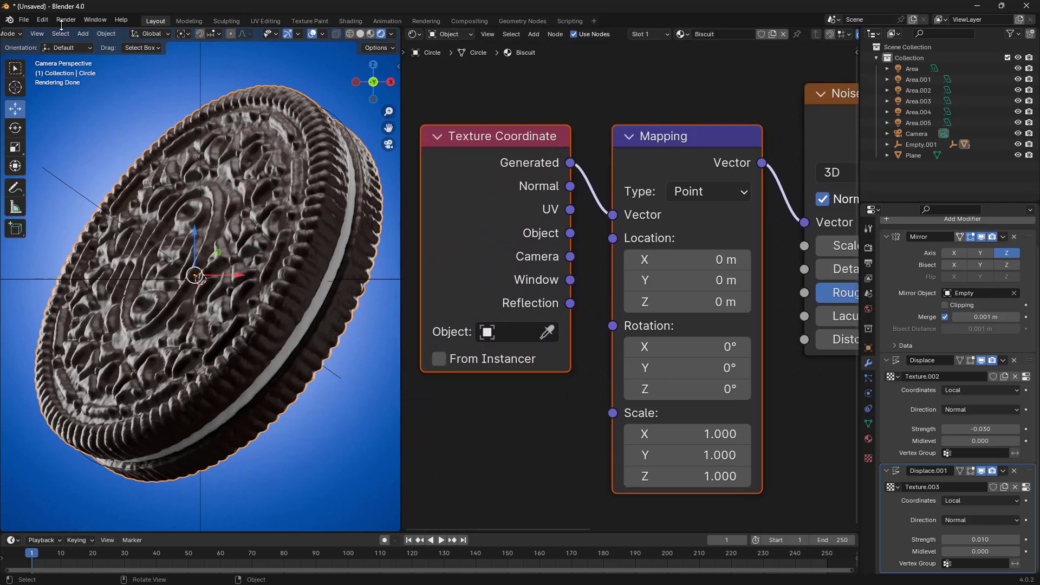
Step: Check in the add-on preferences that Node Wrangler is enabled by searching for "wran", and close the preferences
{"action": "left_click", "coordinate": [43, 20]}
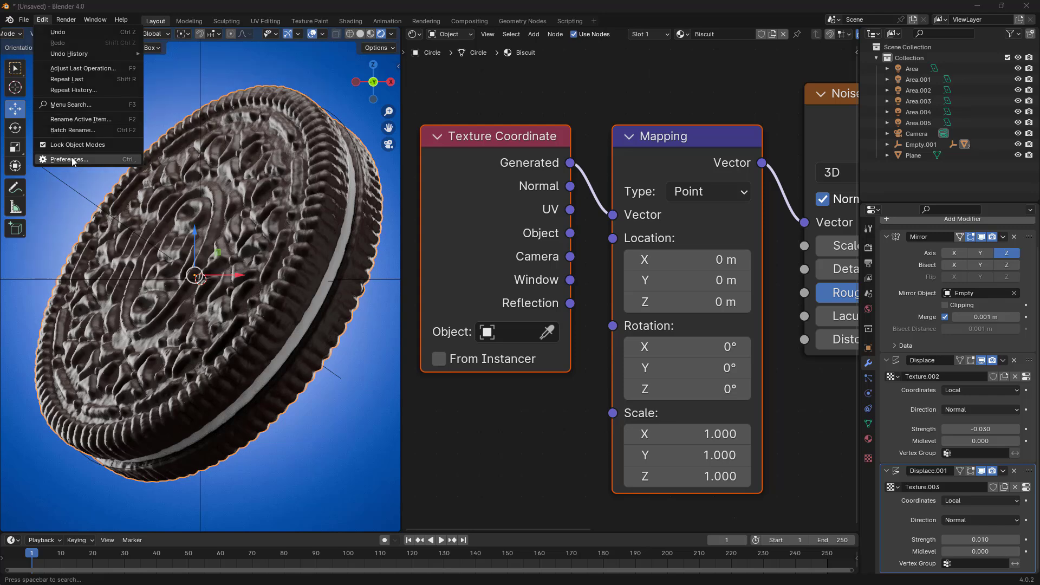
{"action": "left_click", "coordinate": [55, 159]}
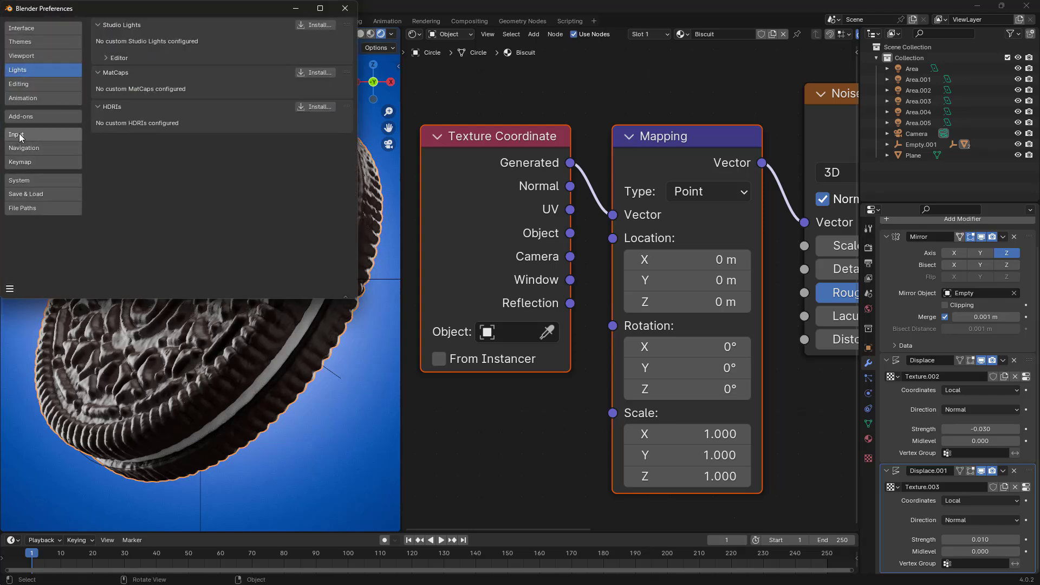
{"action": "left_click", "coordinate": [24, 117]}
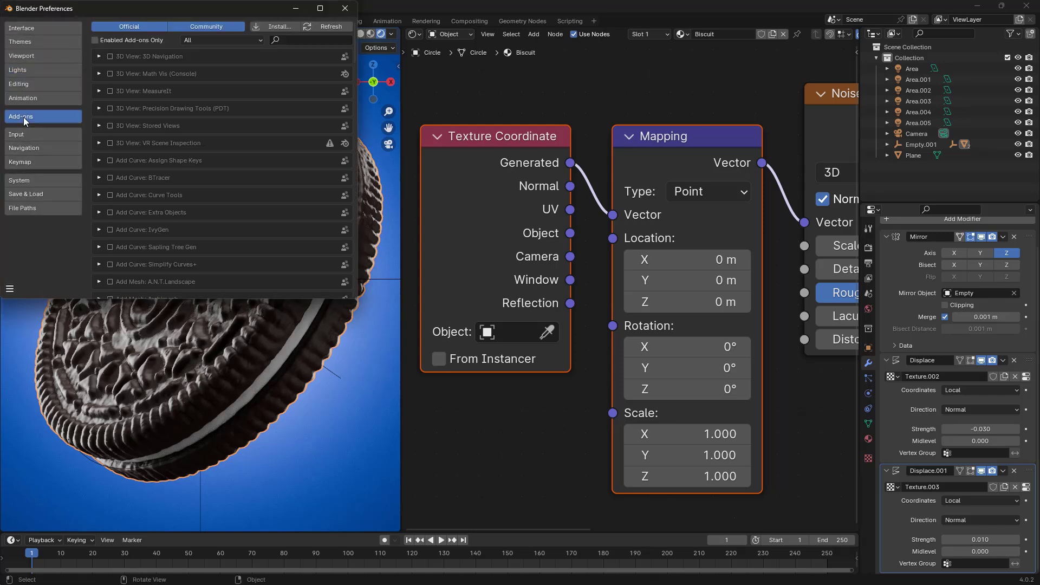
{"action": "left_click", "coordinate": [310, 41]}
{"action": "type", "text": "wran"}
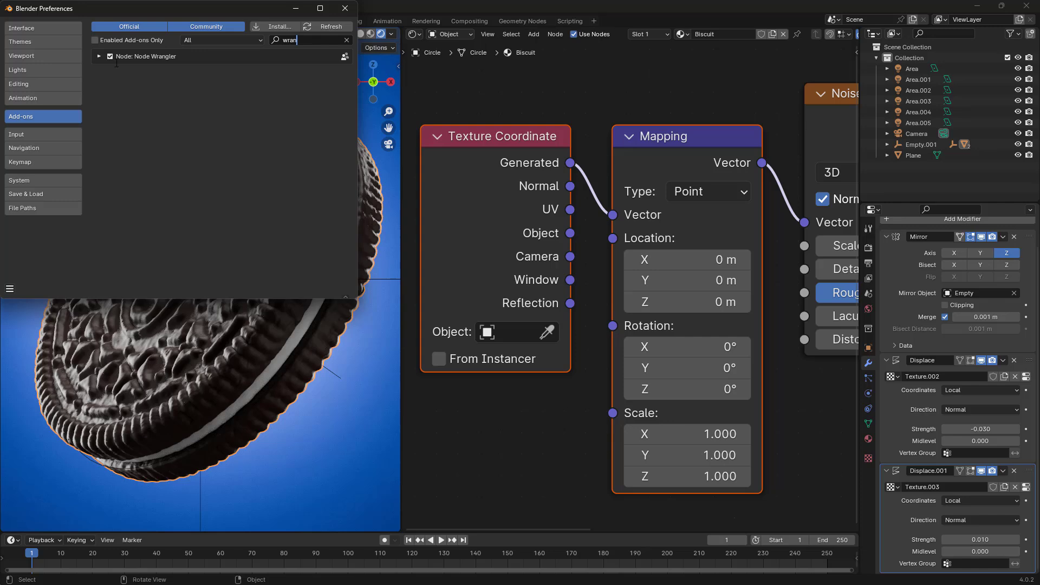
{"action": "left_click", "coordinate": [345, 8]}
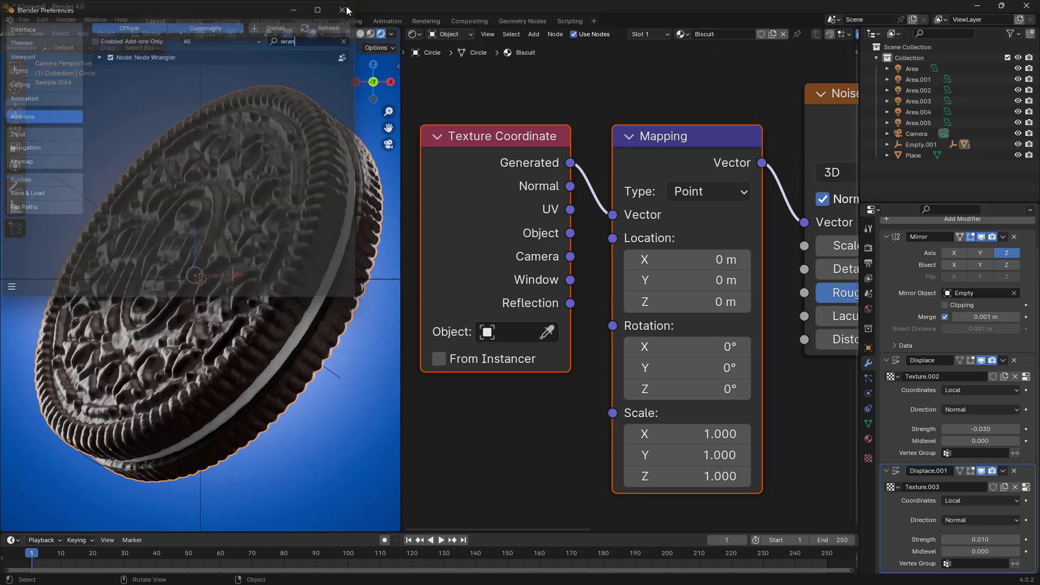
Step: Feed the Mapping node's vector from the Texture Coordinate's Object output and tidy the position of both nodes
{"action": "middle_click_drag", "start_coordinate": [542, 332], "coordinate": [525, 387]}
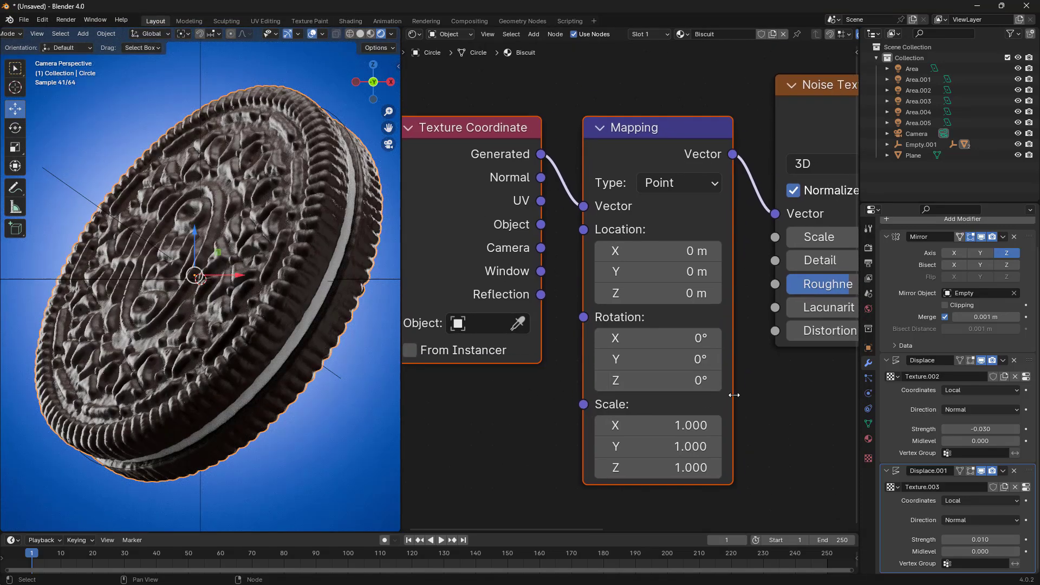
{"action": "middle_click_drag", "start_coordinate": [734, 395], "coordinate": [697, 369]}
{"action": "scroll", "coordinate": [697, 370], "scroll_direction": "down", "scroll_amount": 3}
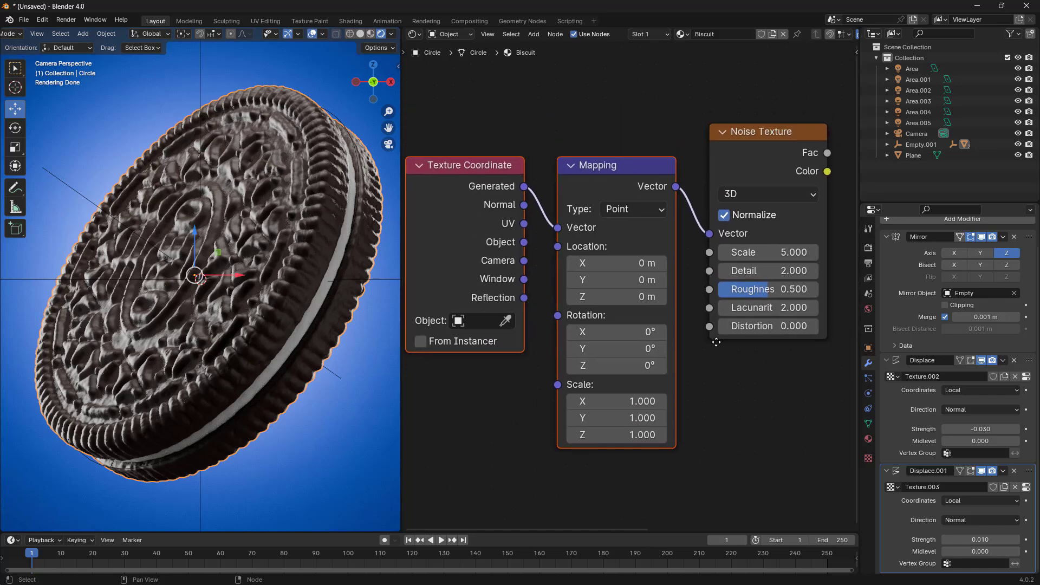
{"action": "scroll", "coordinate": [762, 225], "scroll_direction": "up", "scroll_amount": 1}
{"action": "left_click", "coordinate": [776, 146]}
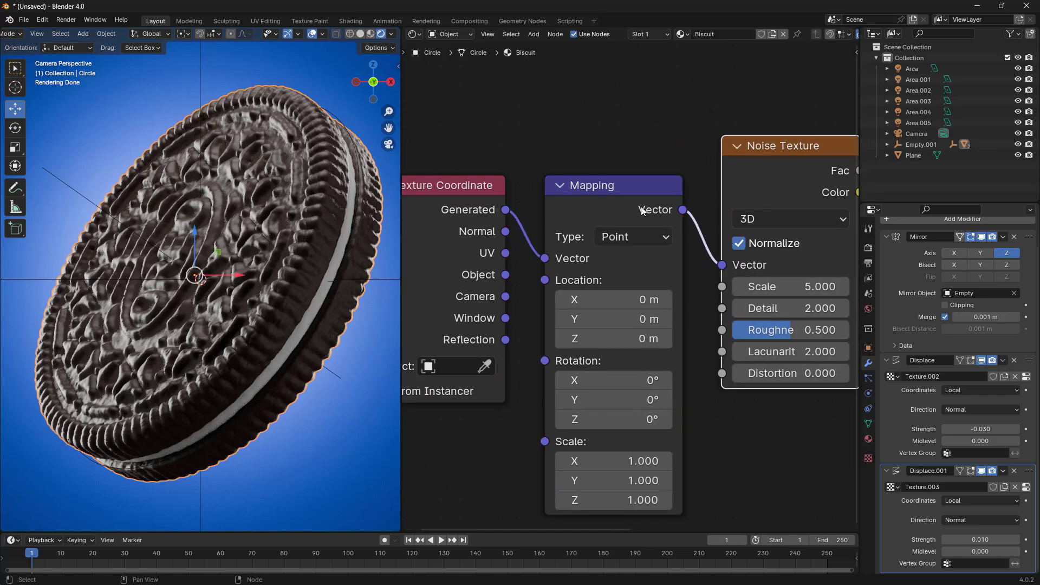
{"action": "middle_click_drag", "start_coordinate": [642, 206], "coordinate": [686, 156]}
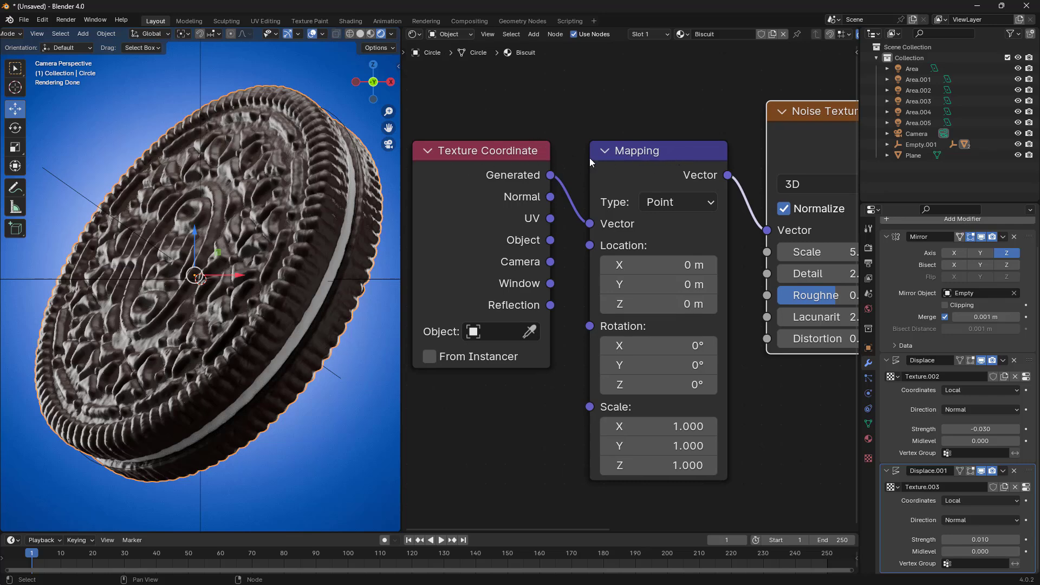
{"action": "left_click_drag", "start_coordinate": [501, 114], "coordinate": [666, 109]}
{"action": "mouse_move", "coordinate": [591, 186]}
{"action": "left_mouse_down"}
{"action": "mouse_move", "coordinate": [577, 199]}
{"action": "mouse_move", "coordinate": [591, 186]}
{"action": "left_mouse_up"}
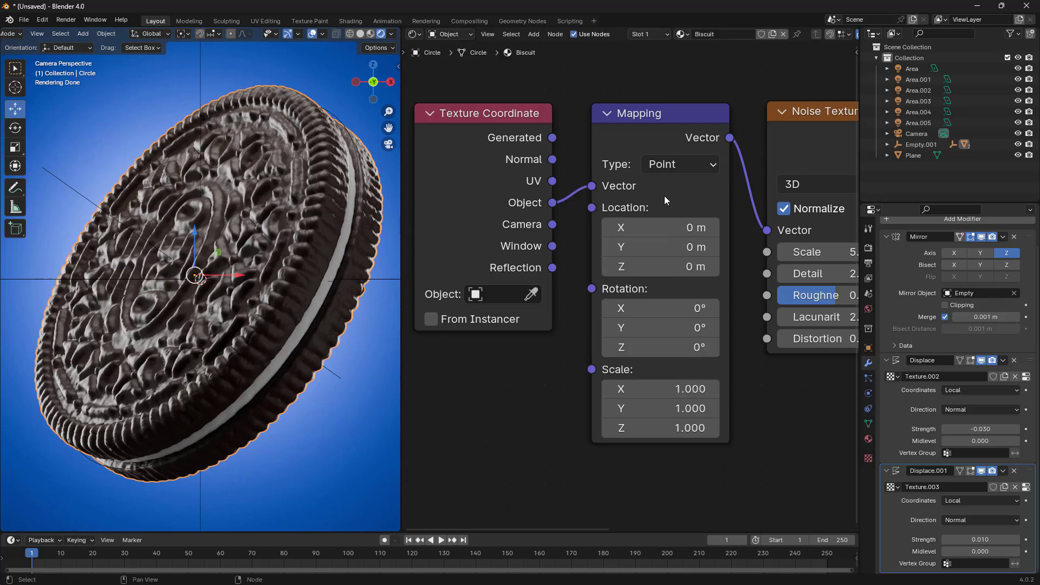
Step: Make room before the Principled BSDF and add a Bump node with its Height driven by the Noise Texture's Fac output
{"action": "middle_click_drag", "start_coordinate": [470, 233], "coordinate": [625, 256]}
{"action": "scroll", "coordinate": [626, 255], "scroll_direction": "up", "scroll_amount": 5}
{"action": "scroll", "coordinate": [626, 254], "scroll_direction": "right", "scroll_amount": 2}
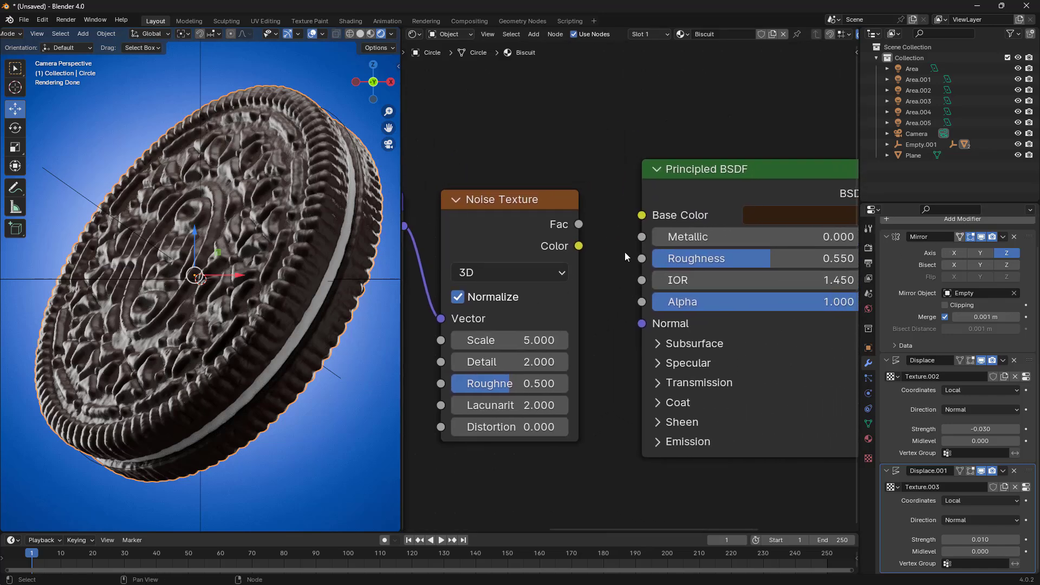
{"action": "left_click_drag", "start_coordinate": [691, 176], "coordinate": [758, 168]}
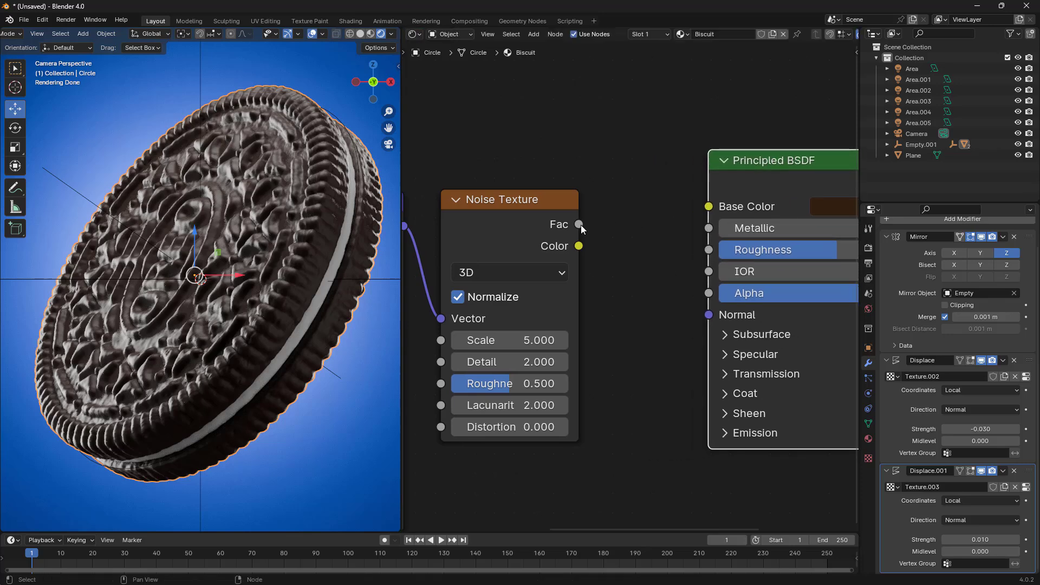
{"action": "left_click_drag", "start_coordinate": [579, 224], "coordinate": [627, 291]}
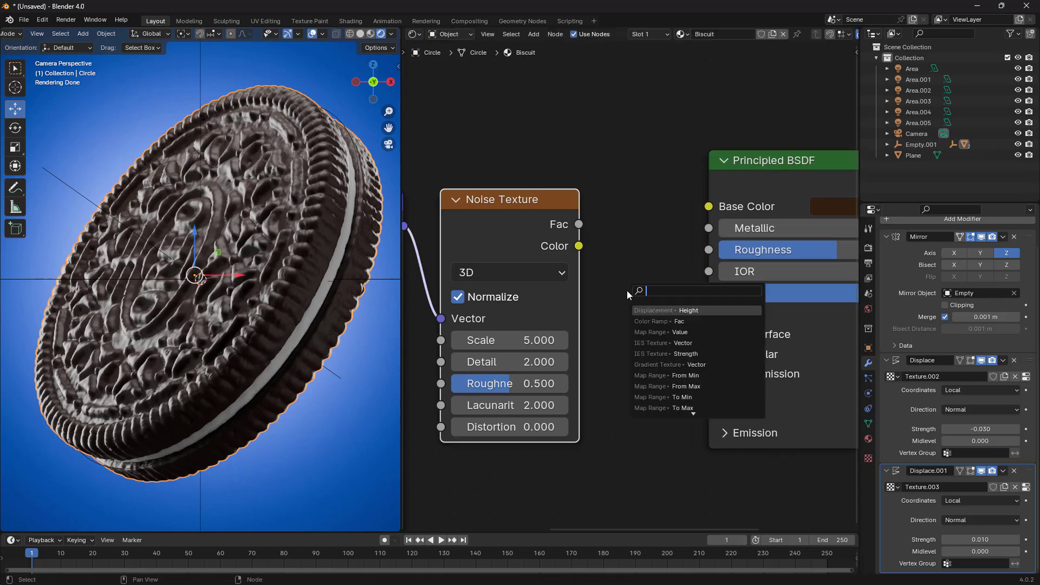
{"action": "type", "text": "b"}
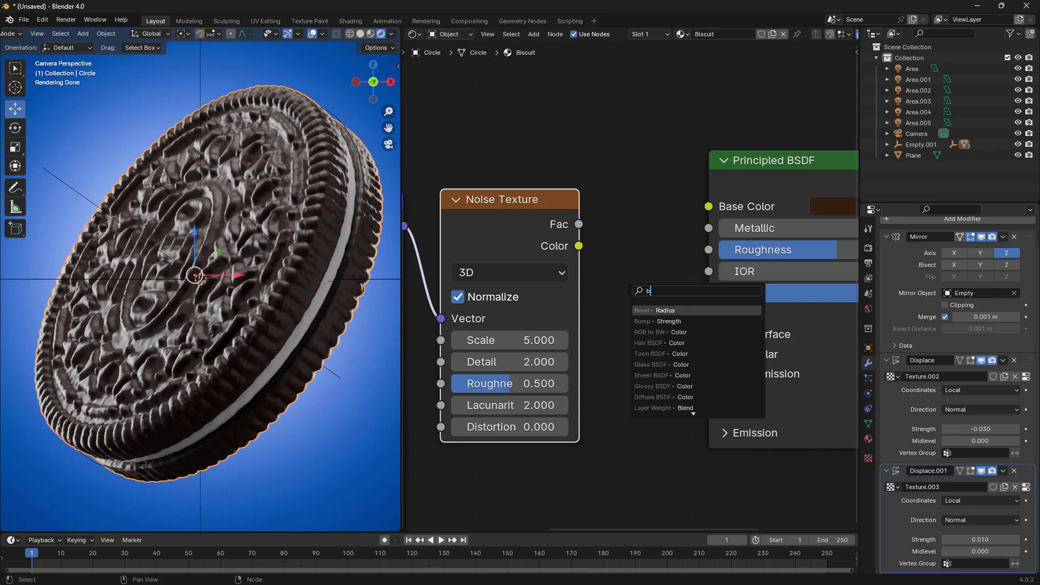
{"action": "type", "text": "ump"}
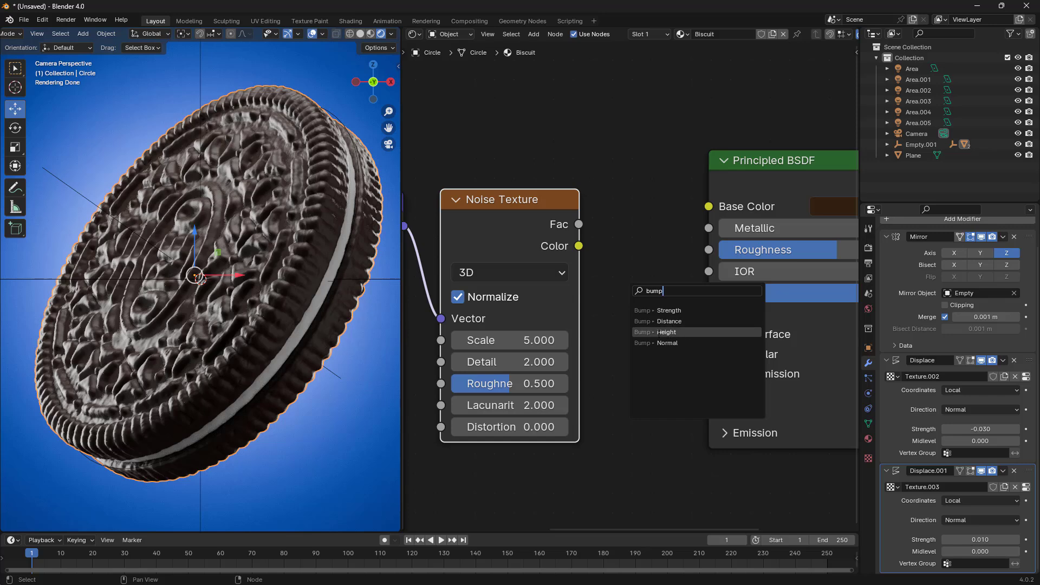
{"action": "left_click", "coordinate": [666, 333]}
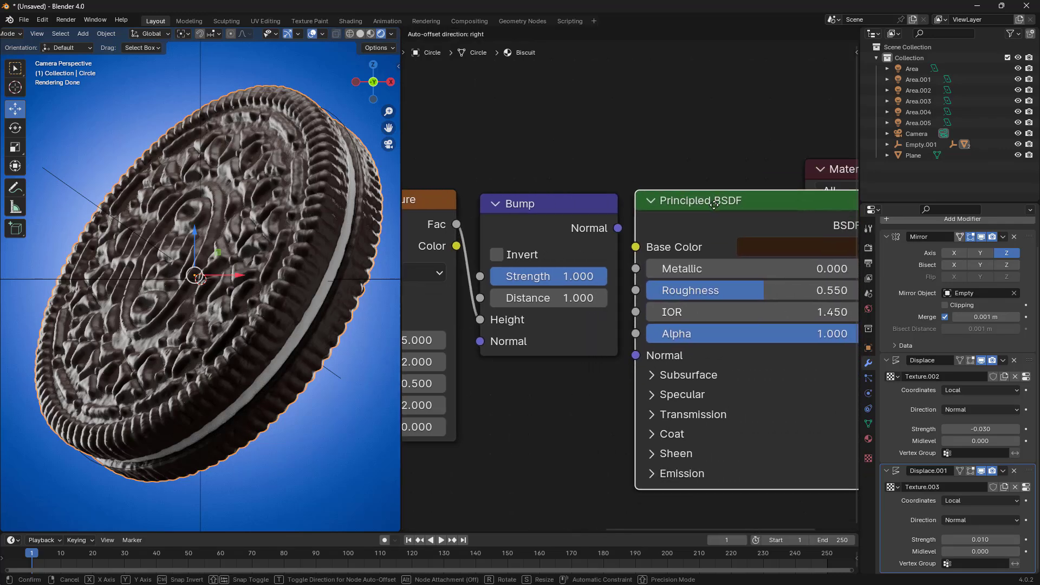
Step: Space out the Principled BSDF and Material Output nodes and connect the Bump node's Normal to the Principled BSDF's Normal
{"action": "left_click", "coordinate": [723, 284]}
{"action": "key", "text": "g"}
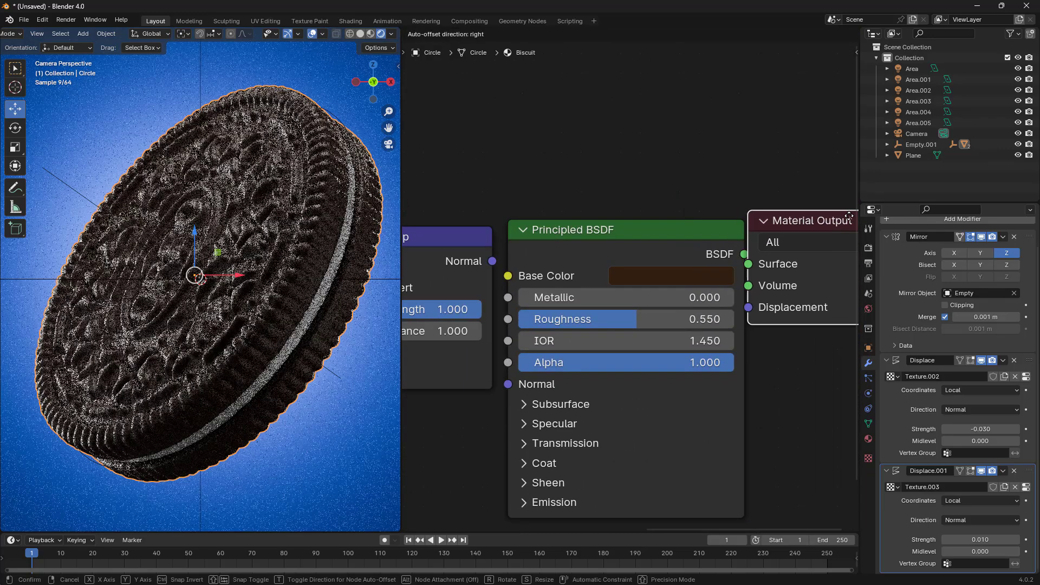
{"action": "left_click", "coordinate": [528, 299]}
{"action": "middle_click_drag", "start_coordinate": [527, 299], "coordinate": [755, 265]}
{"action": "left_click_drag", "start_coordinate": [697, 206], "coordinate": [721, 207]}
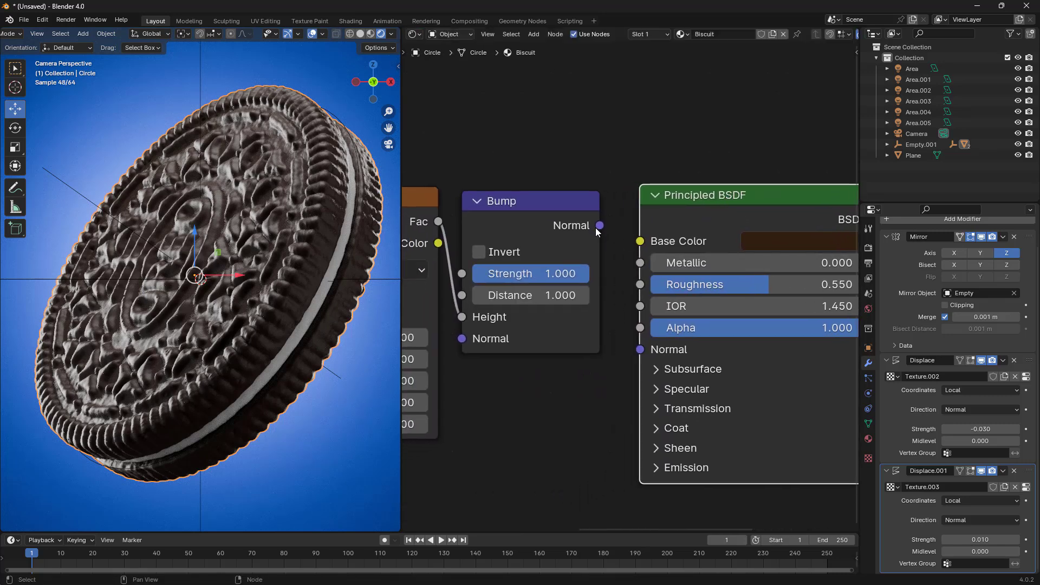
{"action": "left_click_drag", "start_coordinate": [599, 226], "coordinate": [632, 355]}
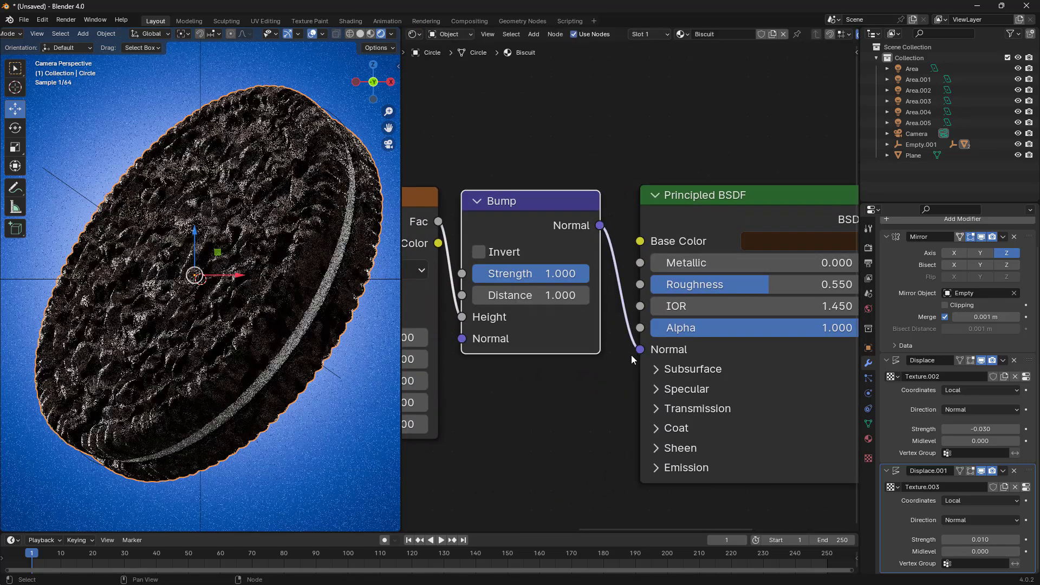
Step: Set the Bump node's strength to 0.5 while viewing the cookie surface up close
{"action": "scroll", "coordinate": [230, 300], "scroll_direction": "up", "scroll_amount": 6}
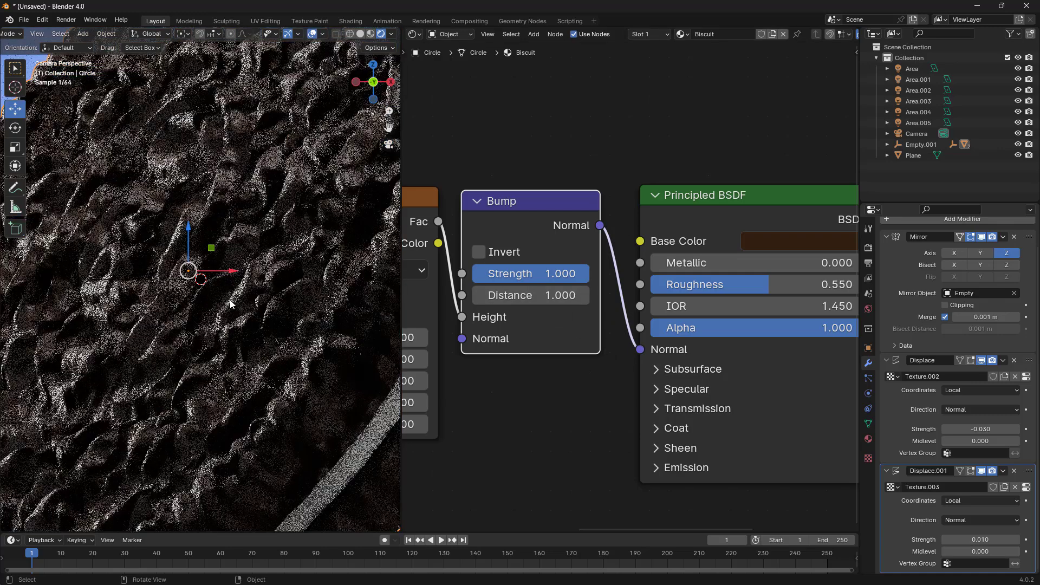
{"action": "middle_click_drag", "start_coordinate": [547, 326], "coordinate": [619, 328]}
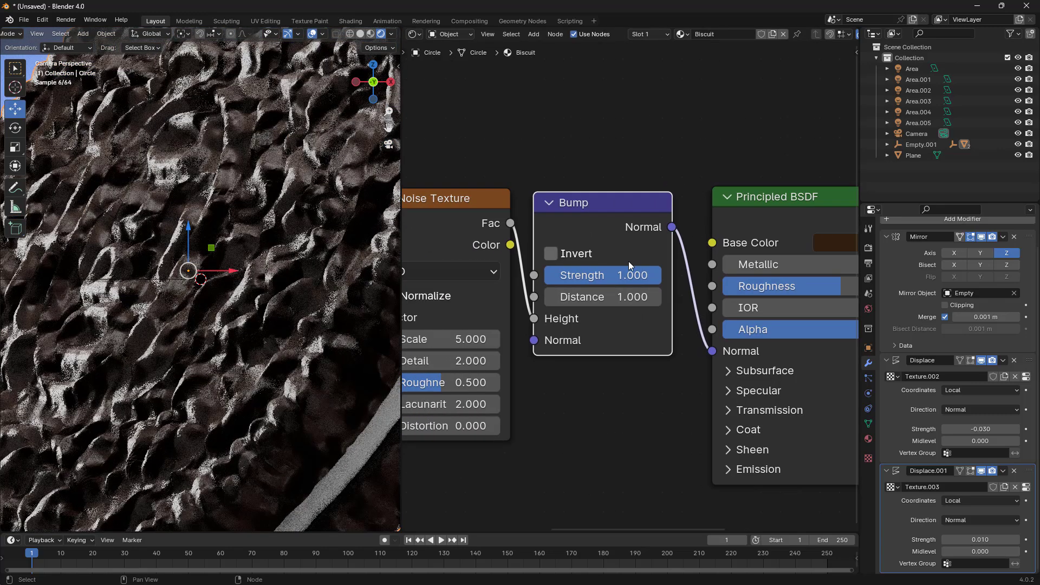
{"action": "left_click", "coordinate": [623, 271]}
{"action": "type", "text": "0."}
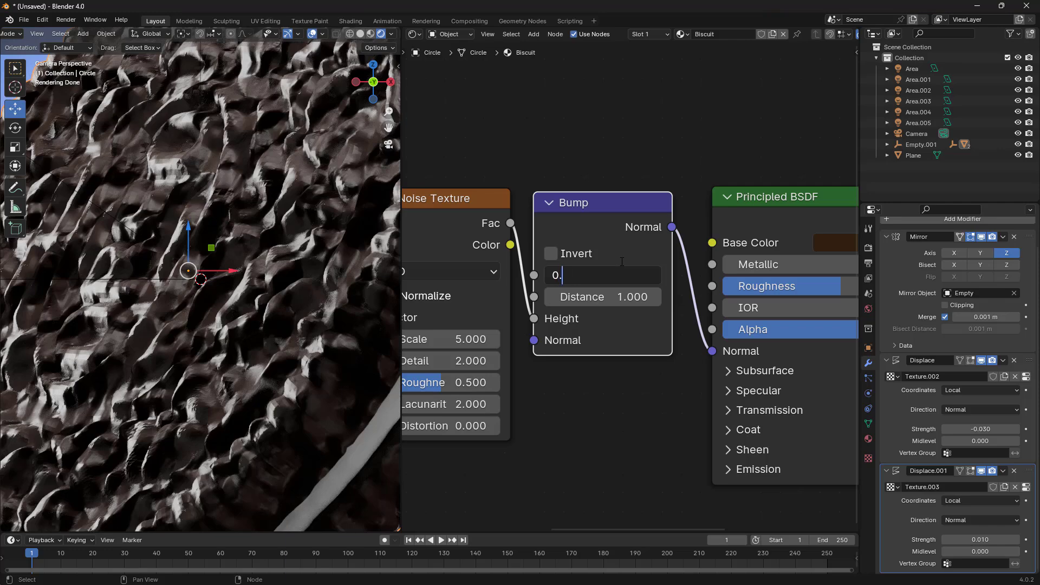
{"action": "type", "text": "5"}
{"action": "key", "text": "Return"}
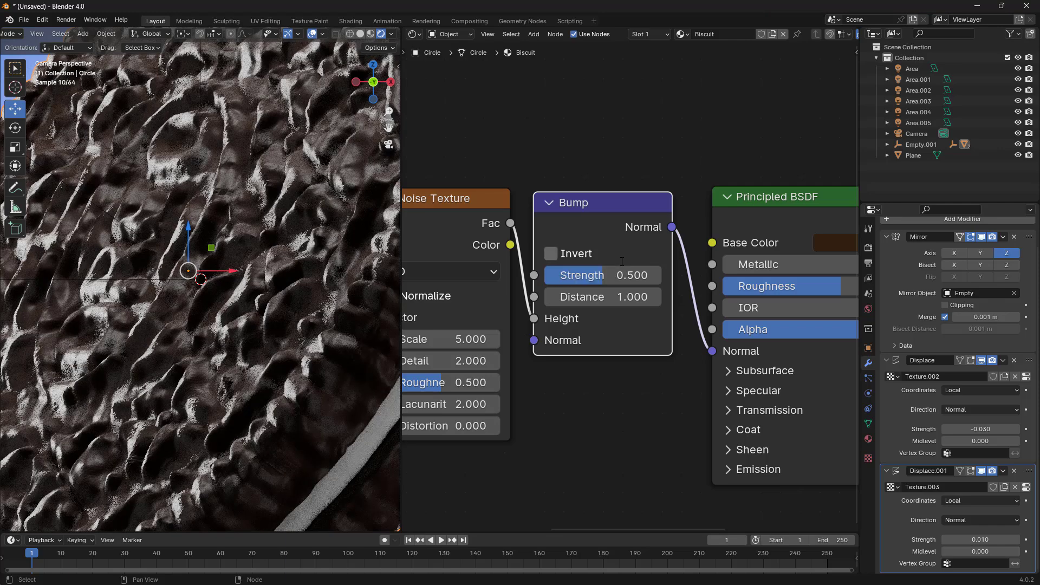
Step: Fine-tune the Bump node's strength to 0.55
{"action": "left_click", "coordinate": [589, 273]}
{"action": "left_click", "coordinate": [590, 273]}
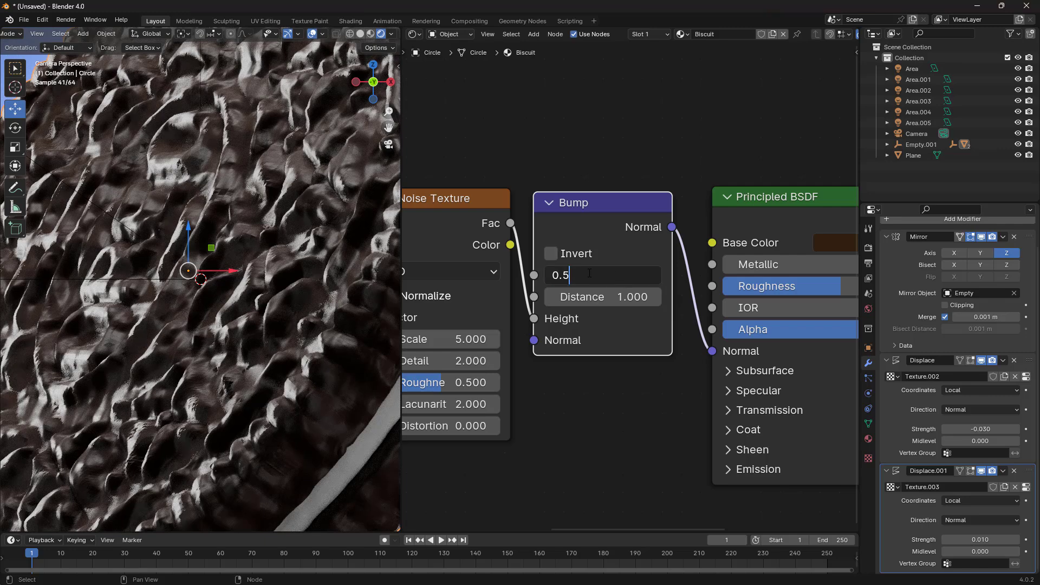
{"action": "type", "text": "5"}
{"action": "key", "text": "Return"}
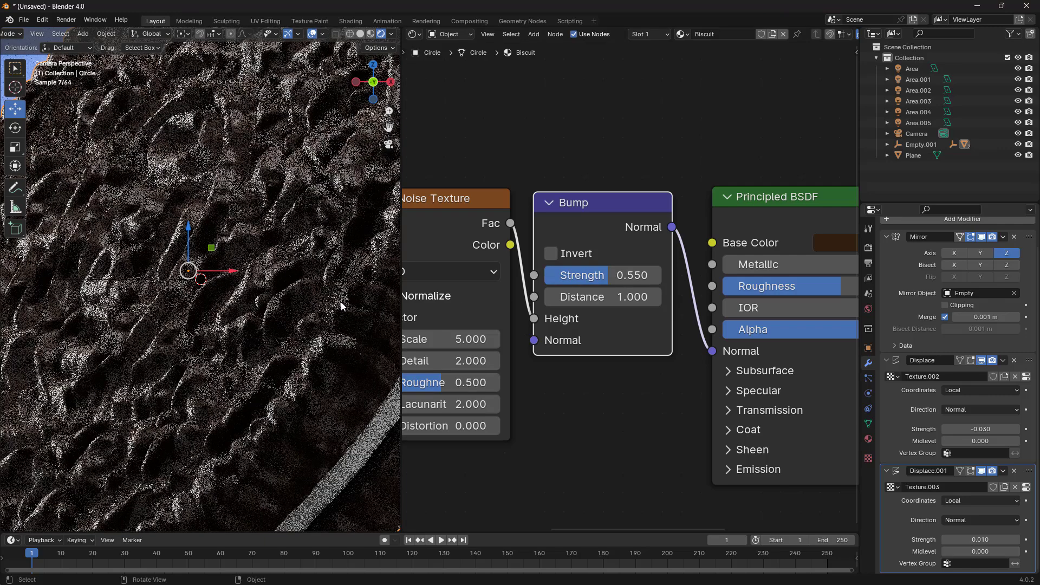
Step: Try a Noise Texture scale of 200 and inspect the fine grain on the cookie surface
{"action": "middle_click_drag", "start_coordinate": [462, 317], "coordinate": [545, 304]}
{"action": "left_click", "coordinate": [545, 325]}
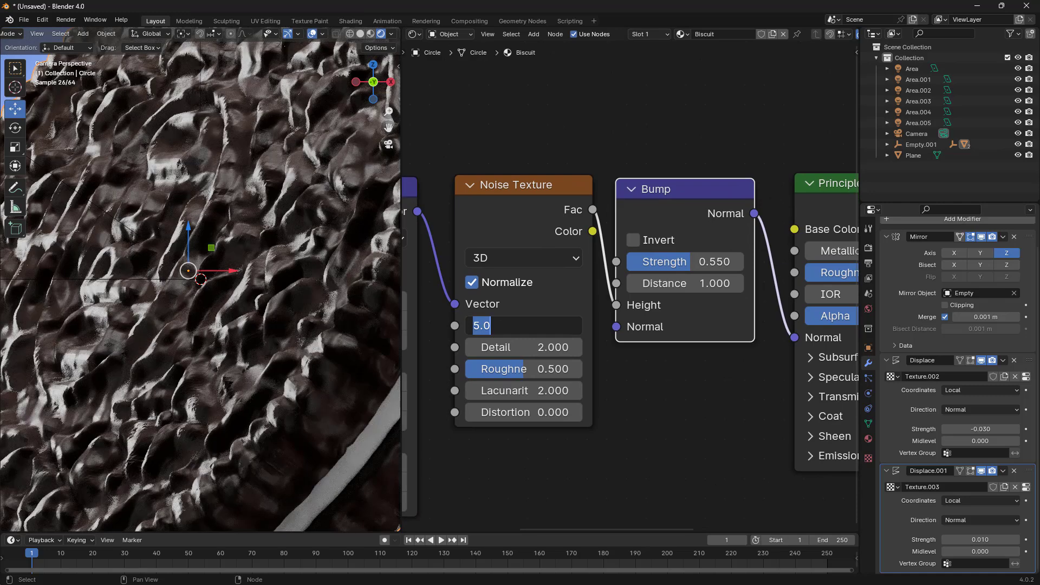
{"action": "type", "text": "200"}
{"action": "key", "text": "Return"}
{"action": "scroll", "coordinate": [209, 299], "scroll_direction": "up", "scroll_amount": 2}
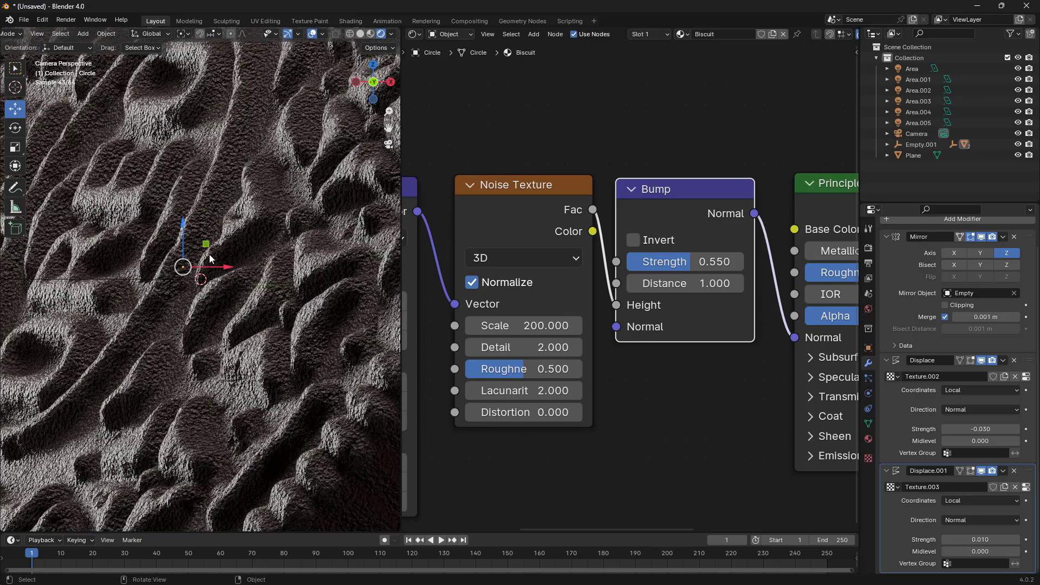
{"action": "scroll", "coordinate": [196, 304], "scroll_direction": "down", "scroll_amount": 5}
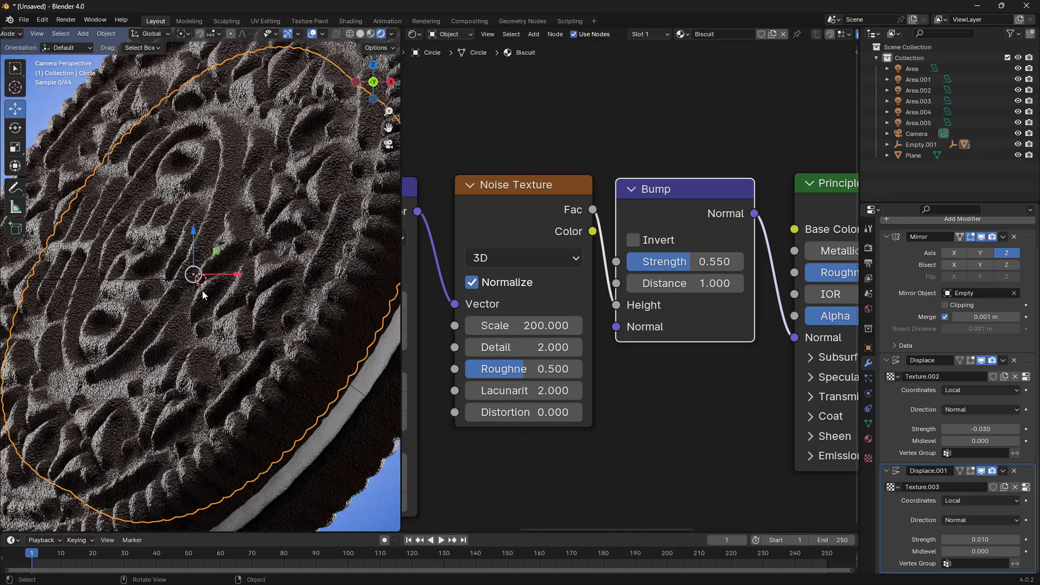
{"action": "scroll", "coordinate": [202, 298], "scroll_direction": "up", "scroll_amount": 4}
{"action": "scroll", "coordinate": [203, 294], "scroll_direction": "up", "scroll_amount": 2}
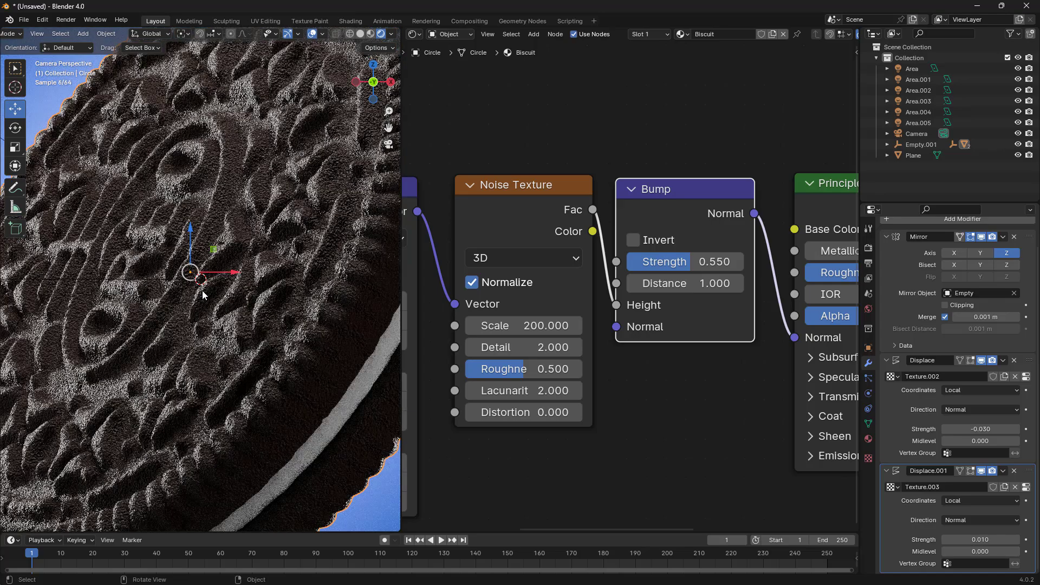
Step: Try a Noise Texture scale of 100 and inspect the coarser grain up close
{"action": "left_click", "coordinate": [535, 327]}
{"action": "type", "text": "100"}
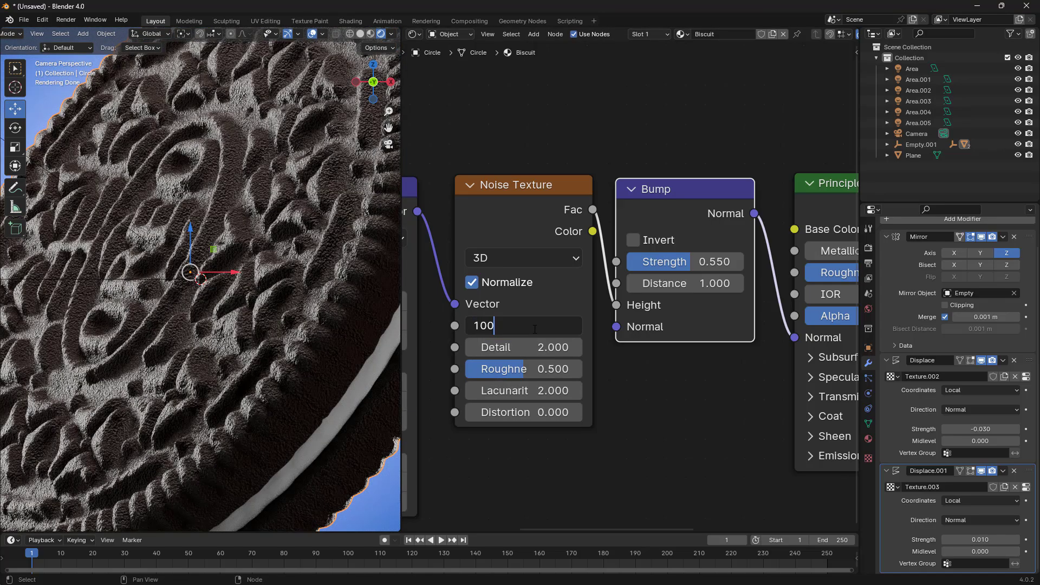
{"action": "key", "text": "Return"}
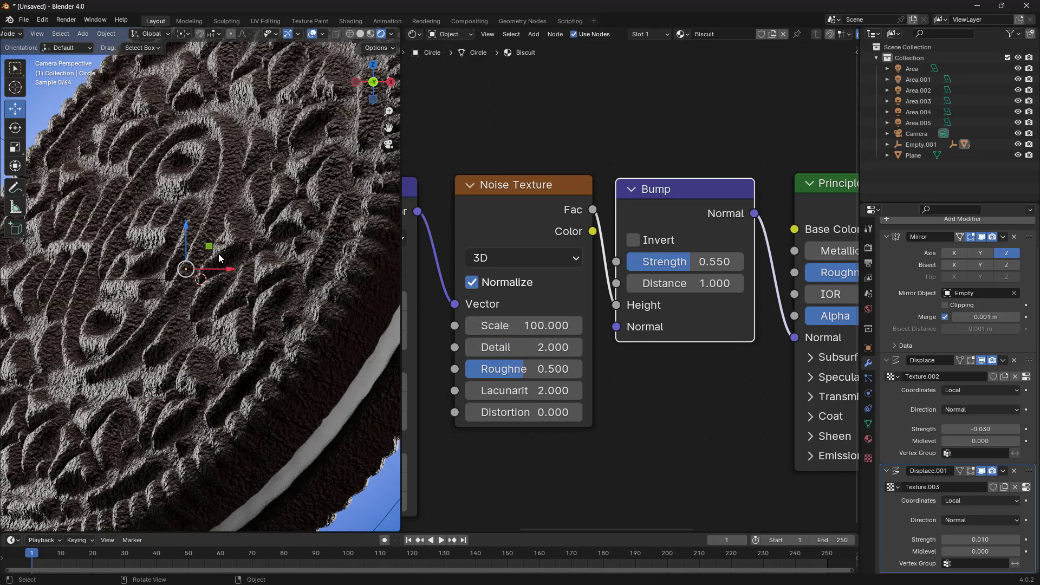
{"action": "scroll", "coordinate": [219, 255], "scroll_direction": "up", "scroll_amount": 4}
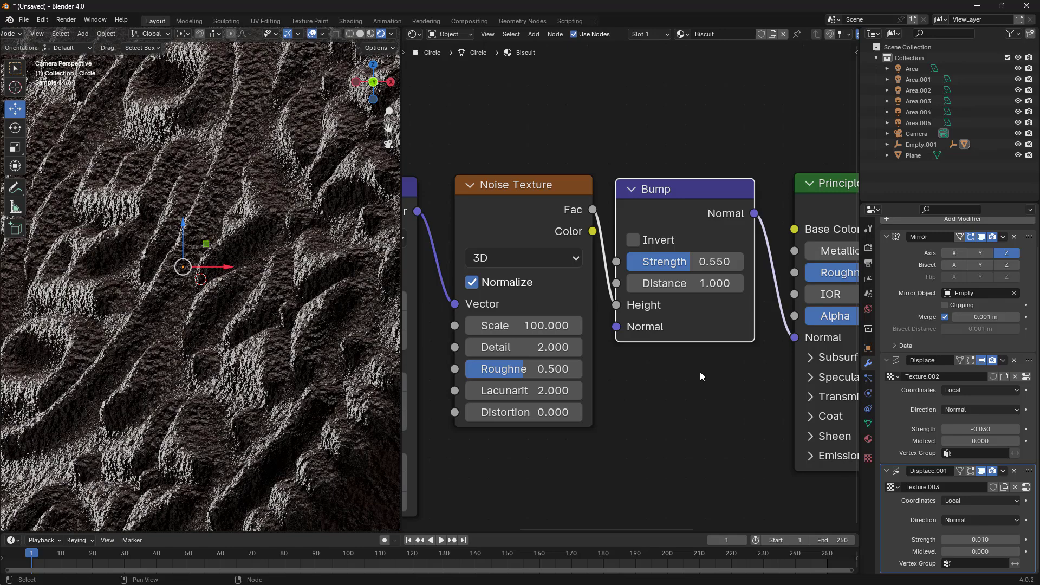
Step: Try a Noise Texture scale of 150 for the biscuit material and inspect the grain across the cookie face
{"action": "left_click", "coordinate": [537, 327]}
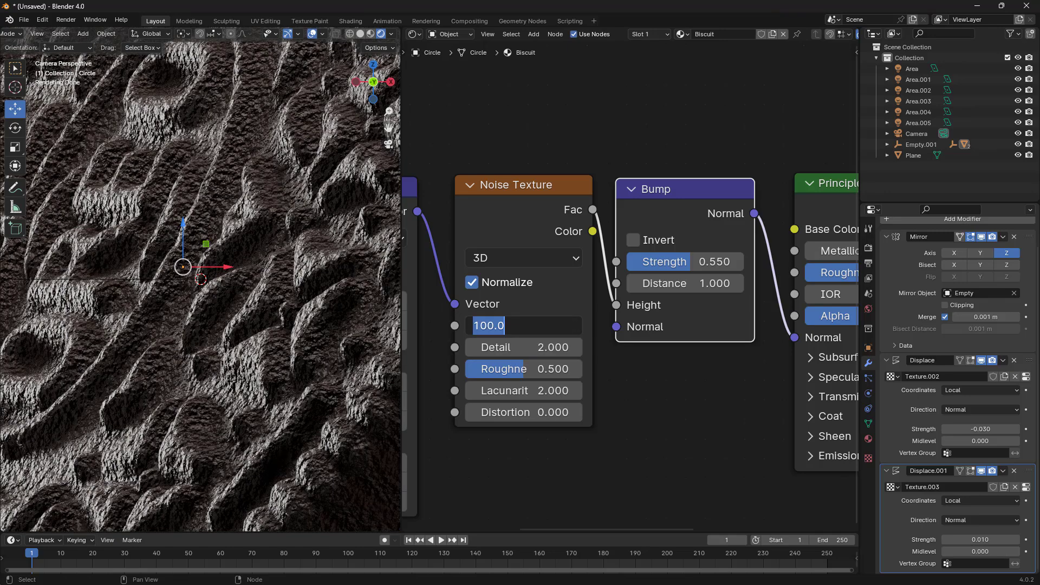
{"action": "type", "text": "150"}
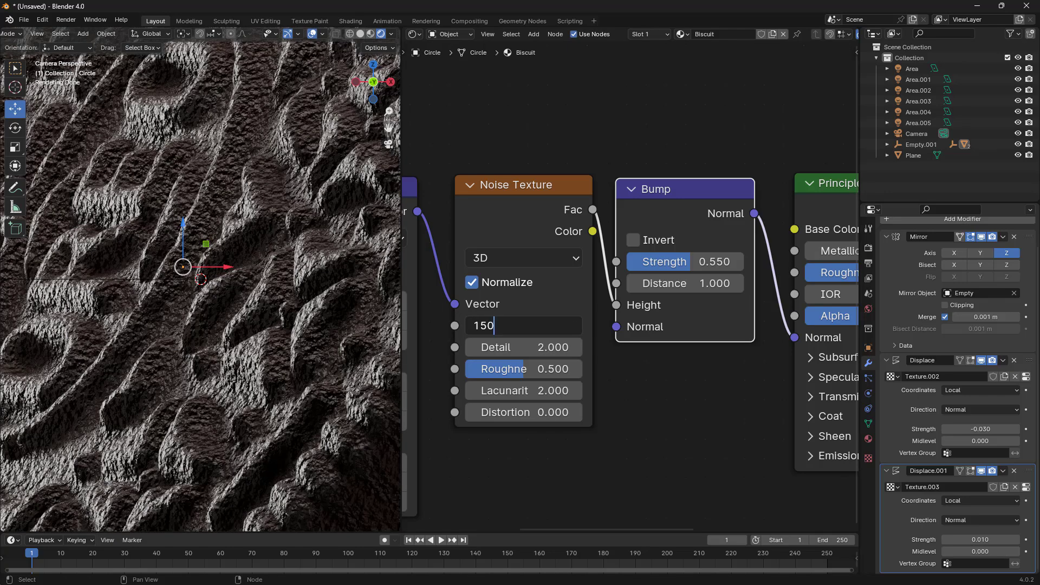
{"action": "key", "text": "Return"}
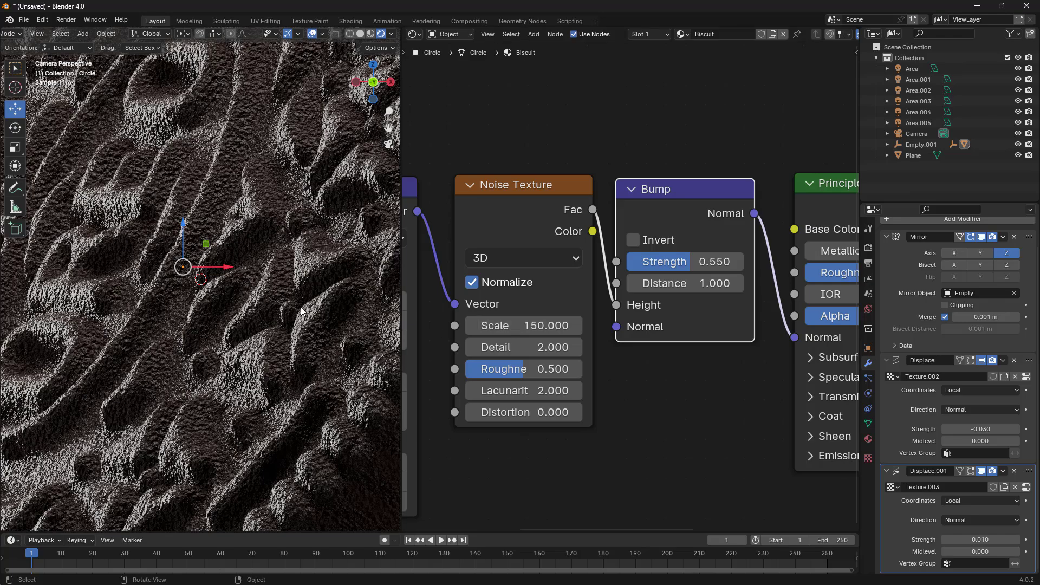
{"action": "scroll", "coordinate": [300, 307], "scroll_direction": "down", "scroll_amount": 3}
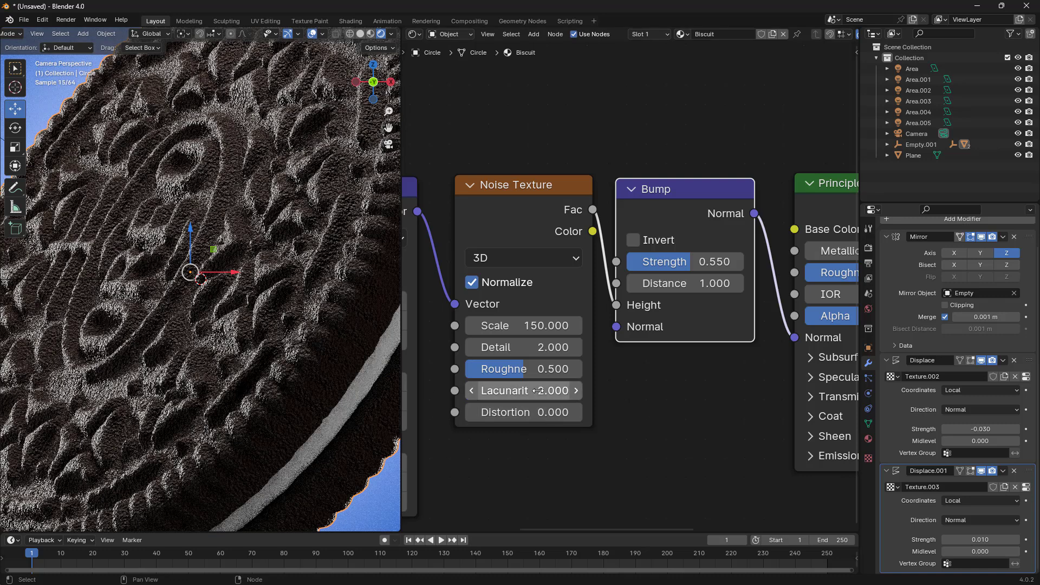
Step: Set the Noise Texture's detail to 15 and inspect the cookie surface up close
{"action": "left_click", "coordinate": [521, 349]}
{"action": "type", "text": "15"}
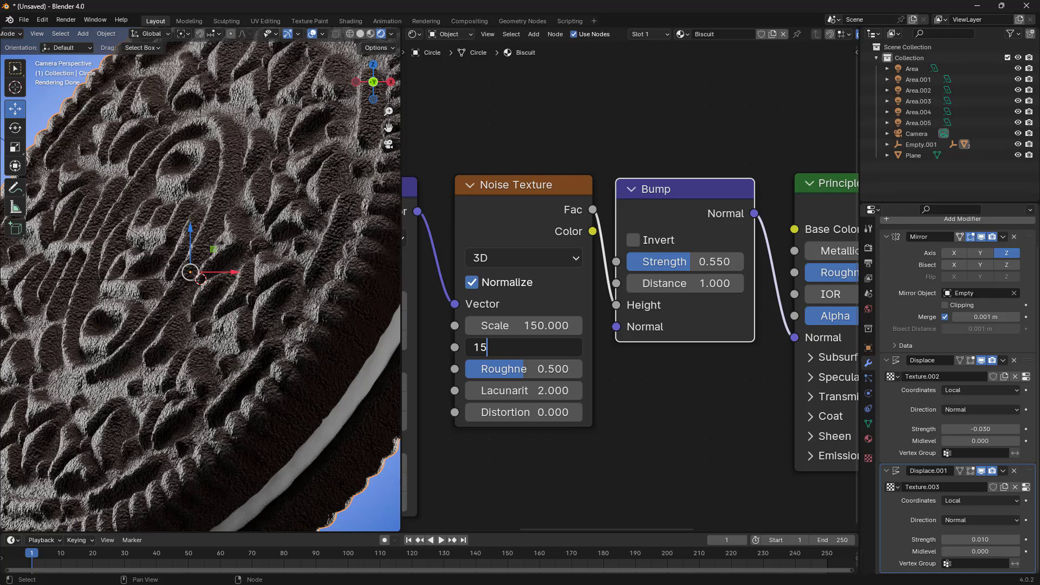
{"action": "key", "text": "Return"}
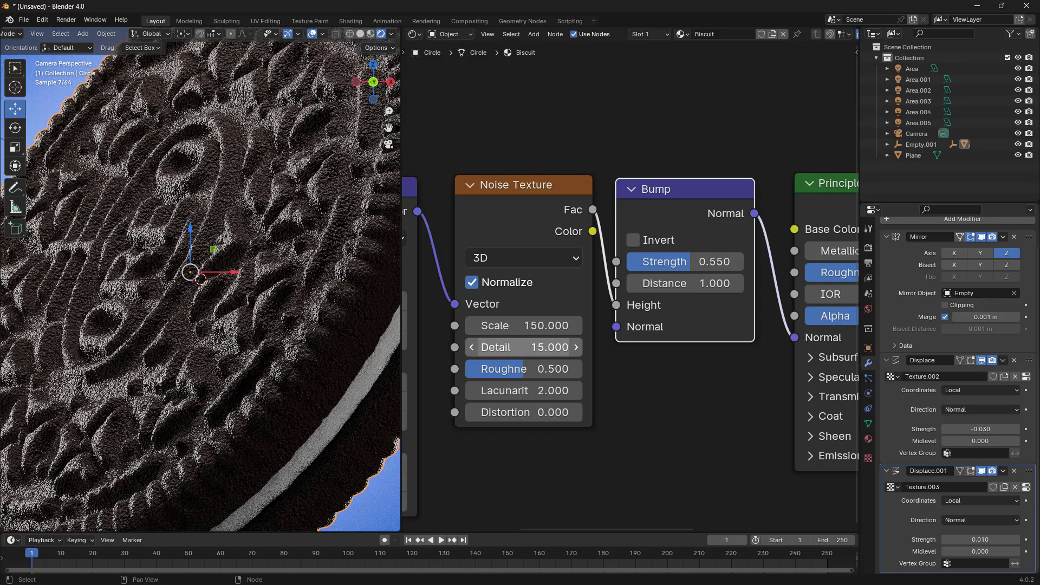
{"action": "scroll", "coordinate": [313, 297], "scroll_direction": "down", "scroll_amount": 2}
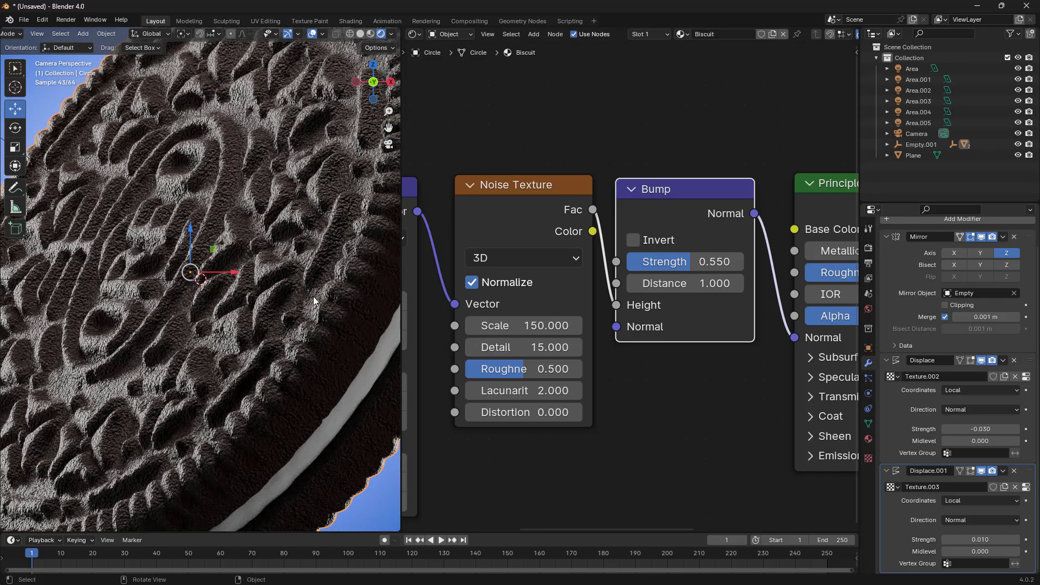
{"action": "scroll", "coordinate": [313, 297], "scroll_direction": "up", "scroll_amount": 5}
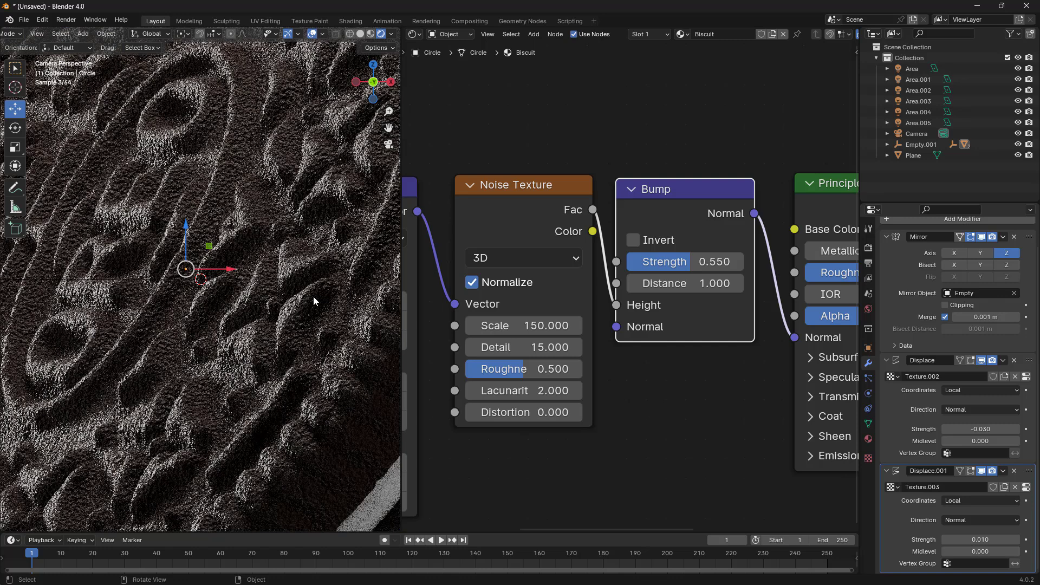
Step: Try a Noise Texture lacunarity of 3 on the close-up surface and restore the value to 2
{"action": "double_click", "coordinate": [490, 392]}
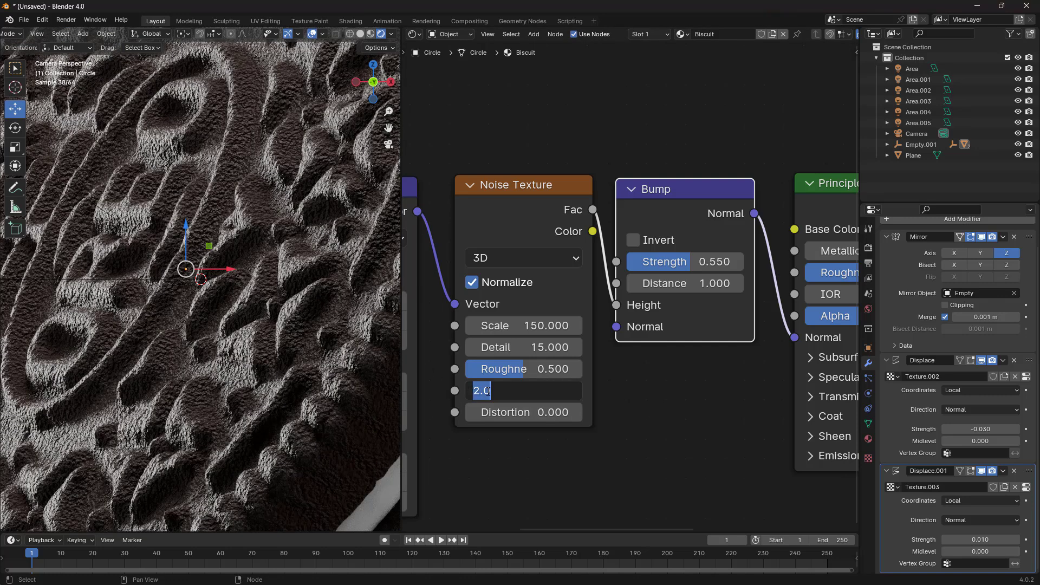
{"action": "left_click_drag", "start_coordinate": [490, 390], "coordinate": [466, 390]}
{"action": "type", "text": "3"}
{"action": "key", "text": "Return"}
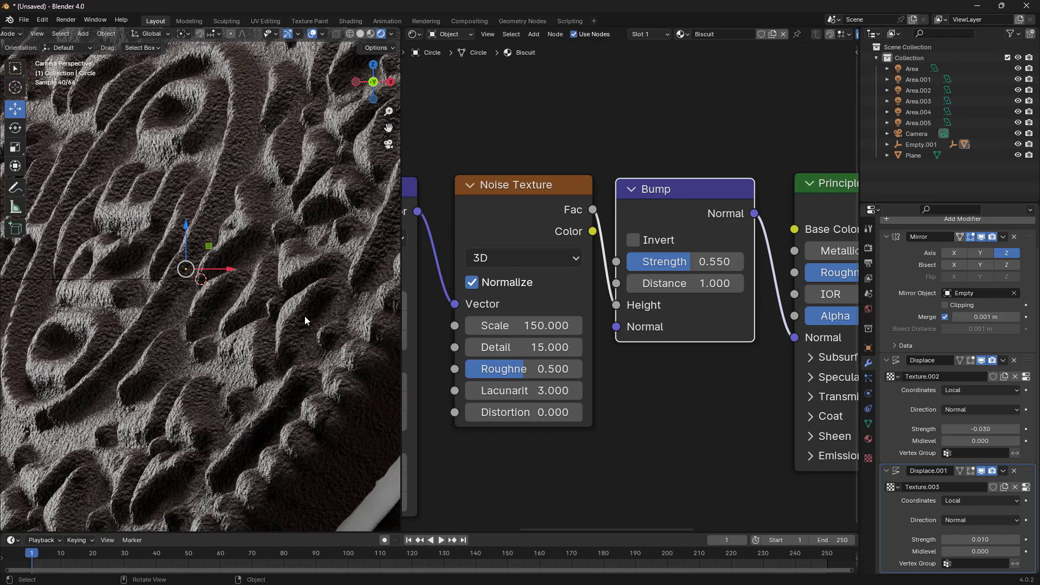
{"action": "scroll", "coordinate": [292, 307], "scroll_direction": "up", "scroll_amount": 3}
{"action": "scroll", "coordinate": [292, 307], "scroll_direction": "up", "scroll_amount": 1}
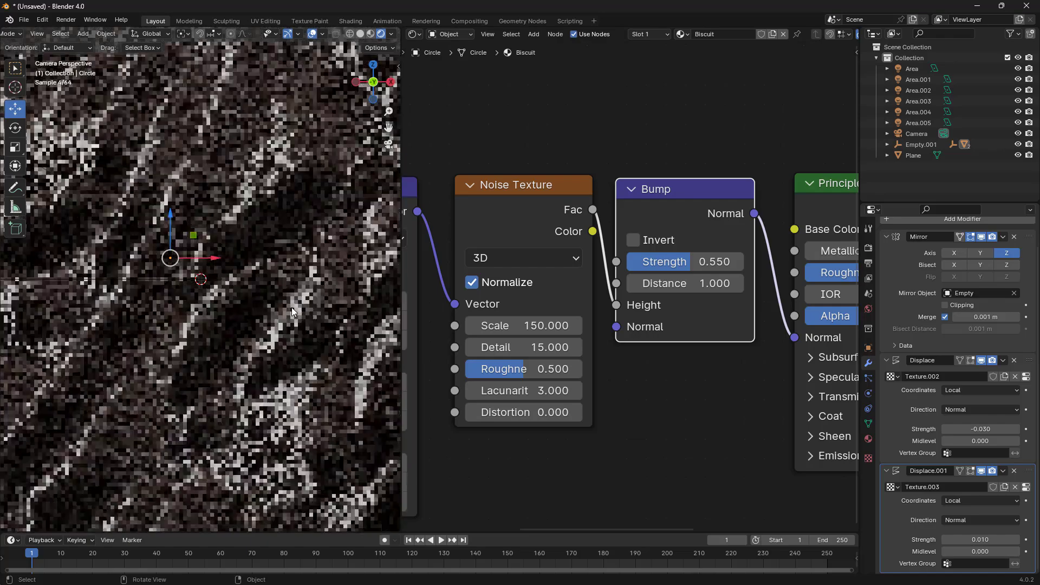
{"action": "left_click", "coordinate": [534, 390]}
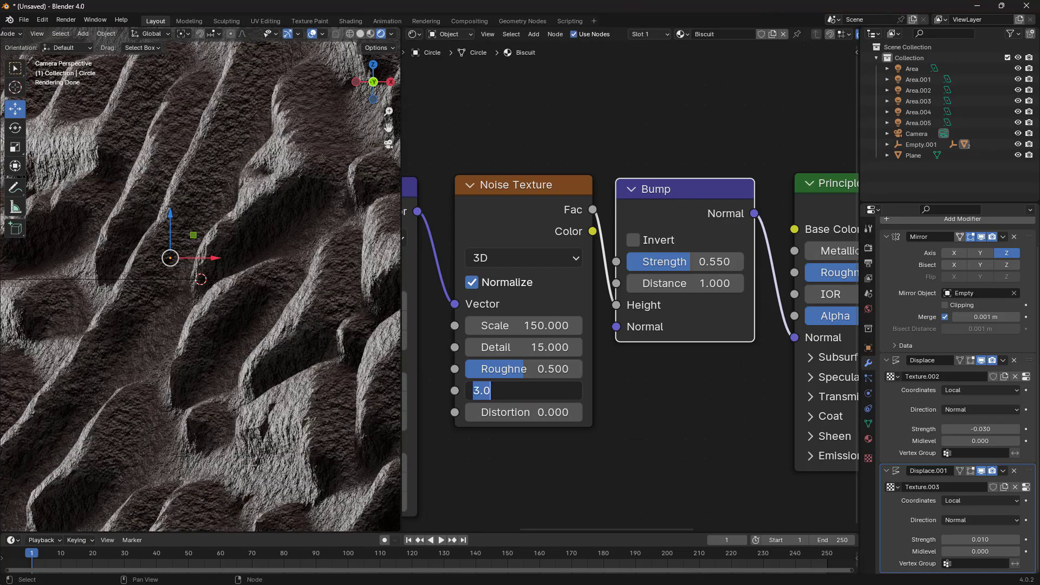
{"action": "type", "text": "2"}
{"action": "key", "text": "Return"}
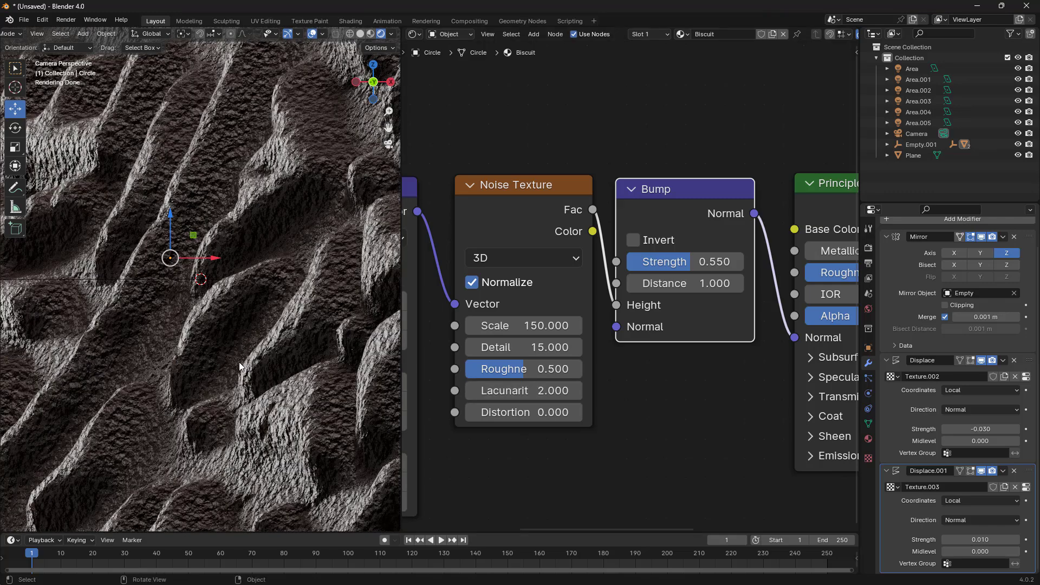
Step: Set the Noise Texture's scale to 160
{"action": "left_click", "coordinate": [539, 326]}
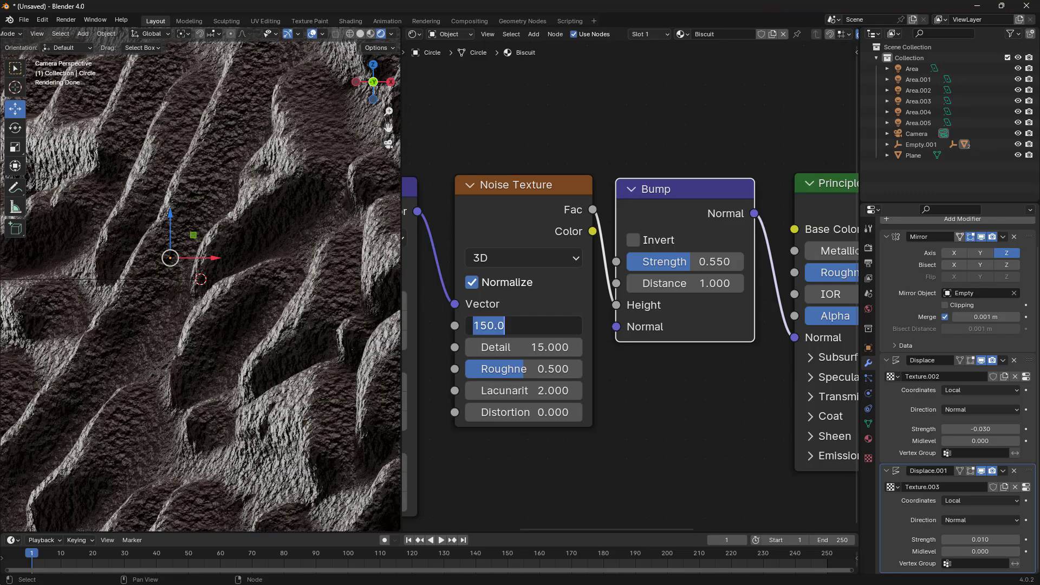
{"action": "left_click_drag", "start_coordinate": [504, 326], "coordinate": [477, 326]}
{"action": "type", "text": "0"}
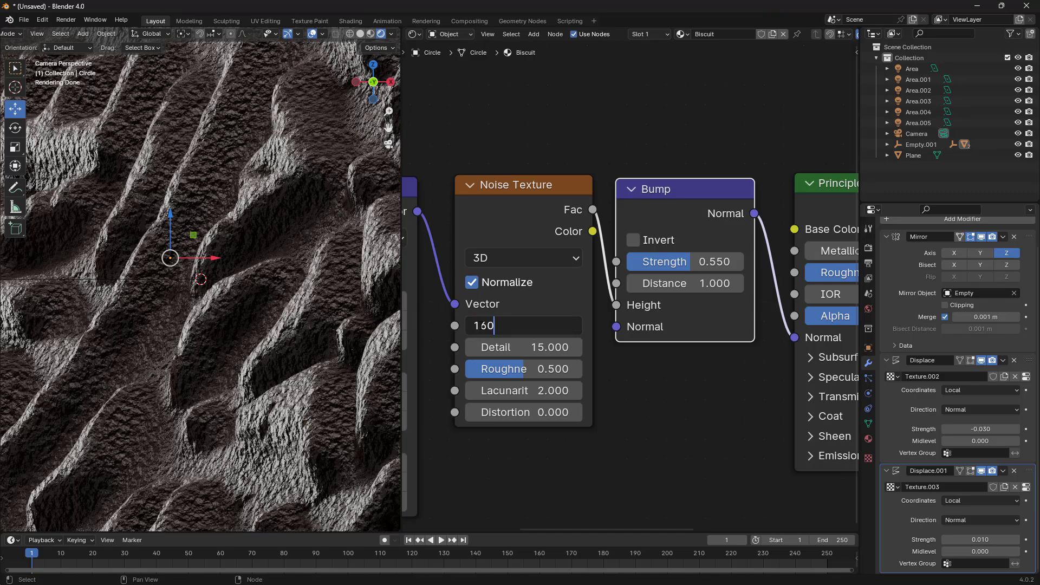
{"action": "key", "text": "Return"}
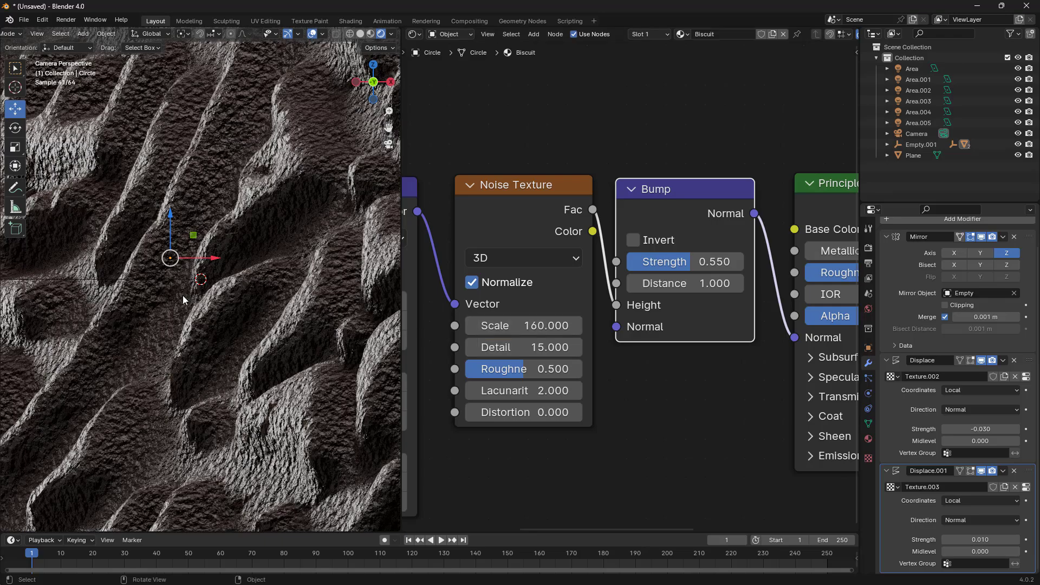
Step: Examine the biscuit's bump texture both up close and from afar, ending with the whole camera frame fitted in view
{"action": "scroll", "coordinate": [204, 286], "scroll_direction": "down", "scroll_amount": 6}
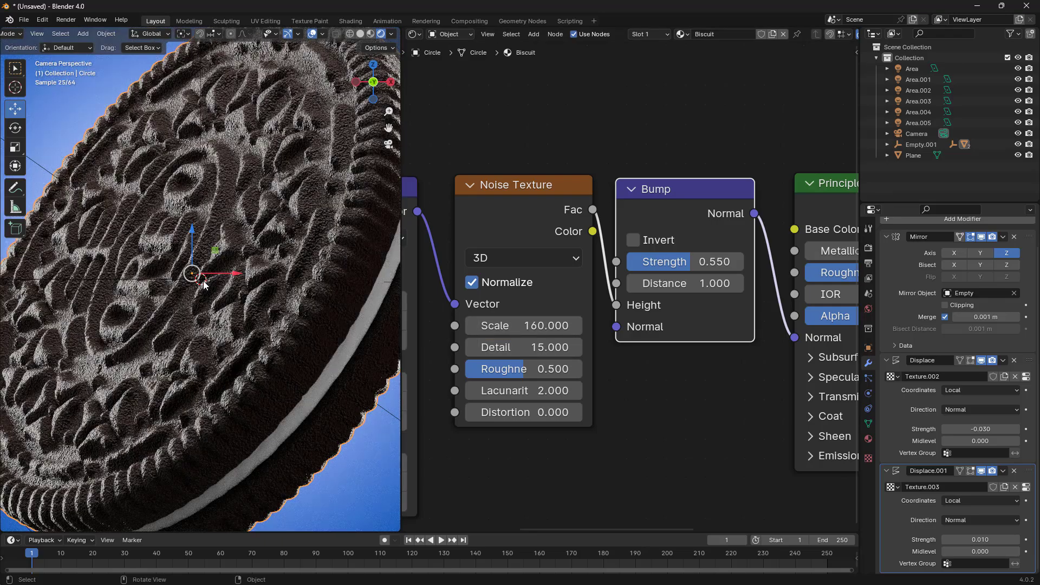
{"action": "scroll", "coordinate": [225, 389], "scroll_direction": "down", "scroll_amount": 4}
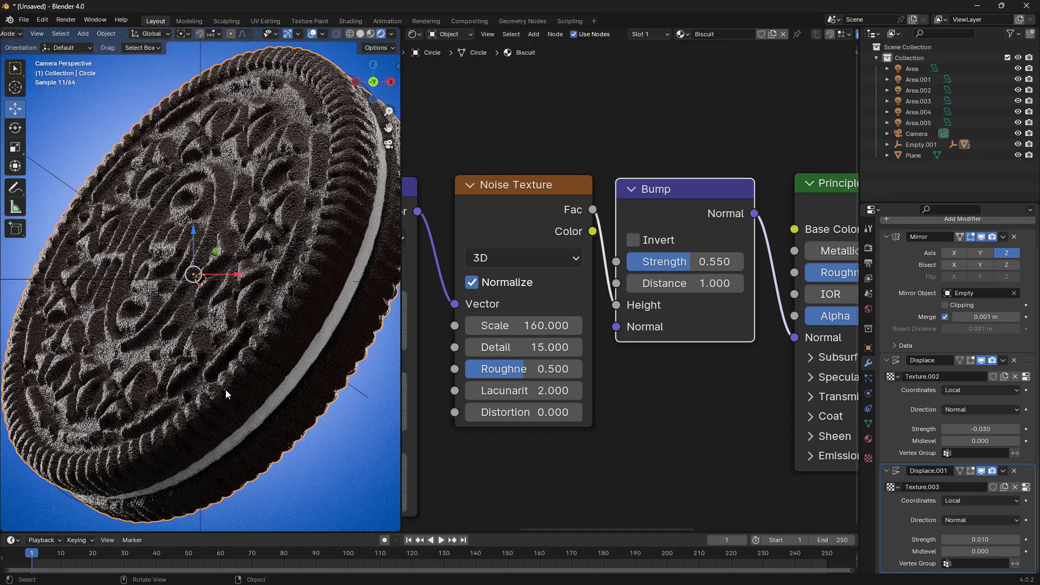
{"action": "scroll", "coordinate": [226, 389], "scroll_direction": "down", "scroll_amount": 2}
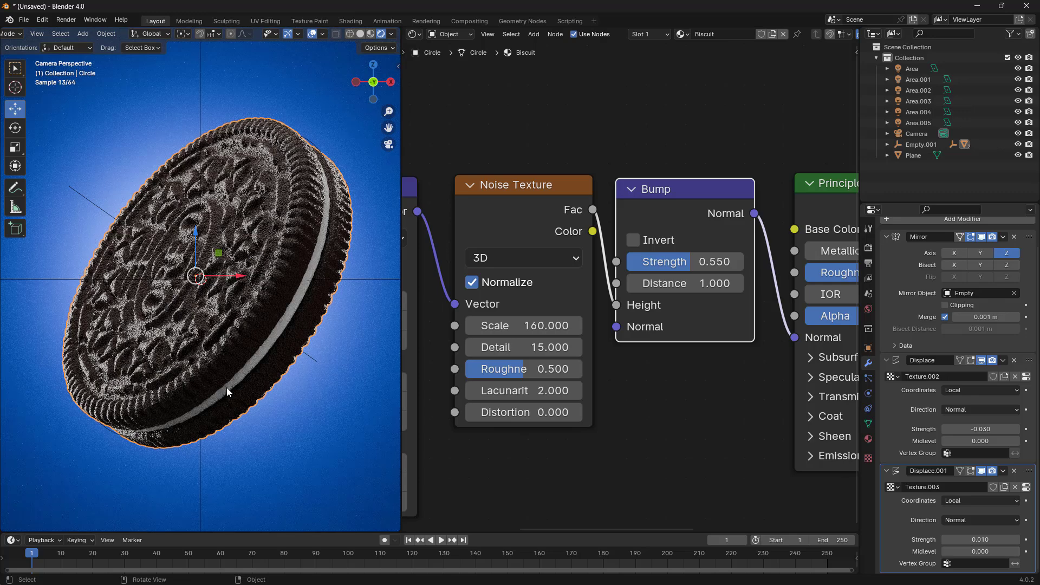
{"action": "scroll", "coordinate": [227, 388], "scroll_direction": "down", "scroll_amount": 5}
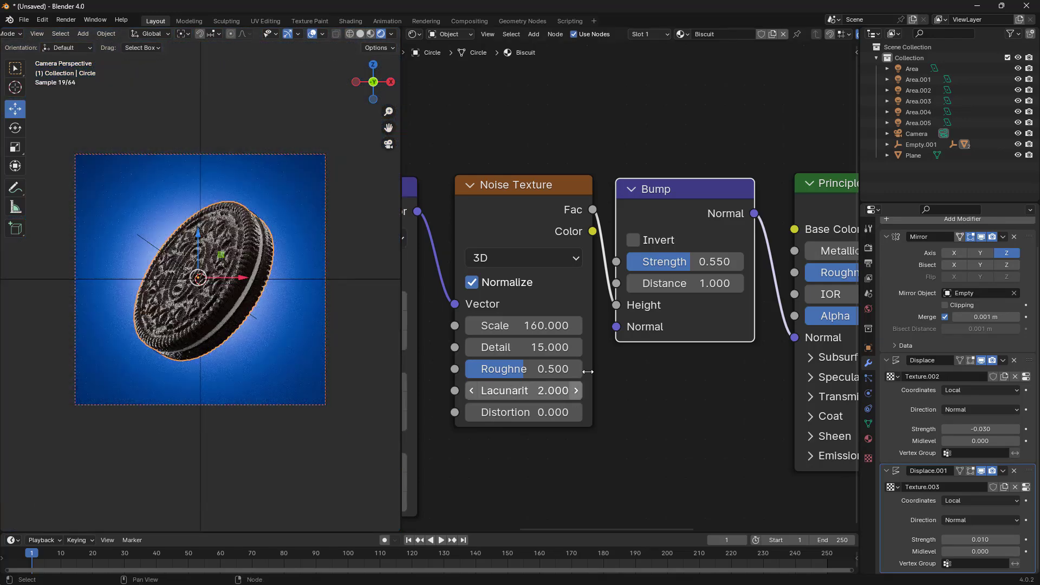
{"action": "scroll", "coordinate": [262, 271], "scroll_direction": "up", "scroll_amount": 7}
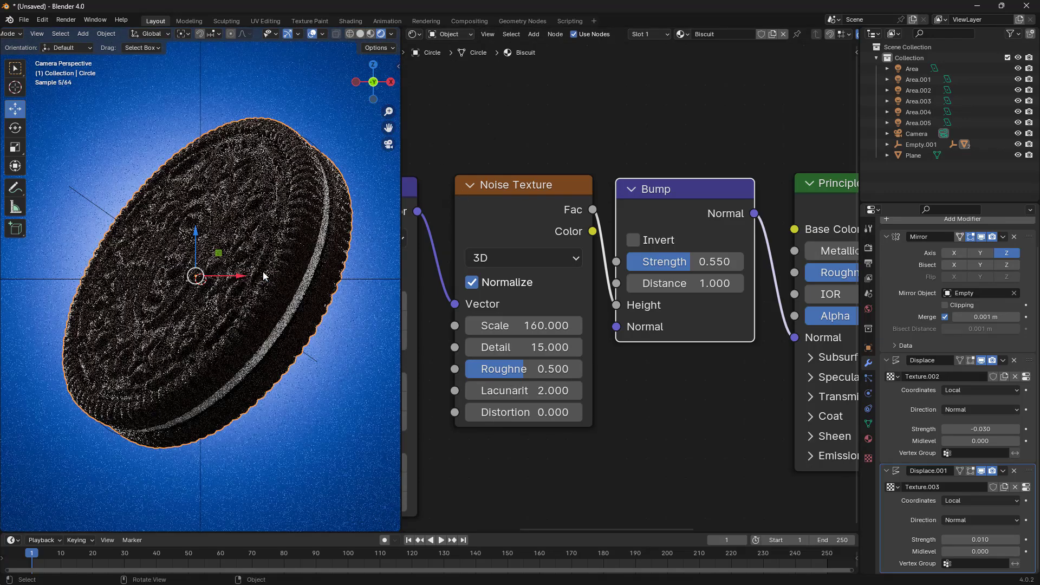
{"action": "scroll", "coordinate": [303, 257], "scroll_direction": "up", "scroll_amount": 3}
{"action": "scroll", "coordinate": [302, 257], "scroll_direction": "down", "scroll_amount": 5}
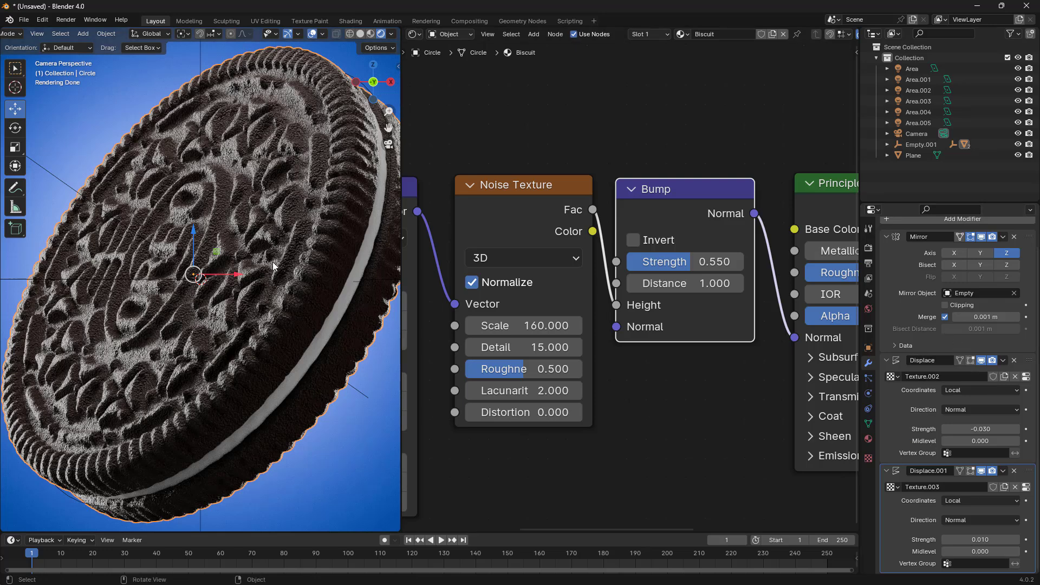
{"action": "key", "text": "Home"}
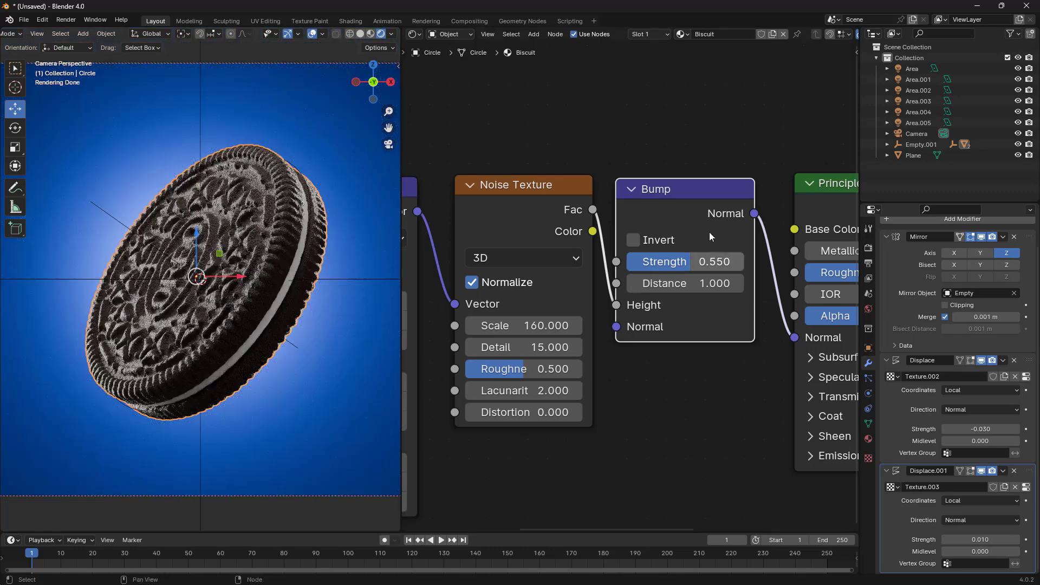
Step: Set the Principled BSDF's roughness to 0.4 and inspect the highlights on the cookie
{"action": "middle_click_drag", "start_coordinate": [723, 366], "coordinate": [590, 378]}
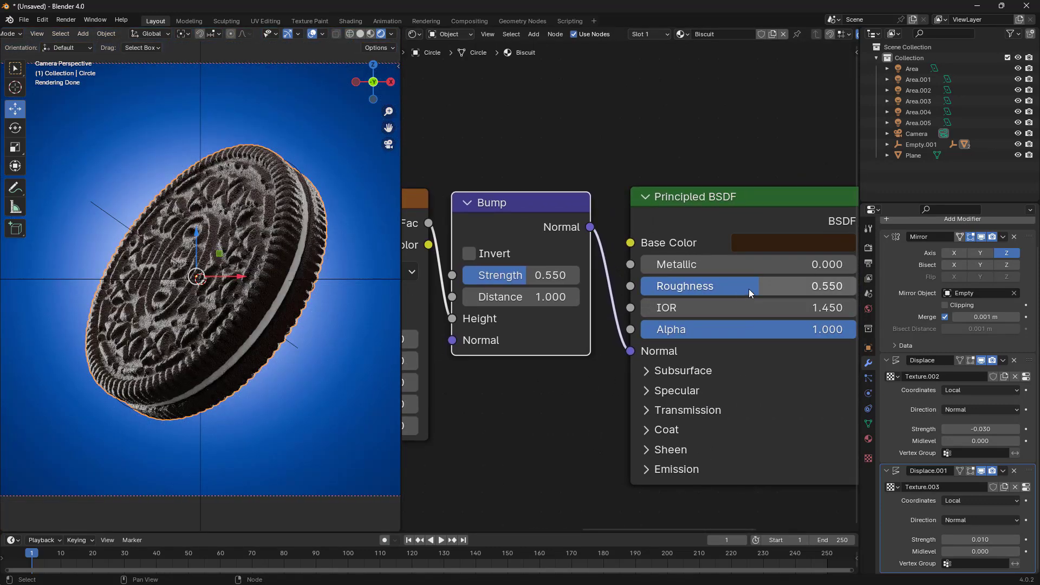
{"action": "left_click_drag", "start_coordinate": [750, 284], "coordinate": [717, 284]}
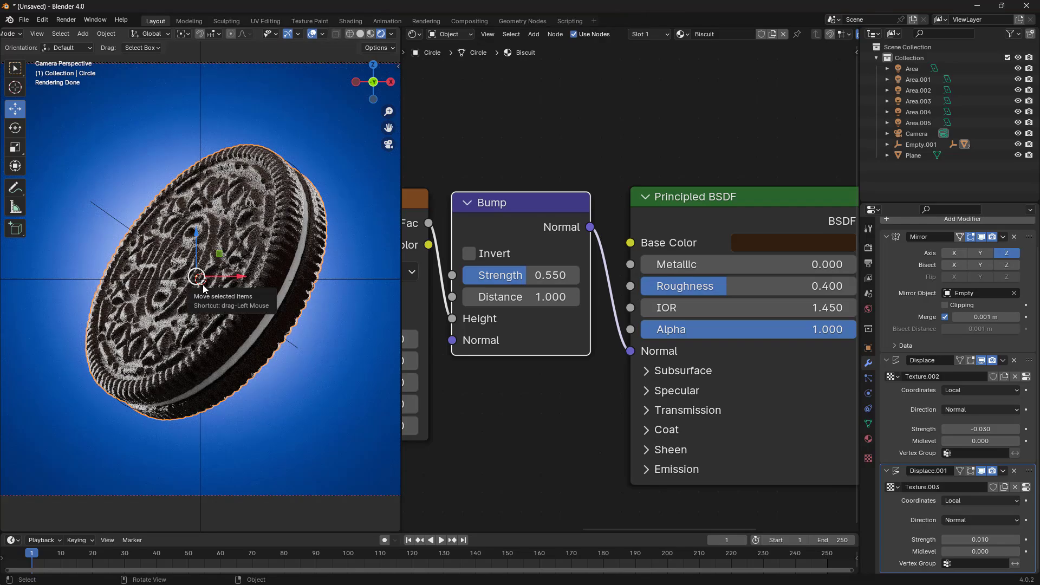
{"action": "scroll", "coordinate": [203, 285], "scroll_direction": "up", "scroll_amount": 10}
{"action": "scroll", "coordinate": [203, 285], "scroll_direction": "down", "scroll_amount": 10}
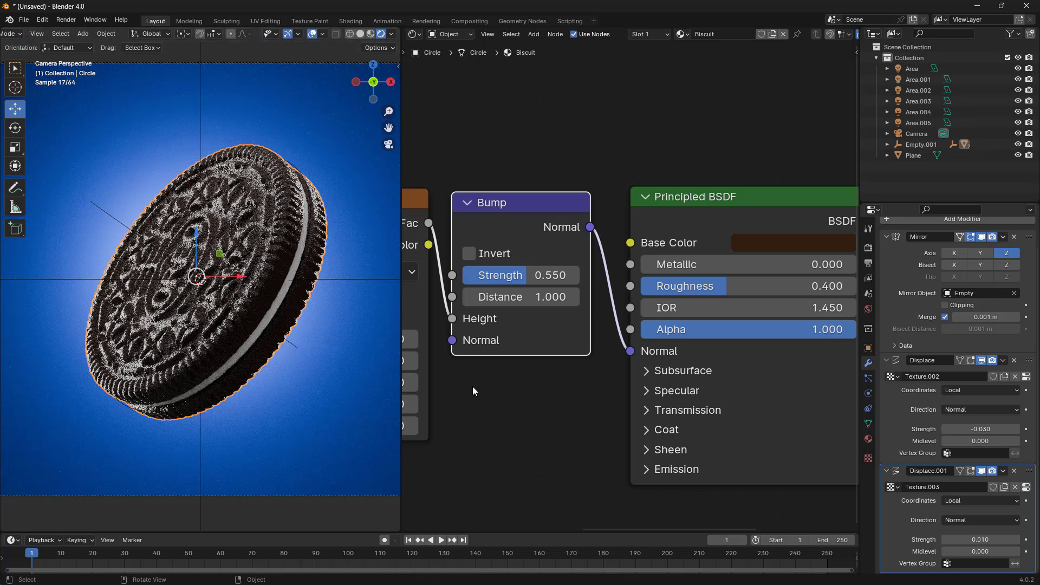
Step: Switch the shader editor area to a 3D Viewport and view the light setup from above
{"action": "middle_click_drag", "start_coordinate": [485, 427], "coordinate": [691, 399]}
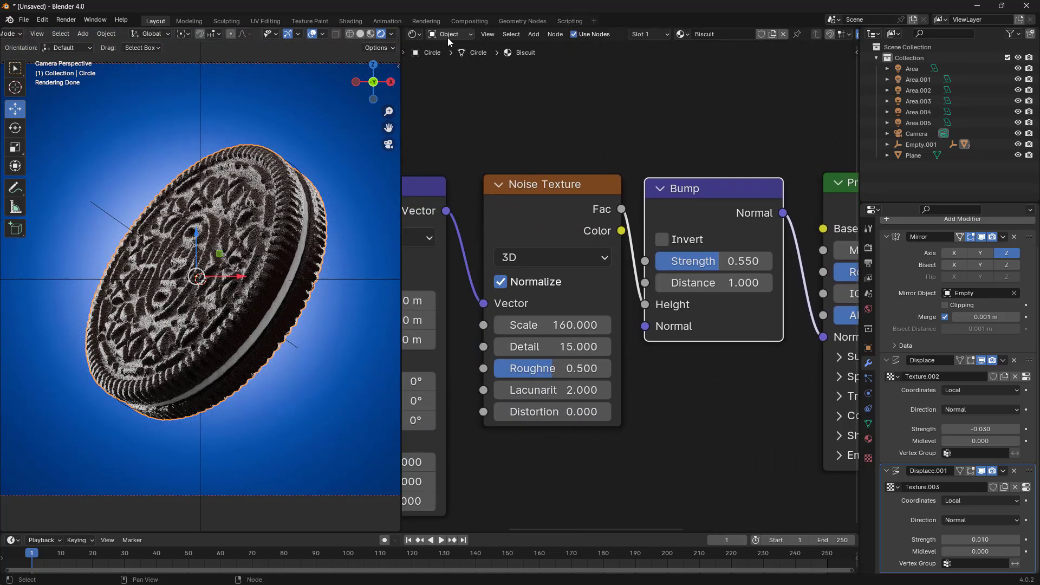
{"action": "left_click", "coordinate": [417, 35]}
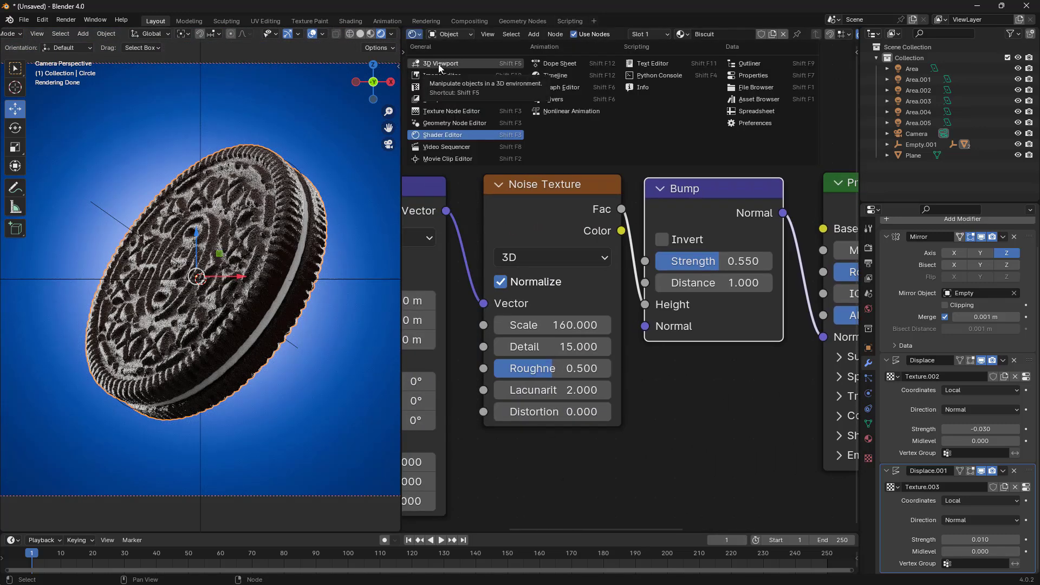
{"action": "left_click", "coordinate": [438, 64]}
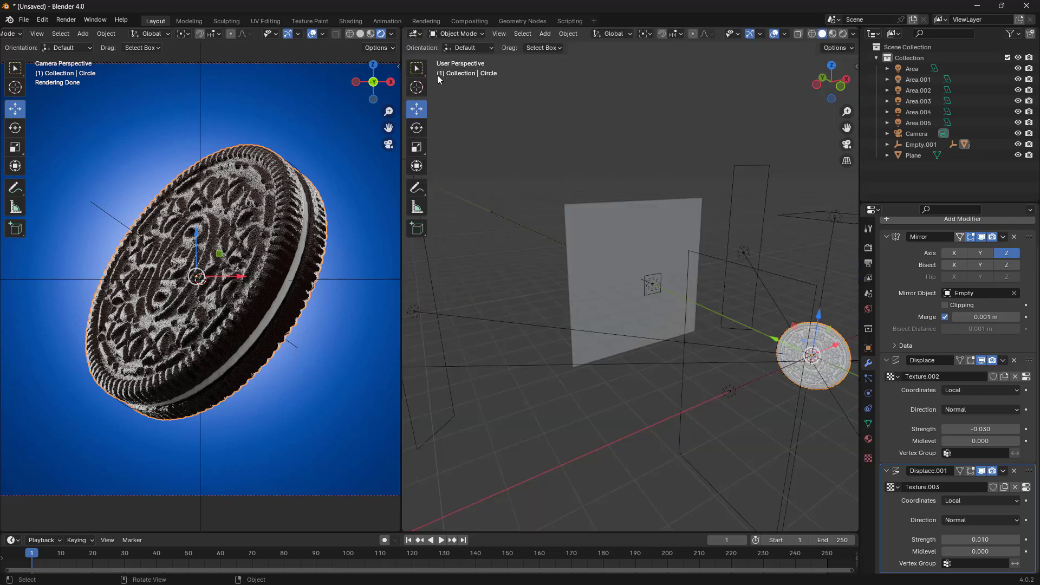
{"action": "middle_click_drag", "start_coordinate": [504, 319], "coordinate": [557, 346]}
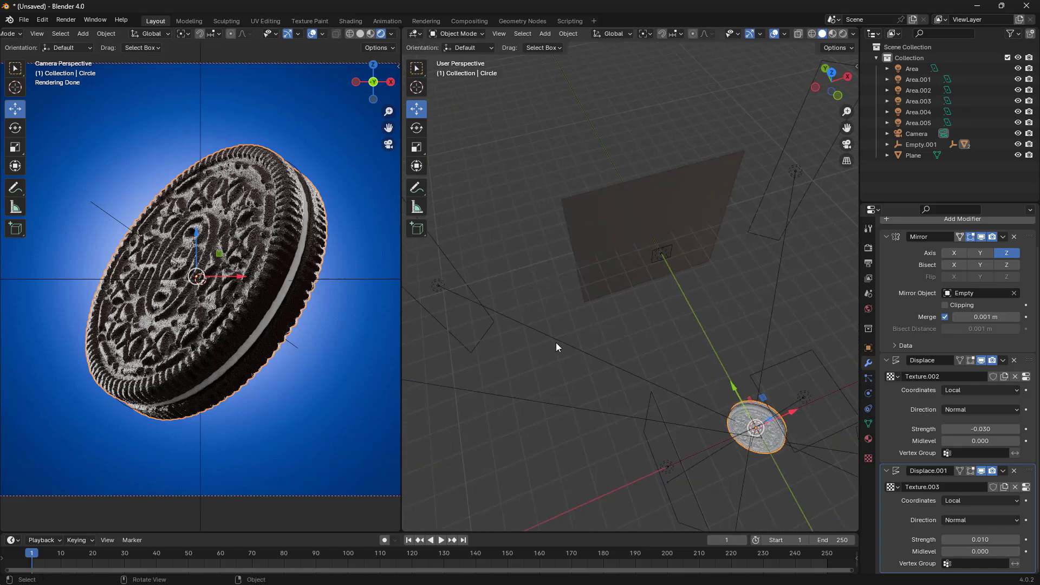
Step: Move the Area.003 light about 2.04 m along its local Y axis, using the Local transform orientation
{"action": "left_click", "coordinate": [449, 267]}
{"action": "middle_click_drag", "start_coordinate": [484, 326], "coordinate": [456, 324]}
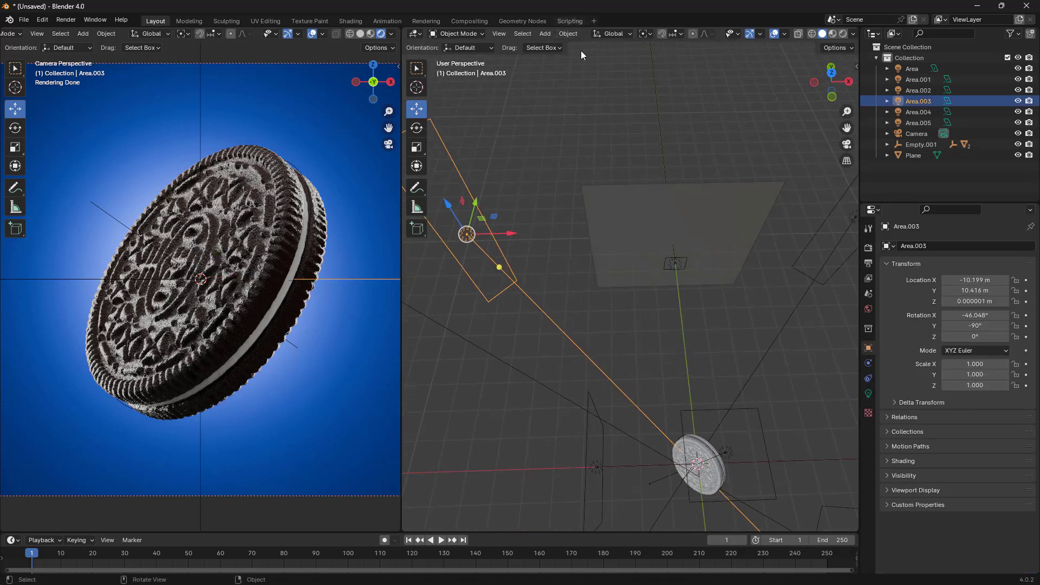
{"action": "left_click", "coordinate": [599, 36]}
{"action": "left_click", "coordinate": [614, 79]}
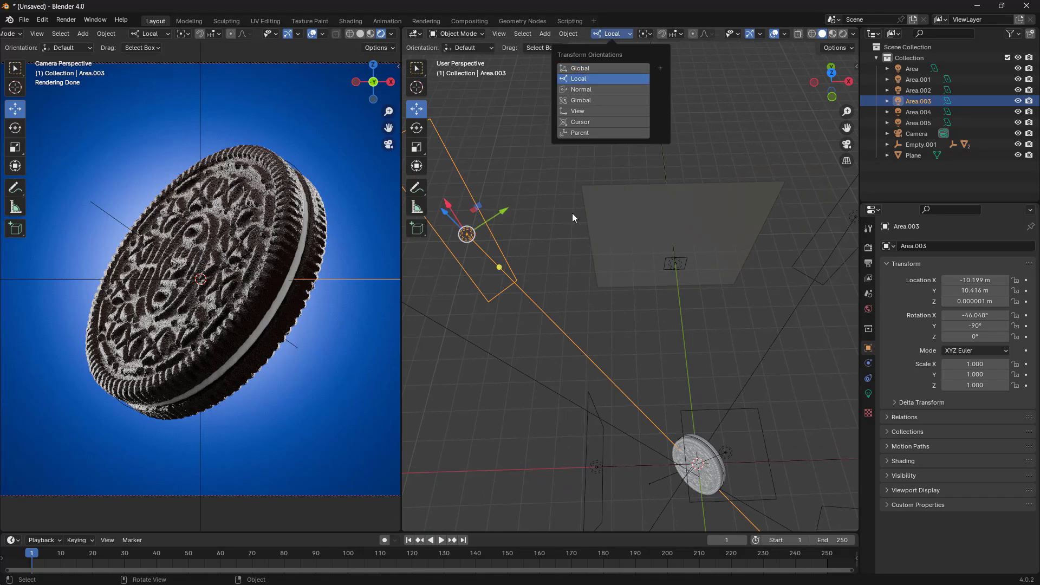
{"action": "left_click_drag", "start_coordinate": [496, 213], "coordinate": [545, 202]}
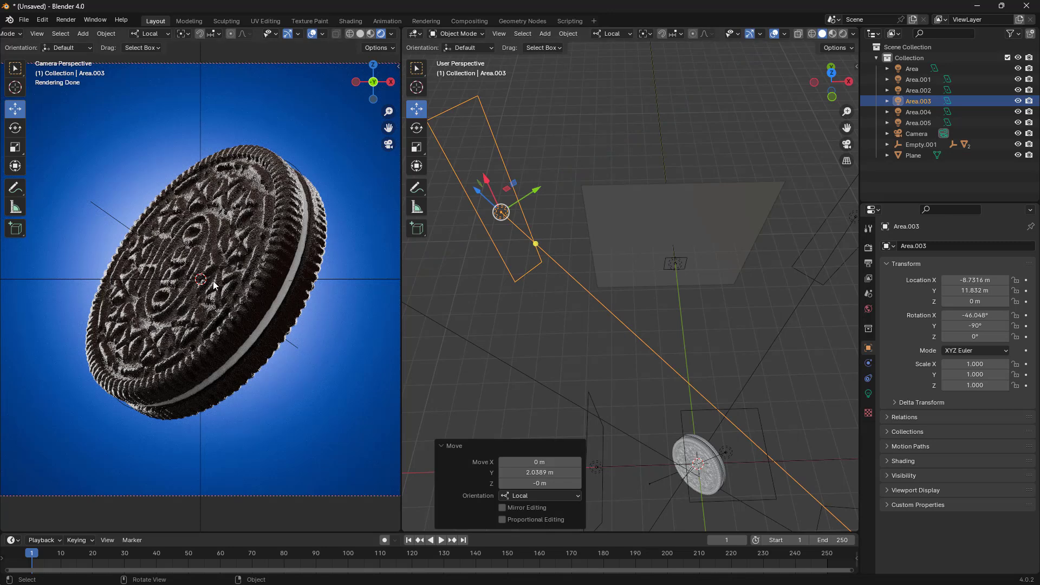
Step: Rotate the Area.003 light about -7.89° around its local X axis to aim it at the cookie
{"action": "left_click", "coordinate": [424, 128]}
{"action": "left_click_drag", "start_coordinate": [540, 229], "coordinate": [536, 228]}
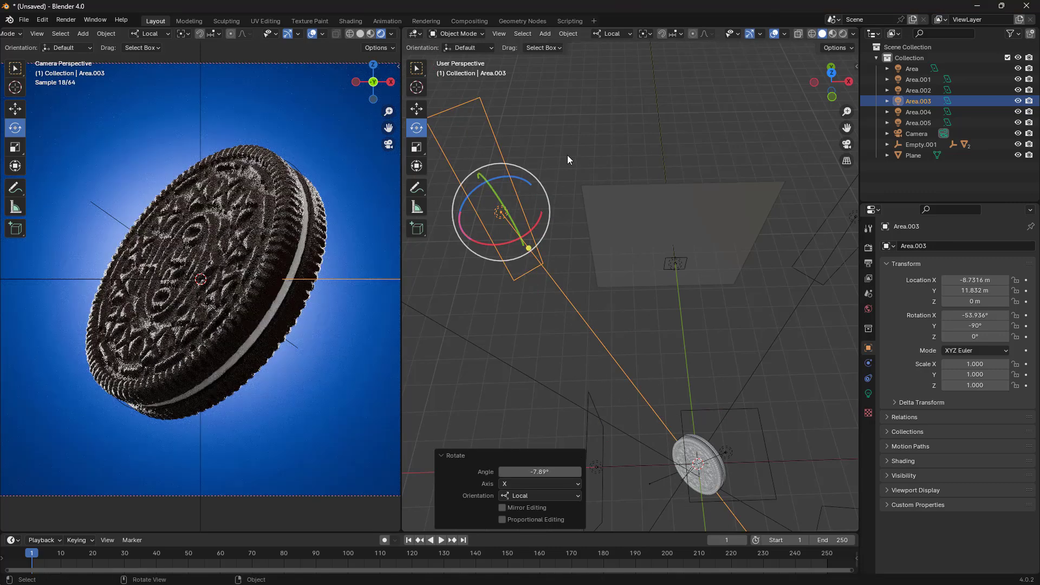
{"action": "left_click", "coordinate": [416, 109]}
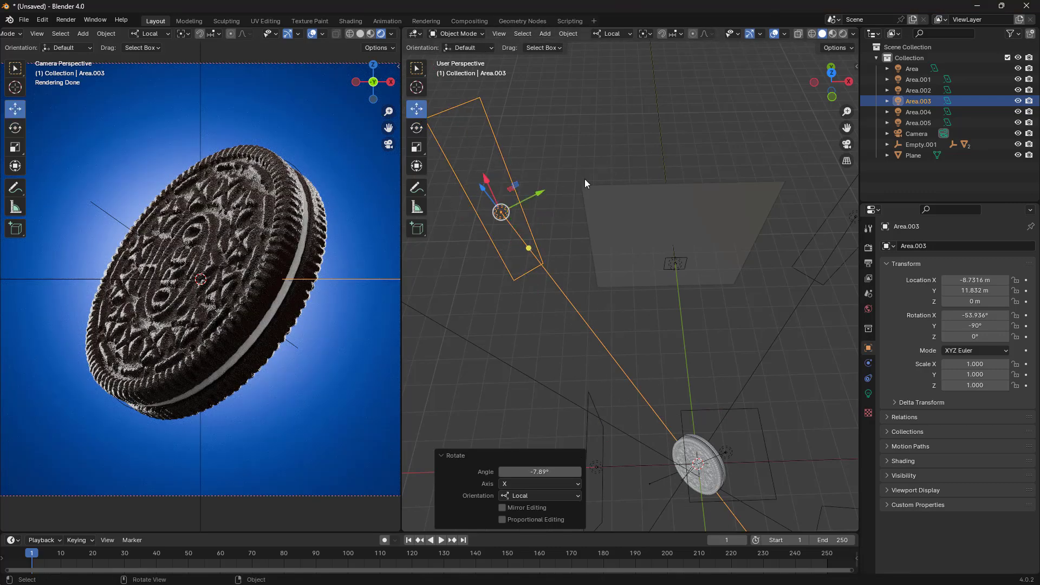
Step: Move the Area.003 light about 1.087 m along its local Y axis and rotate it about -1.71° around local X, checking the cookie's highlights
{"action": "left_click_drag", "start_coordinate": [539, 192], "coordinate": [560, 187]}
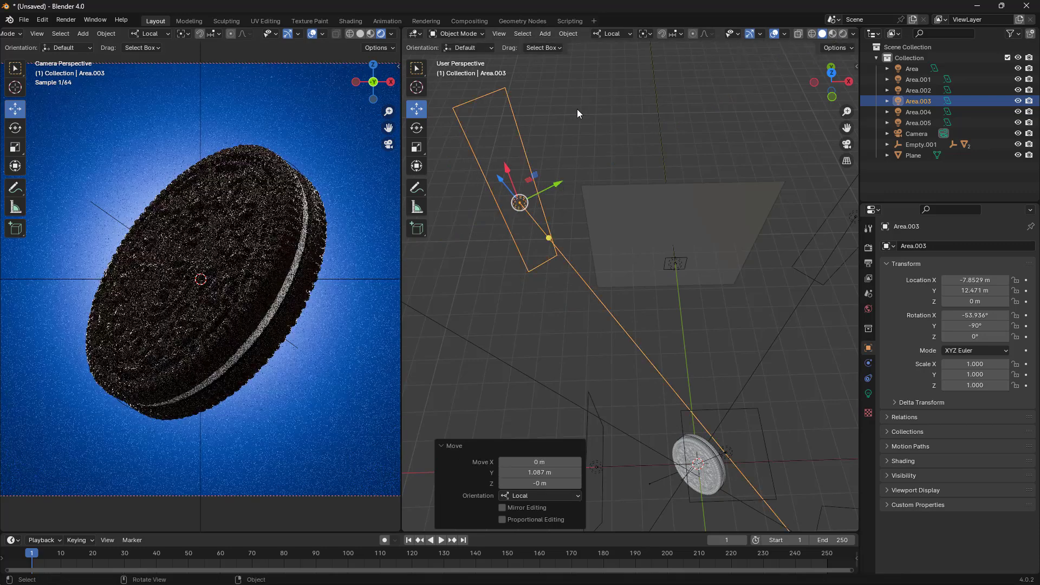
{"action": "left_click", "coordinate": [417, 133]}
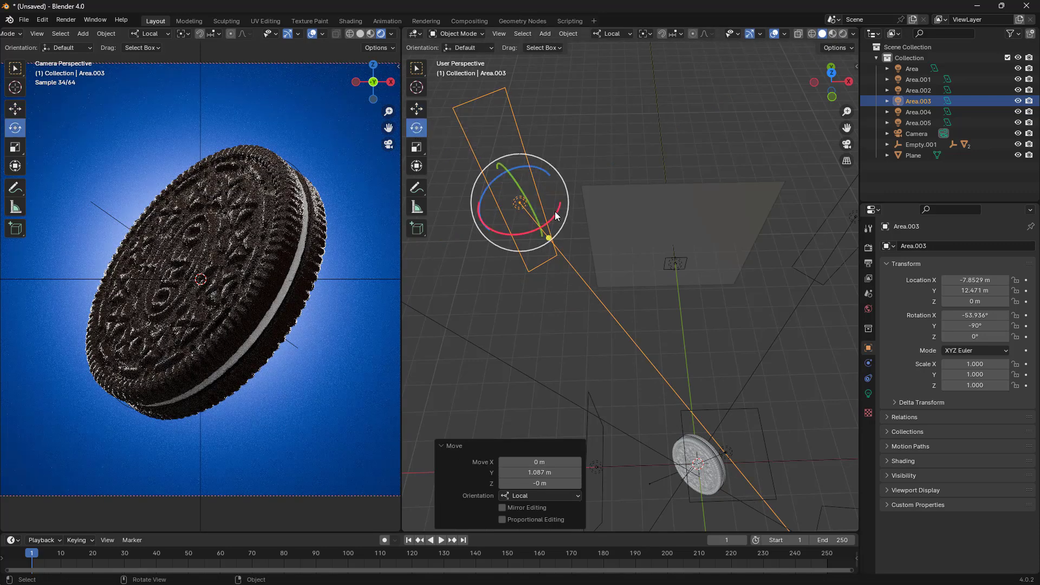
{"action": "left_click_drag", "start_coordinate": [555, 211], "coordinate": [550, 213]}
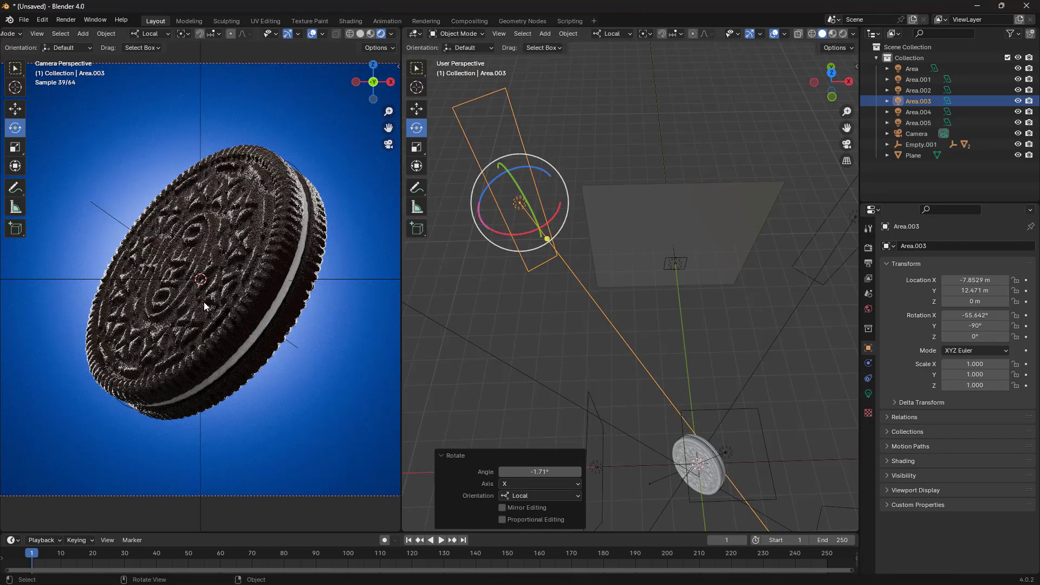
{"action": "scroll", "coordinate": [204, 301], "scroll_direction": "up", "scroll_amount": 1}
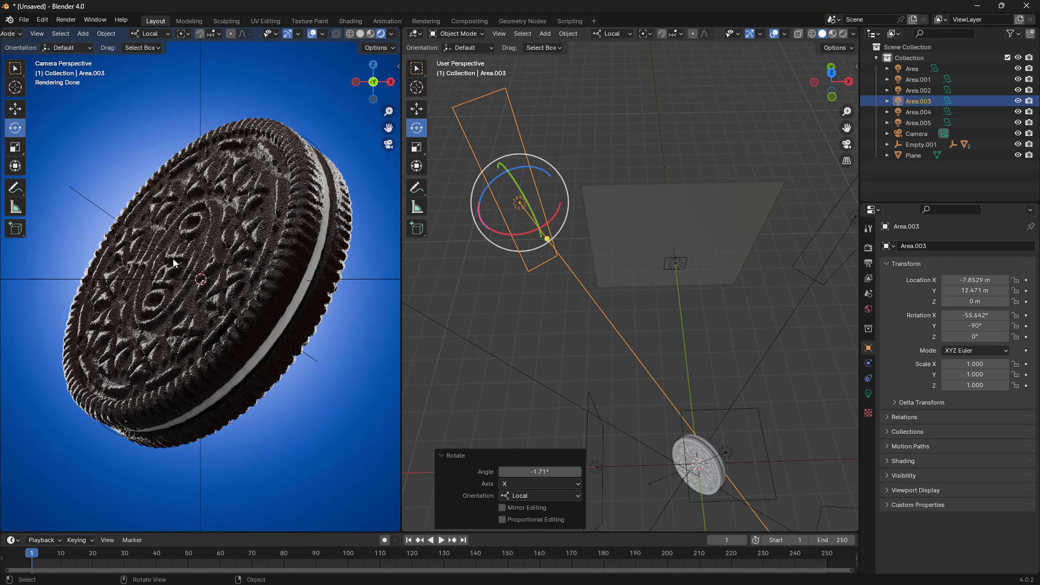
{"action": "scroll", "coordinate": [155, 287], "scroll_direction": "up", "scroll_amount": 2}
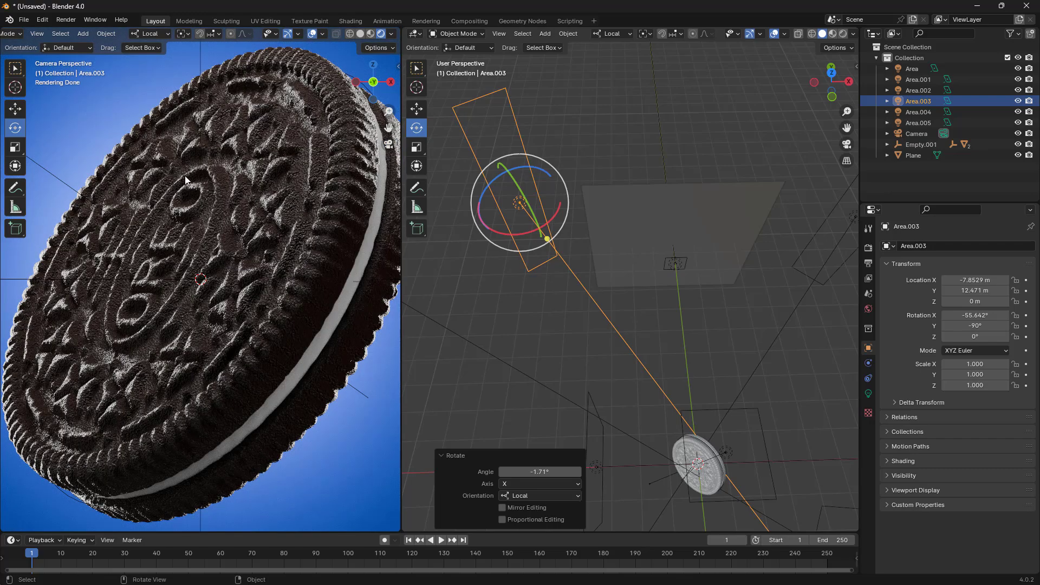
{"action": "scroll", "coordinate": [184, 175], "scroll_direction": "down", "scroll_amount": 3}
{"action": "scroll", "coordinate": [297, 379], "scroll_direction": "down", "scroll_amount": 1}
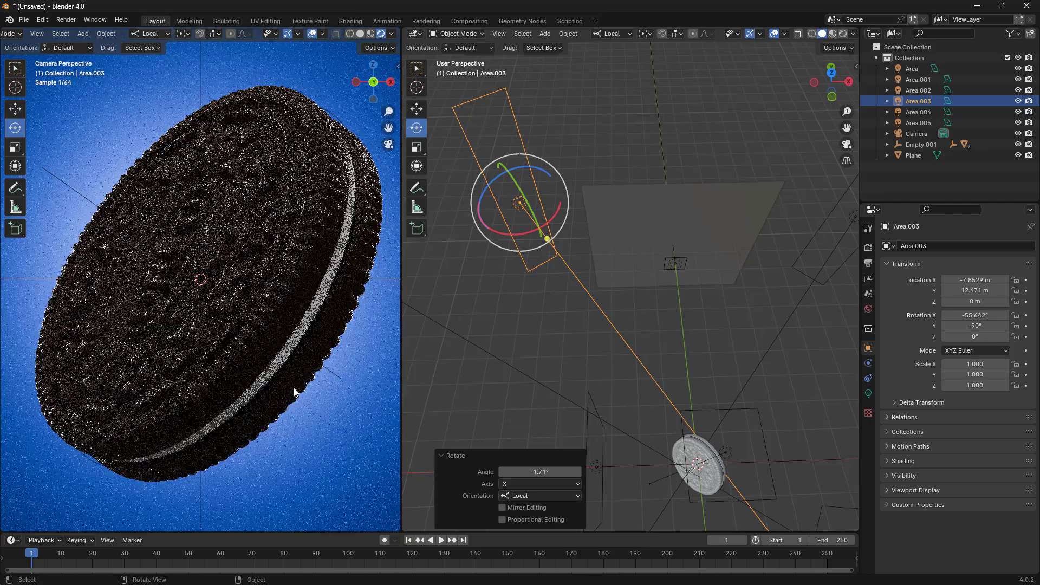
{"action": "scroll", "coordinate": [294, 388], "scroll_direction": "down", "scroll_amount": 1}
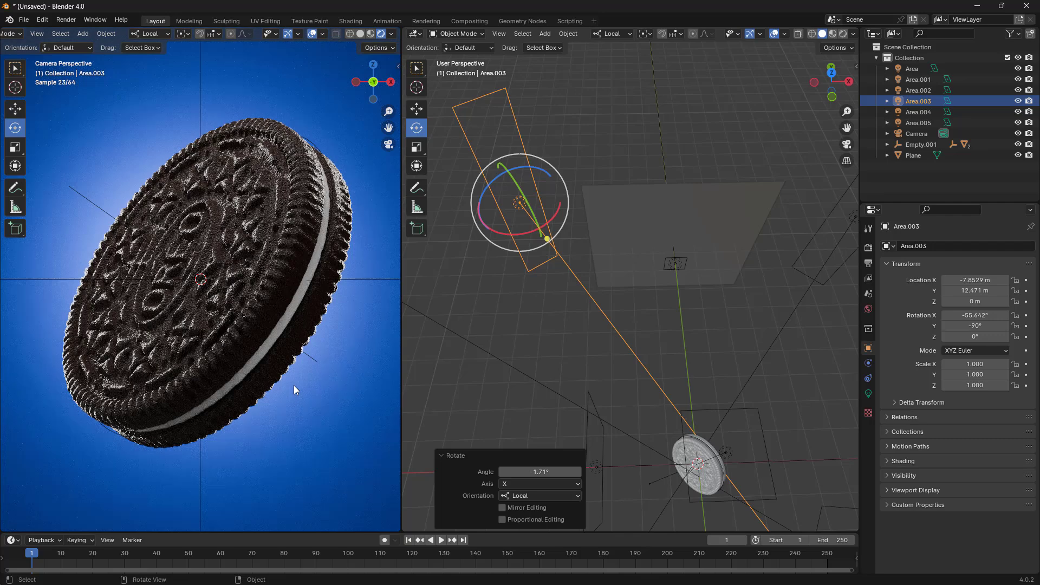
Step: Set the power of both the Area.003 and Area.004 lights to 5000 W
{"action": "left_click", "coordinate": [868, 394]}
{"action": "left_click", "coordinate": [1011, 320]}
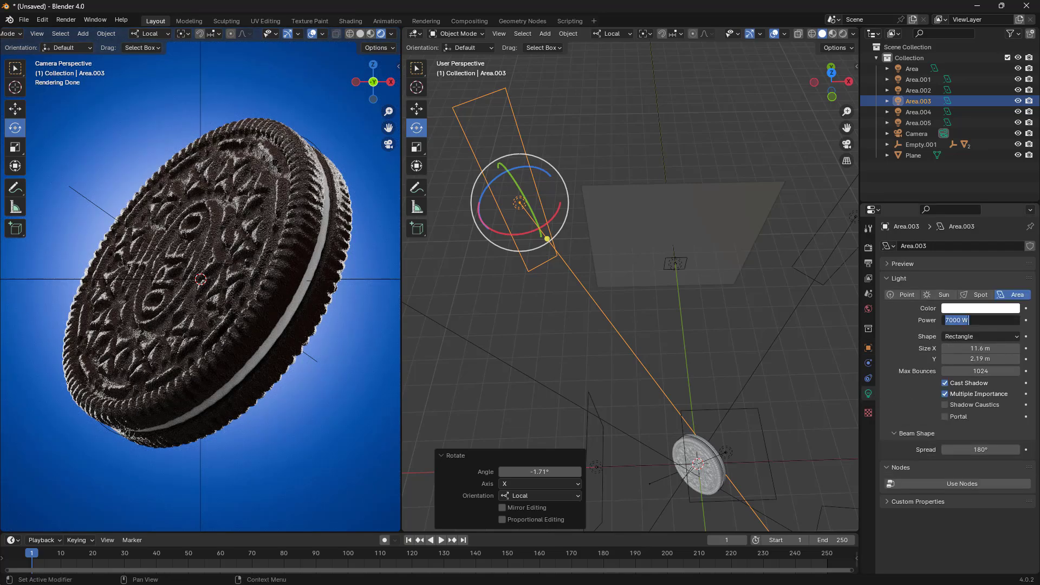
{"action": "type", "text": "5000"}
{"action": "key", "text": "Return"}
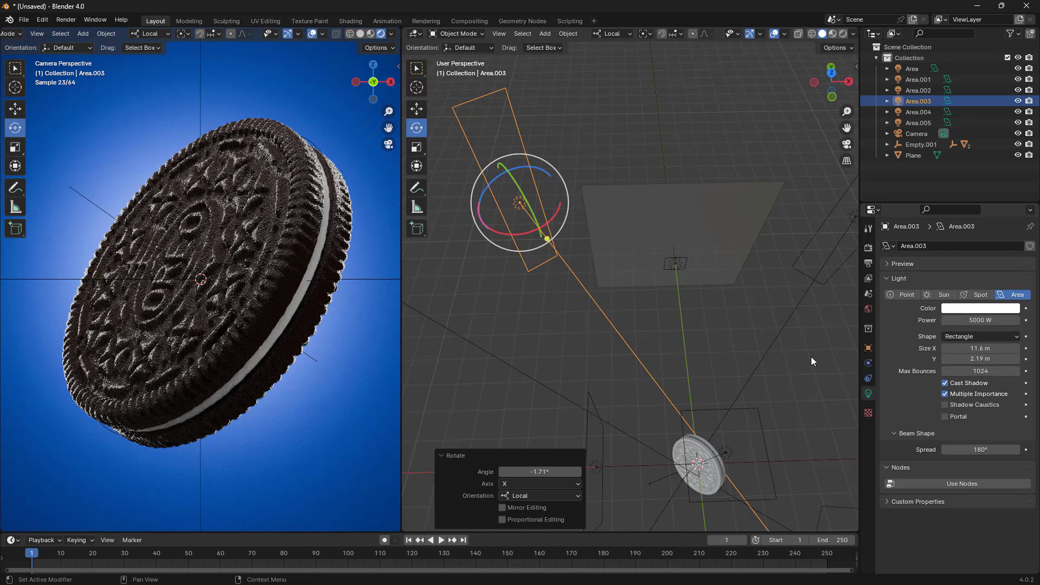
{"action": "left_click", "coordinate": [804, 226]}
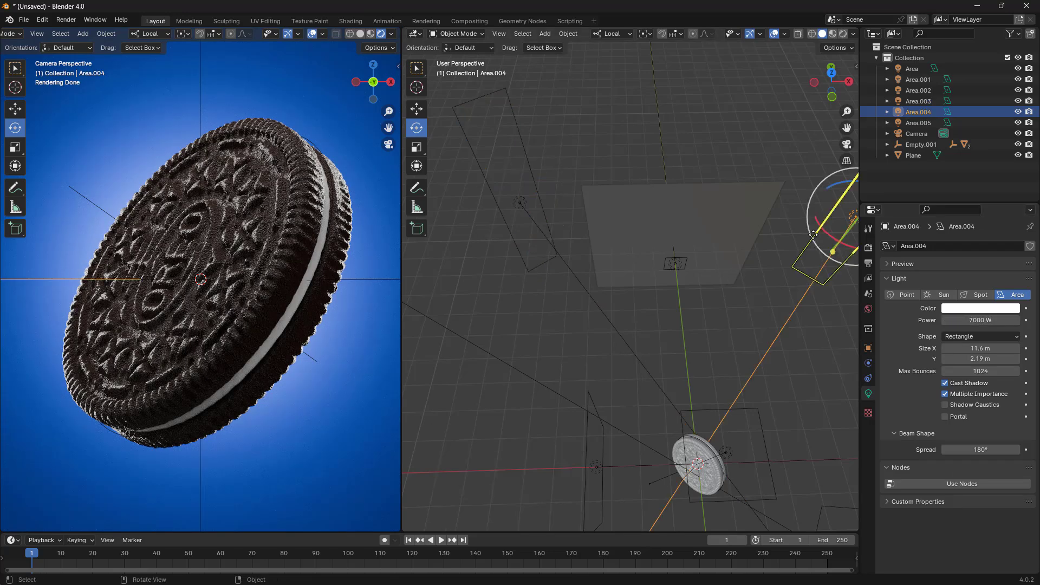
{"action": "left_click", "coordinate": [985, 321]}
{"action": "type", "text": "5000"}
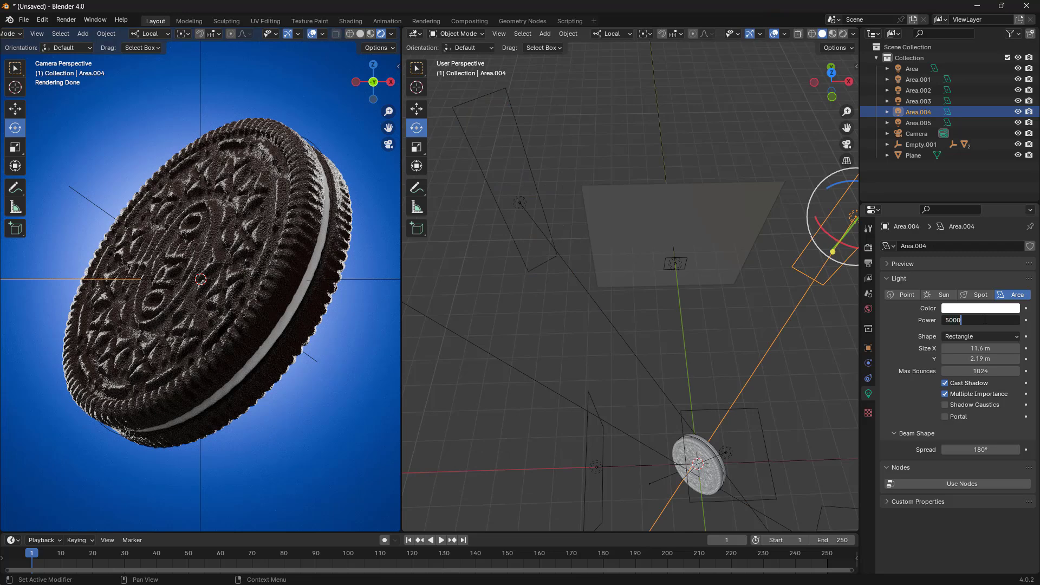
{"action": "key", "text": "Return"}
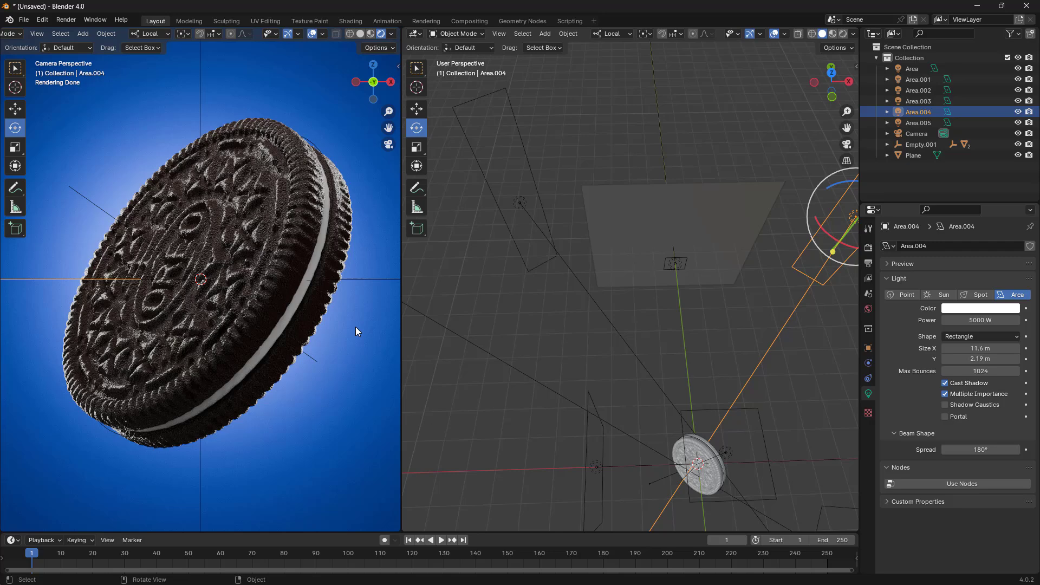
Step: Examine the cookie's lighting from an orbited angle and close up through the camera
{"action": "middle_click_drag", "start_coordinate": [321, 369], "coordinate": [249, 366]}
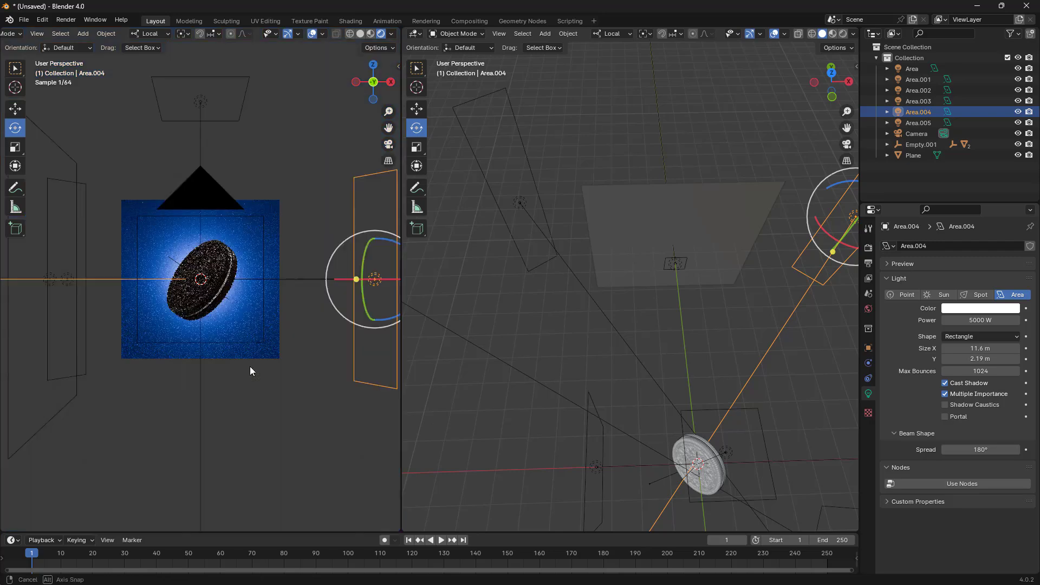
{"action": "scroll", "coordinate": [232, 307], "scroll_direction": "up", "scroll_amount": 2}
{"action": "scroll", "coordinate": [231, 304], "scroll_direction": "up", "scroll_amount": 1}
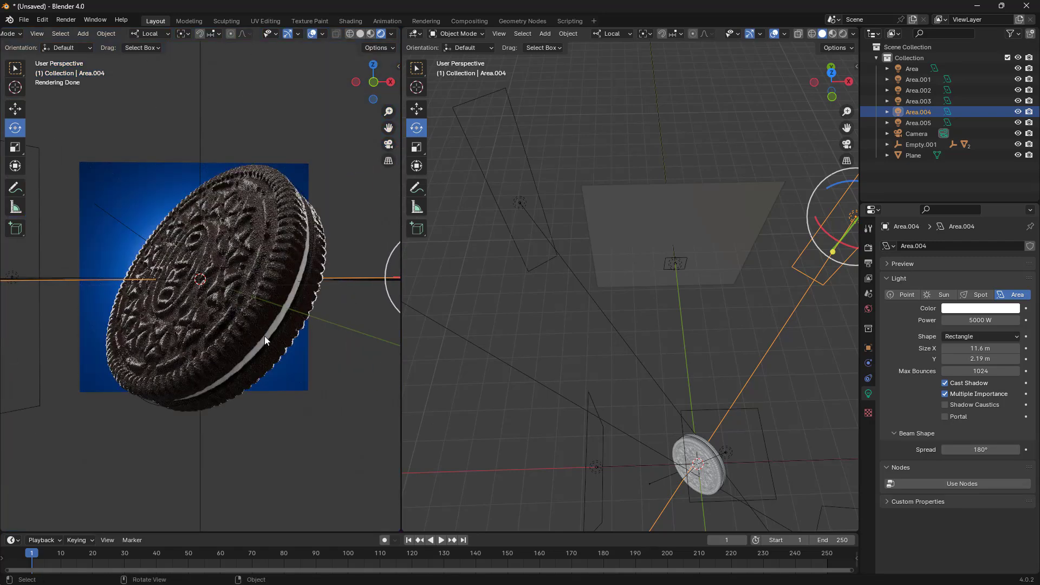
{"action": "key", "text": "KP_0"}
{"action": "scroll", "coordinate": [268, 320], "scroll_direction": "up", "scroll_amount": 3}
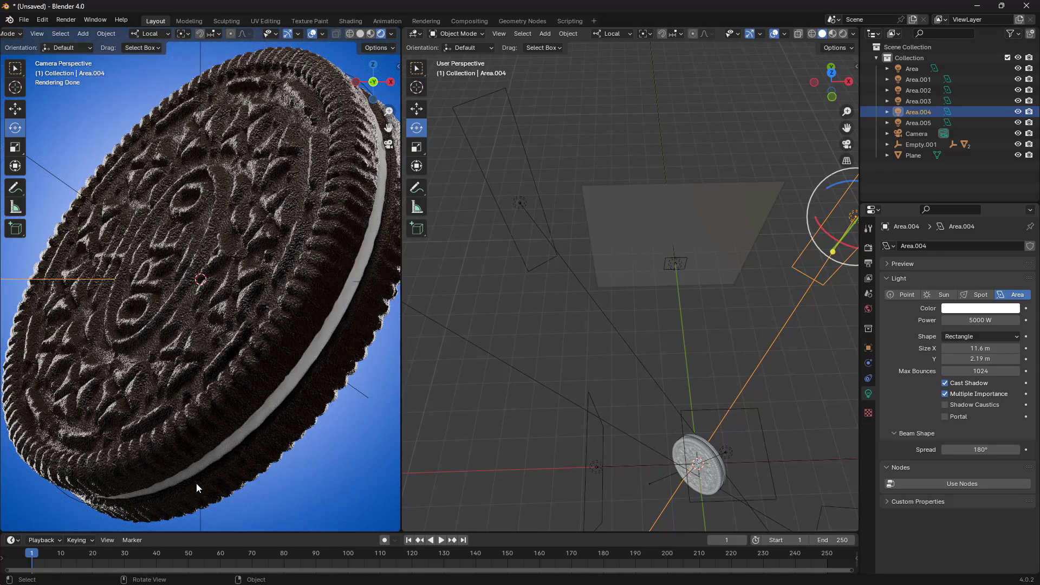
{"action": "scroll", "coordinate": [197, 483], "scroll_direction": "down", "scroll_amount": 6}
{"action": "scroll", "coordinate": [740, 450], "scroll_direction": "down", "scroll_amount": 2}
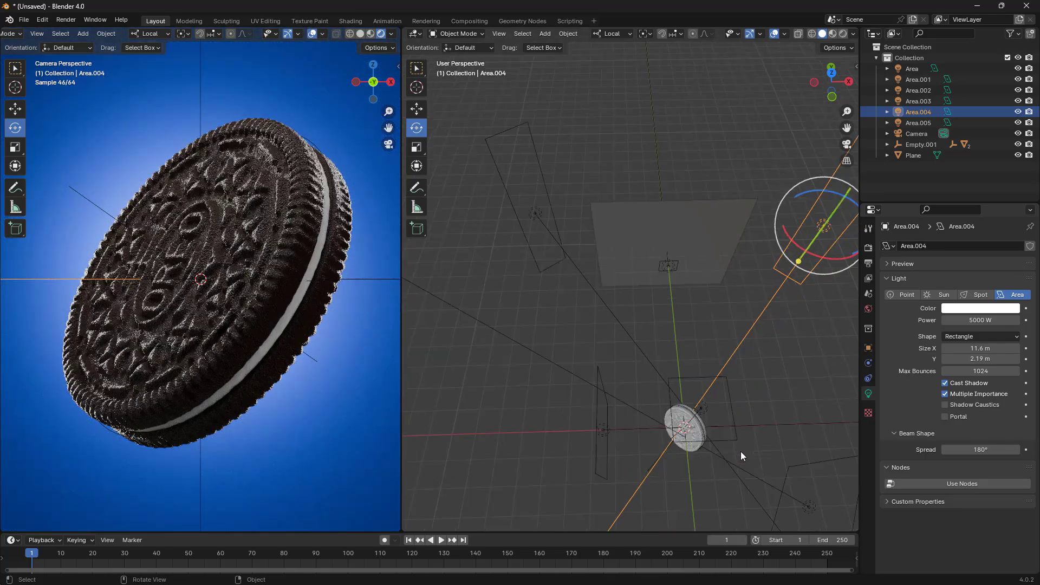
Step: Select the Area.002 light in front of the cookie and check the cookie from an orbited angle and through the camera
{"action": "scroll", "coordinate": [741, 446], "scroll_direction": "down", "scroll_amount": 2}
{"action": "left_click", "coordinate": [754, 414]}
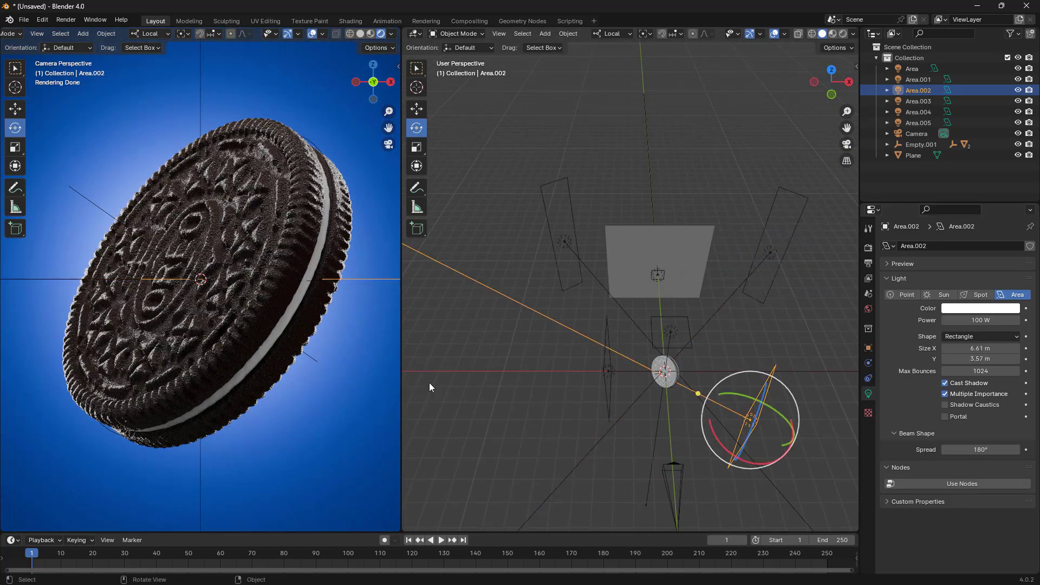
{"action": "key", "text": "KP_0"}
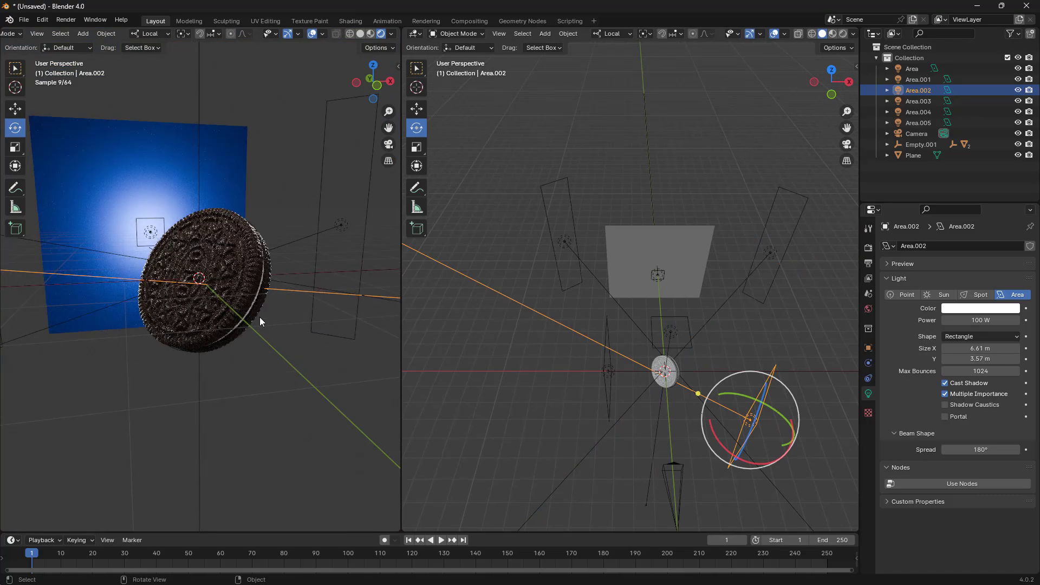
{"action": "key", "text": "KP_0"}
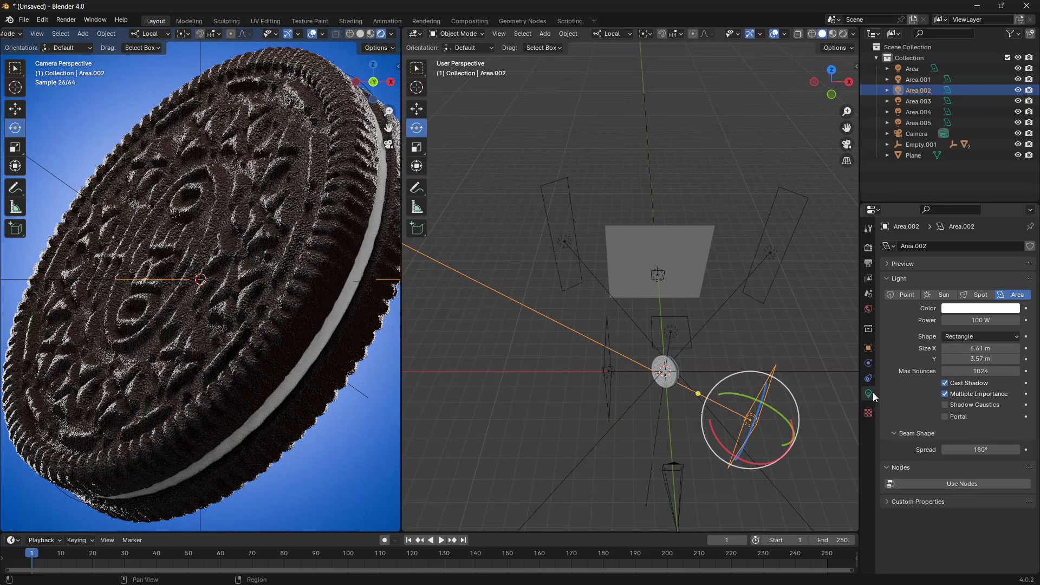
Step: Try power values of 200 W and 500 W on the Area.002 light
{"action": "left_click", "coordinate": [953, 320]}
{"action": "type", "text": "200"}
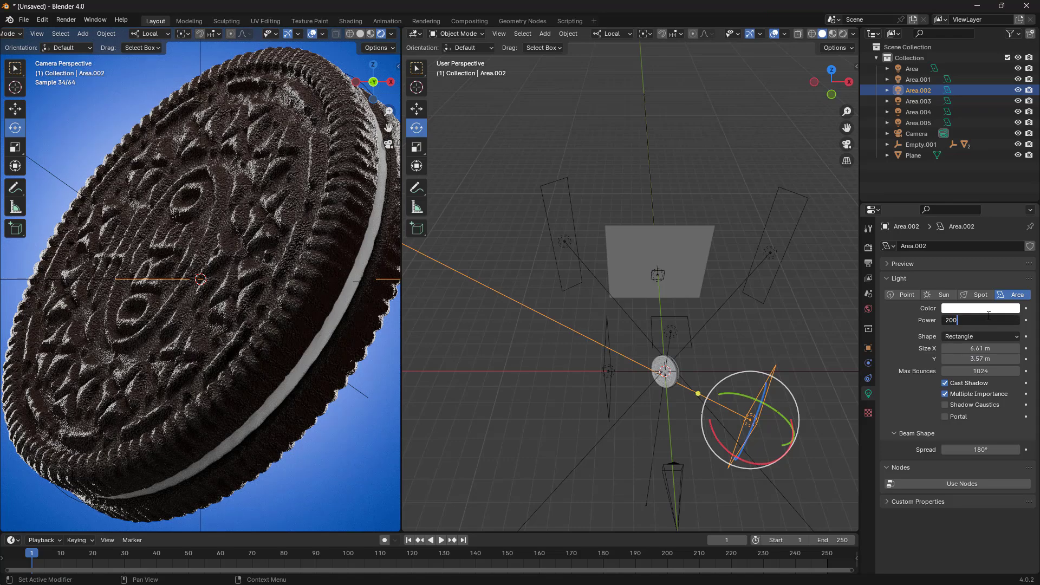
{"action": "key", "text": "Return"}
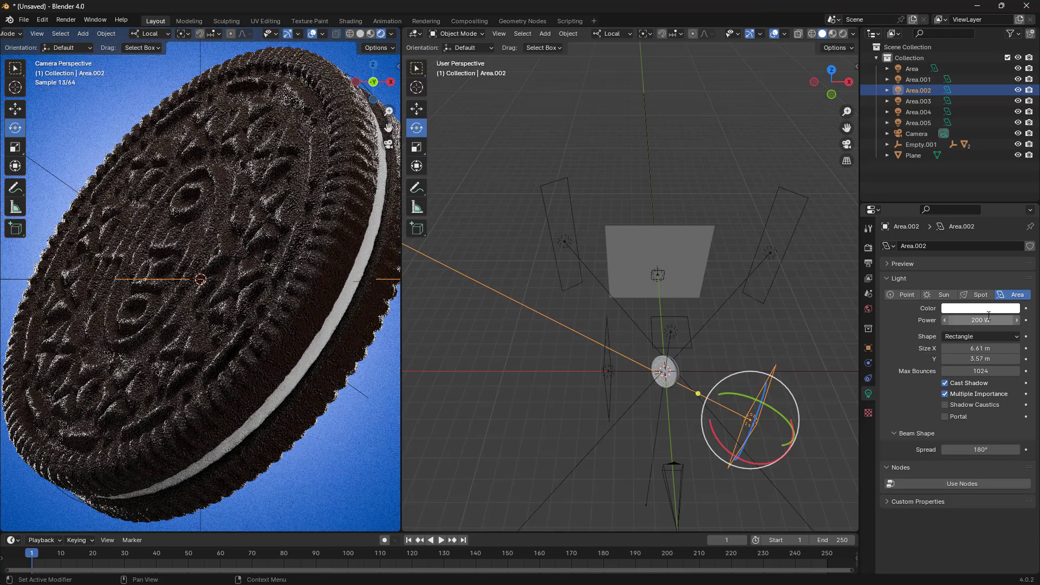
{"action": "left_click", "coordinate": [973, 320]}
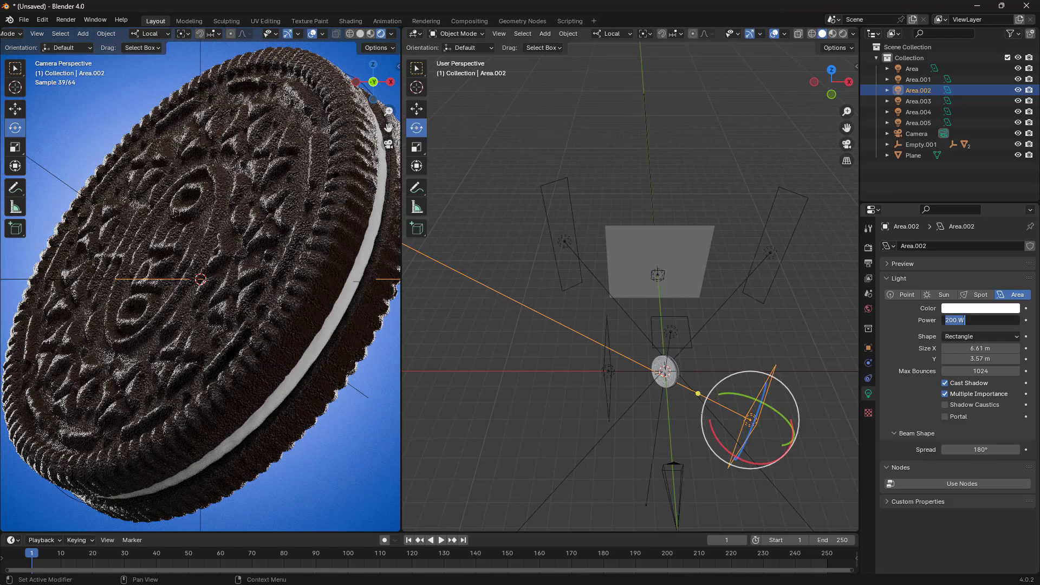
{"action": "type", "text": "500"}
{"action": "key", "text": "Return"}
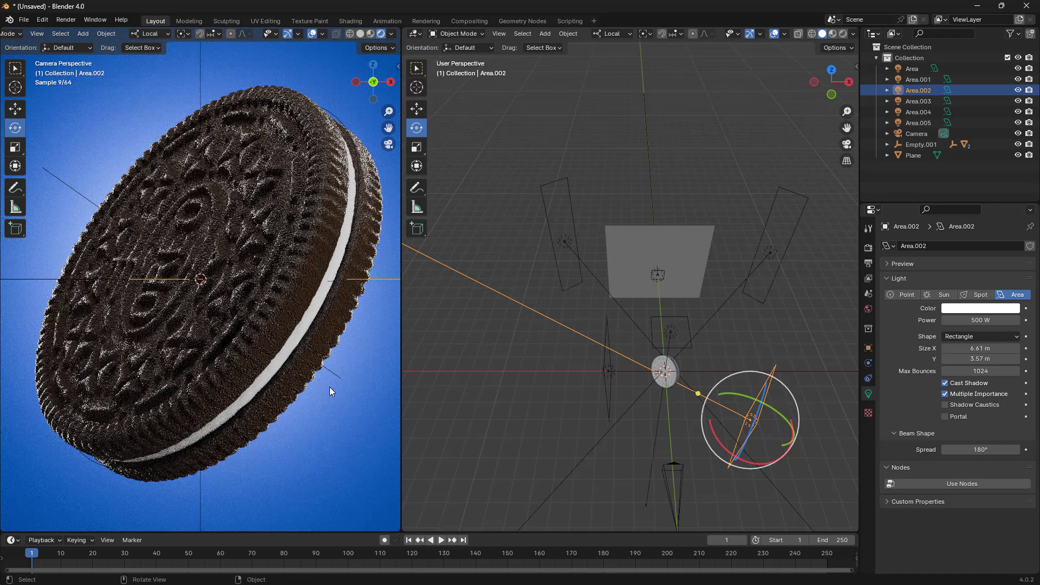
Step: Inspect the cookie's edge up close and set the Area.002 light's power to 400 W
{"action": "scroll", "coordinate": [329, 387], "scroll_direction": "up", "scroll_amount": 3}
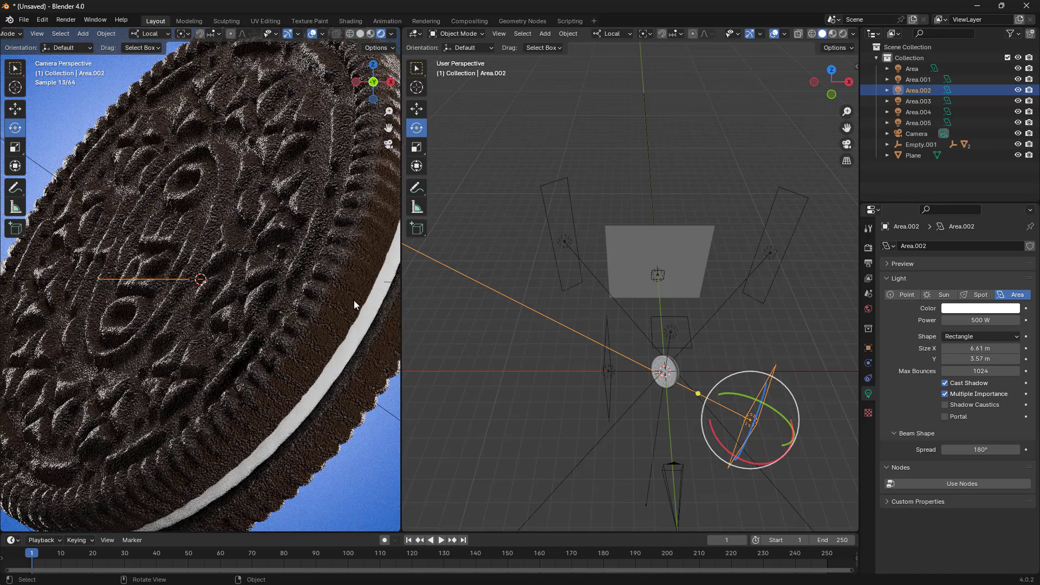
{"action": "left_click", "coordinate": [953, 320]}
{"action": "type", "text": "400"}
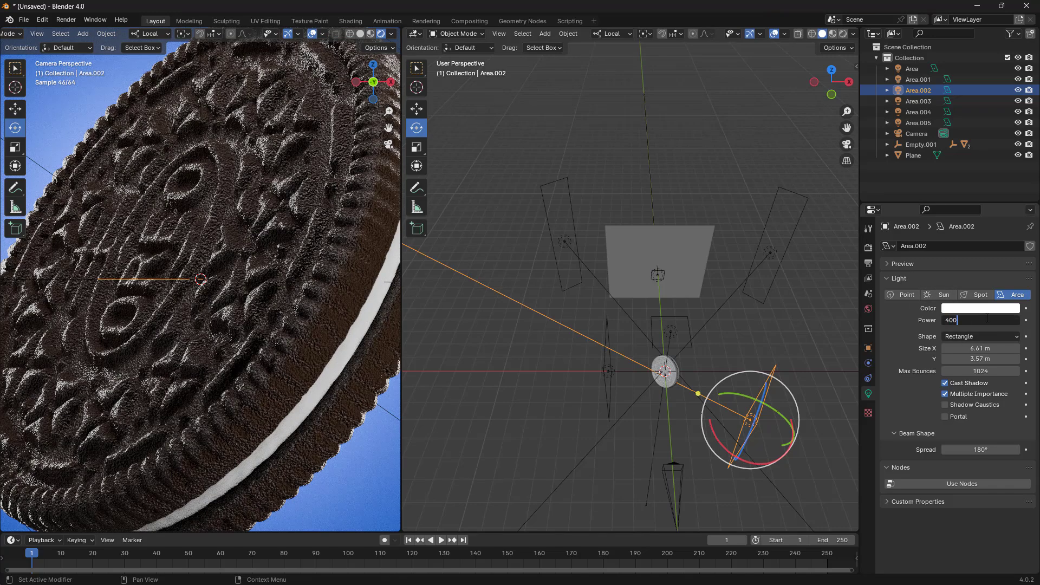
{"action": "key", "text": "Return"}
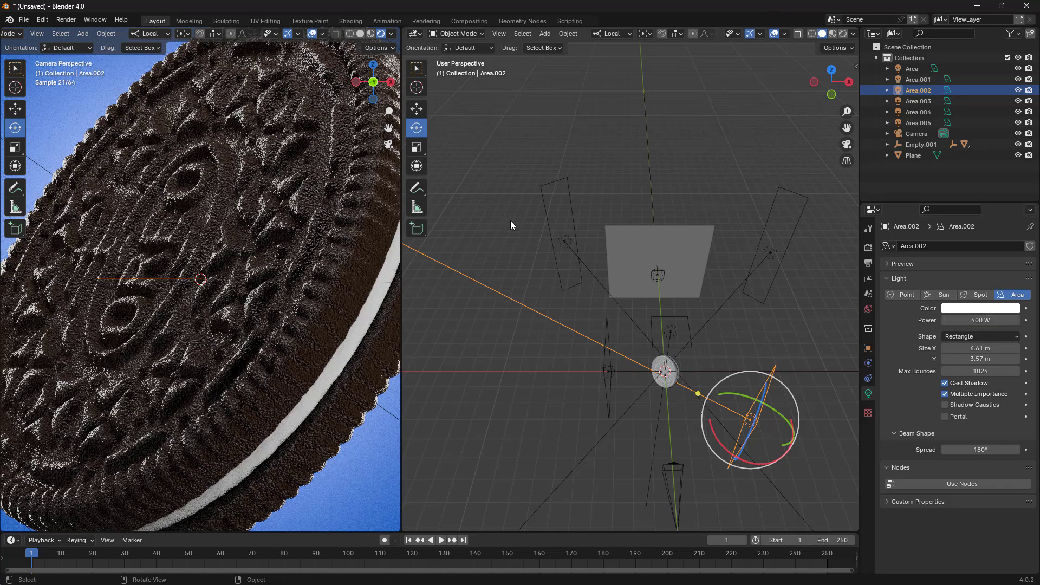
Step: Switch the light layout viewport to the Shader Editor and select the biscuit to show its Biscuit material nodes
{"action": "left_click", "coordinate": [415, 34]}
{"action": "left_click", "coordinate": [432, 135]}
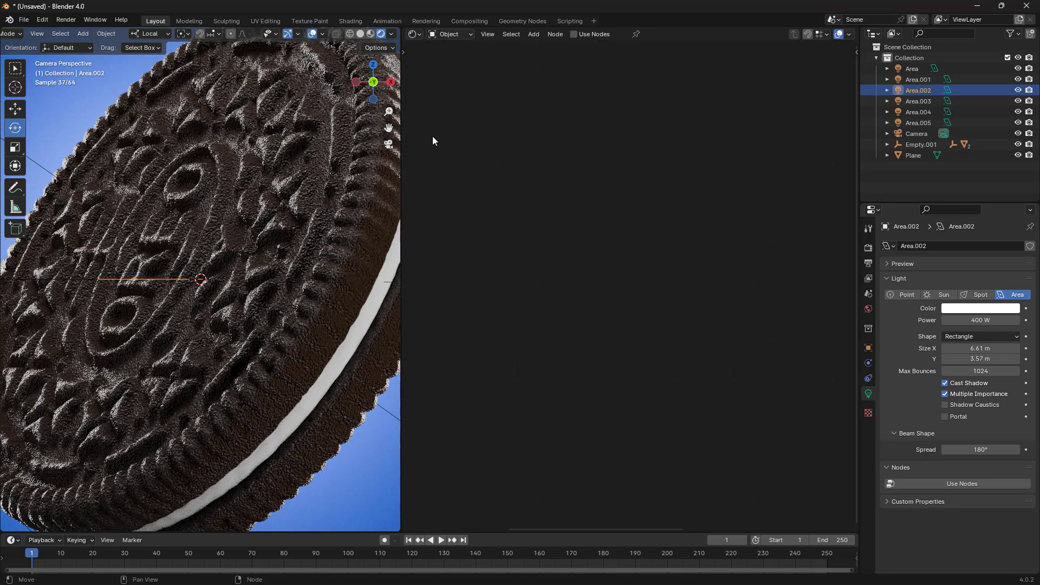
{"action": "left_click", "coordinate": [387, 335]}
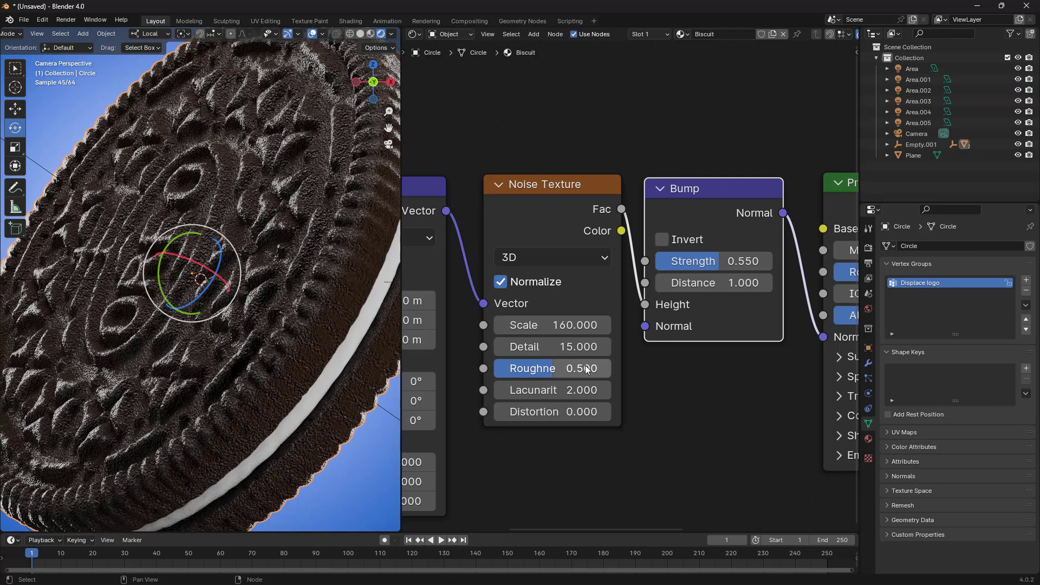
Step: Lower the saturation of the Biscuit material's Principled BSDF base color to about 0.534
{"action": "scroll", "coordinate": [771, 295], "scroll_direction": "right", "scroll_amount": 6, "text": "ctrl"}
{"action": "middle_click_drag", "start_coordinate": [772, 295], "coordinate": [697, 455]}
{"action": "scroll", "coordinate": [646, 427], "scroll_direction": "up", "scroll_amount": 1}
{"action": "middle_click_drag", "start_coordinate": [646, 425], "coordinate": [662, 373]}
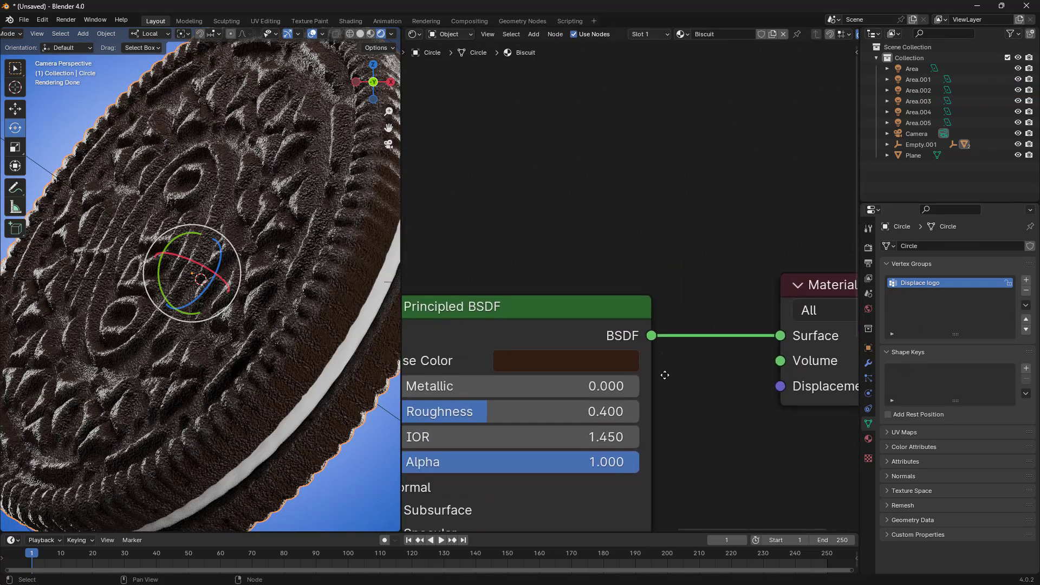
{"action": "left_click", "coordinate": [600, 356]}
{"action": "left_click_drag", "start_coordinate": [649, 313], "coordinate": [608, 313]}
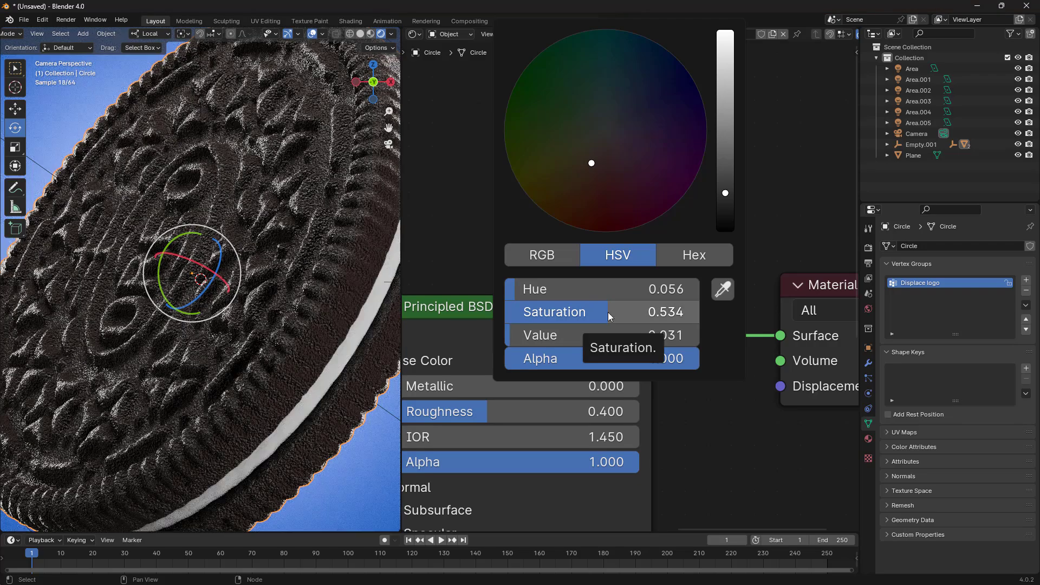
{"action": "key", "text": "ctrl+z"}
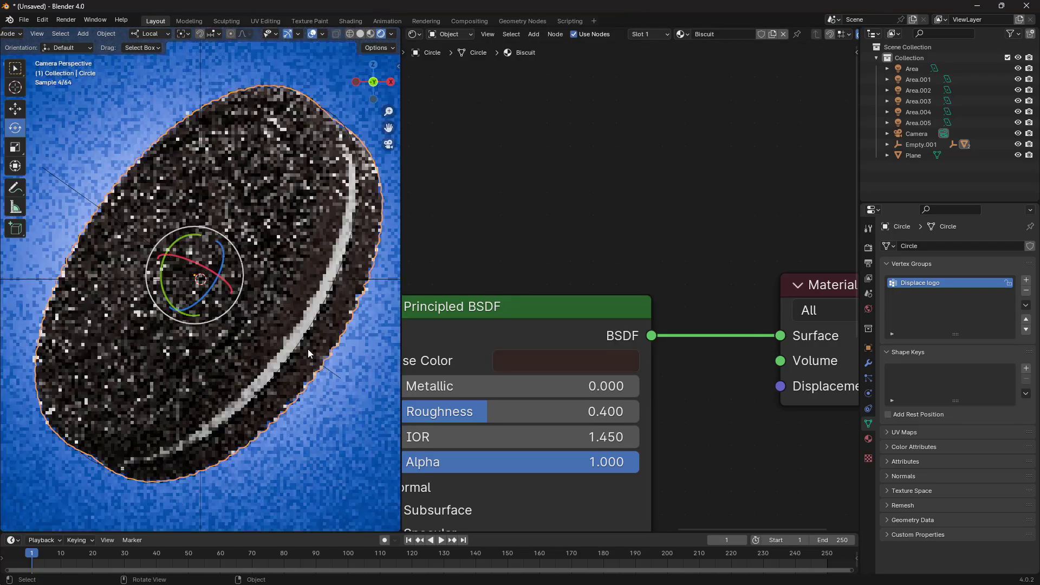
Step: Add a Geometry node above the Bump node in the Biscuit material
{"action": "middle_click_drag", "start_coordinate": [616, 332], "coordinate": [622, 298]}
{"action": "scroll", "coordinate": [622, 298], "scroll_direction": "down", "scroll_amount": 1}
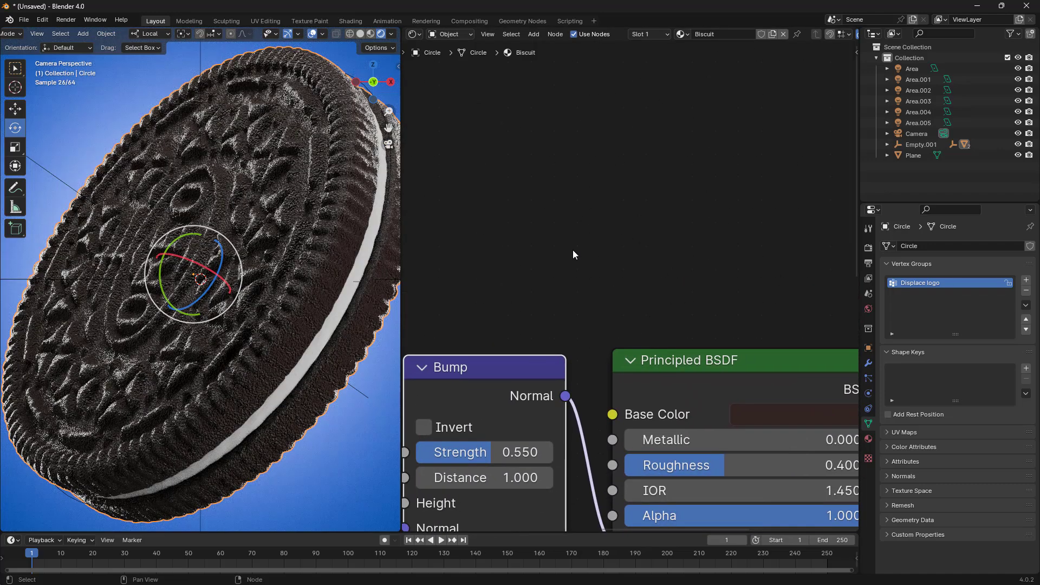
{"action": "scroll", "coordinate": [574, 249], "scroll_direction": "down", "scroll_amount": 1}
{"action": "key", "text": "shift+a"}
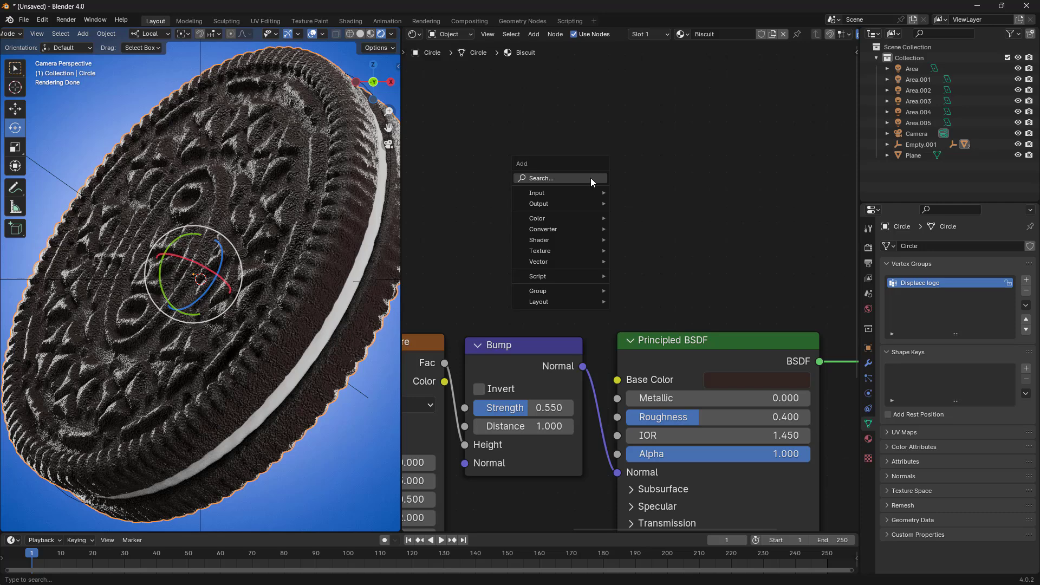
{"action": "key", "text": "Return"}
{"action": "type", "text": "geom"}
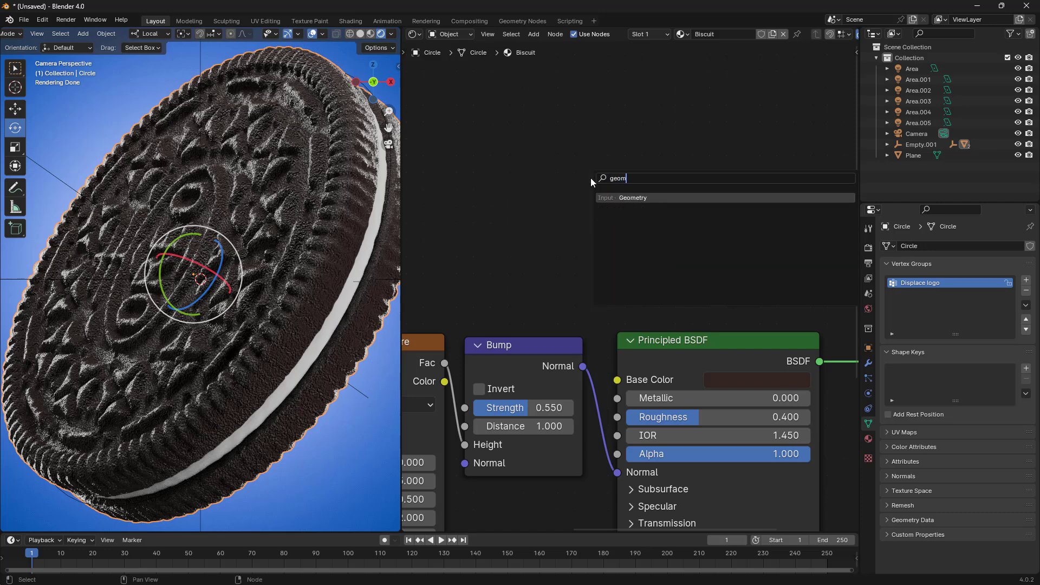
{"action": "type", "text": "etry"}
{"action": "key", "text": "Return"}
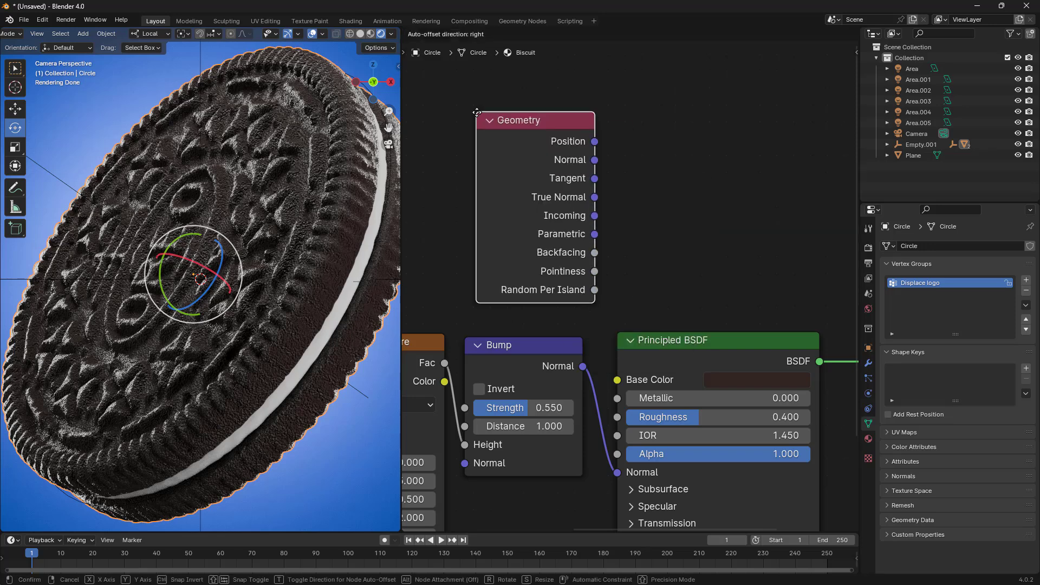
{"action": "left_click", "coordinate": [466, 114]}
Step: Connect the Geometry node's Pointiness output to the Fac input of a new Color Ramp above the Principled BSDF
{"action": "middle_click_drag", "start_coordinate": [616, 156], "coordinate": [612, 261]}
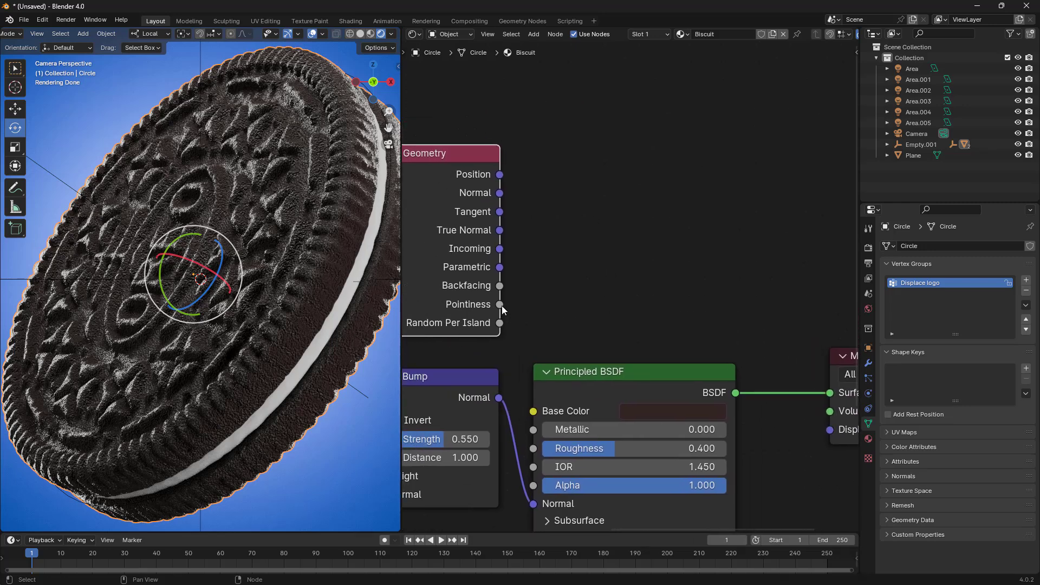
{"action": "scroll", "coordinate": [262, 214], "scroll_direction": "up", "scroll_amount": 2}
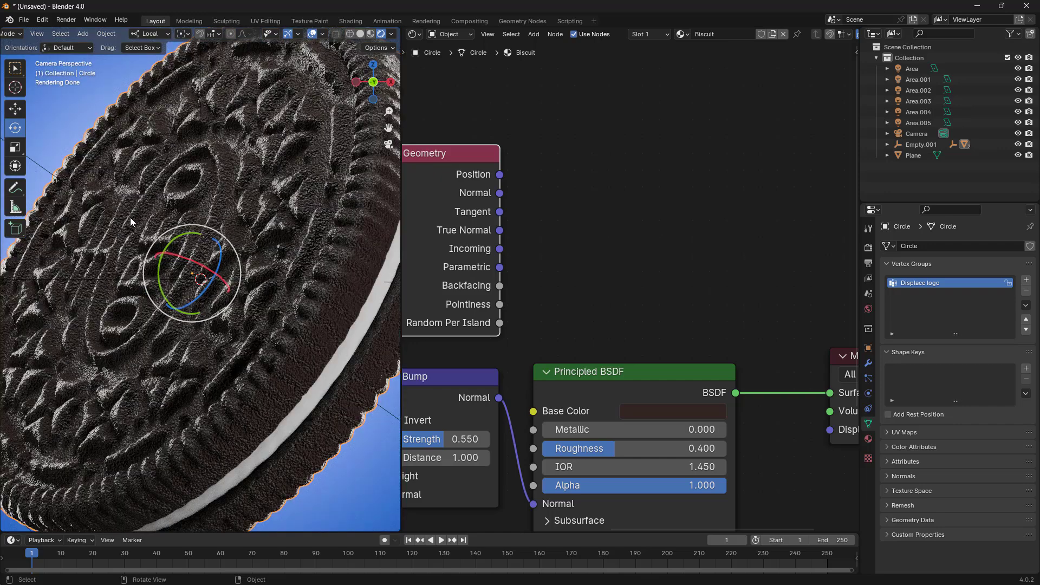
{"action": "left_click_drag", "start_coordinate": [503, 304], "coordinate": [649, 203]}
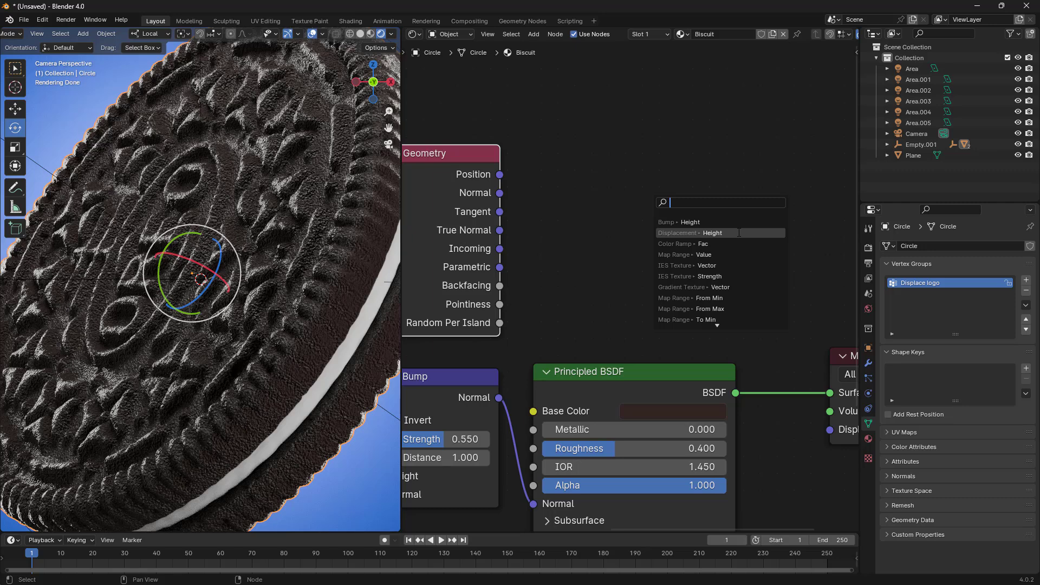
{"action": "type", "text": "ra"}
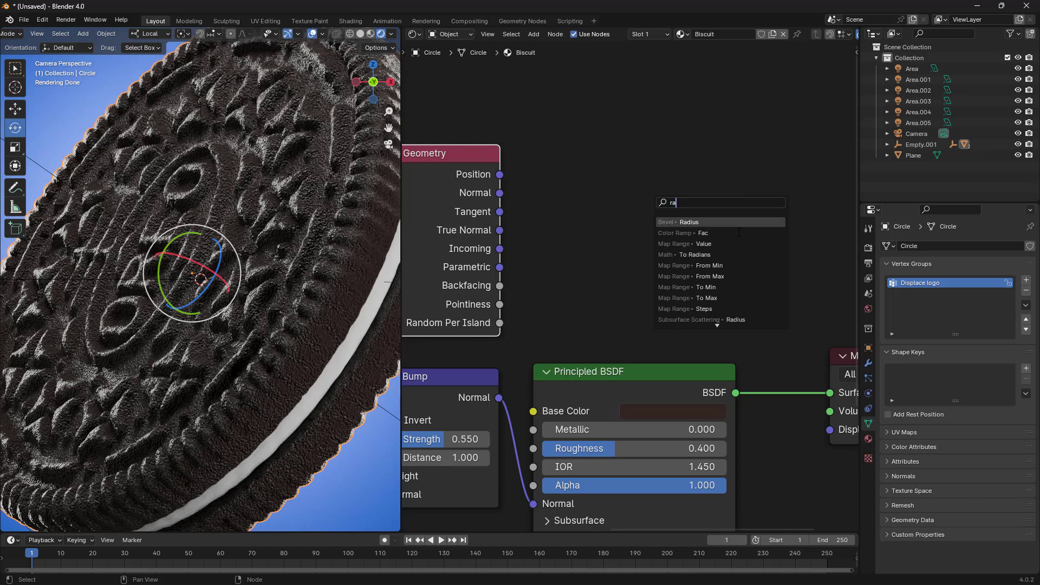
{"action": "type", "text": "m"}
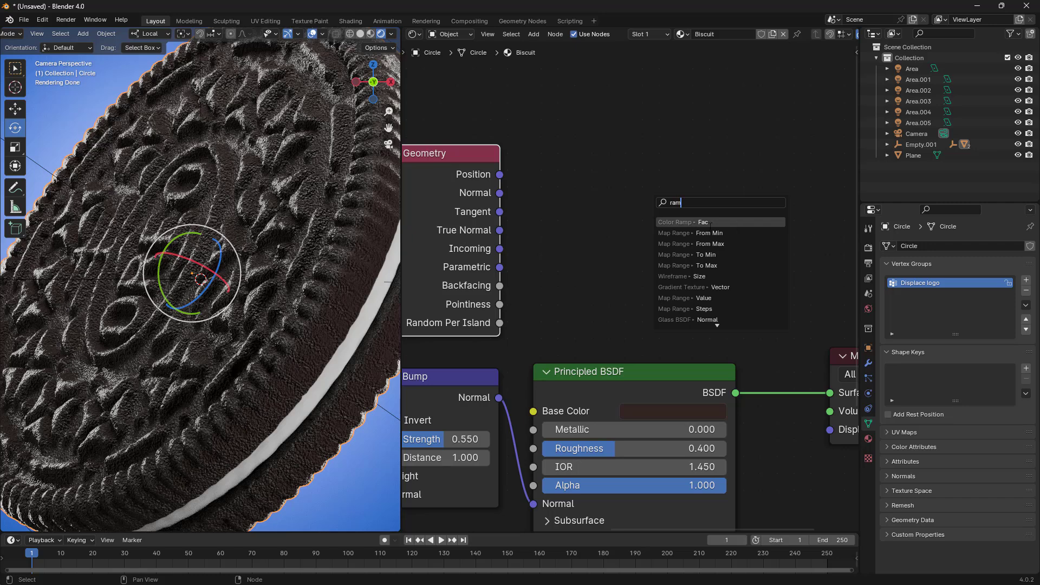
{"action": "left_click", "coordinate": [724, 223]}
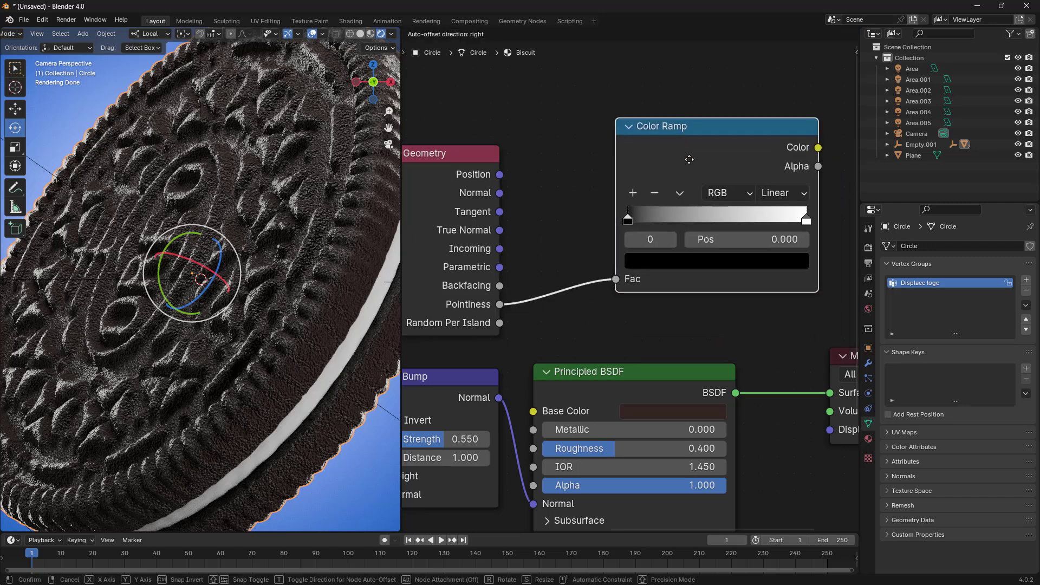
{"action": "left_click", "coordinate": [634, 186]}
Step: Try positions of 0.600 and 0.541 for the Color Ramp's white stop
{"action": "middle_click_drag", "start_coordinate": [786, 281], "coordinate": [751, 277]}
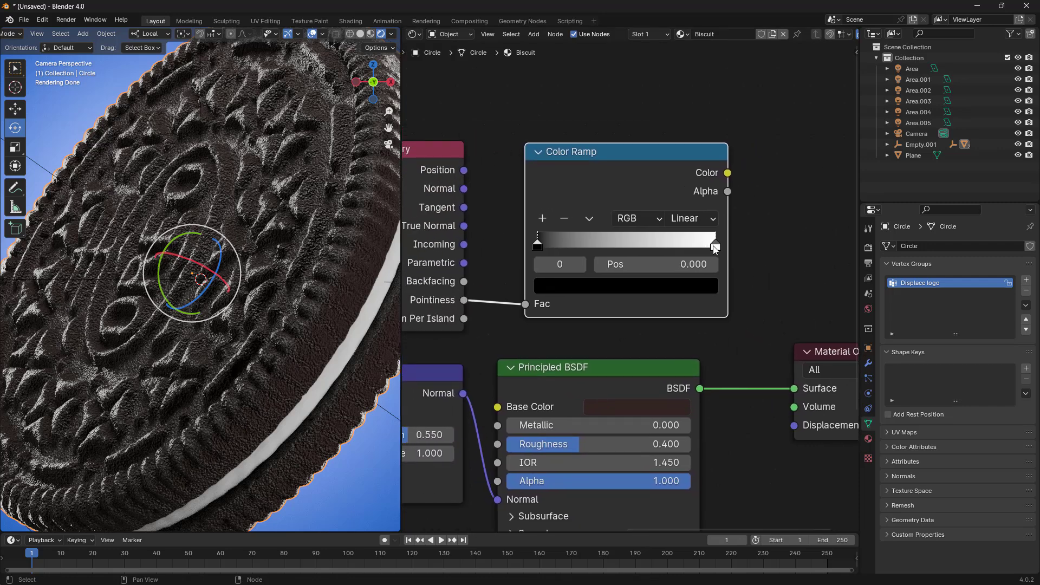
{"action": "left_click_drag", "start_coordinate": [714, 245], "coordinate": [638, 252]}
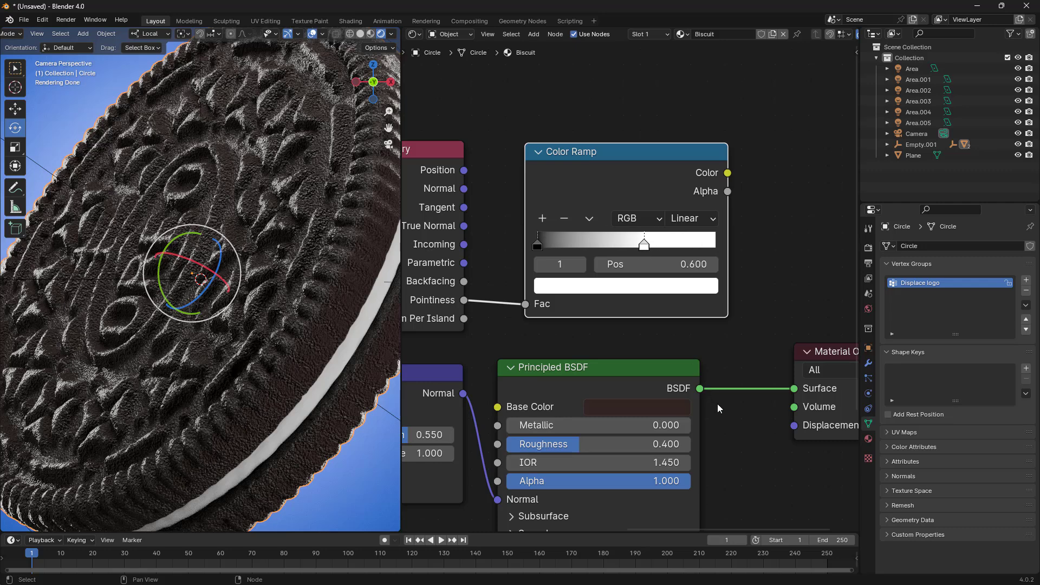
{"action": "scroll", "coordinate": [717, 406], "scroll_direction": "down", "scroll_amount": 3}
{"action": "middle_click_drag", "start_coordinate": [723, 412], "coordinate": [773, 432]}
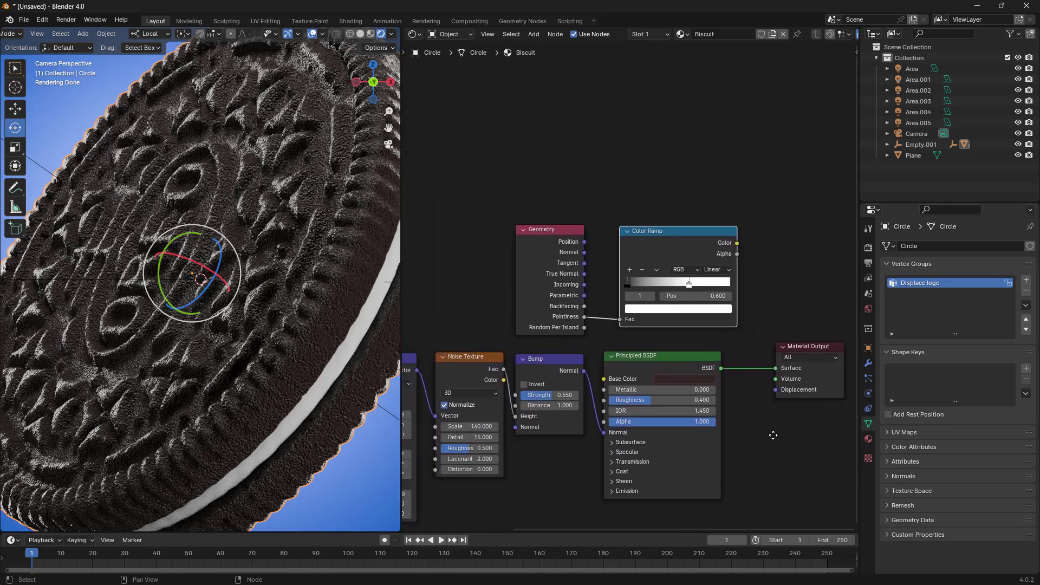
{"action": "scroll", "coordinate": [772, 341], "scroll_direction": "up", "scroll_amount": 3}
{"action": "scroll", "coordinate": [771, 331], "scroll_direction": "up", "scroll_amount": 2}
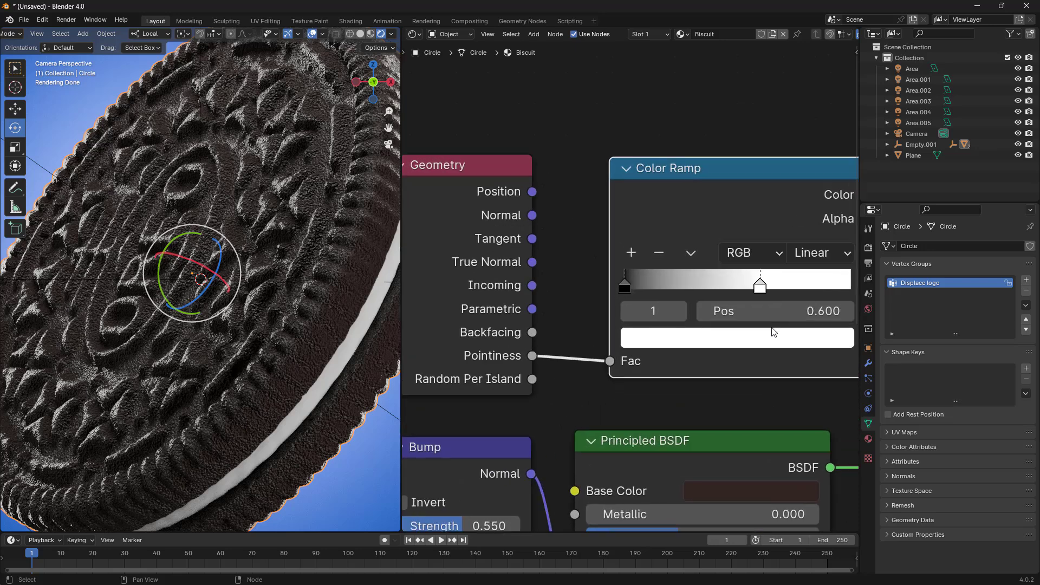
{"action": "middle_click_drag", "start_coordinate": [765, 331], "coordinate": [707, 336]}
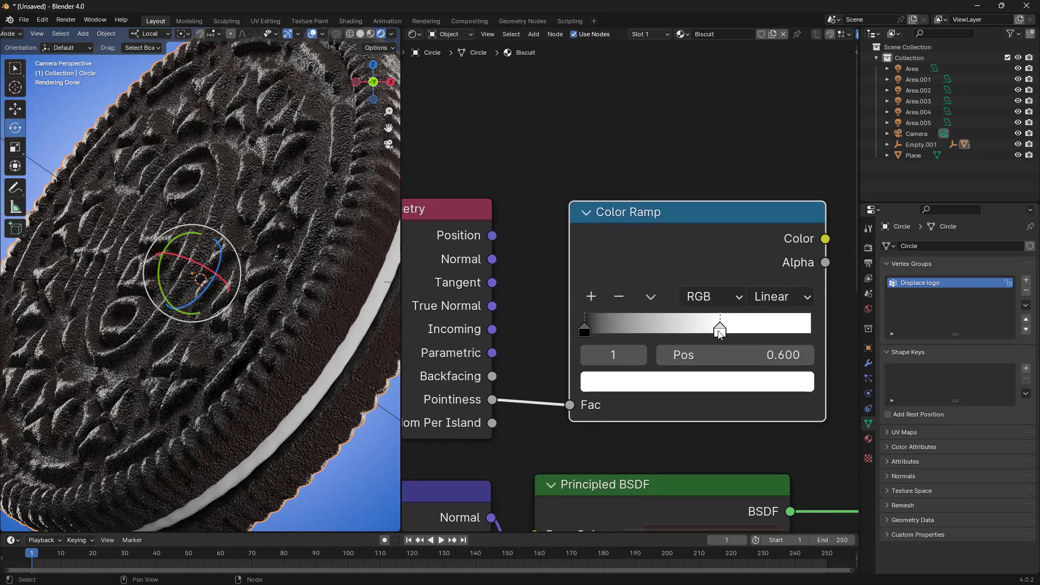
{"action": "left_click_drag", "start_coordinate": [719, 333], "coordinate": [708, 337]}
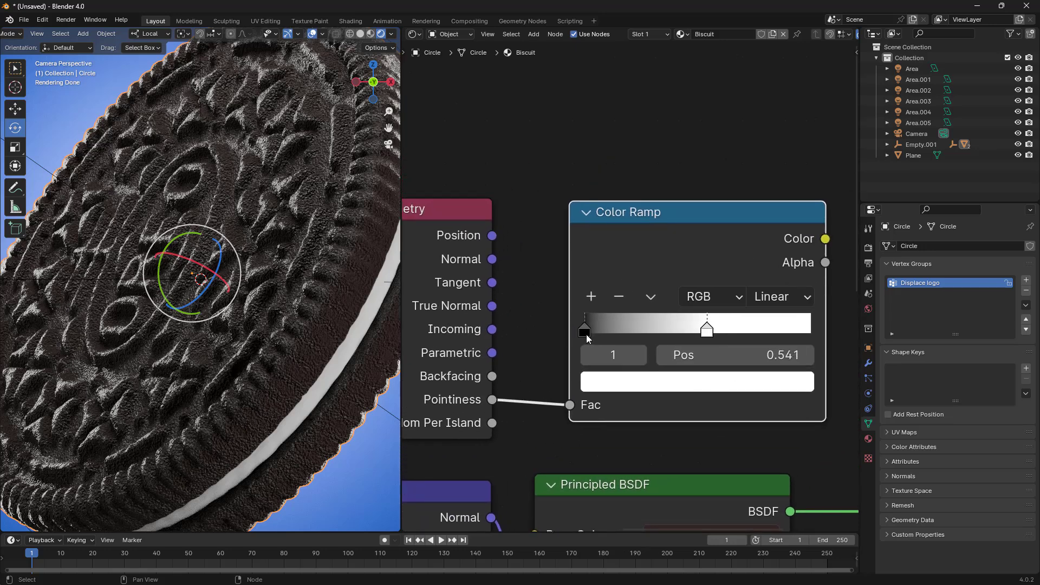
{"action": "left_click_drag", "start_coordinate": [701, 291], "coordinate": [708, 291]}
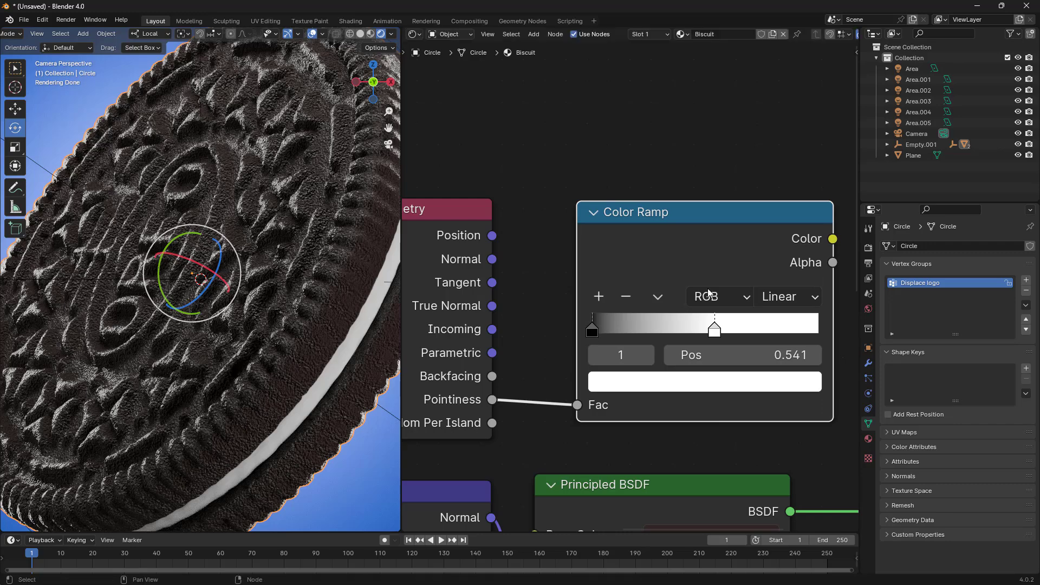
Step: Preview the Color Ramp output on the cookie and set its black stop to about 0.518 and white stop to about 0.791
{"action": "left_click", "coordinate": [717, 212], "text": "ctrl+shift"}
{"action": "scroll", "coordinate": [320, 326], "scroll_direction": "up", "scroll_amount": 3}
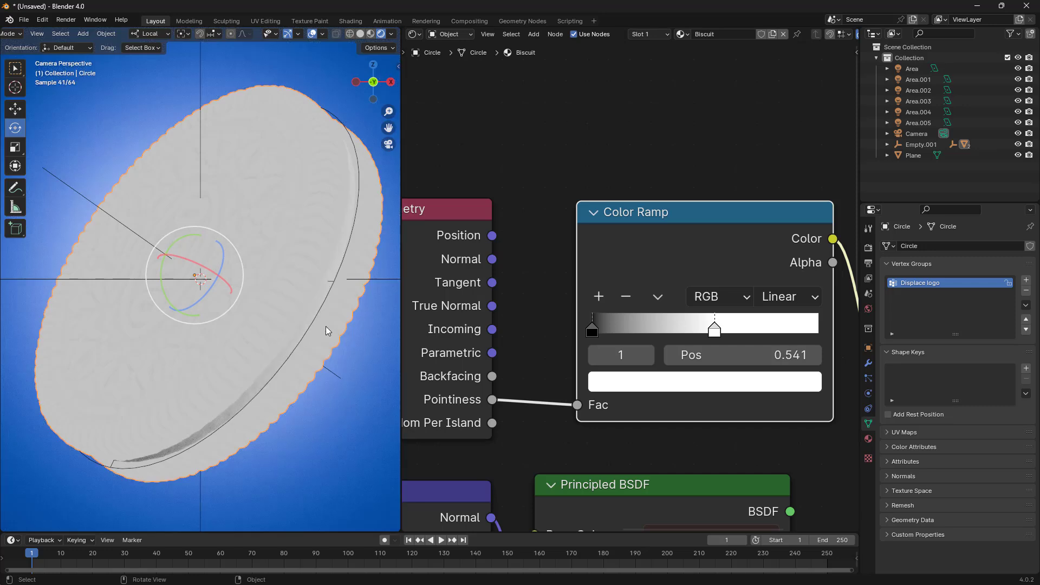
{"action": "middle_click_drag", "start_coordinate": [553, 292], "coordinate": [586, 268]}
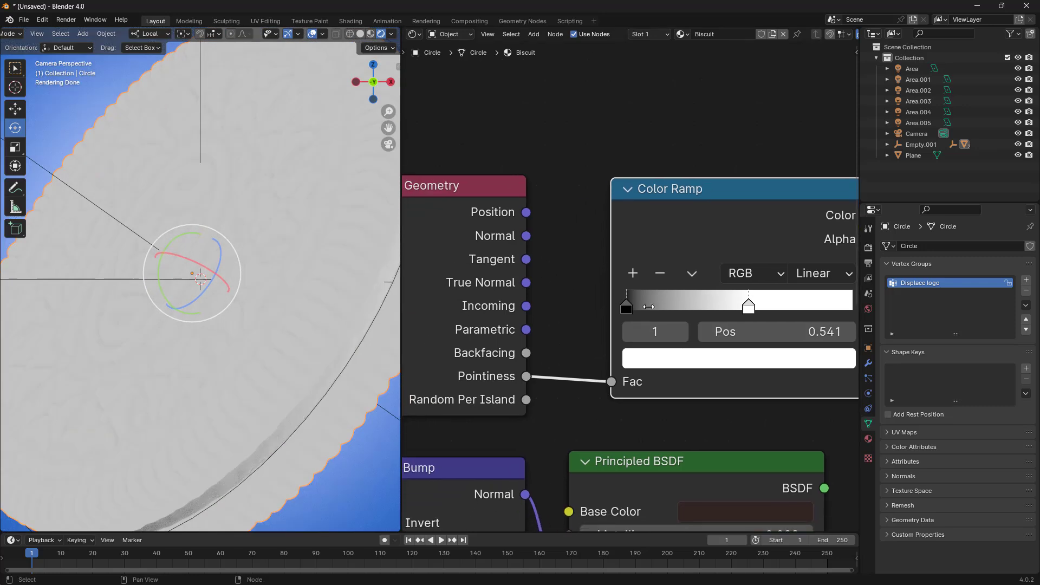
{"action": "mouse_move", "coordinate": [748, 308]}
{"action": "left_mouse_down"}
{"action": "mouse_move", "coordinate": [715, 307]}
{"action": "mouse_move", "coordinate": [756, 310]}
{"action": "left_mouse_up"}
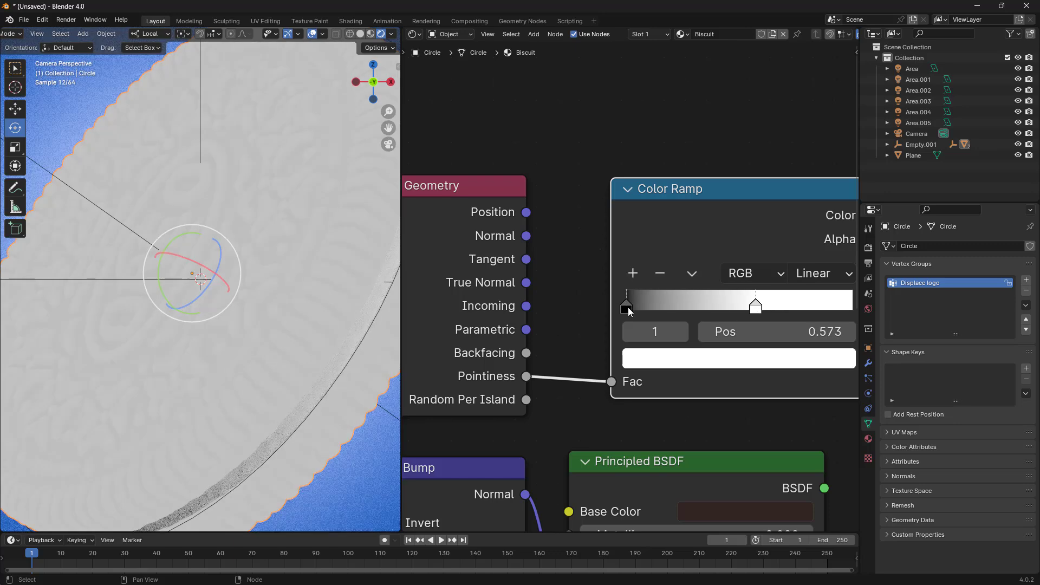
{"action": "left_click_drag", "start_coordinate": [629, 307], "coordinate": [840, 313]}
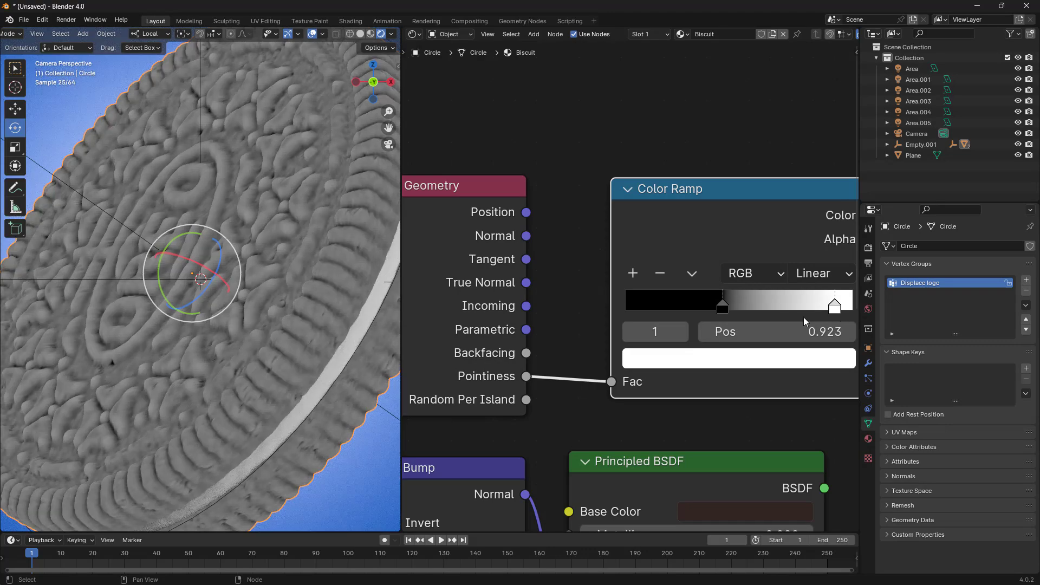
{"action": "mouse_move", "coordinate": [731, 308]}
{"action": "left_mouse_down"}
{"action": "mouse_move", "coordinate": [749, 307]}
{"action": "mouse_move", "coordinate": [736, 307]}
{"action": "left_mouse_up"}
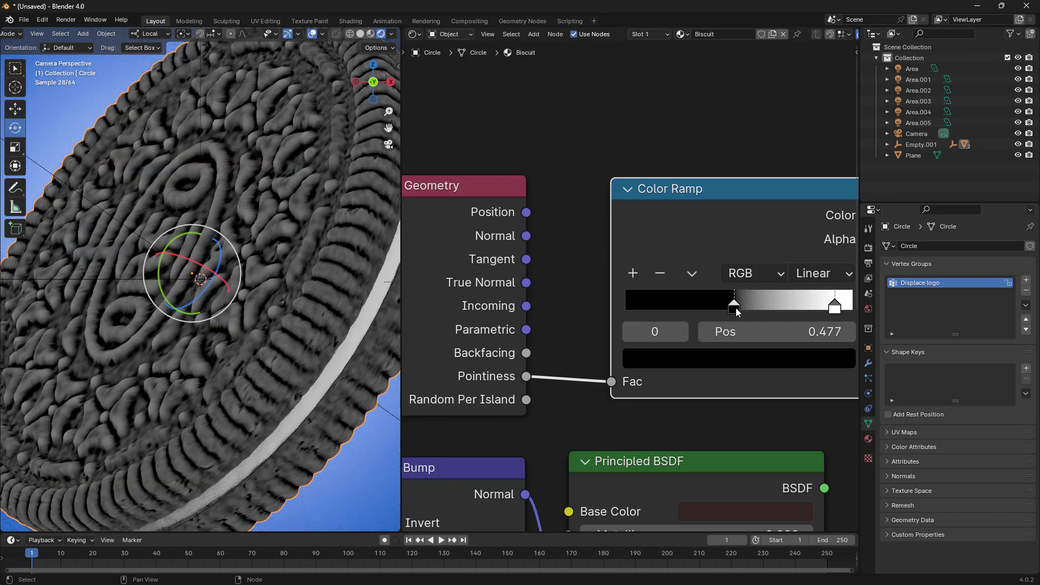
{"action": "left_click_drag", "start_coordinate": [835, 310], "coordinate": [805, 314]}
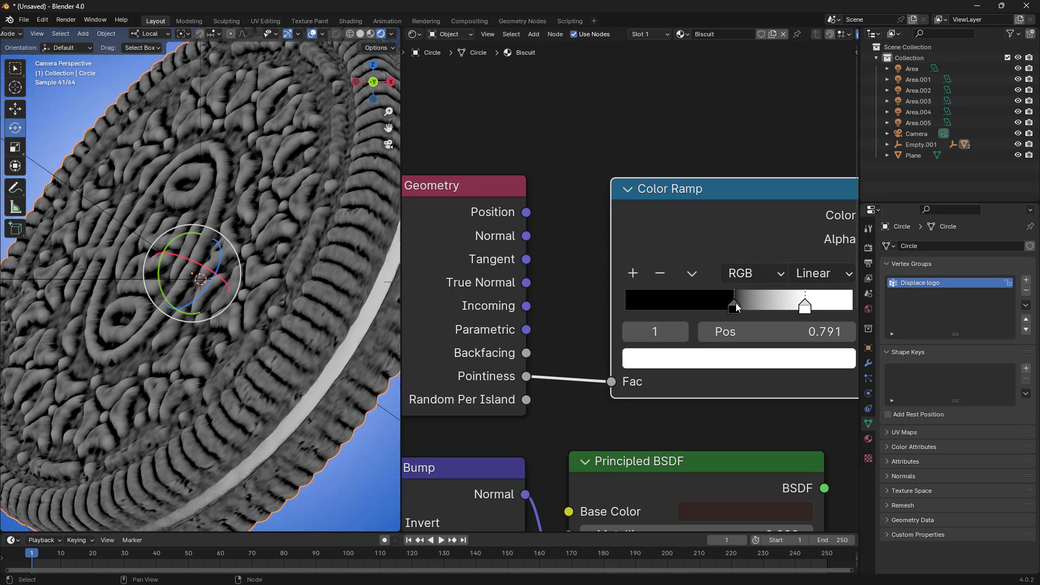
{"action": "mouse_move", "coordinate": [735, 307]}
{"action": "left_mouse_down"}
{"action": "mouse_move", "coordinate": [766, 311]}
{"action": "mouse_move", "coordinate": [746, 313]}
{"action": "left_mouse_up"}
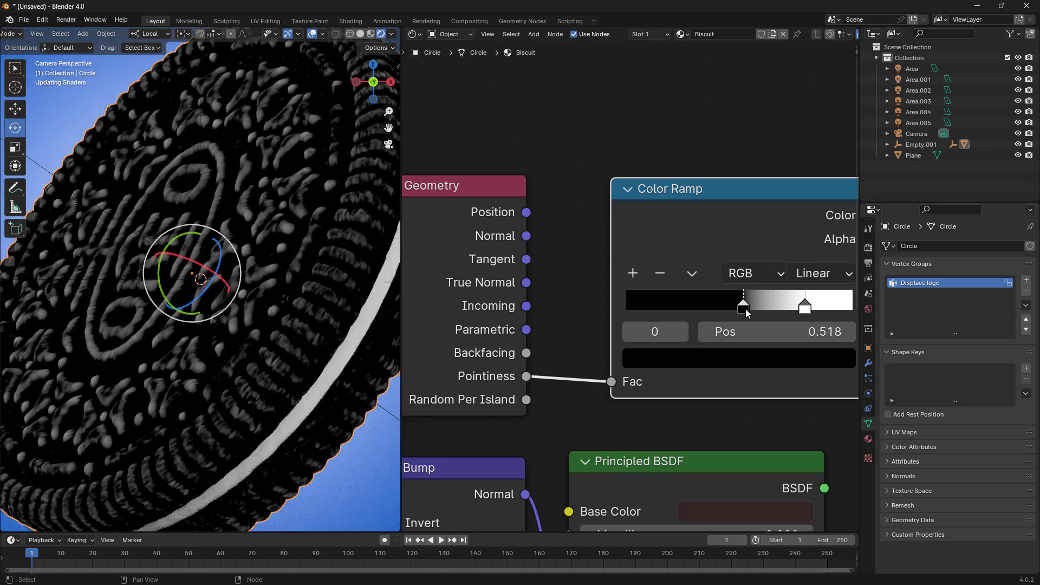
Step: Route the Principled BSDF back into the Material Output's Surface in place of the Color Ramp preview
{"action": "scroll", "coordinate": [761, 235], "scroll_direction": "down", "scroll_amount": 1}
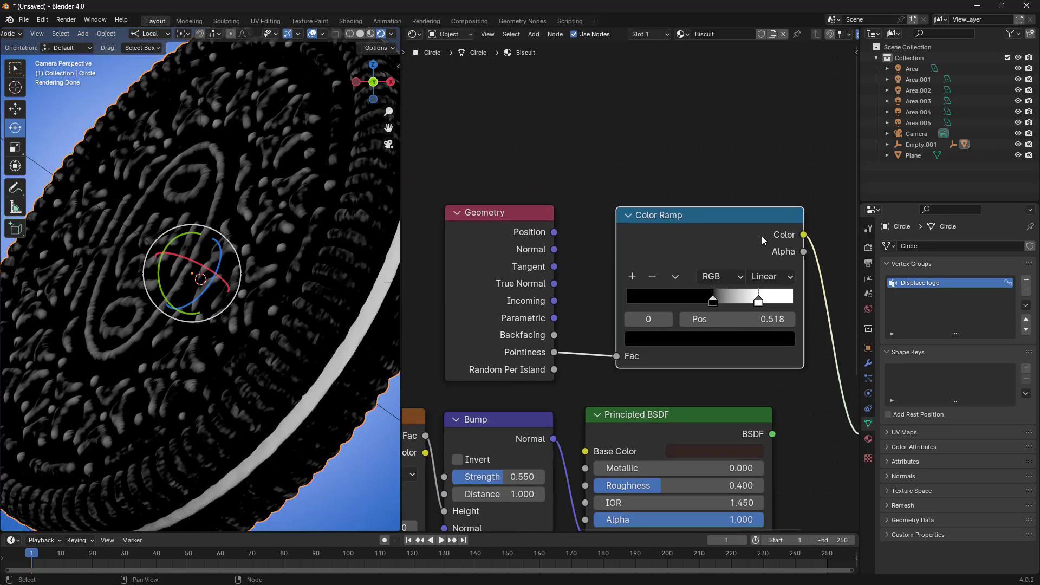
{"action": "scroll", "coordinate": [792, 337], "scroll_direction": "down", "scroll_amount": 1}
{"action": "middle_click_drag", "start_coordinate": [795, 357], "coordinate": [665, 347]}
{"action": "scroll", "coordinate": [665, 347], "scroll_direction": "down", "scroll_amount": 1}
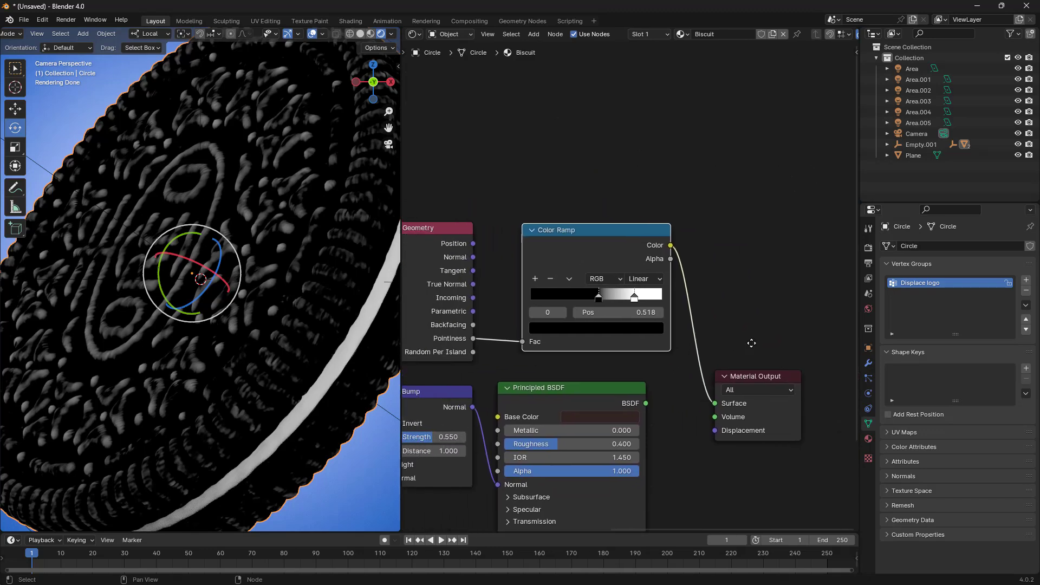
{"action": "scroll", "coordinate": [740, 398], "scroll_direction": "up", "scroll_amount": 1}
{"action": "left_click", "coordinate": [642, 373]}
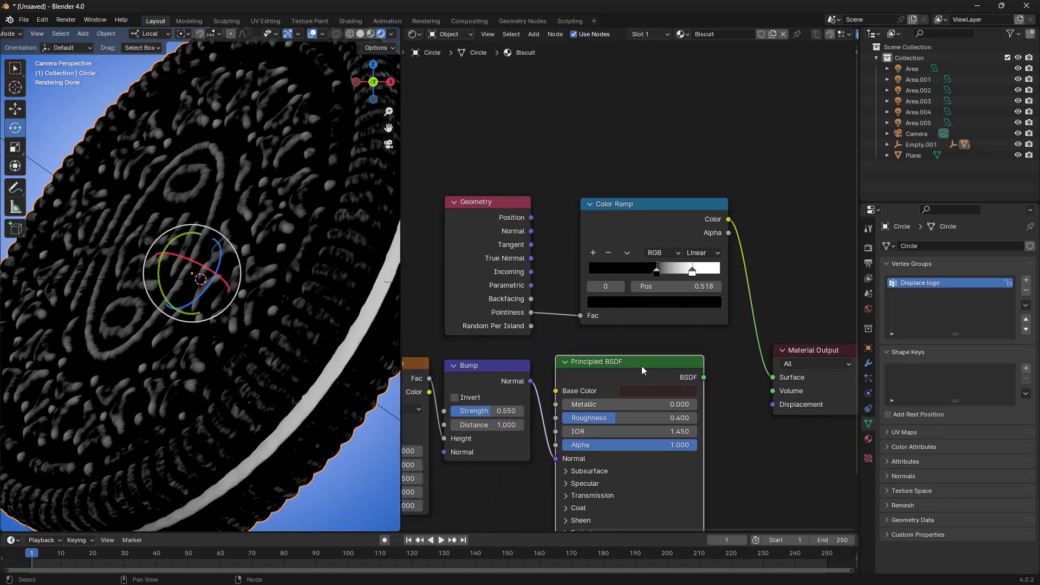
{"action": "left_click", "coordinate": [642, 371], "text": "ctrl+shift"}
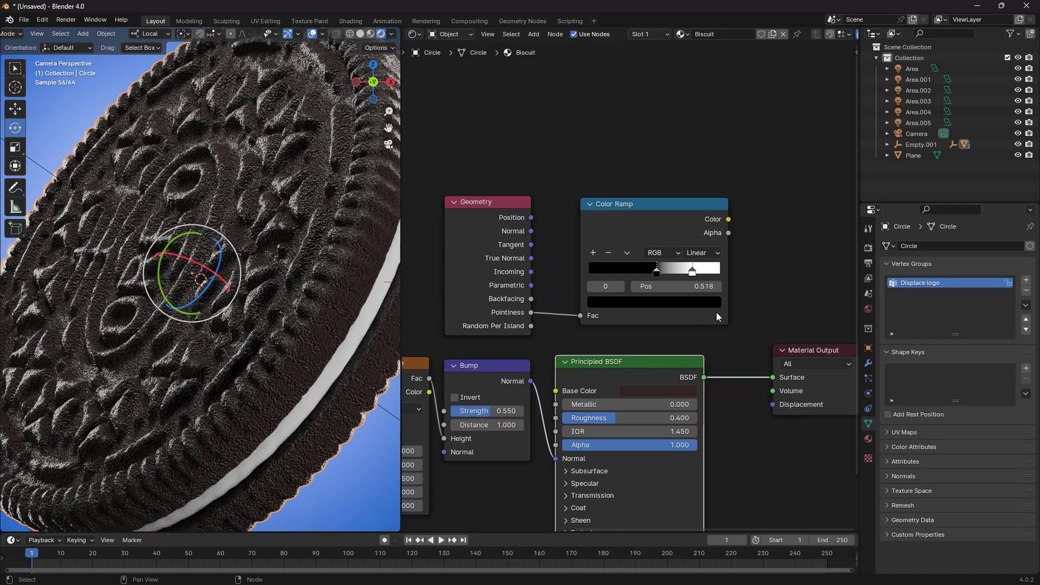
Step: Move the Principled BSDF node farther from the Bump and Color Ramp nodes to make room between them
{"action": "middle_click_drag", "start_coordinate": [762, 303], "coordinate": [720, 277]}
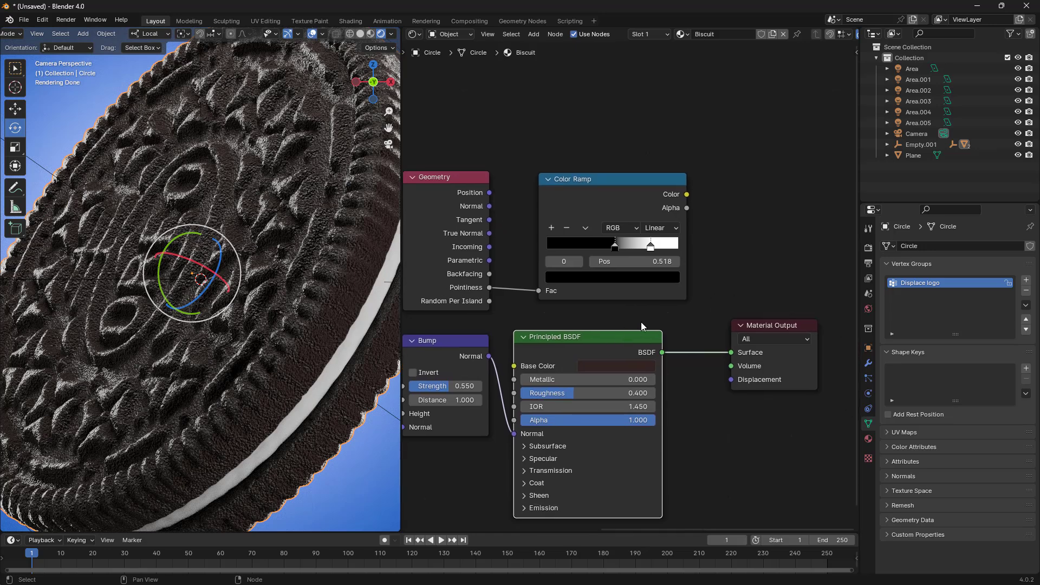
{"action": "left_click_drag", "start_coordinate": [602, 335], "coordinate": [811, 348]}
{"action": "middle_click_drag", "start_coordinate": [687, 368], "coordinate": [649, 349]}
{"action": "scroll", "coordinate": [582, 350], "scroll_direction": "up", "scroll_amount": 2}
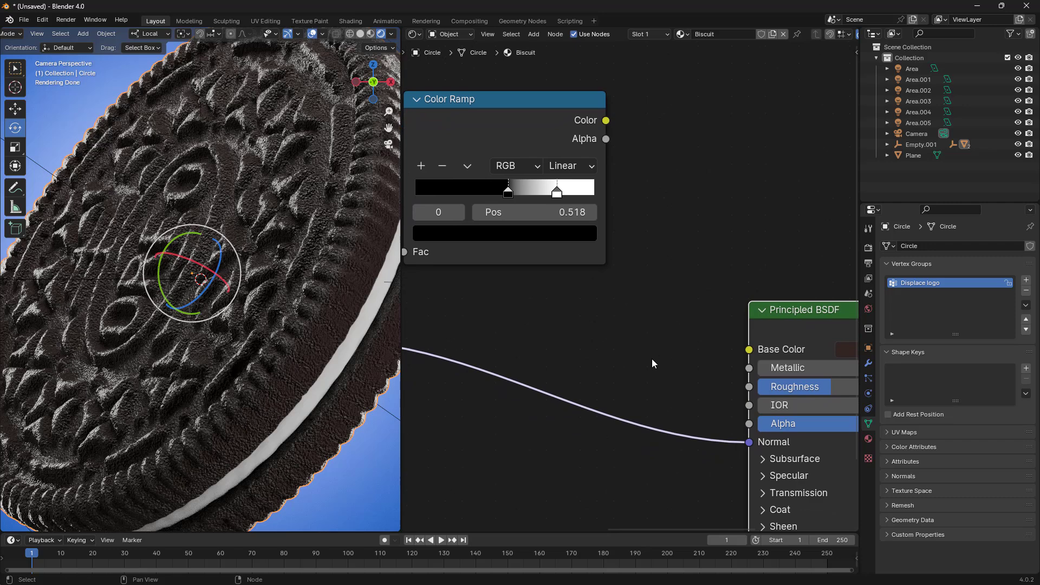
Step: Add a Mix Color node between the Color Ramp and the Principled BSDF
{"action": "middle_click_drag", "start_coordinate": [654, 360], "coordinate": [724, 304]}
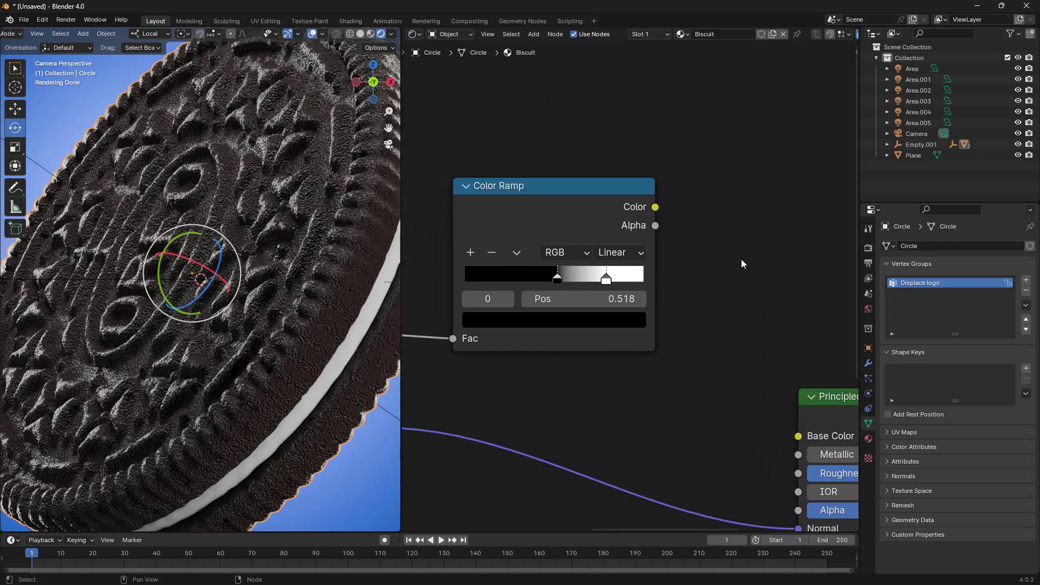
{"action": "key", "text": "shift+a"}
{"action": "type", "text": "mic"}
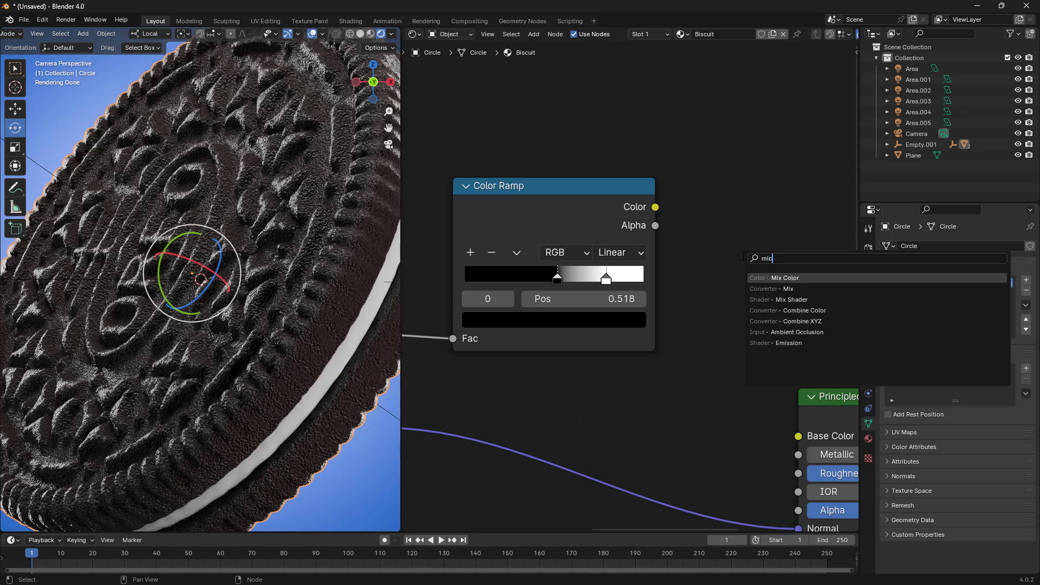
{"action": "key", "text": "BackSpace"}
{"action": "type", "text": "x"}
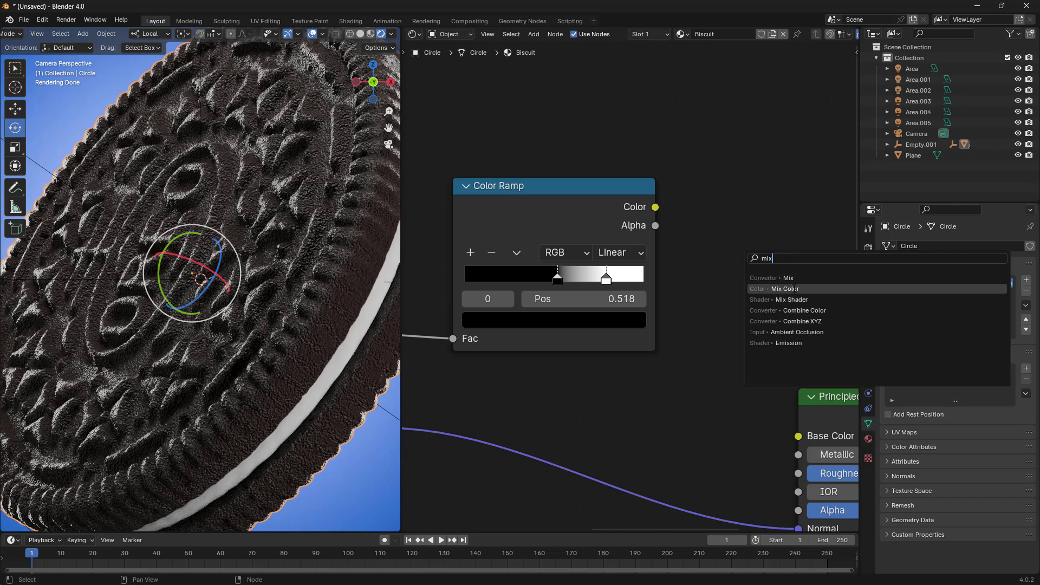
{"action": "left_click", "coordinate": [802, 278]}
{"action": "left_click", "coordinate": [754, 308]}
{"action": "key", "text": "KP_Decimal"}
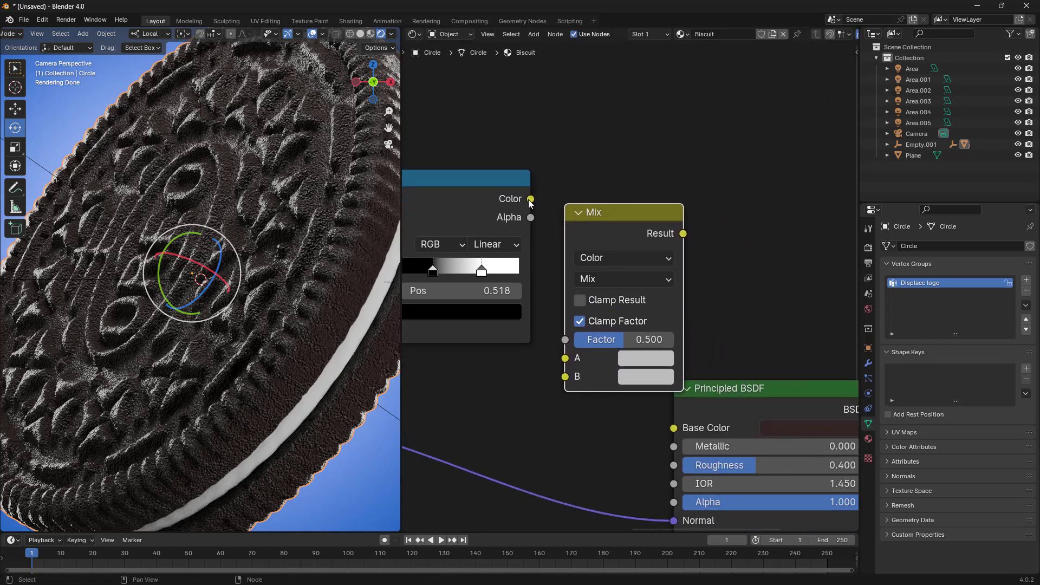
Step: Connect the Color Ramp's Color output to the Mix node's Factor and space the Principled BSDF farther from the Mix node
{"action": "left_click_drag", "start_coordinate": [530, 200], "coordinate": [566, 341]}
{"action": "middle_click_drag", "start_coordinate": [574, 416], "coordinate": [565, 346]}
{"action": "left_click_drag", "start_coordinate": [730, 316], "coordinate": [797, 280]}
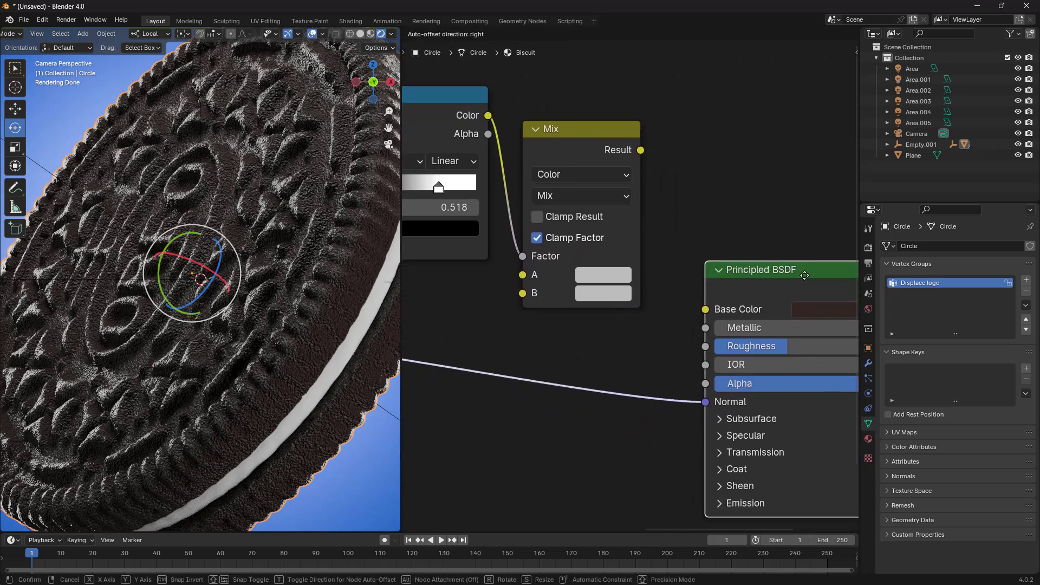
Step: Copy the Principled BSDF's dark brown Base Color to both the A and B colors of the Mix node
{"action": "left_click_drag", "start_coordinate": [642, 151], "coordinate": [699, 225]}
{"action": "key", "text": "Escape"}
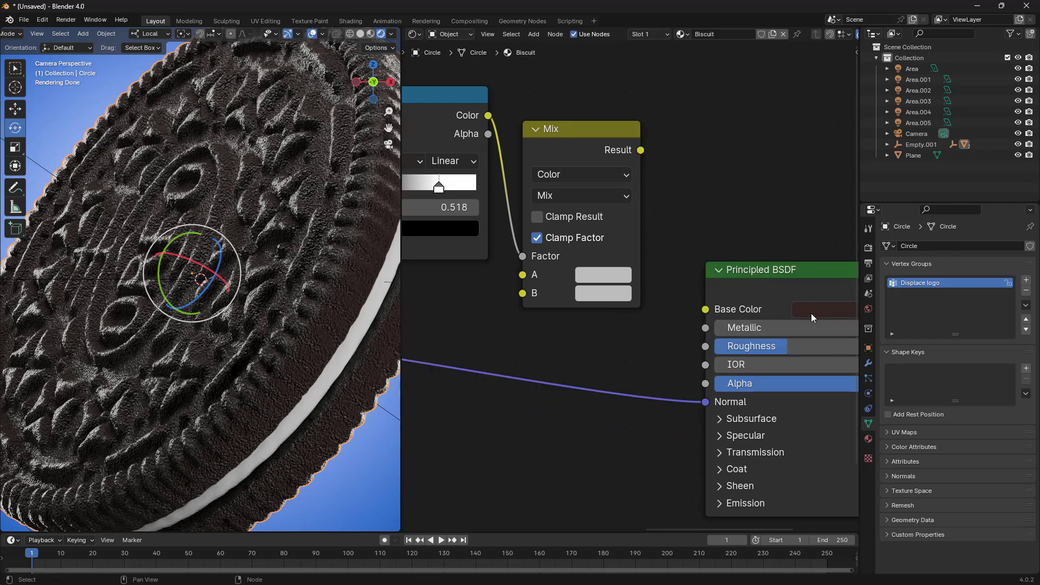
{"action": "left_click_drag", "start_coordinate": [822, 311], "coordinate": [613, 278]}
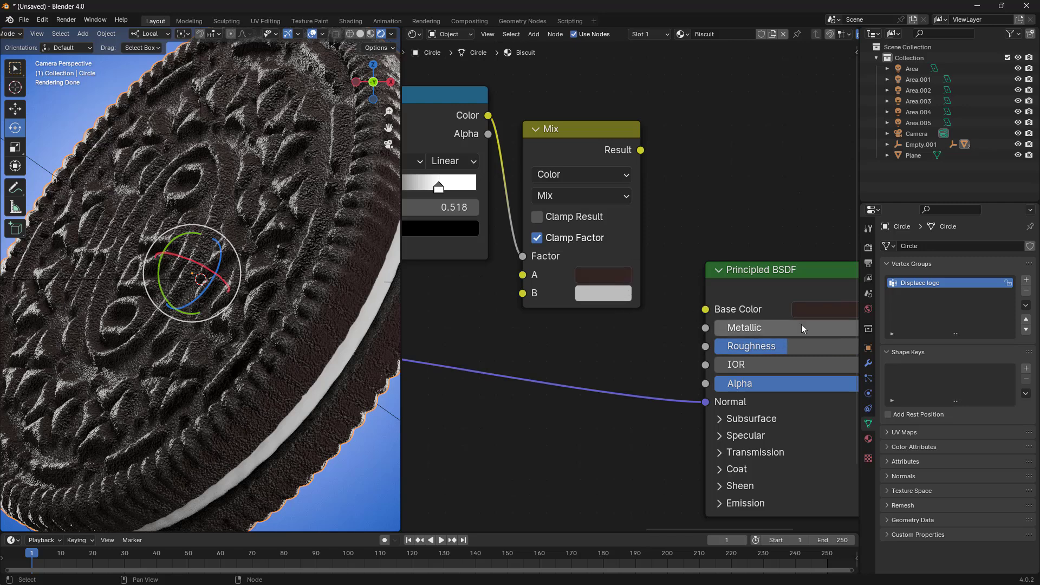
{"action": "left_click_drag", "start_coordinate": [822, 308], "coordinate": [589, 298]}
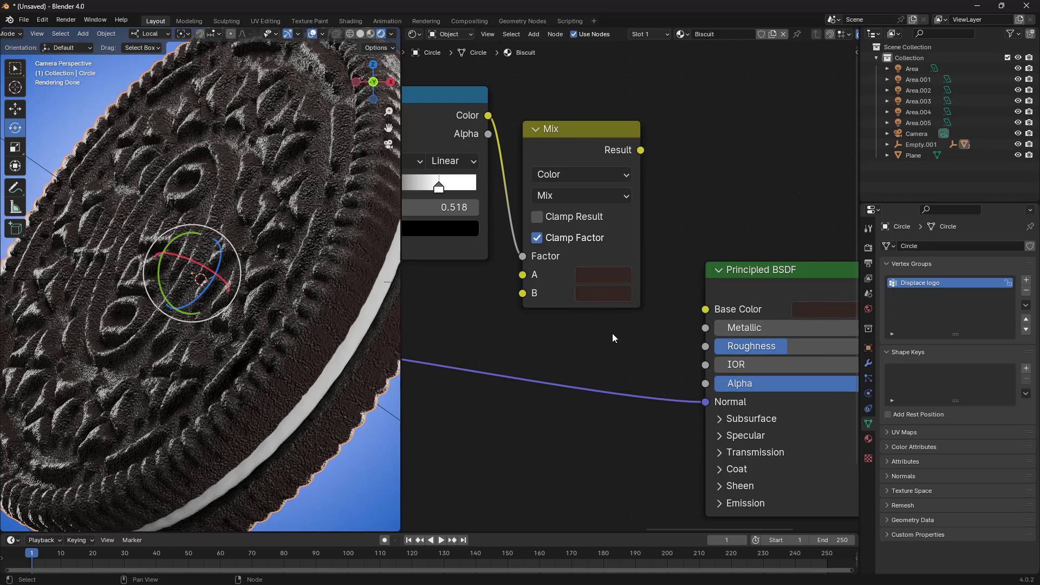
Step: Connect the Mix node's Result to the Principled BSDF's Base Color and brighten the Mix node's B color to light peach
{"action": "left_click_drag", "start_coordinate": [640, 150], "coordinate": [705, 309]}
{"action": "scroll", "coordinate": [623, 341], "scroll_direction": "up", "scroll_amount": 4}
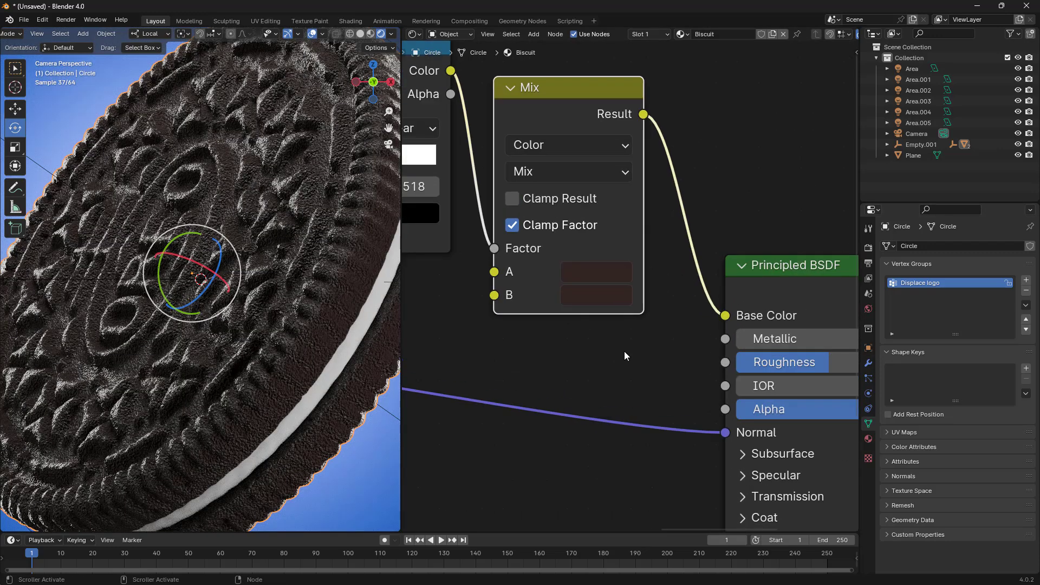
{"action": "left_click", "coordinate": [585, 294]}
{"action": "left_click_drag", "start_coordinate": [801, 377], "coordinate": [801, 217]}
{"action": "scroll", "coordinate": [289, 400], "scroll_direction": "down", "scroll_amount": 5}
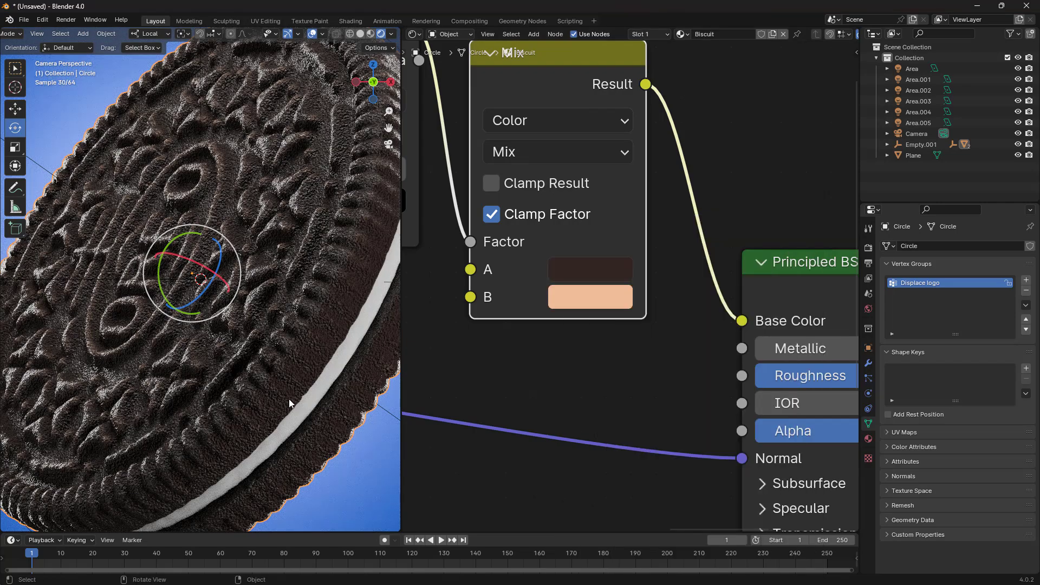
Step: Preview the Mix node's output directly on the biscuit surface and inspect the color variation close up and on the whole cookie
{"action": "scroll", "coordinate": [289, 401], "scroll_direction": "up", "scroll_amount": 8}
{"action": "scroll", "coordinate": [288, 398], "scroll_direction": "up", "scroll_amount": 6}
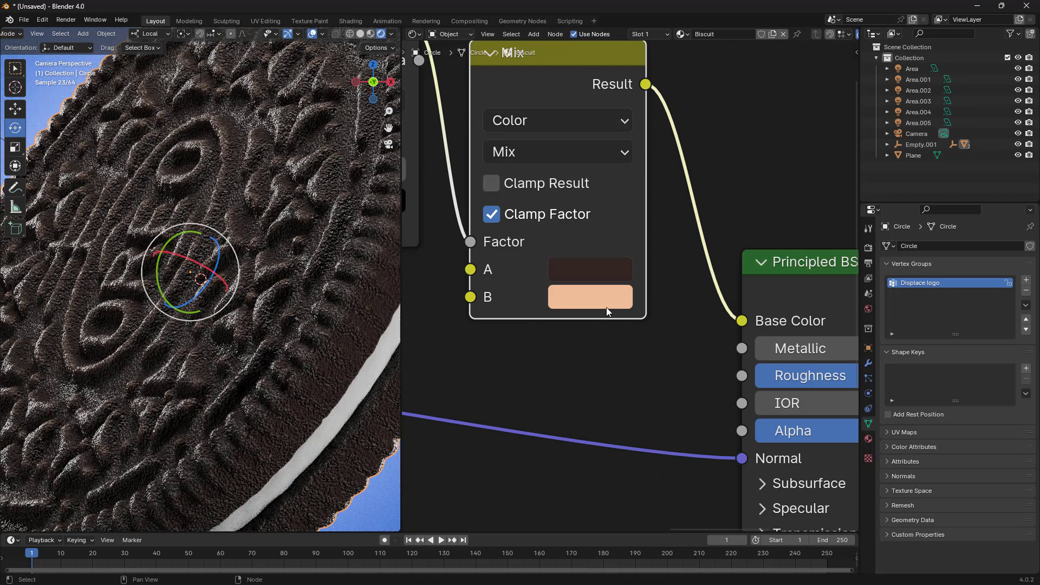
{"action": "left_click", "coordinate": [618, 196], "text": "ctrl+shift"}
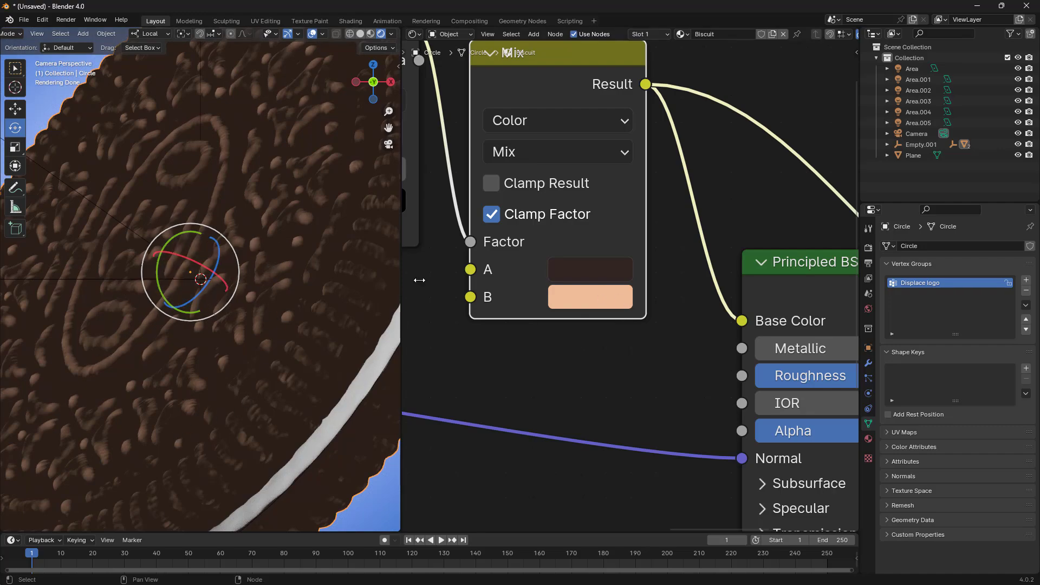
{"action": "scroll", "coordinate": [126, 277], "scroll_direction": "down", "scroll_amount": 5}
{"action": "scroll", "coordinate": [184, 307], "scroll_direction": "up", "scroll_amount": 4}
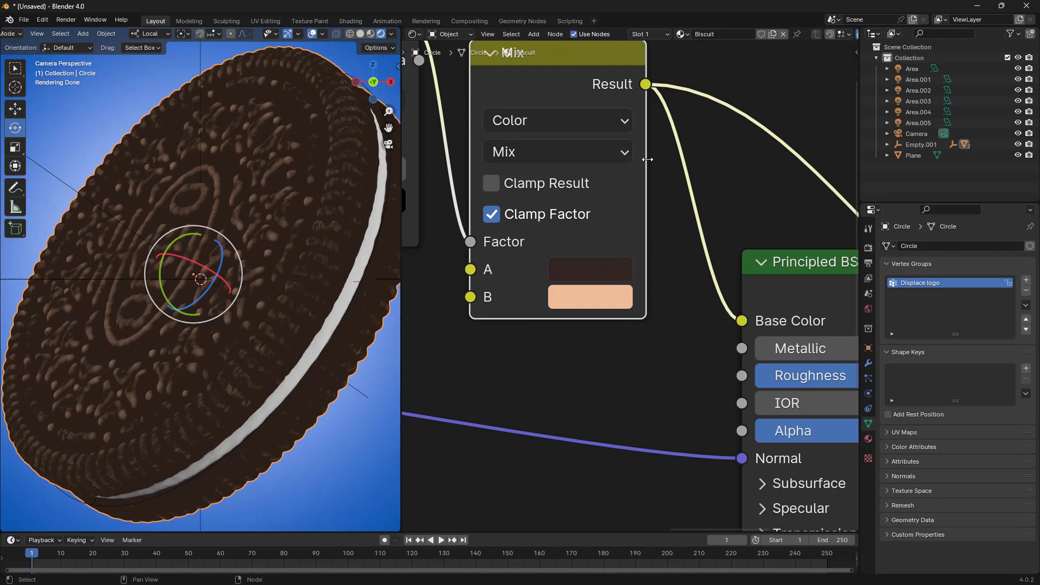
Step: Connect the Principled BSDF's BSDF output back to the Material Output's Surface in place of the Mix preview
{"action": "scroll", "coordinate": [765, 261], "scroll_direction": "down", "scroll_amount": 3}
{"action": "scroll", "coordinate": [596, 325], "scroll_direction": "down", "scroll_amount": 4, "text": "ctrl"}
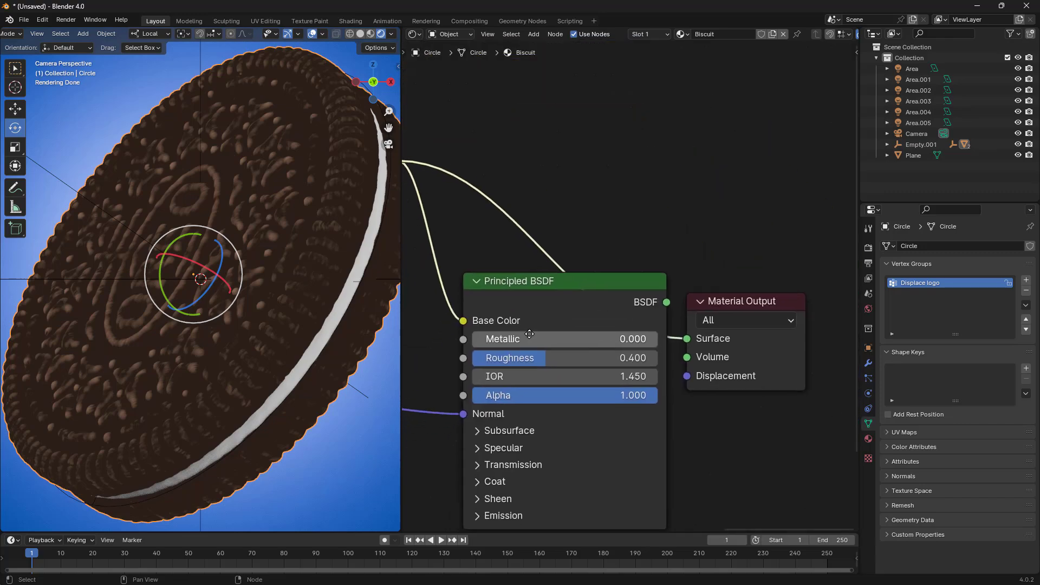
{"action": "left_click_drag", "start_coordinate": [670, 298], "coordinate": [692, 334]}
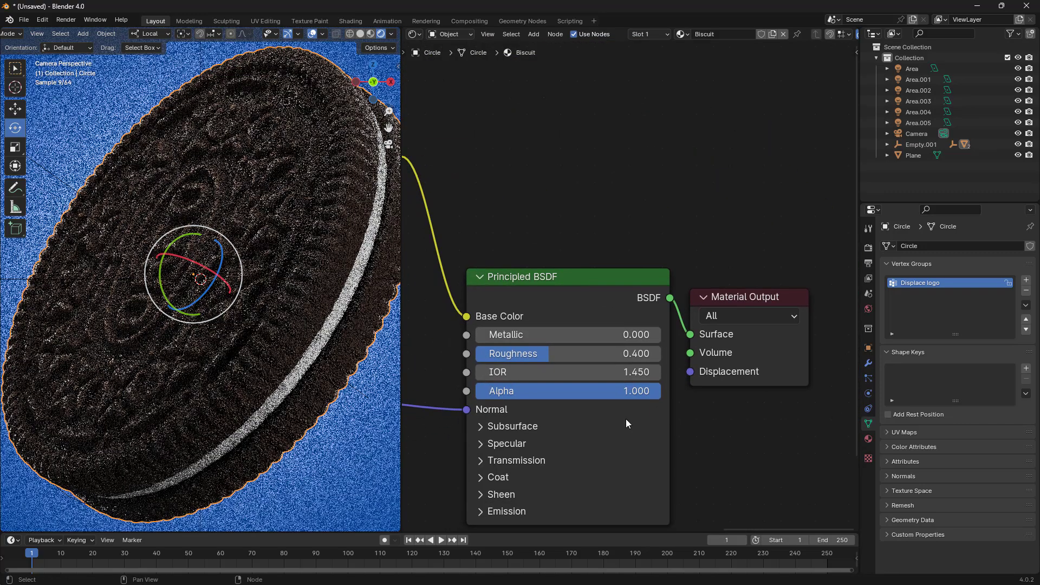
Step: Set the Subsurface Weight of the biscuit's Principled BSDF to 0.001
{"action": "scroll", "coordinate": [281, 233], "scroll_direction": "up", "scroll_amount": 6}
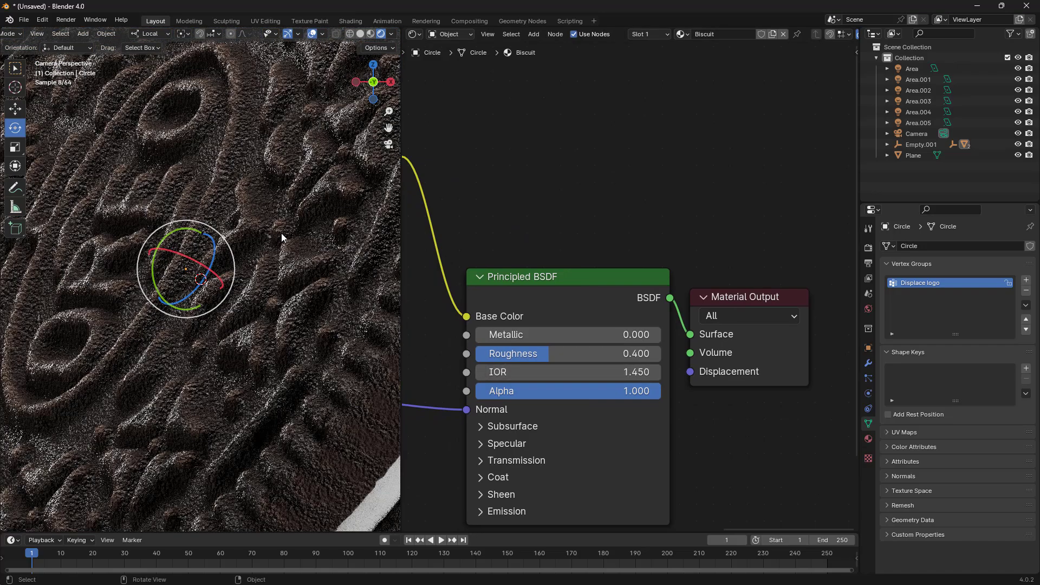
{"action": "scroll", "coordinate": [236, 145], "scroll_direction": "down", "scroll_amount": 2}
{"action": "scroll", "coordinate": [235, 144], "scroll_direction": "up", "scroll_amount": 3}
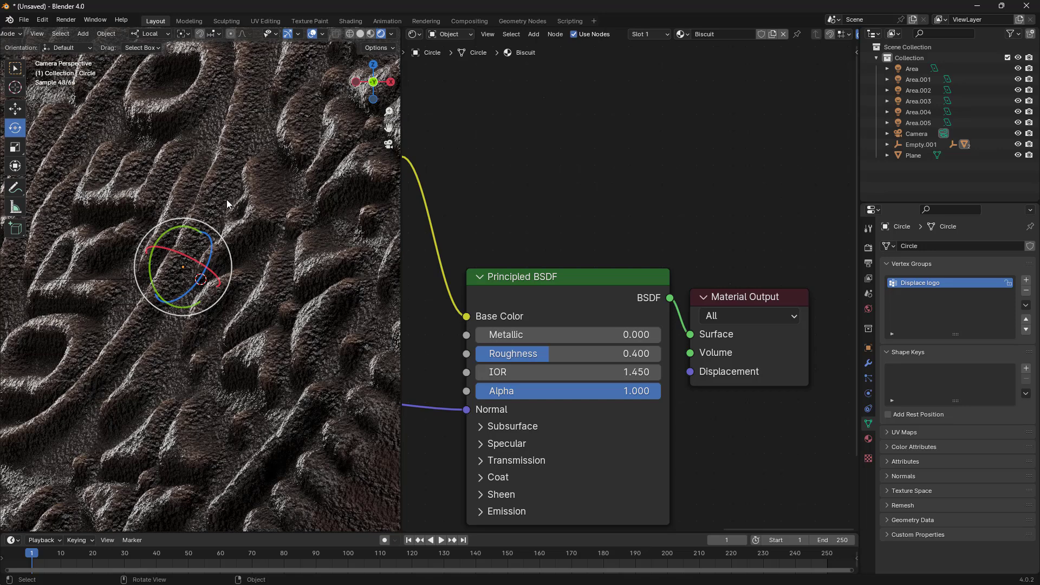
{"action": "middle_click_drag", "start_coordinate": [525, 445], "coordinate": [546, 366]}
{"action": "left_click", "coordinate": [504, 346]}
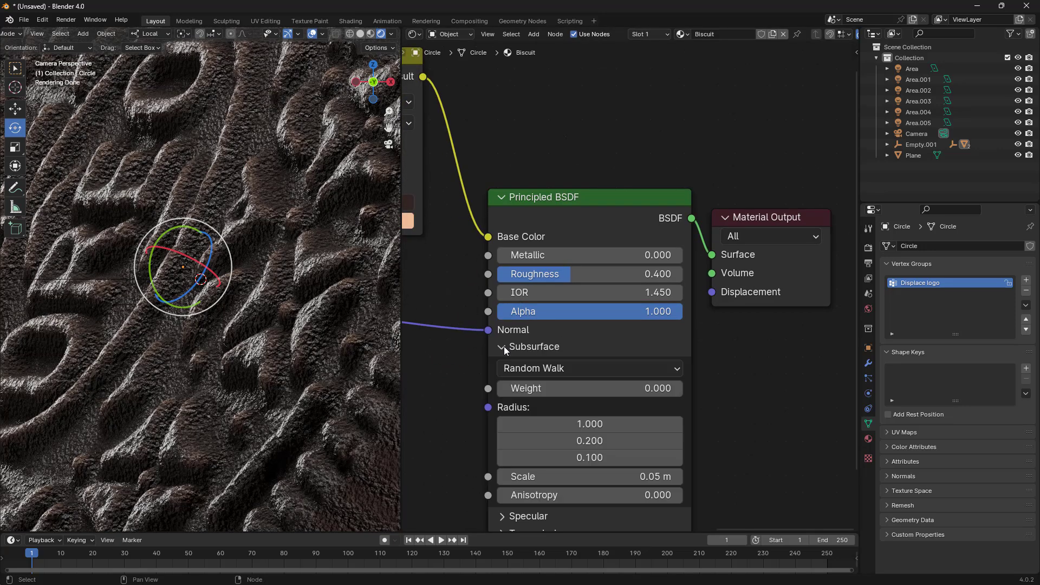
{"action": "left_click", "coordinate": [536, 394]}
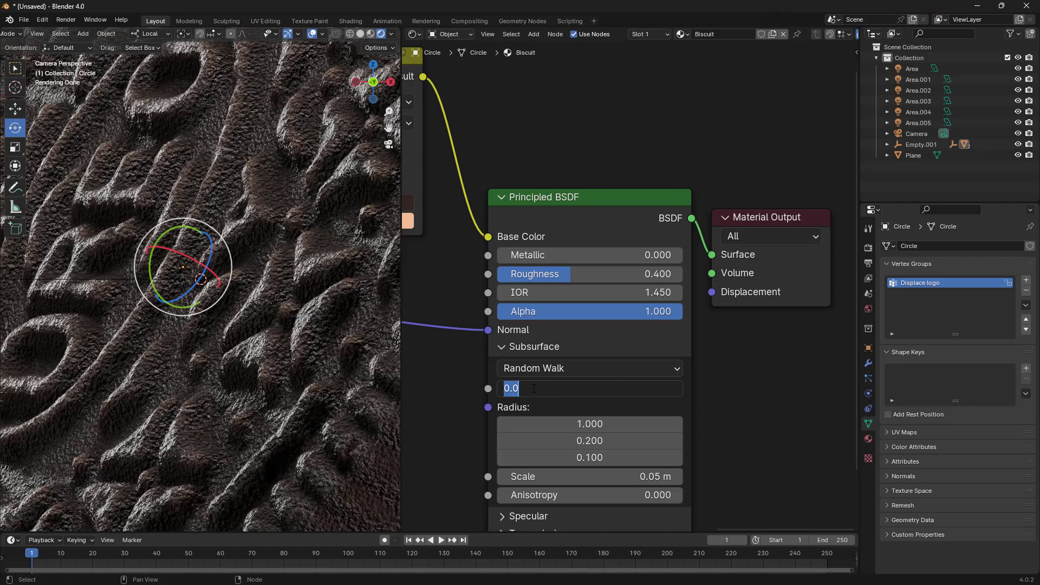
{"action": "left_click", "coordinate": [534, 389]}
{"action": "key", "text": "Return"}
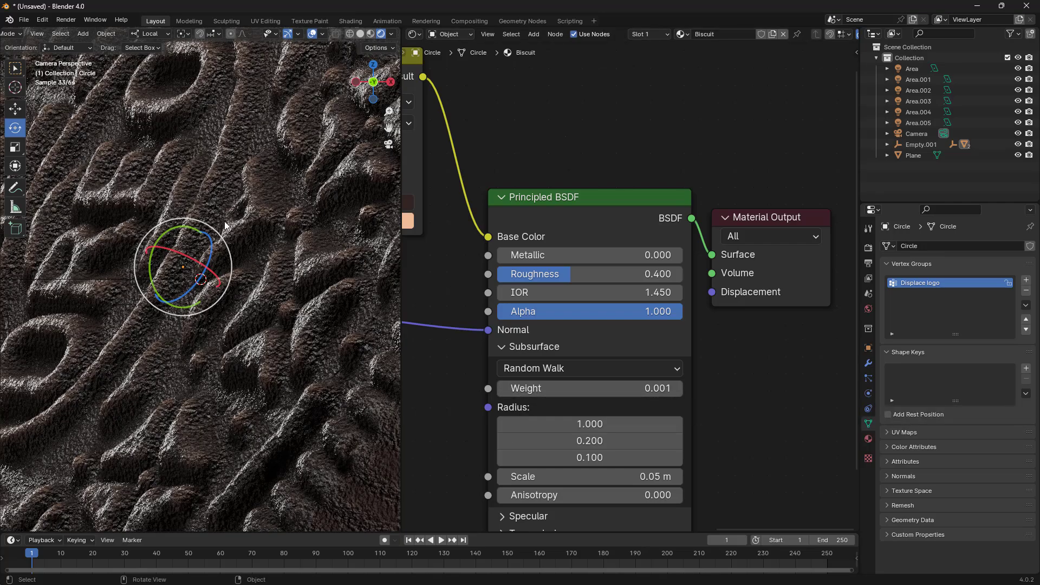
Step: Examine the whole cookie against the blue backdrop in the camera view, with the background plane selected instead of the biscuit
{"action": "key", "text": "ctrl+z"}
{"action": "key", "text": "ctrl+z"}
{"action": "key", "text": "ctrl+z"}
{"action": "key", "text": "ctrl+z"}
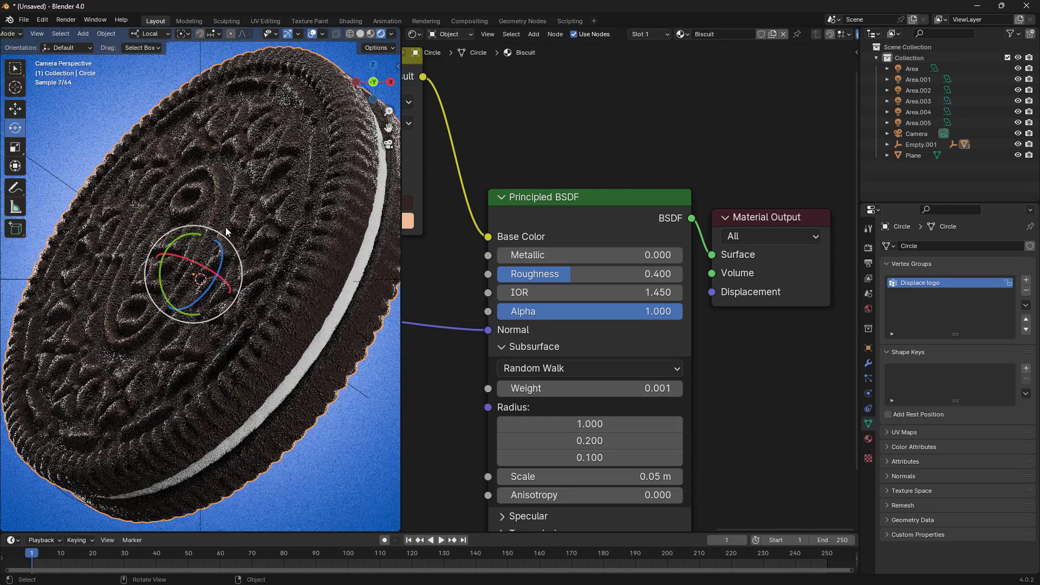
{"action": "scroll", "coordinate": [240, 232], "scroll_direction": "down", "scroll_amount": 3}
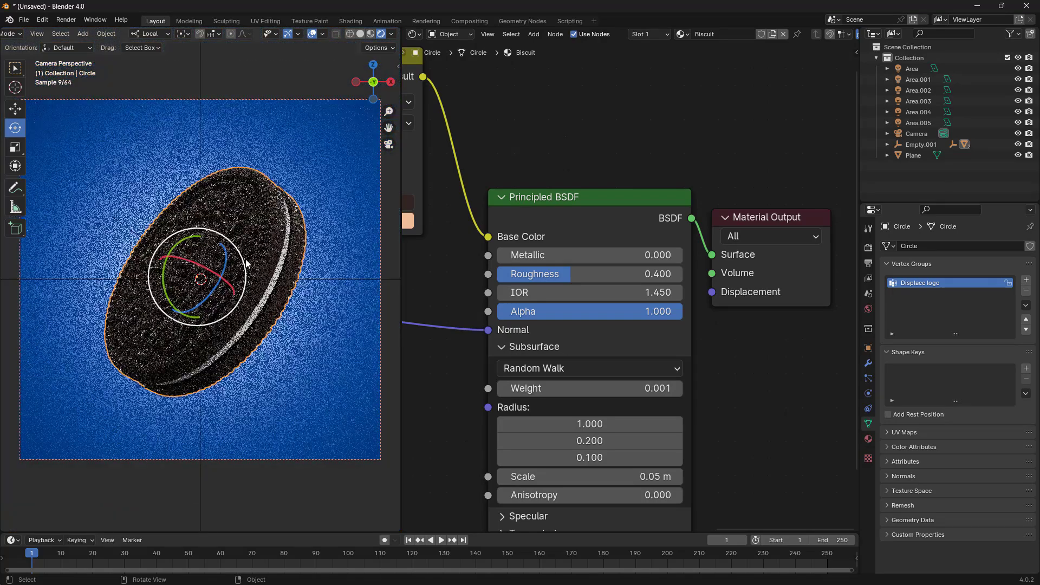
{"action": "left_click", "coordinate": [282, 479]}
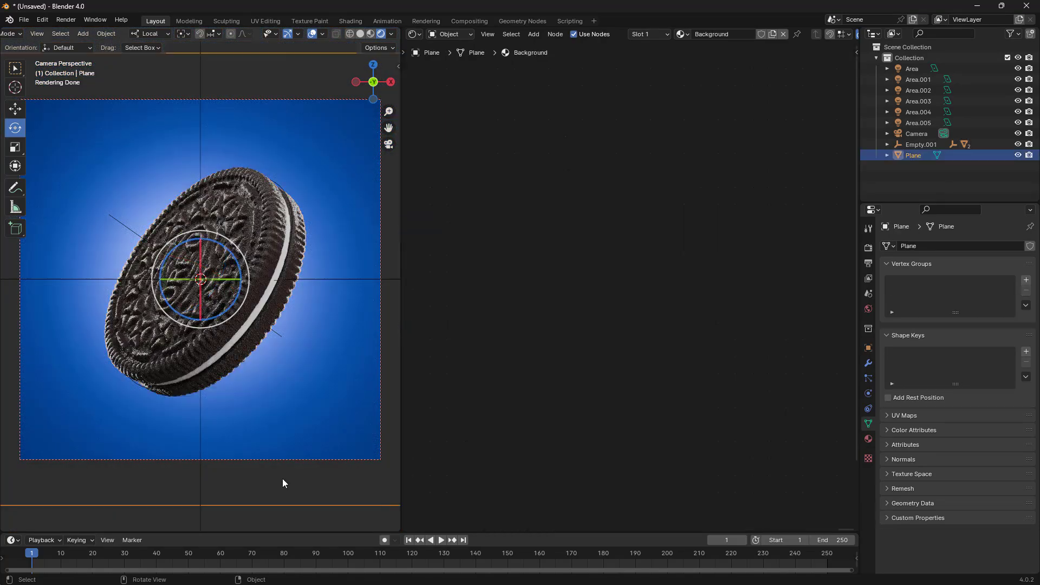
{"action": "scroll", "coordinate": [259, 301], "scroll_direction": "up", "scroll_amount": 4}
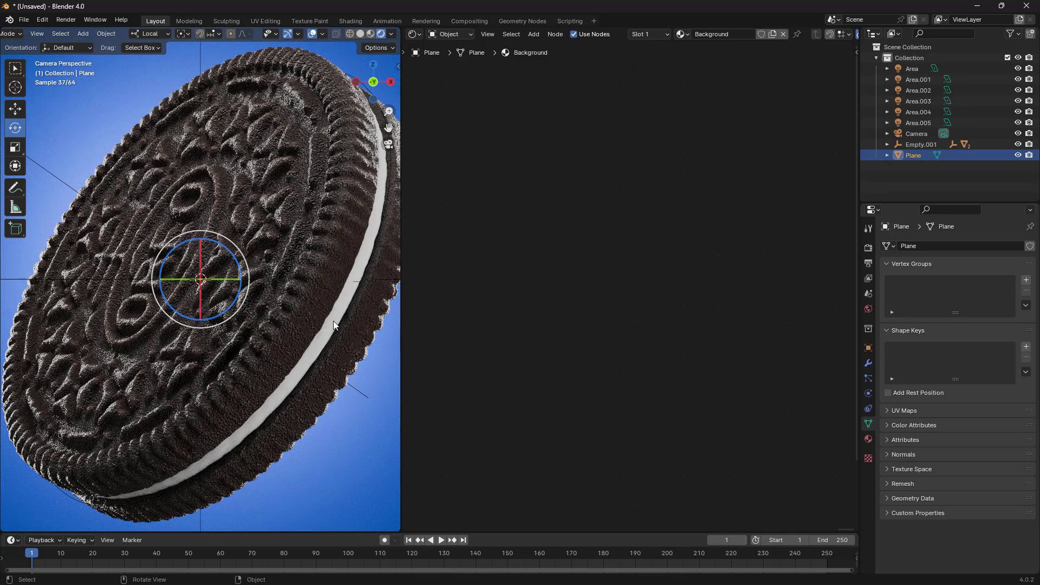
Step: Copy the Texture Coordinate, Mapping, Noise Texture and Bump nodes from the biscuit's material
{"action": "left_click", "coordinate": [333, 320]}
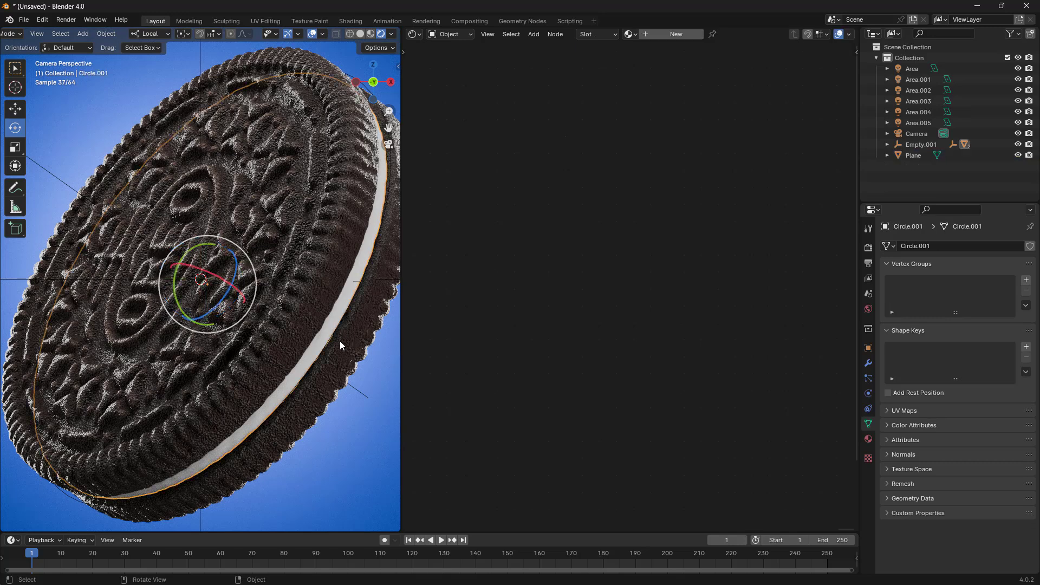
{"action": "left_click", "coordinate": [297, 248]}
{"action": "scroll", "coordinate": [599, 332], "scroll_direction": "down", "scroll_amount": 4}
{"action": "middle_click_drag", "start_coordinate": [600, 331], "coordinate": [699, 353]}
{"action": "left_click_drag", "start_coordinate": [764, 266], "coordinate": [491, 385]}
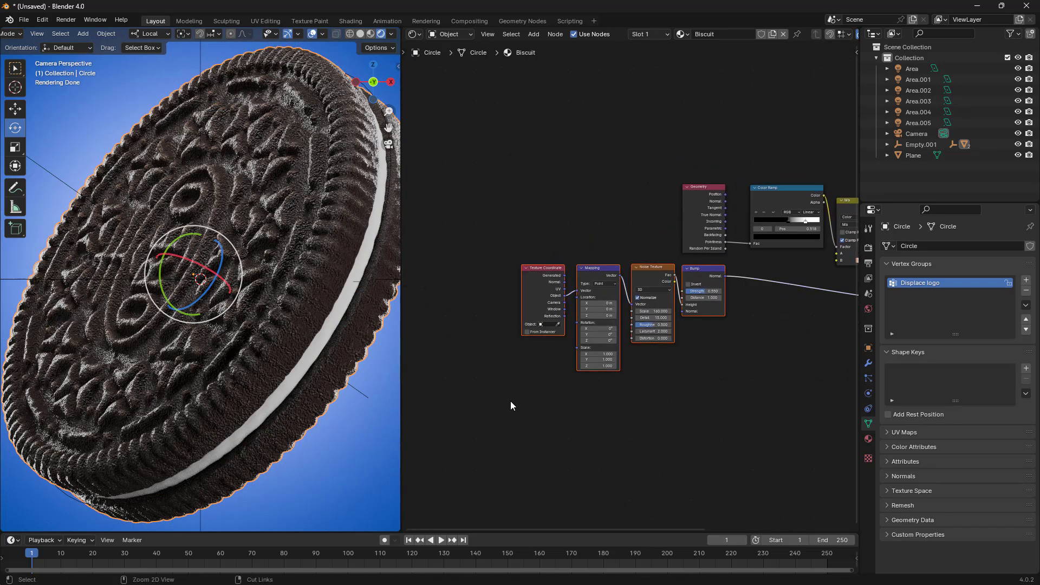
{"action": "middle_click_drag", "start_coordinate": [645, 371], "coordinate": [572, 397]}
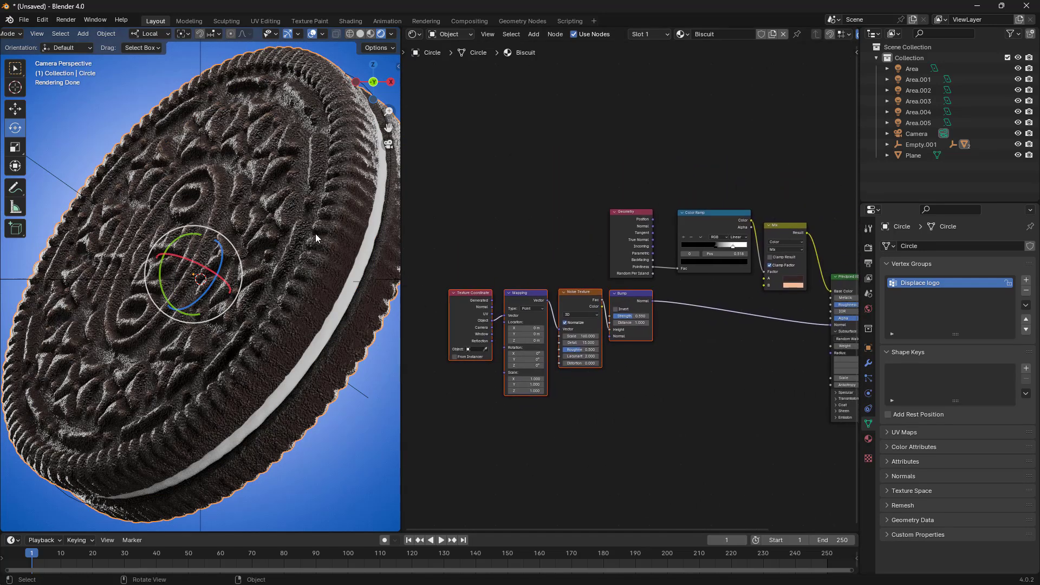
Step: Create a new material on the cookie's white filling and name it Cream
{"action": "left_click", "coordinate": [350, 288]}
{"action": "middle_click_drag", "start_coordinate": [529, 314], "coordinate": [509, 311]}
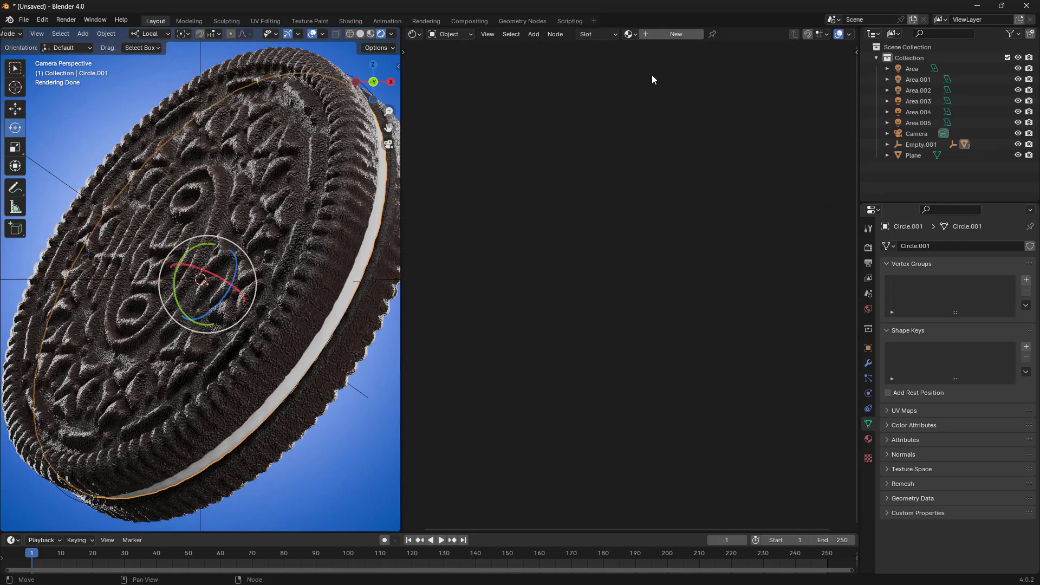
{"action": "left_click", "coordinate": [664, 34]}
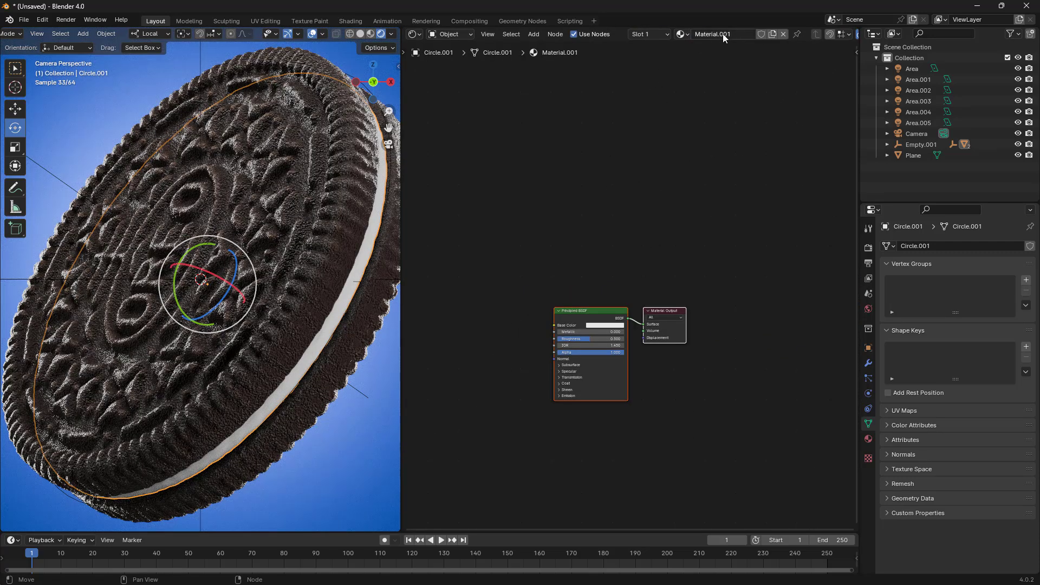
{"action": "double_click", "coordinate": [736, 31]}
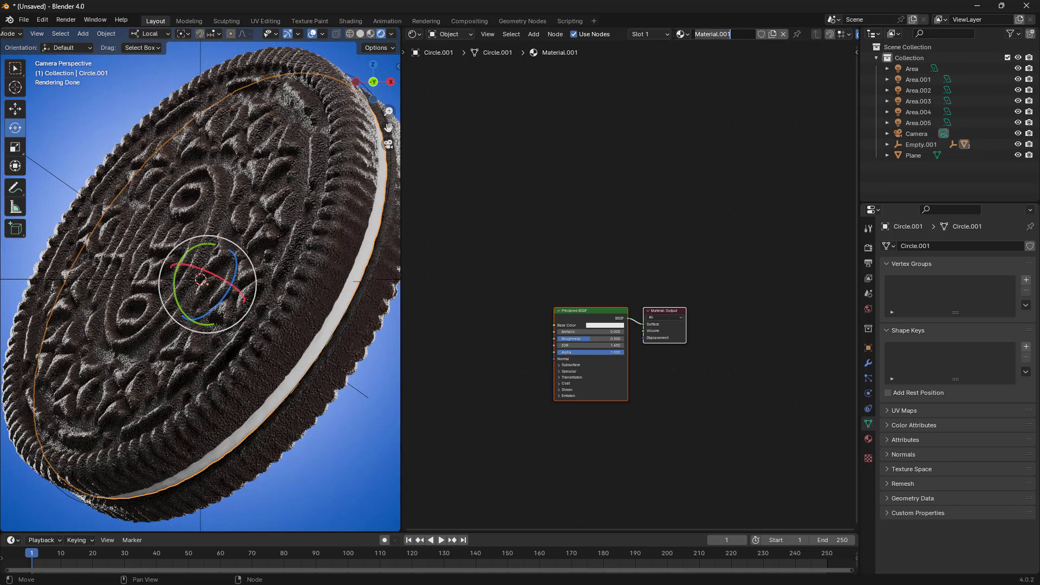
{"action": "key", "text": "ctrl+a"}
{"action": "type", "text": "Cream"}
{"action": "key", "text": "Return"}
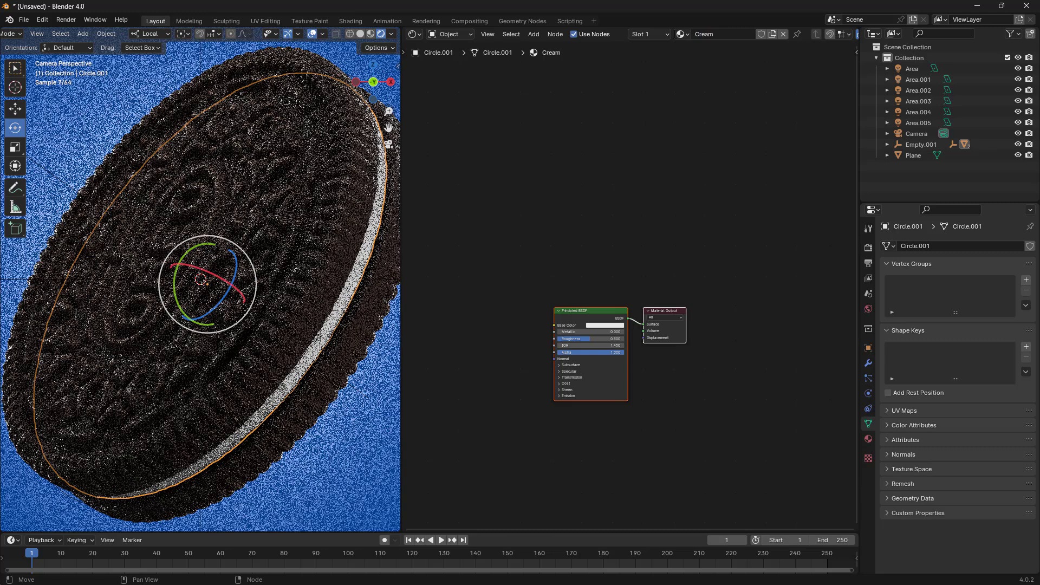
Step: Paste the copied Texture Coordinate, Mapping, Noise Texture and Bump nodes into the Cream material, placing them ahead of the Principled BSDF
{"action": "middle_click_drag", "start_coordinate": [532, 354], "coordinate": [620, 226]}
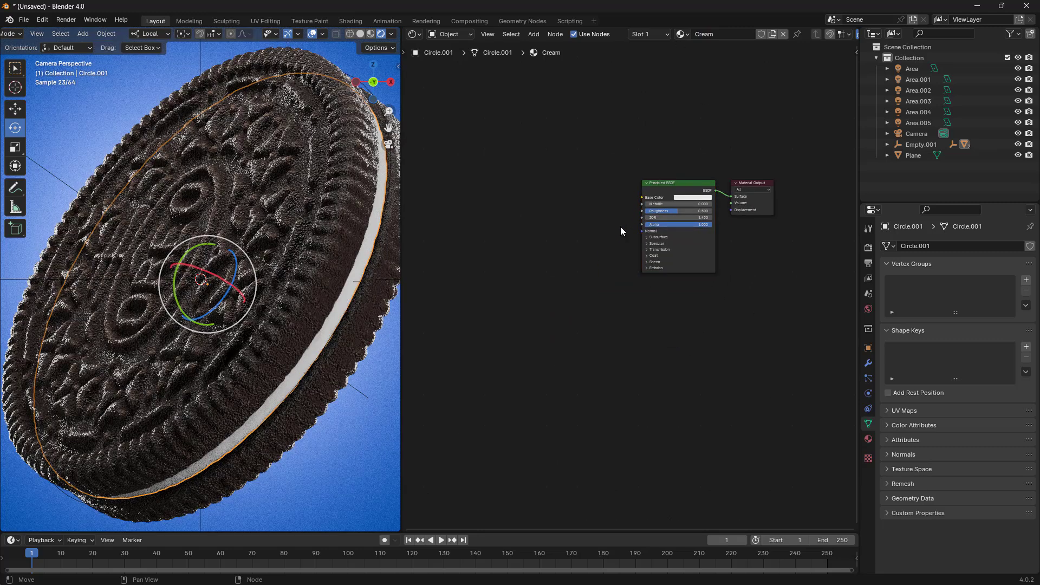
{"action": "key", "text": "ctrl+v"}
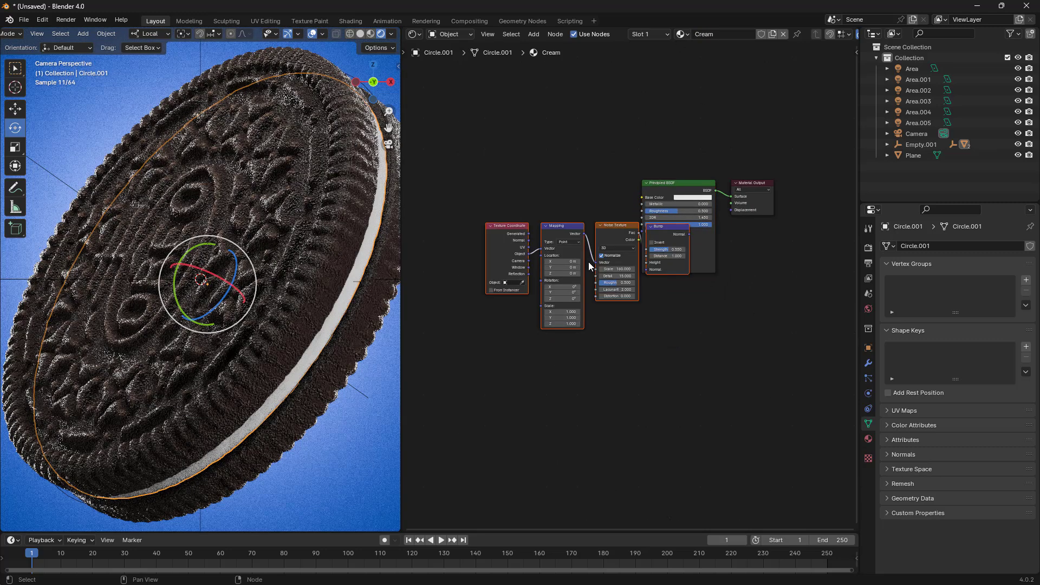
{"action": "key", "text": "g"}
{"action": "left_click", "coordinate": [564, 195]}
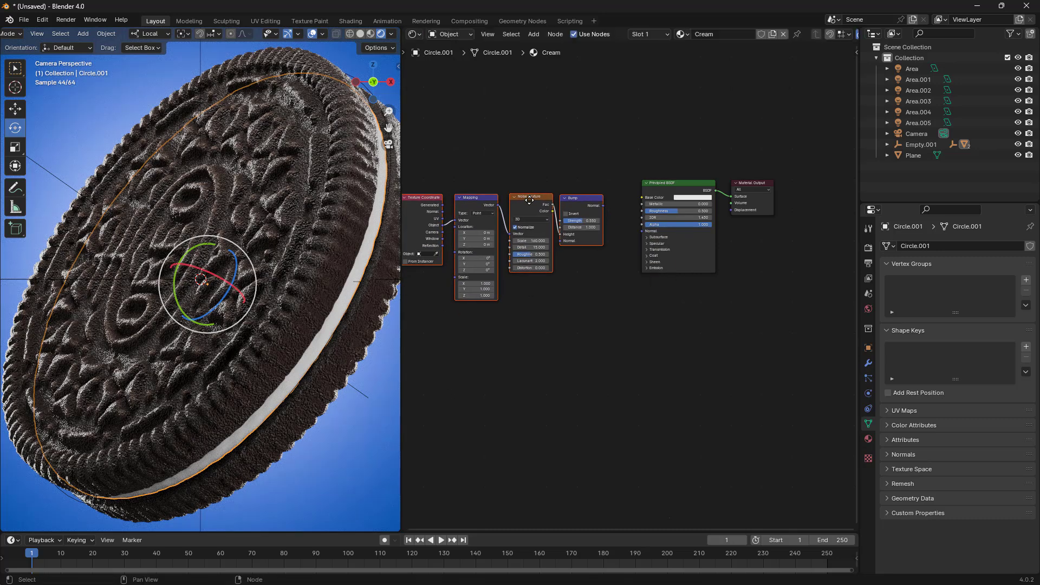
Step: Connect the Bump node's Normal output to the Normal input of the Cream material's Principled BSDF
{"action": "mouse_move", "coordinate": [586, 292]}
{"action": "middle_mouse_down"}
{"action": "mouse_move", "coordinate": [576, 378]}
{"action": "mouse_move", "coordinate": [603, 293]}
{"action": "middle_mouse_up"}
{"action": "scroll", "coordinate": [576, 378], "scroll_direction": "up", "scroll_amount": 3}
{"action": "scroll", "coordinate": [603, 294], "scroll_direction": "up", "scroll_amount": 3}
{"action": "left_click_drag", "start_coordinate": [557, 248], "coordinate": [663, 318]}
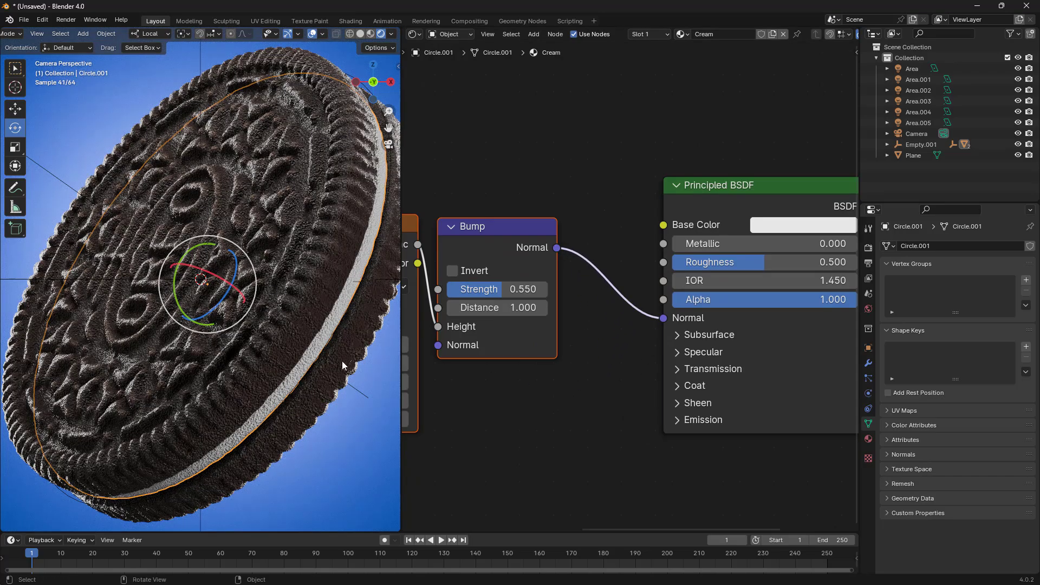
Step: Lower the Cream material's Bump Strength to 0.308 while checking the filling's surface close up
{"action": "scroll", "coordinate": [342, 361], "scroll_direction": "up", "scroll_amount": 3}
{"action": "middle_click_drag", "start_coordinate": [342, 413], "coordinate": [201, 290], "text": "shift"}
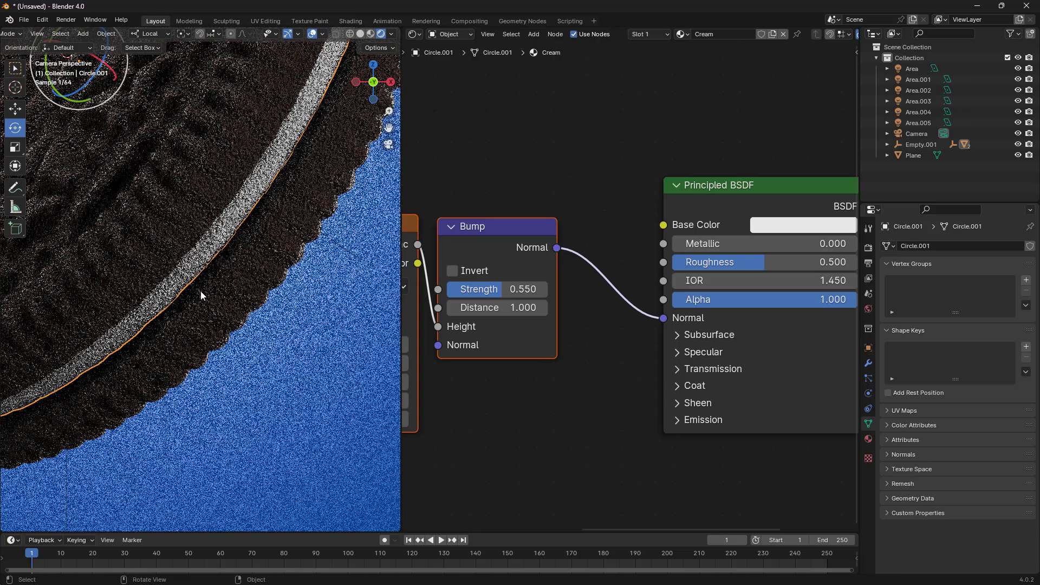
{"action": "scroll", "coordinate": [200, 291], "scroll_direction": "up", "scroll_amount": 4}
{"action": "scroll", "coordinate": [201, 291], "scroll_direction": "up", "scroll_amount": 3}
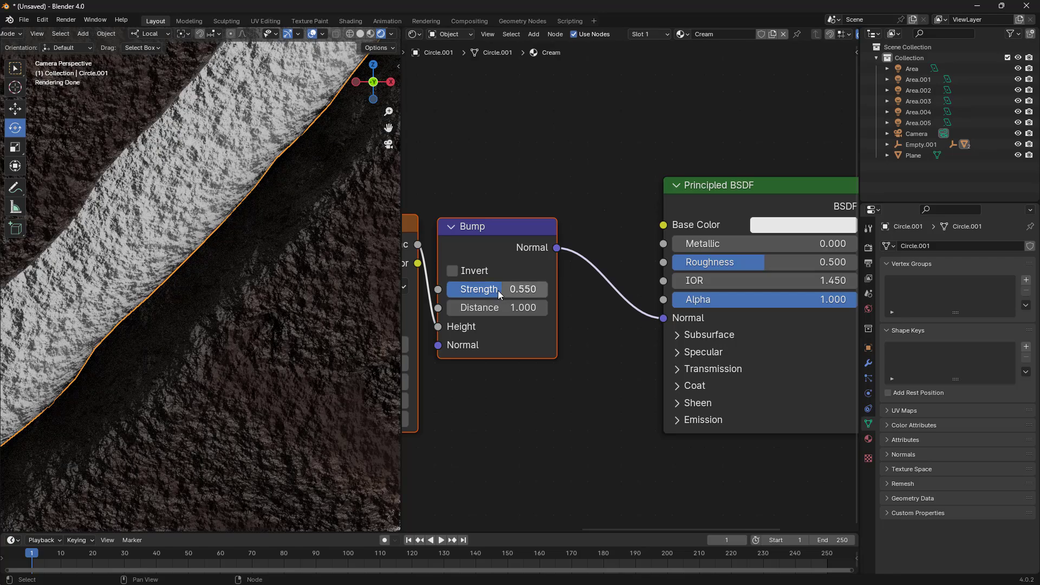
{"action": "left_click_drag", "start_coordinate": [499, 290], "coordinate": [479, 291]}
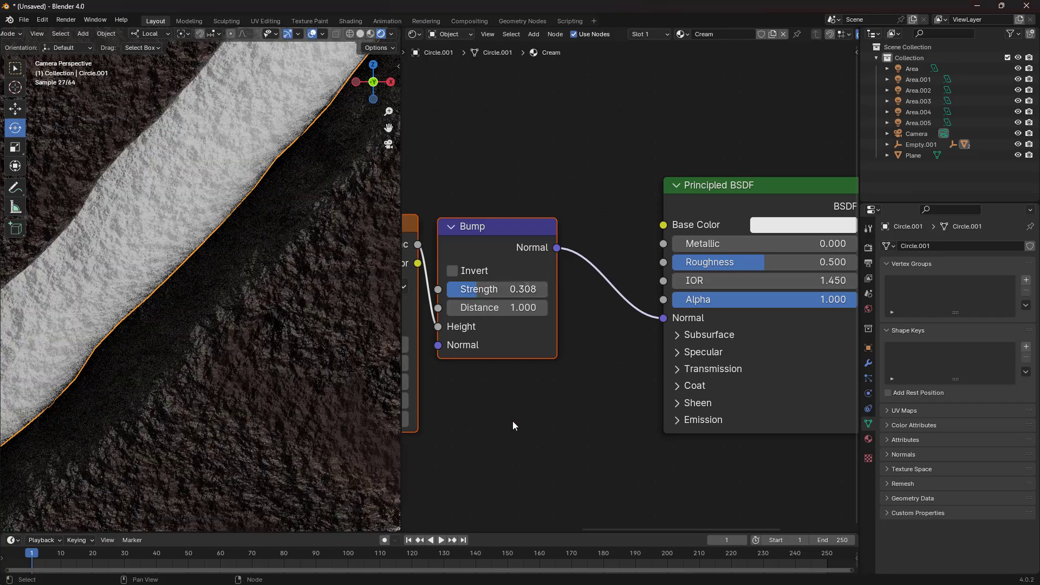
Step: Tint the Base Color of the Cream material's Principled BSDF to a pale creamy yellow
{"action": "middle_click_drag", "start_coordinate": [513, 421], "coordinate": [615, 360]}
{"action": "middle_click_drag", "start_coordinate": [474, 430], "coordinate": [636, 369]}
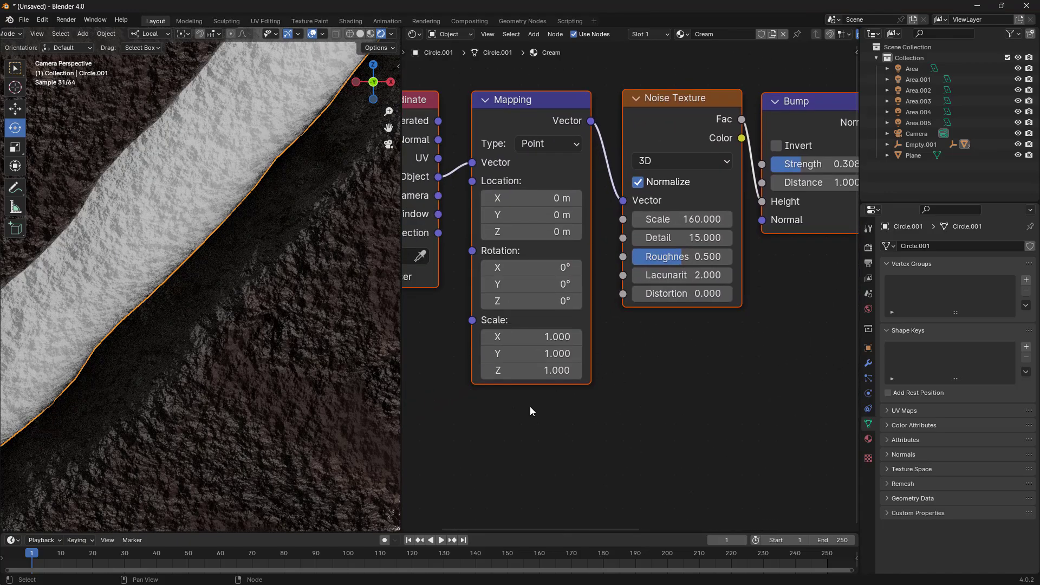
{"action": "scroll", "coordinate": [530, 411], "scroll_direction": "down", "scroll_amount": 3}
{"action": "middle_click_drag", "start_coordinate": [282, 358], "coordinate": [191, 310]}
{"action": "right_click", "coordinate": [191, 310]}
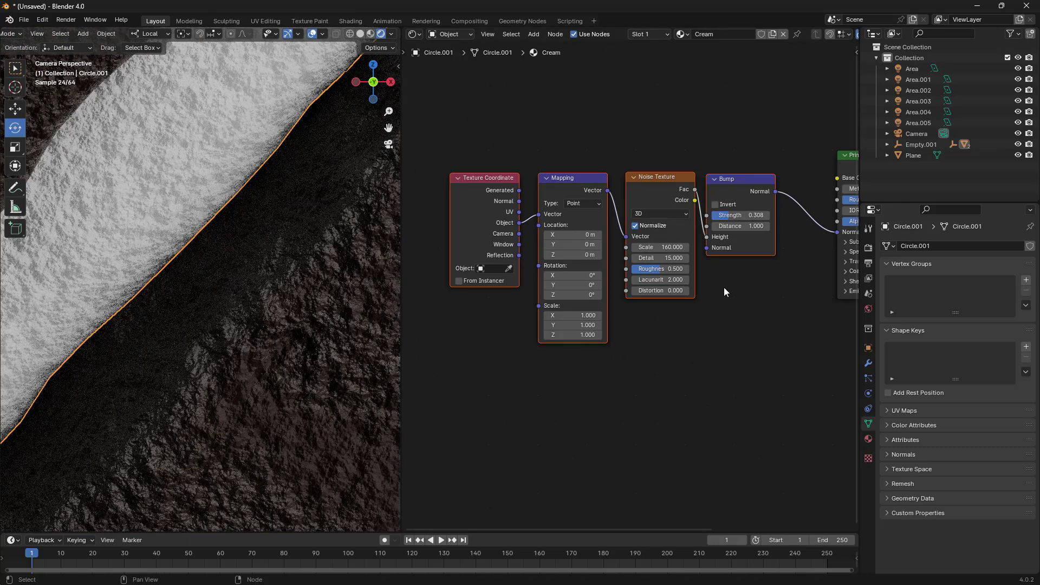
{"action": "scroll", "coordinate": [726, 292], "scroll_direction": "down", "scroll_amount": 2}
{"action": "middle_click_drag", "start_coordinate": [730, 304], "coordinate": [656, 373]}
{"action": "scroll", "coordinate": [489, 324], "scroll_direction": "up", "scroll_amount": 3}
{"action": "scroll", "coordinate": [613, 366], "scroll_direction": "up", "scroll_amount": 1}
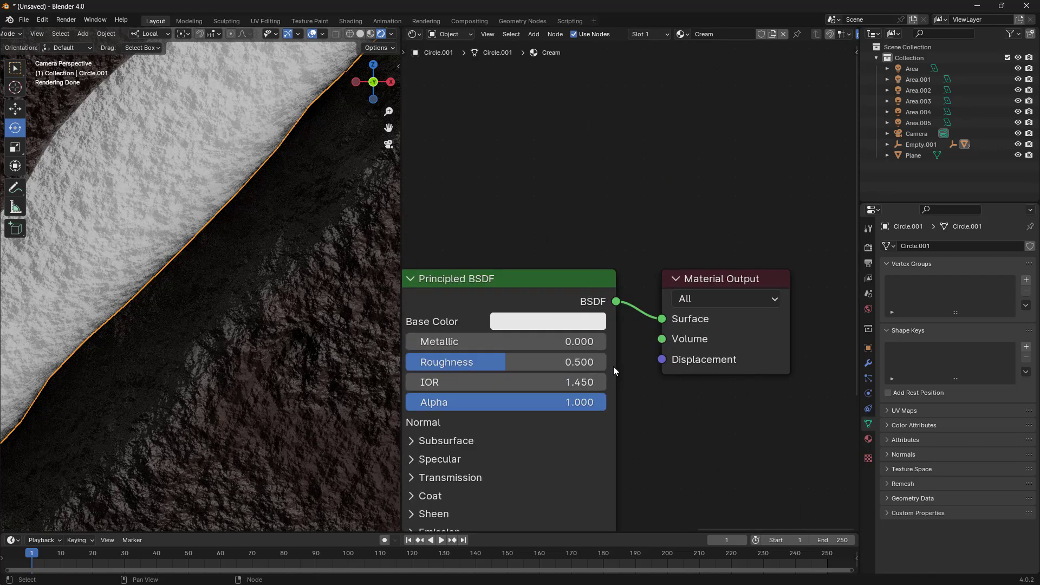
{"action": "scroll", "coordinate": [613, 367], "scroll_direction": "up", "scroll_amount": 1}
{"action": "left_click", "coordinate": [566, 328]}
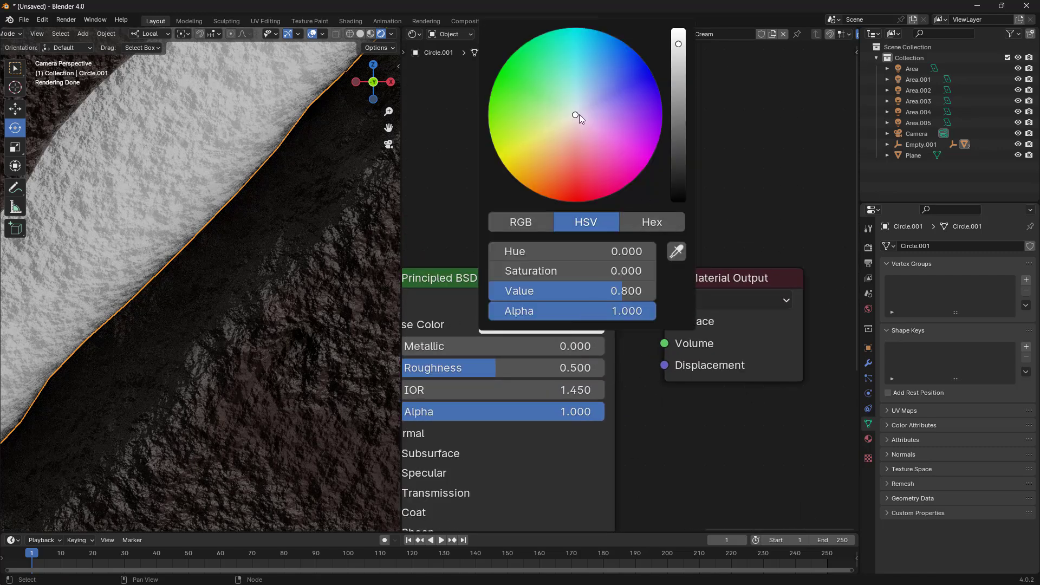
{"action": "left_click_drag", "start_coordinate": [576, 115], "coordinate": [560, 127]}
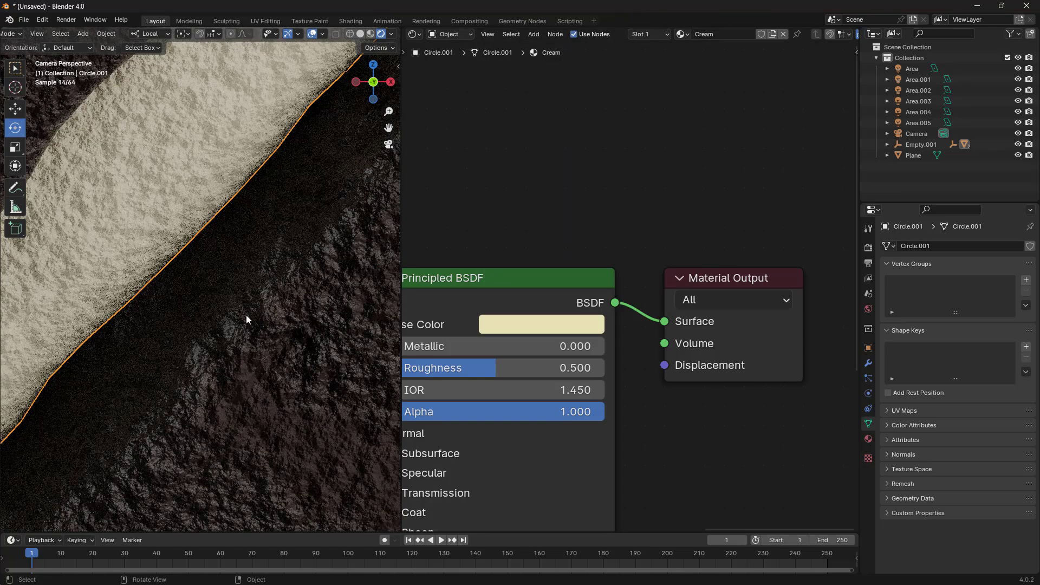
Step: Give the Cream material a faint white emission, trying a Strength of 0.01 and settling on 0.05
{"action": "middle_click_drag", "start_coordinate": [536, 498], "coordinate": [585, 358]}
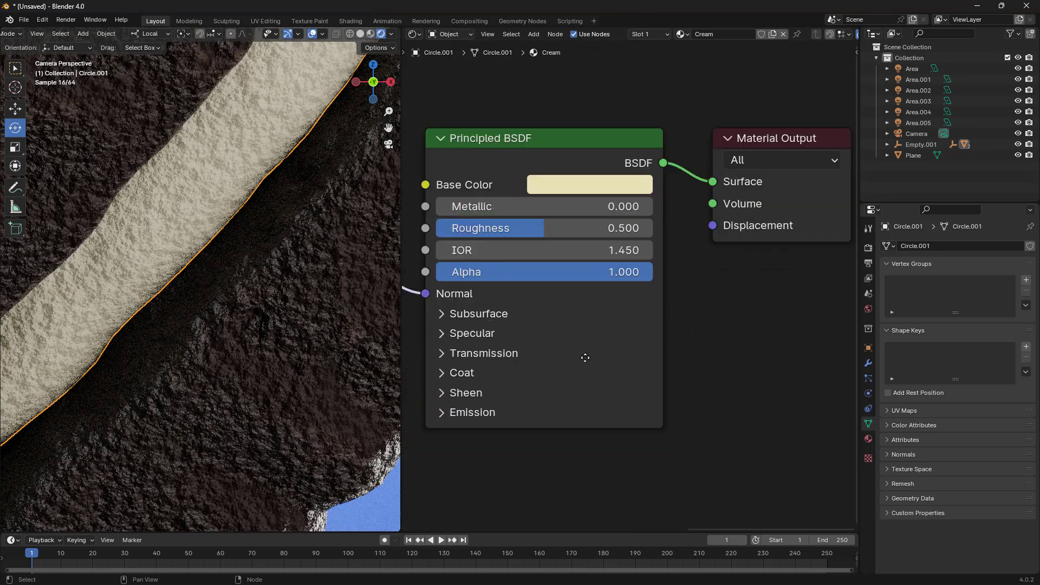
{"action": "left_click", "coordinate": [460, 414]}
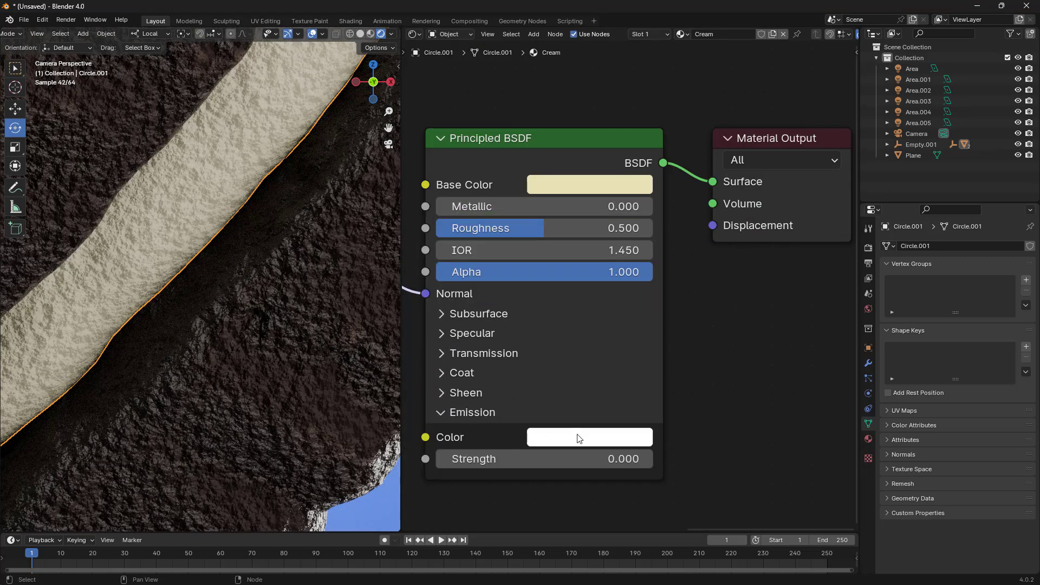
{"action": "left_click", "coordinate": [637, 460]}
{"action": "left_click", "coordinate": [475, 458]}
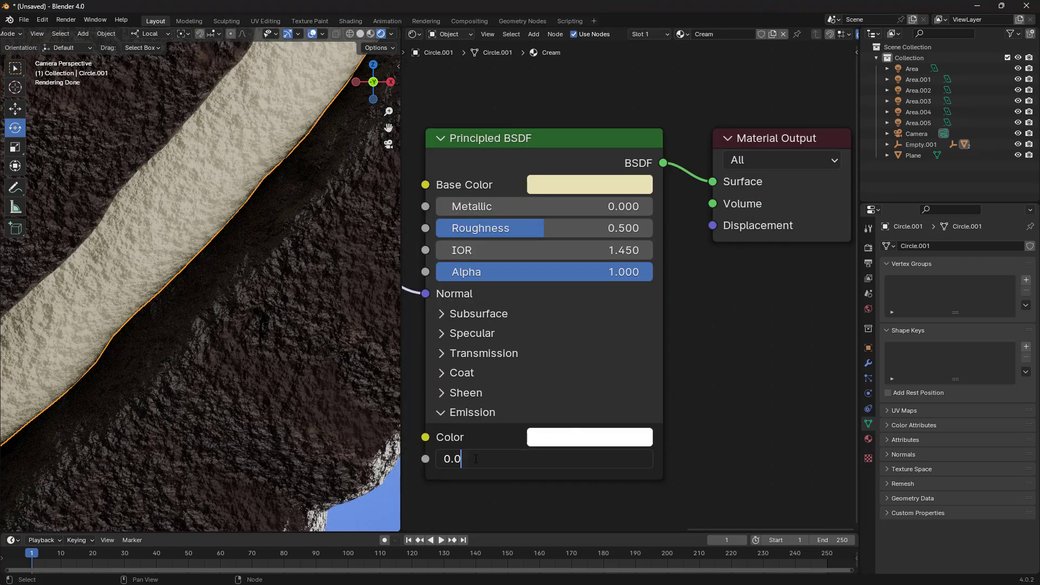
{"action": "type", "text": "1"}
{"action": "key", "text": "Return"}
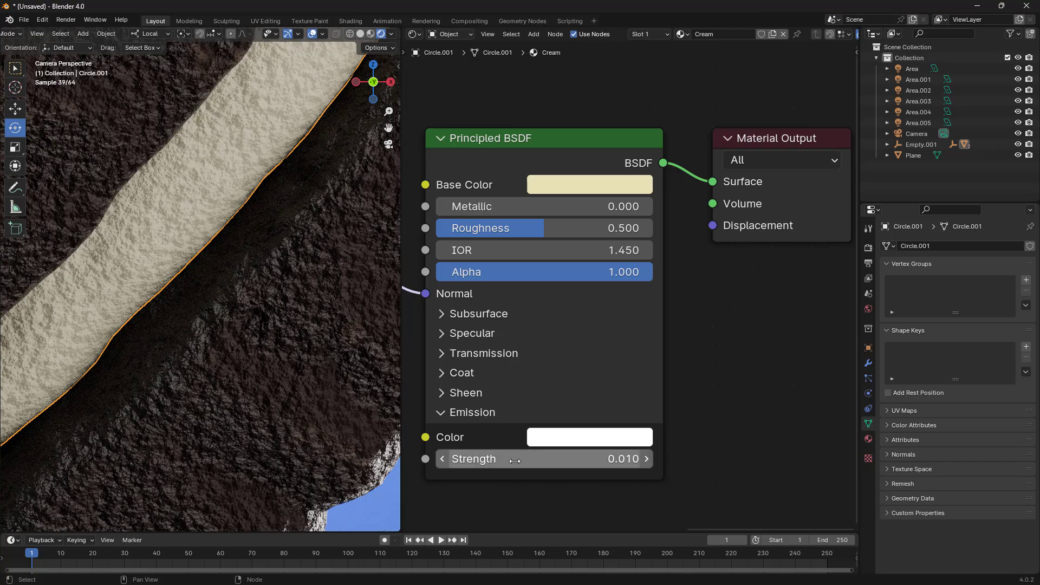
{"action": "left_click", "coordinate": [521, 459]}
{"action": "left_click", "coordinate": [482, 464]}
{"action": "left_click_drag", "start_coordinate": [467, 460], "coordinate": [462, 460]}
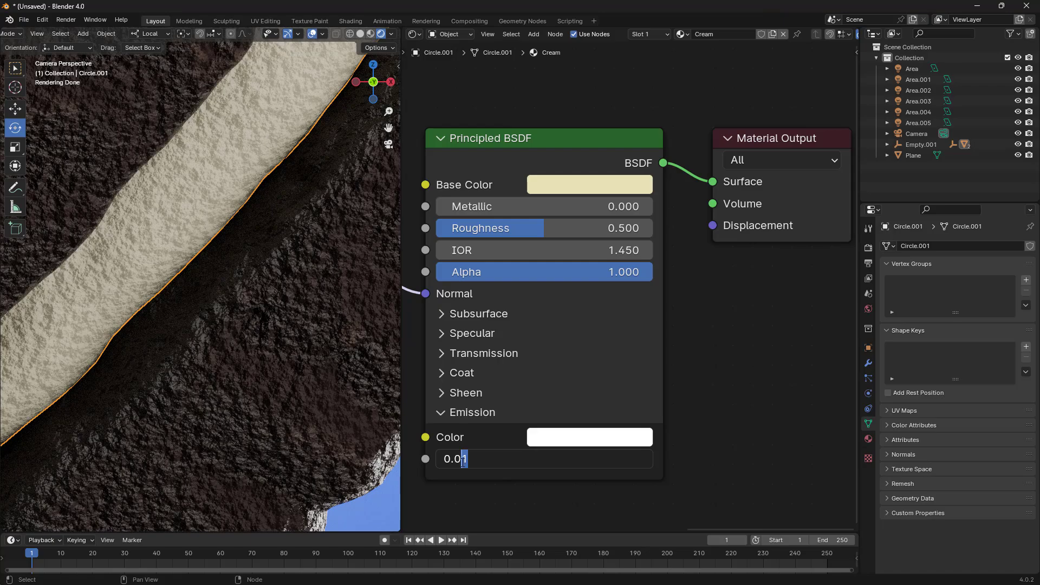
{"action": "type", "text": "5"}
{"action": "key", "text": "Return"}
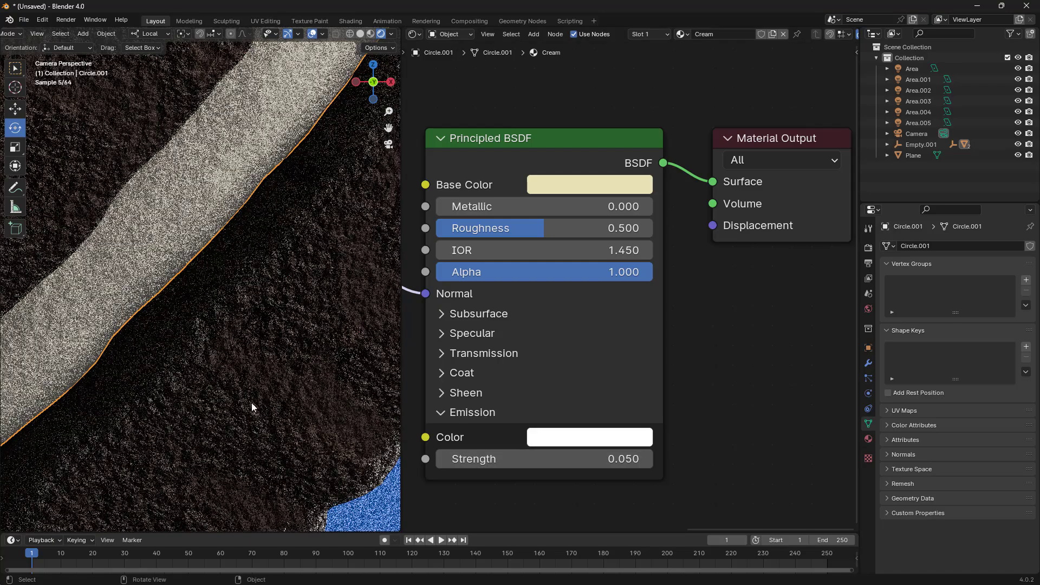
Step: Examine the glowing cream filling against the dark biscuit, both close up and with the whole cookie in view
{"action": "scroll", "coordinate": [228, 351], "scroll_direction": "down", "scroll_amount": 10}
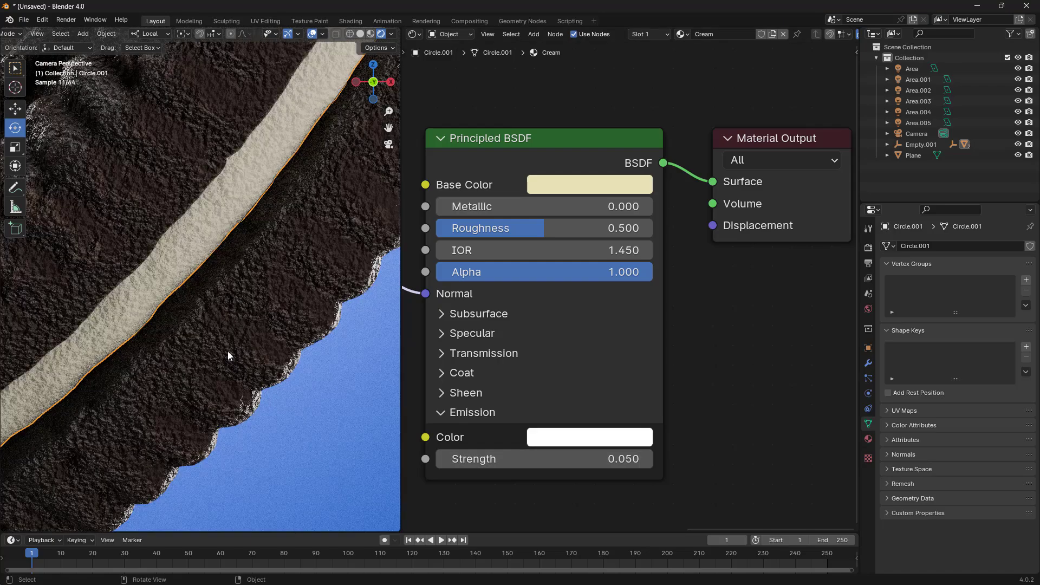
{"action": "scroll", "coordinate": [228, 351], "scroll_direction": "down", "scroll_amount": 6}
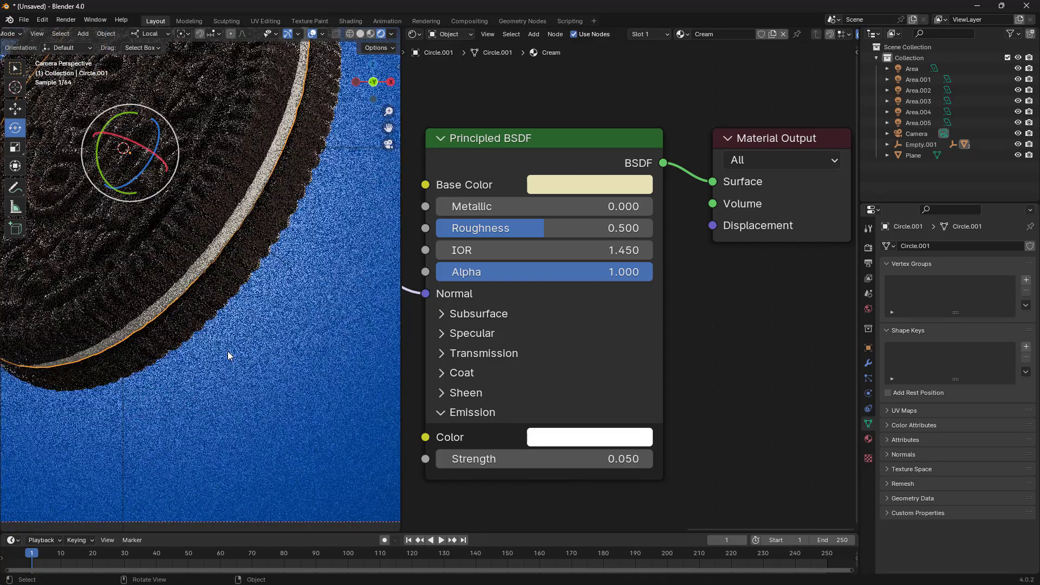
{"action": "scroll", "coordinate": [229, 355], "scroll_direction": "down", "scroll_amount": 5}
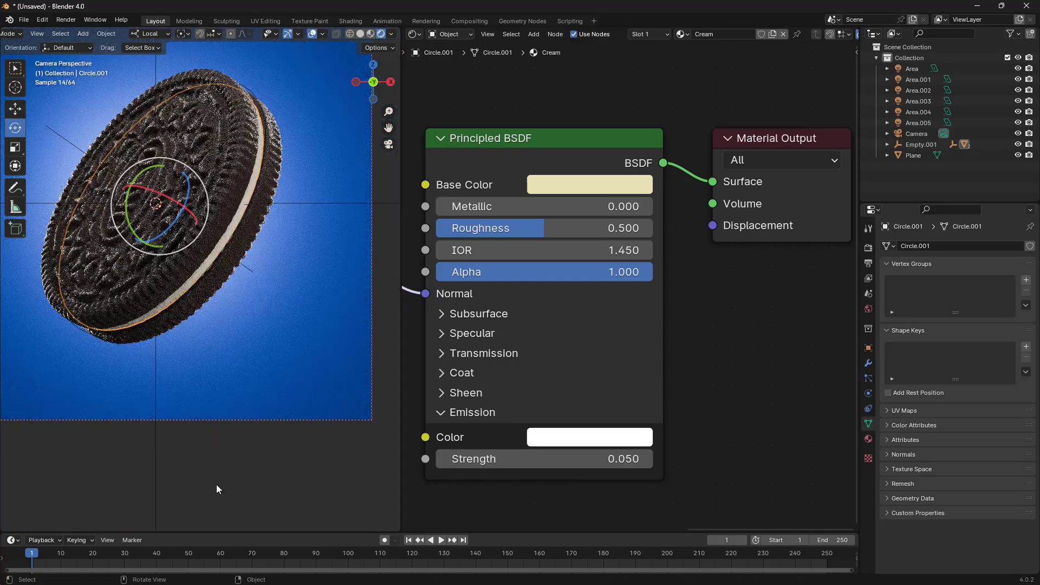
{"action": "scroll", "coordinate": [212, 317], "scroll_direction": "up", "scroll_amount": 10}
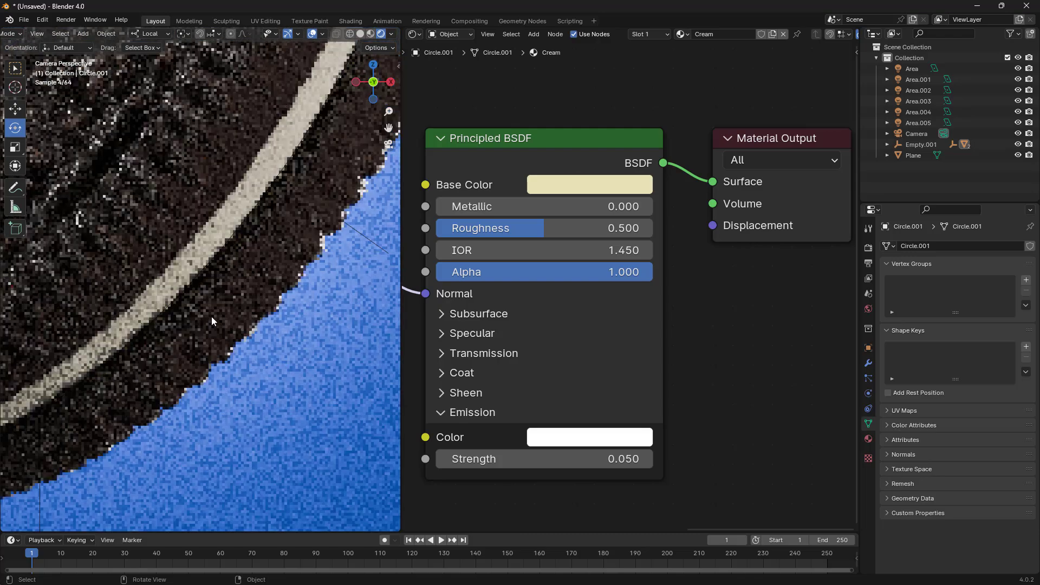
{"action": "scroll", "coordinate": [211, 317], "scroll_direction": "up", "scroll_amount": 4}
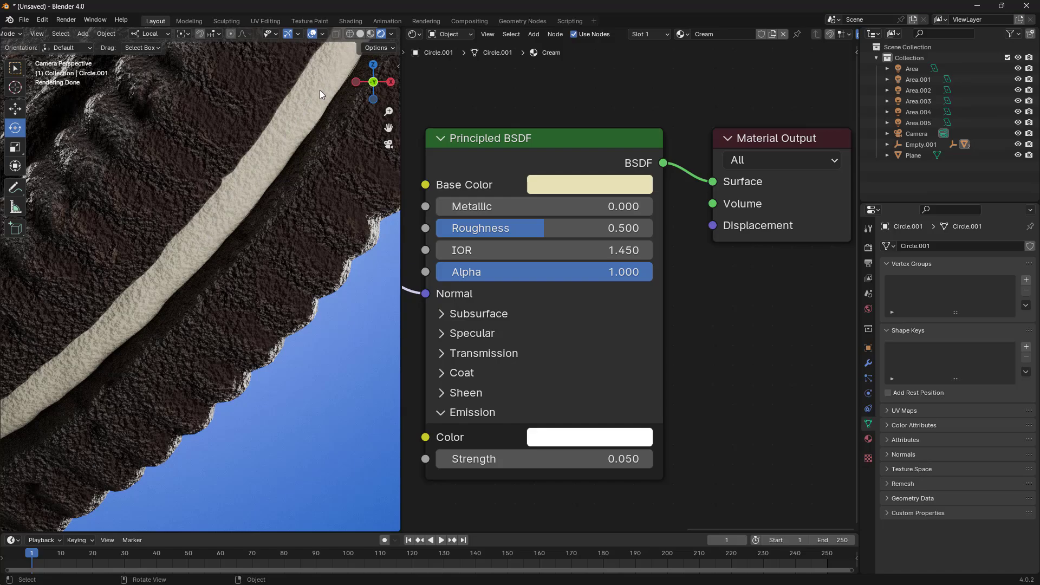
{"action": "scroll", "coordinate": [103, 348], "scroll_direction": "down", "scroll_amount": 5}
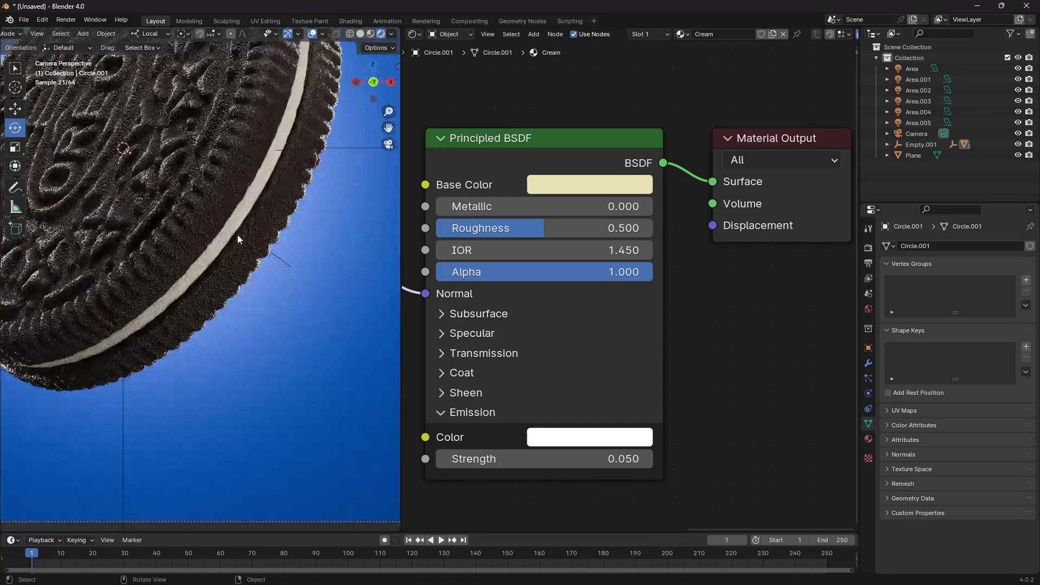
{"action": "scroll", "coordinate": [236, 237], "scroll_direction": "up", "scroll_amount": 5}
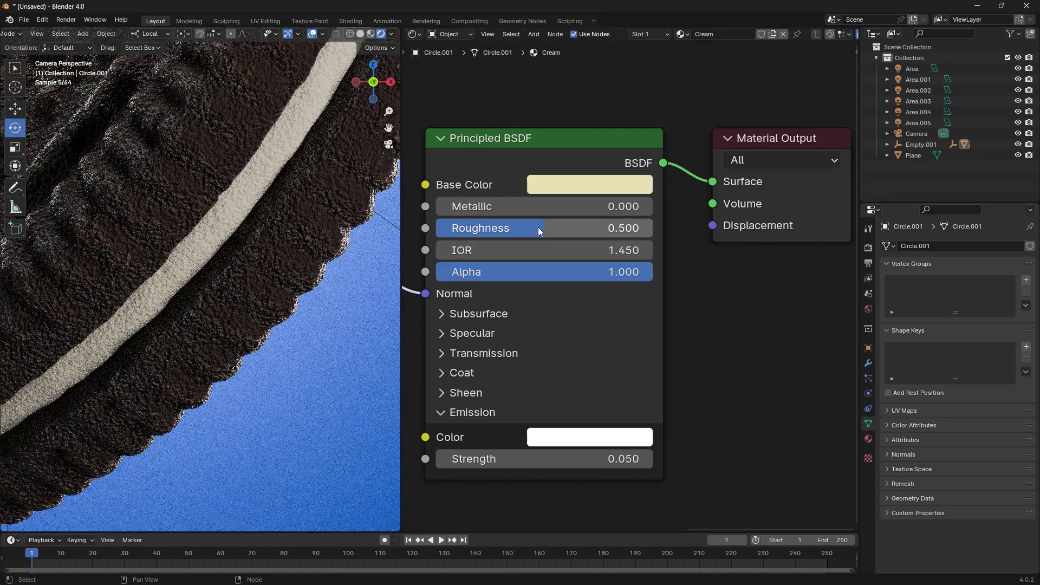
Step: Lower the Roughness of the Cream material's Principled BSDF to 0.2
{"action": "left_click_drag", "start_coordinate": [541, 229], "coordinate": [489, 228]}
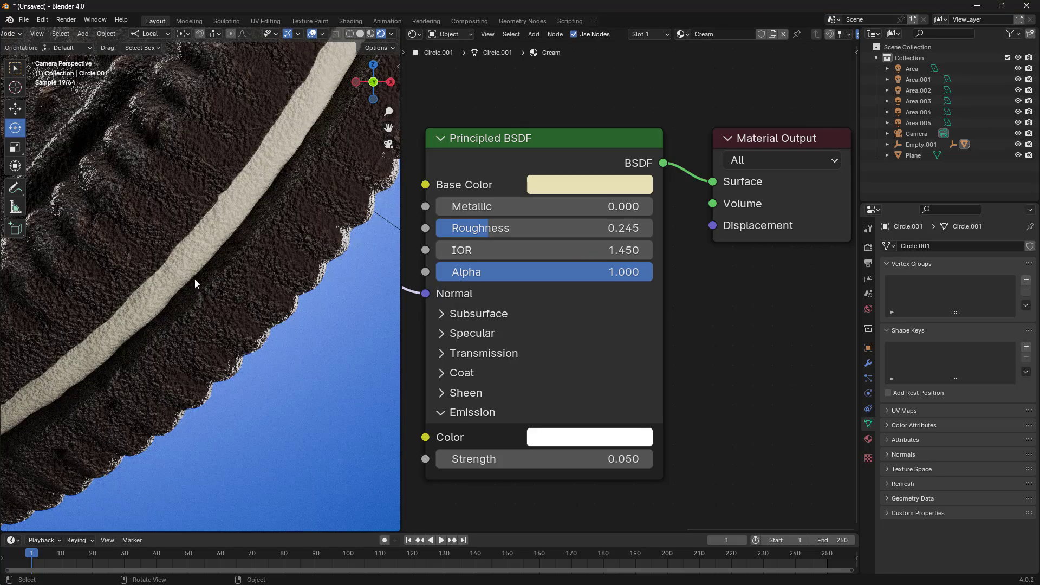
{"action": "left_click_drag", "start_coordinate": [480, 227], "coordinate": [471, 228]}
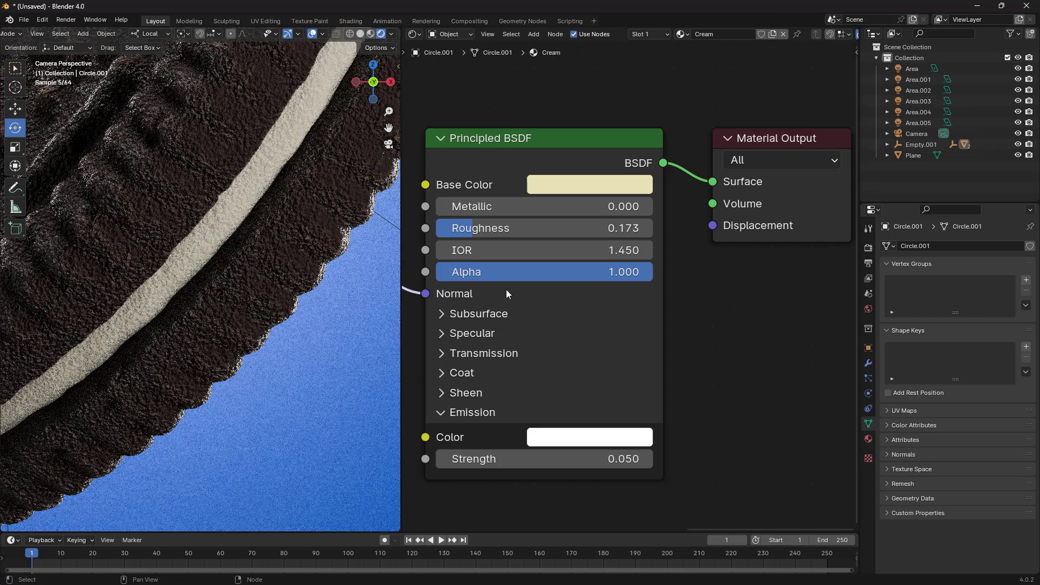
{"action": "left_click", "coordinate": [482, 228]}
{"action": "left_click_drag", "start_coordinate": [496, 228], "coordinate": [456, 228]}
{"action": "type", "text": "2"}
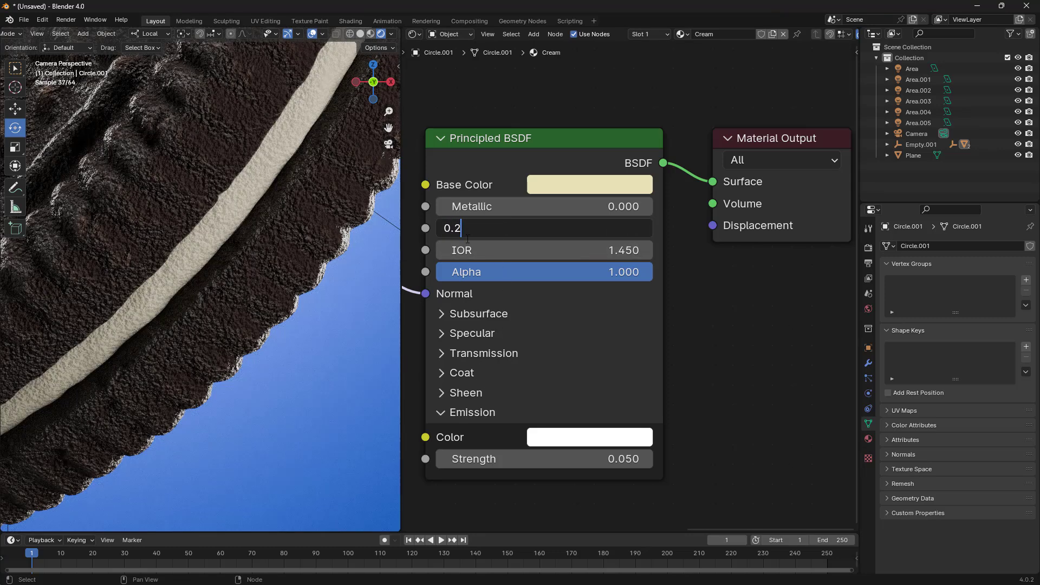
{"action": "key", "text": "Return"}
Step: Set the Strength of the Cream material's Bump node to 0.25
{"action": "scroll", "coordinate": [664, 348], "scroll_direction": "left", "scroll_amount": 5, "text": "ctrl"}
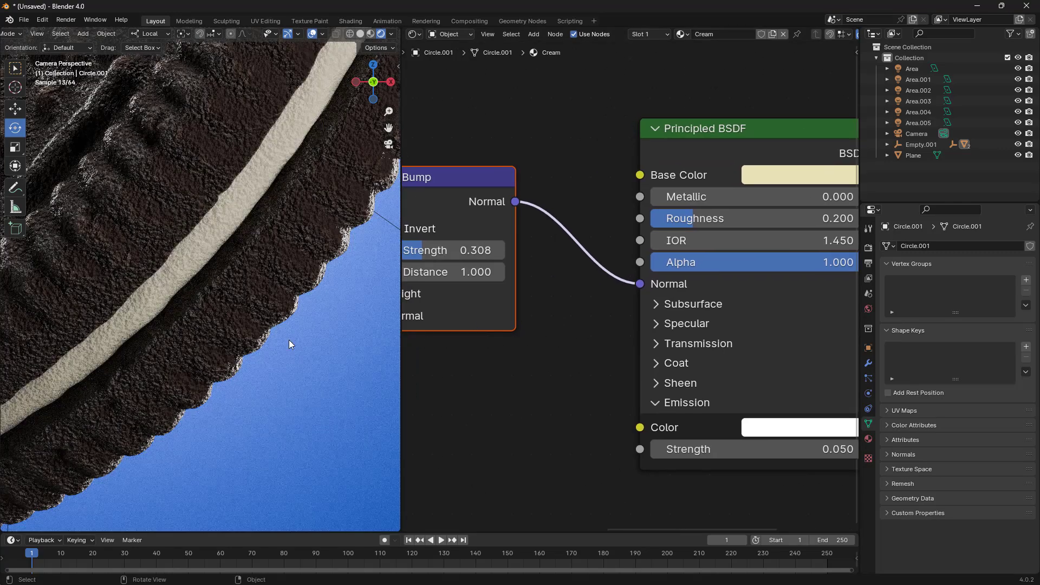
{"action": "middle_click_drag", "start_coordinate": [427, 370], "coordinate": [575, 399]}
{"action": "left_click", "coordinate": [614, 280]}
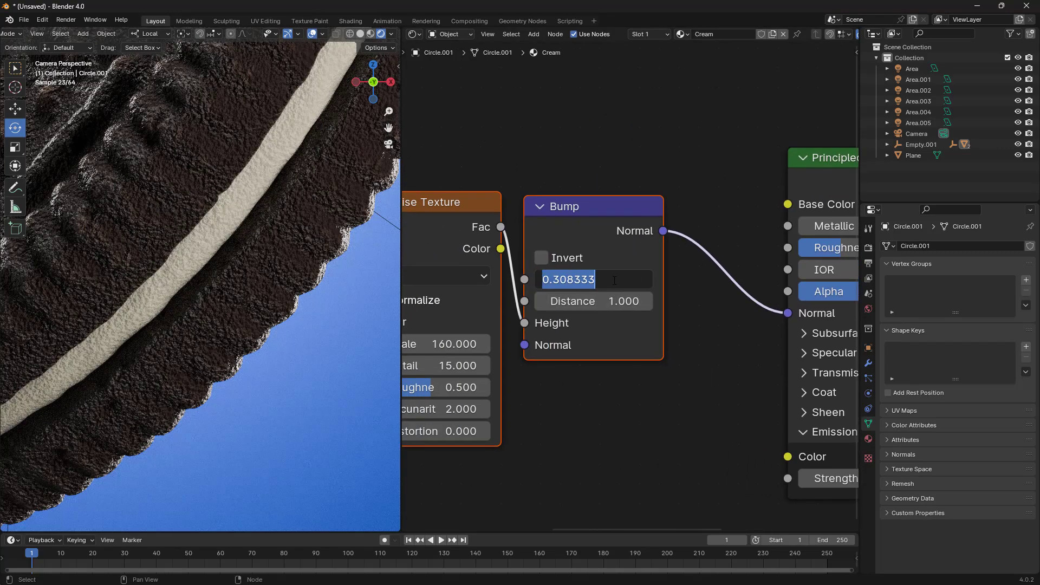
{"action": "left_click_drag", "start_coordinate": [614, 280], "coordinate": [555, 280]}
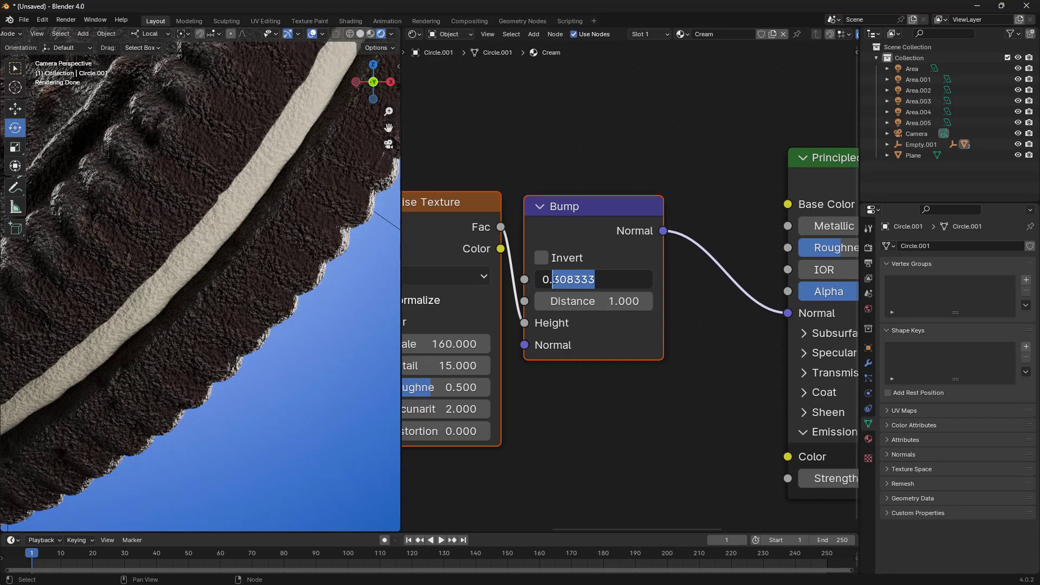
{"action": "type", "text": "25"}
{"action": "key", "text": "Return"}
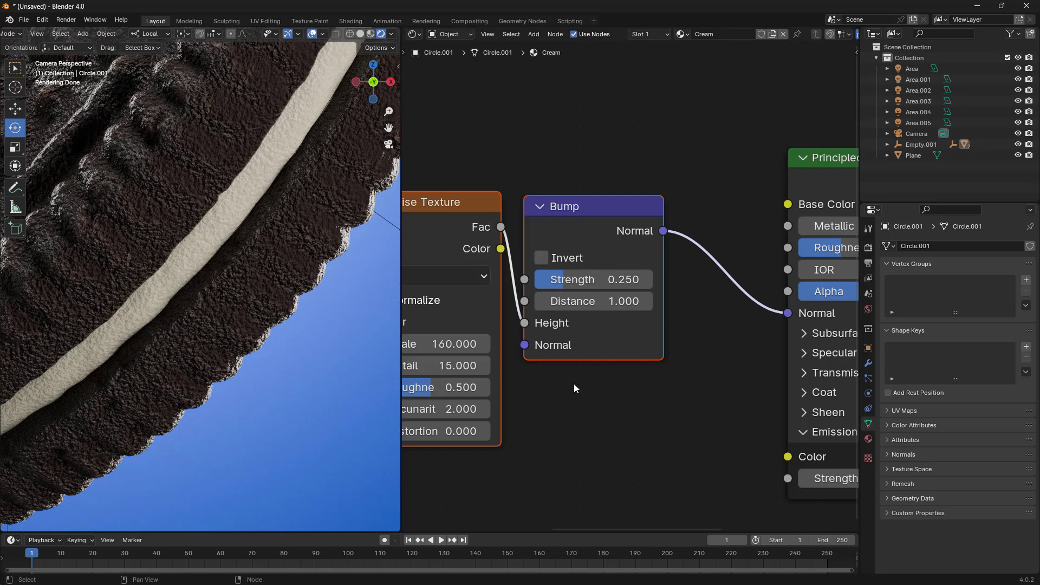
Step: Set the Cream material's Noise Texture to a Scale of 100 and a Detail of 5
{"action": "middle_click_drag", "start_coordinate": [533, 378], "coordinate": [620, 372]}
{"action": "left_click", "coordinate": [557, 346]}
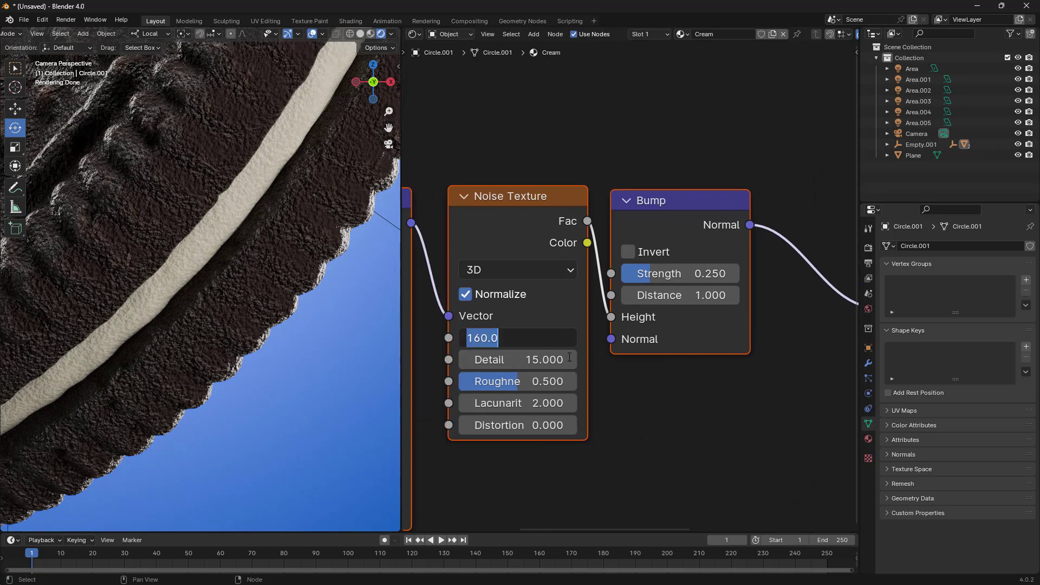
{"action": "type", "text": "100"}
{"action": "key", "text": "Return"}
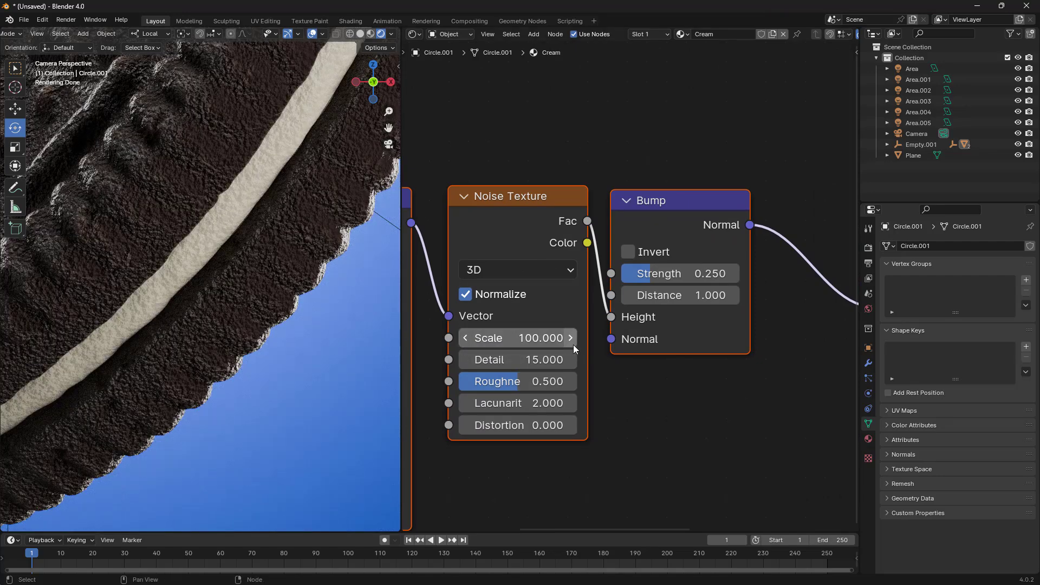
{"action": "left_click", "coordinate": [564, 360]}
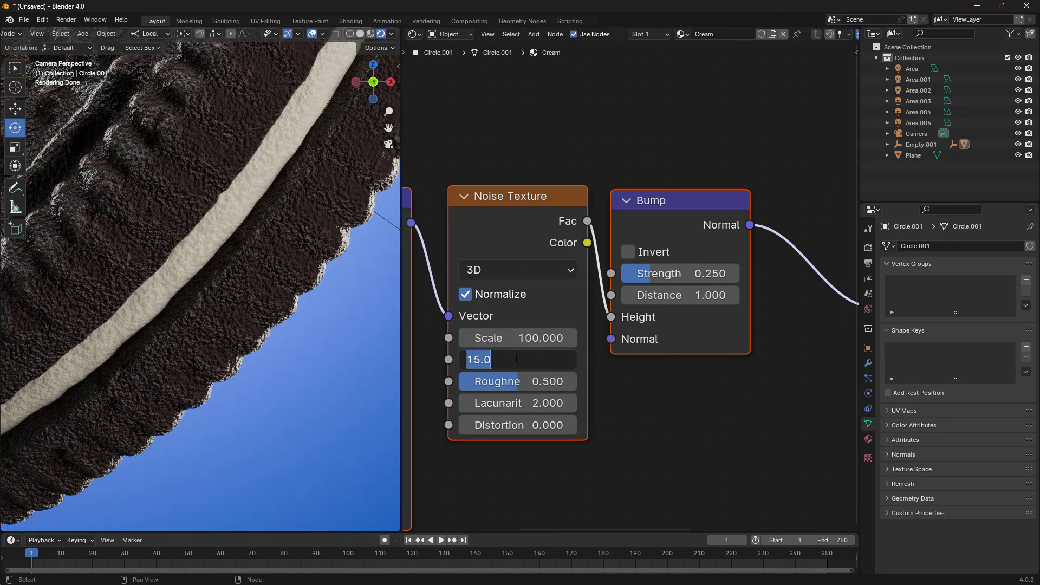
{"action": "type", "text": "5"}
{"action": "key", "text": "Return"}
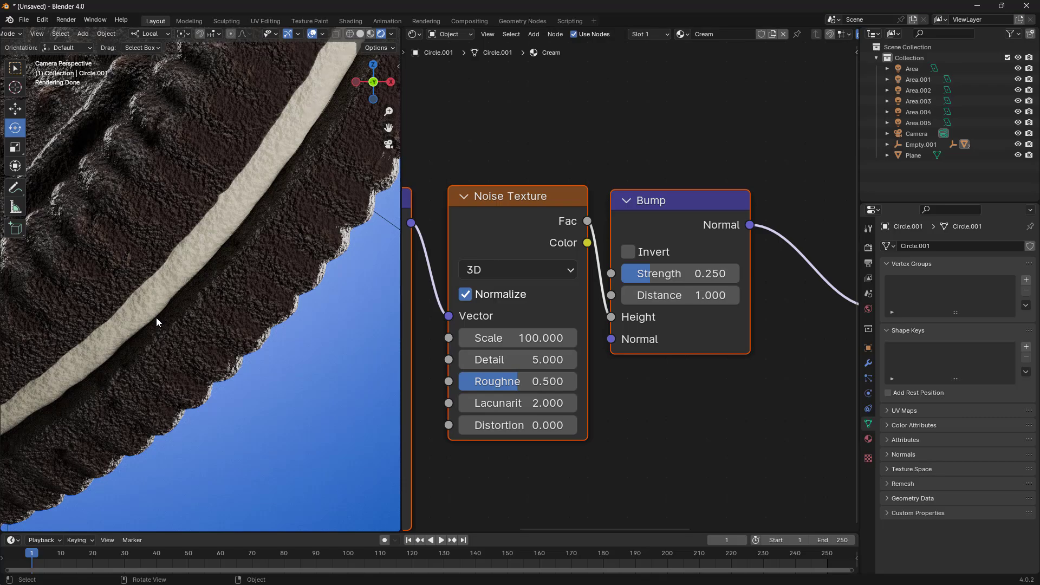
Step: Review the complete cookie in the rendered camera view, checking how the filling and biscuit look against the blue backdrop
{"action": "scroll", "coordinate": [156, 318], "scroll_direction": "down", "scroll_amount": 8}
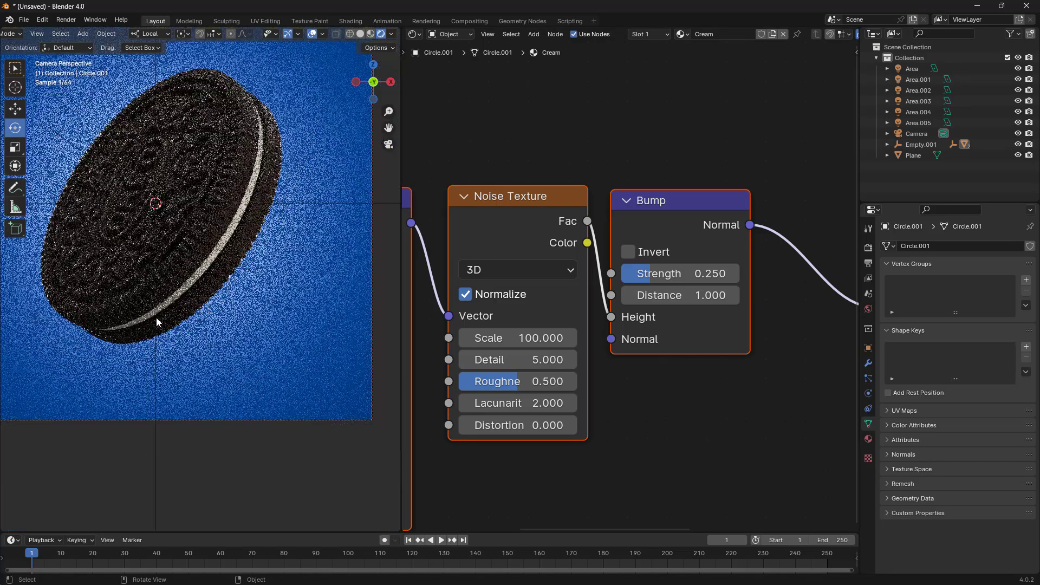
{"action": "middle_click_drag", "start_coordinate": [188, 293], "coordinate": [258, 326]}
{"action": "scroll", "coordinate": [242, 345], "scroll_direction": "up", "scroll_amount": 4}
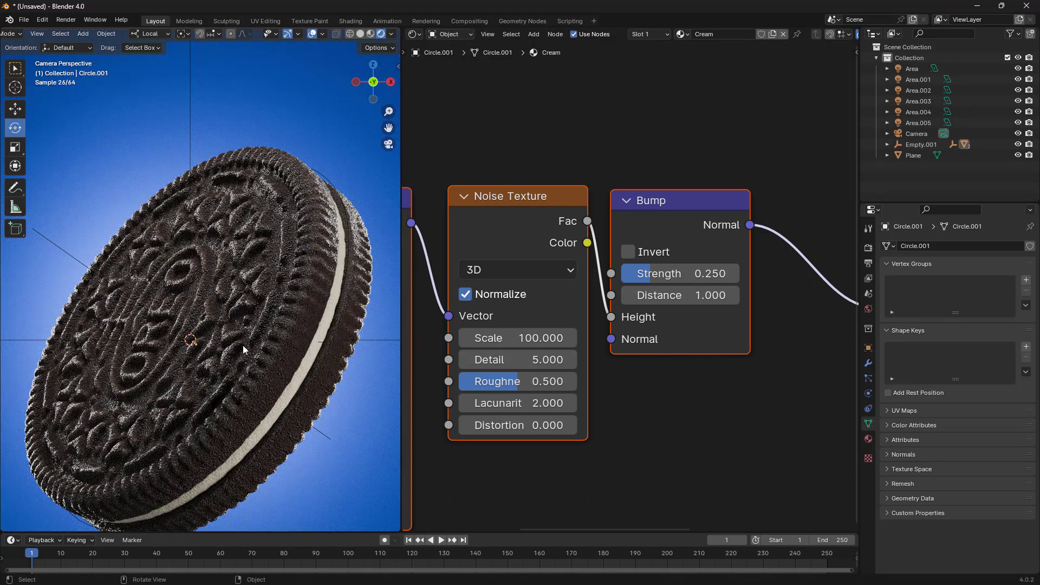
{"action": "scroll", "coordinate": [242, 345], "scroll_direction": "down", "scroll_amount": 5}
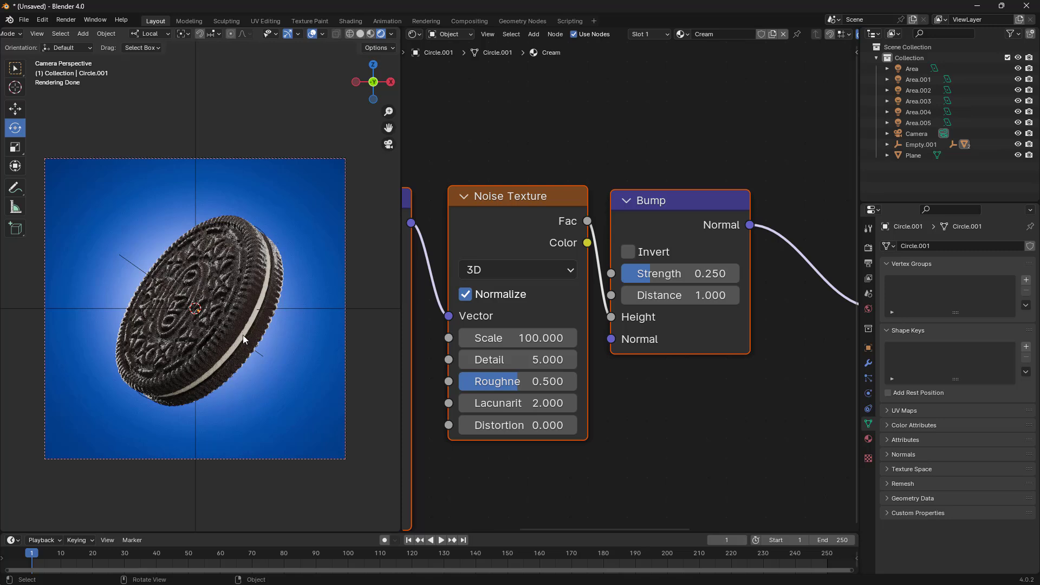
{"action": "scroll", "coordinate": [253, 358], "scroll_direction": "up", "scroll_amount": 4}
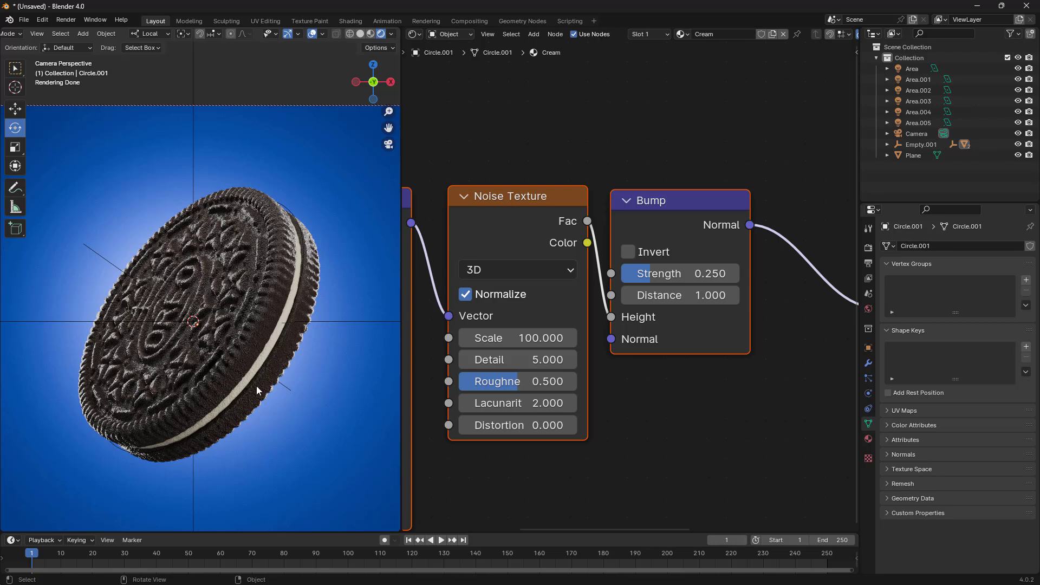
{"action": "key", "text": "alt+Tab"}
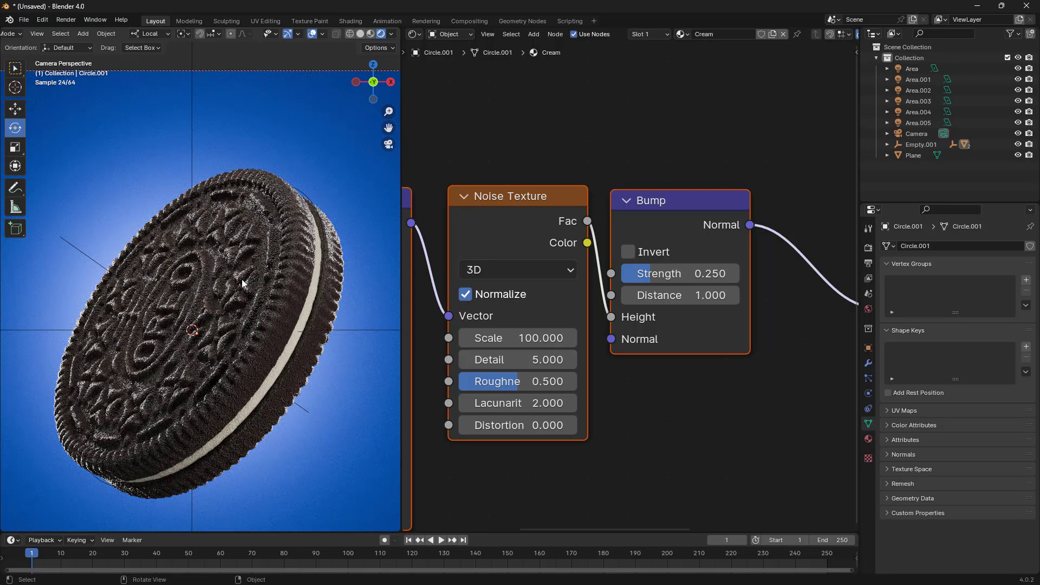
{"action": "scroll", "coordinate": [219, 314], "scroll_direction": "down", "scroll_amount": 2}
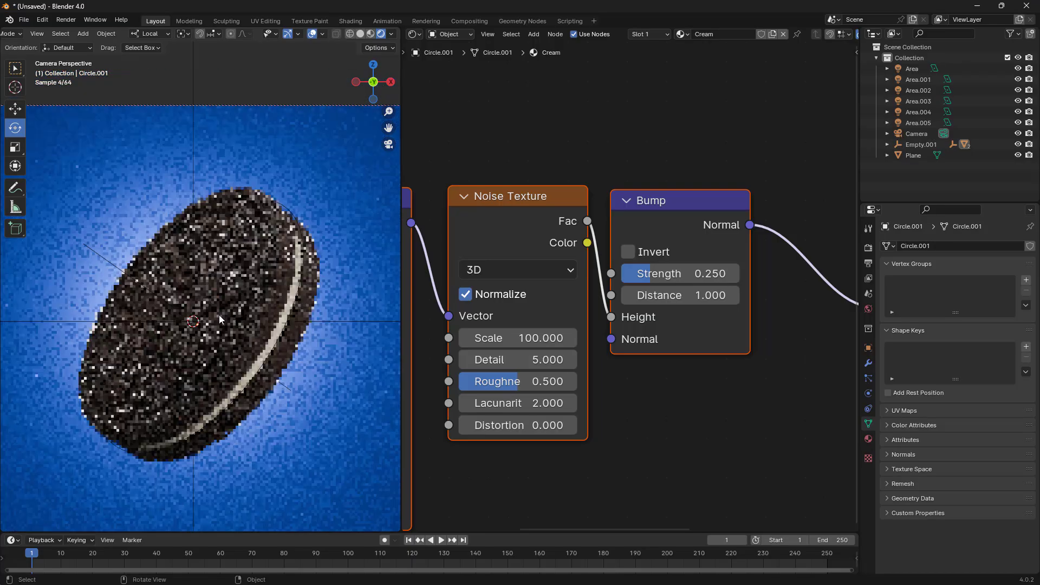